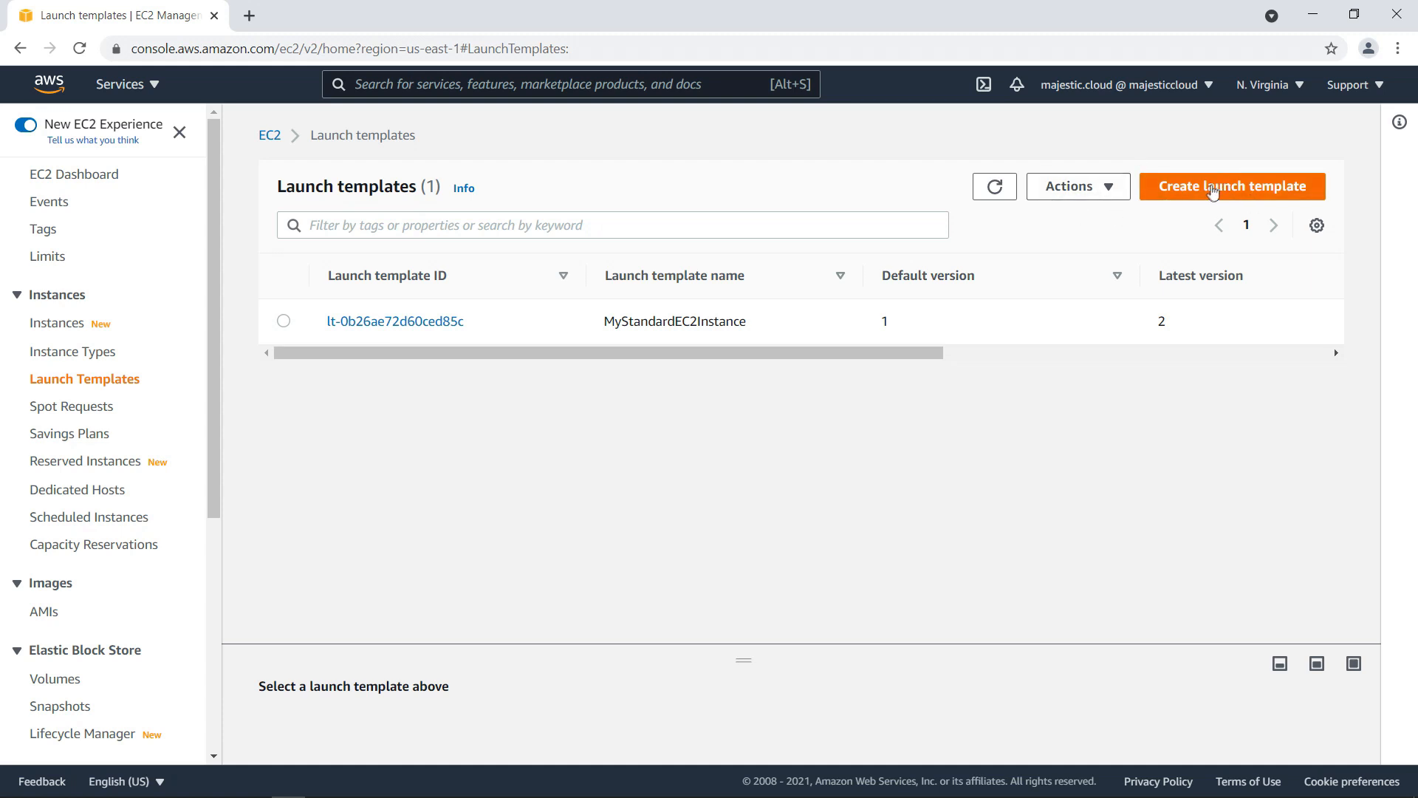
Start a new launch template named MyAppLaunchTemplate and enable the guidance for use with EC2 Auto Scaling.
{"action": "left_click", "coordinate": [1211, 191]}
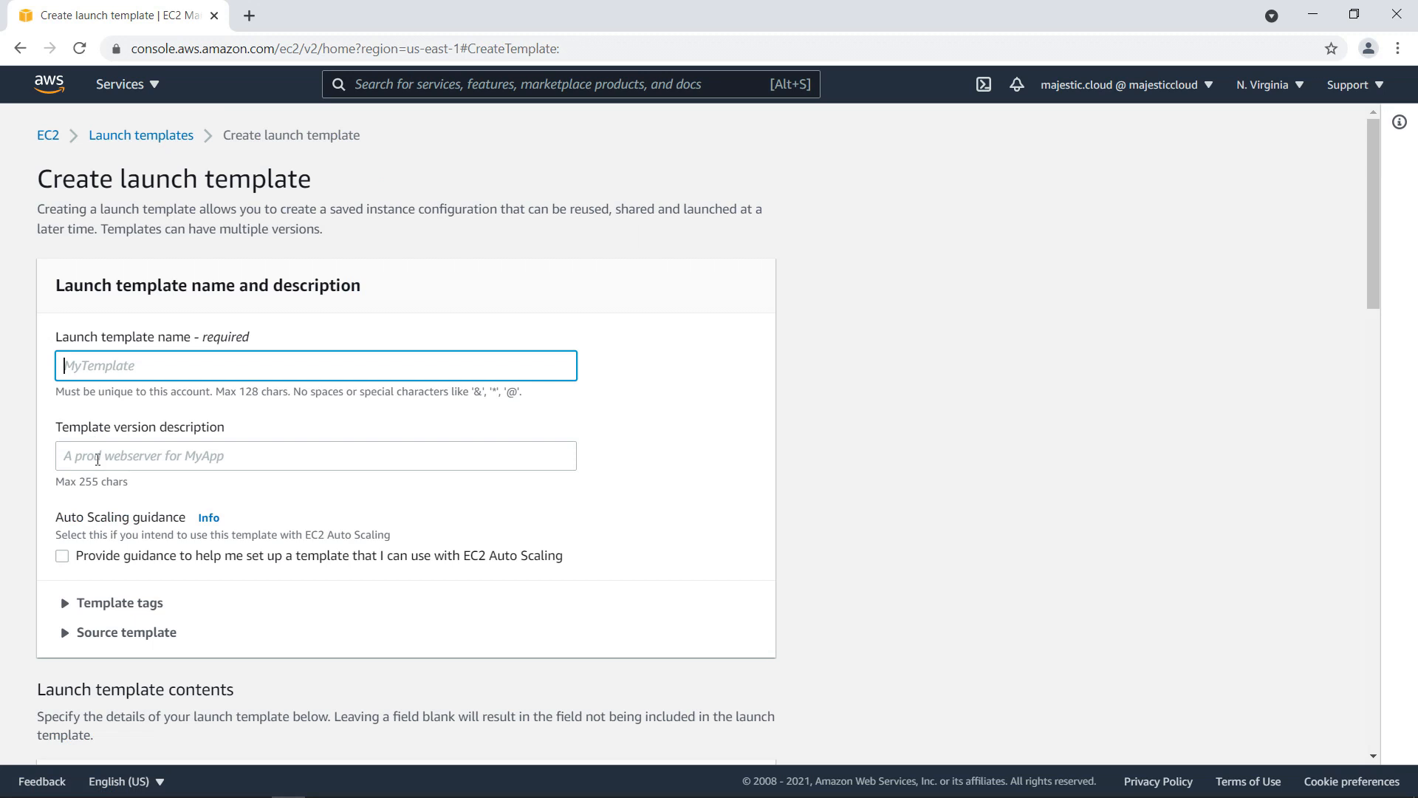
{"action": "type", "text": "MyAppLaunchTemplate"}
{"action": "scroll", "coordinate": [55, 356], "scroll_direction": "down", "scroll_amount": 4}
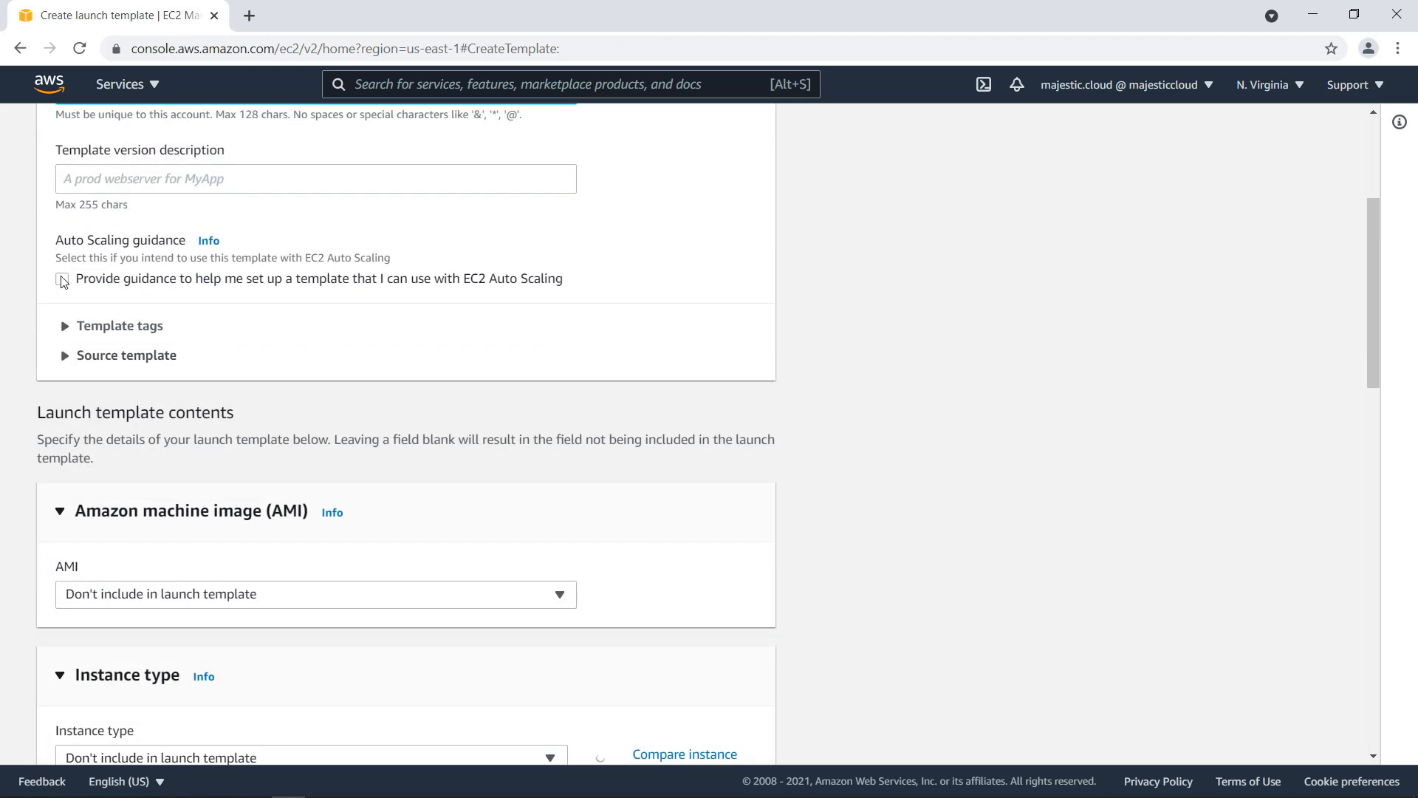
{"action": "left_click", "coordinate": [67, 283]}
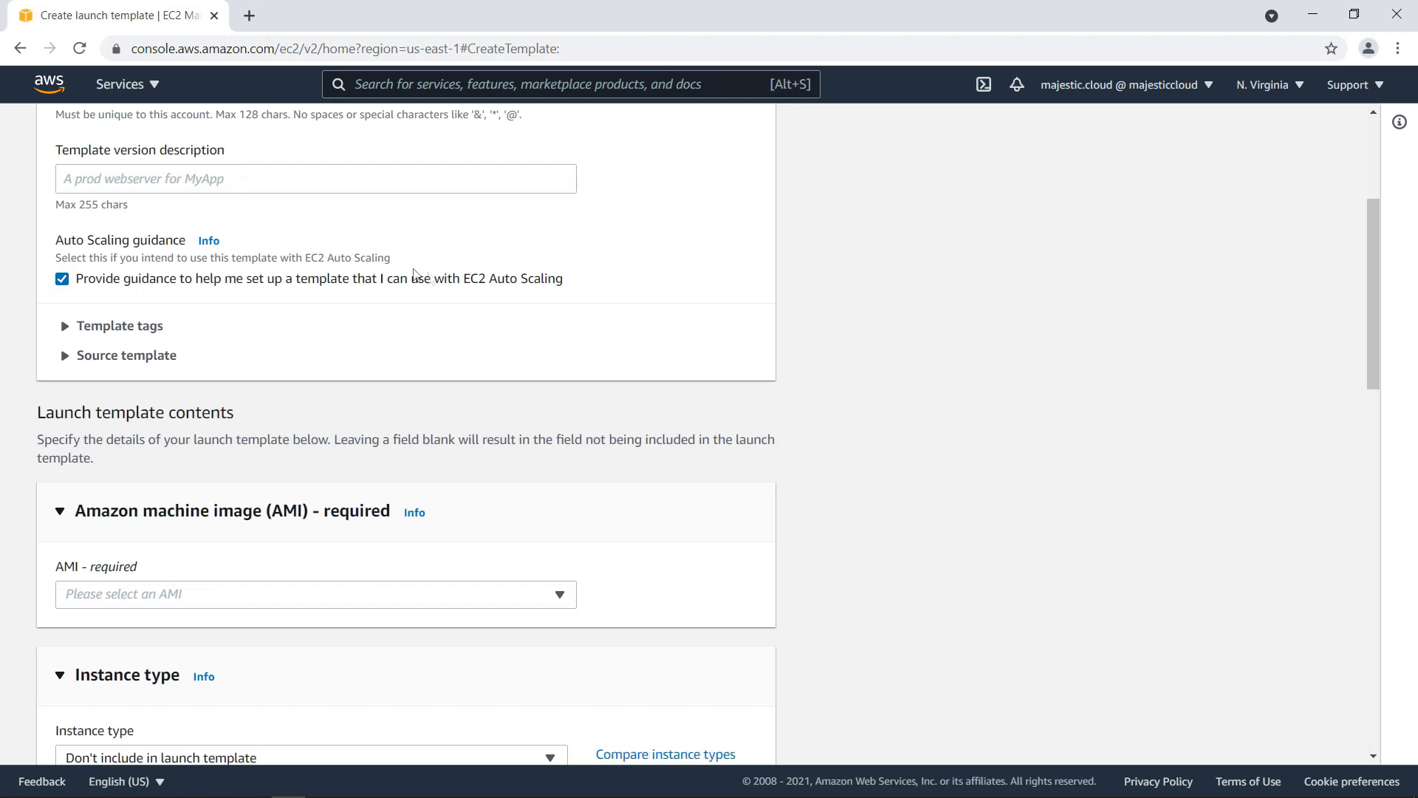
Choose the 64-bit (x86) Amazon Linux 2 AMI (HVM), SSD Volume Type as the template's machine image.
{"action": "scroll", "coordinate": [635, 329], "scroll_direction": "down", "scroll_amount": 1}
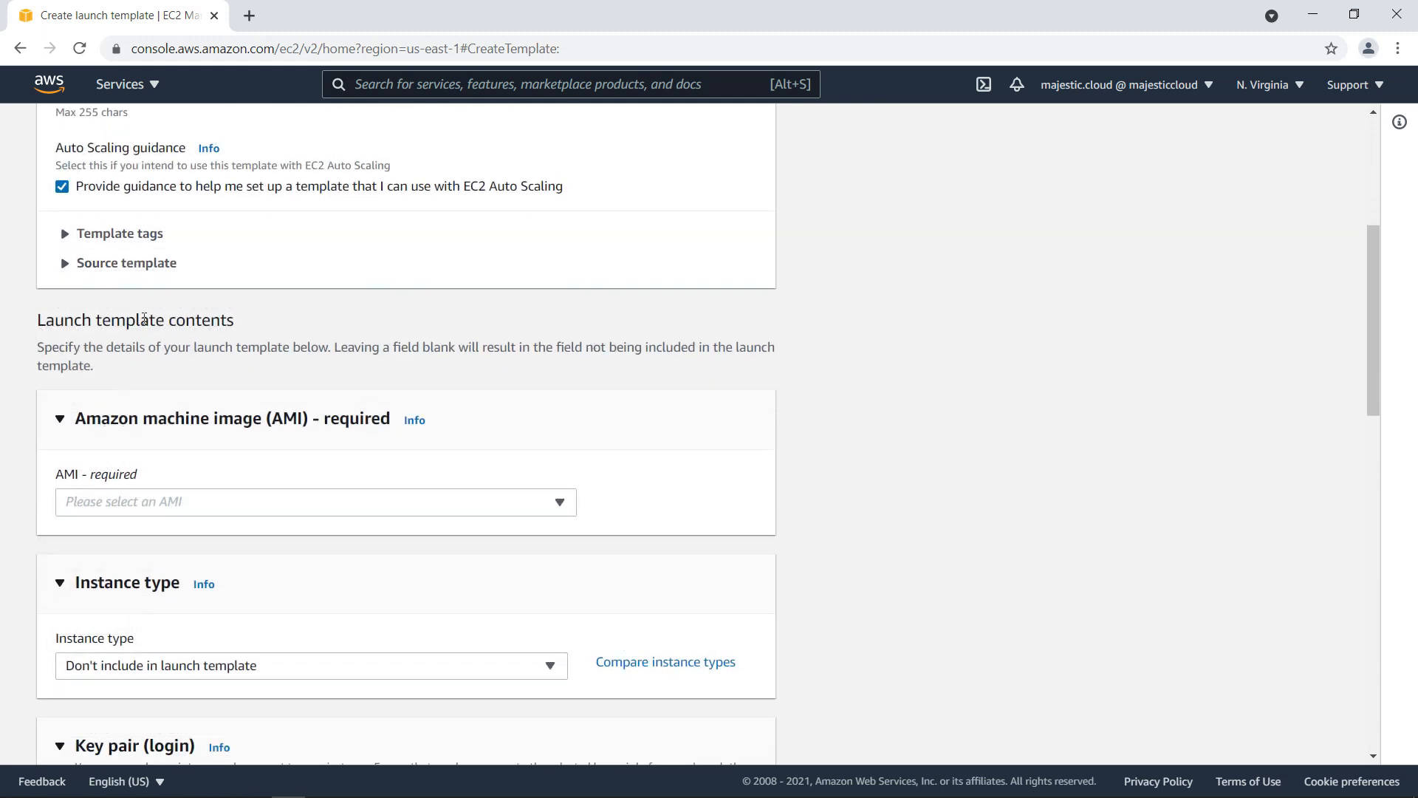
{"action": "scroll", "coordinate": [646, 322], "scroll_direction": "down", "scroll_amount": 1}
{"action": "scroll", "coordinate": [54, 359], "scroll_direction": "down", "scroll_amount": 1}
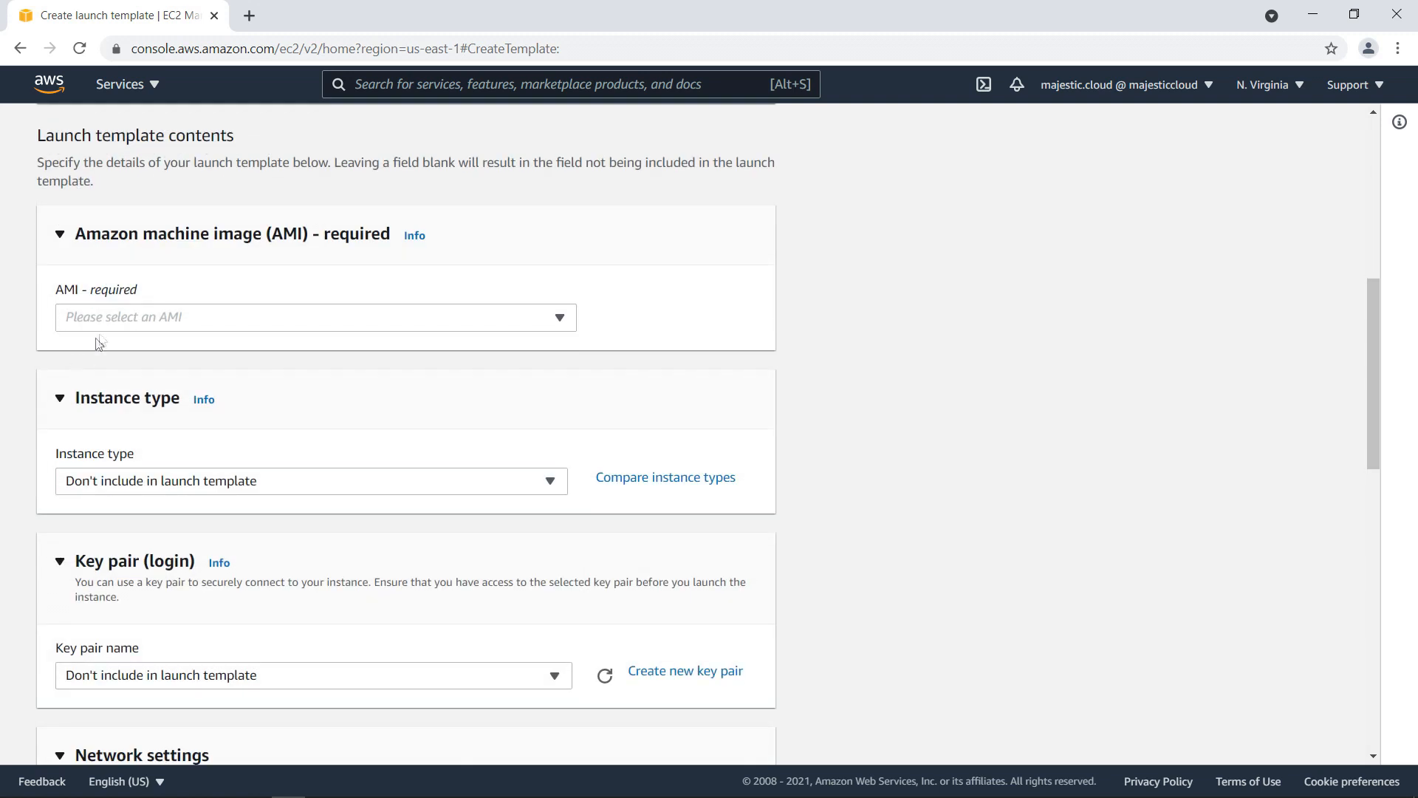
{"action": "left_click", "coordinate": [118, 316]}
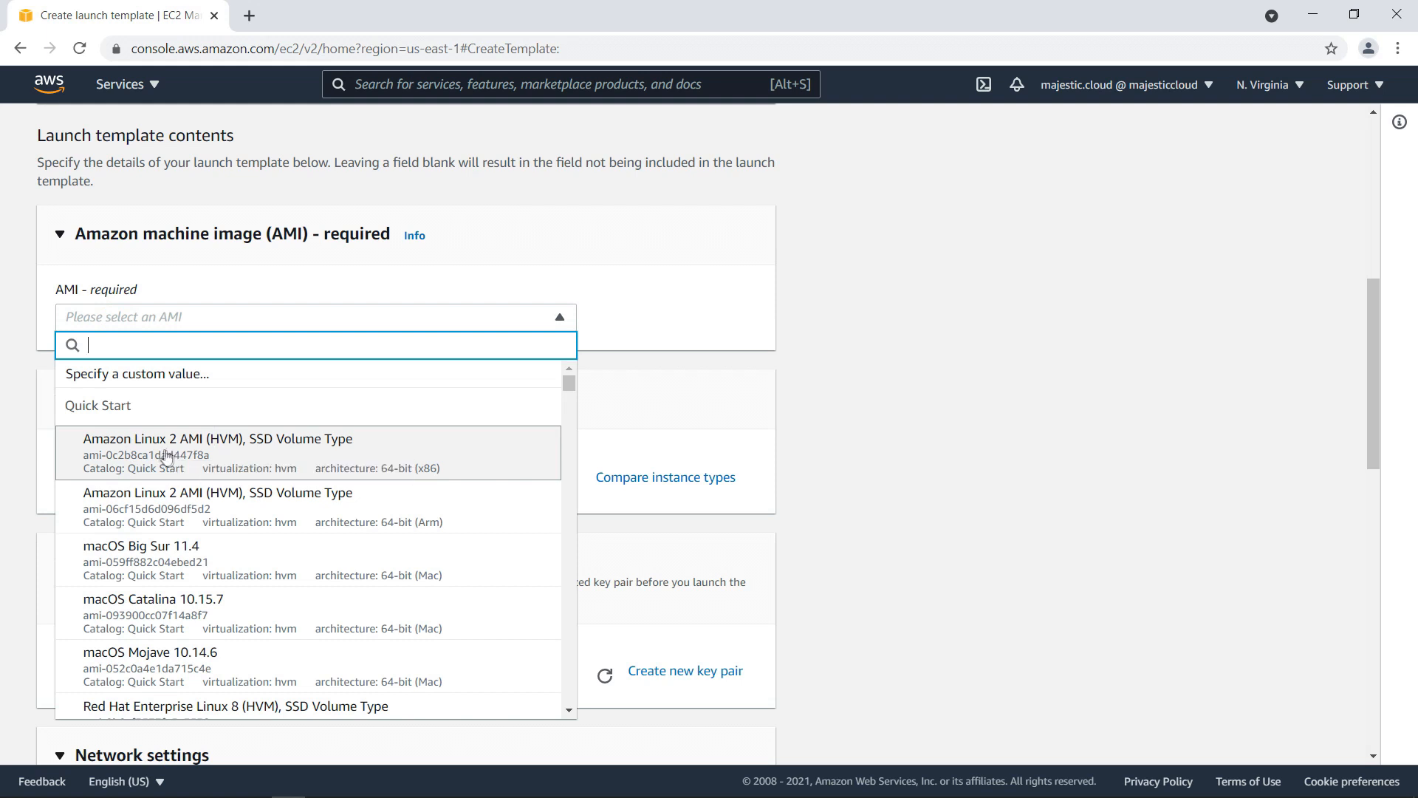
{"action": "left_click", "coordinate": [165, 466]}
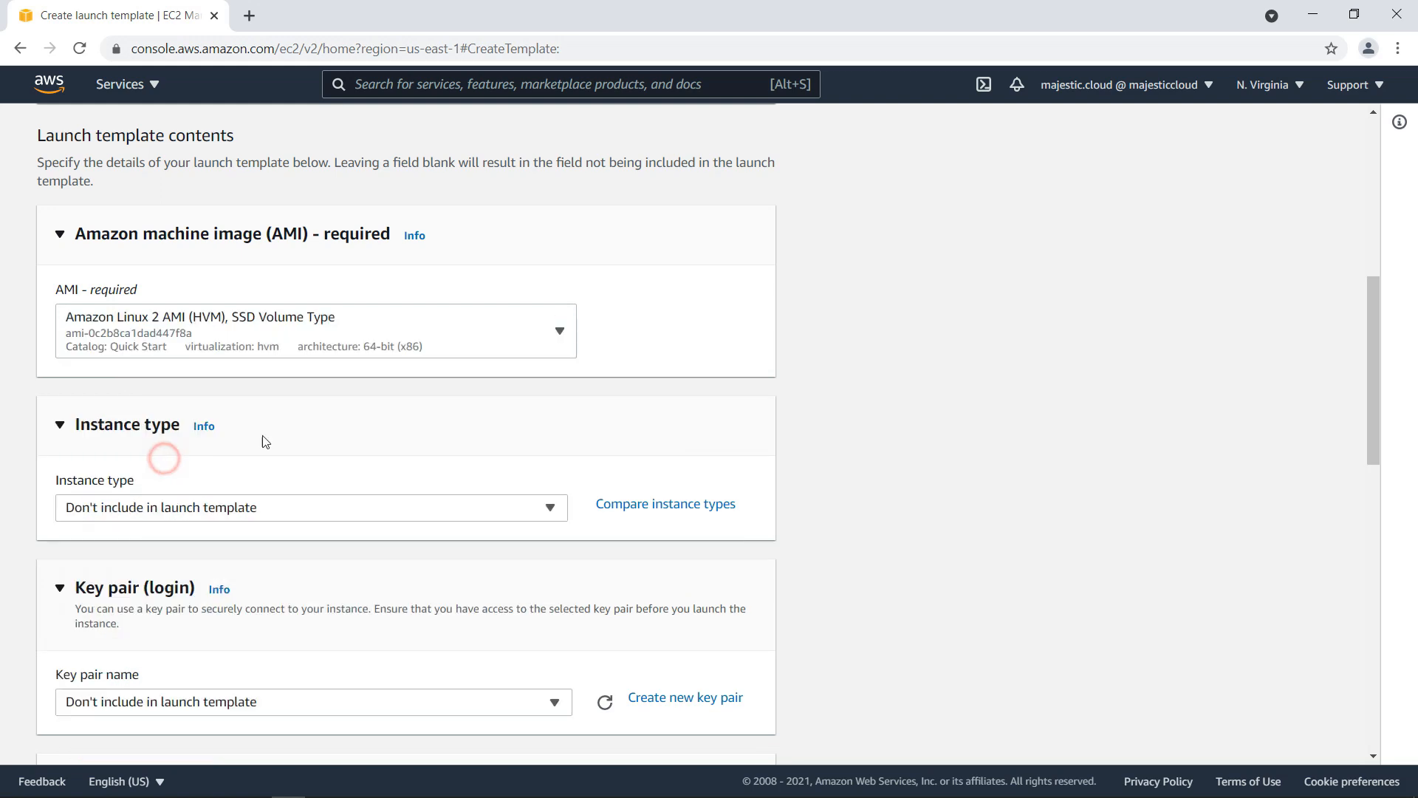
Set the launch template's instance type to t2.micro.
{"action": "scroll", "coordinate": [131, 429], "scroll_direction": "down", "scroll_amount": 1}
{"action": "scroll", "coordinate": [132, 428], "scroll_direction": "down", "scroll_amount": 1}
{"action": "scroll", "coordinate": [181, 421], "scroll_direction": "up", "scroll_amount": 1}
{"action": "left_click", "coordinate": [102, 416]}
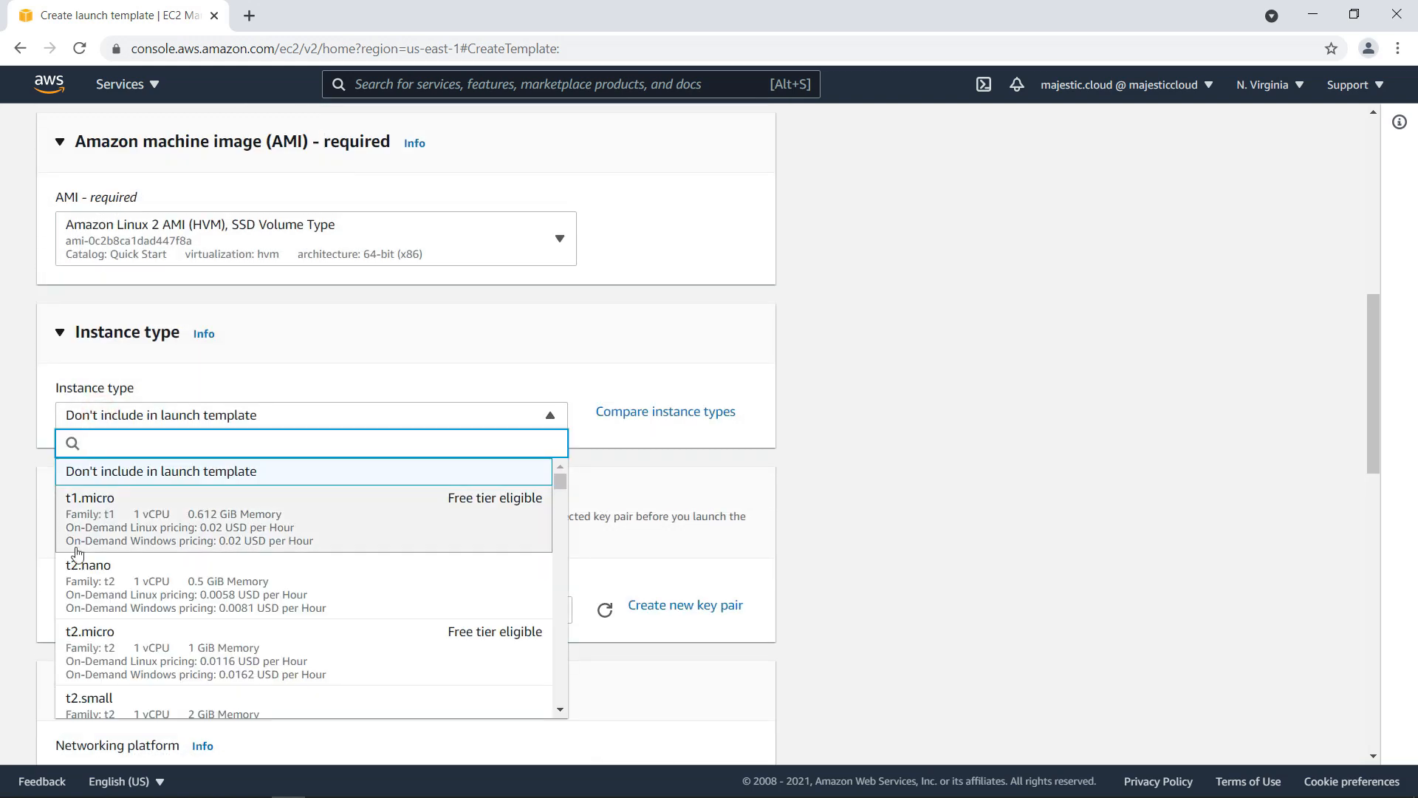
{"action": "left_click", "coordinate": [88, 633]}
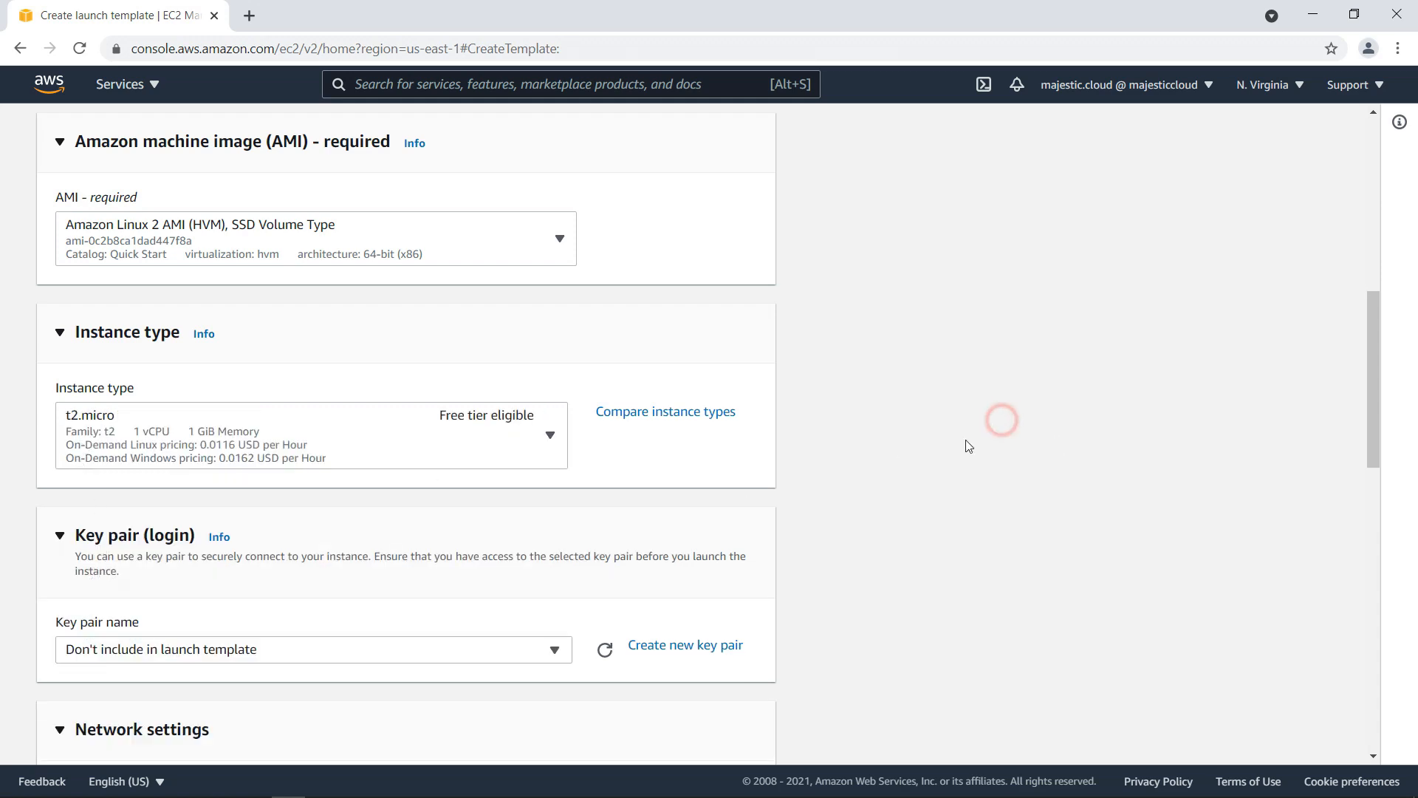
Add the default security group to the launch template's network settings.
{"action": "scroll", "coordinate": [964, 440], "scroll_direction": "down", "scroll_amount": 3}
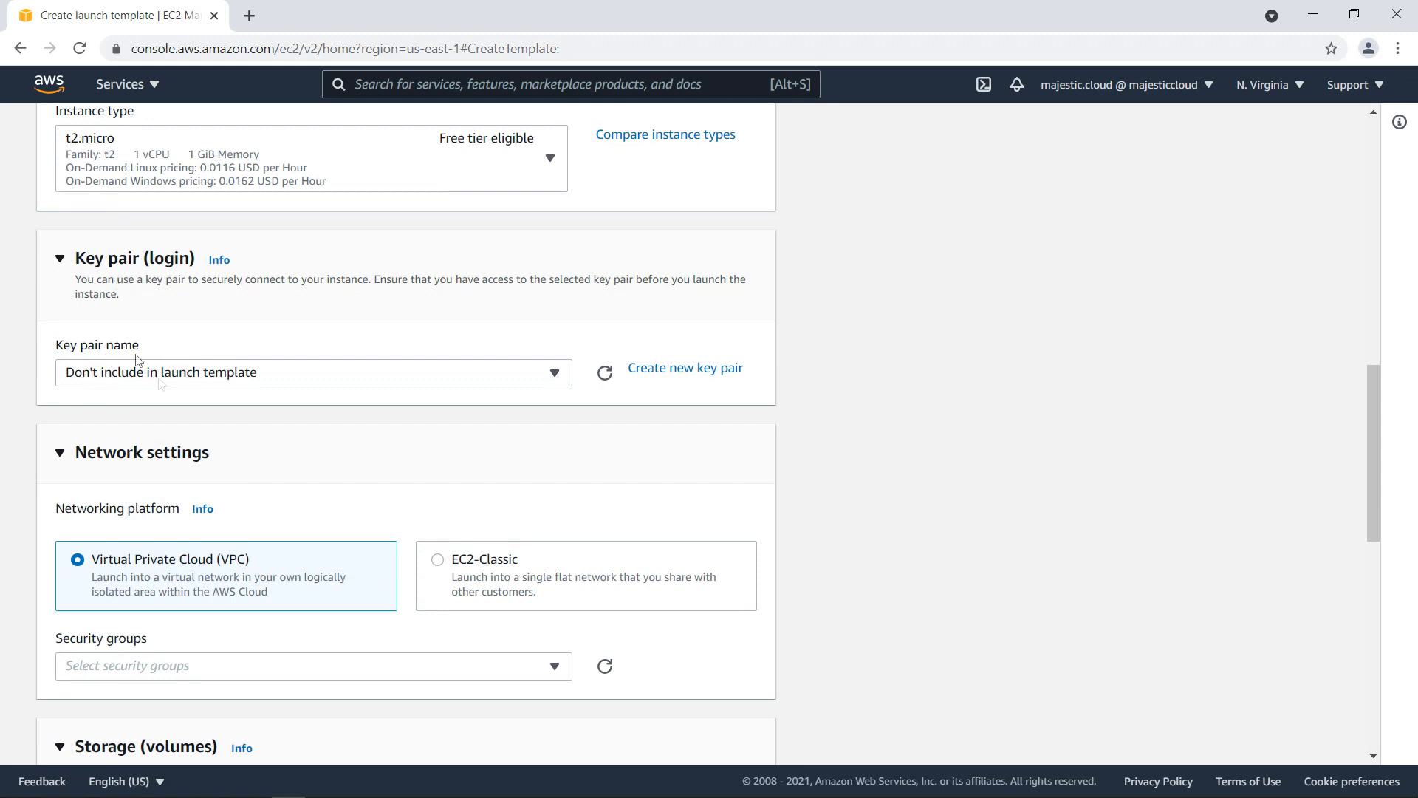
{"action": "scroll", "coordinate": [383, 500], "scroll_direction": "down", "scroll_amount": 2}
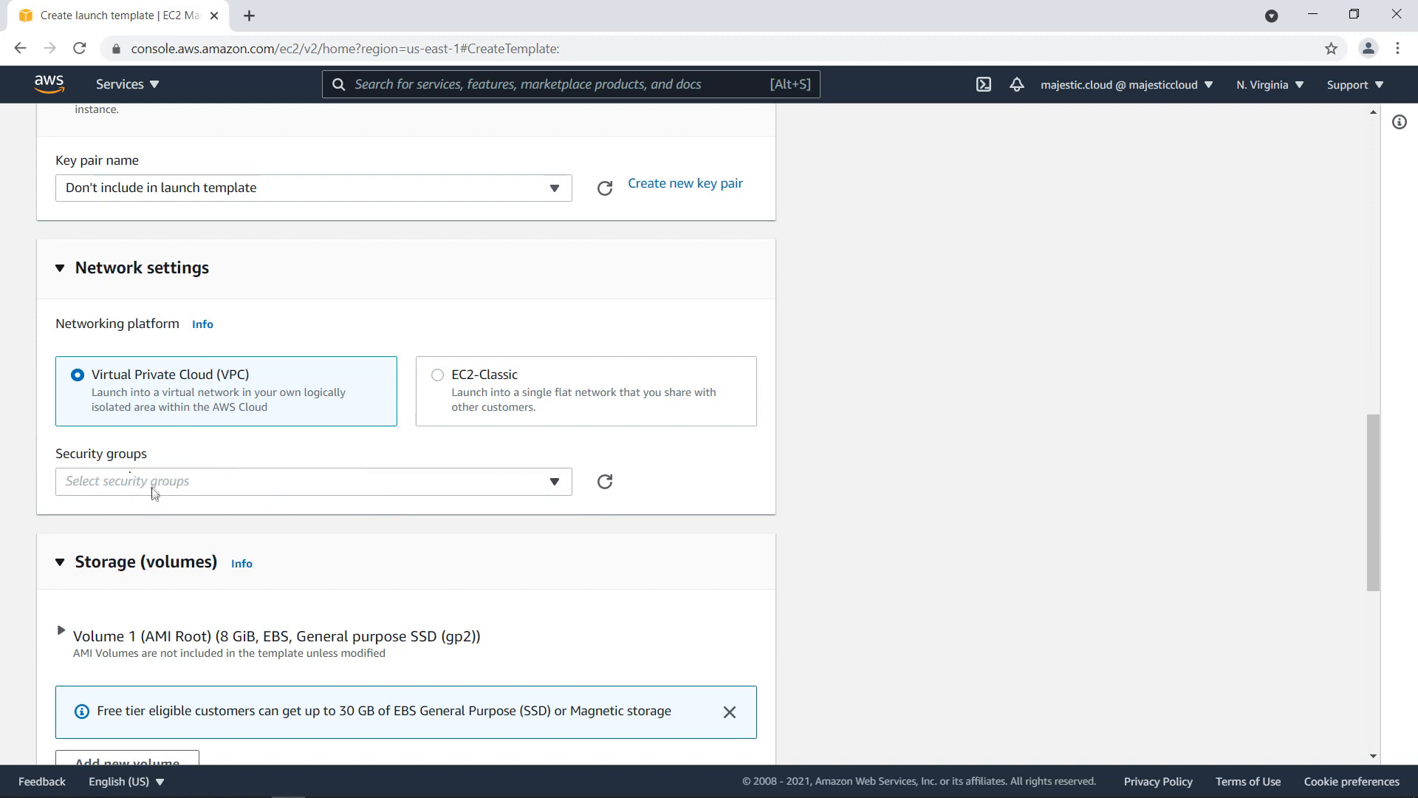
{"action": "left_click", "coordinate": [155, 489]}
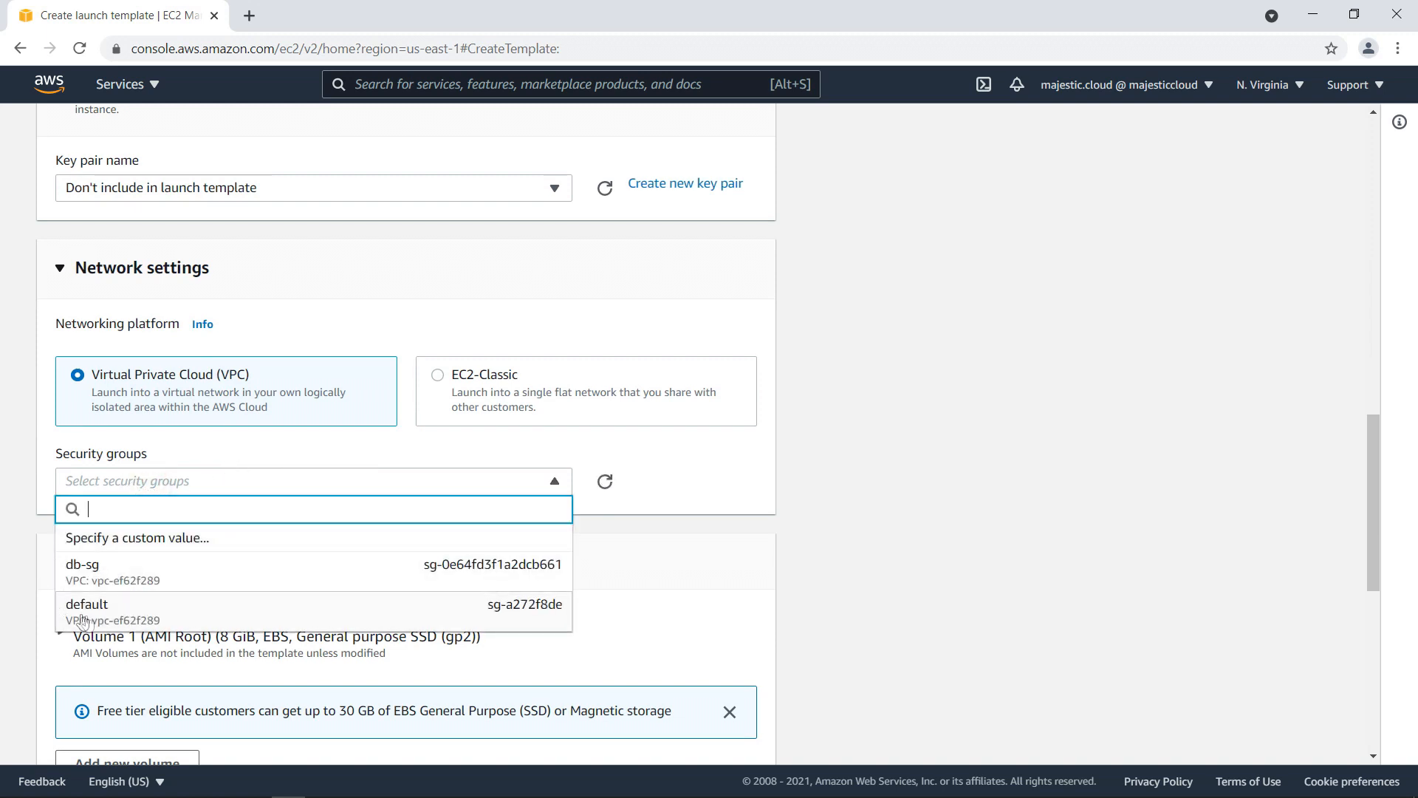
{"action": "left_click", "coordinate": [102, 620]}
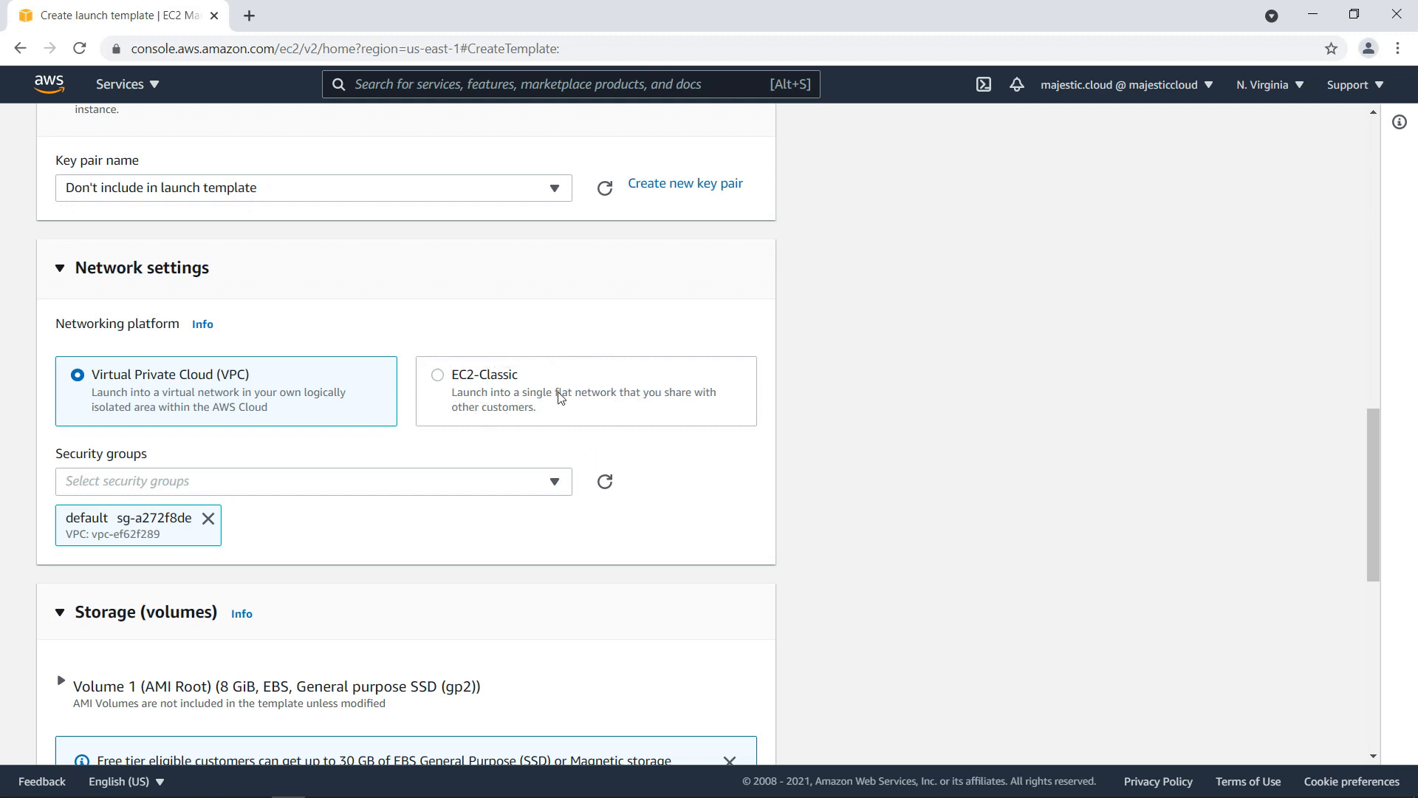
Add a user data bash script that installs and starts httpd, writes index.html with the instance ID and availability zone, and installs epel and stress.
{"action": "scroll", "coordinate": [663, 406], "scroll_direction": "down", "scroll_amount": 6}
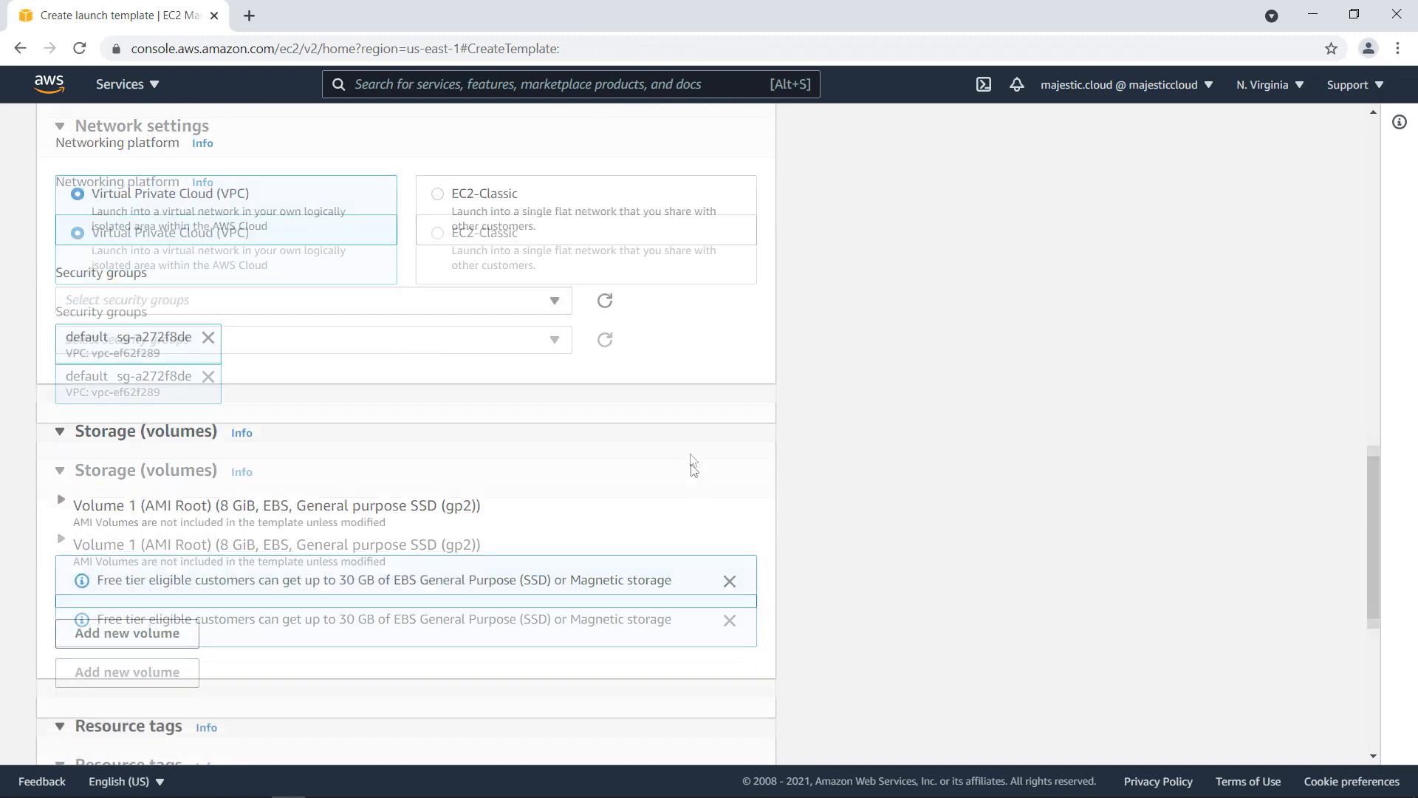
{"action": "scroll", "coordinate": [308, 380], "scroll_direction": "down", "scroll_amount": 3}
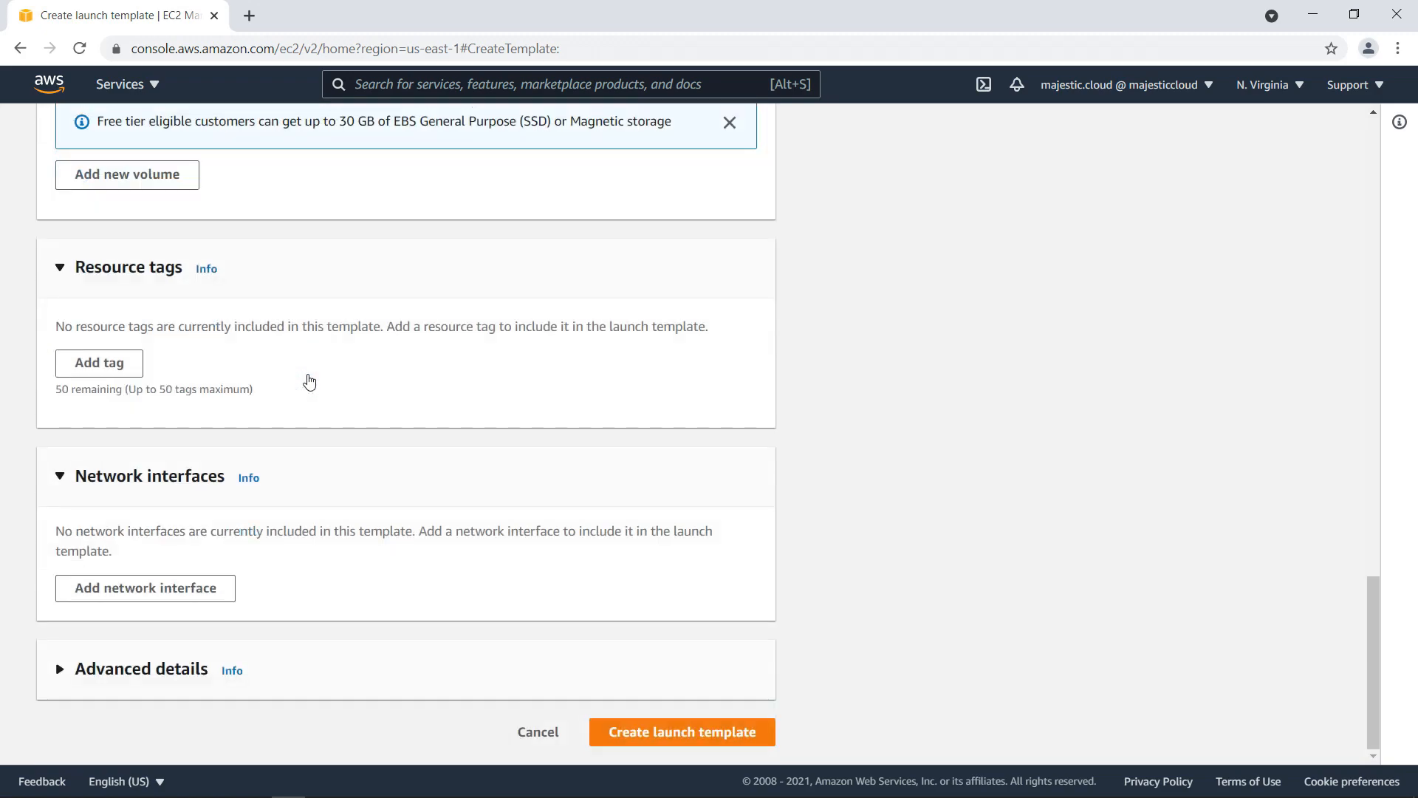
{"action": "left_click", "coordinate": [119, 681]}
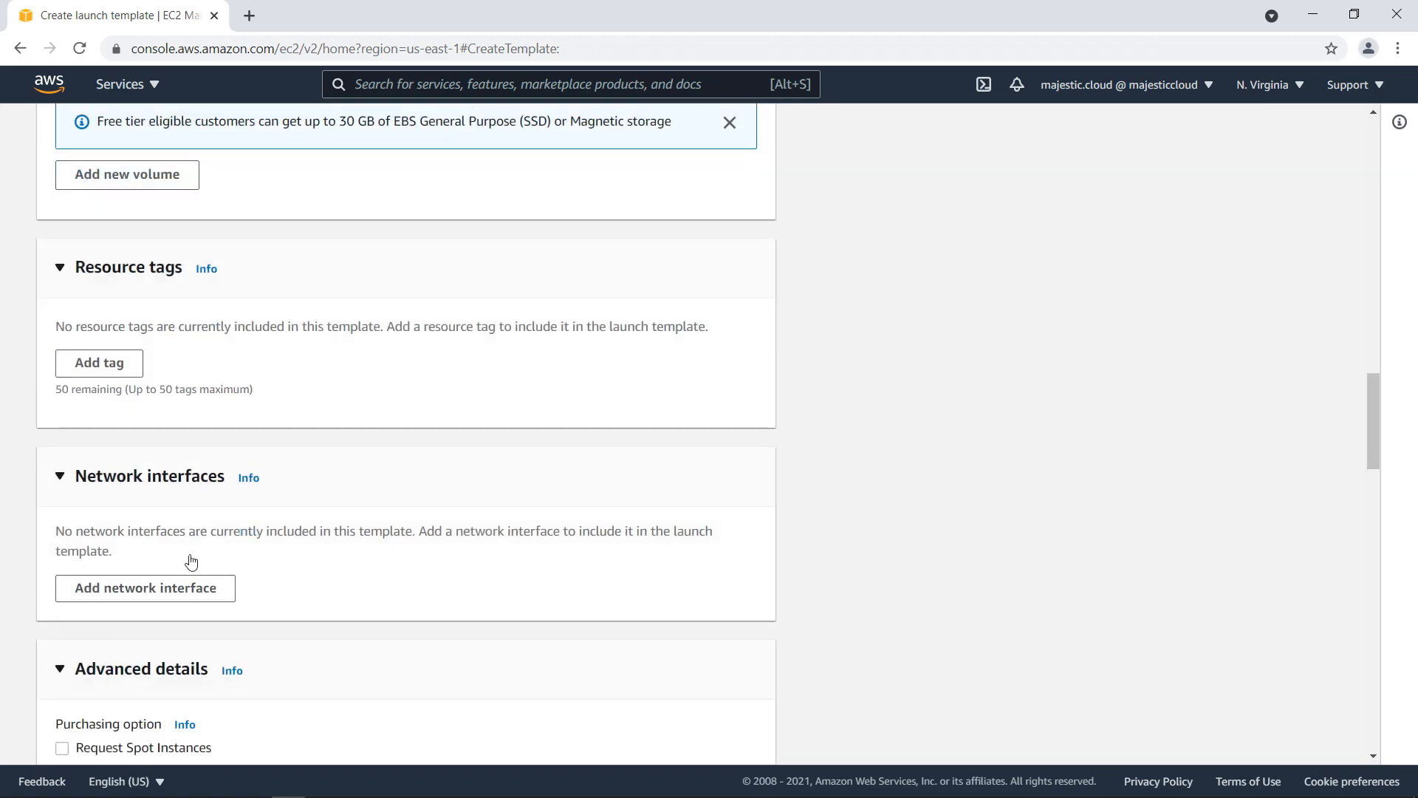
{"action": "scroll", "coordinate": [510, 384], "scroll_direction": "down", "scroll_amount": 6}
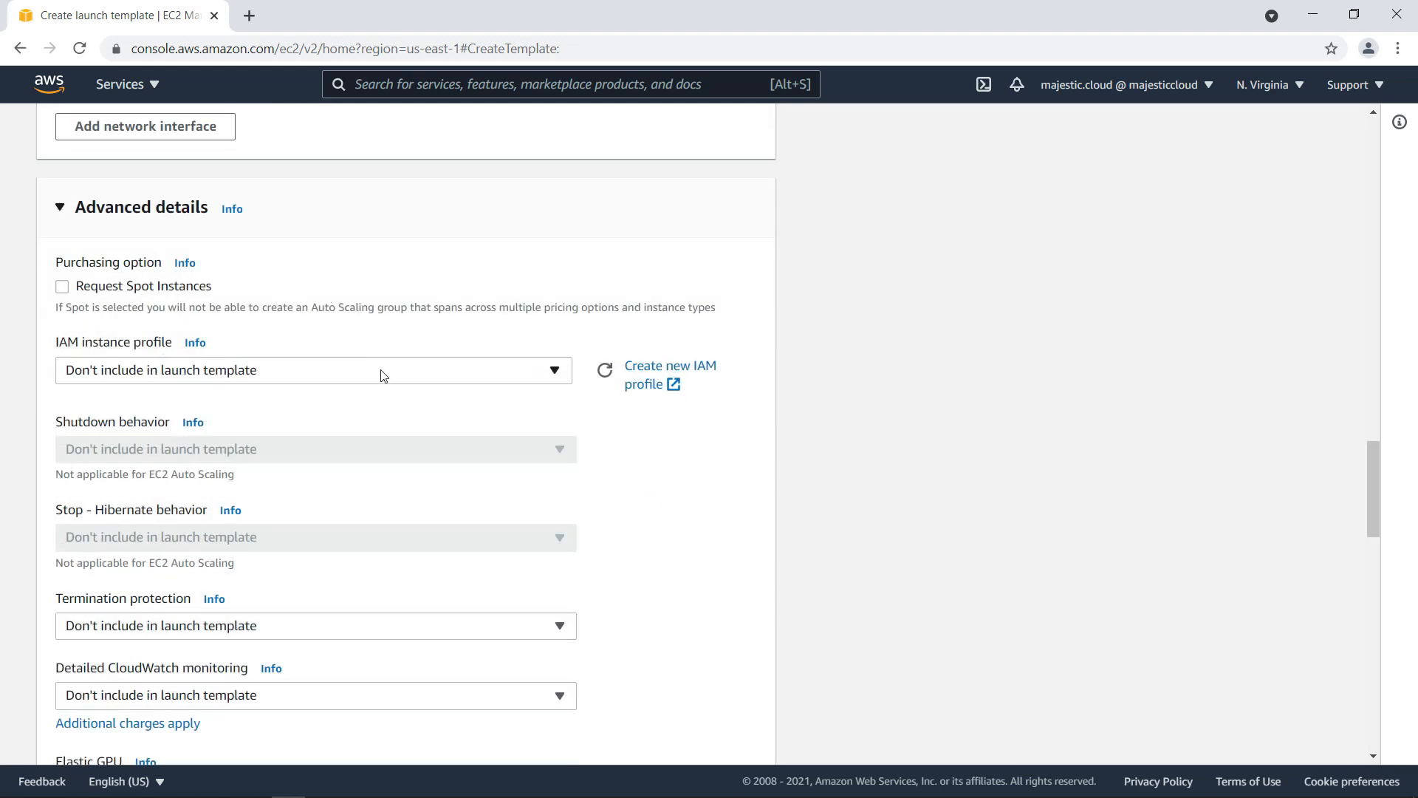
{"action": "scroll", "coordinate": [384, 373], "scroll_direction": "down", "scroll_amount": 18}
{"action": "left_click", "coordinate": [148, 492]}
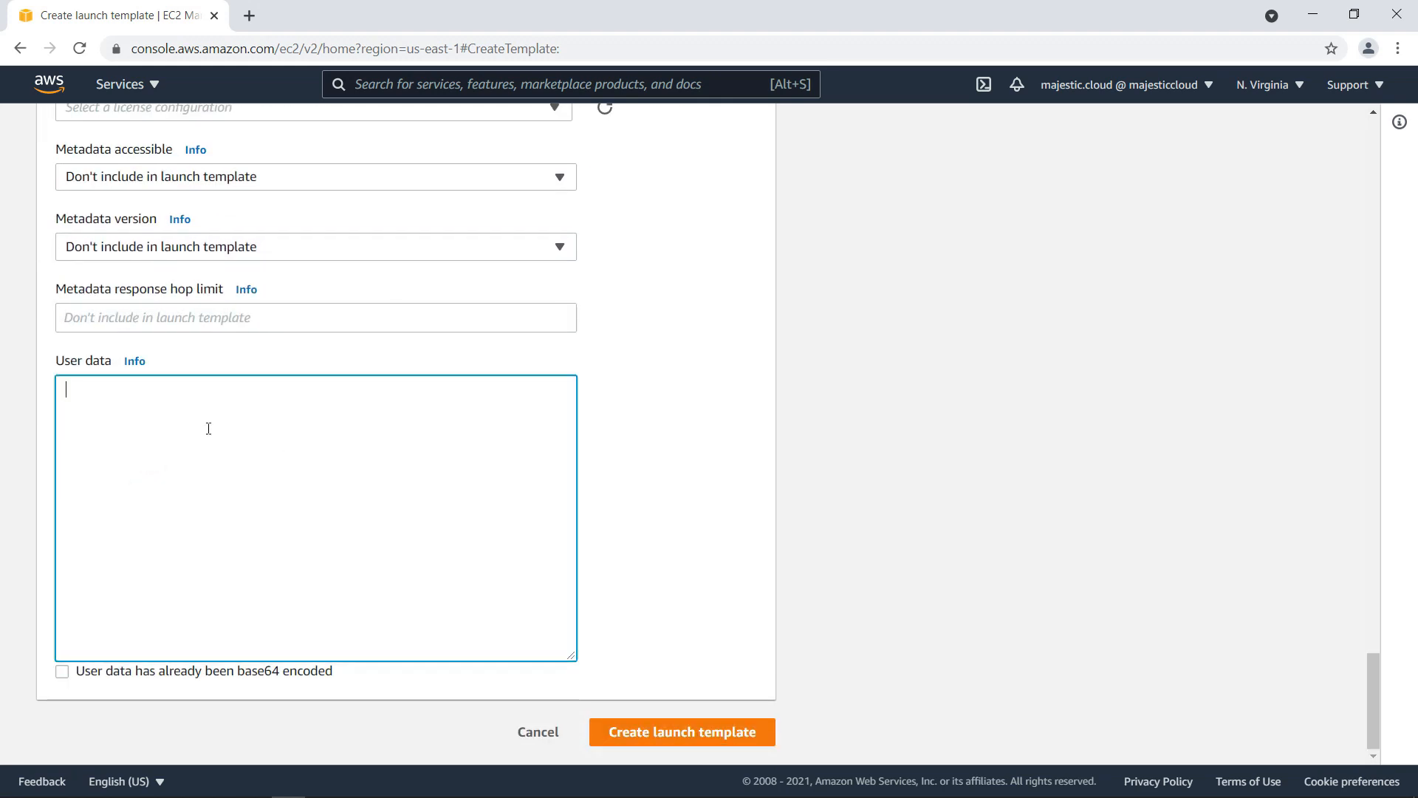
{"action": "type", "text": "#!/bin/bash yum update -y yum install httpd -y service httpd start chkconfig httpd on cd /var/www/html instance_id=$(curl http://169.254.169.254/latest/meta-data/instance-id) availability_zone=$(curl http://169.254.169.254/latest/meta-data/placement/availability-zone) echo \"<html><h1>Welcome to Majestic AutoScaling site</h1>page generated by instance <strong>$instance_id</strong> in availability zone <strong>$availability_zone</strong></html>\" > index.html amazon-linux-extras install epel -y yum install stress -y"}
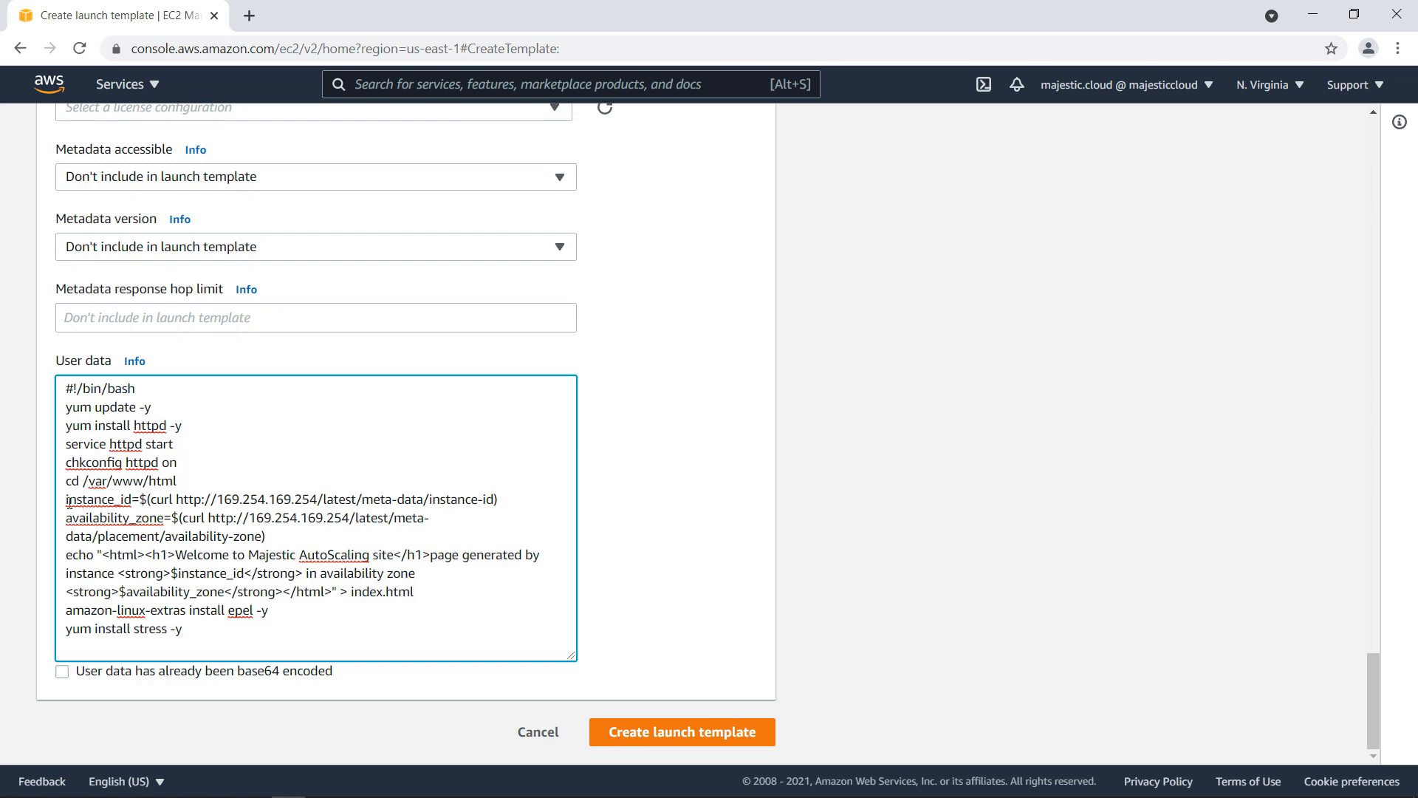
Review the user data script's instance ID and availability zone variables and its epel and stress install commands.
{"action": "left_click", "coordinate": [111, 518]}
{"action": "double_click", "coordinate": [193, 573]}
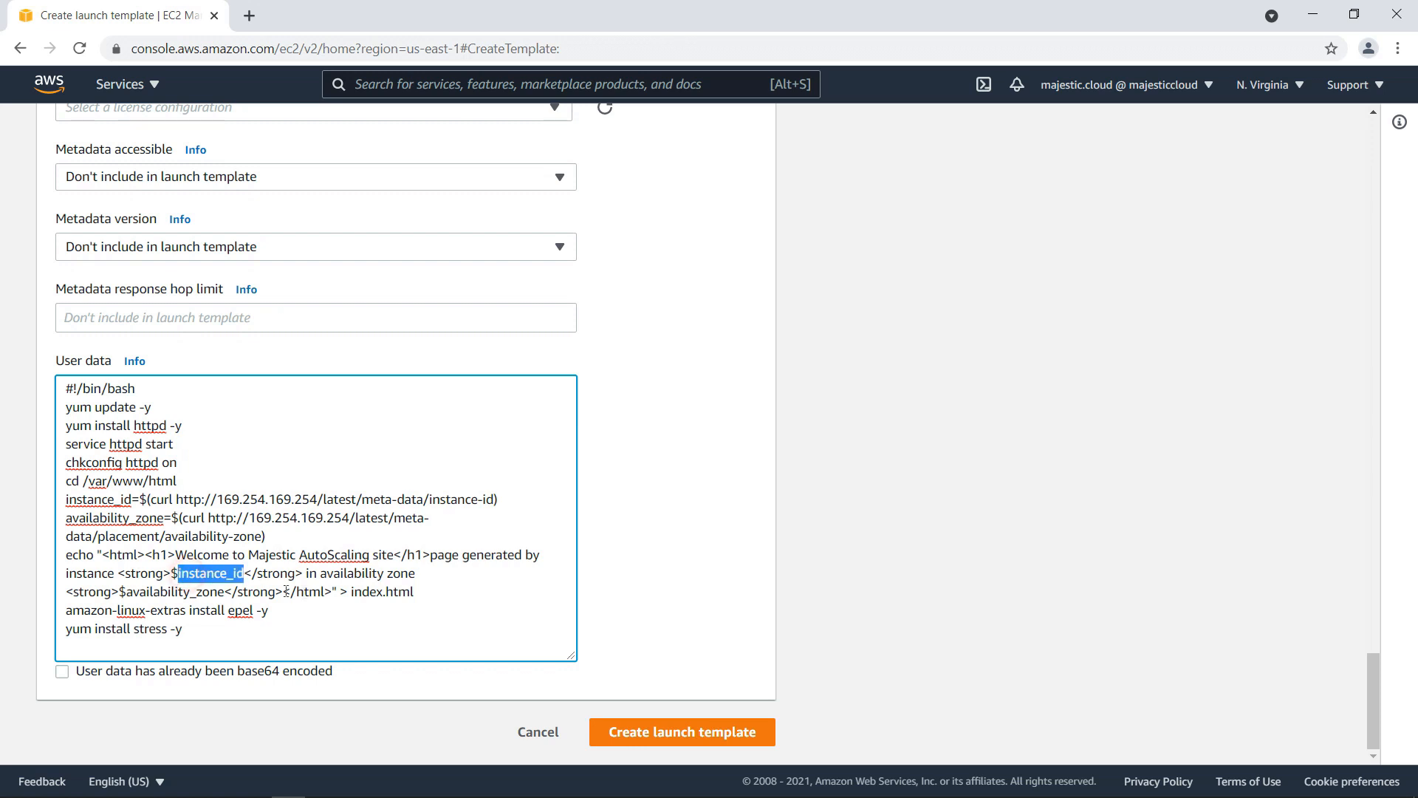
{"action": "double_click", "coordinate": [157, 592]}
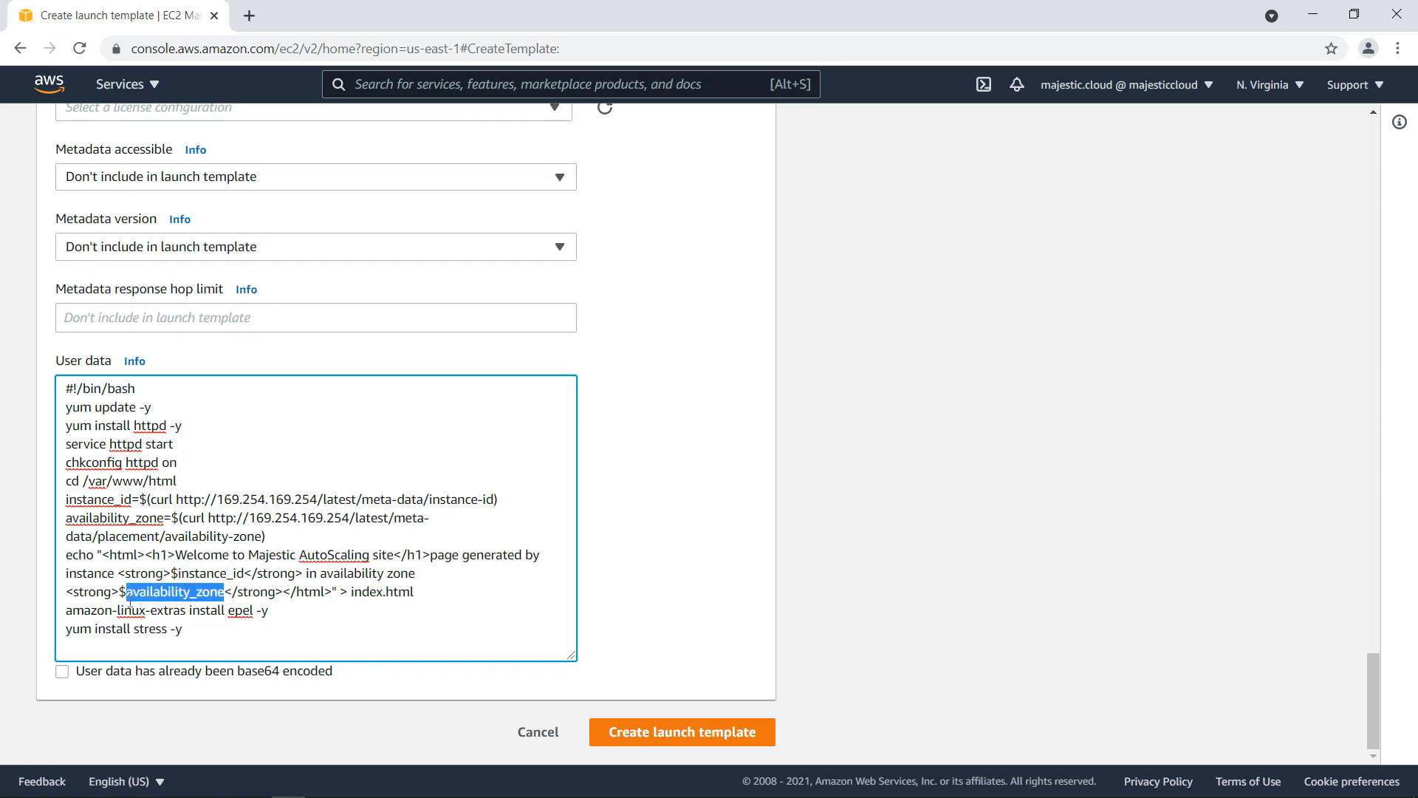
{"action": "left_click", "coordinate": [235, 526]}
{"action": "left_click_drag", "start_coordinate": [66, 611], "coordinate": [268, 615]}
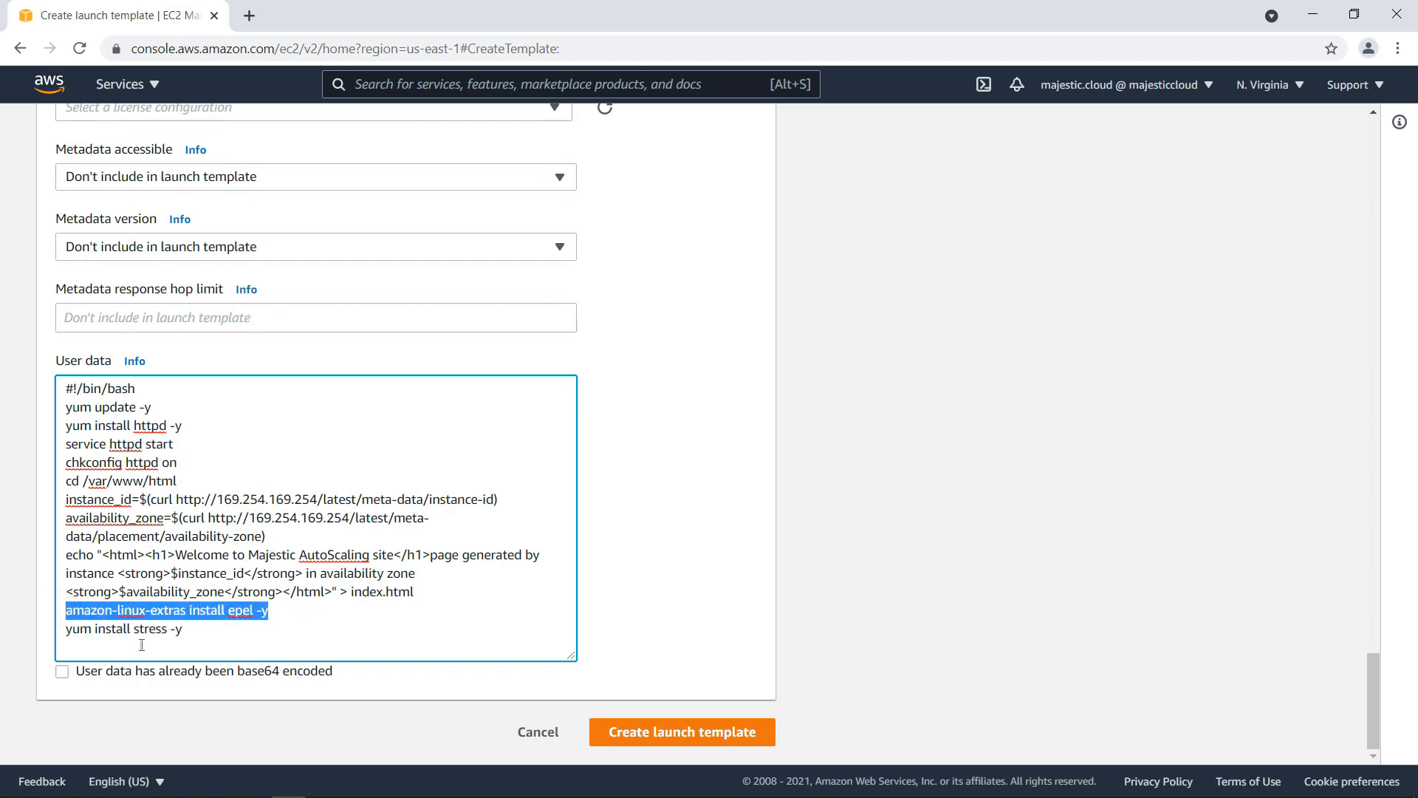
{"action": "left_click", "coordinate": [97, 629]}
{"action": "double_click", "coordinate": [139, 635]}
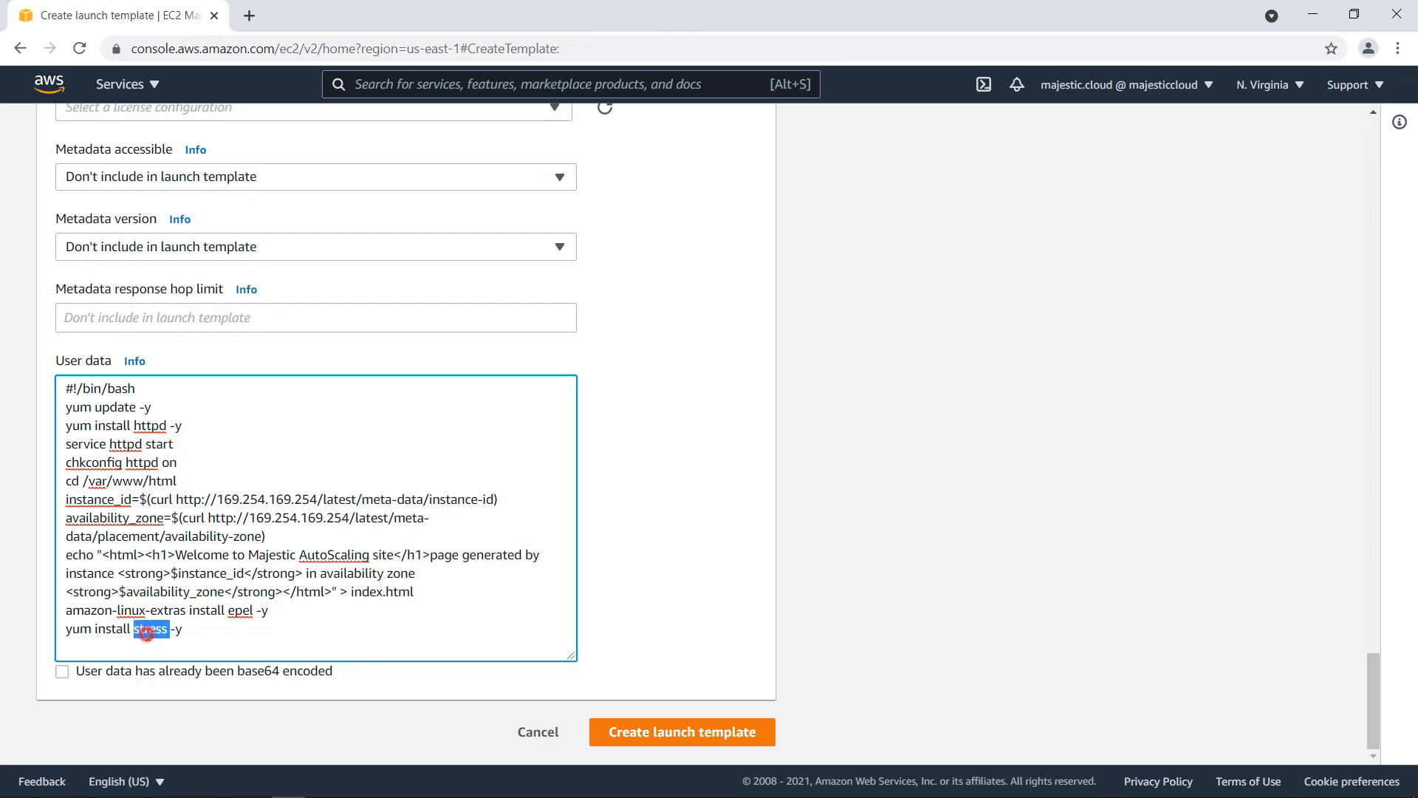
{"action": "left_click", "coordinate": [157, 597]}
{"action": "double_click", "coordinate": [149, 636]}
{"action": "left_click", "coordinate": [191, 629]}
Create the launch template, look over the suggested next steps and return to the list of launch templates.
{"action": "left_click", "coordinate": [694, 730]}
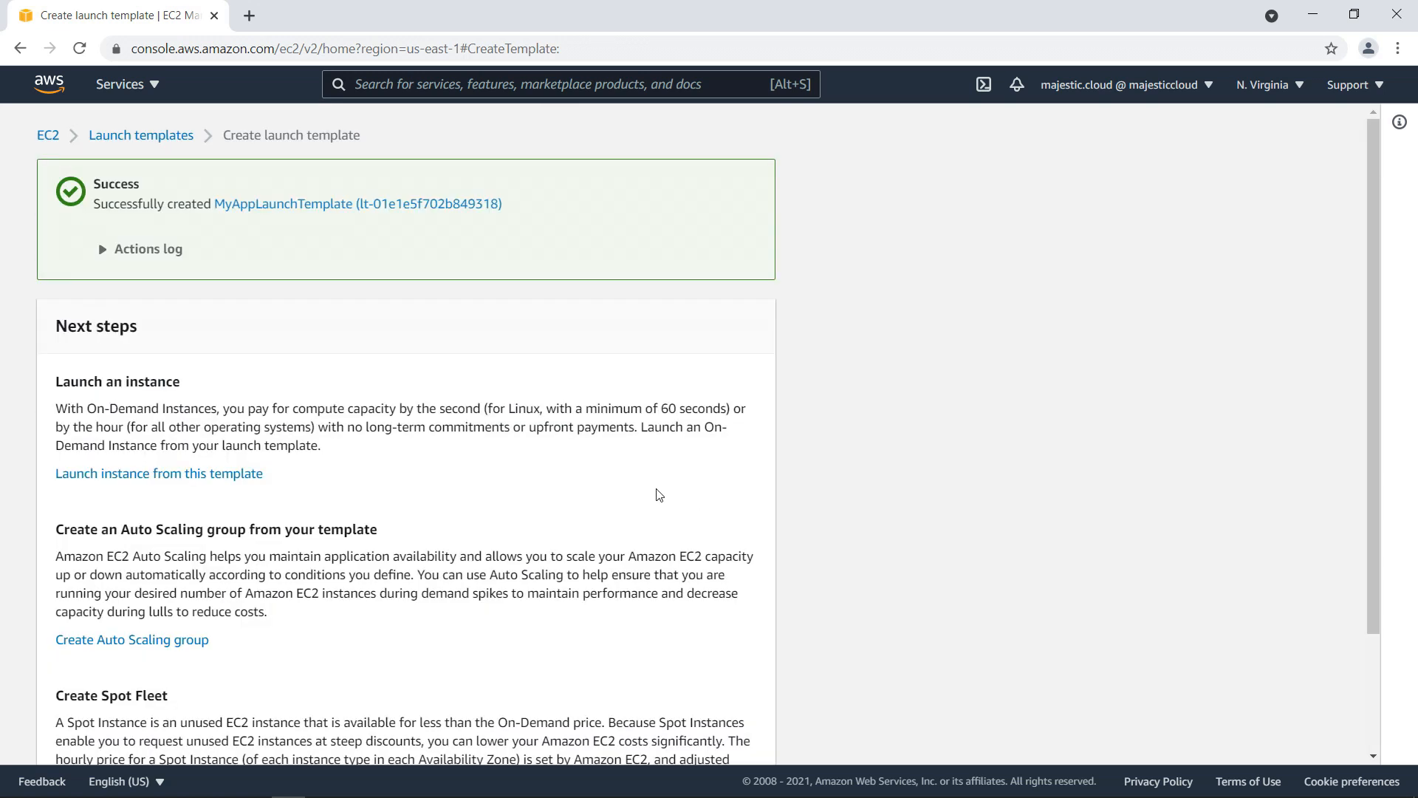
{"action": "scroll", "coordinate": [509, 347], "scroll_direction": "down", "scroll_amount": 2}
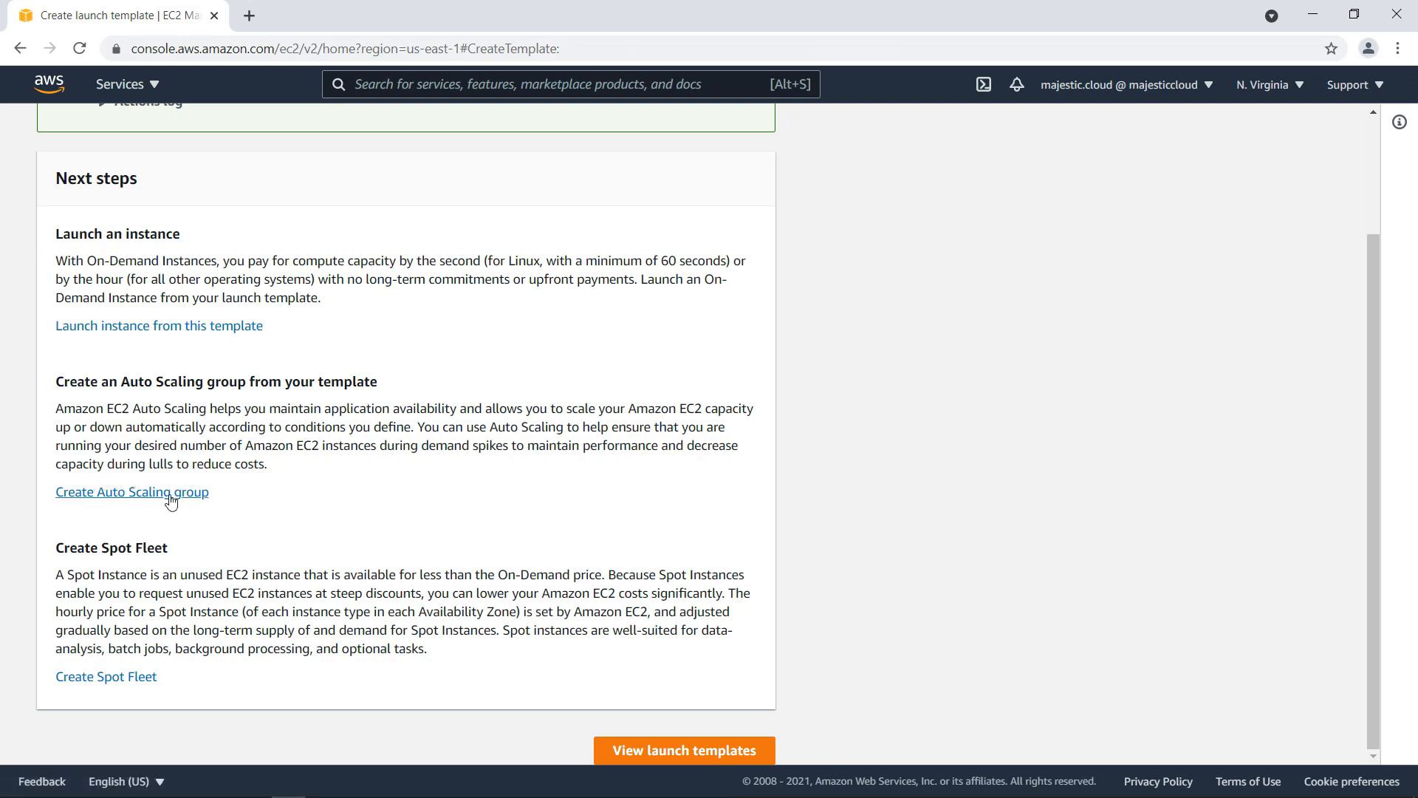
{"action": "scroll", "coordinate": [142, 127], "scroll_direction": "up", "scroll_amount": 2}
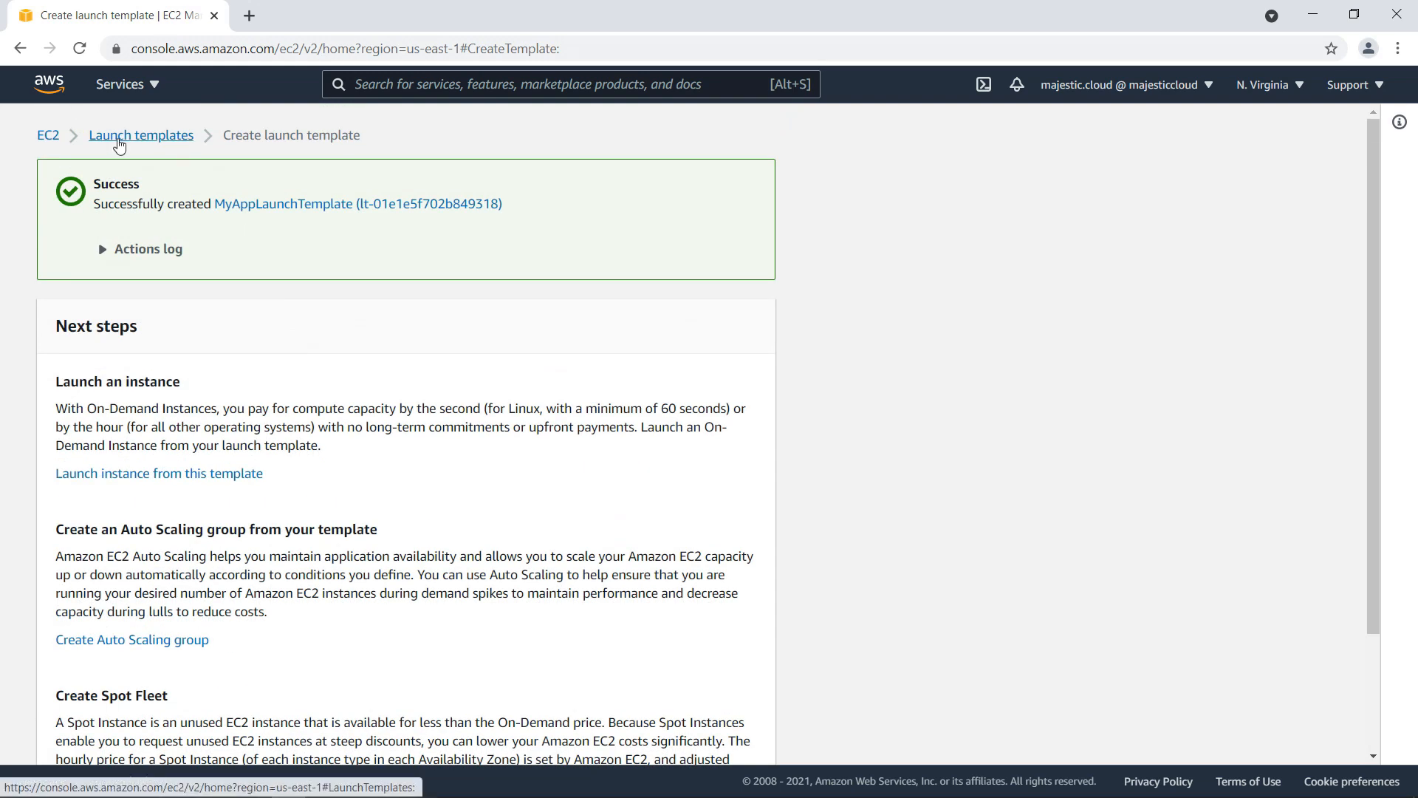
{"action": "left_click", "coordinate": [117, 138]}
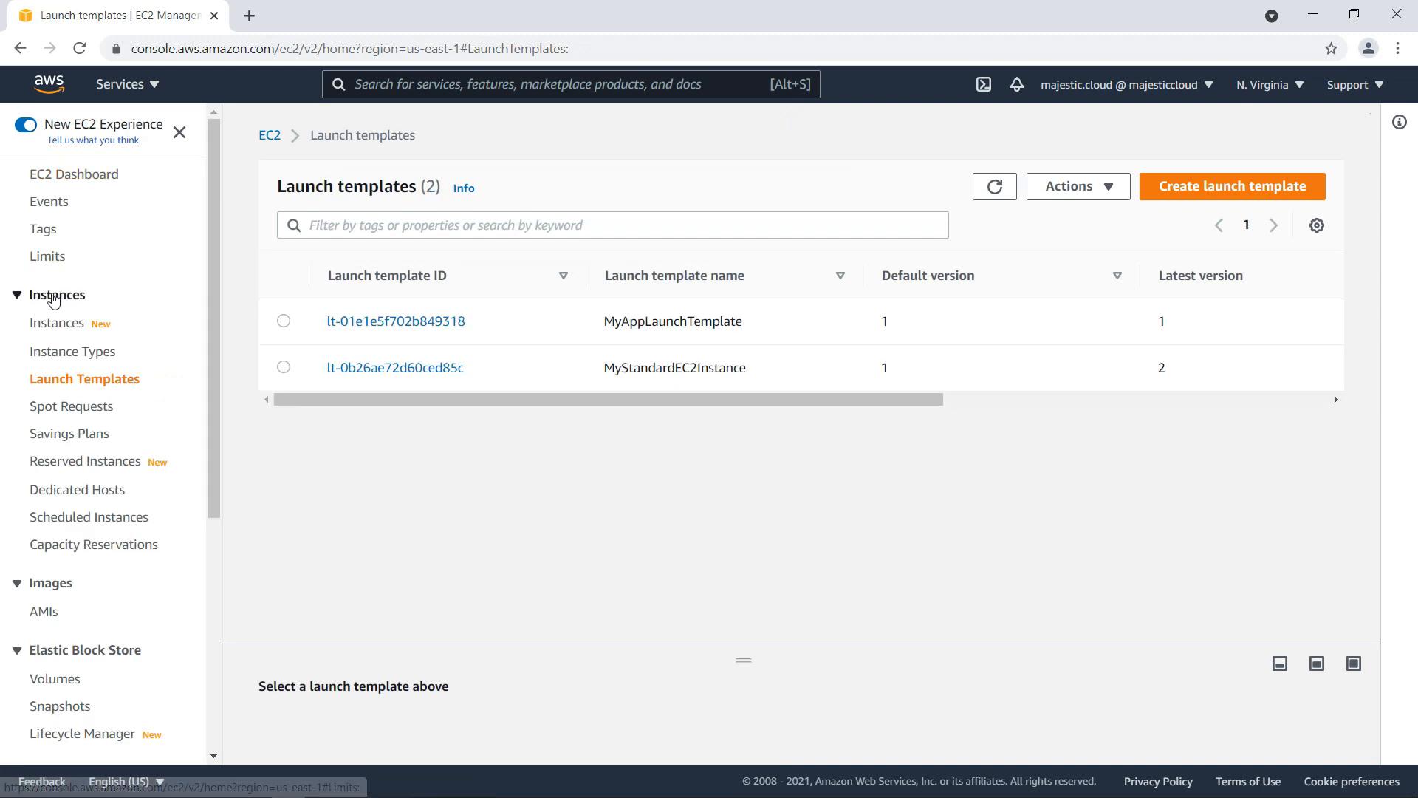
Go to Auto Scaling Groups and start a new Auto Scaling group named MyAppASG.
{"action": "scroll", "coordinate": [62, 325], "scroll_direction": "down", "scroll_amount": 5}
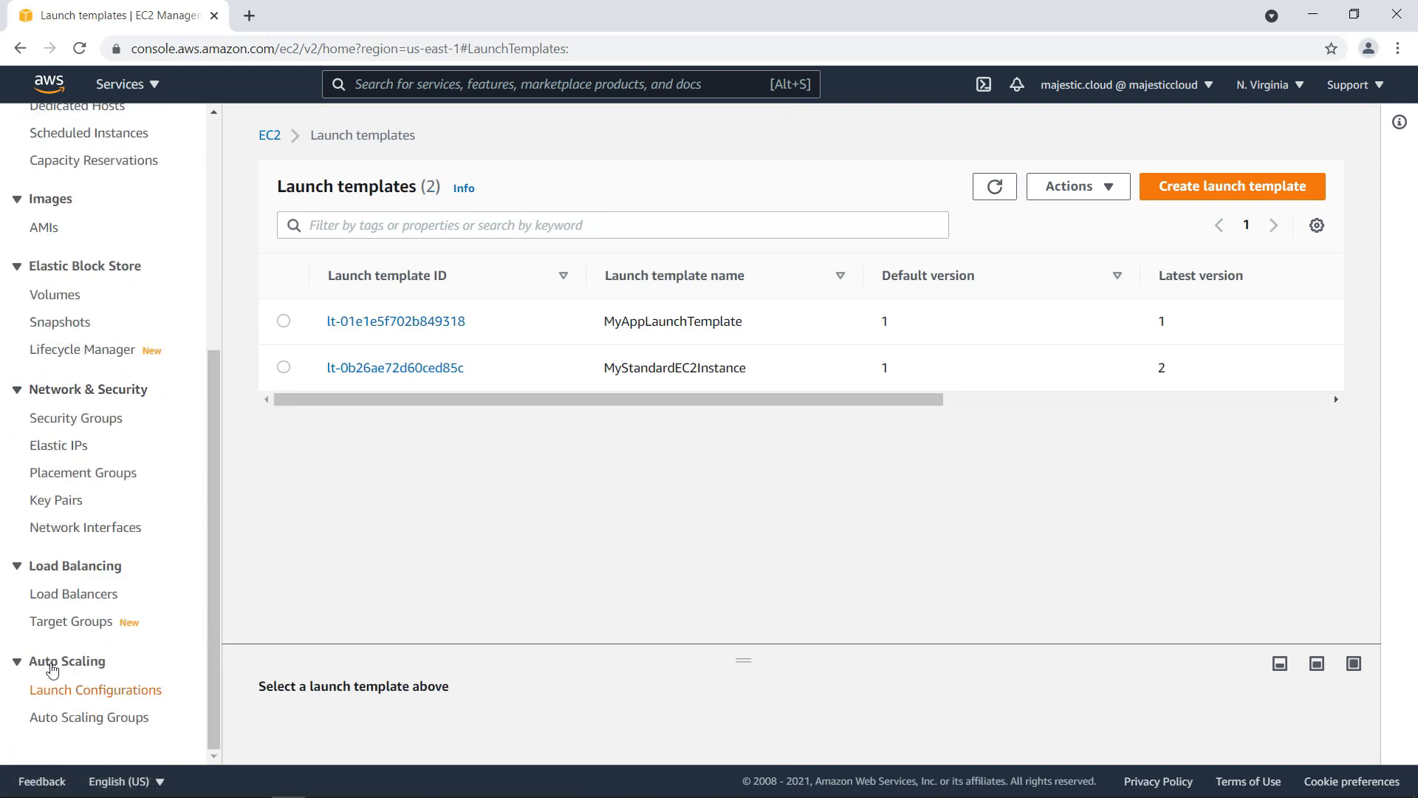
{"action": "scroll", "coordinate": [110, 480], "scroll_direction": "up", "scroll_amount": 5}
{"action": "scroll", "coordinate": [125, 546], "scroll_direction": "down", "scroll_amount": 5}
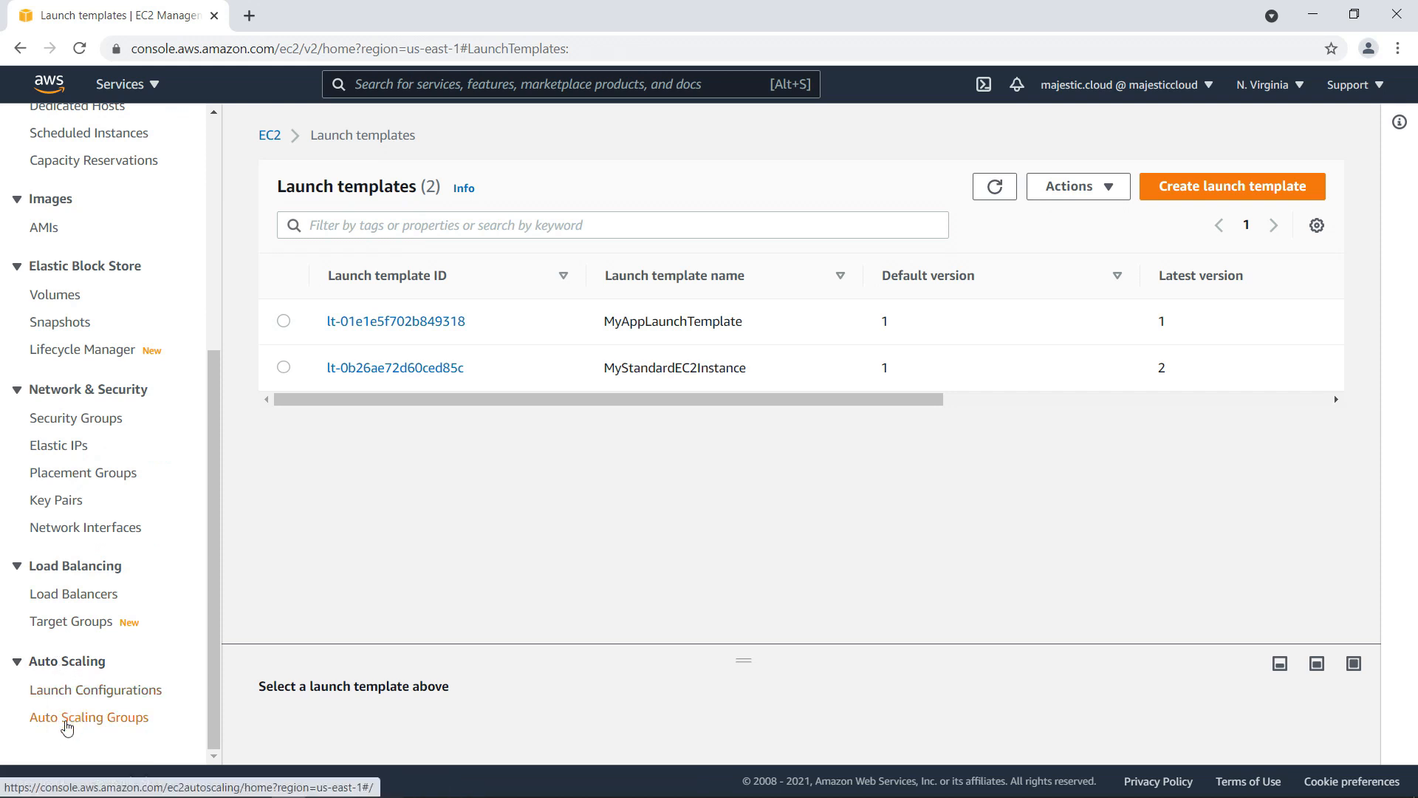
{"action": "left_click", "coordinate": [67, 725]}
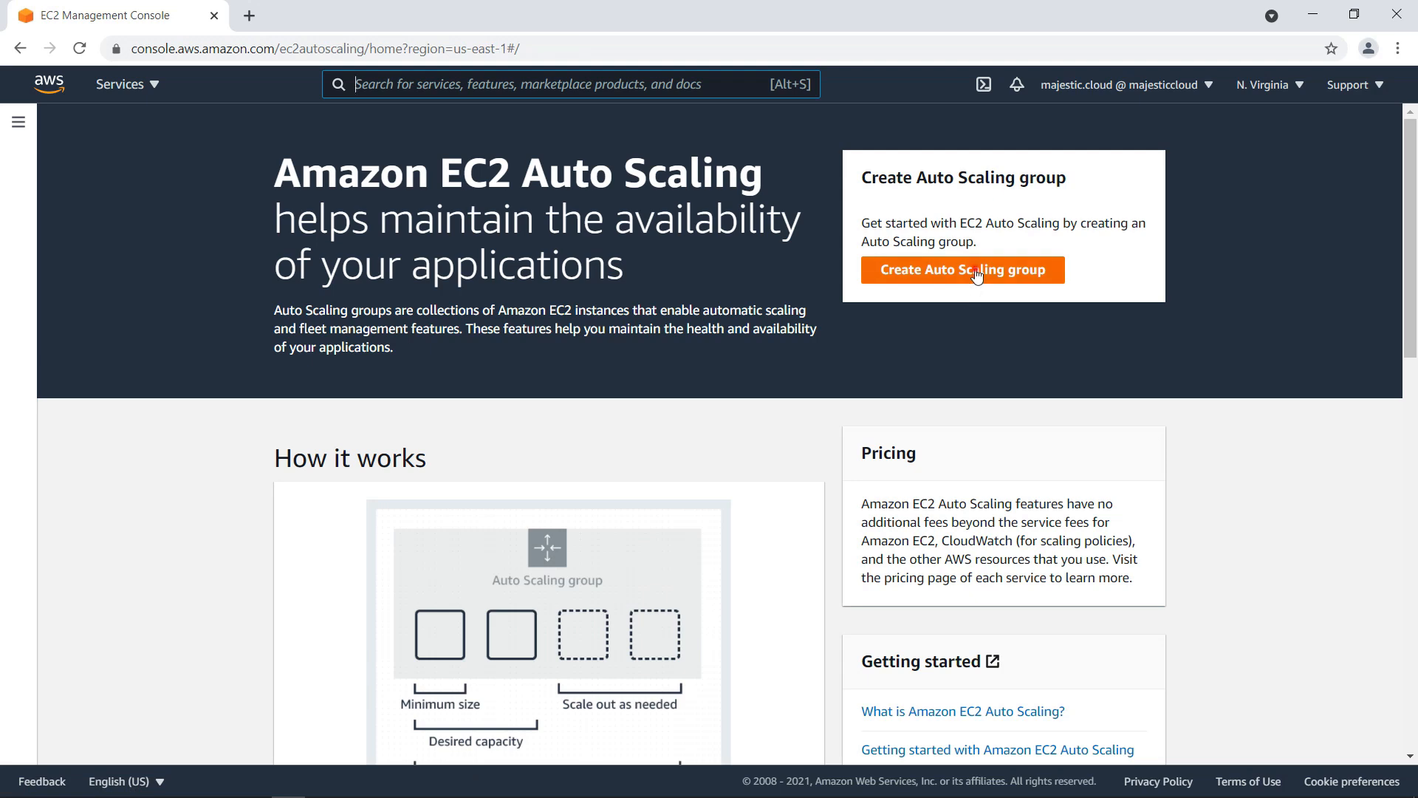
{"action": "left_click", "coordinate": [977, 272]}
{"action": "left_click", "coordinate": [406, 395]}
{"action": "type", "text": "MyAppASG"}
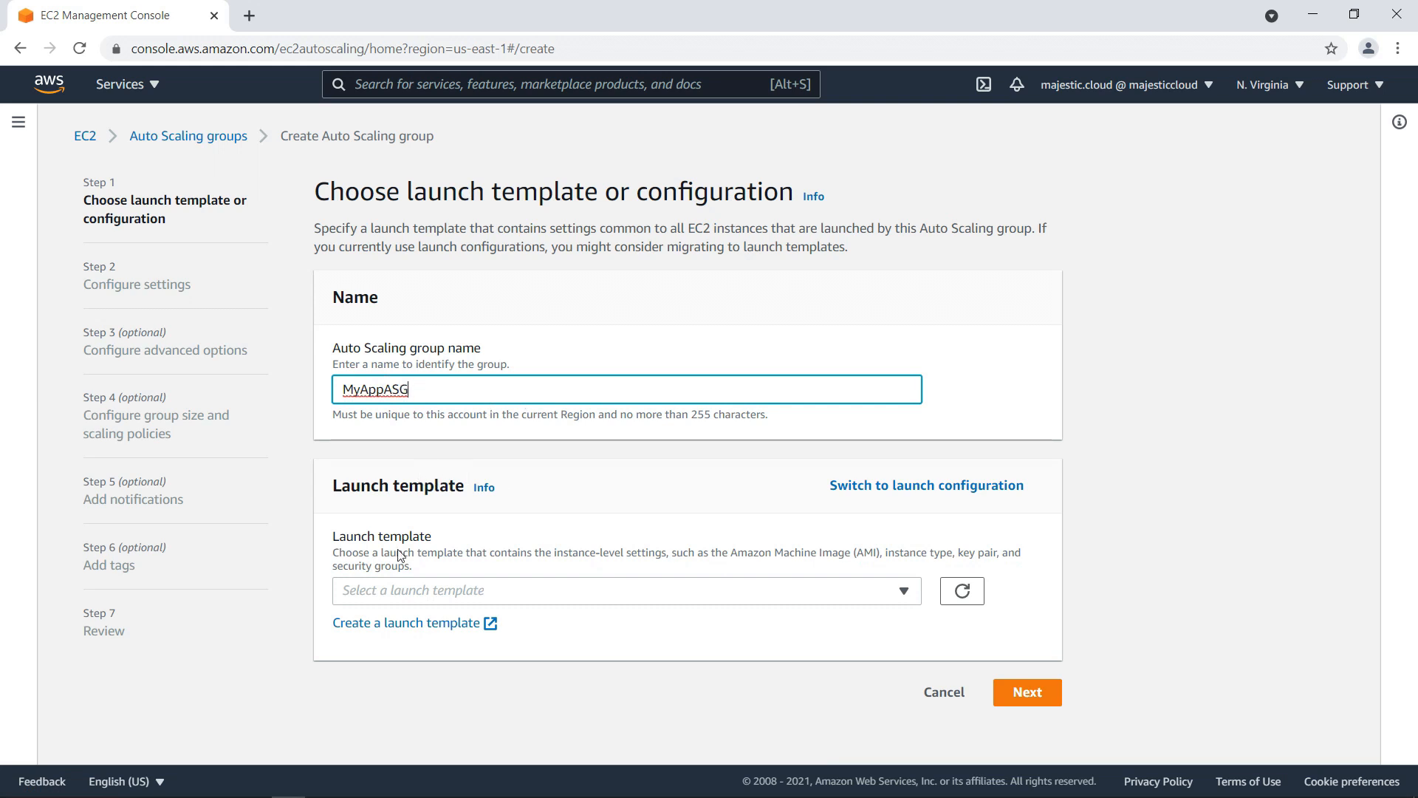
Choose MyAppLaunchTemplate with version Latest (1) as the group's launch template, check its details and continue to the settings.
{"action": "left_click", "coordinate": [772, 595]}
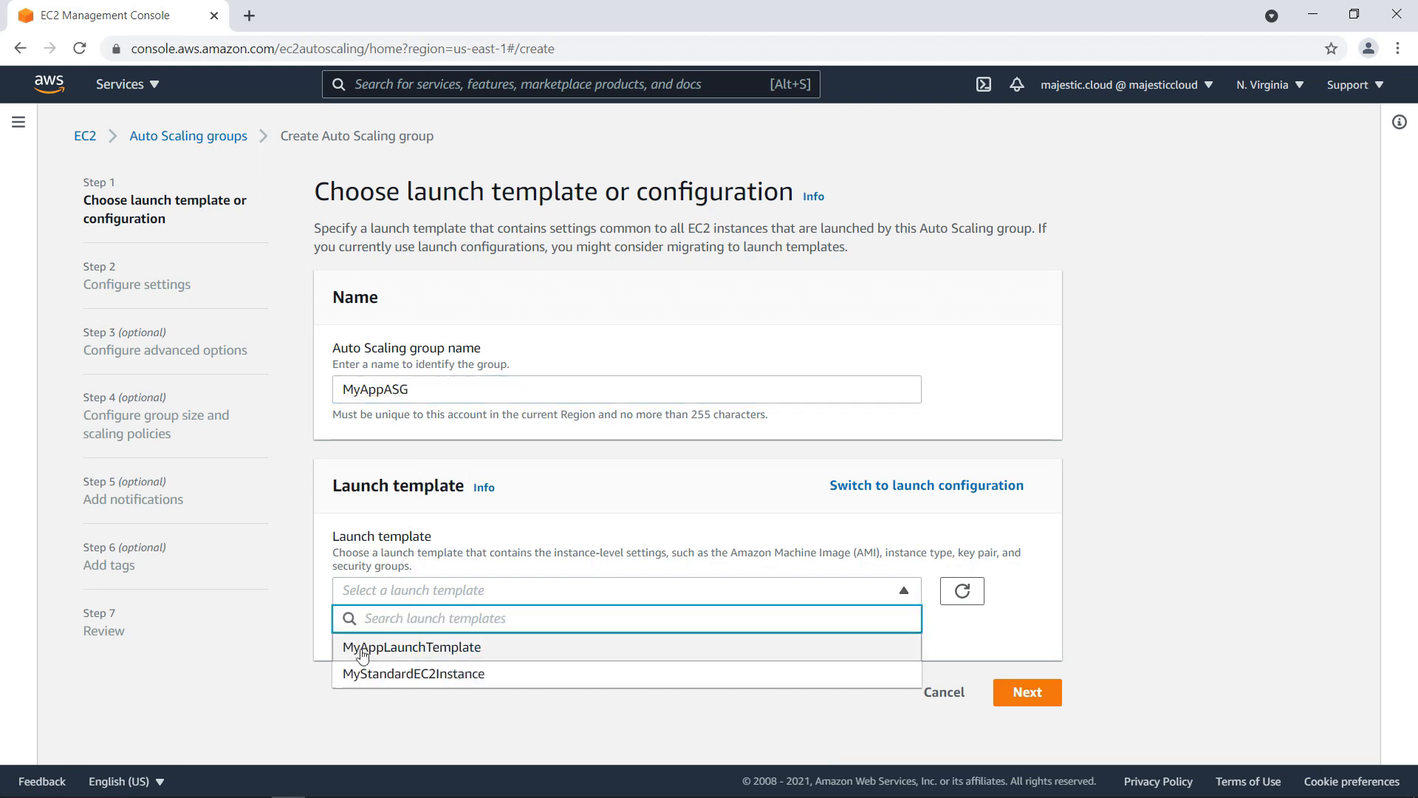
{"action": "left_click", "coordinate": [396, 656]}
{"action": "scroll", "coordinate": [677, 602], "scroll_direction": "down", "scroll_amount": 4}
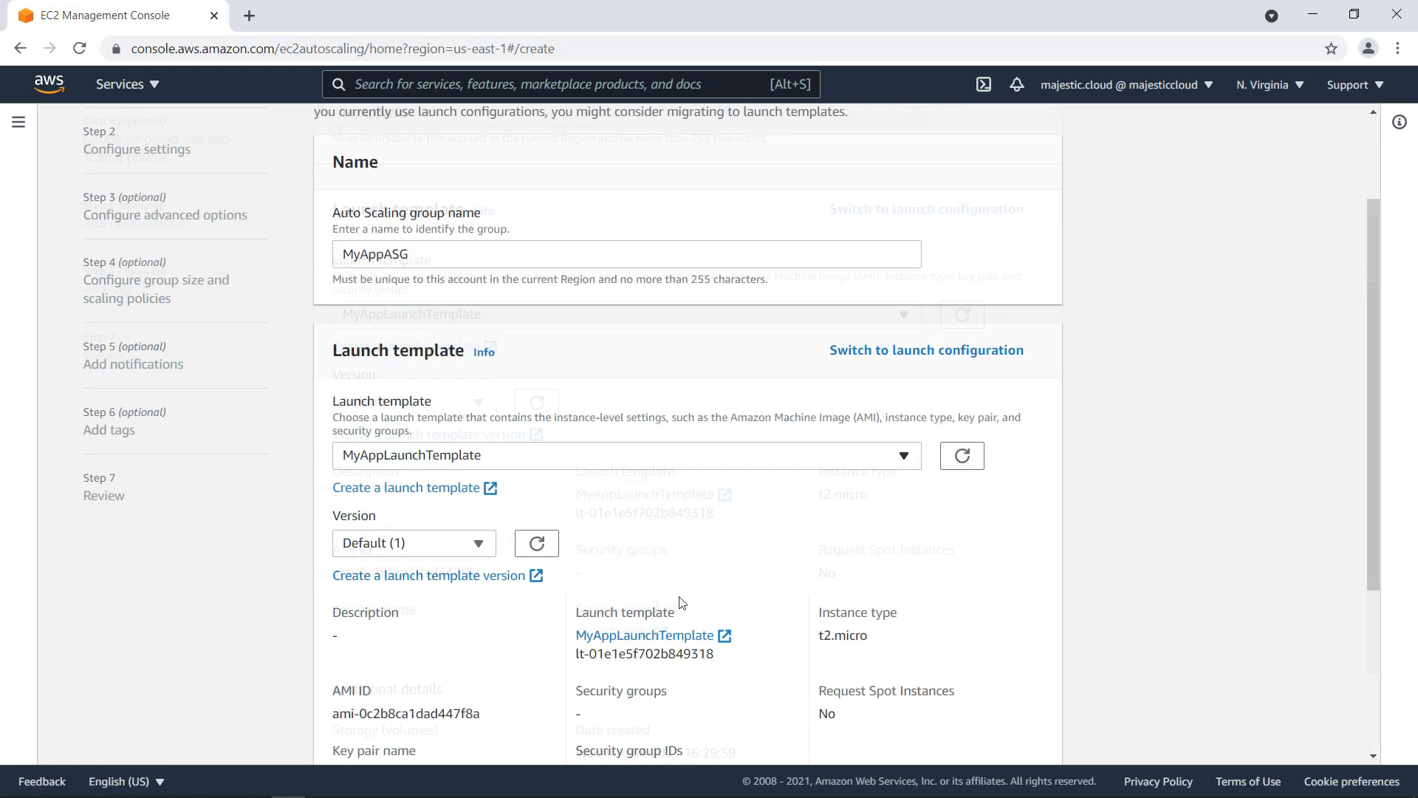
{"action": "left_click", "coordinate": [392, 400]}
{"action": "left_click", "coordinate": [369, 428]}
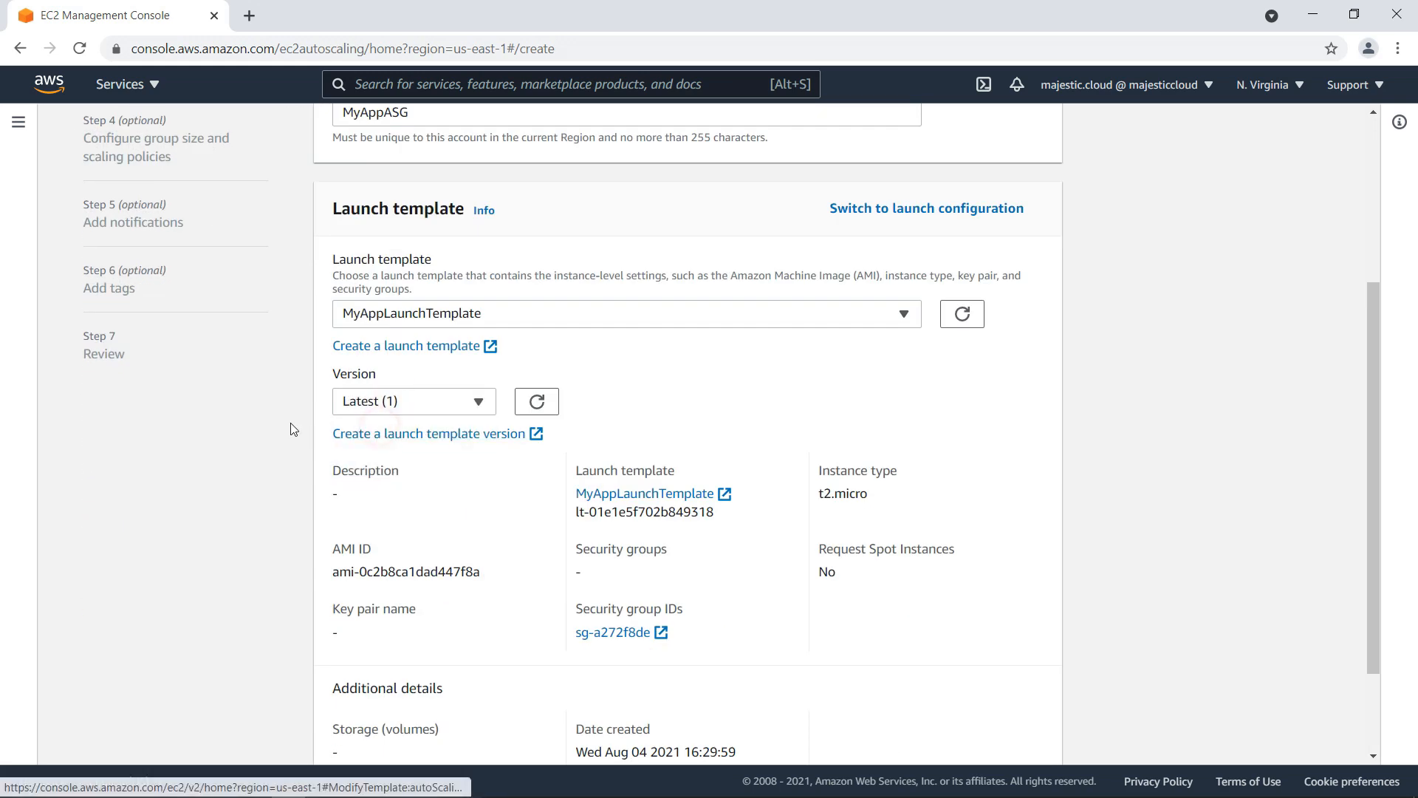
{"action": "left_click", "coordinate": [392, 401]}
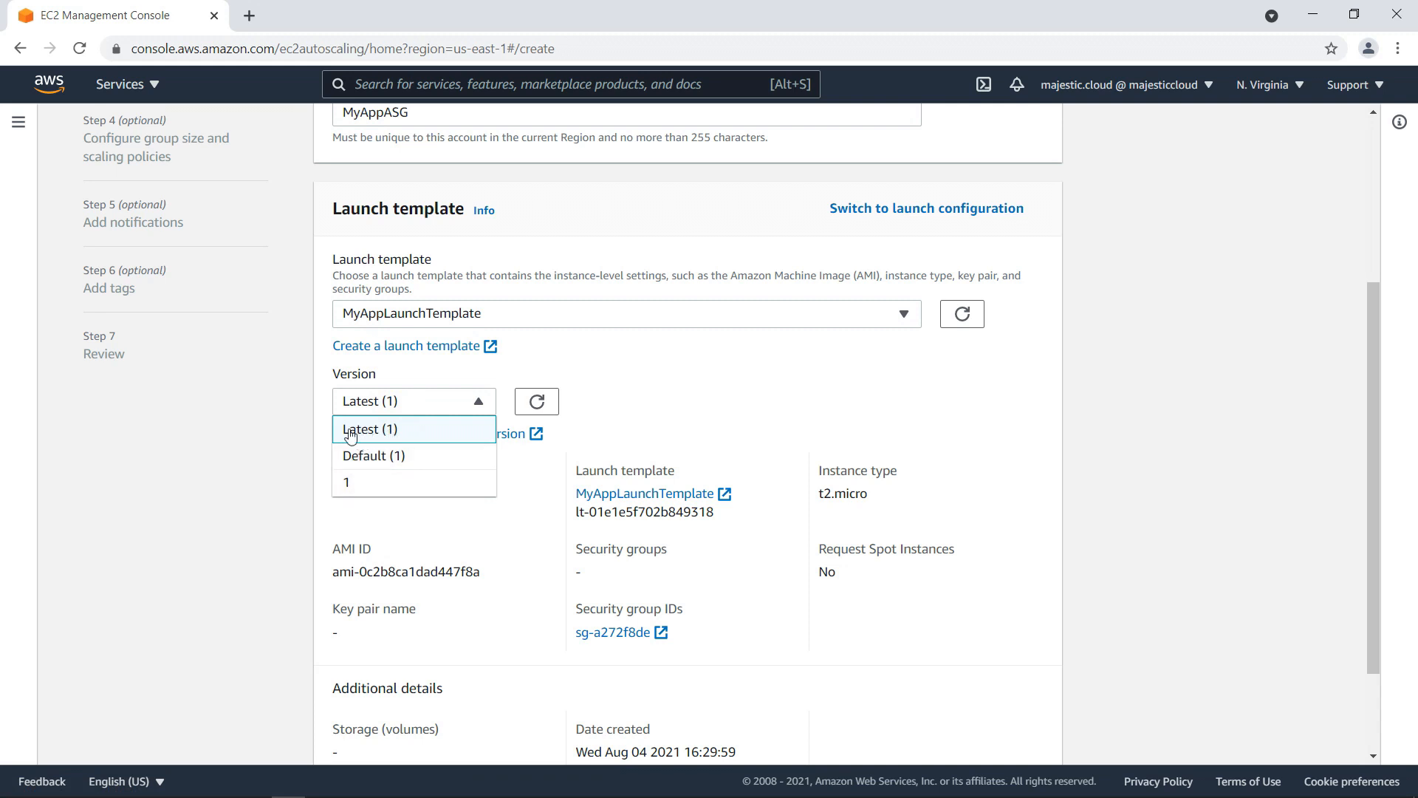
{"action": "left_click", "coordinate": [377, 432]}
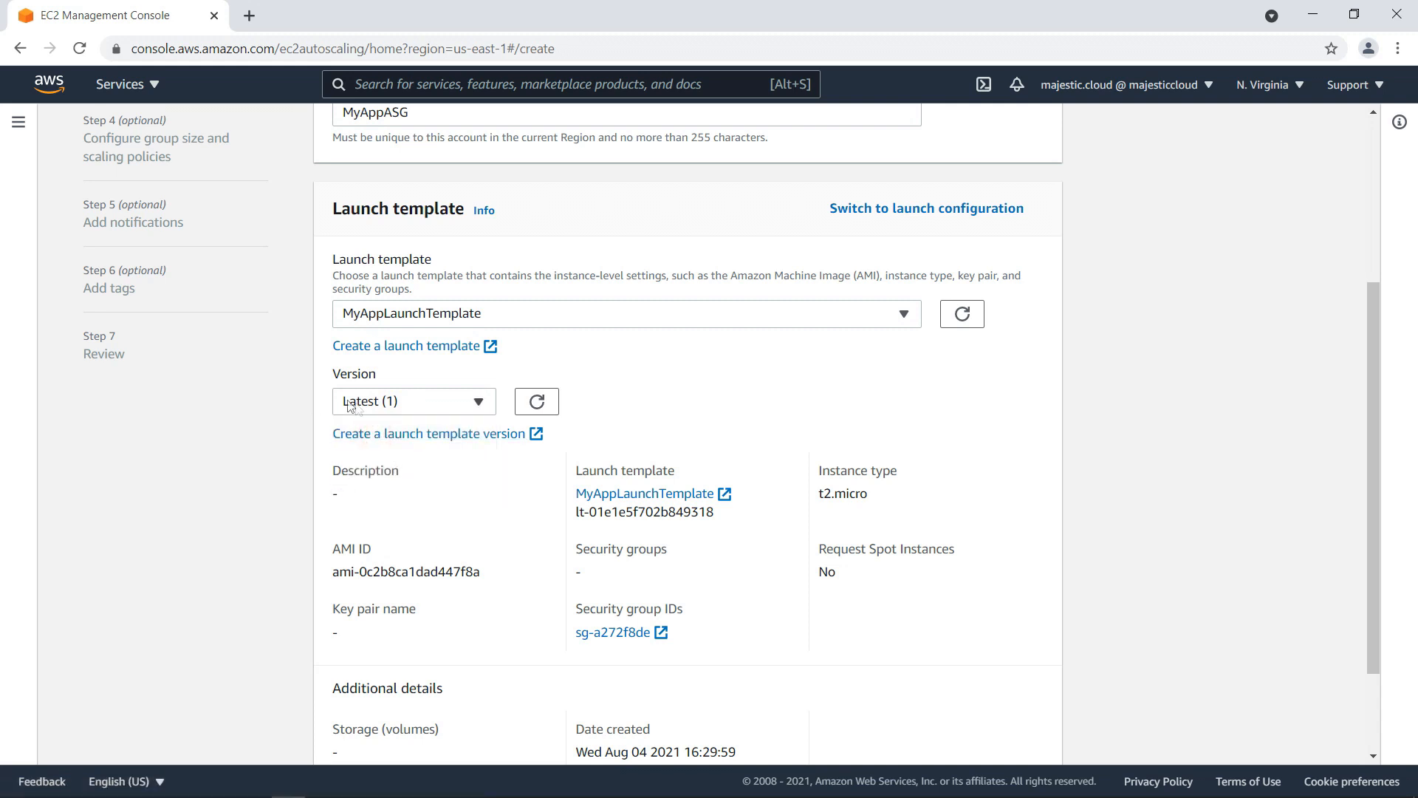
{"action": "scroll", "coordinate": [1211, 502], "scroll_direction": "down", "scroll_amount": 3}
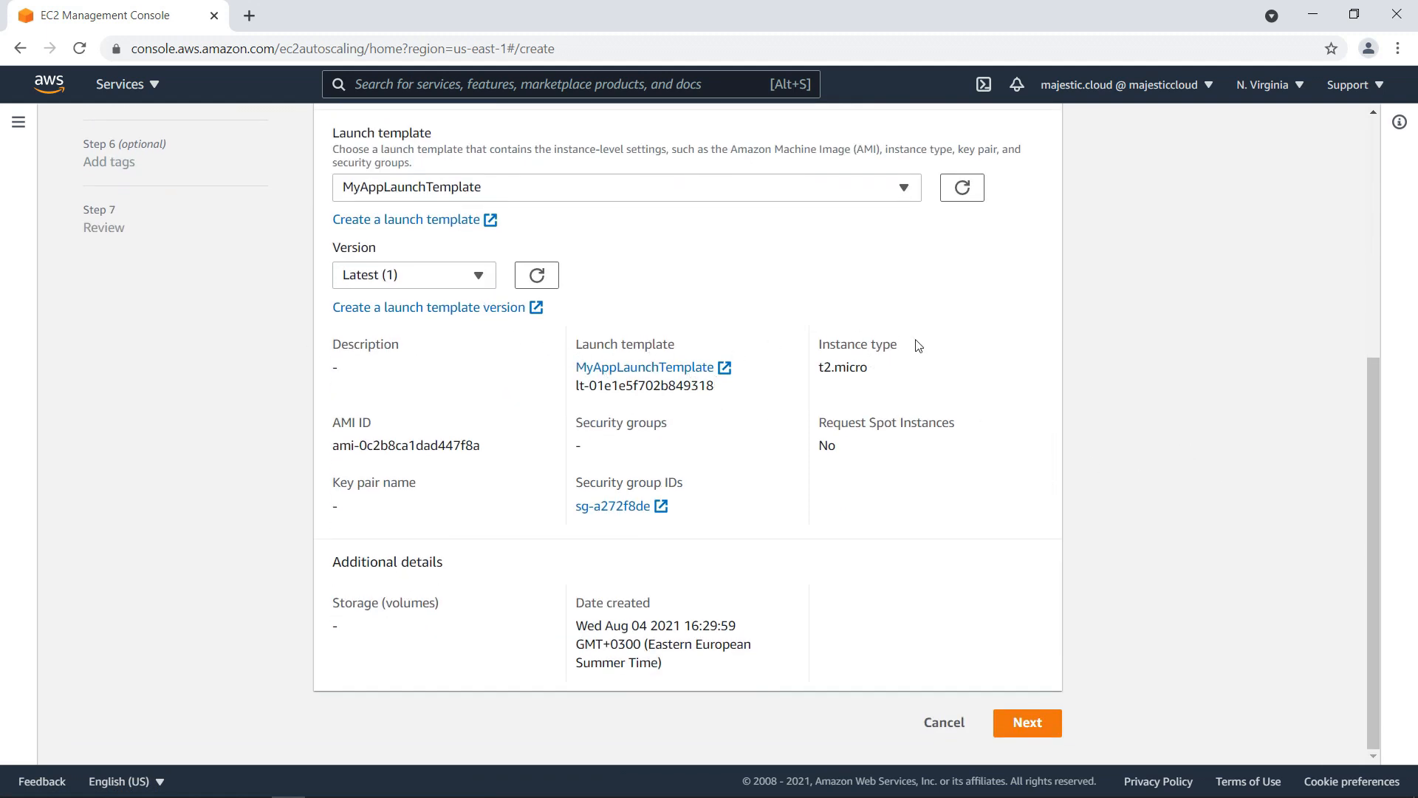
{"action": "left_click_drag", "start_coordinate": [819, 372], "coordinate": [879, 375]}
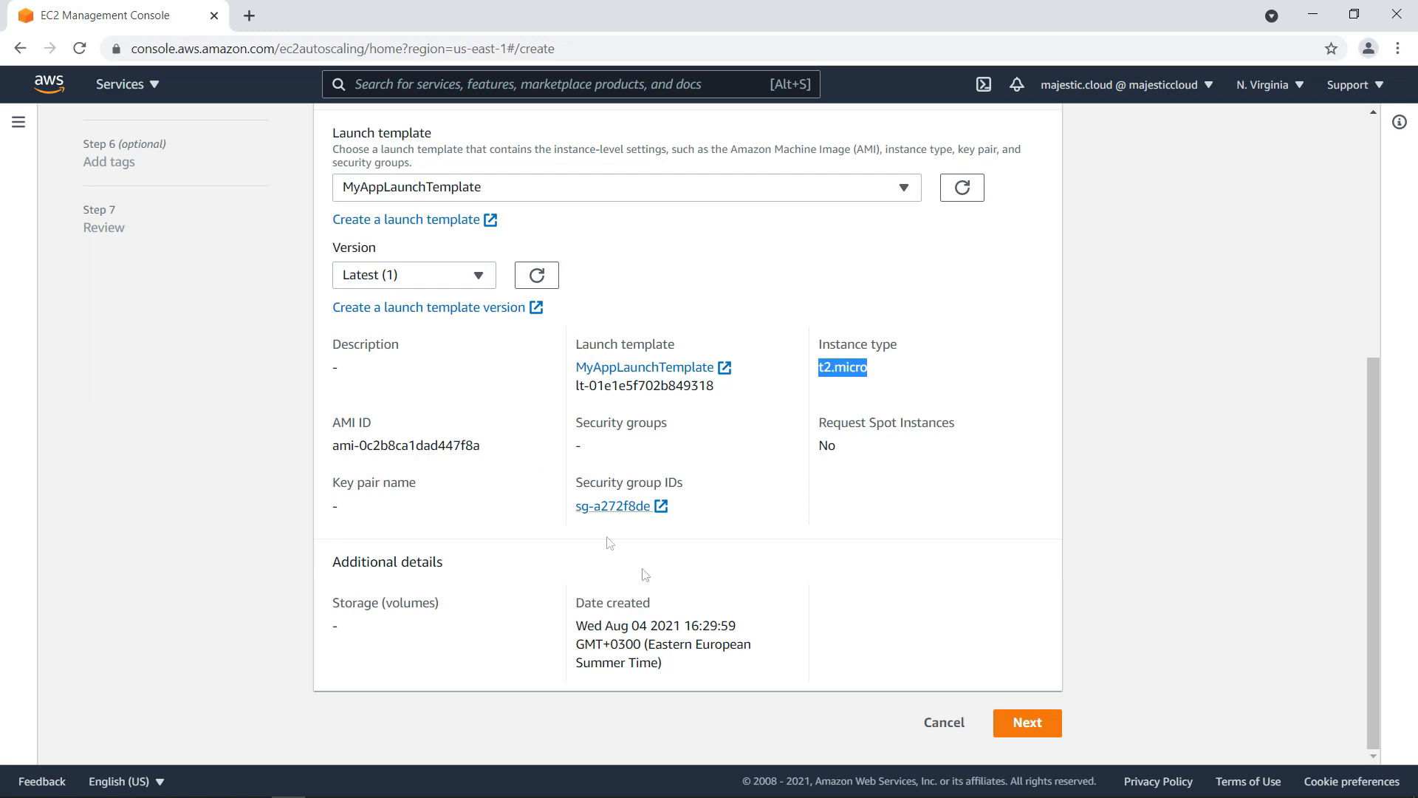
{"action": "left_click", "coordinate": [1038, 722]}
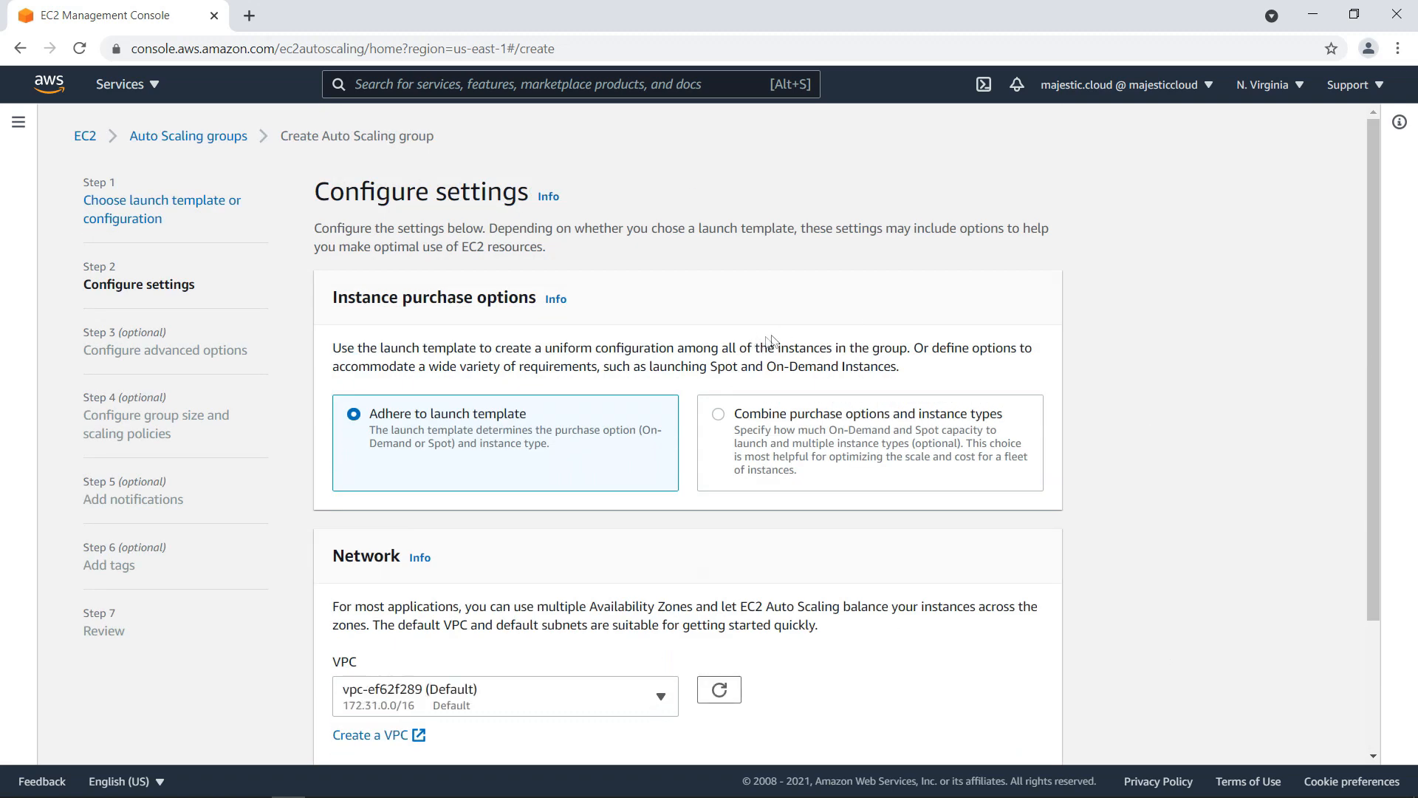
Add the default VPC's us-east-1a and us-east-1b subnets to the group's network and continue to the advanced options.
{"action": "scroll", "coordinate": [769, 342], "scroll_direction": "down", "scroll_amount": 3}
{"action": "scroll", "coordinate": [531, 264], "scroll_direction": "up", "scroll_amount": 1}
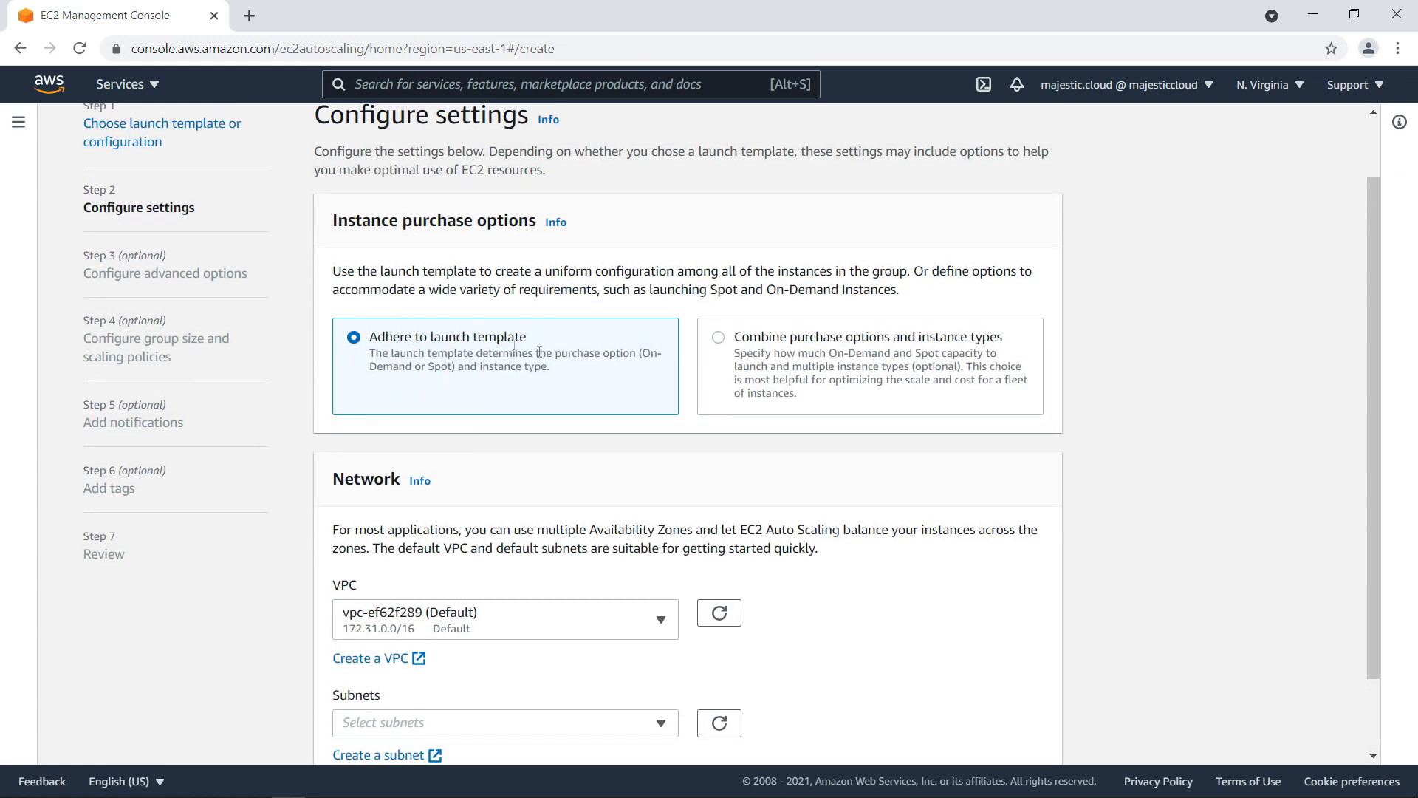
{"action": "scroll", "coordinate": [553, 345], "scroll_direction": "down", "scroll_amount": 1}
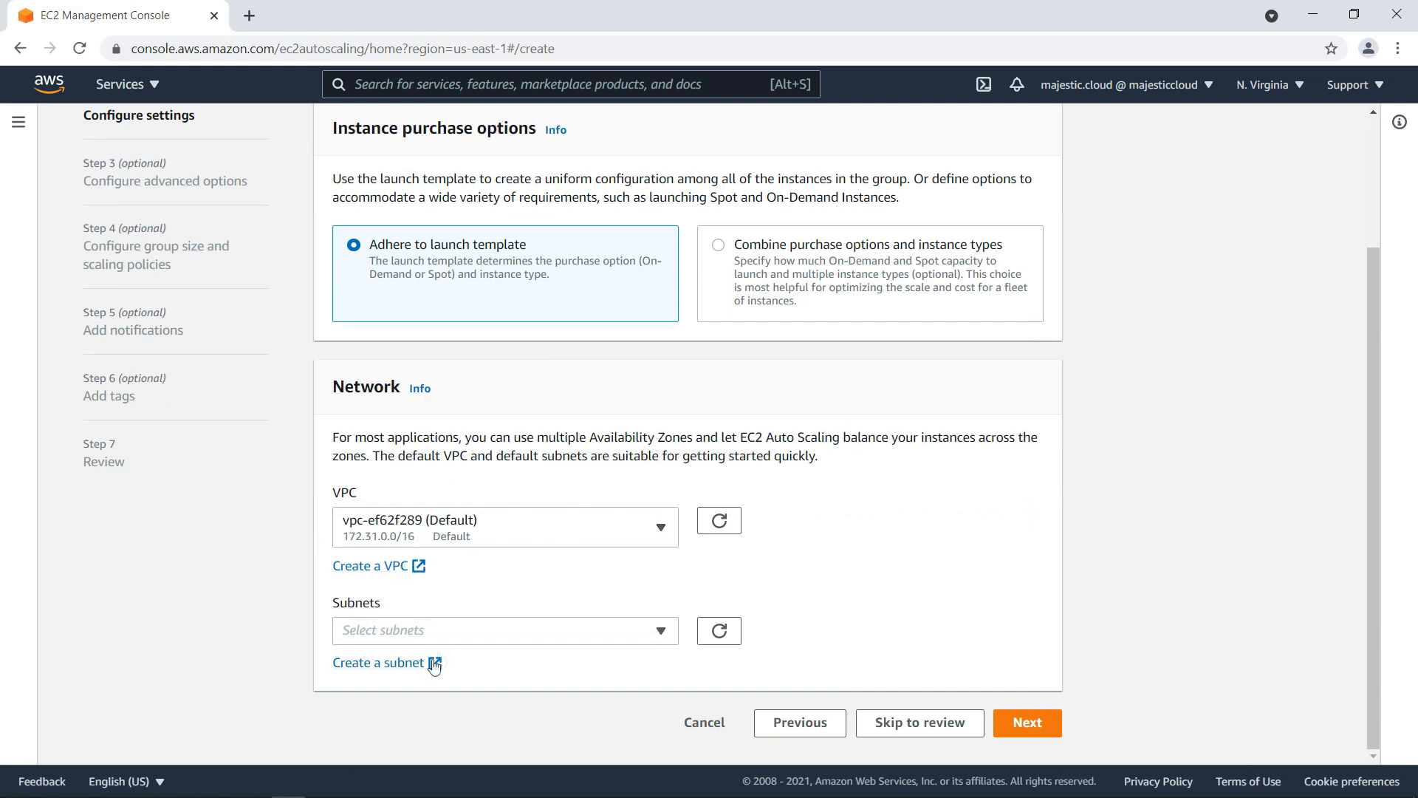
{"action": "left_click", "coordinate": [463, 635]}
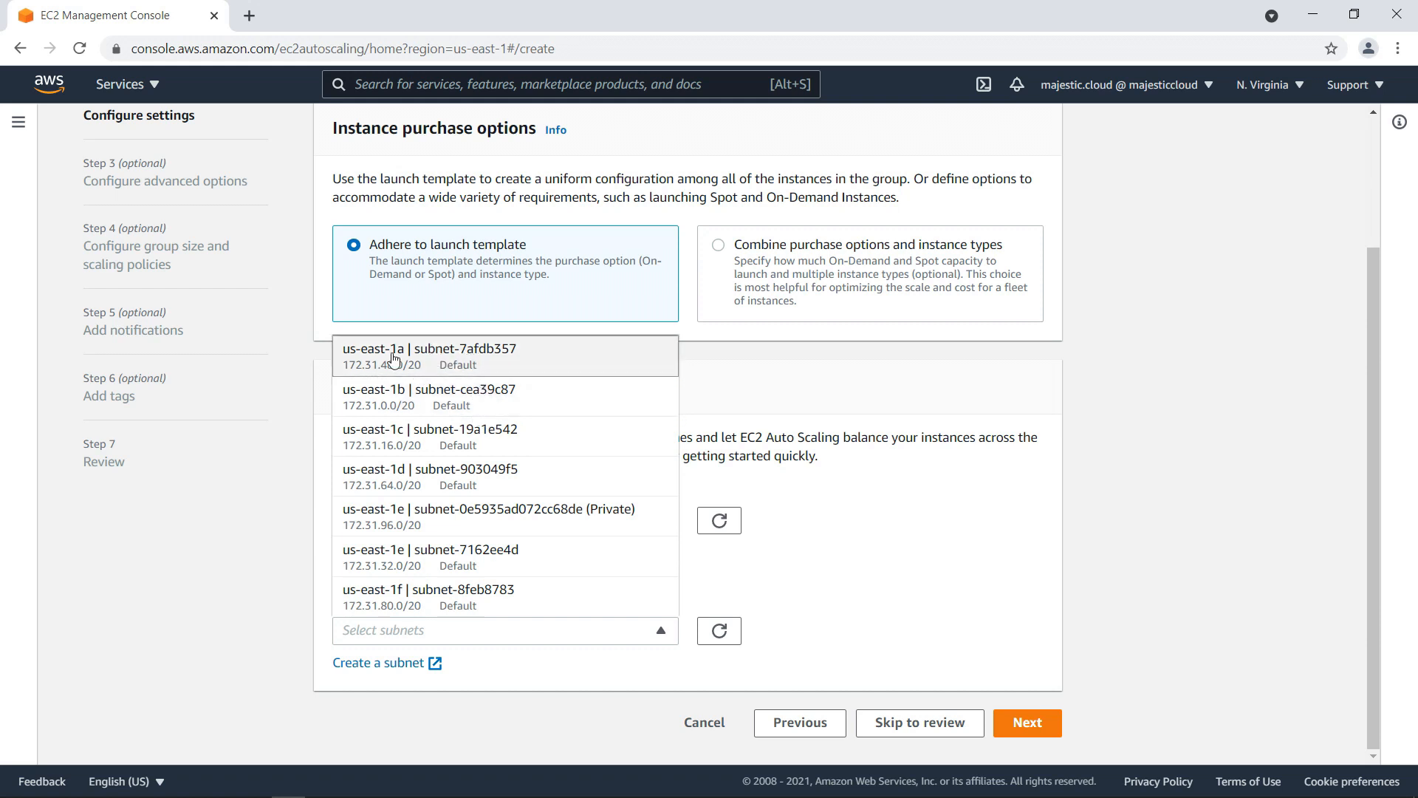
{"action": "left_click", "coordinate": [390, 359]}
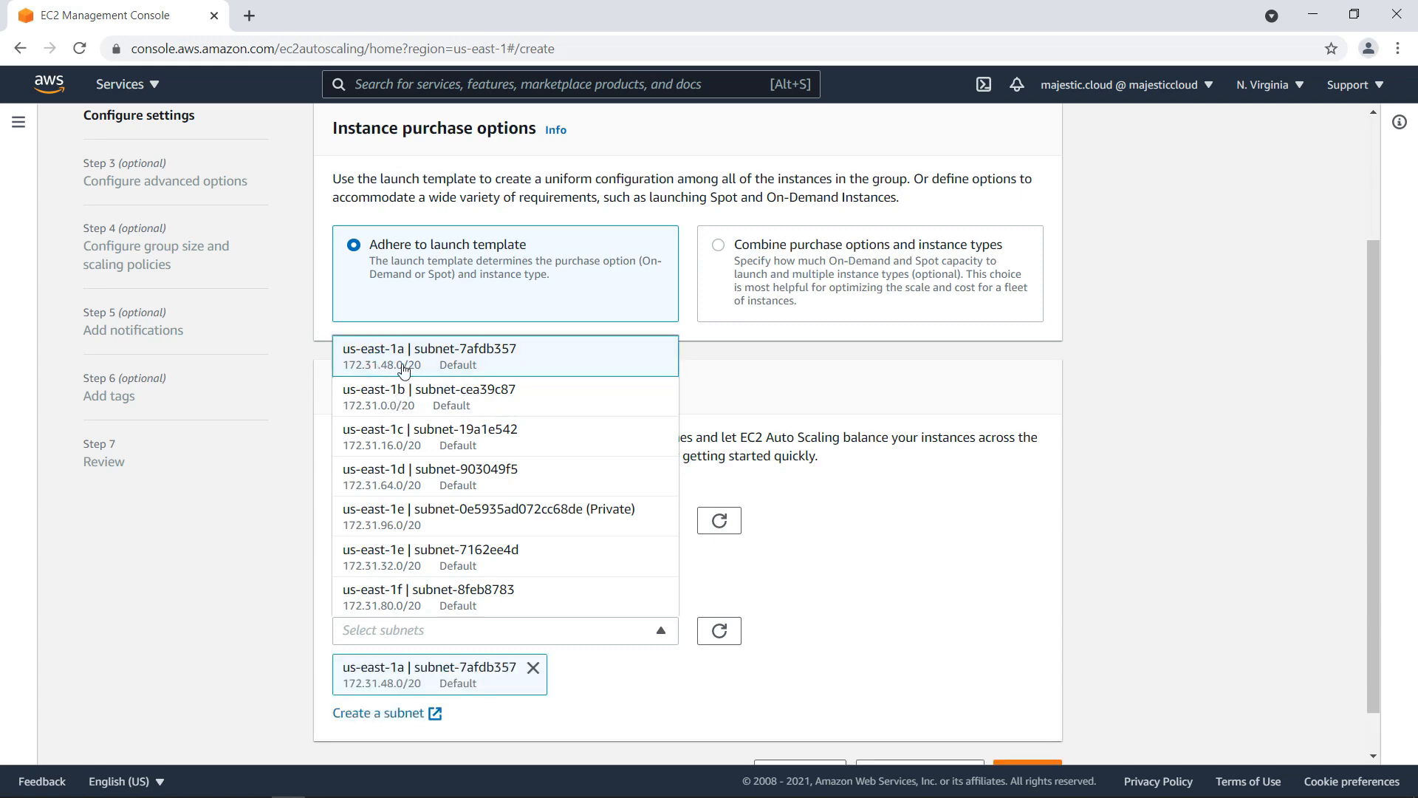
{"action": "left_click", "coordinate": [399, 401]}
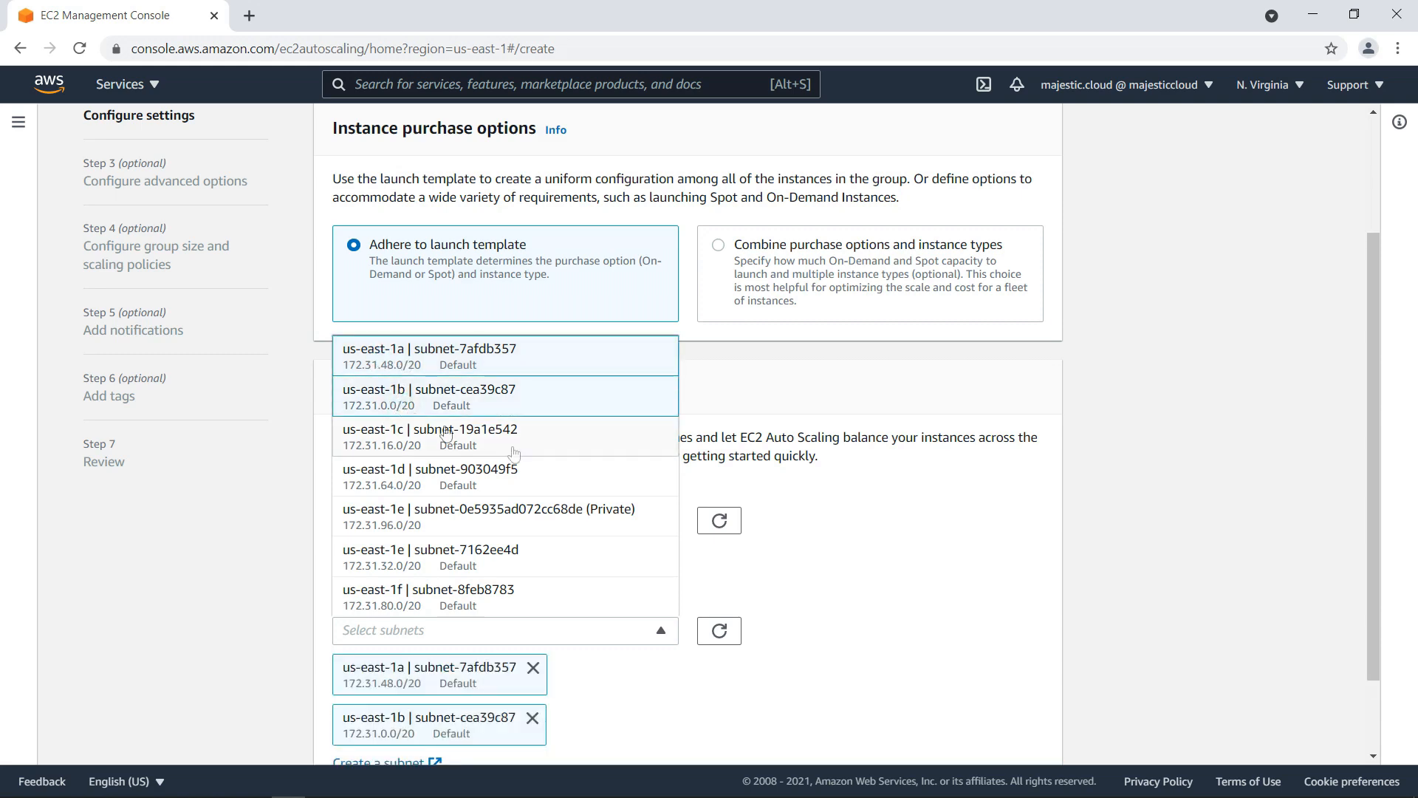
{"action": "scroll", "coordinate": [949, 599], "scroll_direction": "down", "scroll_amount": 2}
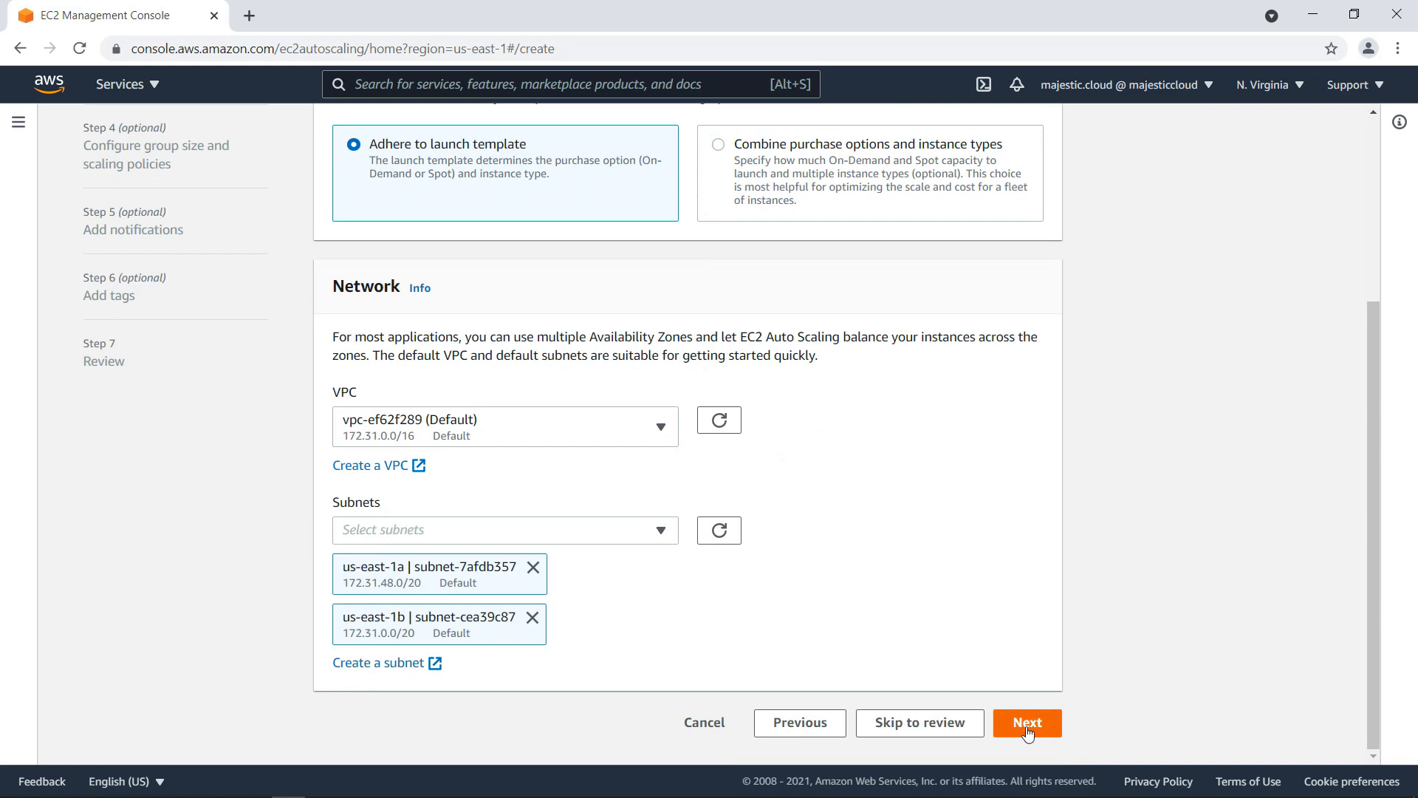
{"action": "left_click", "coordinate": [1027, 728]}
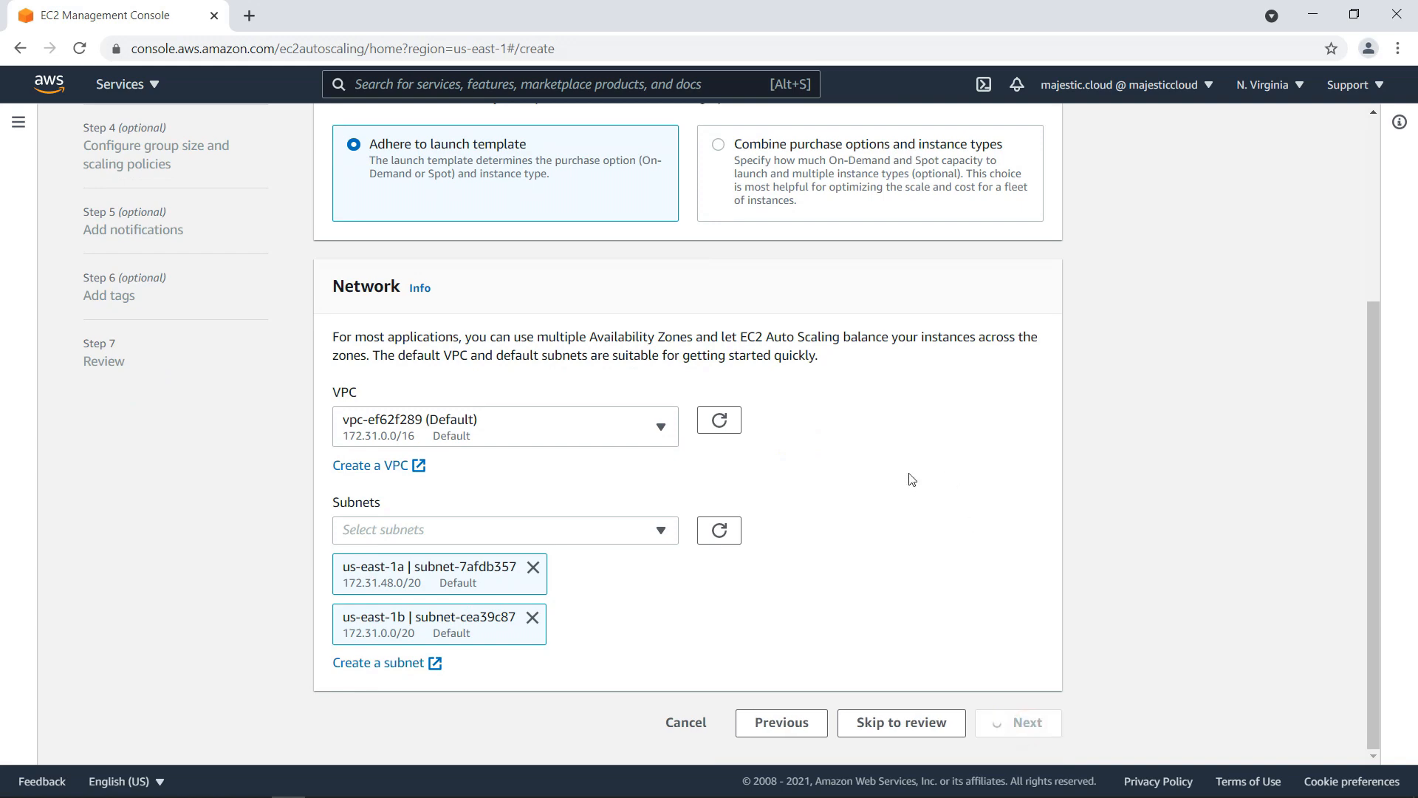
Look at the existing and new load balancer options, choose No load balancer and continue to the group size.
{"action": "scroll", "coordinate": [910, 479], "scroll_direction": "down", "scroll_amount": 3}
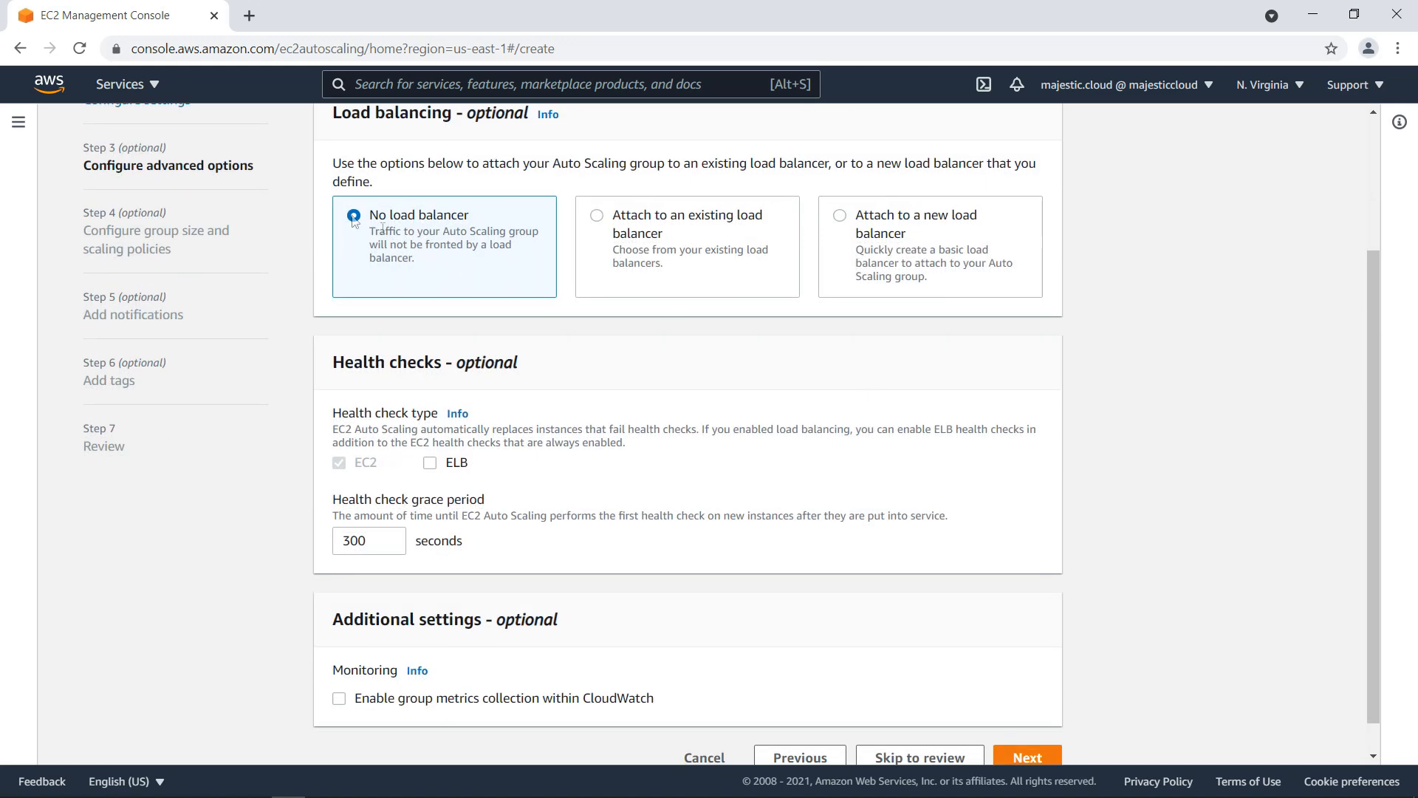
{"action": "scroll", "coordinate": [463, 339], "scroll_direction": "up", "scroll_amount": 1}
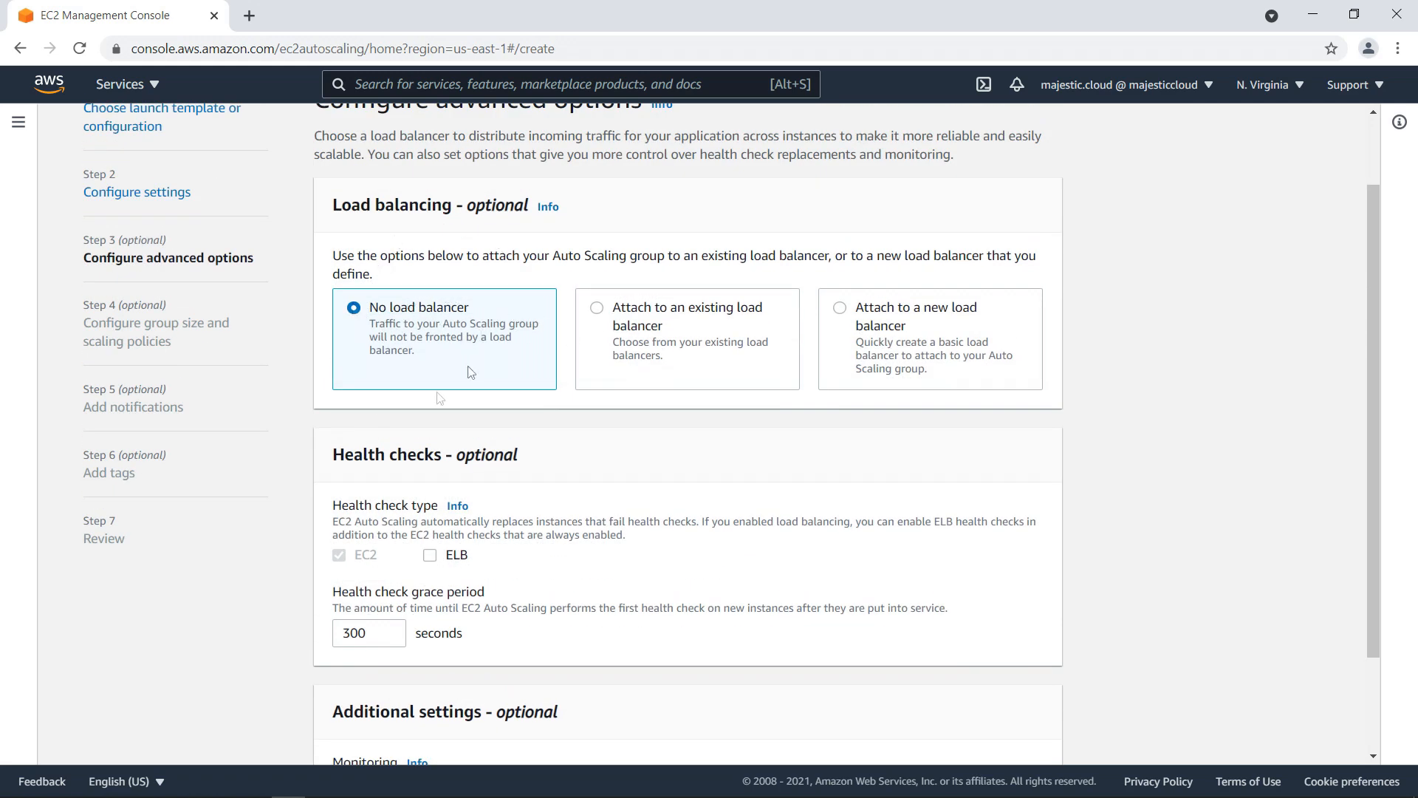
{"action": "left_click", "coordinate": [598, 311]}
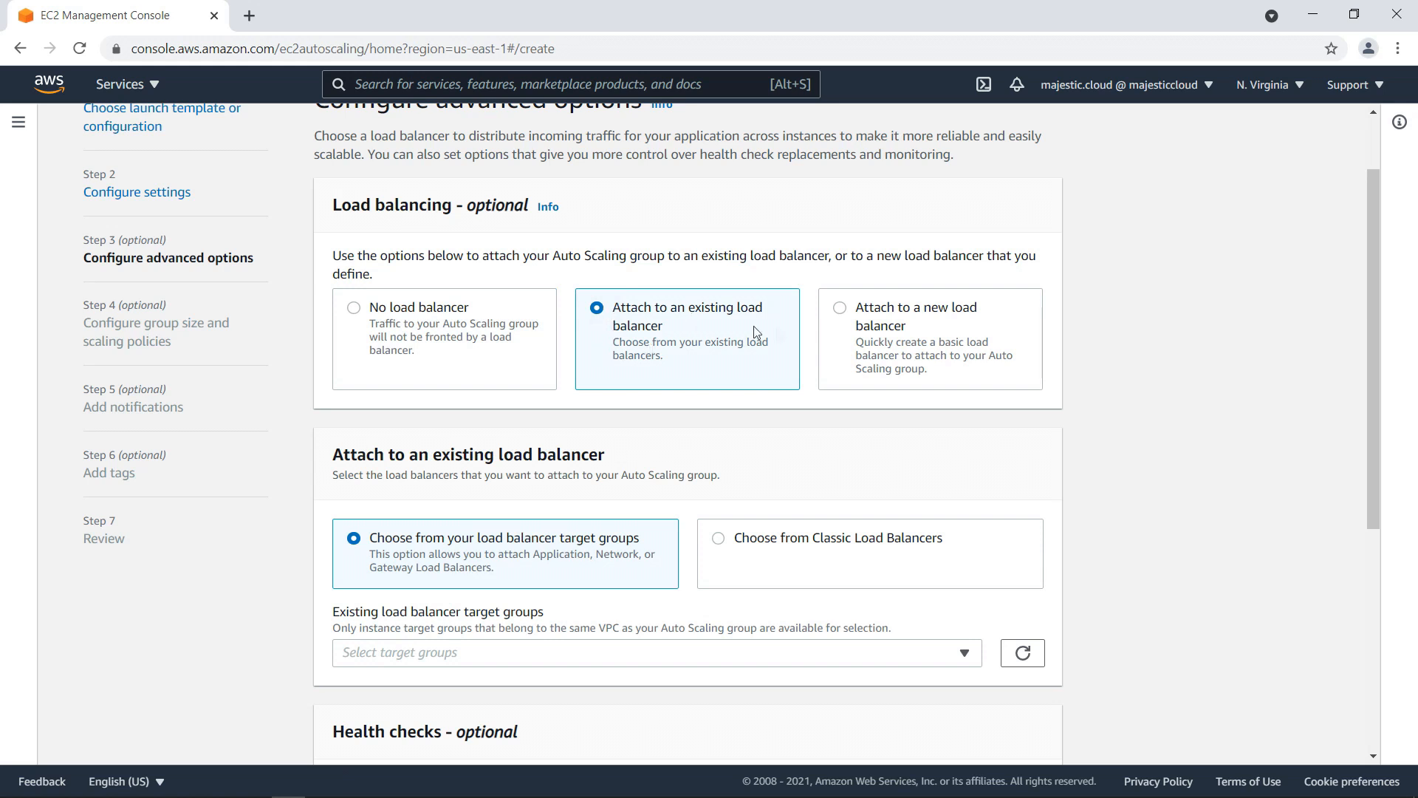
{"action": "left_click", "coordinate": [839, 316]}
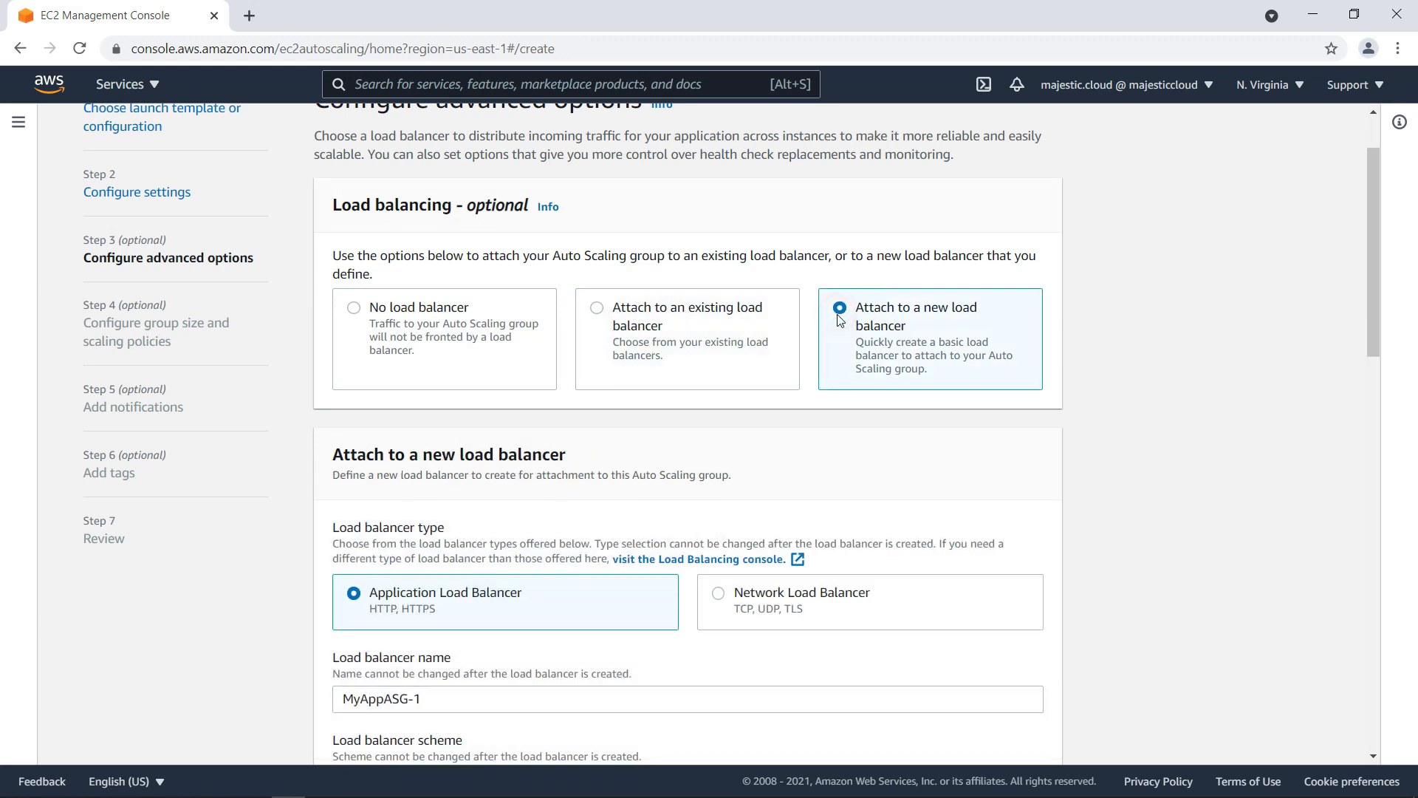
{"action": "left_click", "coordinate": [349, 310]}
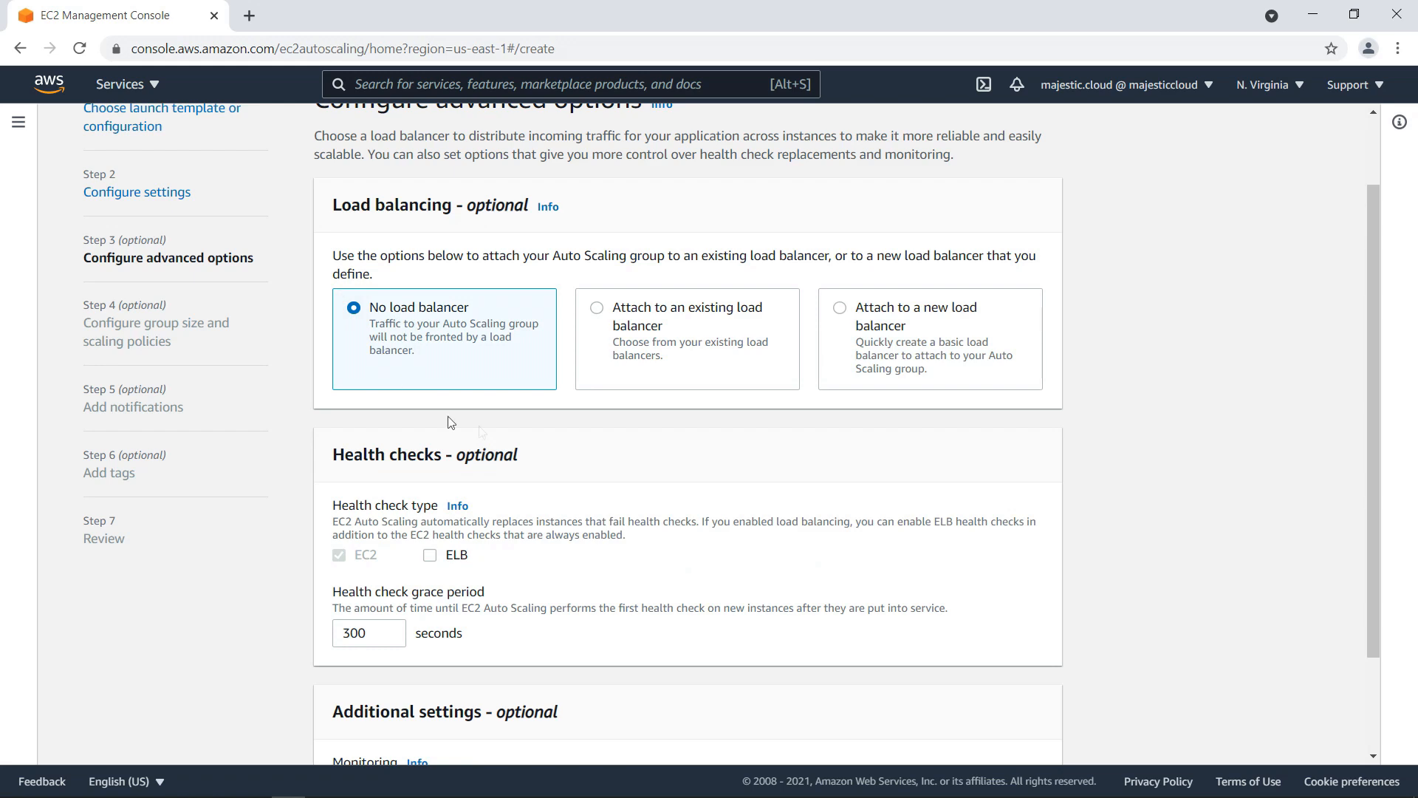
{"action": "scroll", "coordinate": [372, 344], "scroll_direction": "down", "scroll_amount": 2}
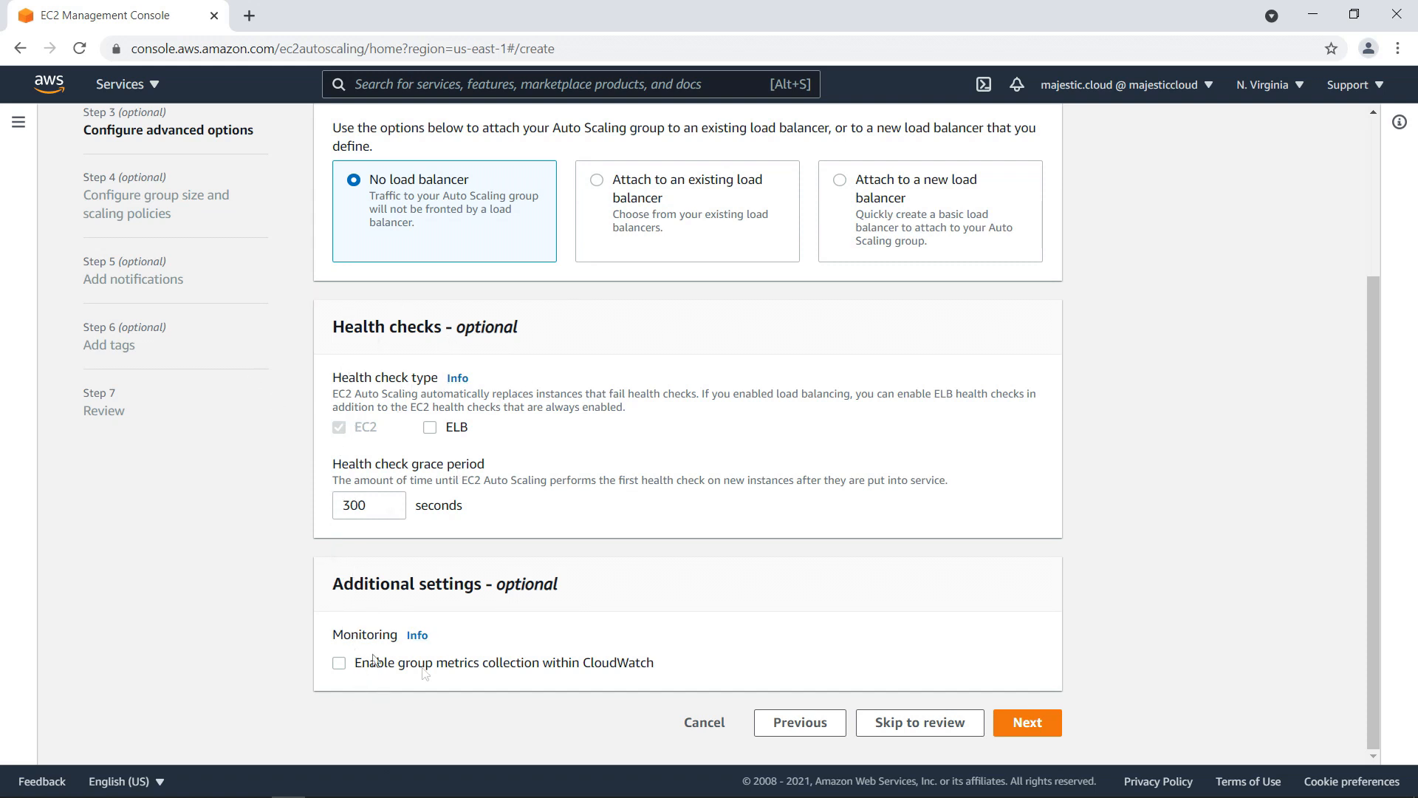
{"action": "left_click", "coordinate": [1027, 722]}
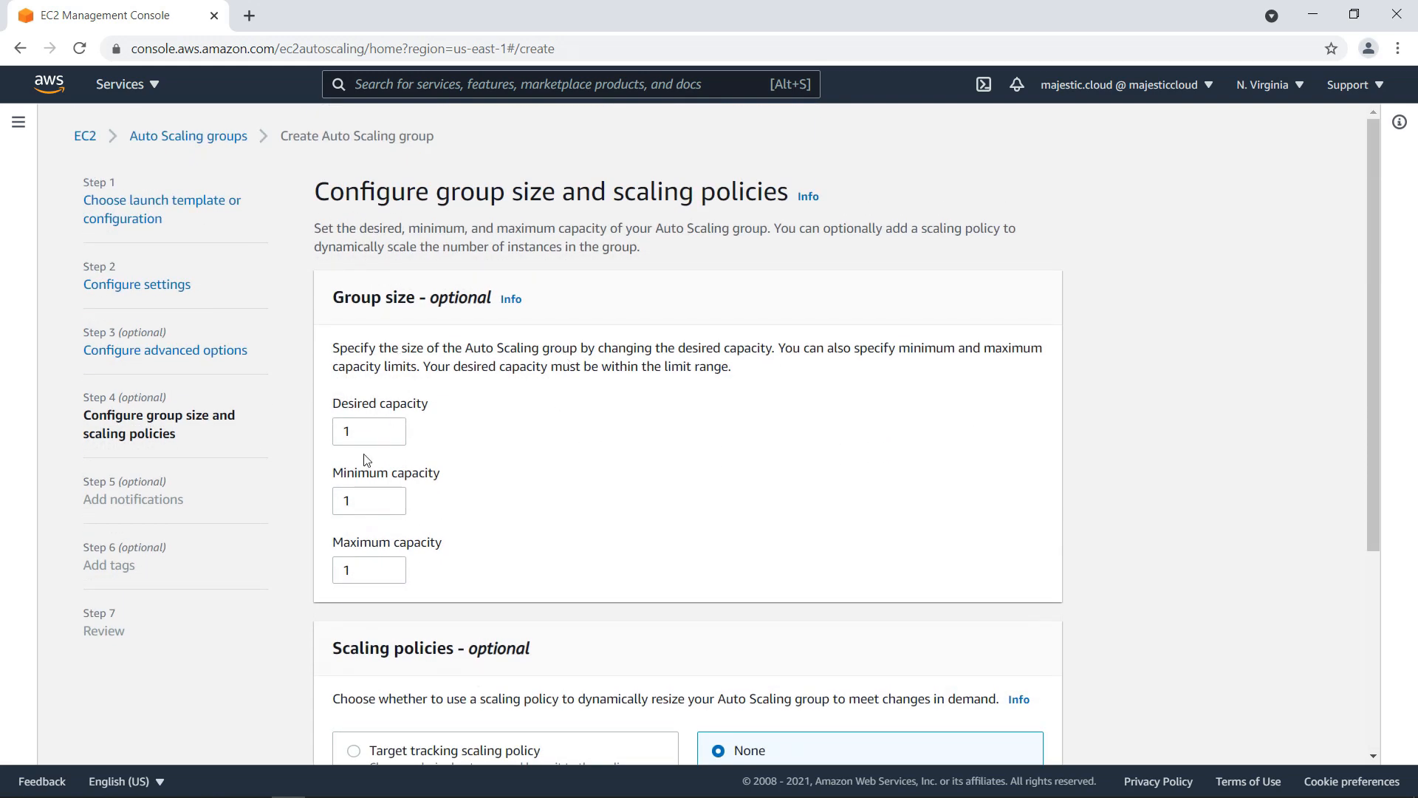
Set the group's desired capacity to 2, minimum capacity to 2 and maximum capacity to 5.
{"action": "double_click", "coordinate": [361, 429]}
{"action": "type", "text": "2"}
{"action": "double_click", "coordinate": [364, 499]}
{"action": "type", "text": "2"}
{"action": "double_click", "coordinate": [362, 569]}
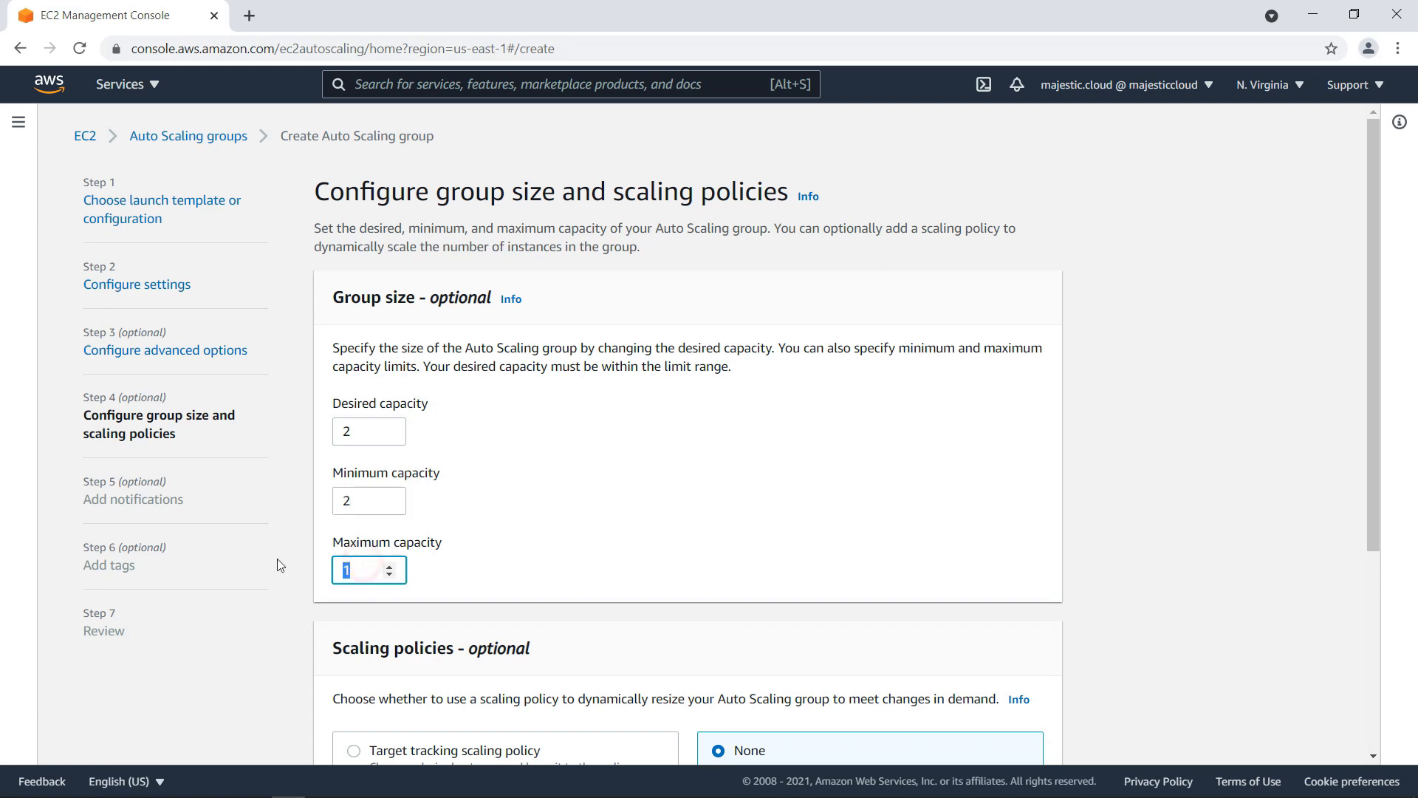
{"action": "type", "text": "5"}
{"action": "left_click", "coordinate": [679, 526]}
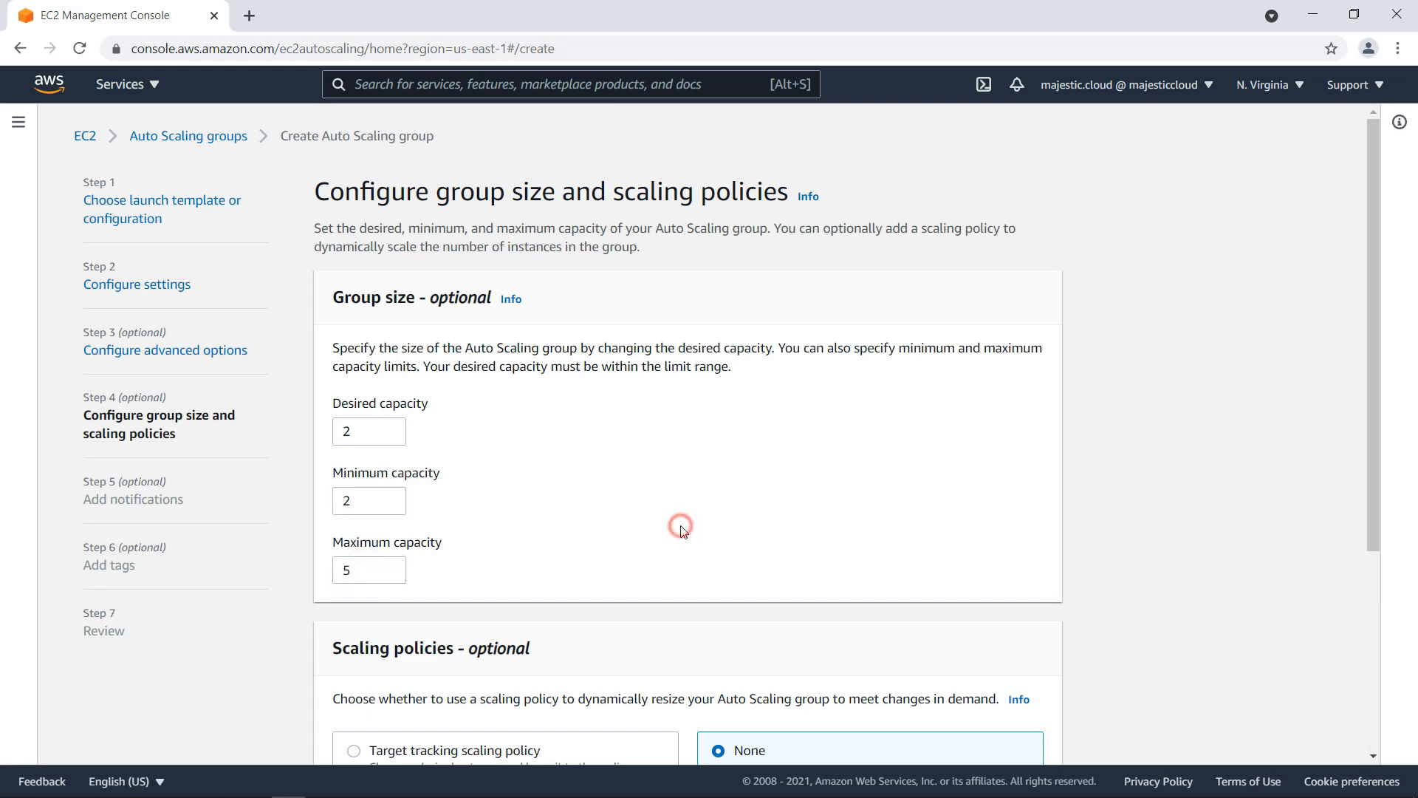
Enable a target tracking scaling policy for the group, using Average CPU utilization as the metric type.
{"action": "scroll", "coordinate": [662, 508], "scroll_direction": "down", "scroll_amount": 3}
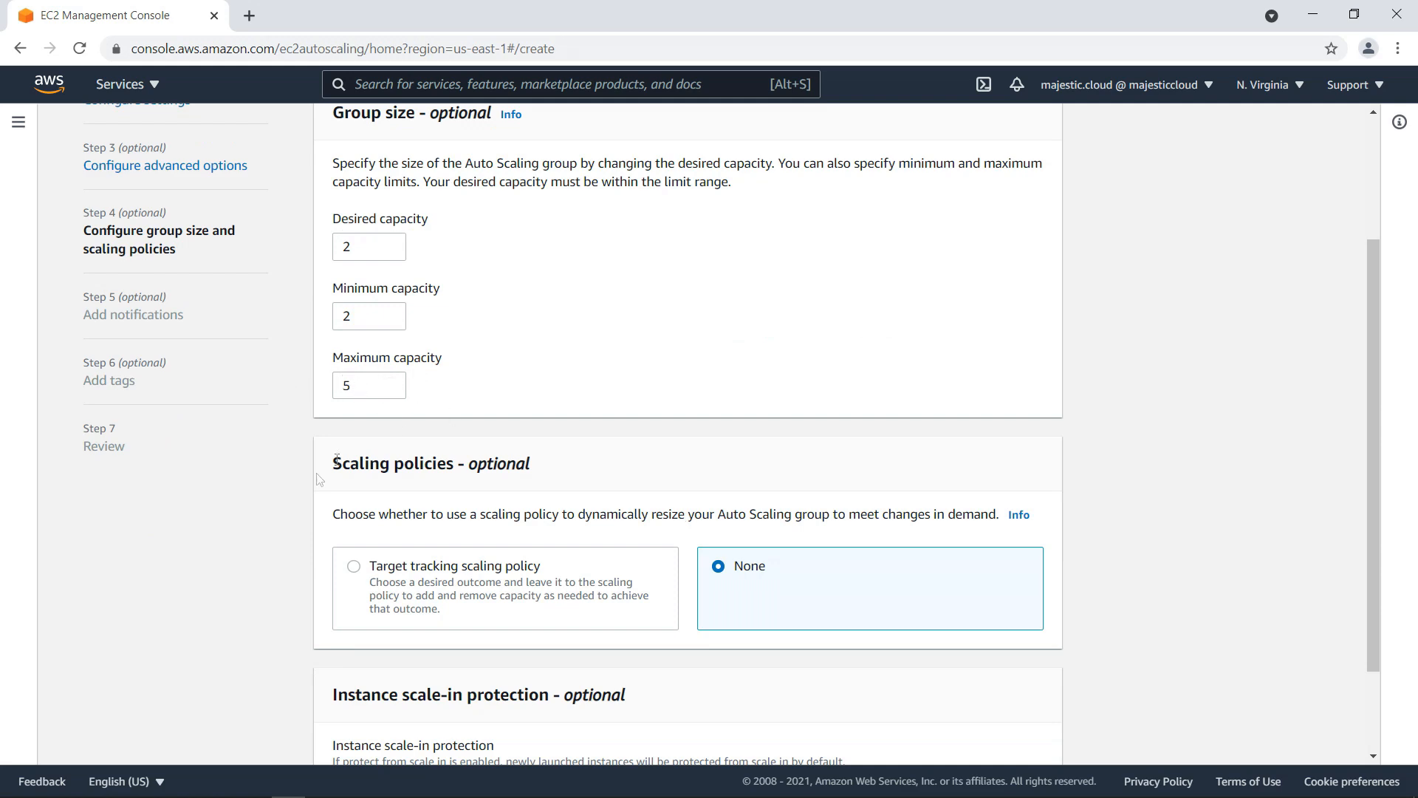
{"action": "scroll", "coordinate": [336, 460], "scroll_direction": "down", "scroll_amount": 2}
{"action": "scroll", "coordinate": [303, 442], "scroll_direction": "down", "scroll_amount": 1}
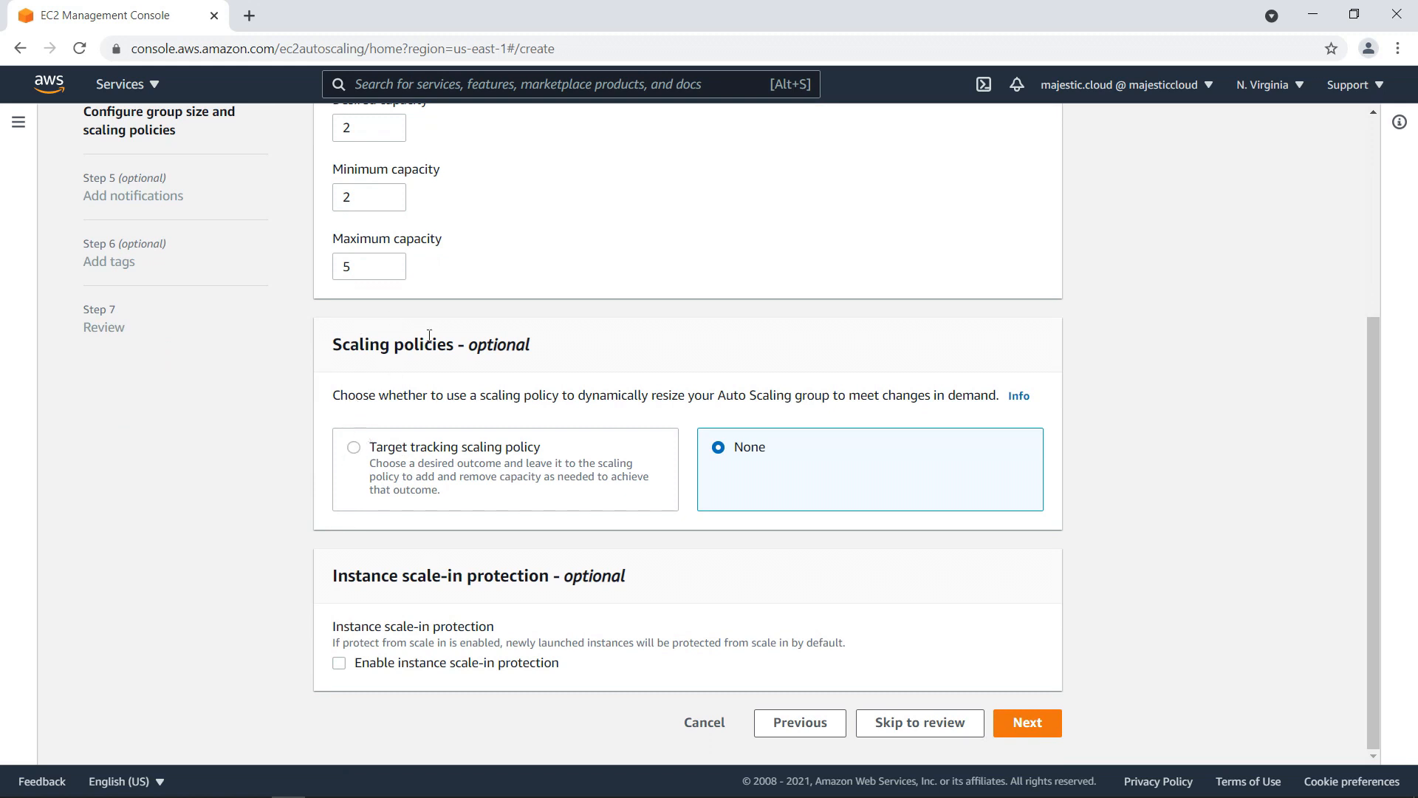
{"action": "left_click", "coordinate": [354, 448]}
{"action": "scroll", "coordinate": [299, 432], "scroll_direction": "down", "scroll_amount": 3}
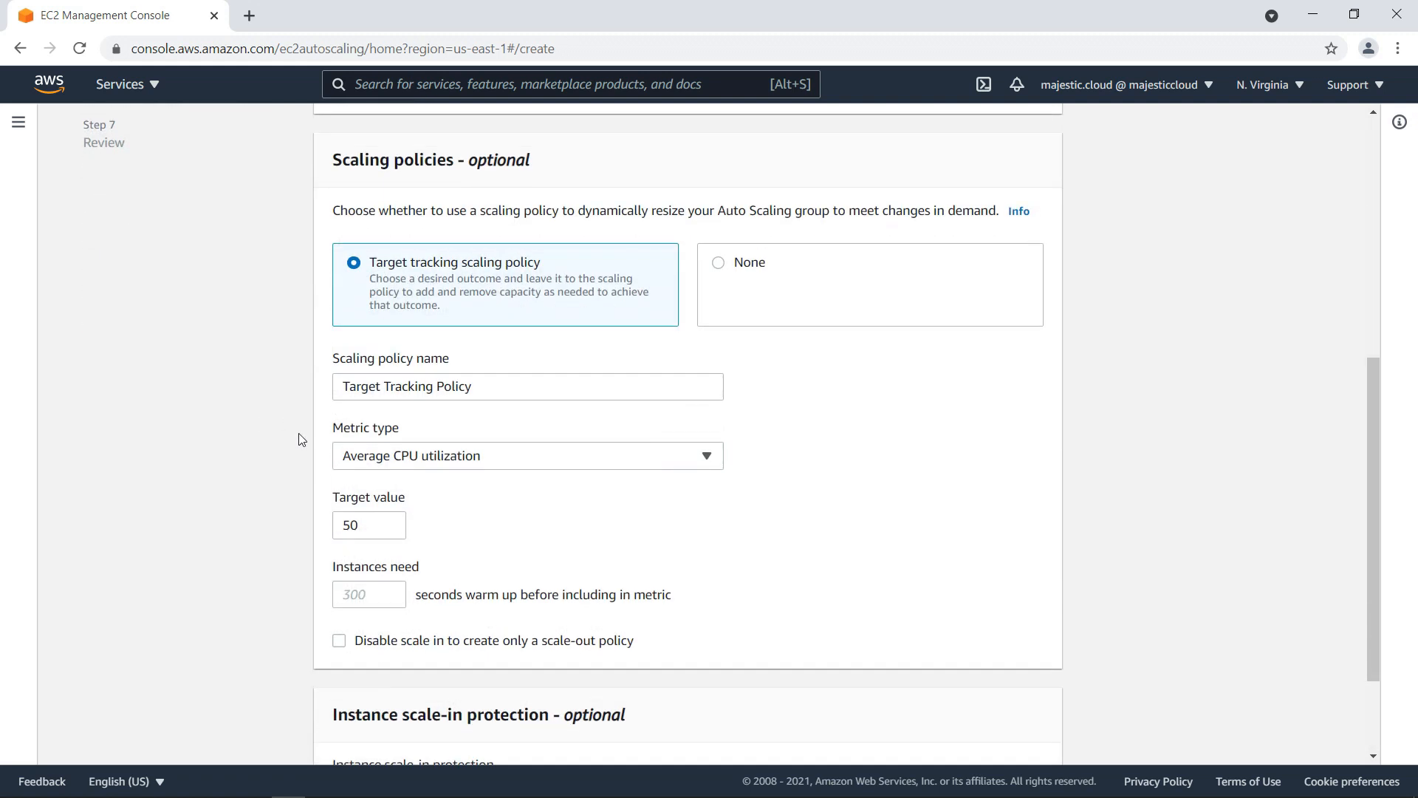
{"action": "left_click", "coordinate": [451, 455]}
{"action": "left_click", "coordinate": [452, 457]}
{"action": "left_click", "coordinate": [452, 457]}
{"action": "left_click", "coordinate": [452, 458]}
{"action": "scroll", "coordinate": [323, 461], "scroll_direction": "down", "scroll_amount": 1}
Set the scaling policy's instance warm-up to 120 seconds and continue to the notifications.
{"action": "left_click", "coordinate": [381, 429]}
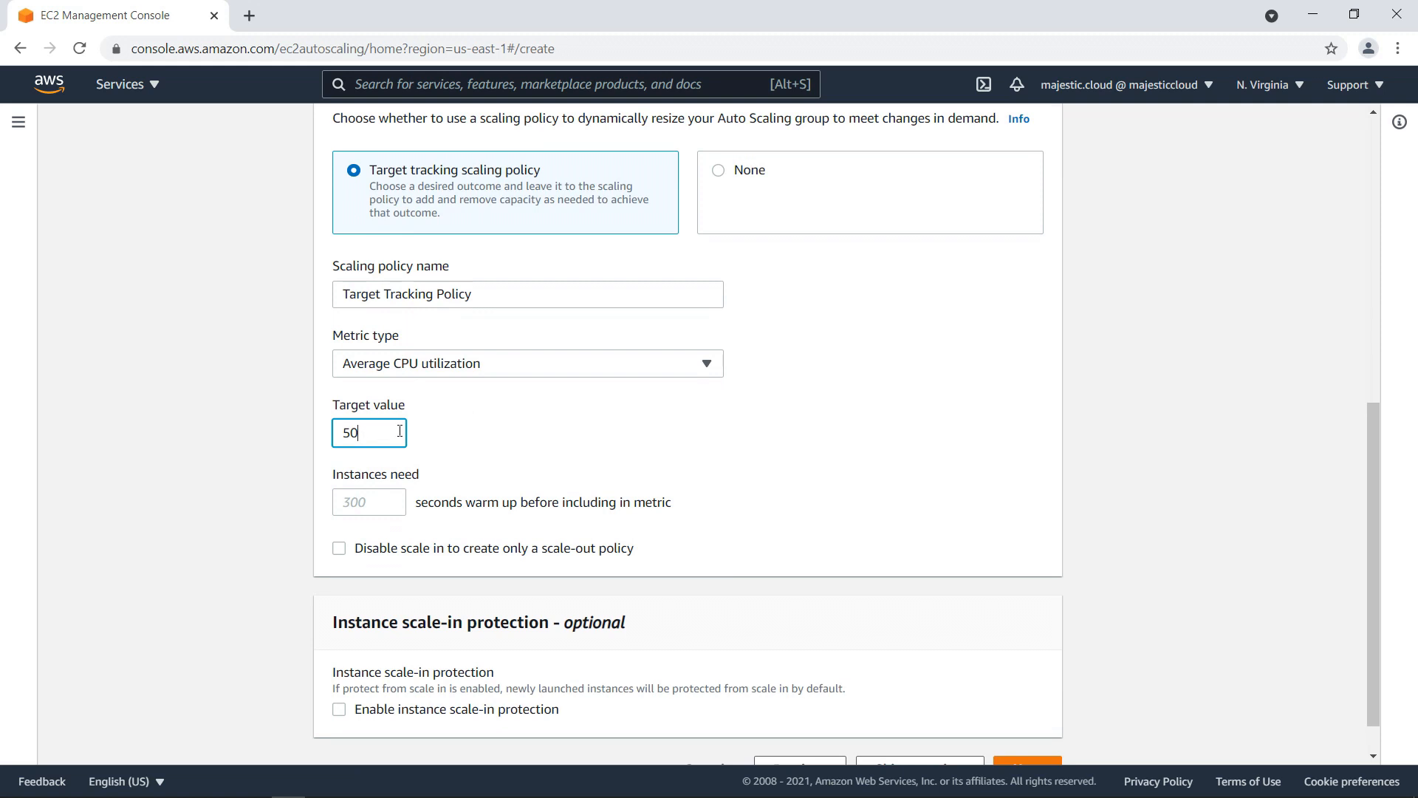
{"action": "double_click", "coordinate": [381, 432]}
{"action": "left_click", "coordinate": [373, 498]}
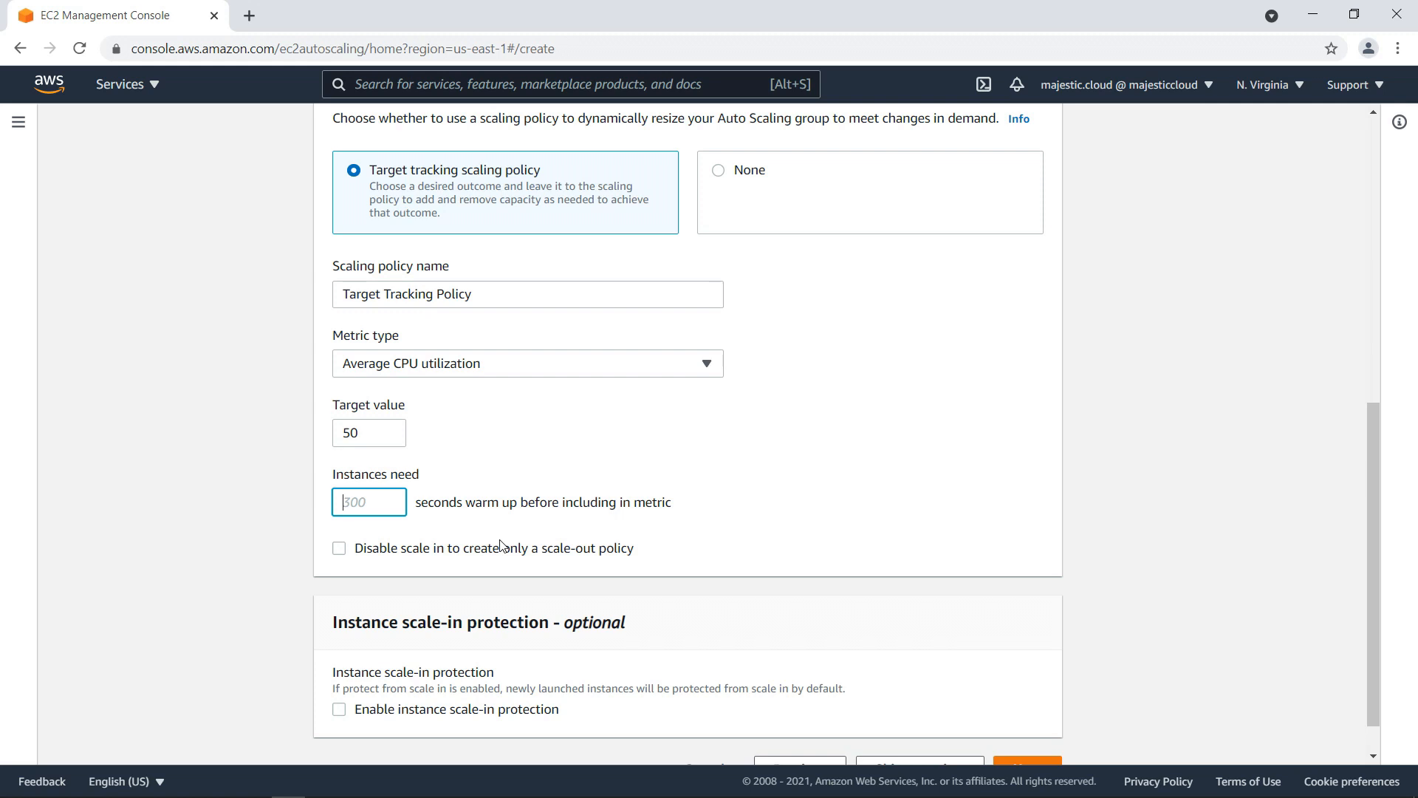
{"action": "type", "text": "120"}
{"action": "scroll", "coordinate": [285, 520], "scroll_direction": "down", "scroll_amount": 1}
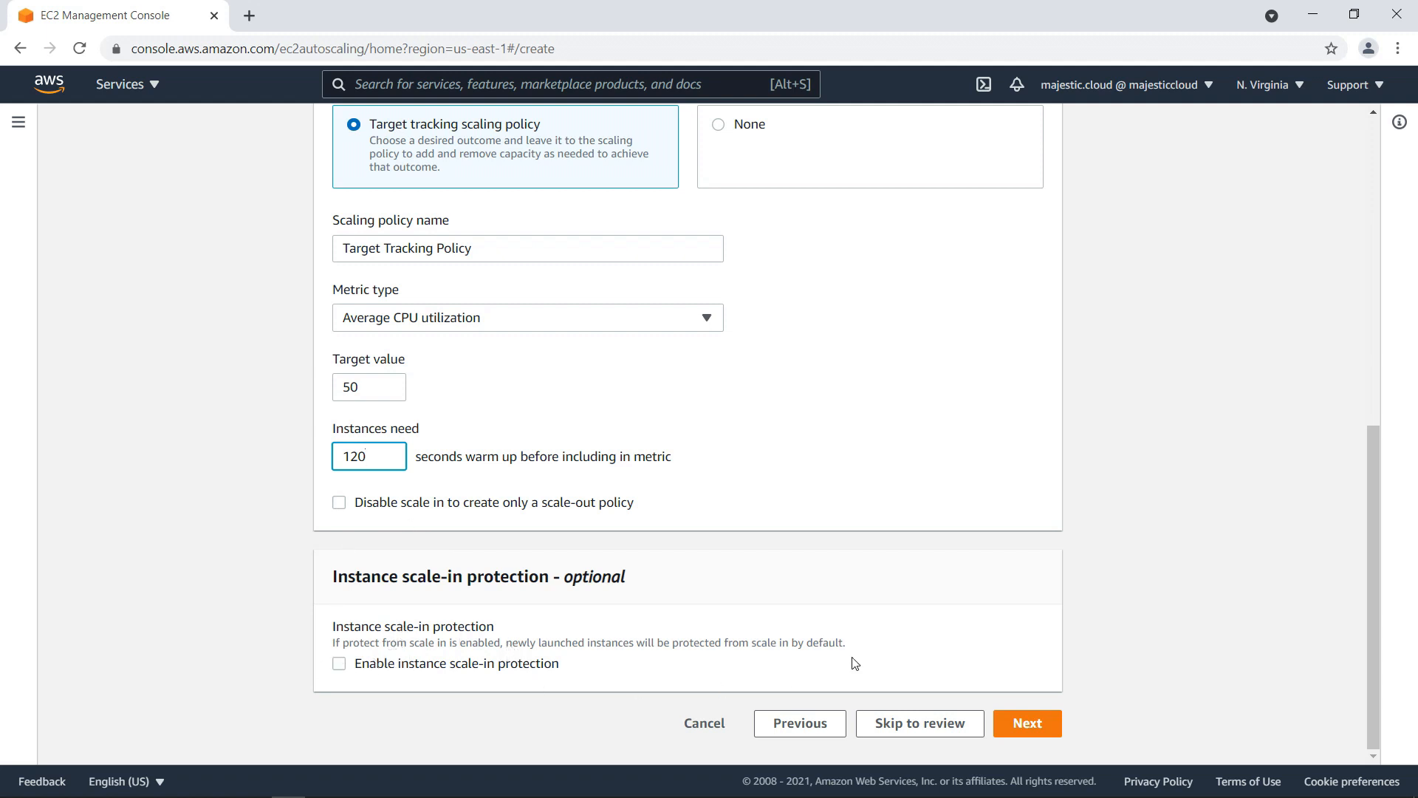
{"action": "left_click", "coordinate": [1031, 723]}
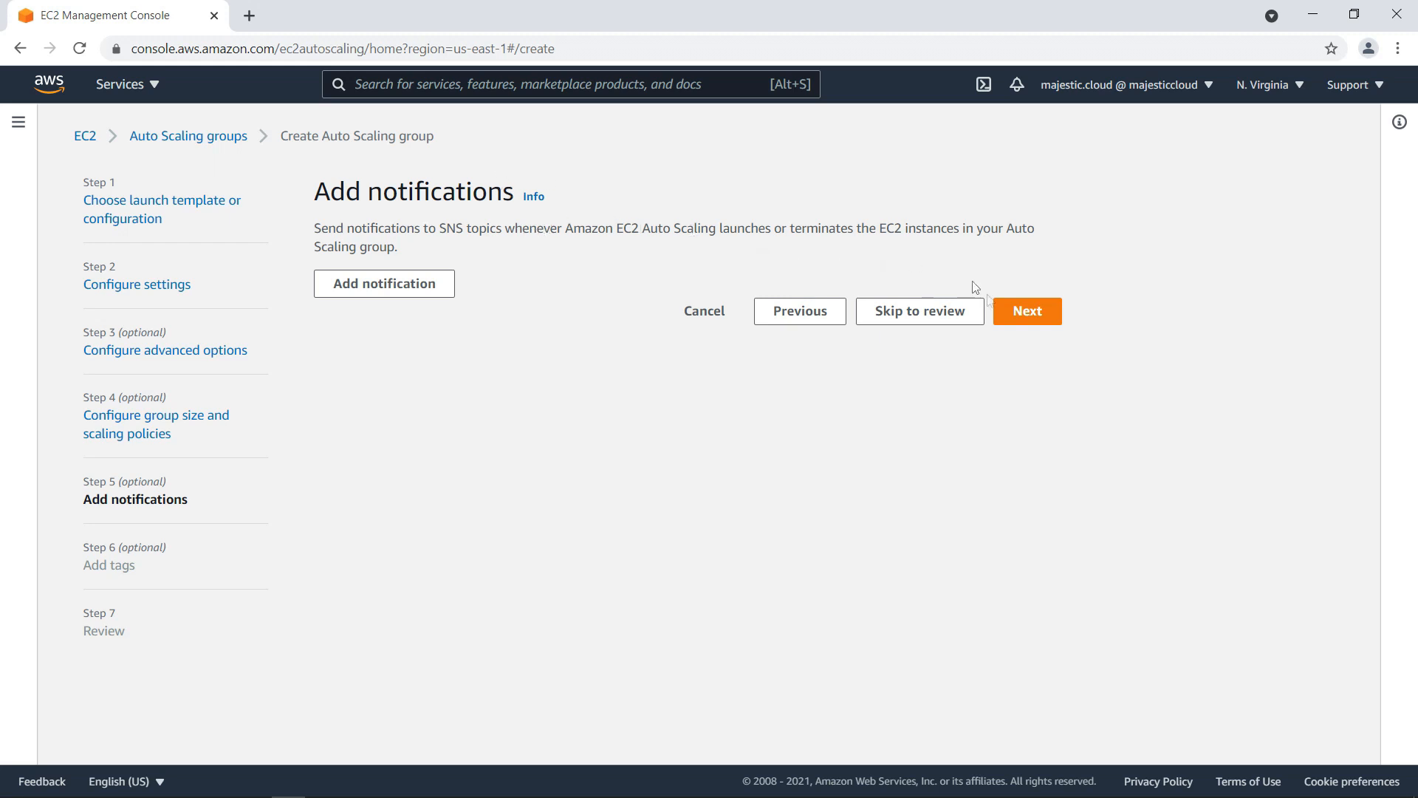
Continue without notifications or tags, look through the review and create the Auto Scaling group.
{"action": "left_click", "coordinate": [1030, 313]}
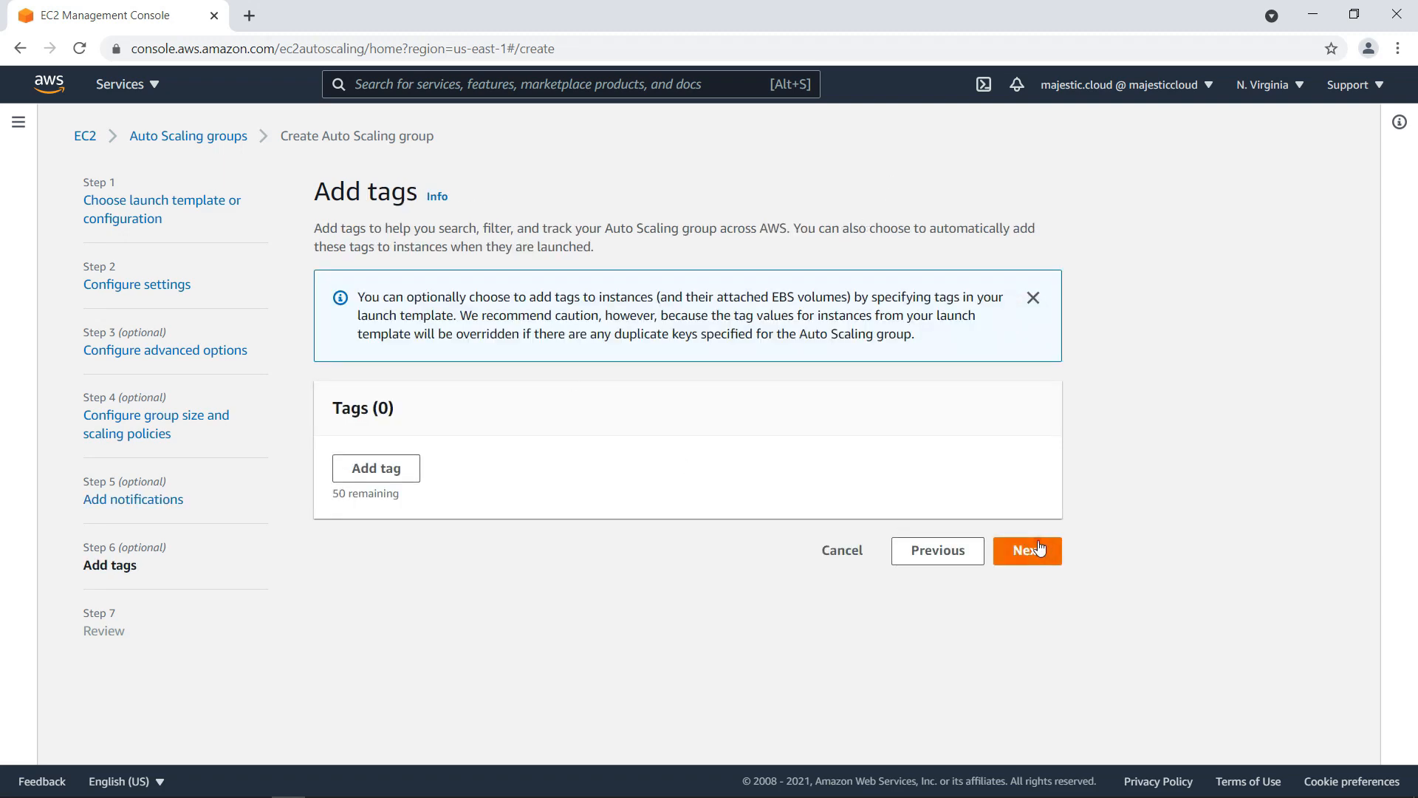
{"action": "left_click", "coordinate": [1026, 550]}
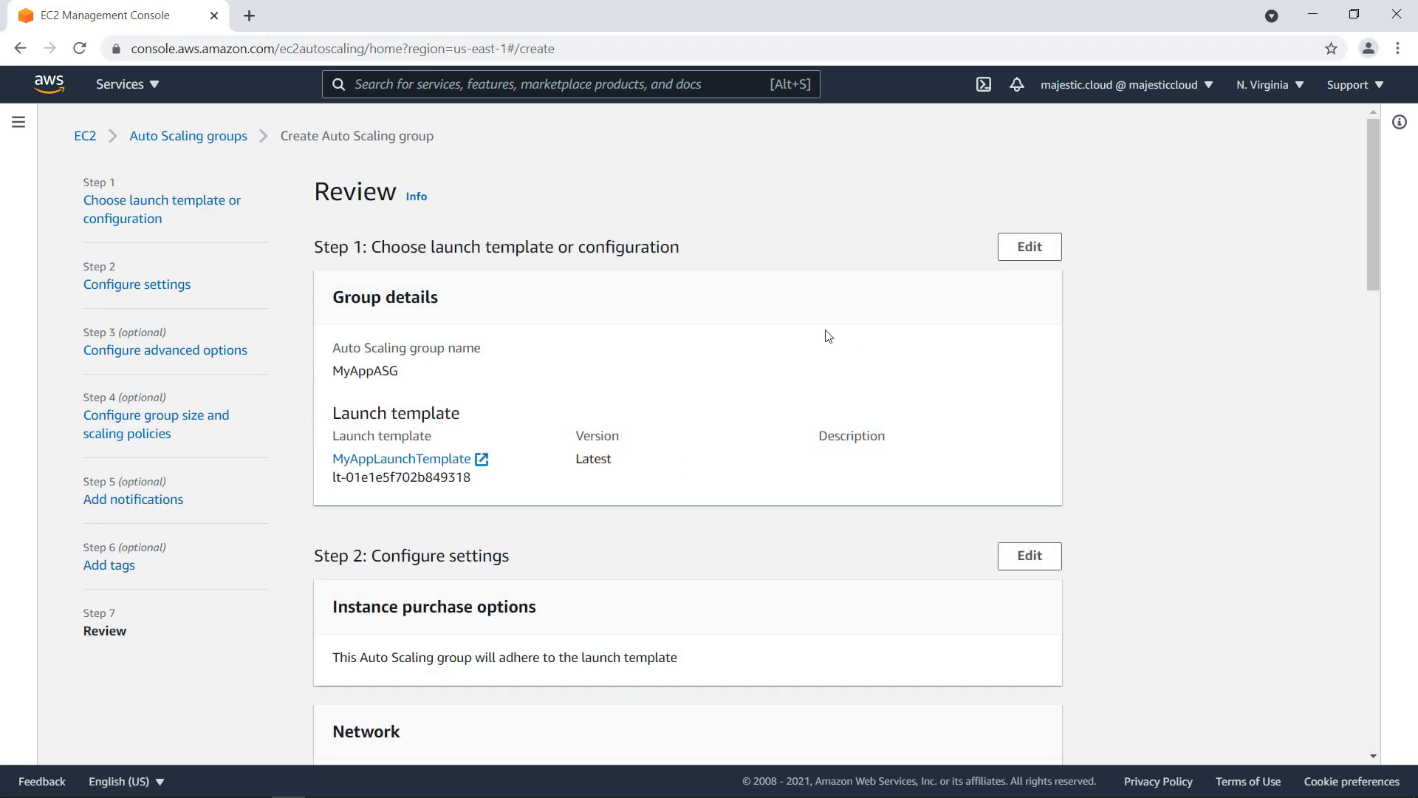
{"action": "scroll", "coordinate": [828, 336], "scroll_direction": "down", "scroll_amount": 20}
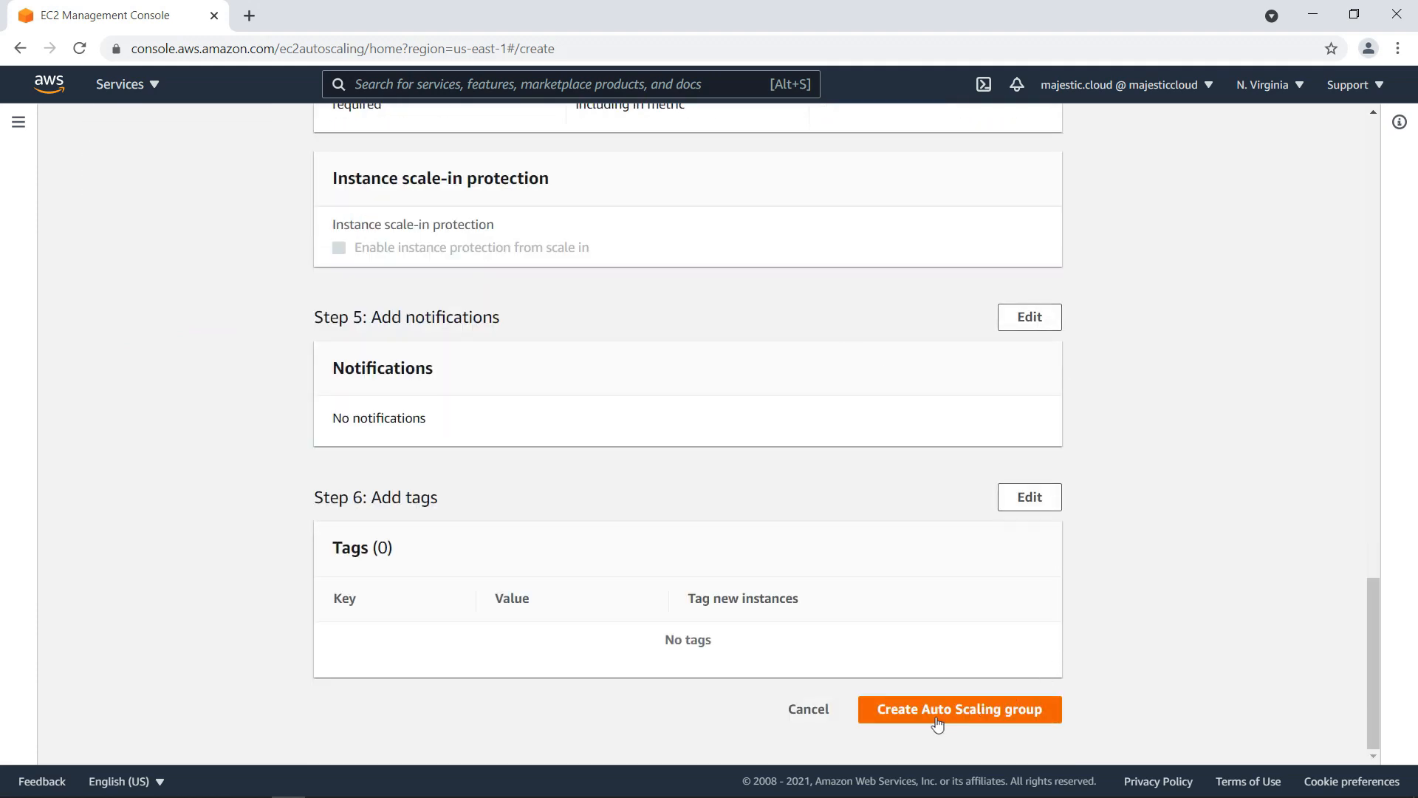
{"action": "left_click", "coordinate": [939, 712]}
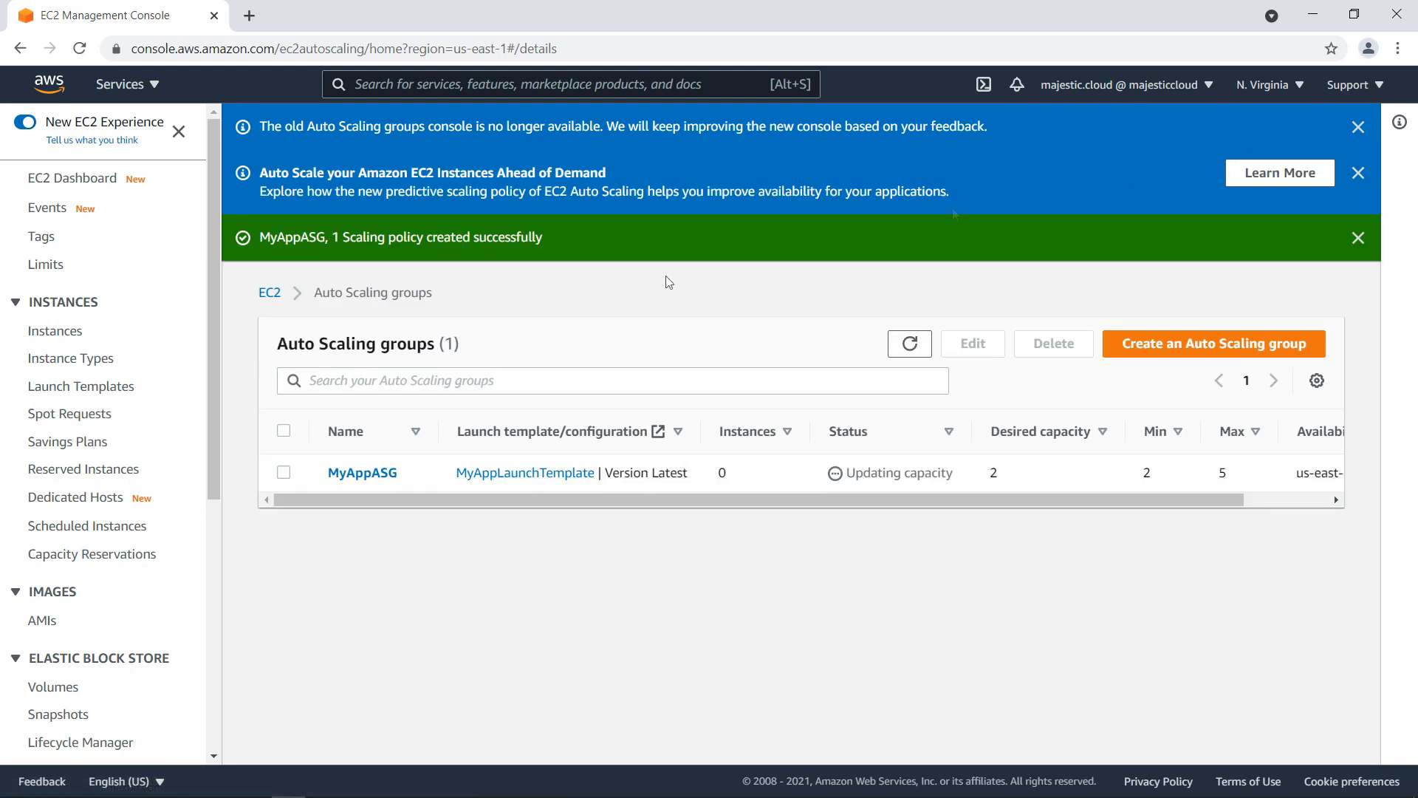
Dismiss the two blue console notices and look over the MyAppASG row in the Auto Scaling groups table.
{"action": "left_click", "coordinate": [1358, 126]}
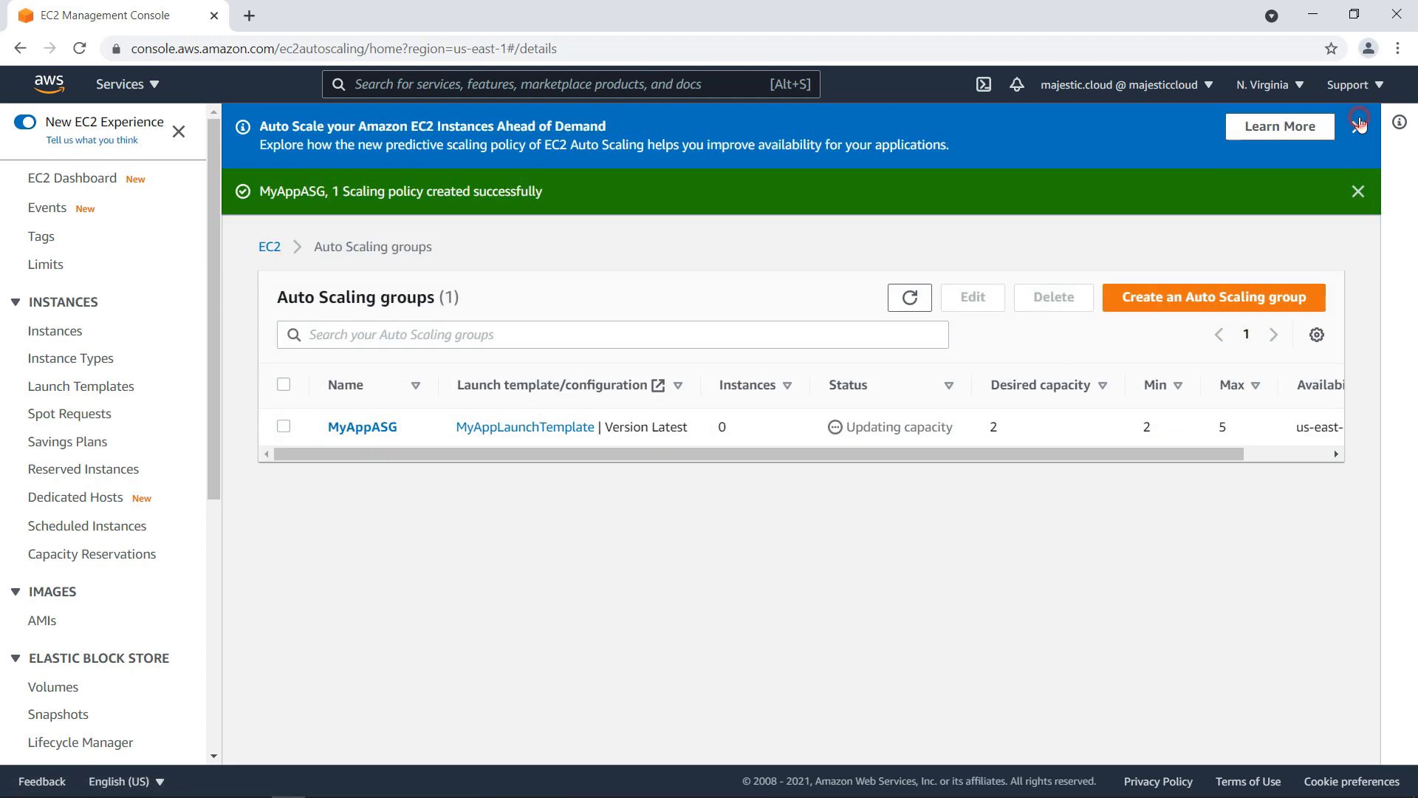
{"action": "left_click", "coordinate": [1359, 125]}
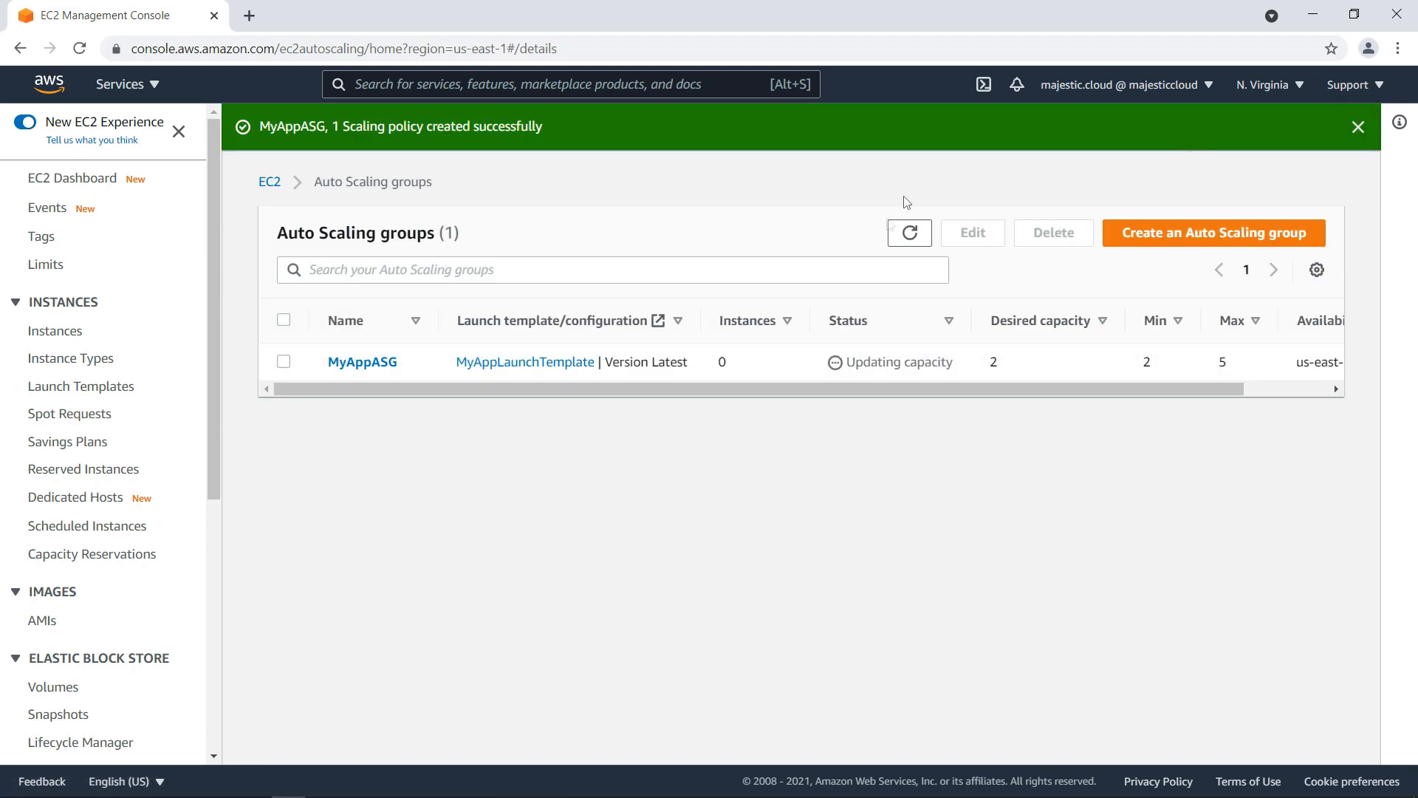
{"action": "scroll", "coordinate": [938, 392], "scroll_direction": "right", "scroll_amount": 3}
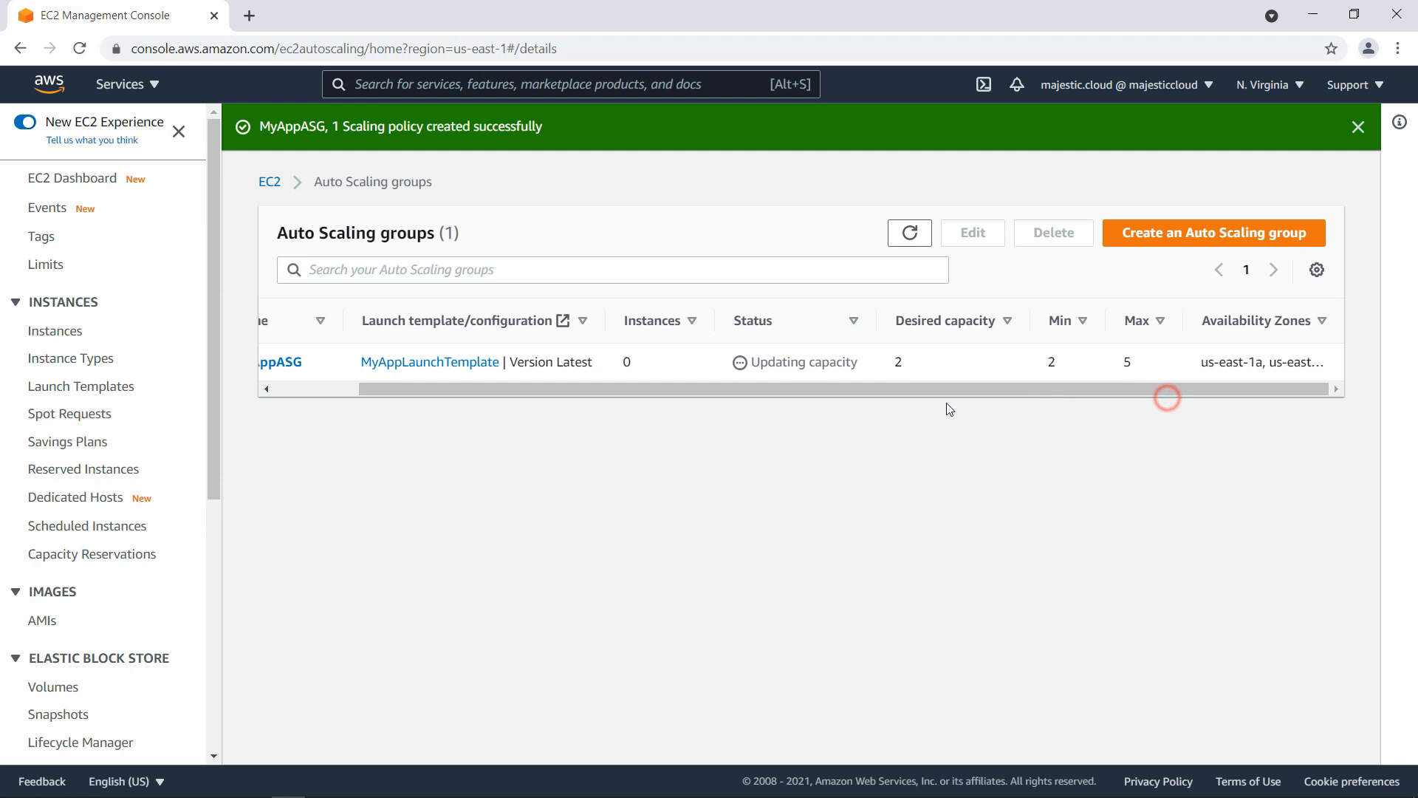
Open the EC2 instances list, give the table more room and refresh it to check for launched instances.
{"action": "left_click", "coordinate": [69, 332]}
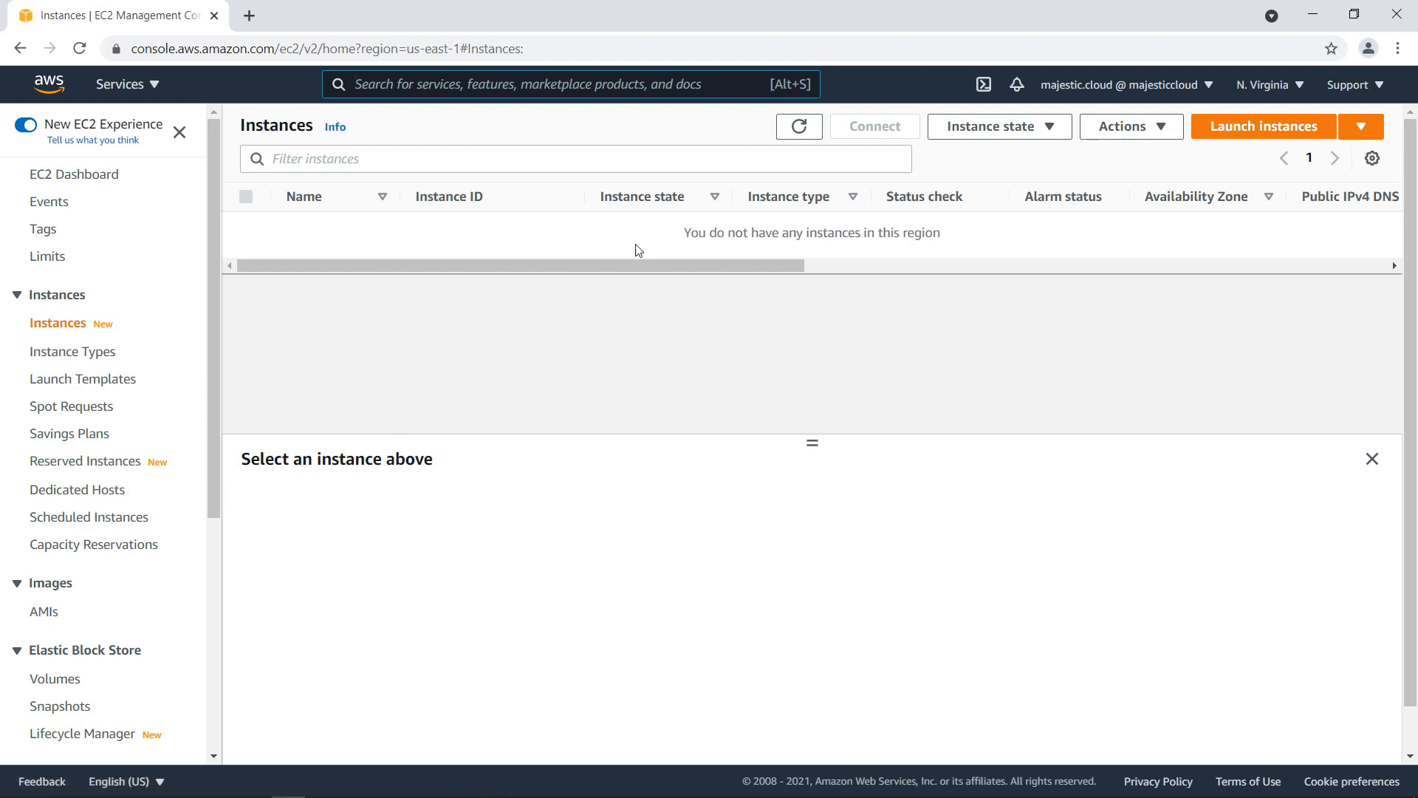
{"action": "left_click_drag", "start_coordinate": [813, 442], "coordinate": [812, 521]}
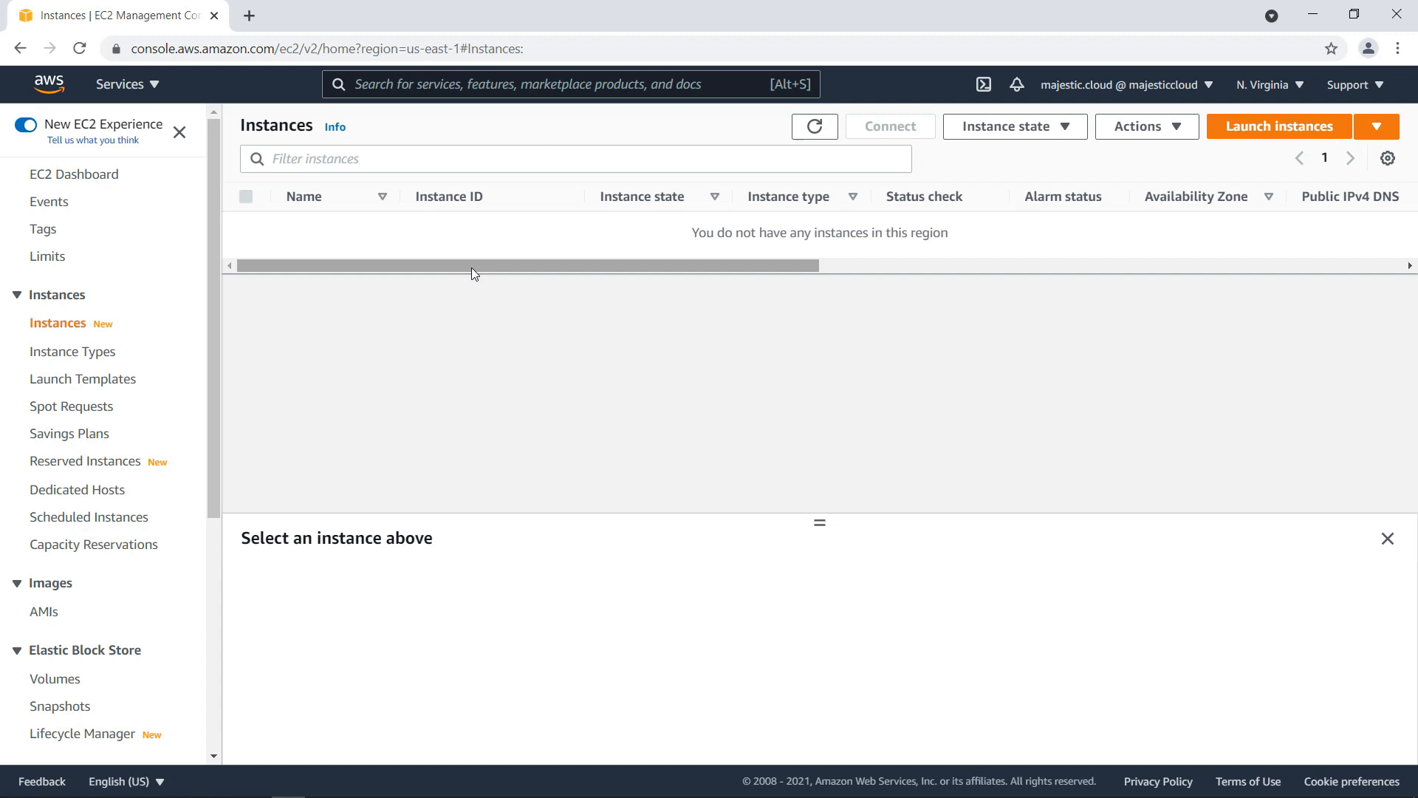
{"action": "left_click", "coordinate": [834, 138]}
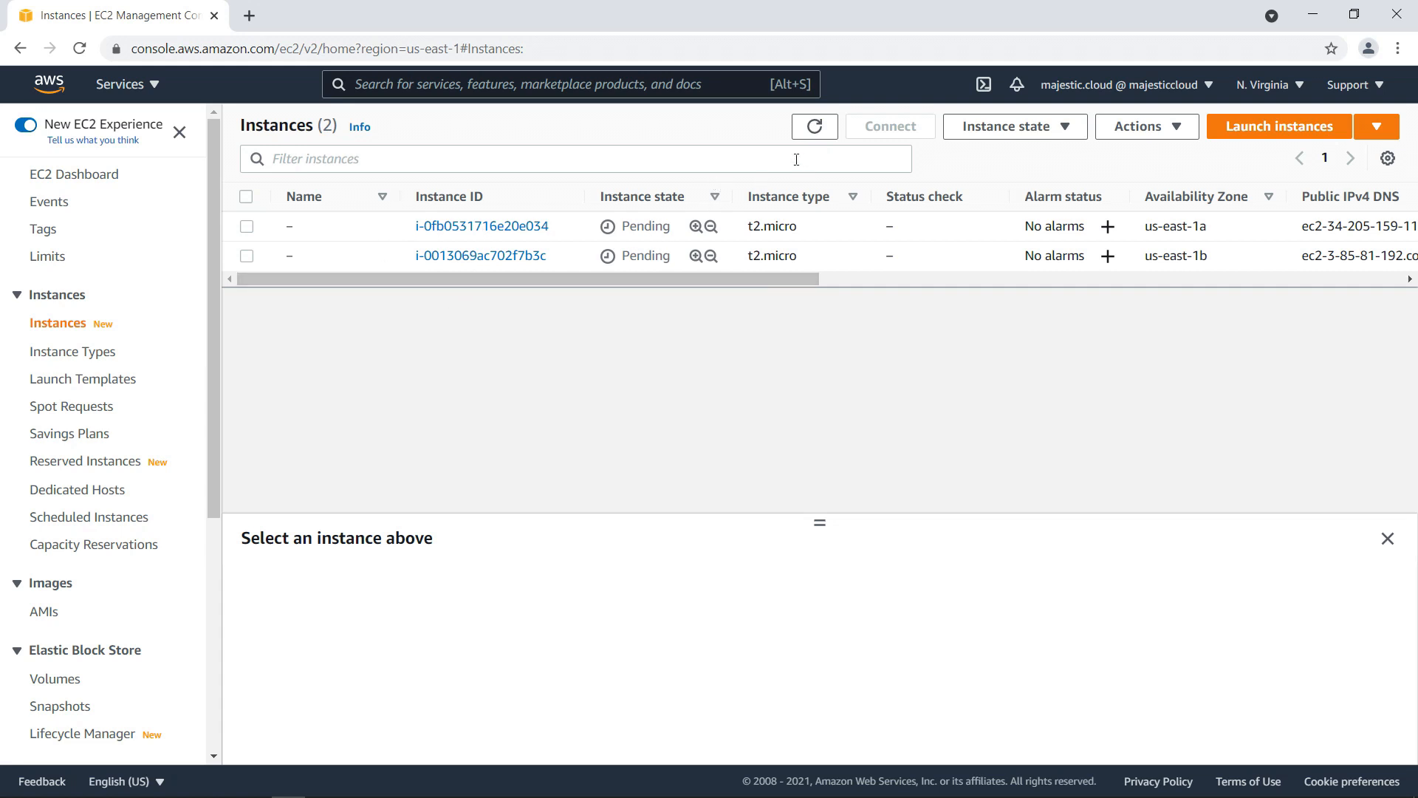
Return to the Auto Scaling groups and check MyAppASG's instance count against its desired, minimum and maximum capacities.
{"action": "scroll", "coordinate": [44, 665], "scroll_direction": "down", "scroll_amount": 5}
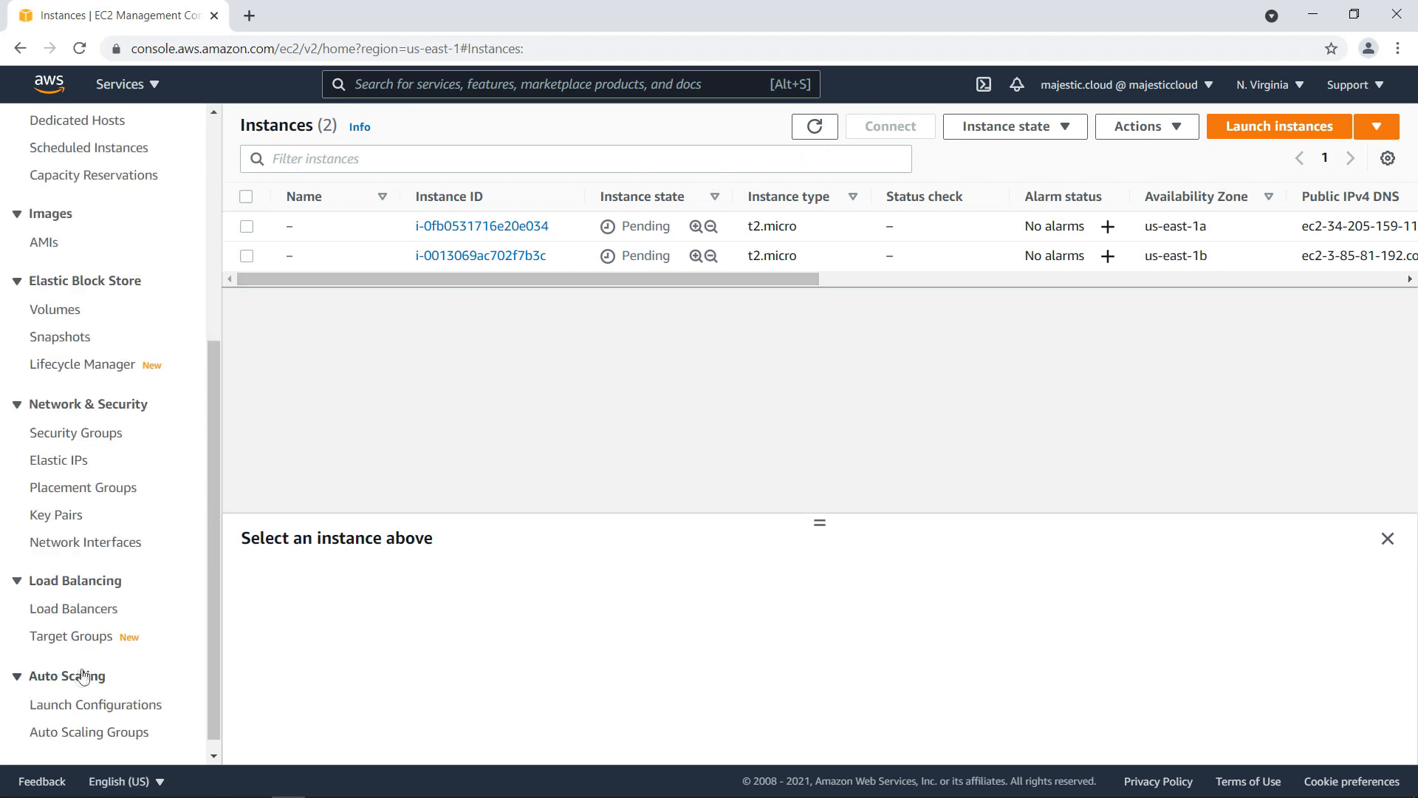
{"action": "left_click", "coordinate": [63, 732]}
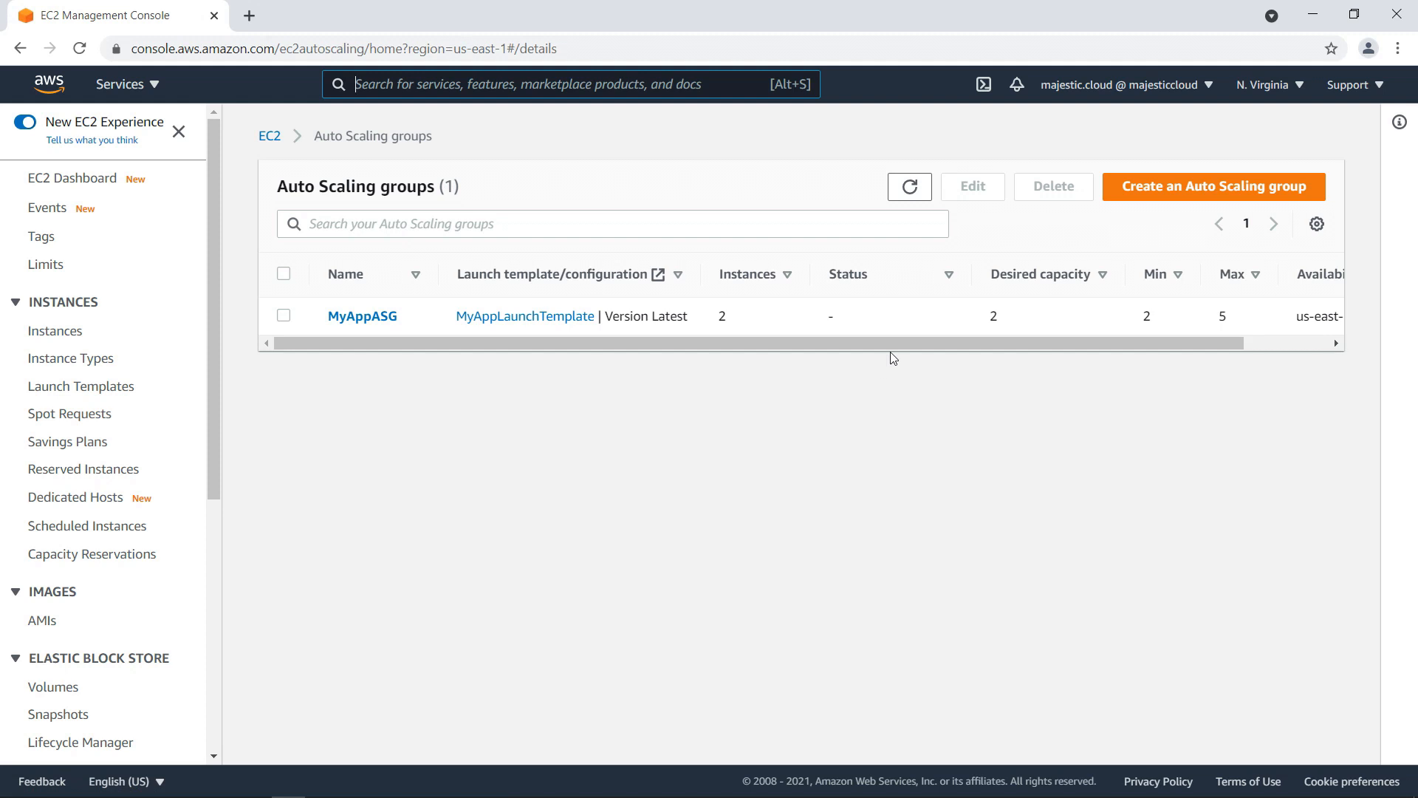
{"action": "left_click_drag", "start_coordinate": [722, 347], "coordinate": [749, 346]}
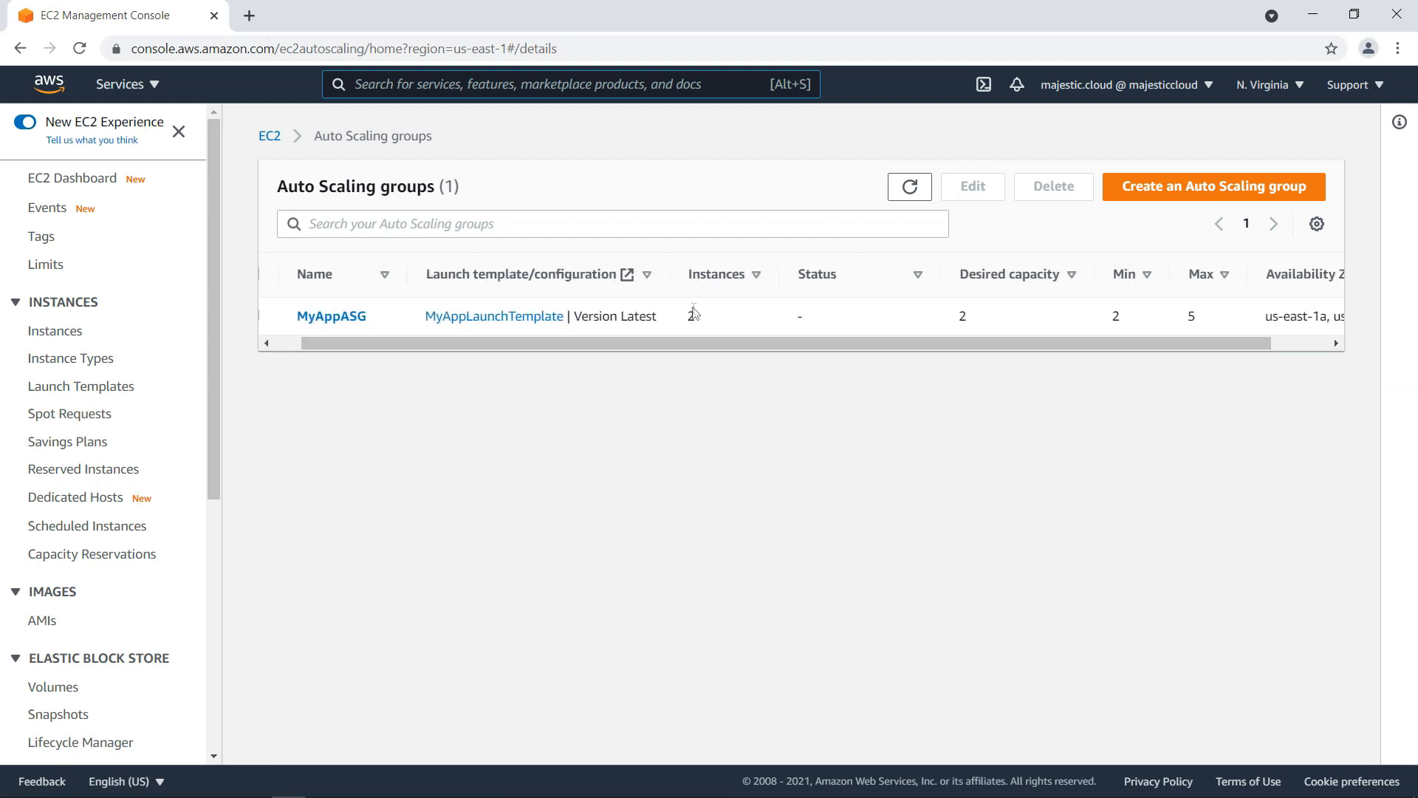
{"action": "left_click_drag", "start_coordinate": [1004, 343], "coordinate": [249, 337]}
Refresh the EC2 instances list and terminate the instance in us-east-1b.
{"action": "left_click", "coordinate": [59, 330]}
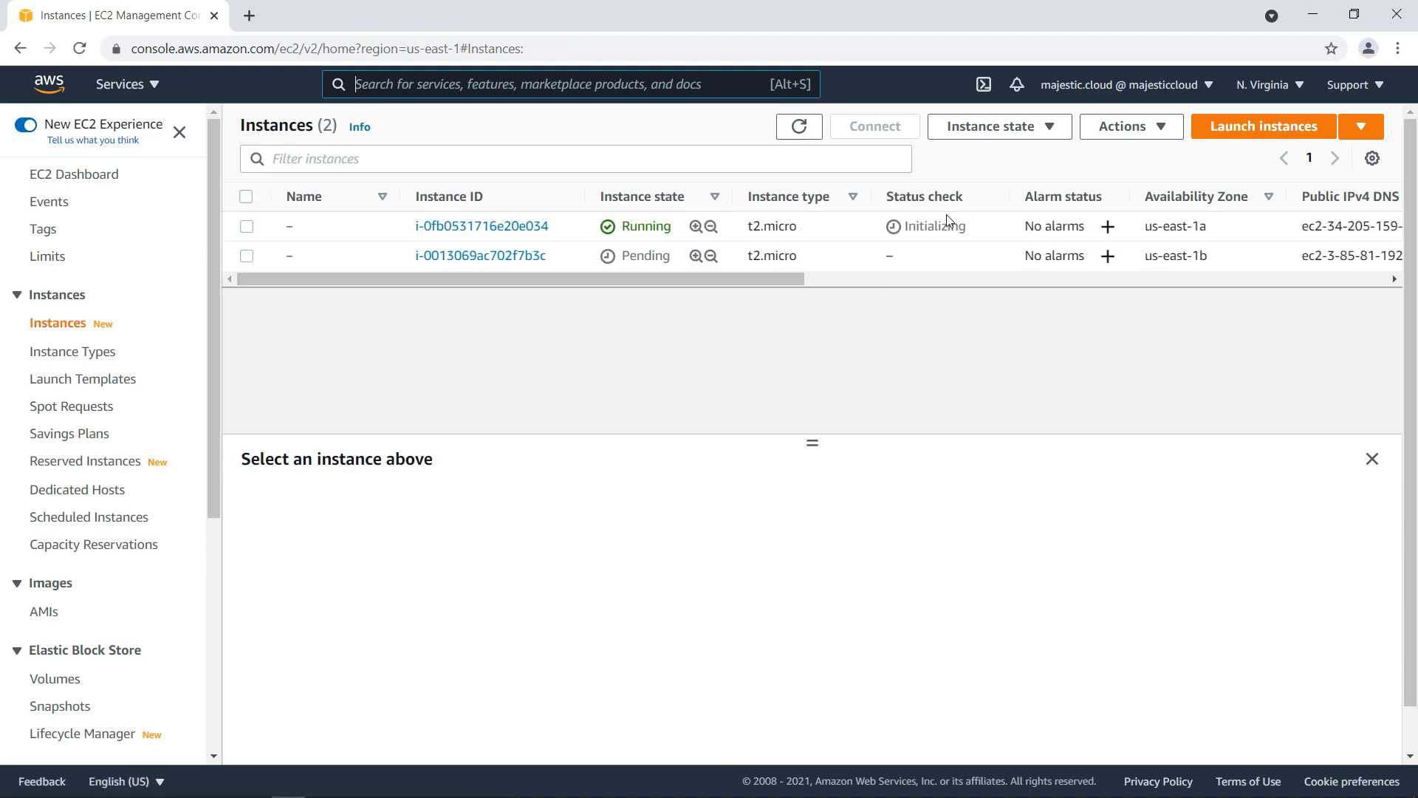
{"action": "left_click", "coordinate": [790, 120]}
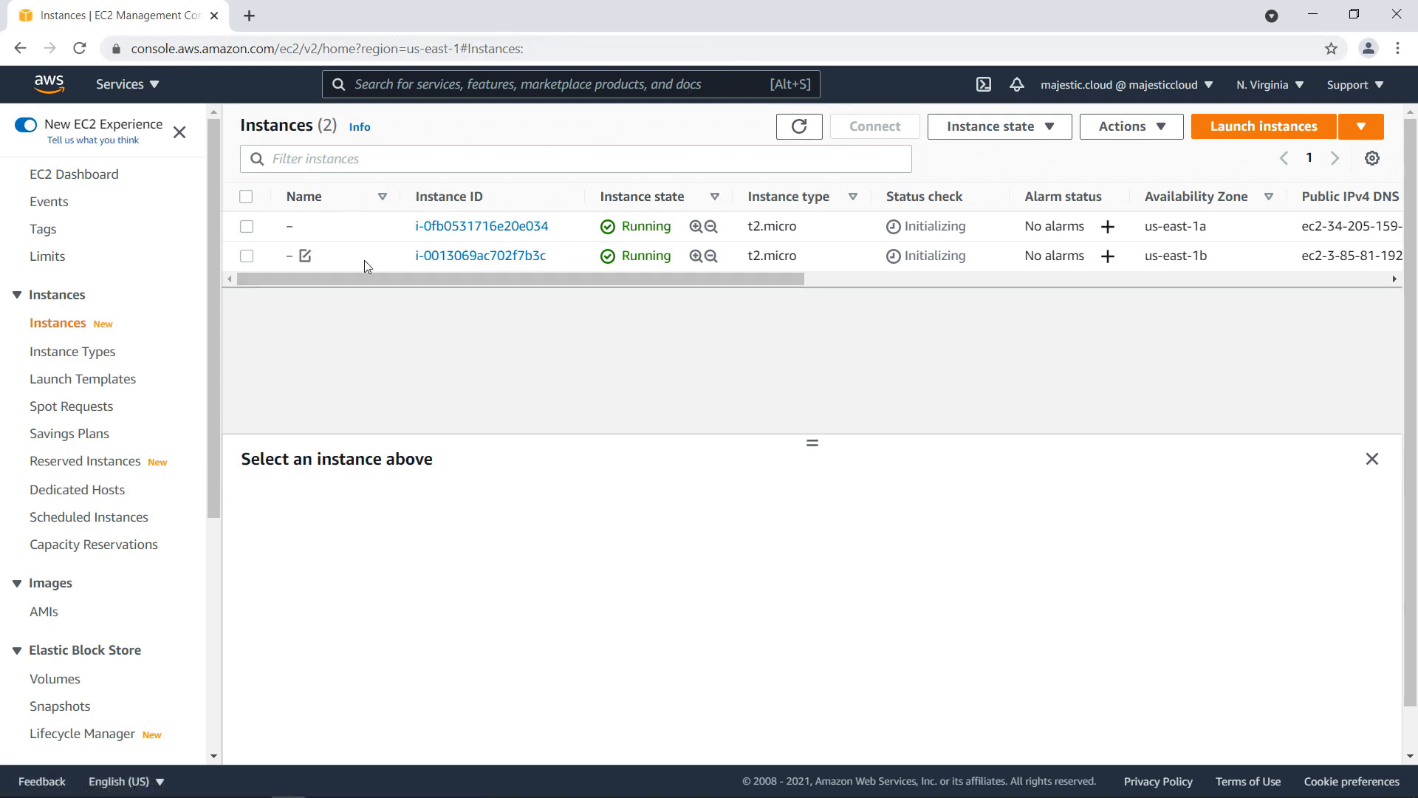
{"action": "mouse_move", "coordinate": [361, 261]}
{"action": "left_click", "coordinate": [355, 258]}
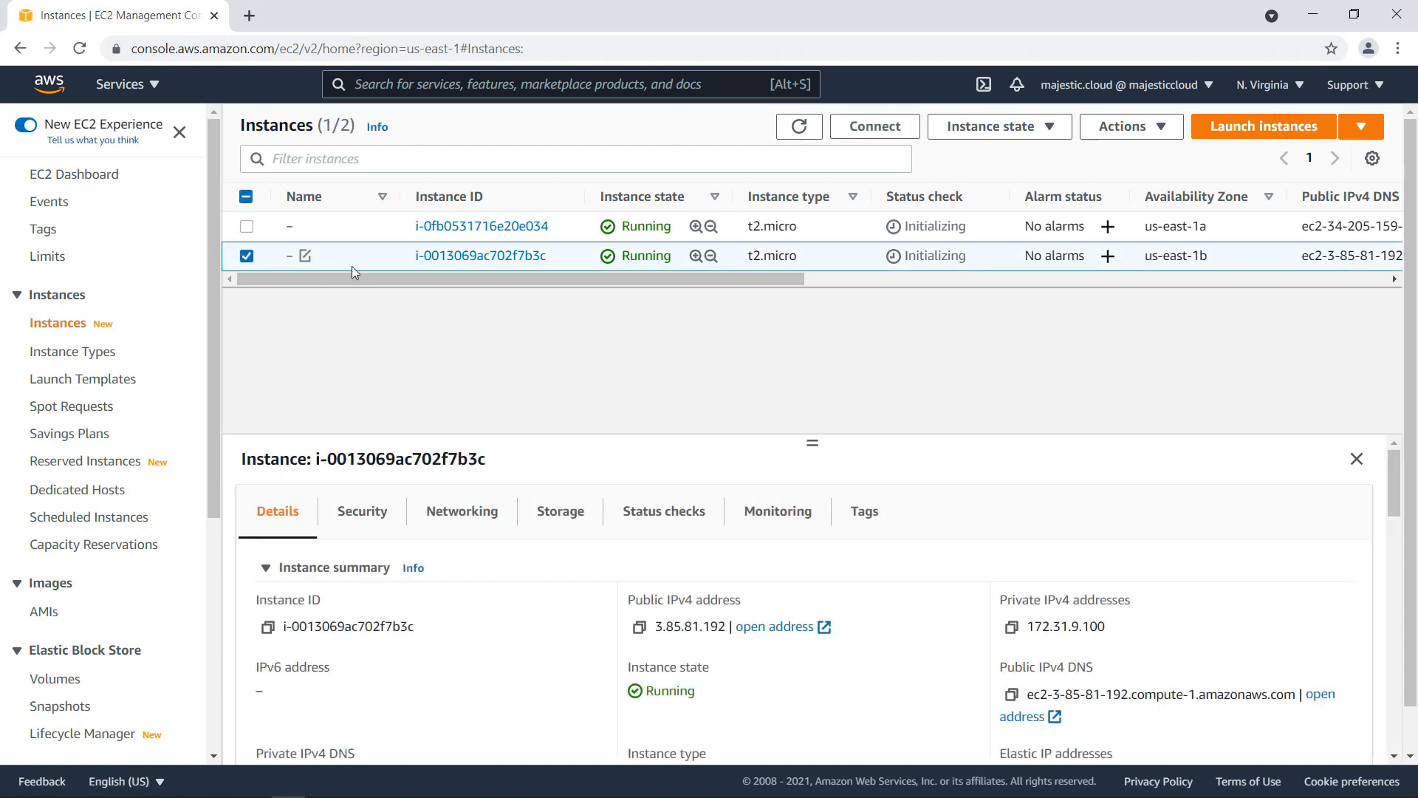
{"action": "right_click", "coordinate": [350, 256]}
{"action": "left_click", "coordinate": [417, 447]}
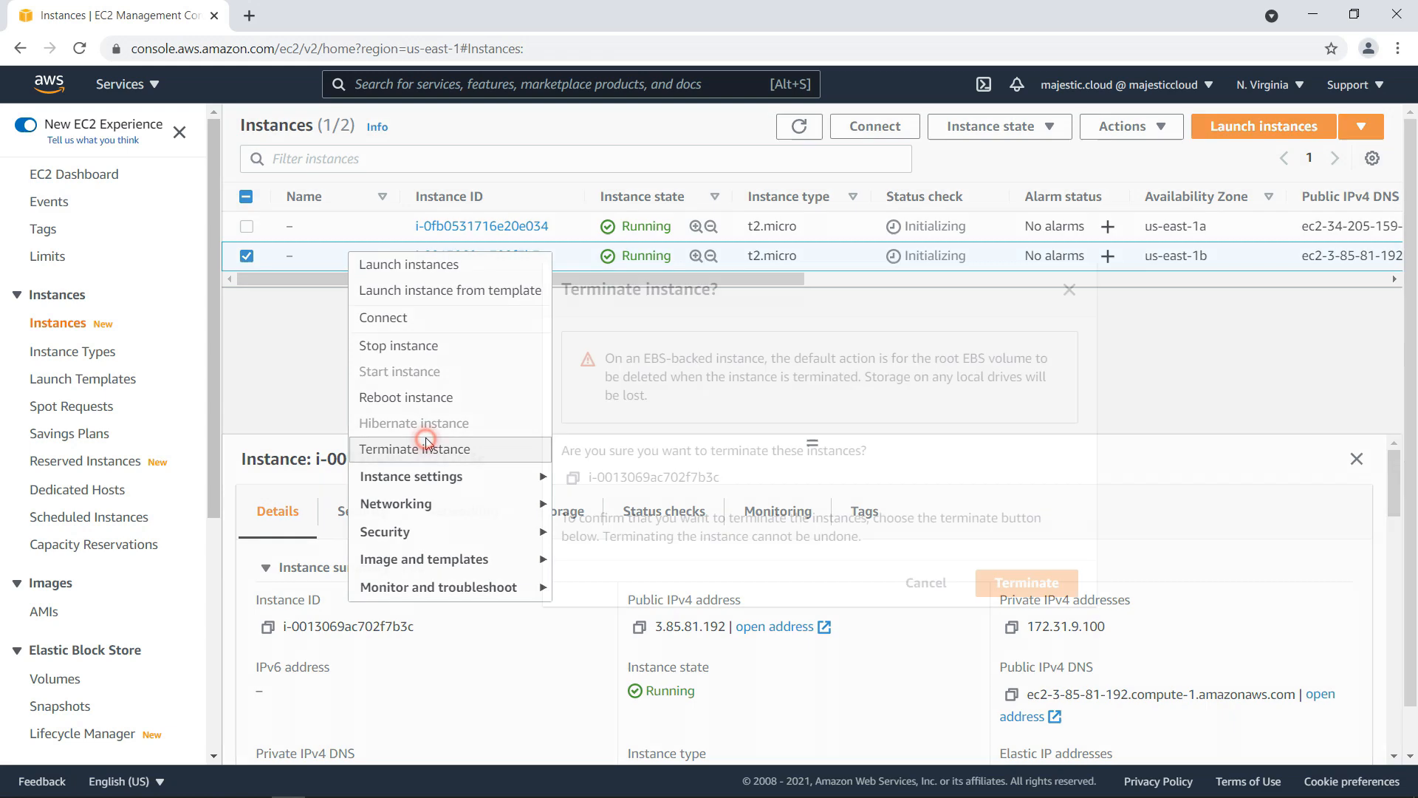
{"action": "left_click", "coordinate": [1027, 583]}
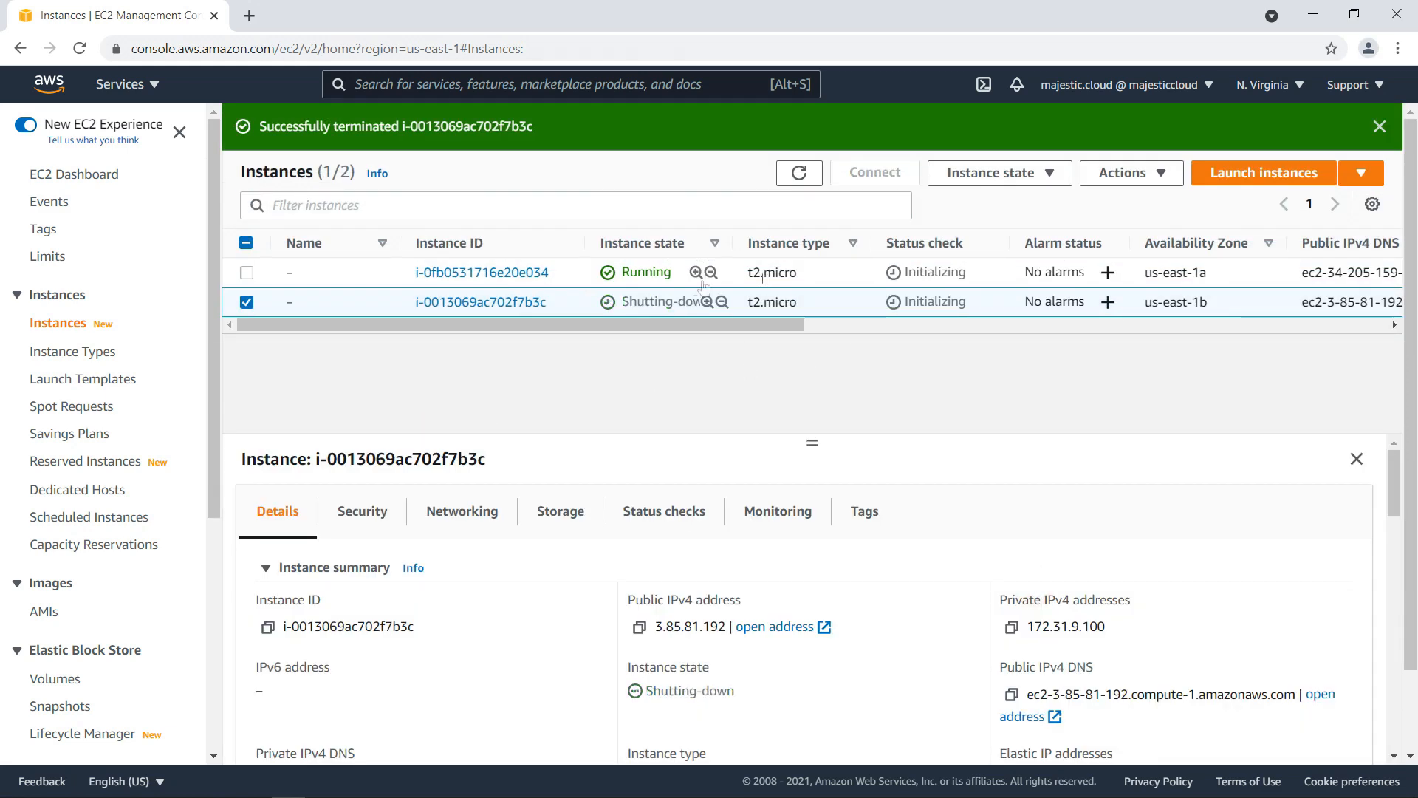
Refresh the instances list repeatedly to check whether the Auto Scaling group launches a replacement instance.
{"action": "left_click", "coordinate": [800, 172]}
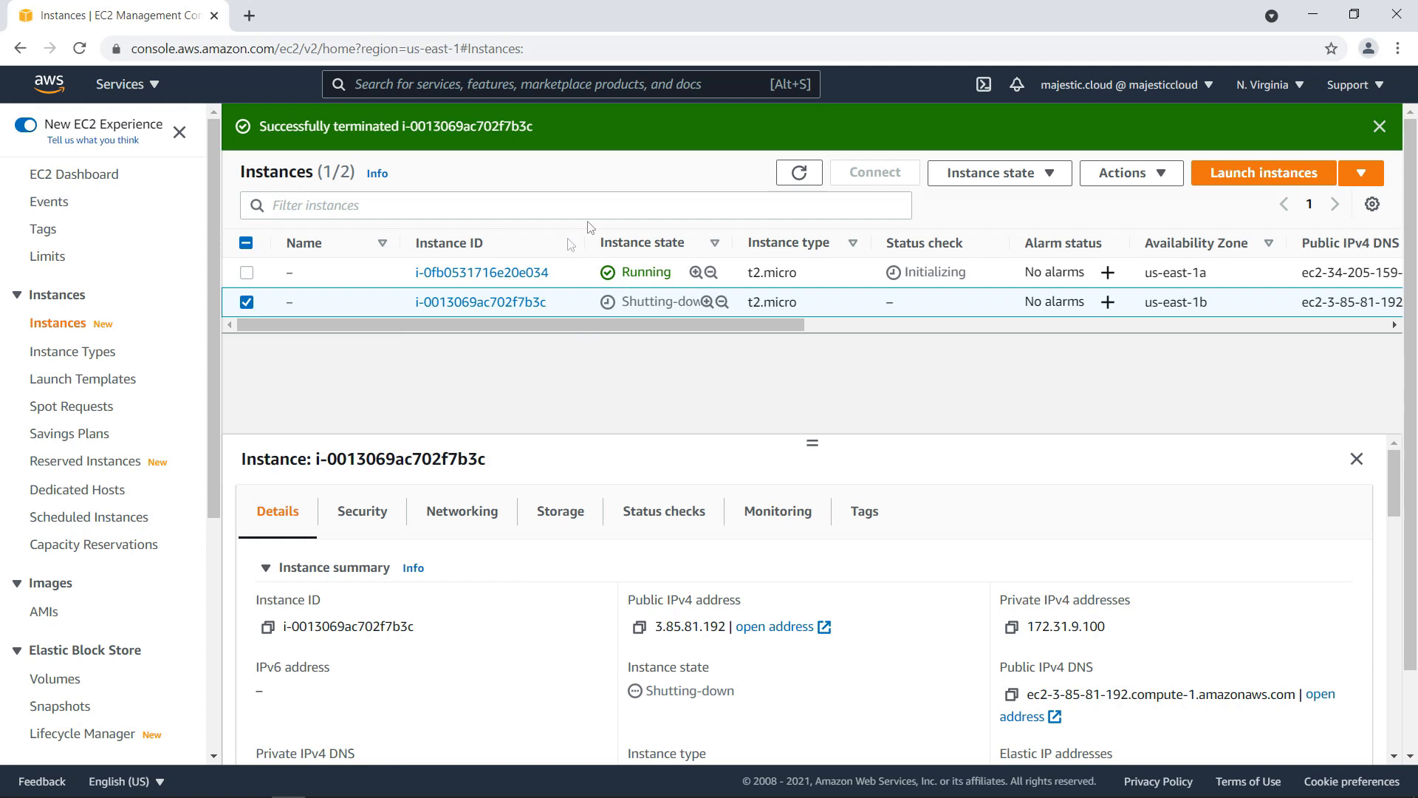
{"action": "left_click", "coordinate": [802, 172]}
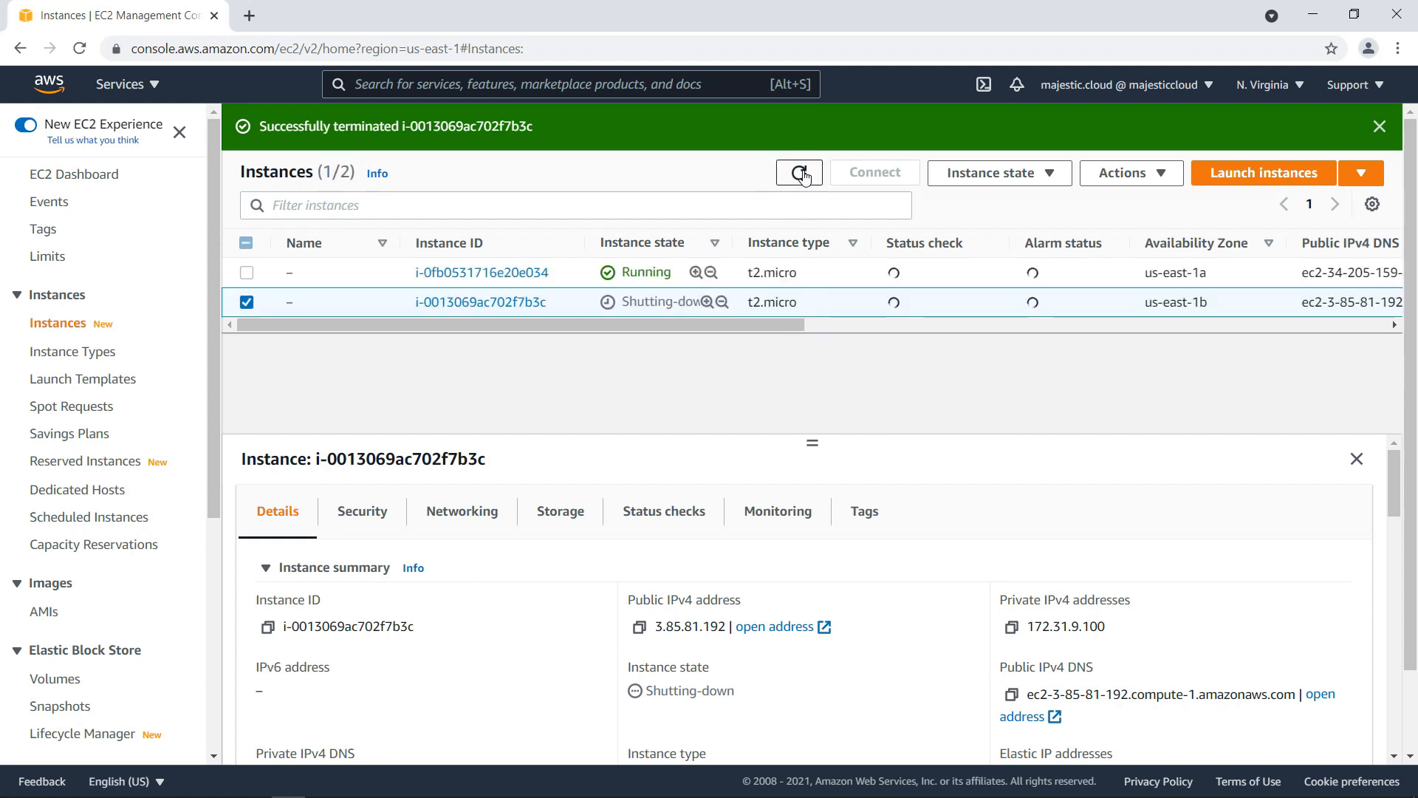
{"action": "left_click", "coordinate": [801, 172]}
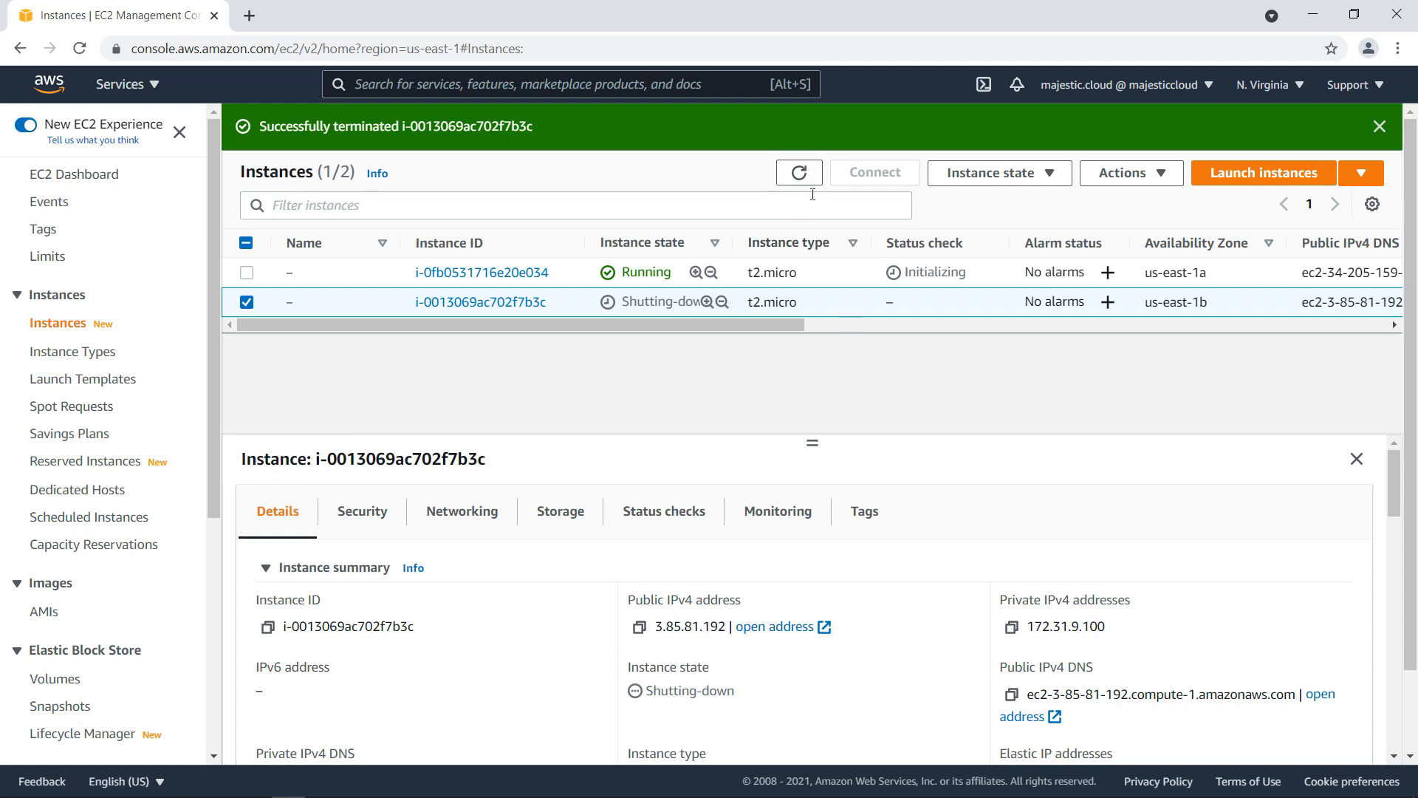
{"action": "left_click", "coordinate": [801, 173]}
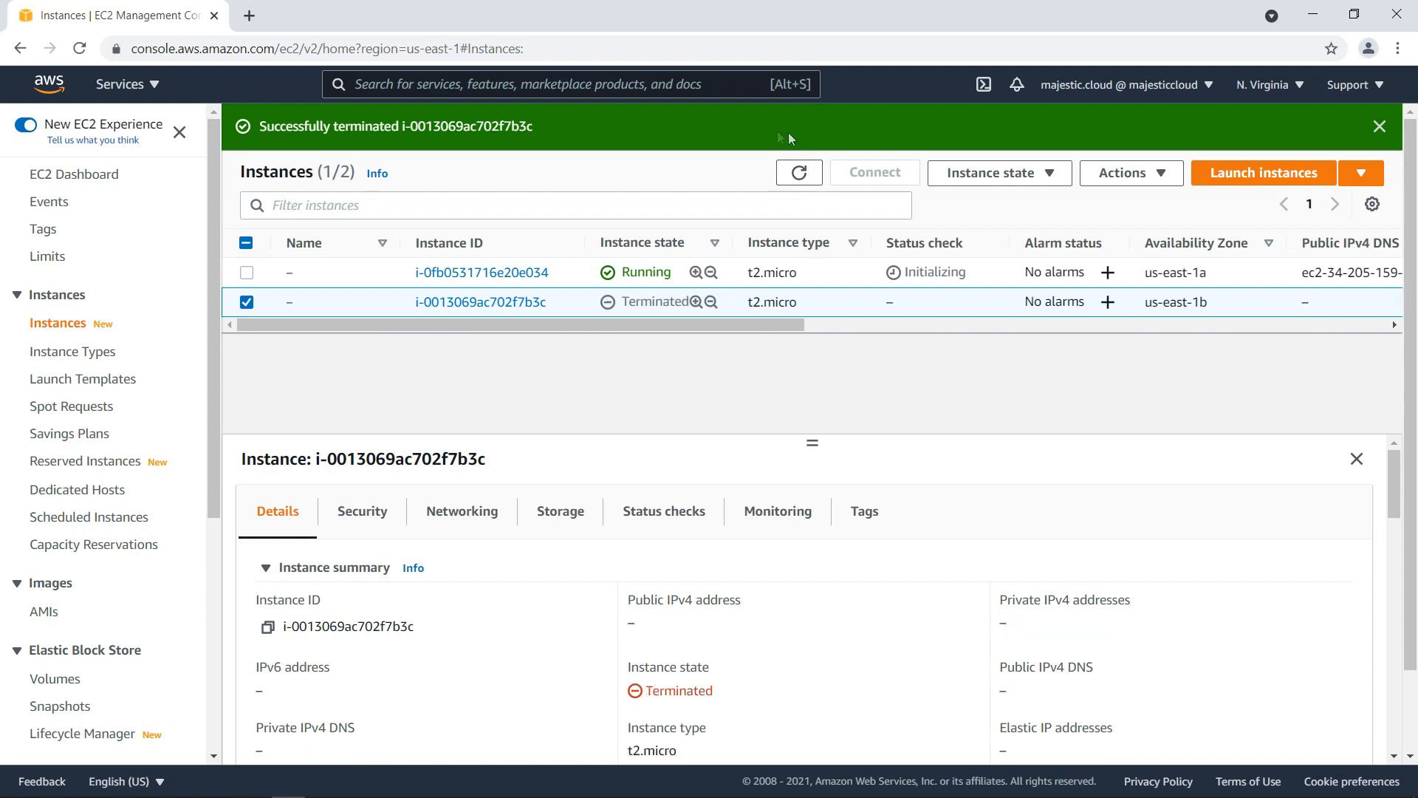
{"action": "left_click", "coordinate": [805, 181]}
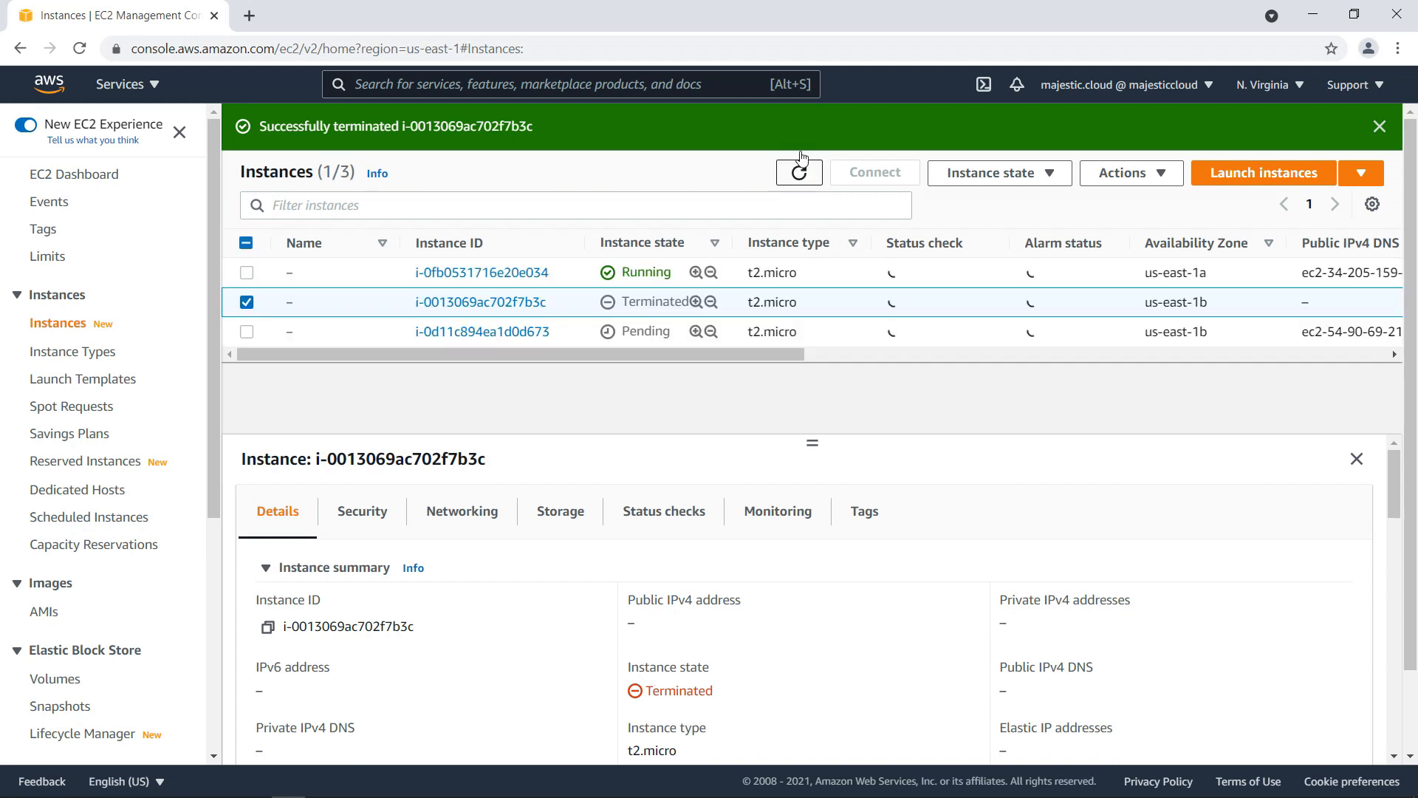
Select the replacement instance in us-east-1b and refresh the list to check its state and status check.
{"action": "left_click", "coordinate": [648, 330]}
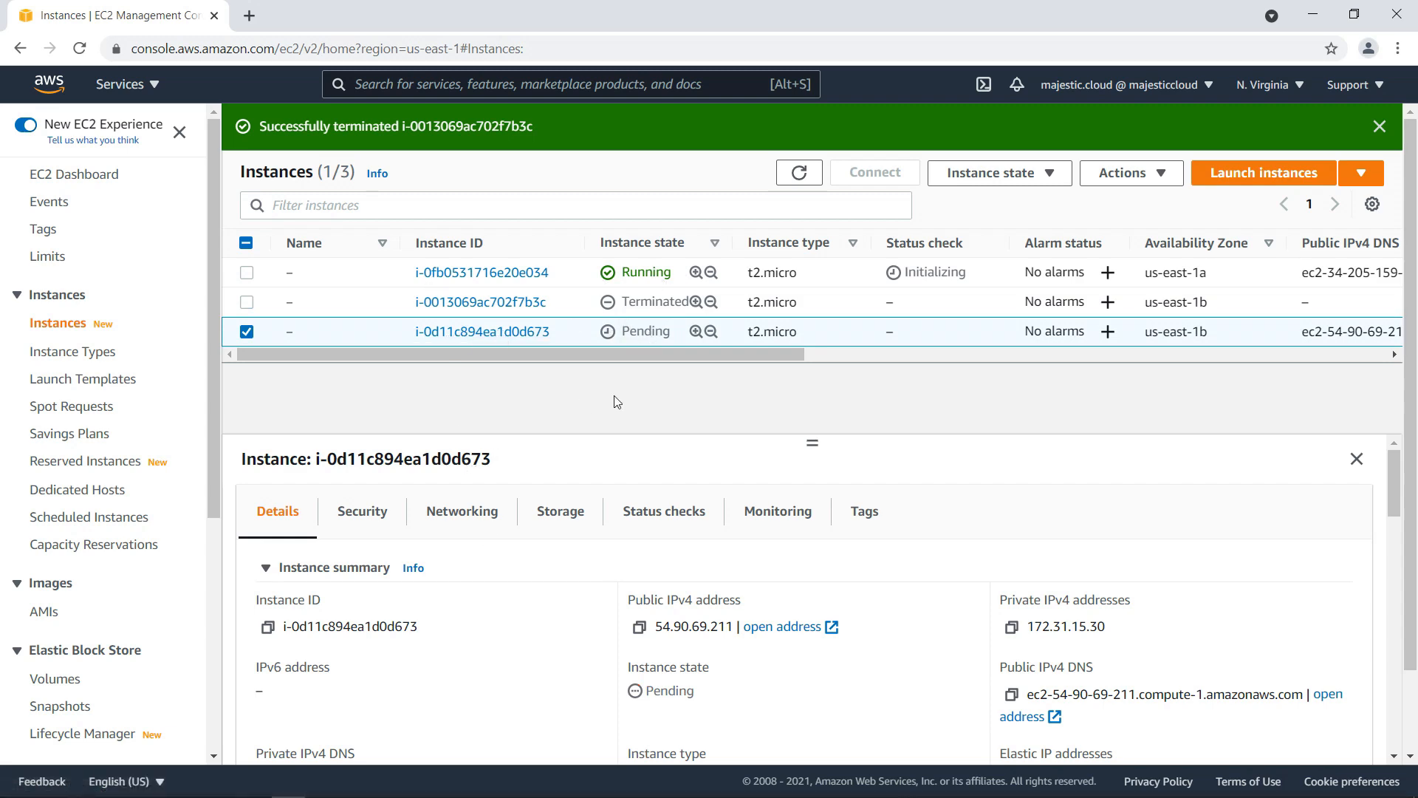
{"action": "scroll", "coordinate": [44, 594], "scroll_direction": "down", "scroll_amount": 4}
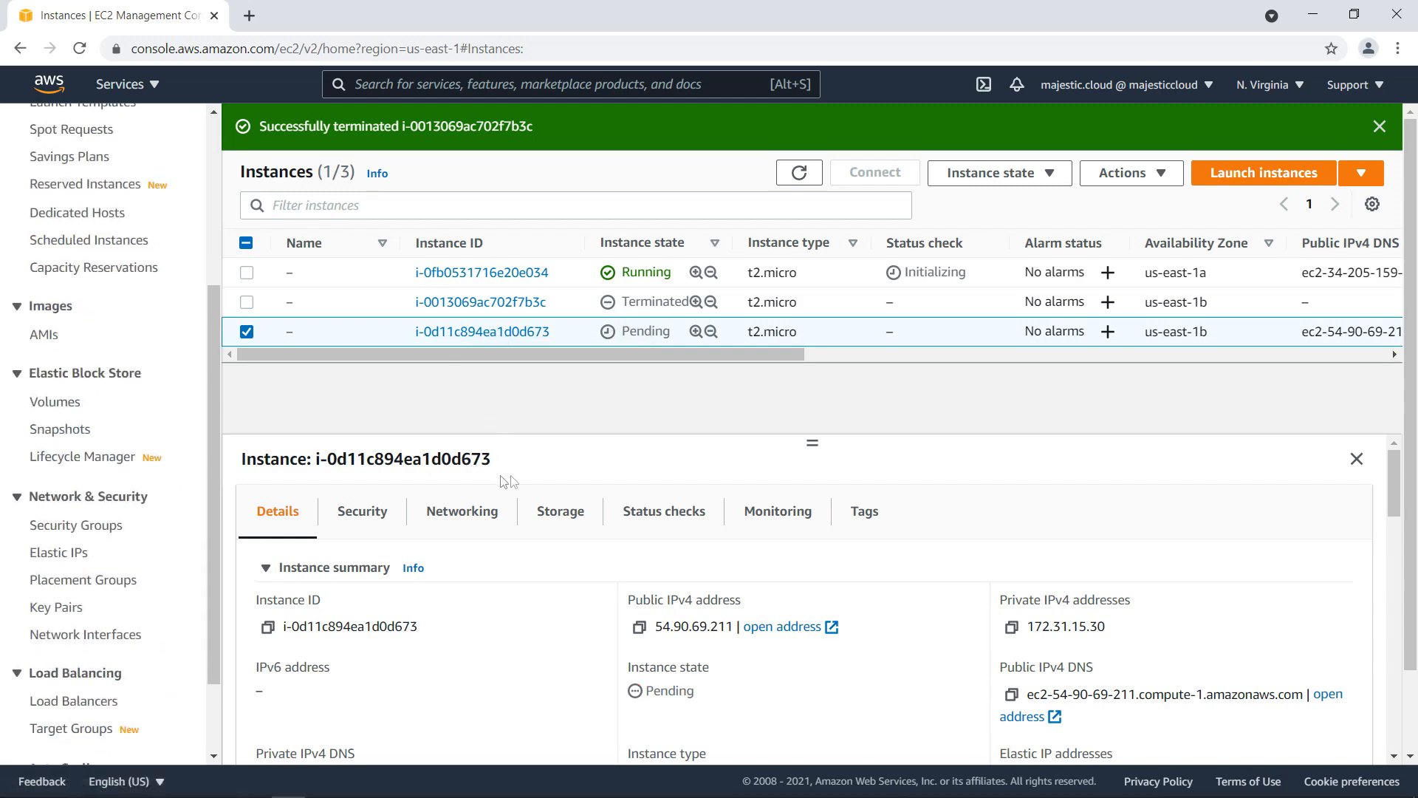
{"action": "scroll", "coordinate": [111, 480], "scroll_direction": "up", "scroll_amount": 4}
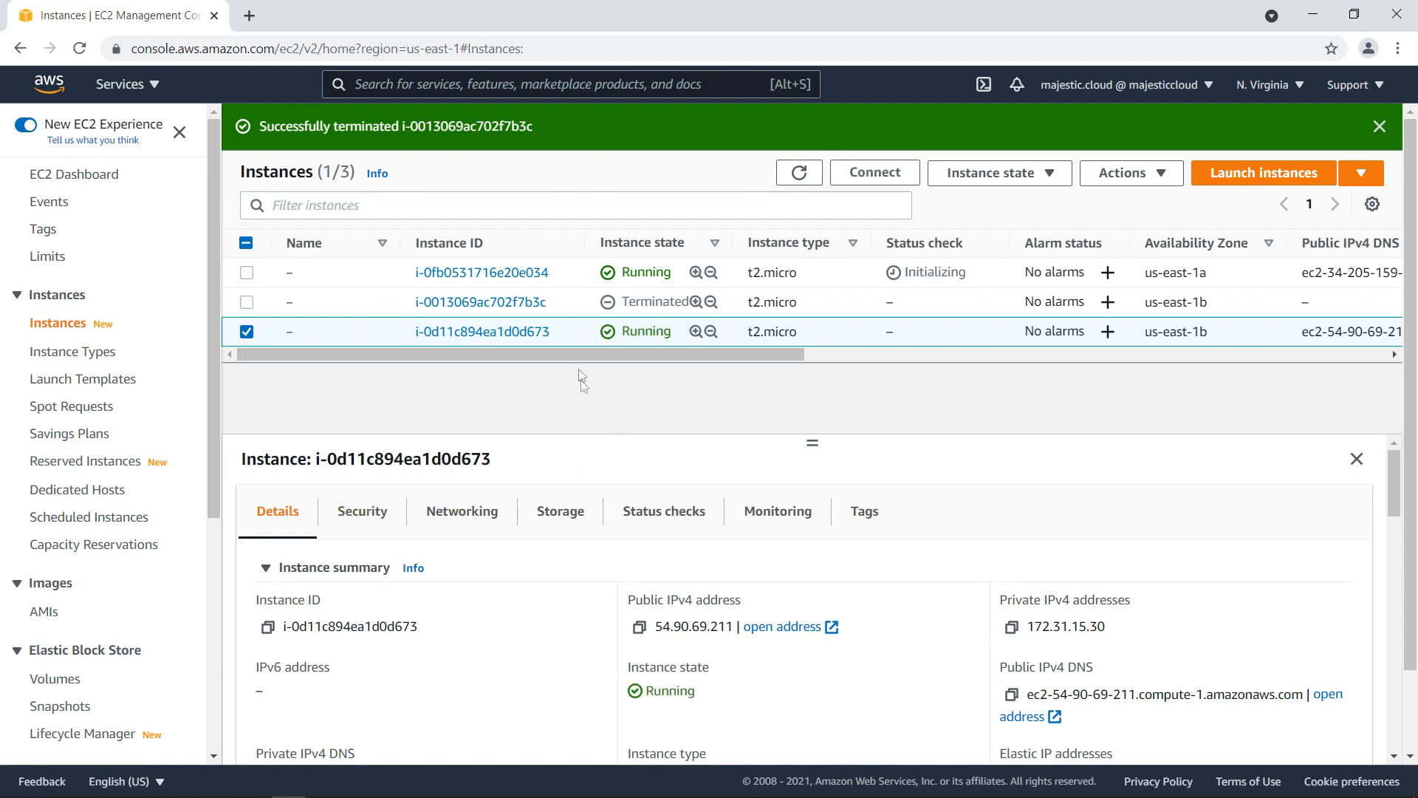
{"action": "left_click", "coordinate": [807, 177]}
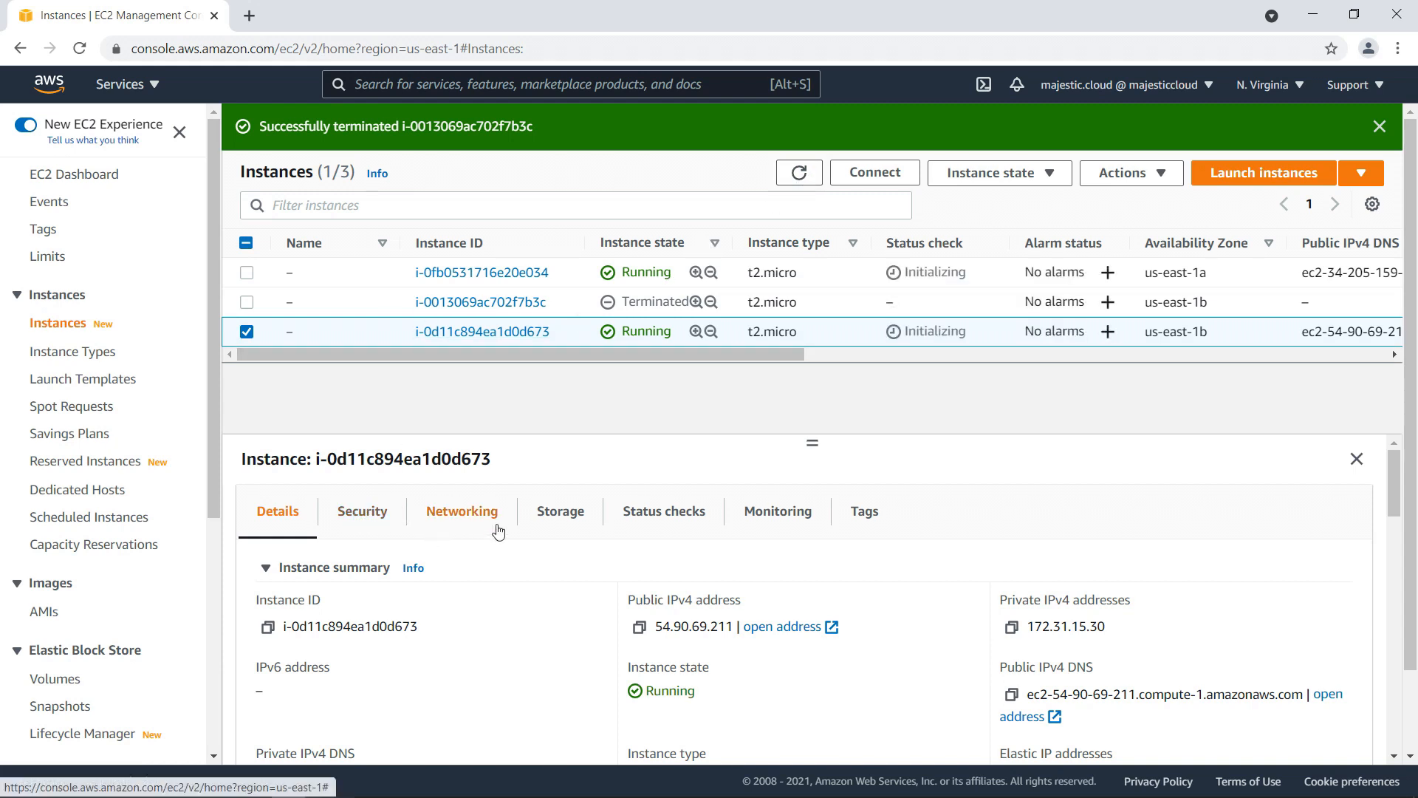
Copy the public IPv4 address of the us-east-1a instance and load it in a new browser tab.
{"action": "left_click", "coordinate": [639, 629]}
{"action": "left_click", "coordinate": [249, 15]}
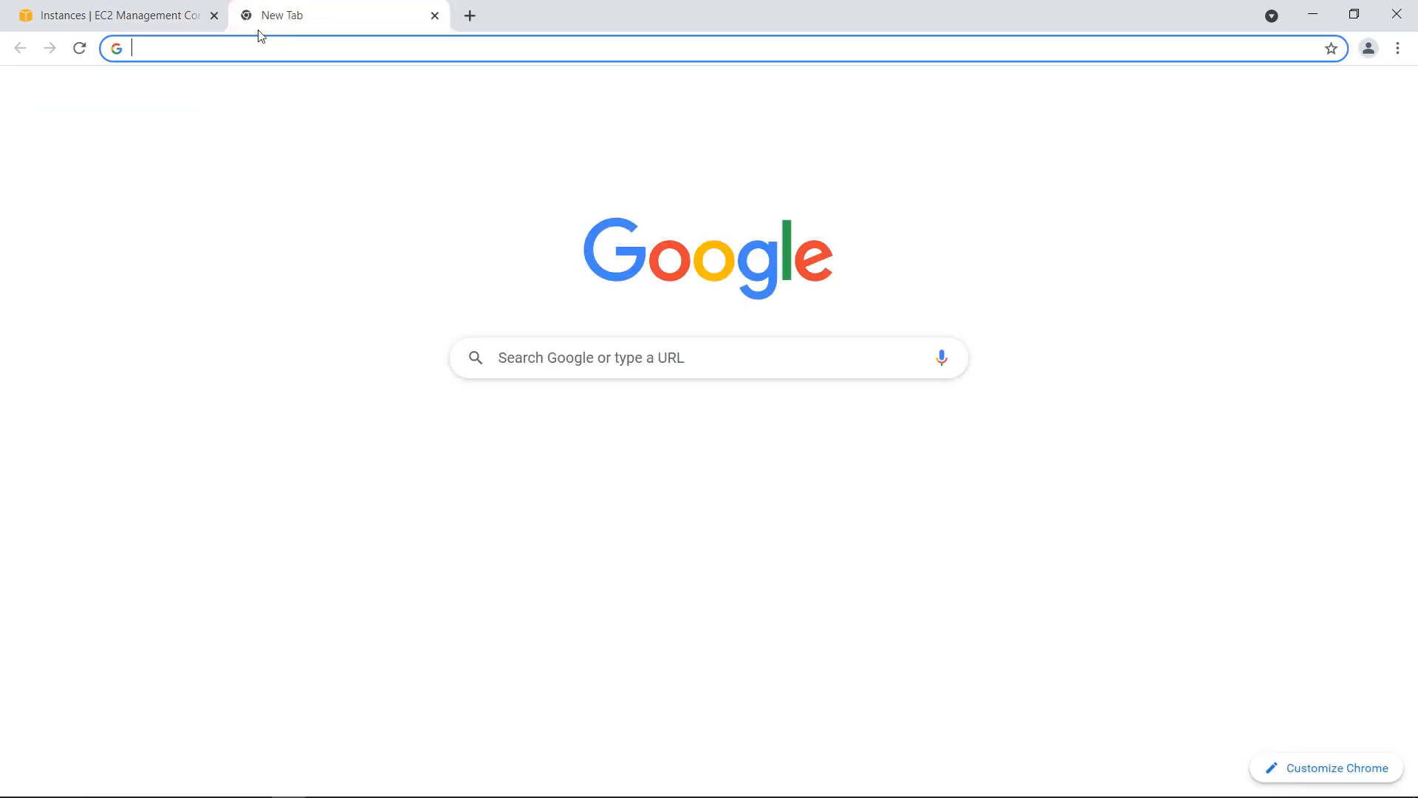
{"action": "left_click", "coordinate": [162, 18]}
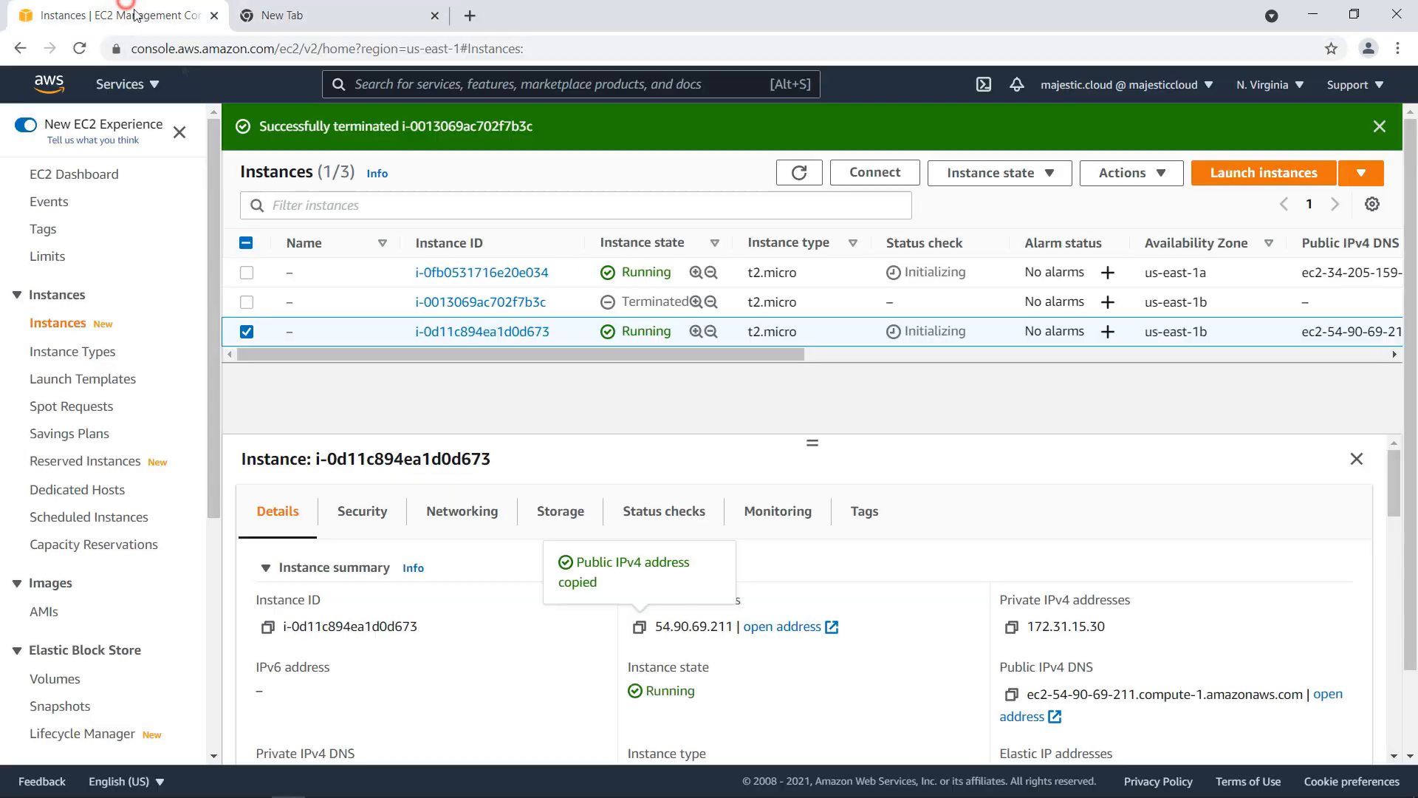
{"action": "left_click", "coordinate": [554, 267]}
{"action": "left_click", "coordinate": [638, 627]}
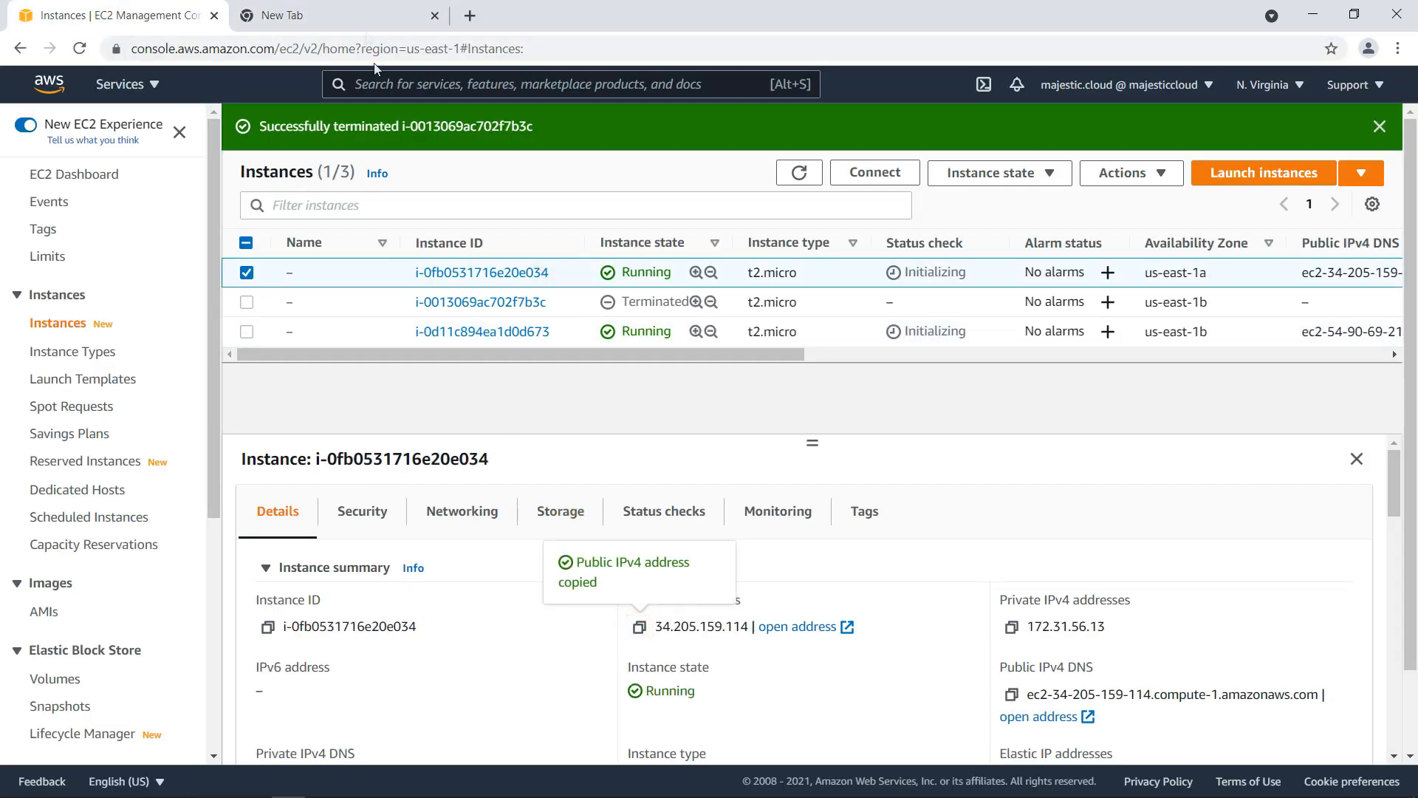
{"action": "left_click", "coordinate": [360, 12]}
{"action": "key", "text": "ctrl+v"}
{"action": "key", "text": "Return"}
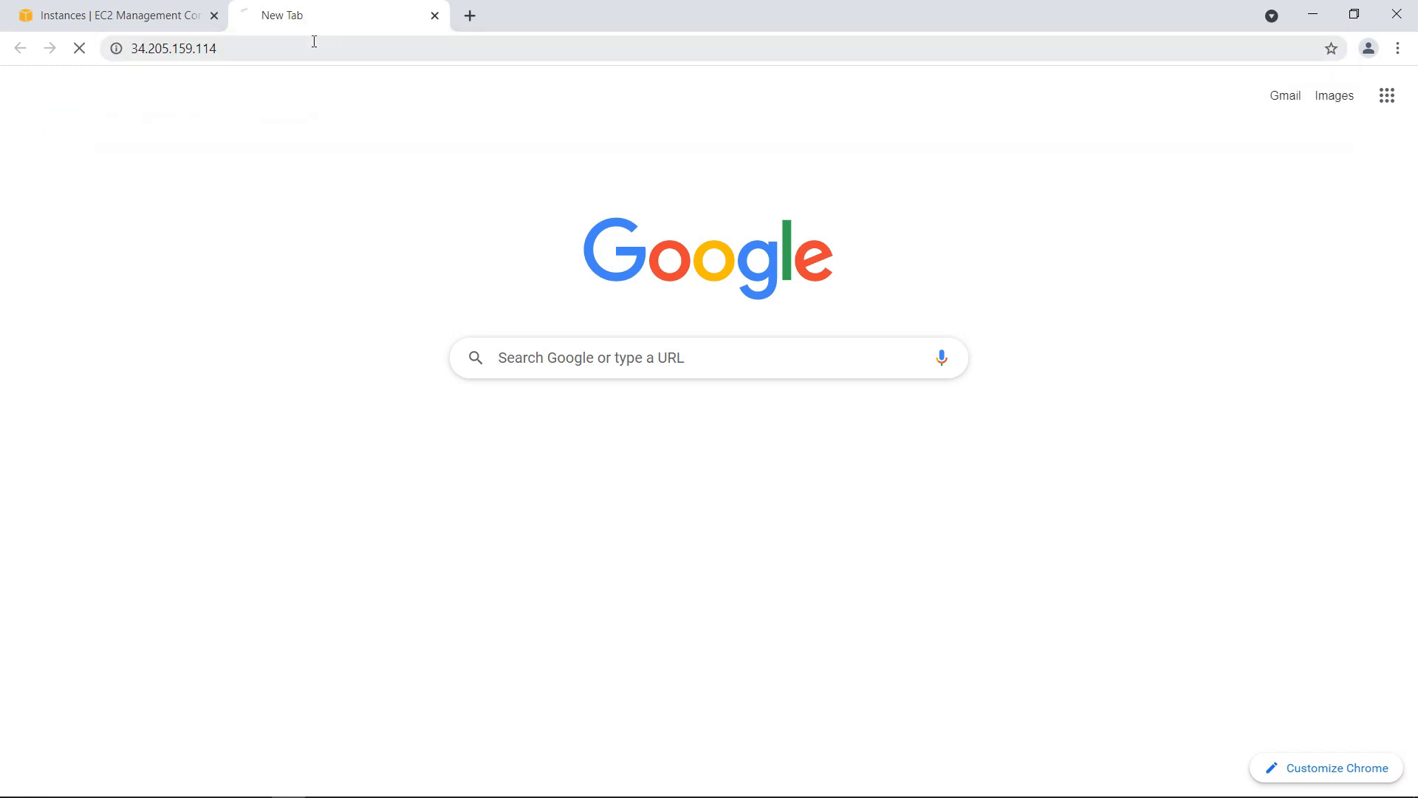
Examine the served page's welcome heading and the line naming the instance that generated it.
{"action": "left_click_drag", "start_coordinate": [8, 89], "coordinate": [519, 97]}
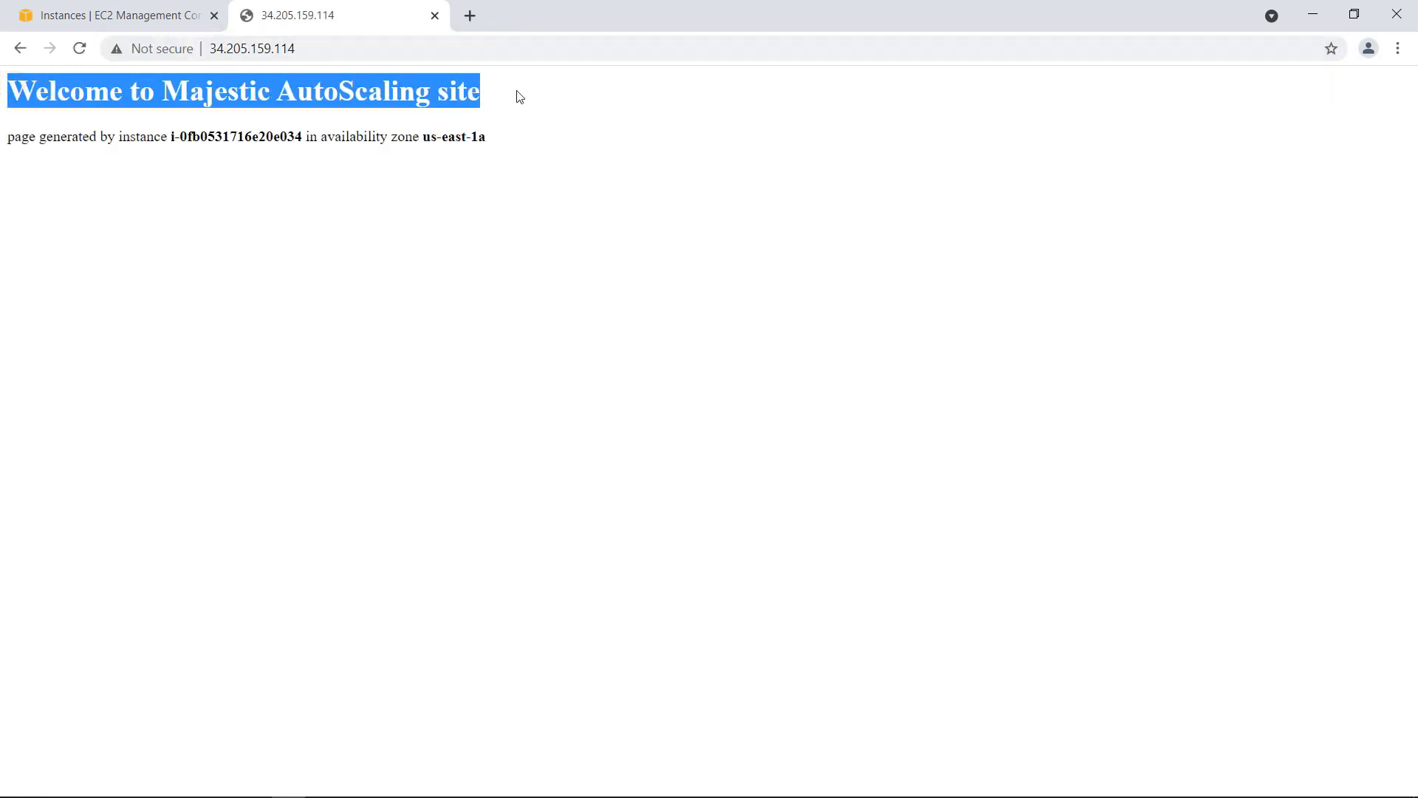
{"action": "left_click", "coordinate": [303, 164]}
{"action": "left_click_drag", "start_coordinate": [6, 89], "coordinate": [201, 125]}
{"action": "left_click", "coordinate": [38, 139]}
{"action": "left_click", "coordinate": [15, 135]}
{"action": "left_click", "coordinate": [34, 195]}
{"action": "left_click_drag", "start_coordinate": [6, 141], "coordinate": [170, 153]}
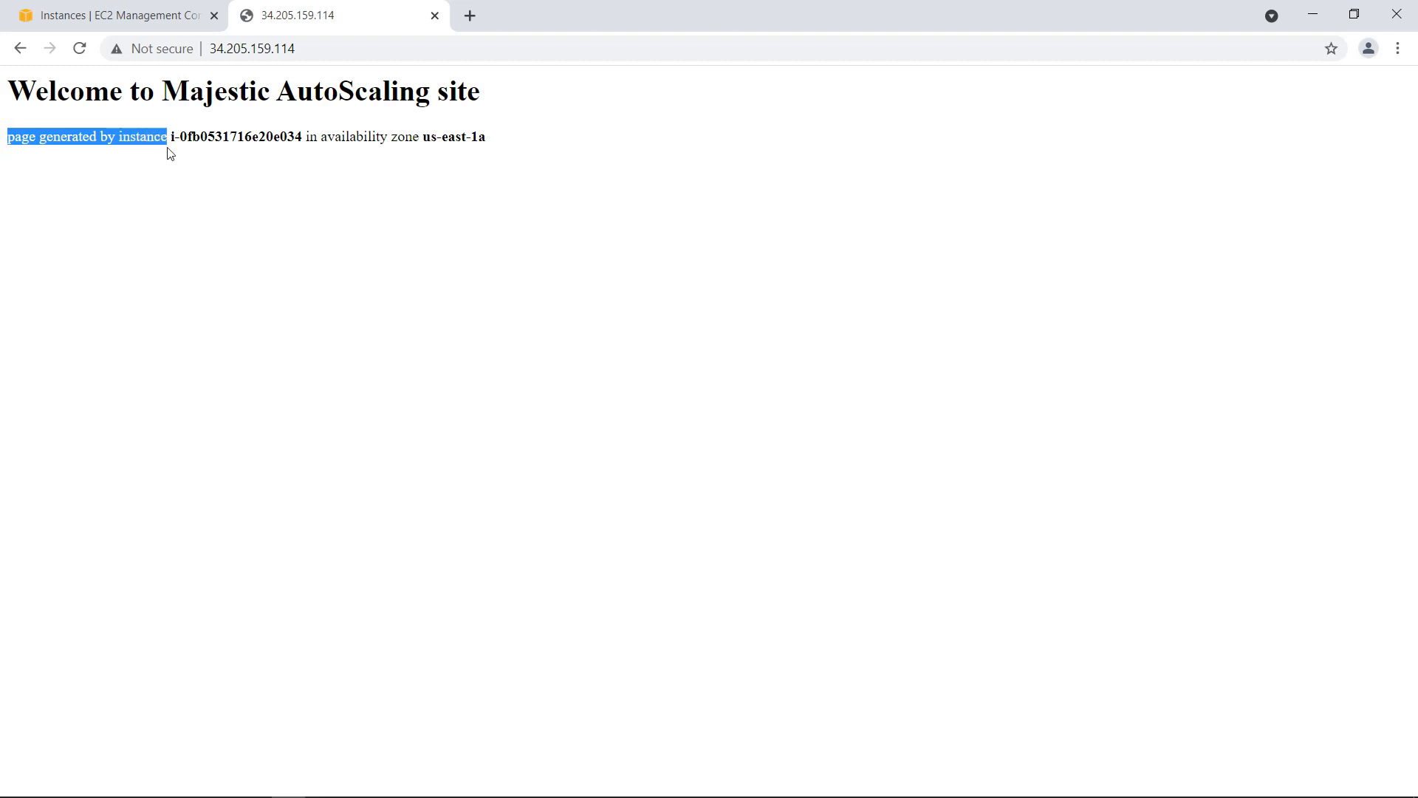
Compare the instance ID and availability zone on the web page with those in the EC2 instances list.
{"action": "double_click", "coordinate": [186, 138]}
{"action": "left_click", "coordinate": [106, 6]}
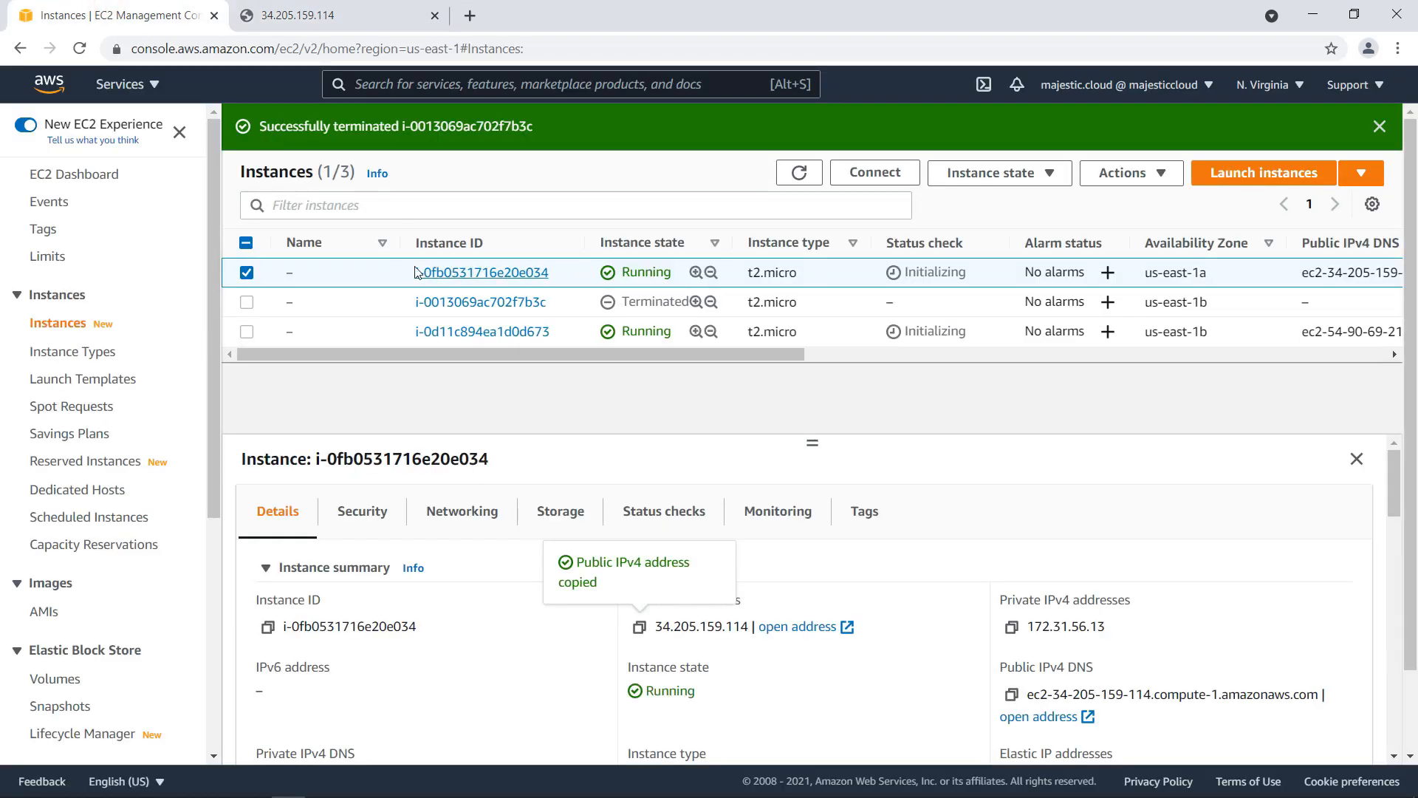
{"action": "left_click", "coordinate": [307, 8]}
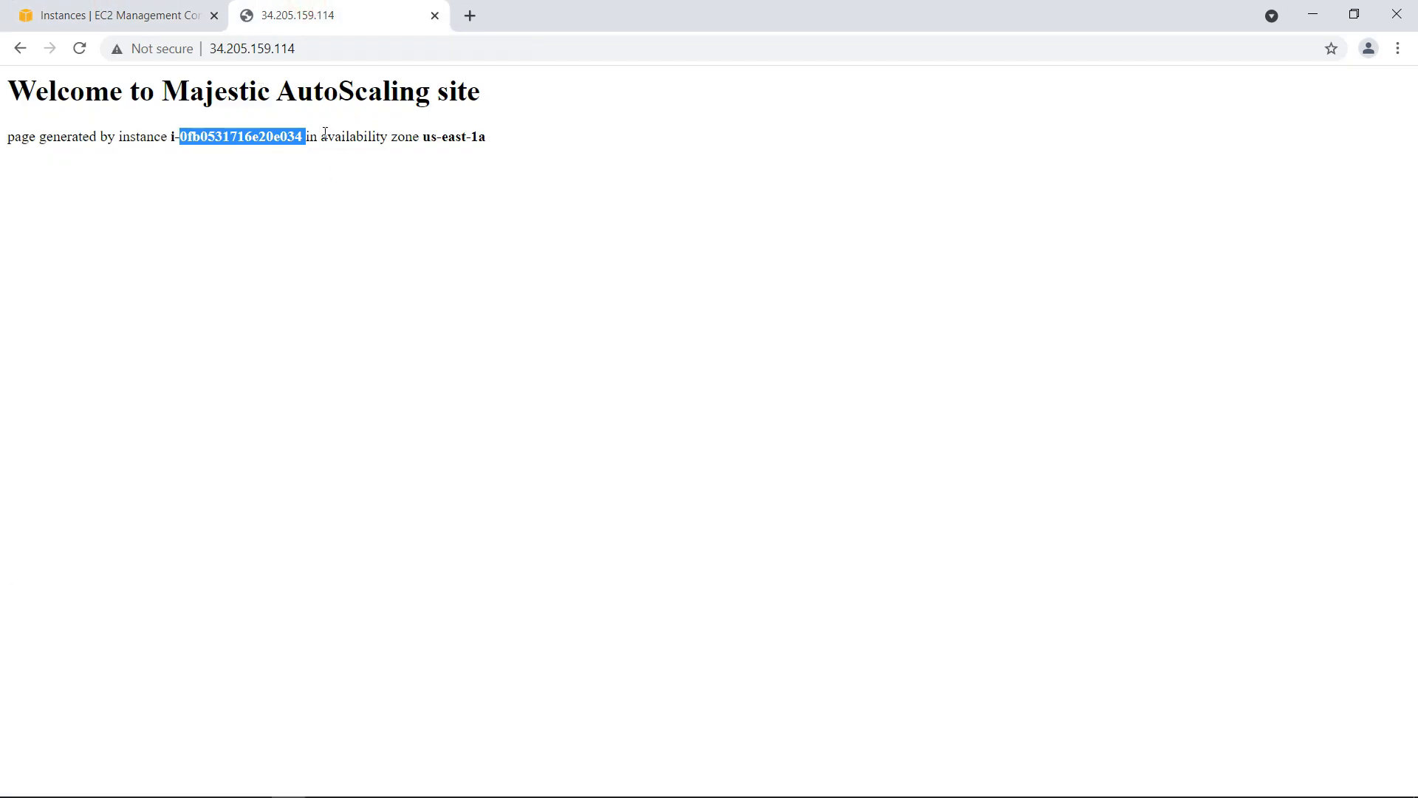
{"action": "left_click", "coordinate": [325, 134]}
{"action": "left_click", "coordinate": [118, 15]}
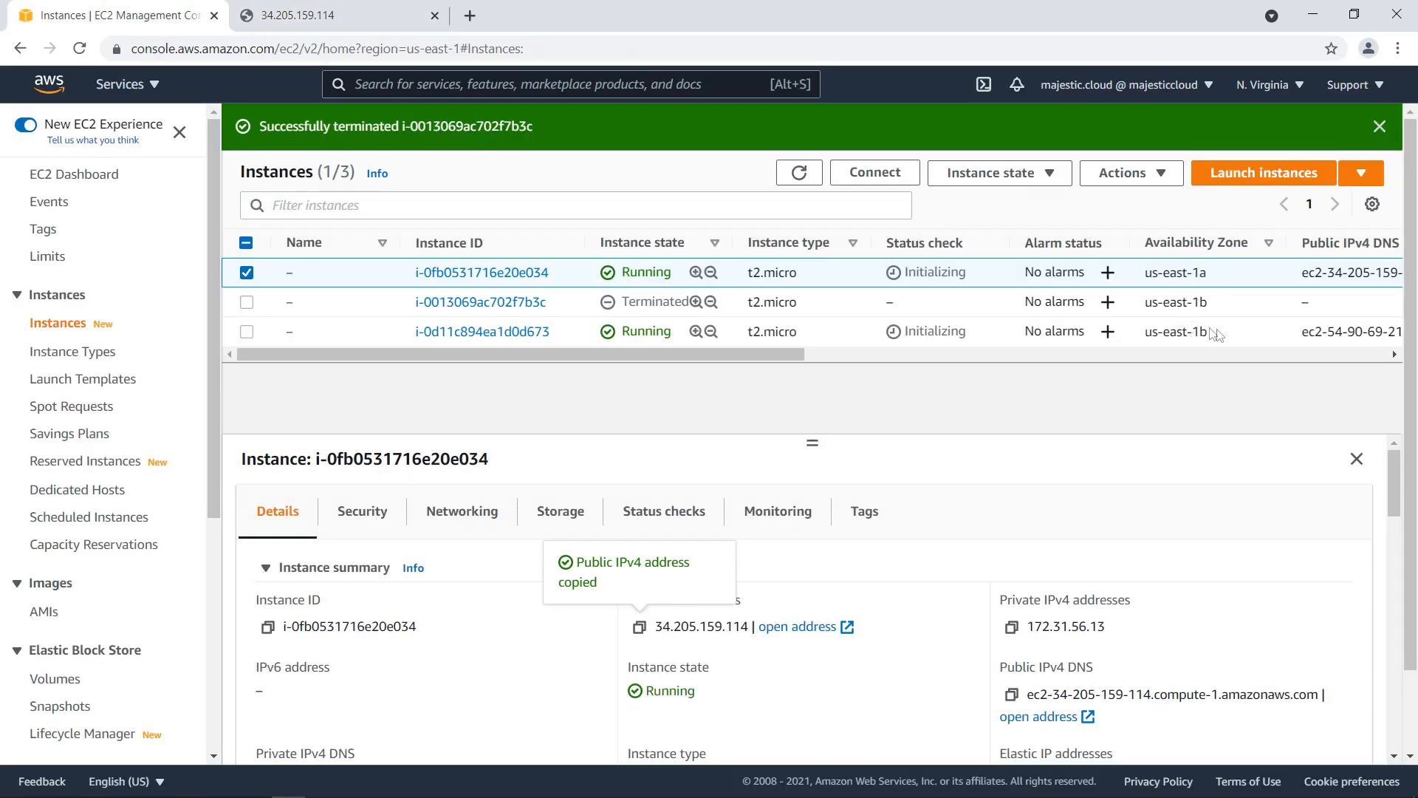
{"action": "left_click", "coordinate": [355, 15]}
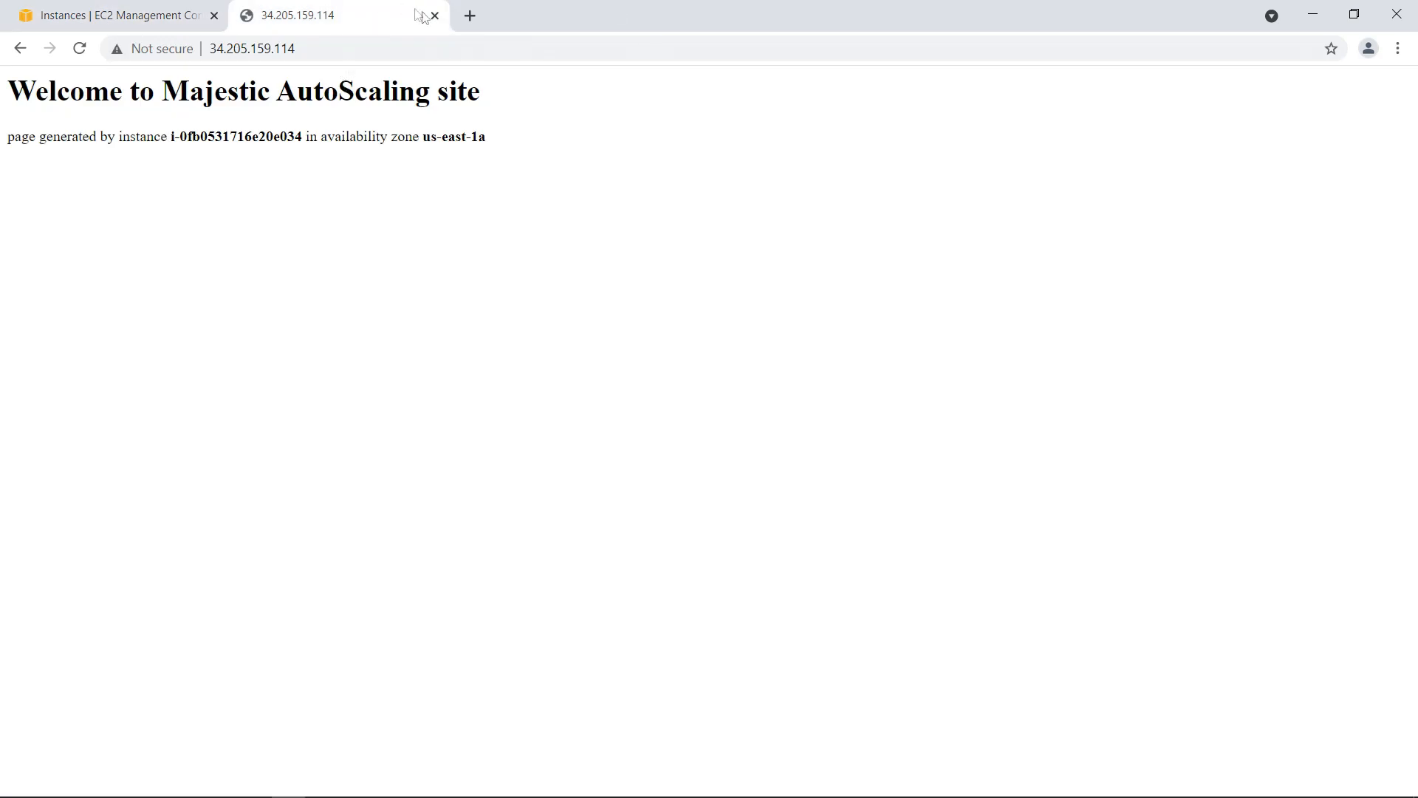
Close the web page tab and open the EC2 load balancers list.
{"action": "left_click", "coordinate": [391, 16]}
{"action": "scroll", "coordinate": [98, 509], "scroll_direction": "down", "scroll_amount": 5}
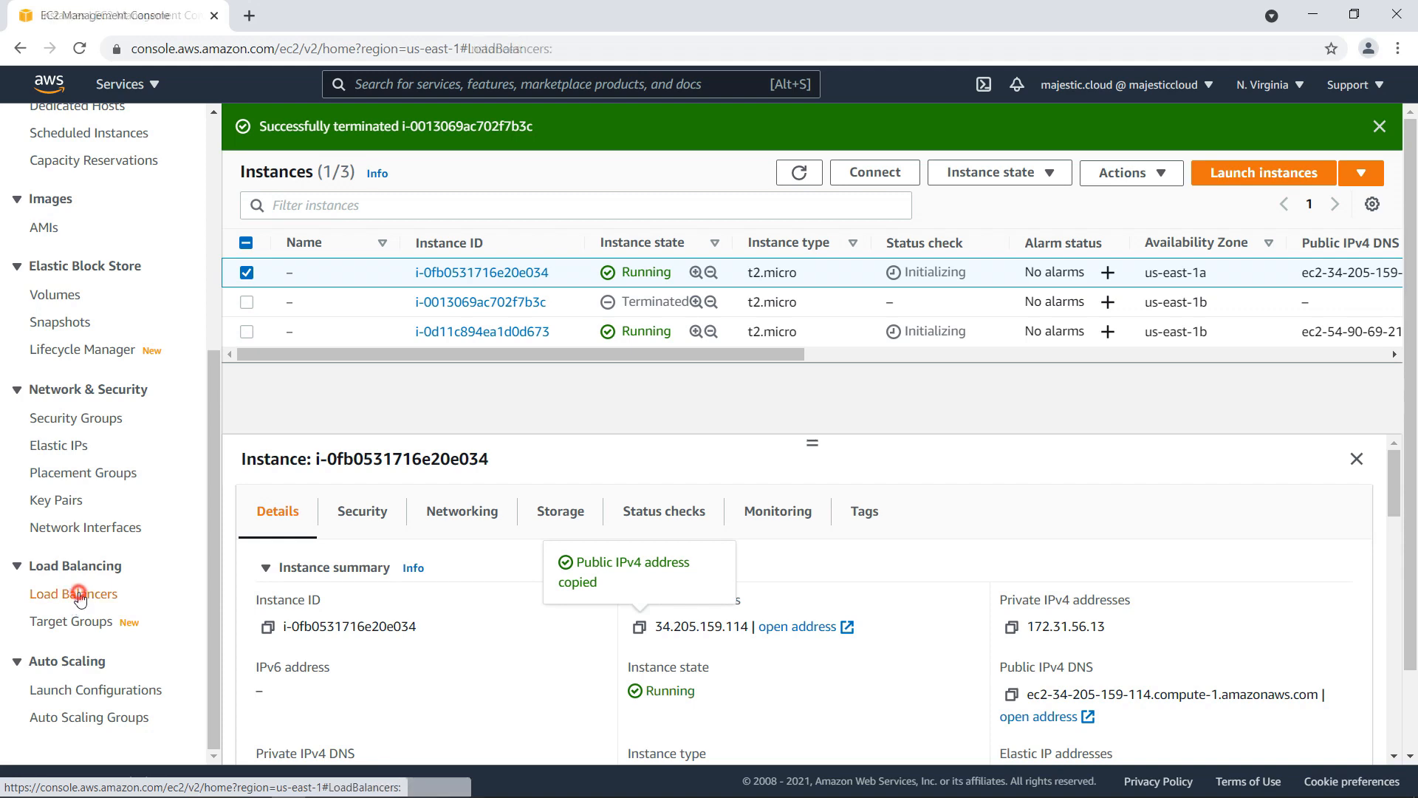
{"action": "left_click", "coordinate": [87, 594]}
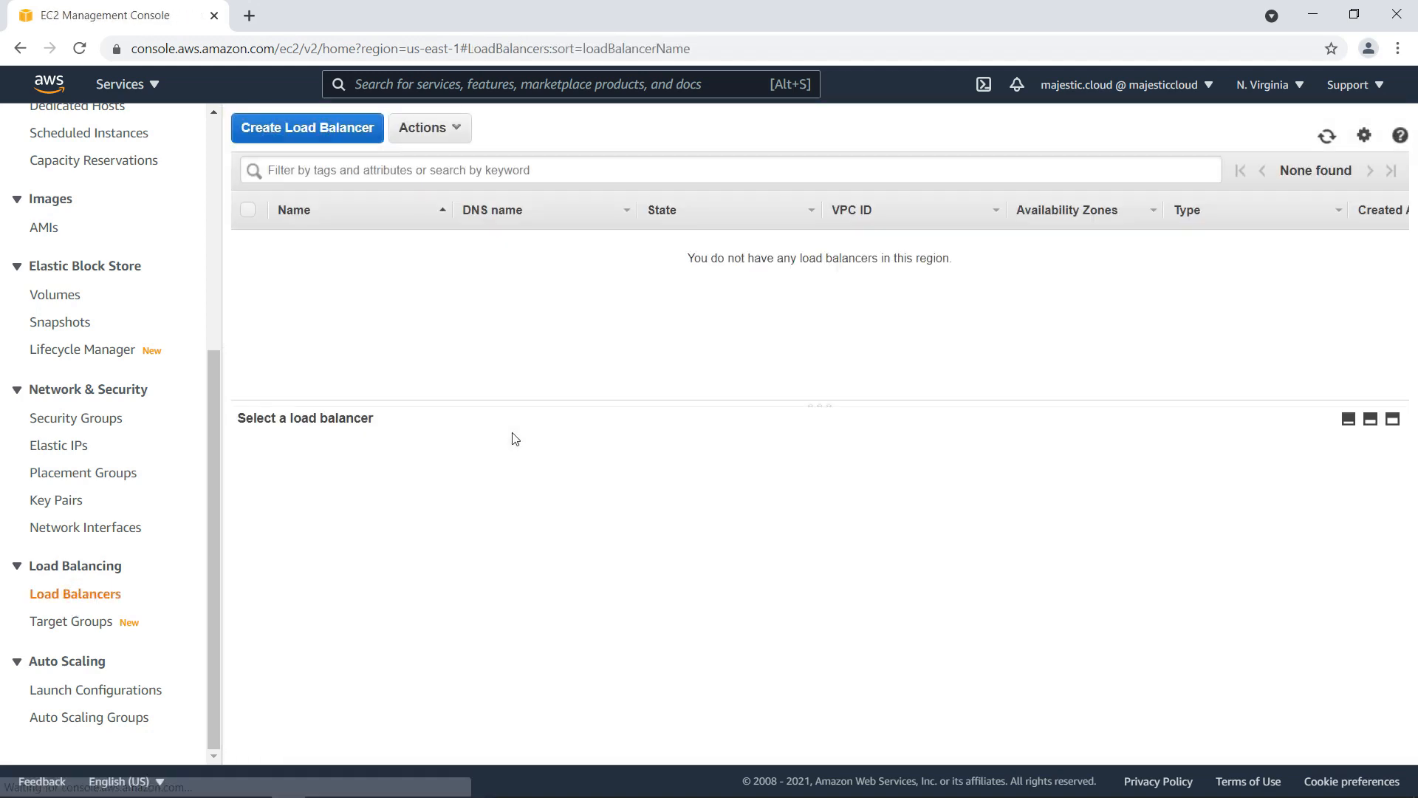
Start creating an internet-facing Application Load Balancer and name it MyAppALB.
{"action": "left_click", "coordinate": [303, 129]}
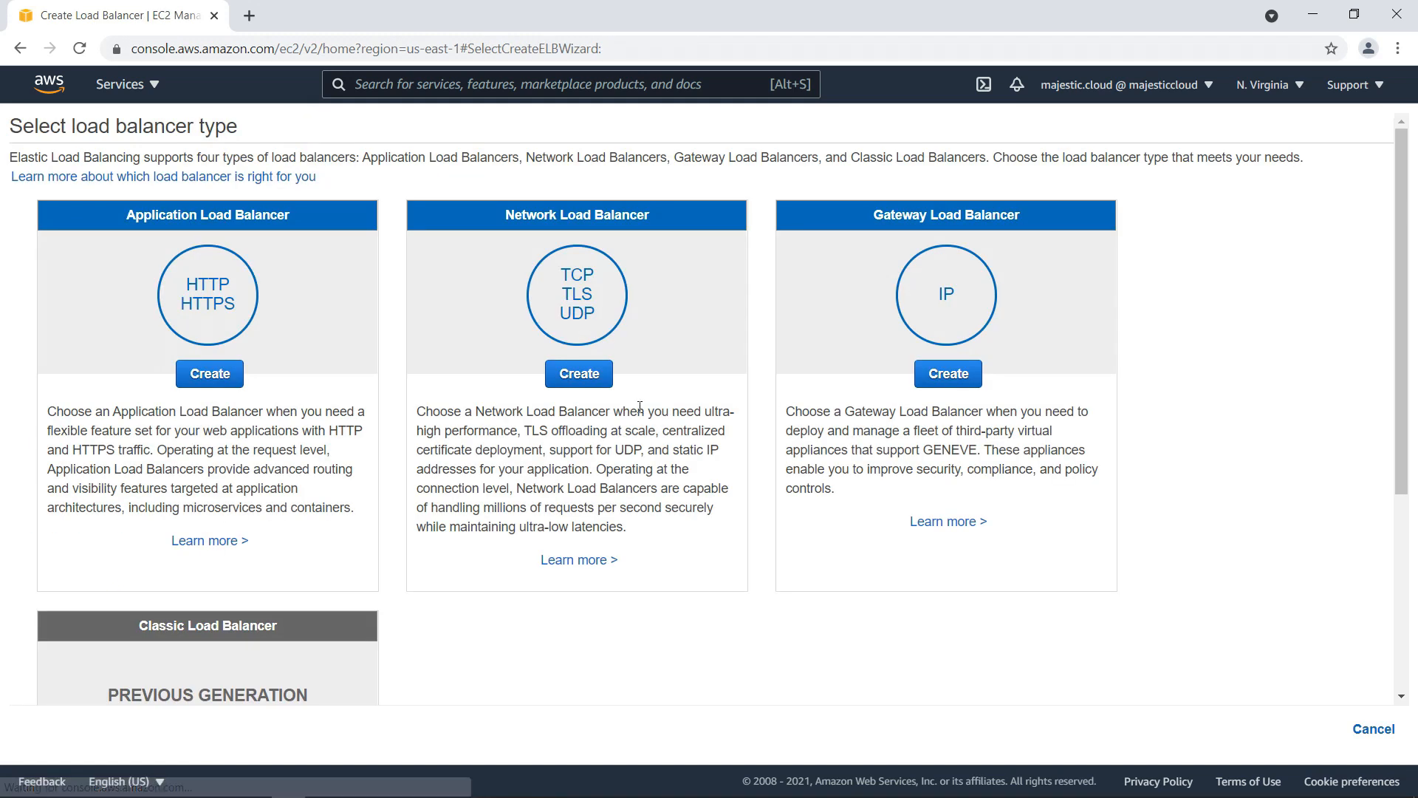
{"action": "left_click", "coordinate": [214, 384]}
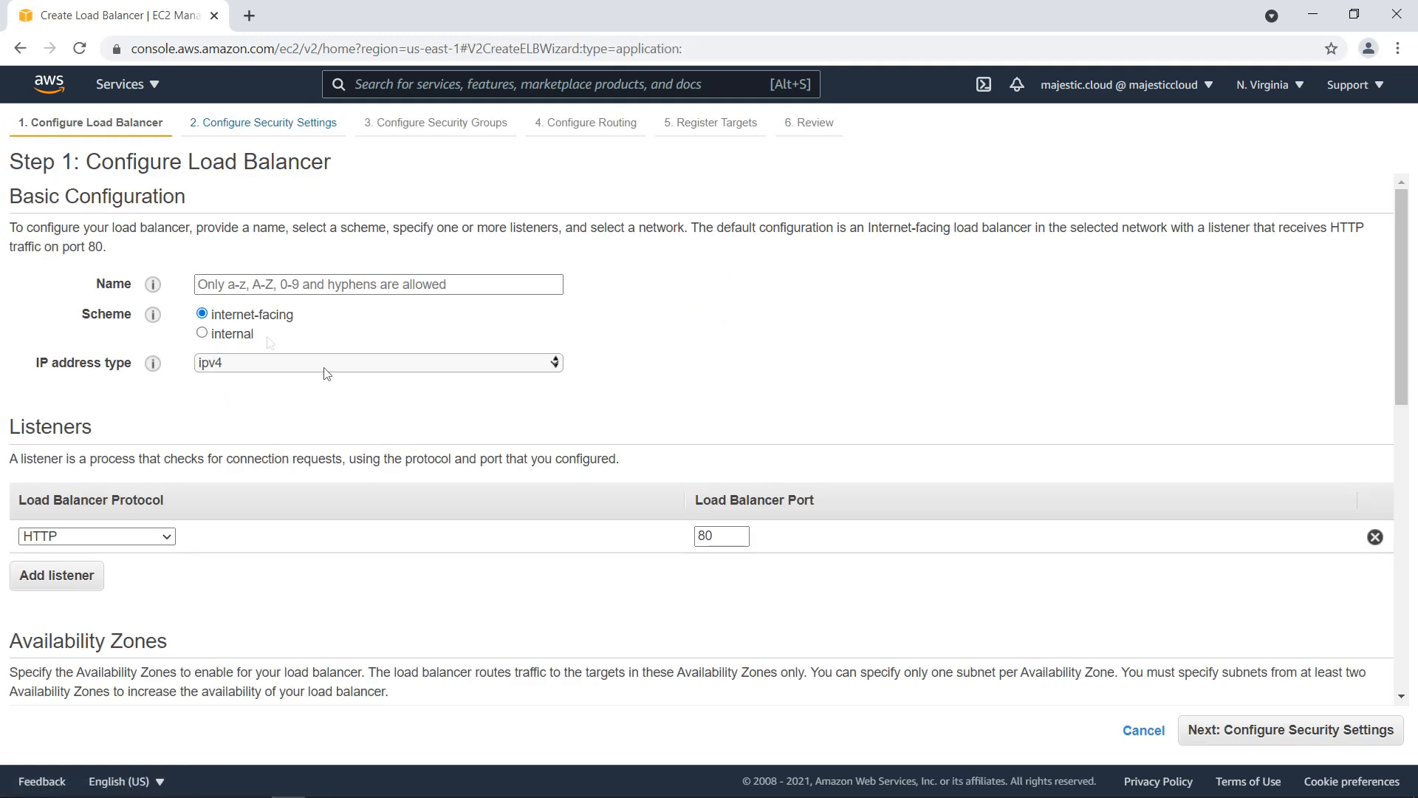
{"action": "left_click", "coordinate": [256, 277]}
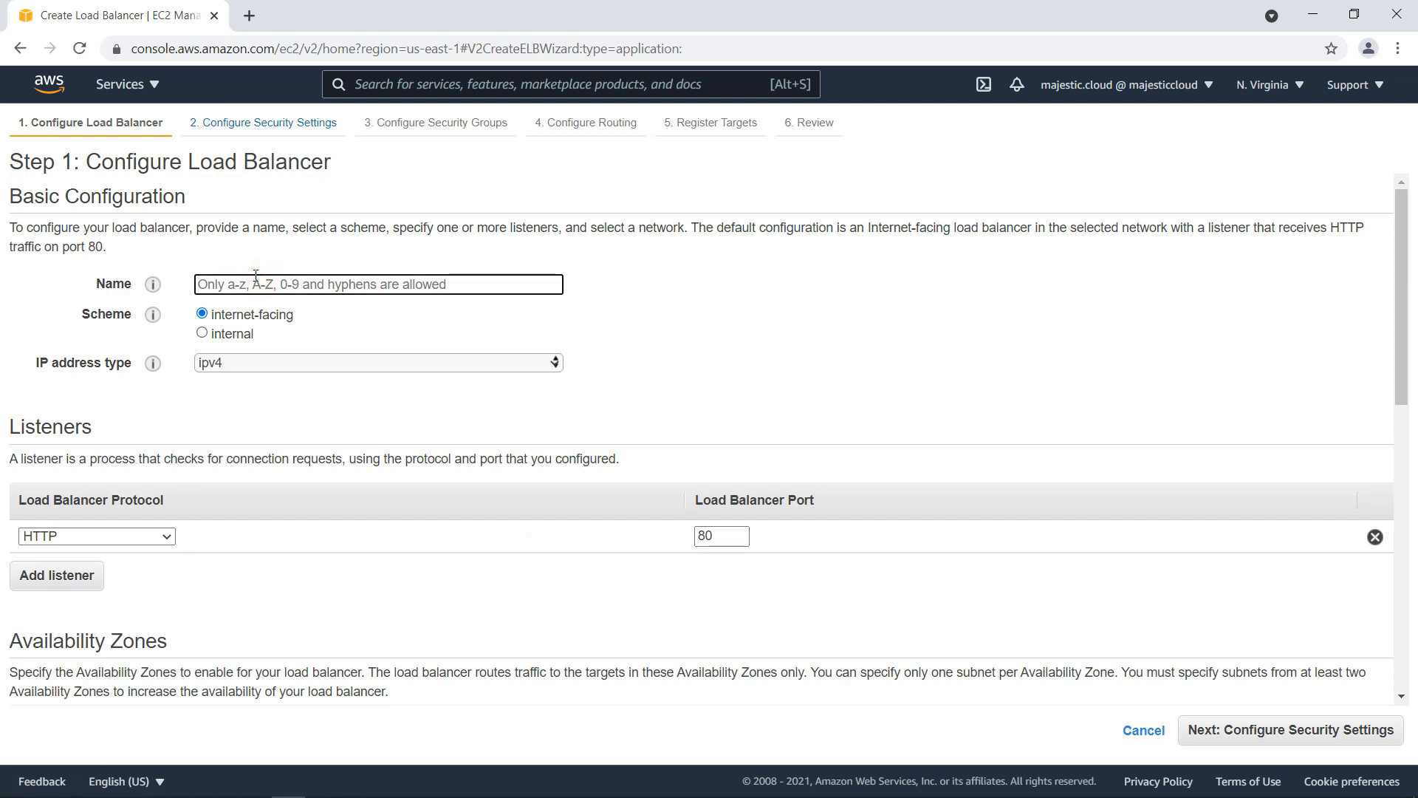
{"action": "type", "text": "My"}
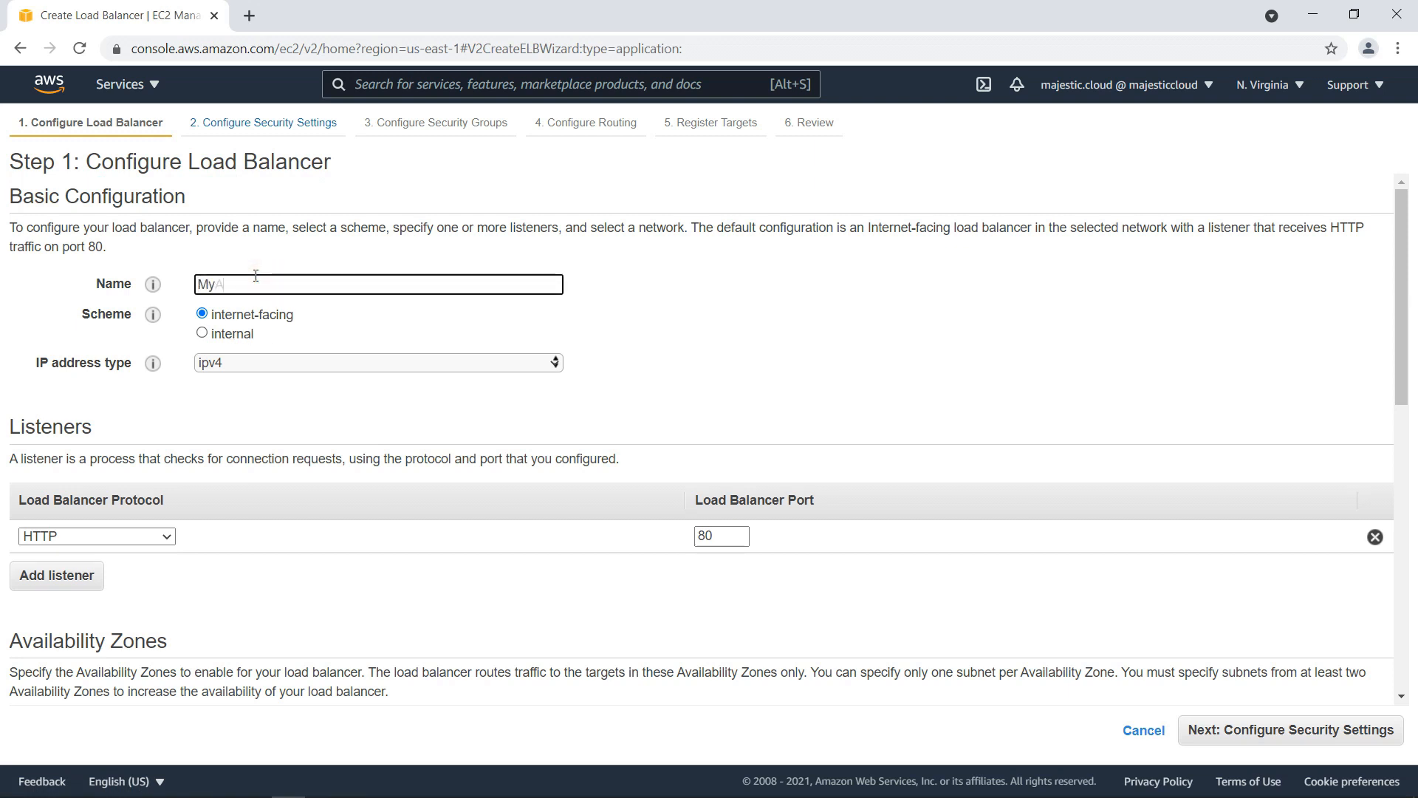
{"action": "type", "text": "AppALB"}
{"action": "left_click", "coordinate": [120, 411]}
Enable the us-east-1a and us-east-1b availability zones for the load balancer in the default VPC.
{"action": "scroll", "coordinate": [560, 489], "scroll_direction": "down", "scroll_amount": 4}
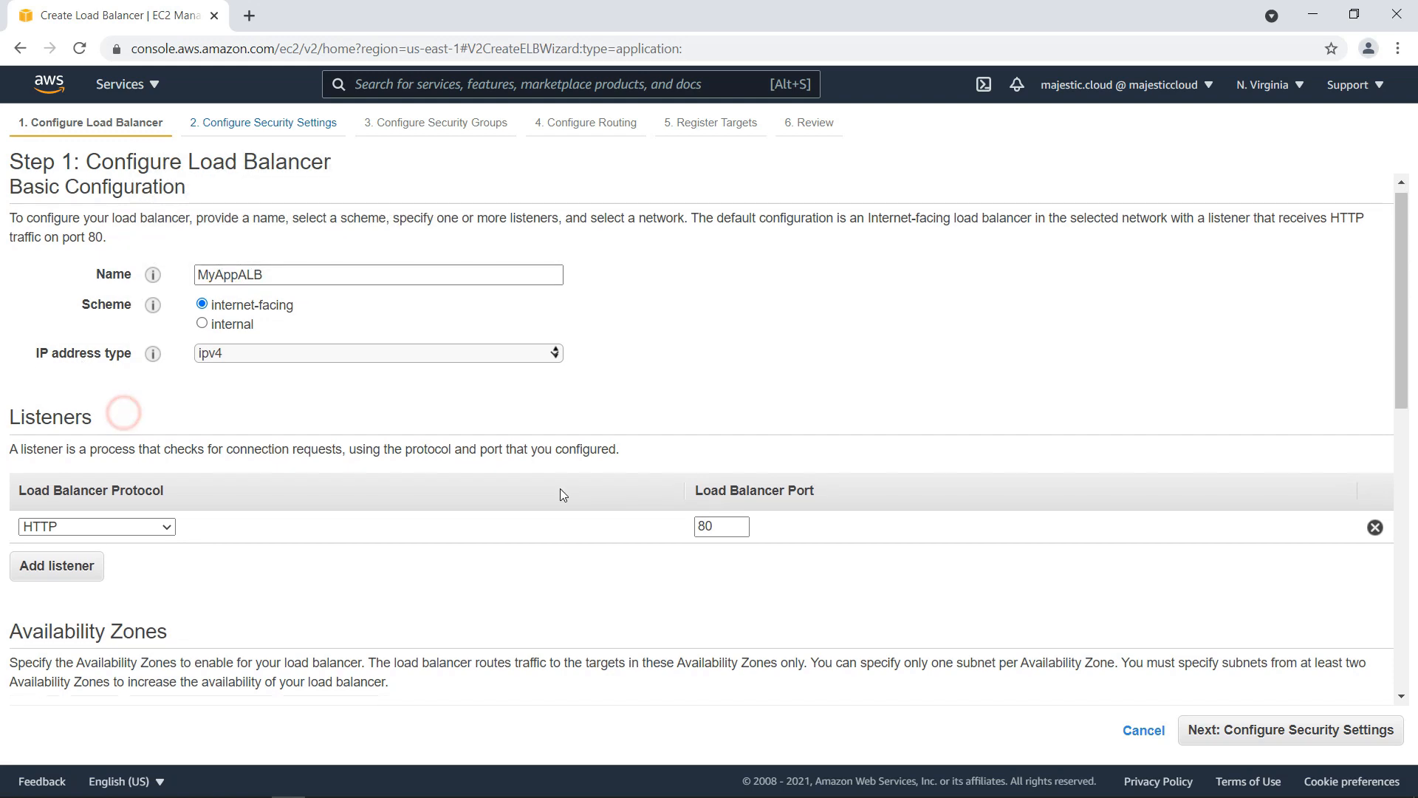
{"action": "scroll", "coordinate": [621, 348], "scroll_direction": "up", "scroll_amount": 2}
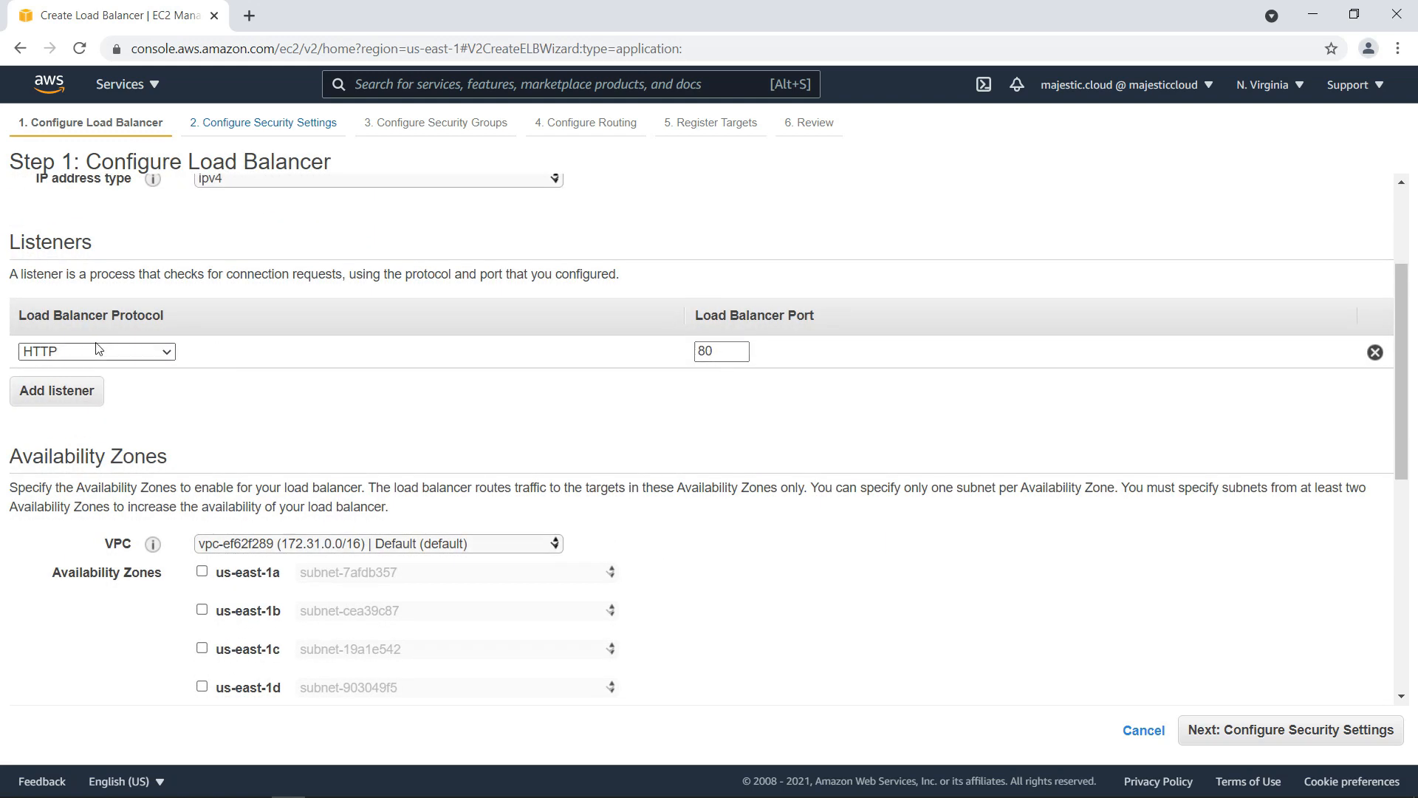
{"action": "scroll", "coordinate": [367, 399], "scroll_direction": "down", "scroll_amount": 1}
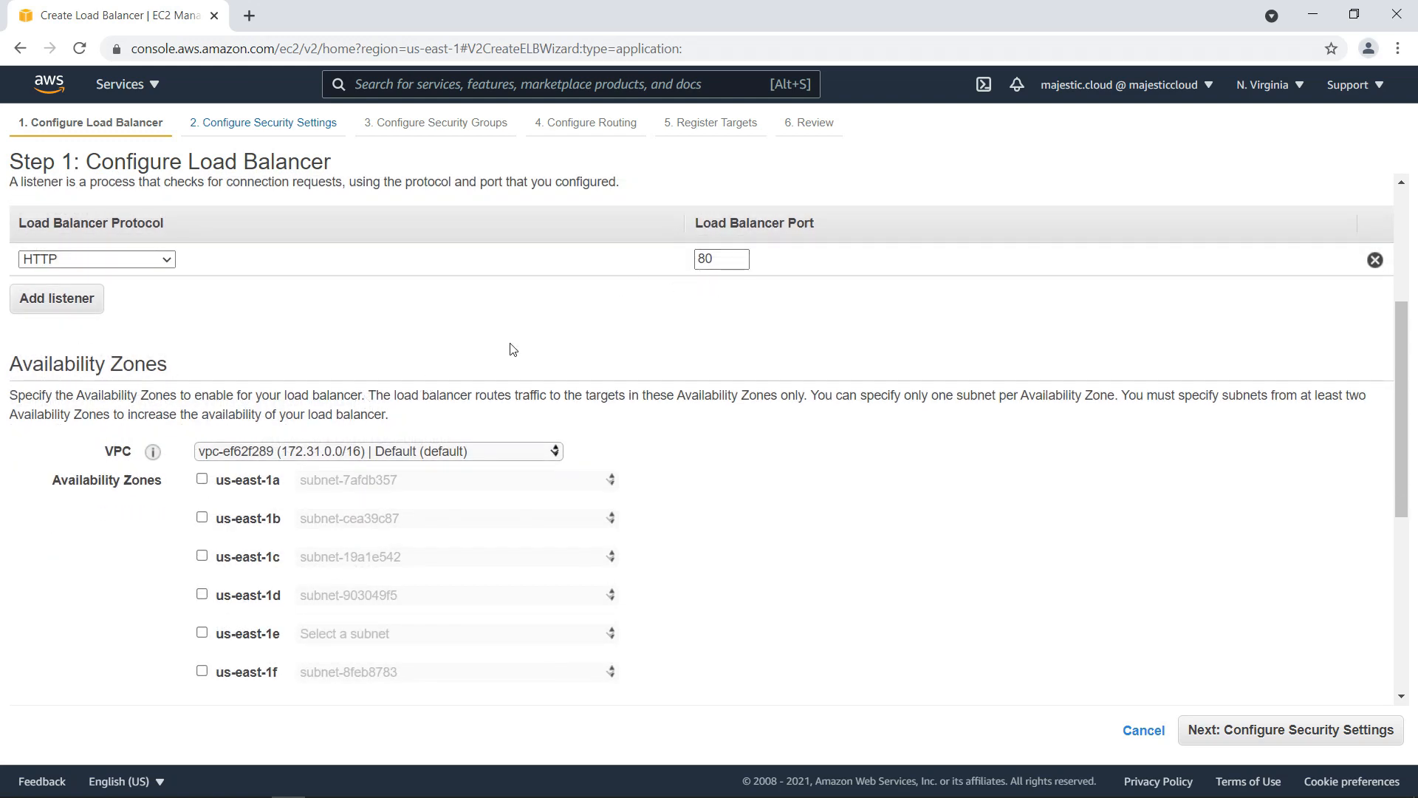
{"action": "scroll", "coordinate": [374, 344], "scroll_direction": "down", "scroll_amount": 2}
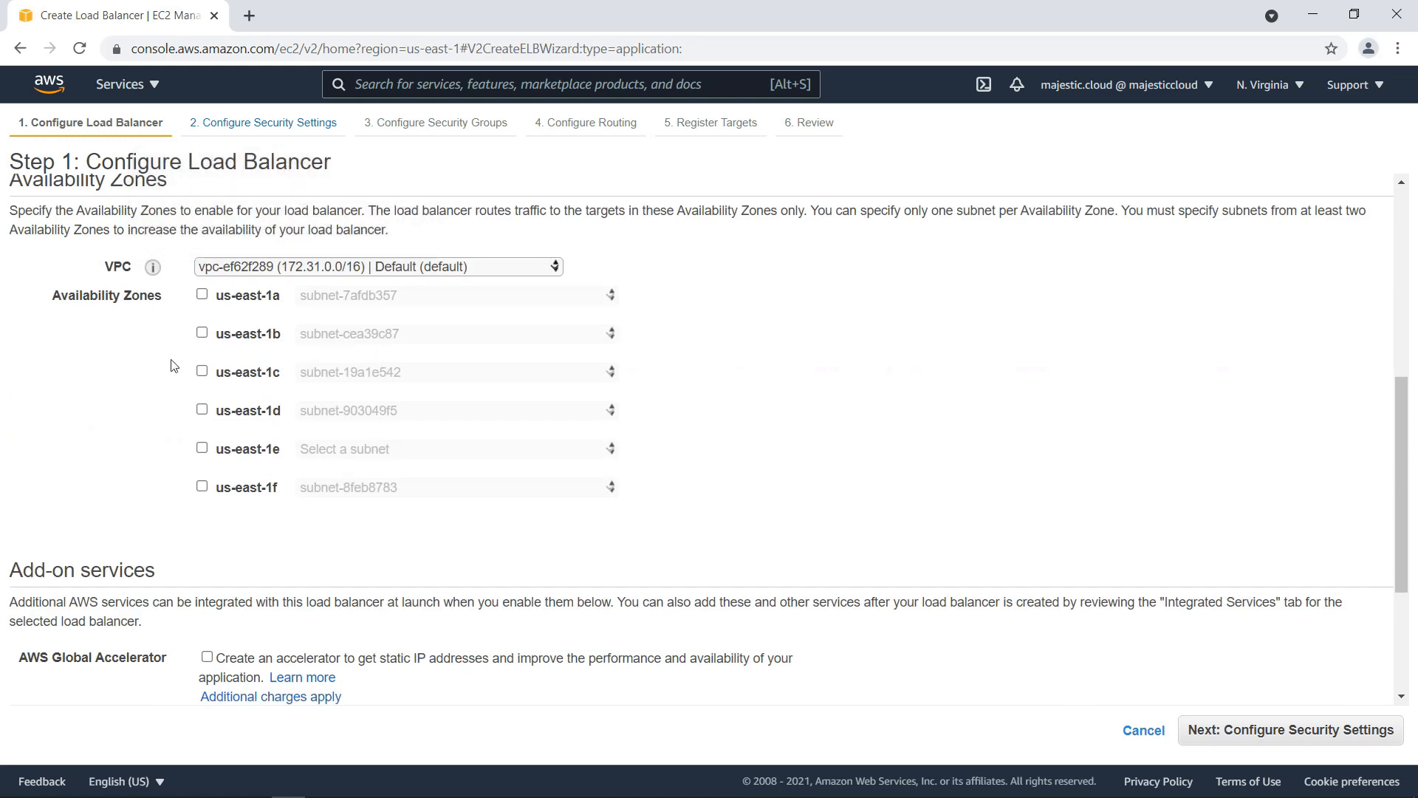
{"action": "scroll", "coordinate": [170, 364], "scroll_direction": "up", "scroll_amount": 1}
{"action": "left_click", "coordinate": [201, 387]}
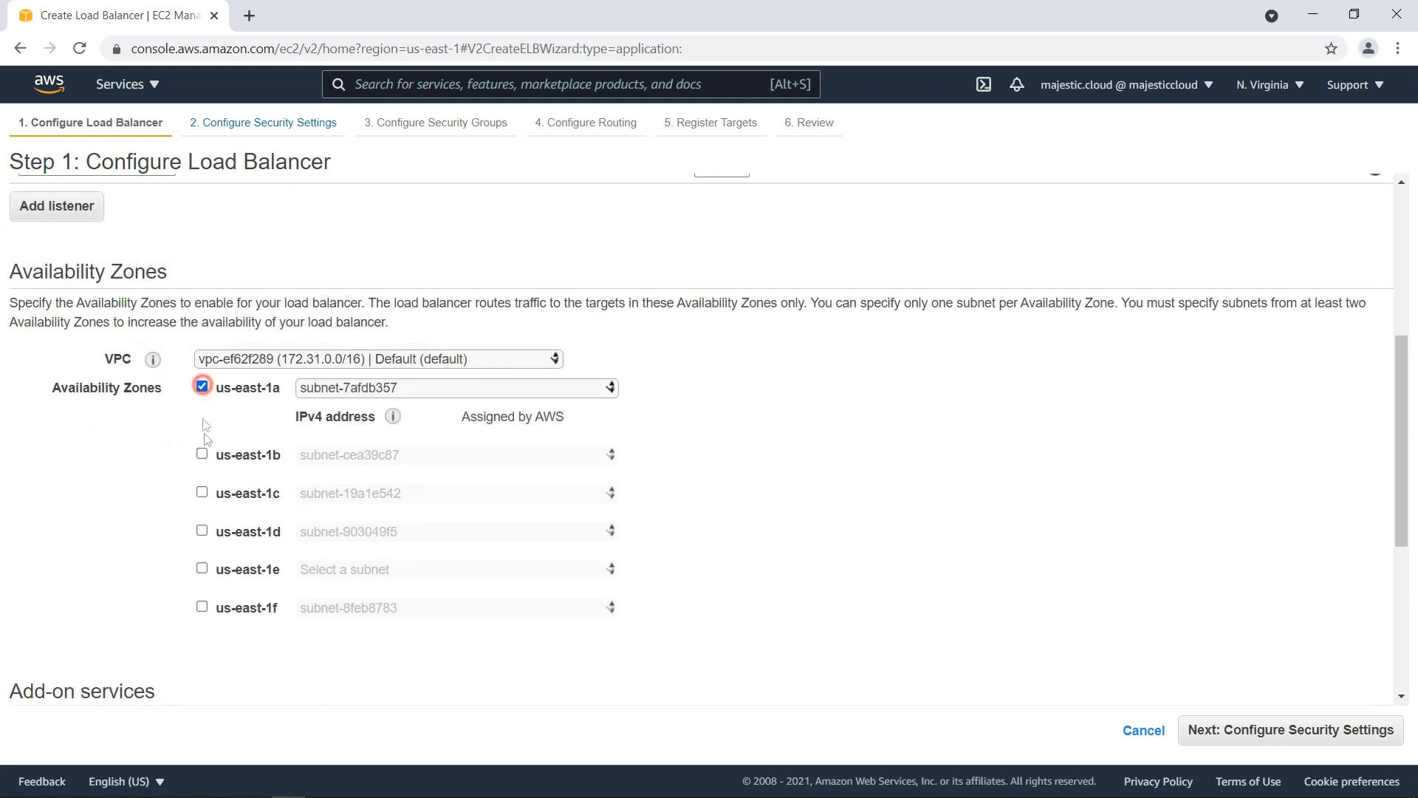
{"action": "left_click", "coordinate": [202, 454]}
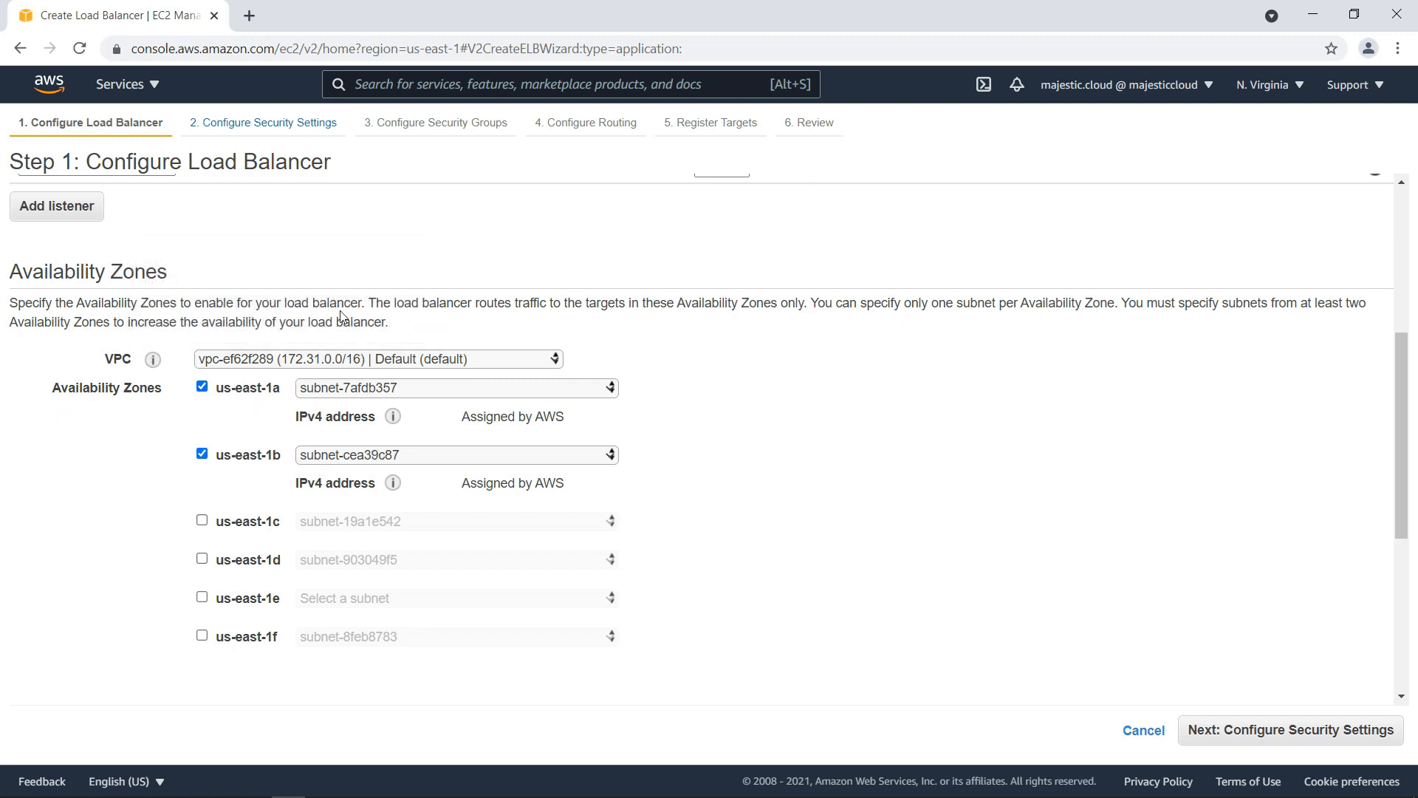
{"action": "scroll", "coordinate": [382, 394], "scroll_direction": "down", "scroll_amount": 1}
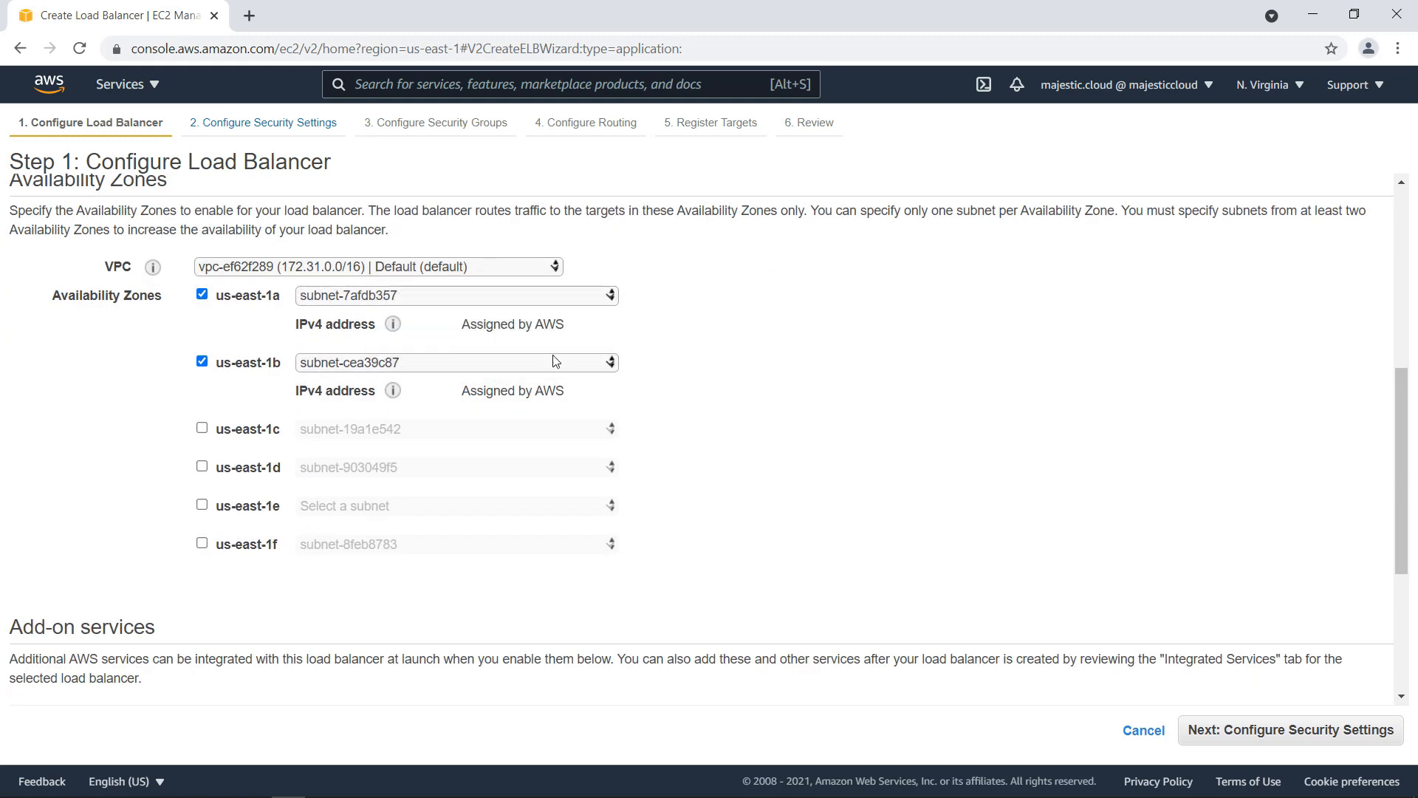
{"action": "scroll", "coordinate": [846, 435], "scroll_direction": "down", "scroll_amount": 3}
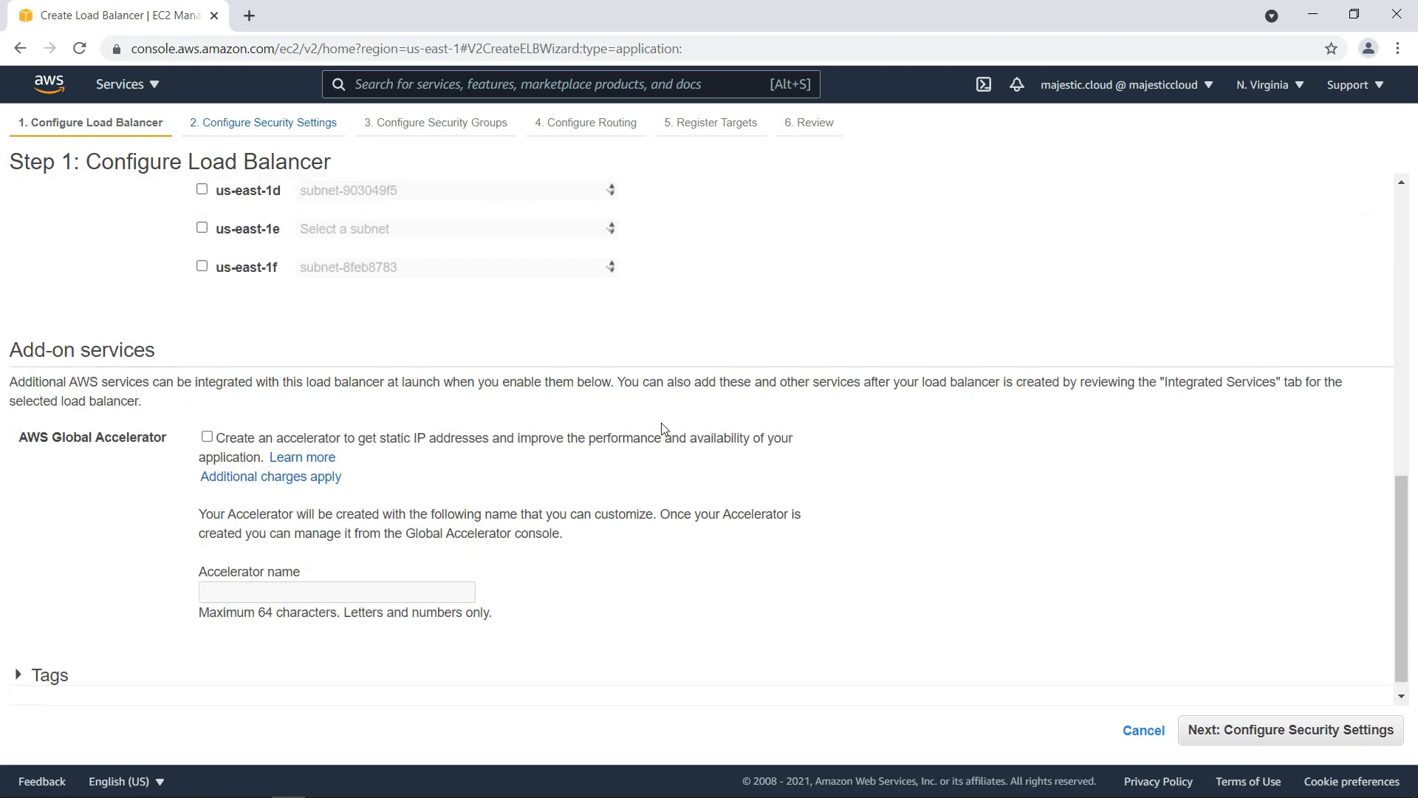
{"action": "scroll", "coordinate": [546, 417], "scroll_direction": "down", "scroll_amount": 1}
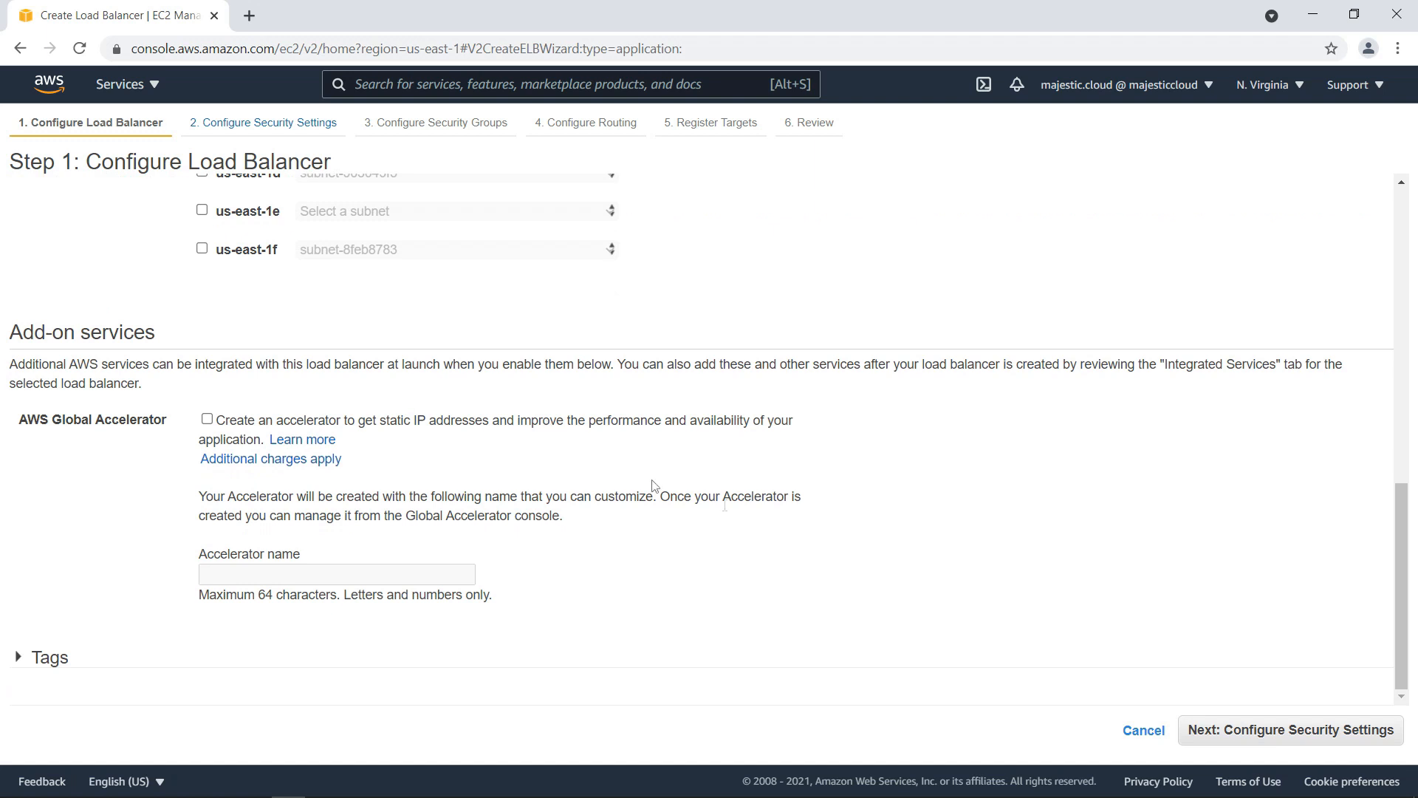
Continue without a secure listener and keep the existing default VPC security group for the load balancer.
{"action": "left_click", "coordinate": [1267, 729]}
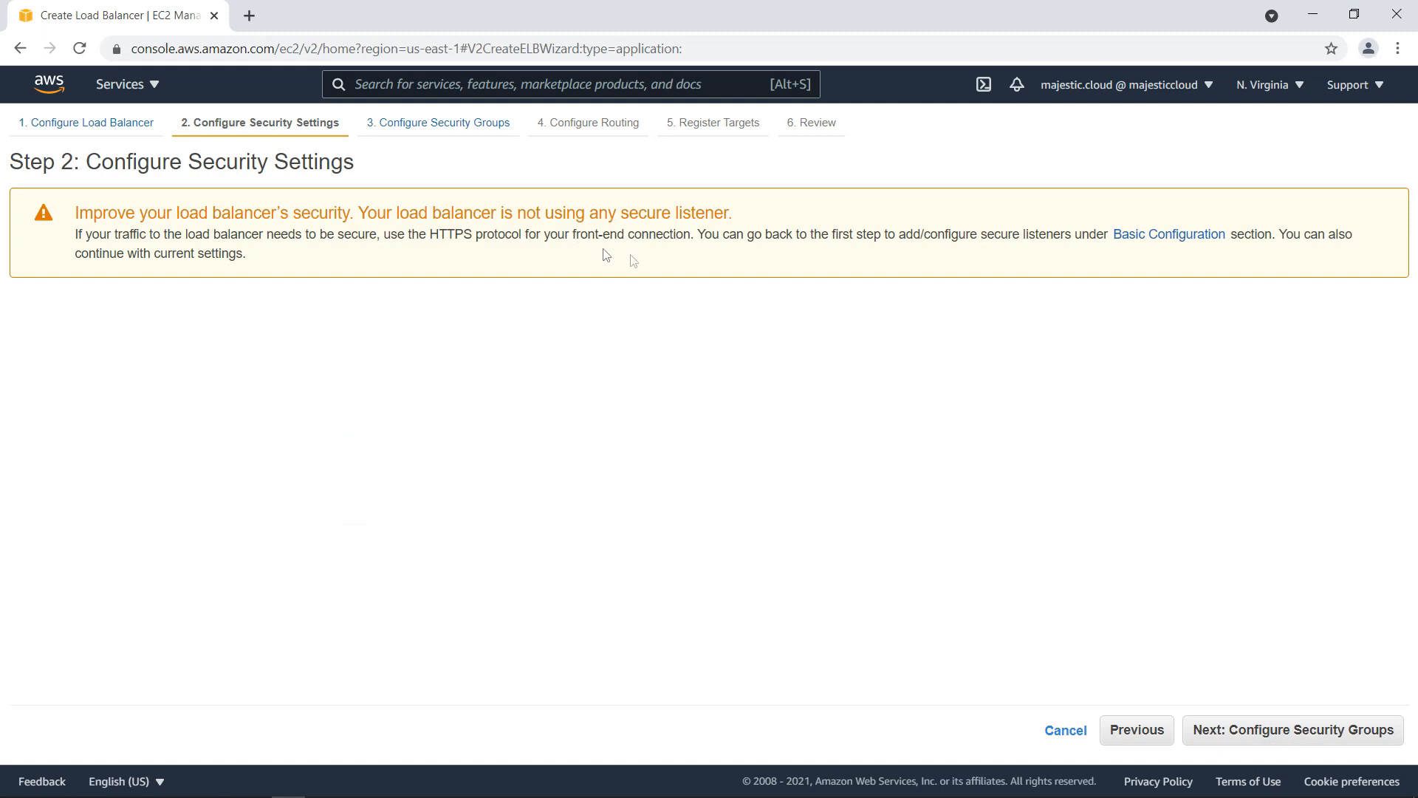
{"action": "left_click", "coordinate": [1276, 731]}
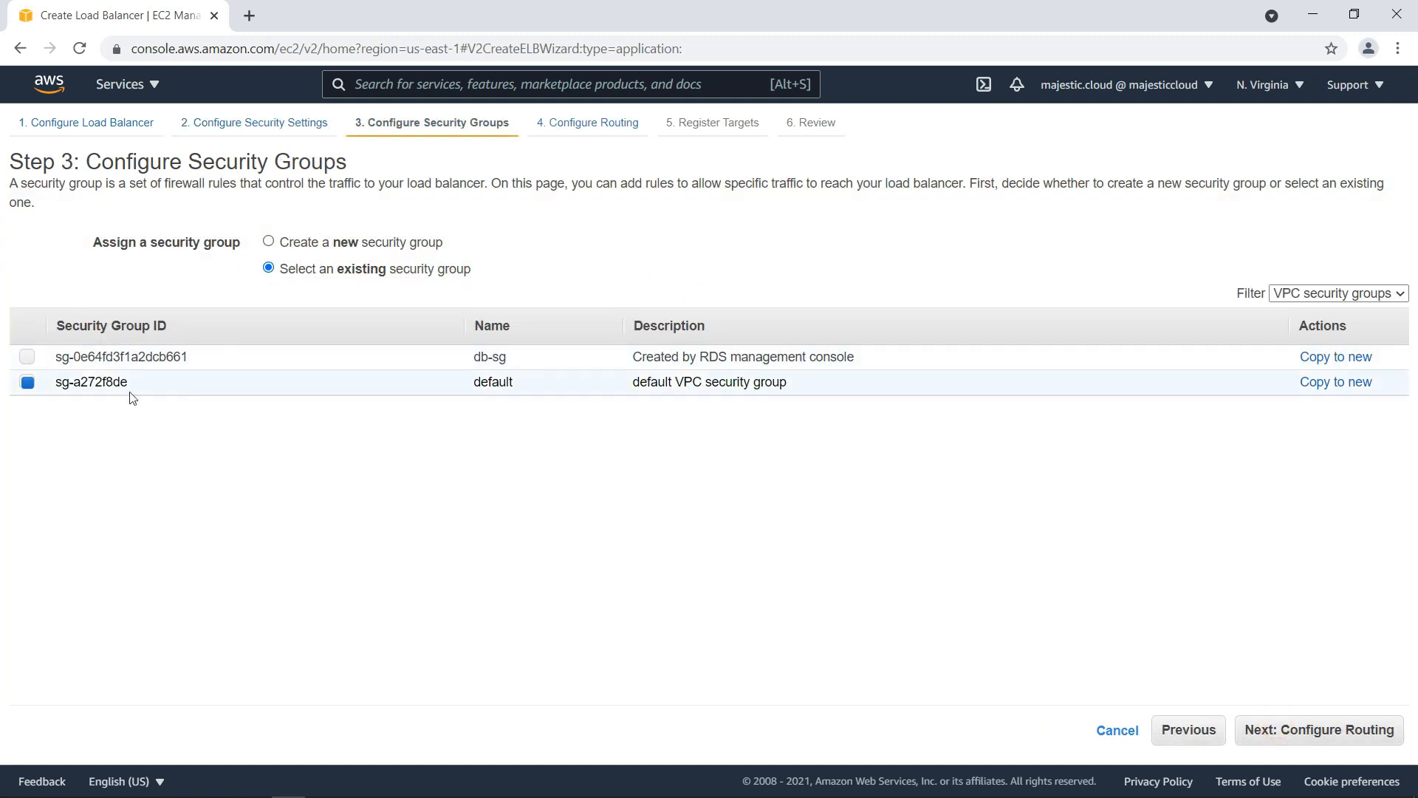
{"action": "left_click", "coordinate": [476, 382]}
{"action": "left_click", "coordinate": [1304, 734]}
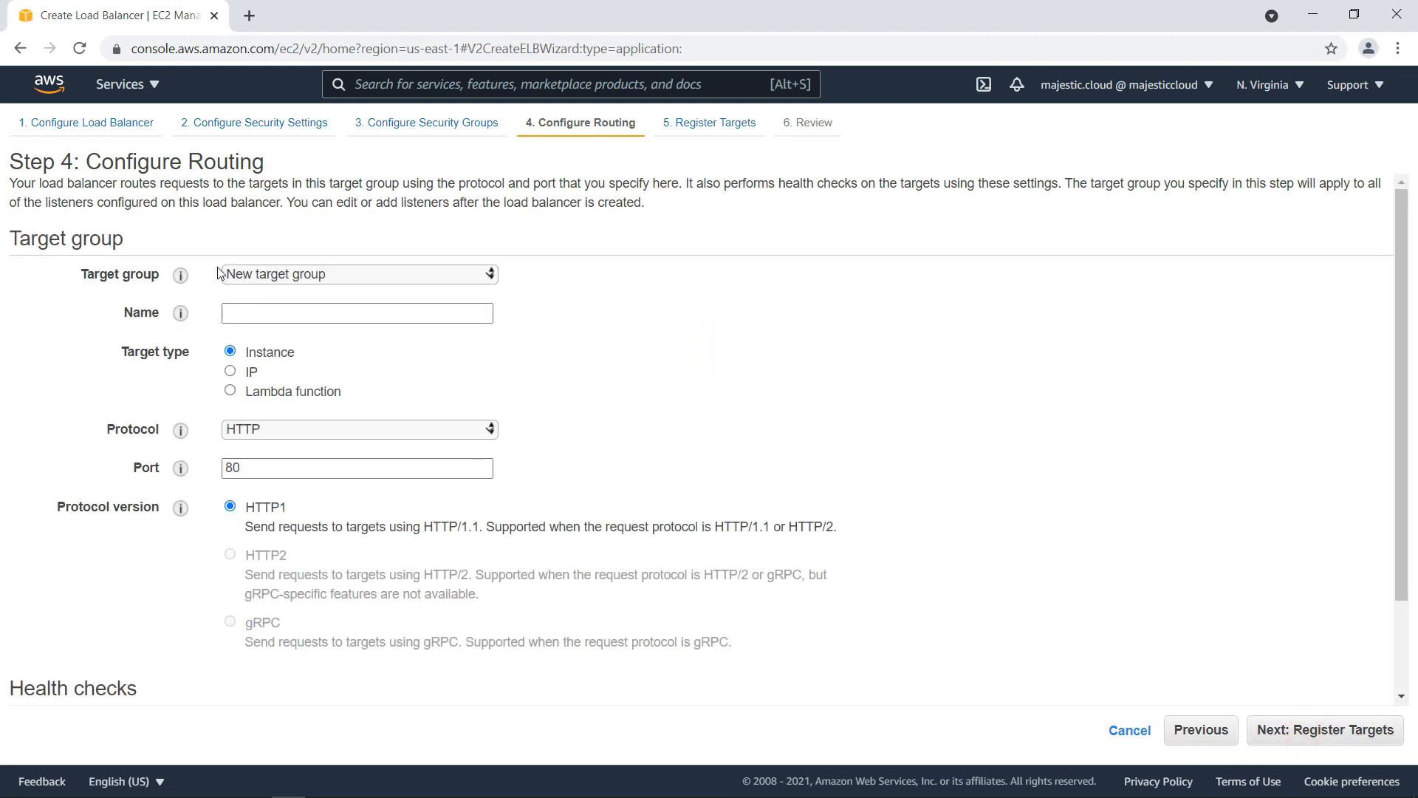
Name the new target group MyAppTG, keeping the Instance target type and HTTP on port 80.
{"action": "left_click", "coordinate": [239, 311]}
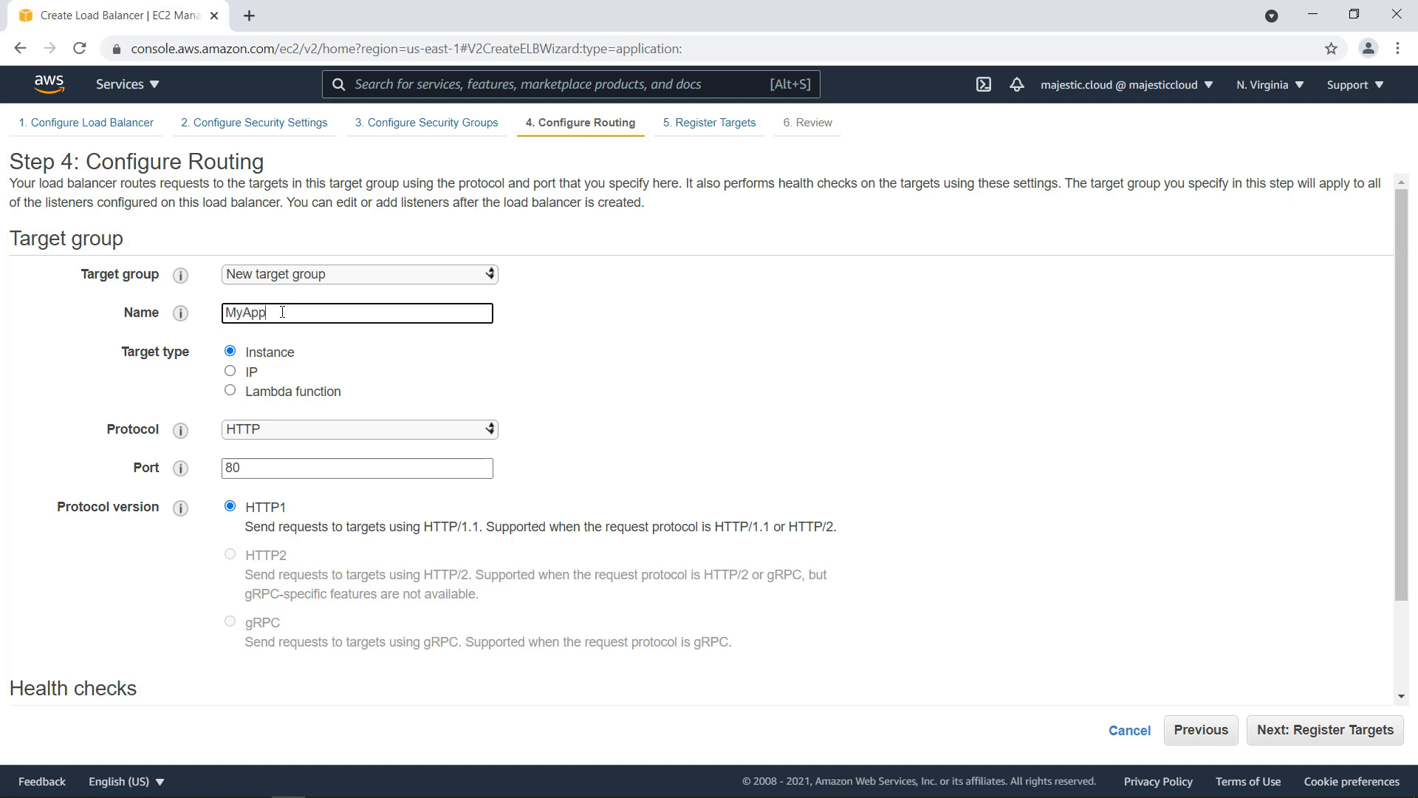
{"action": "key", "text": "Tab"}
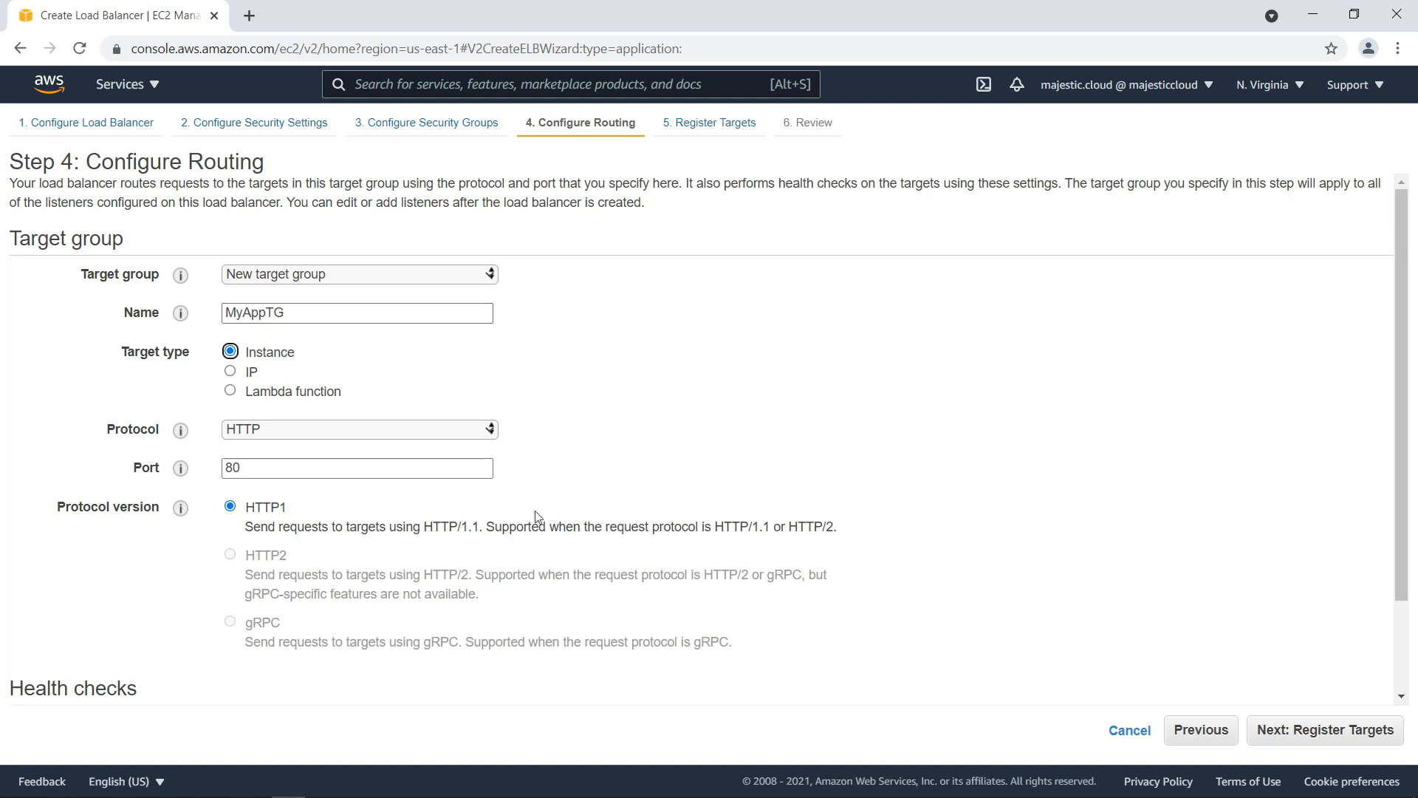
{"action": "scroll", "coordinate": [536, 517], "scroll_direction": "down", "scroll_amount": 1}
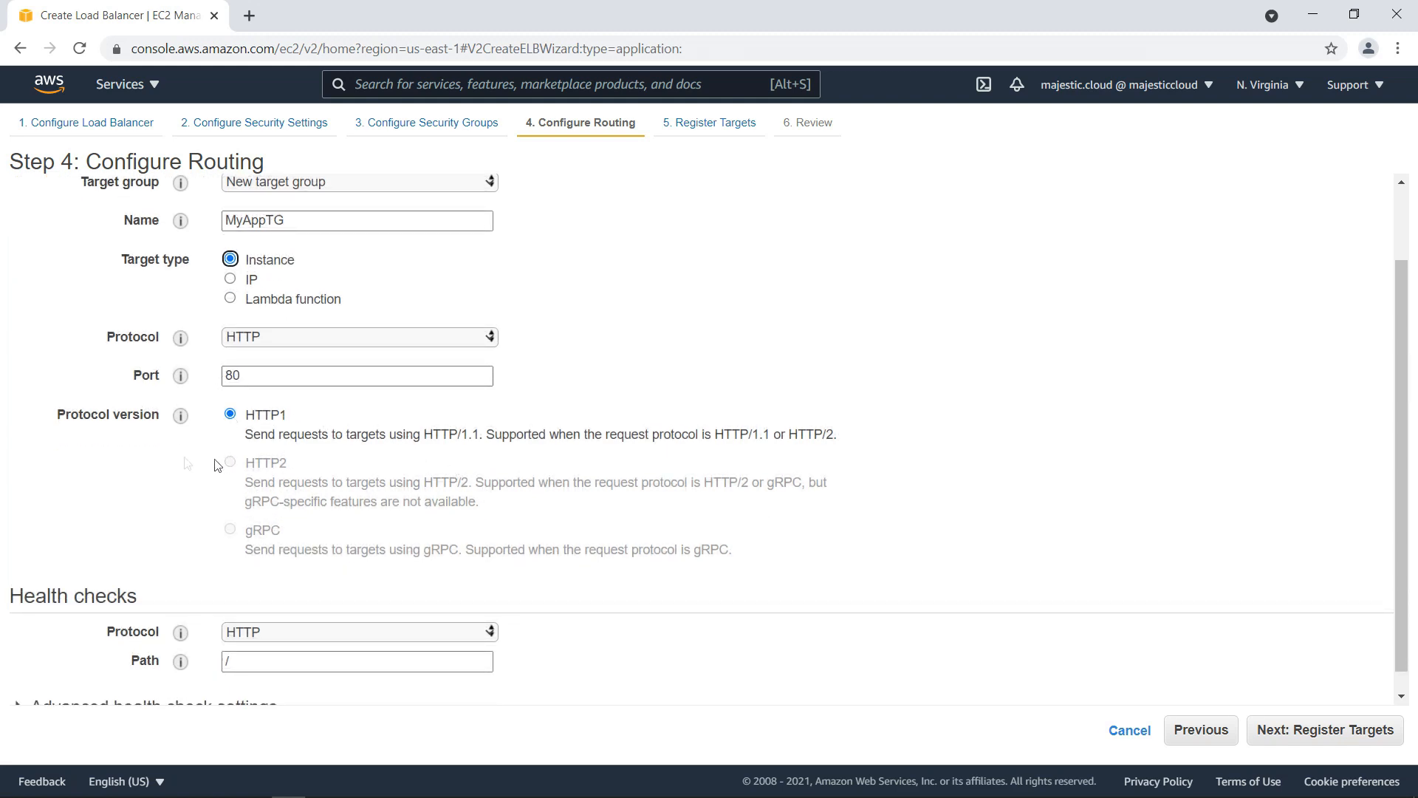
Set the target group's health check path to /index.html and its healthy threshold to 2, and proceed to target registration.
{"action": "scroll", "coordinate": [178, 460], "scroll_direction": "down", "scroll_amount": 1}
{"action": "left_click", "coordinate": [104, 684]}
{"action": "scroll", "coordinate": [148, 563], "scroll_direction": "down", "scroll_amount": 2}
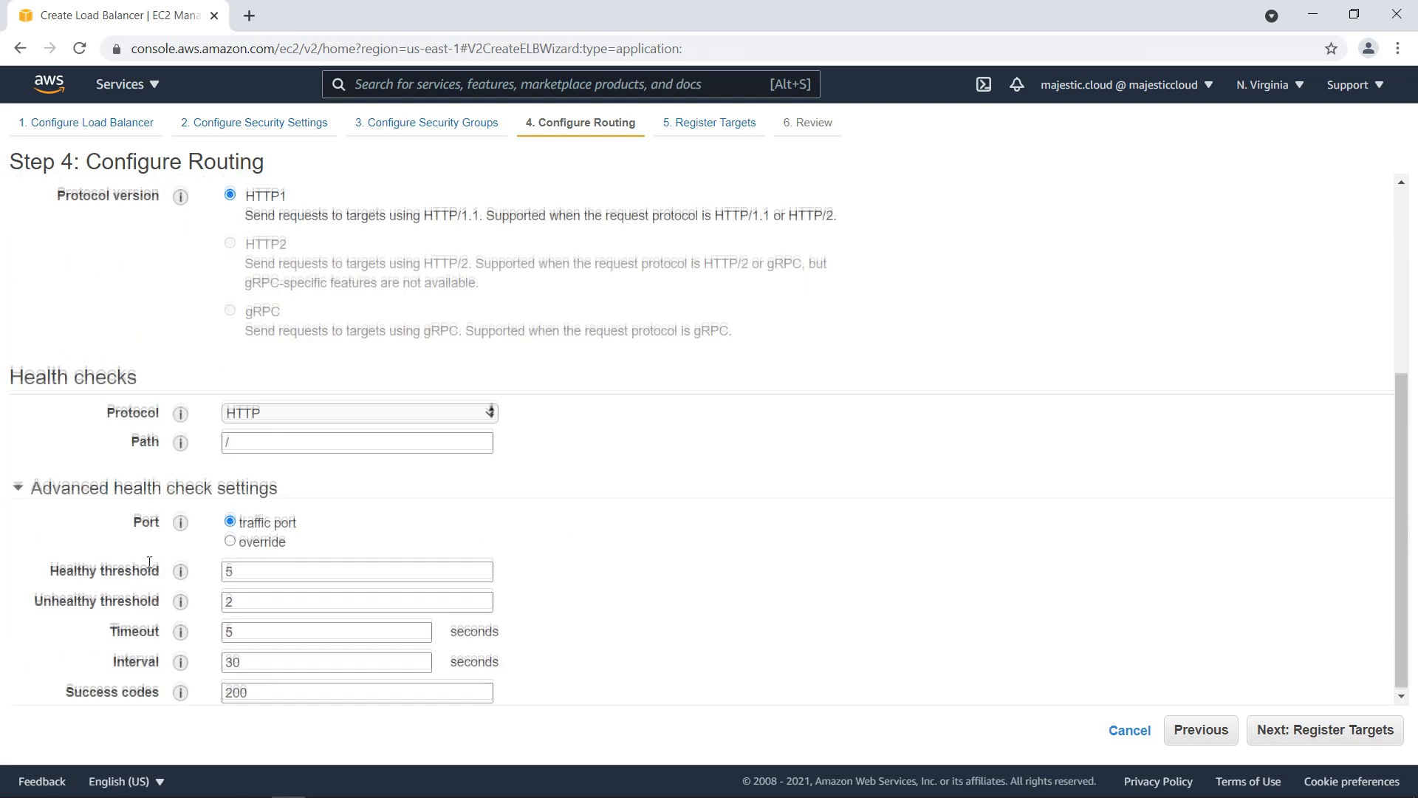
{"action": "left_click", "coordinate": [270, 439]}
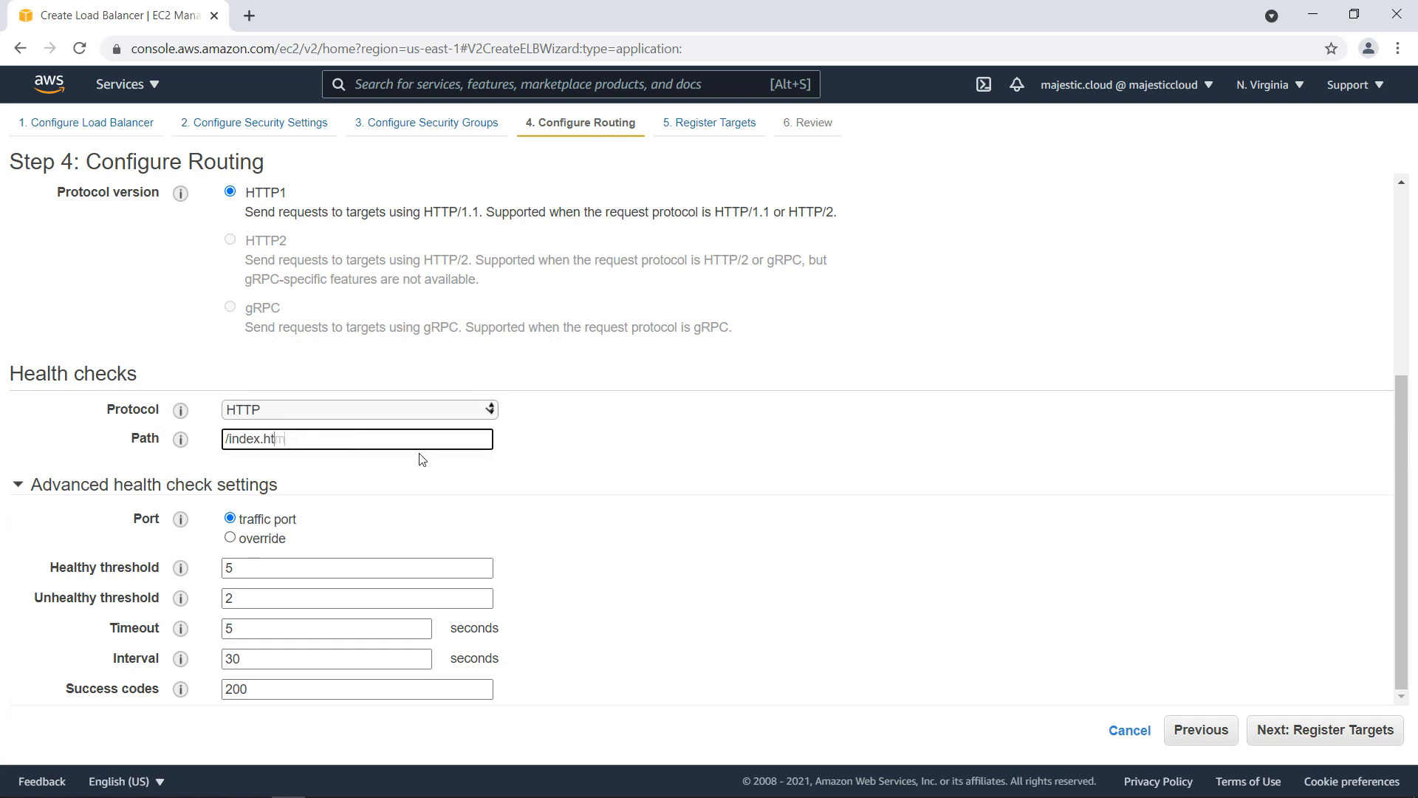
{"action": "left_click", "coordinate": [261, 570]}
{"action": "left_click_drag", "start_coordinate": [261, 570], "coordinate": [157, 563]}
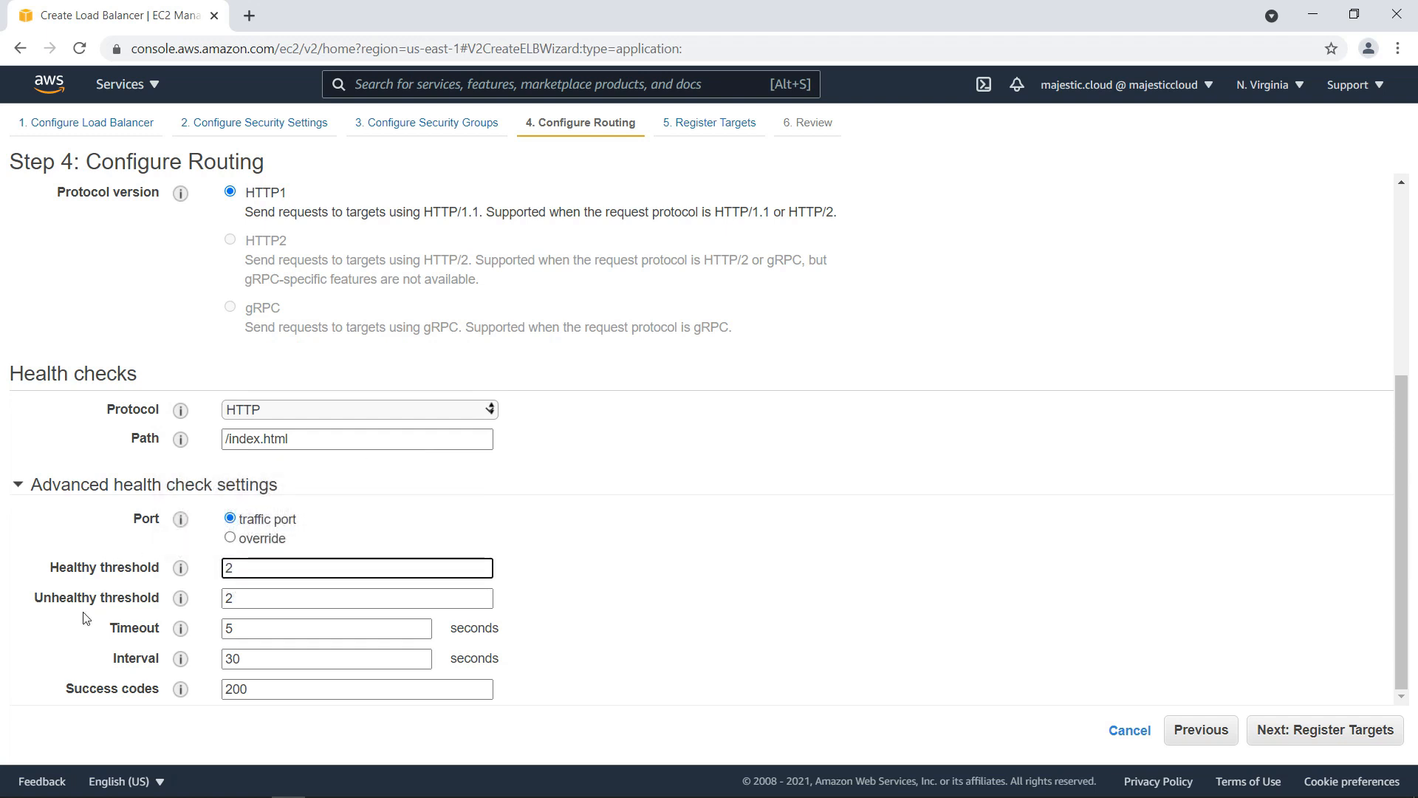
{"action": "mouse_move", "coordinate": [179, 578]}
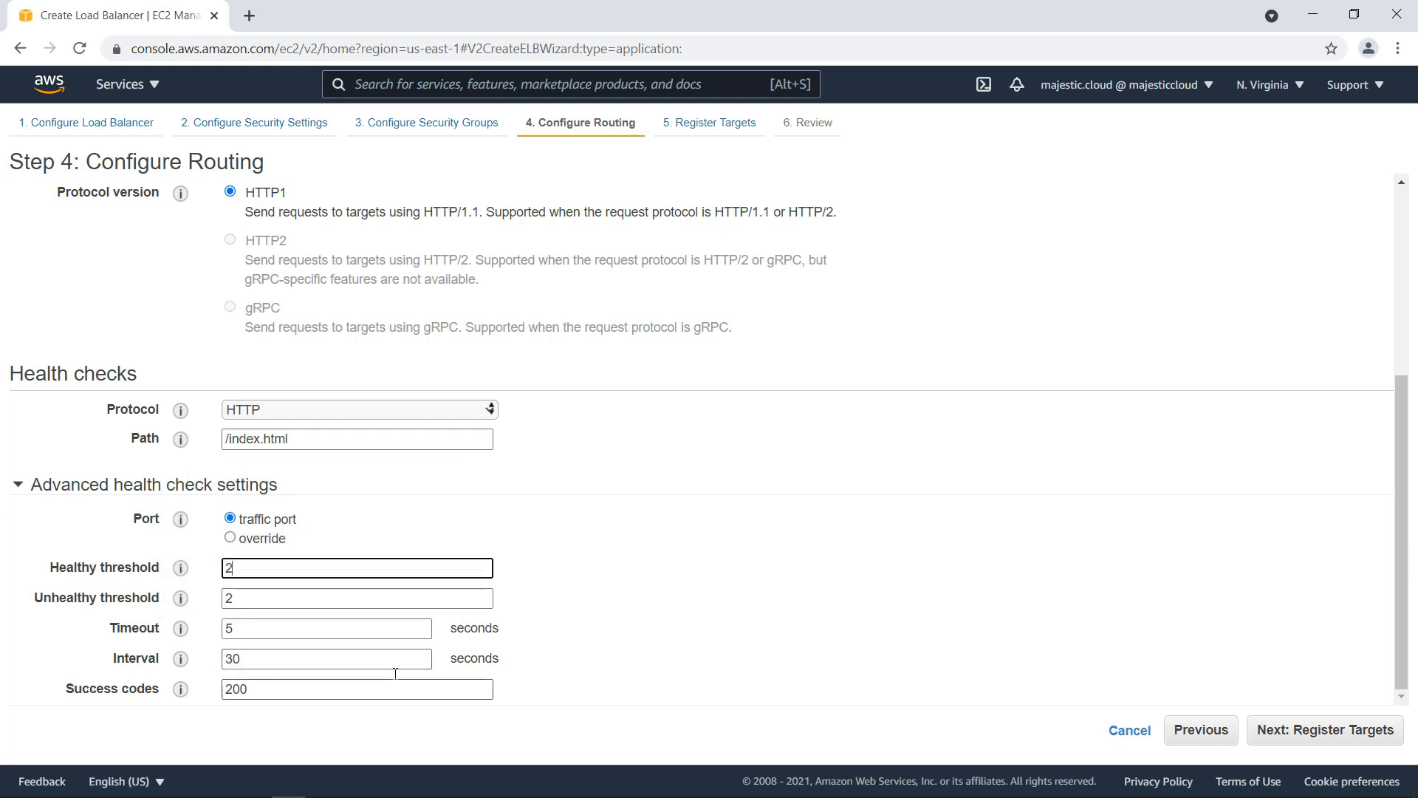
{"action": "left_click", "coordinate": [1306, 740]}
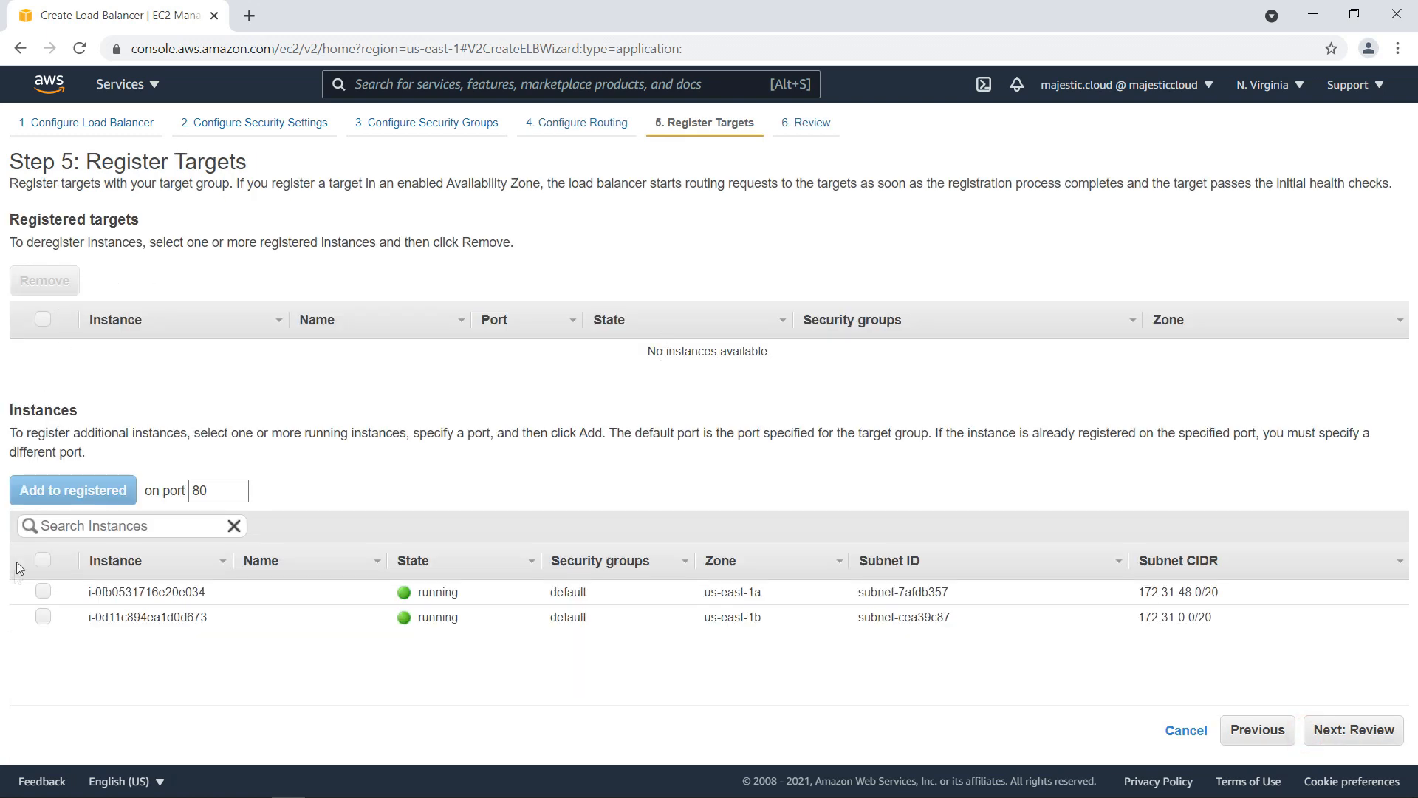
Register both running instances, in us-east-1a and us-east-1b, as targets on port 80.
{"action": "left_click", "coordinate": [43, 591]}
{"action": "left_click", "coordinate": [43, 616]}
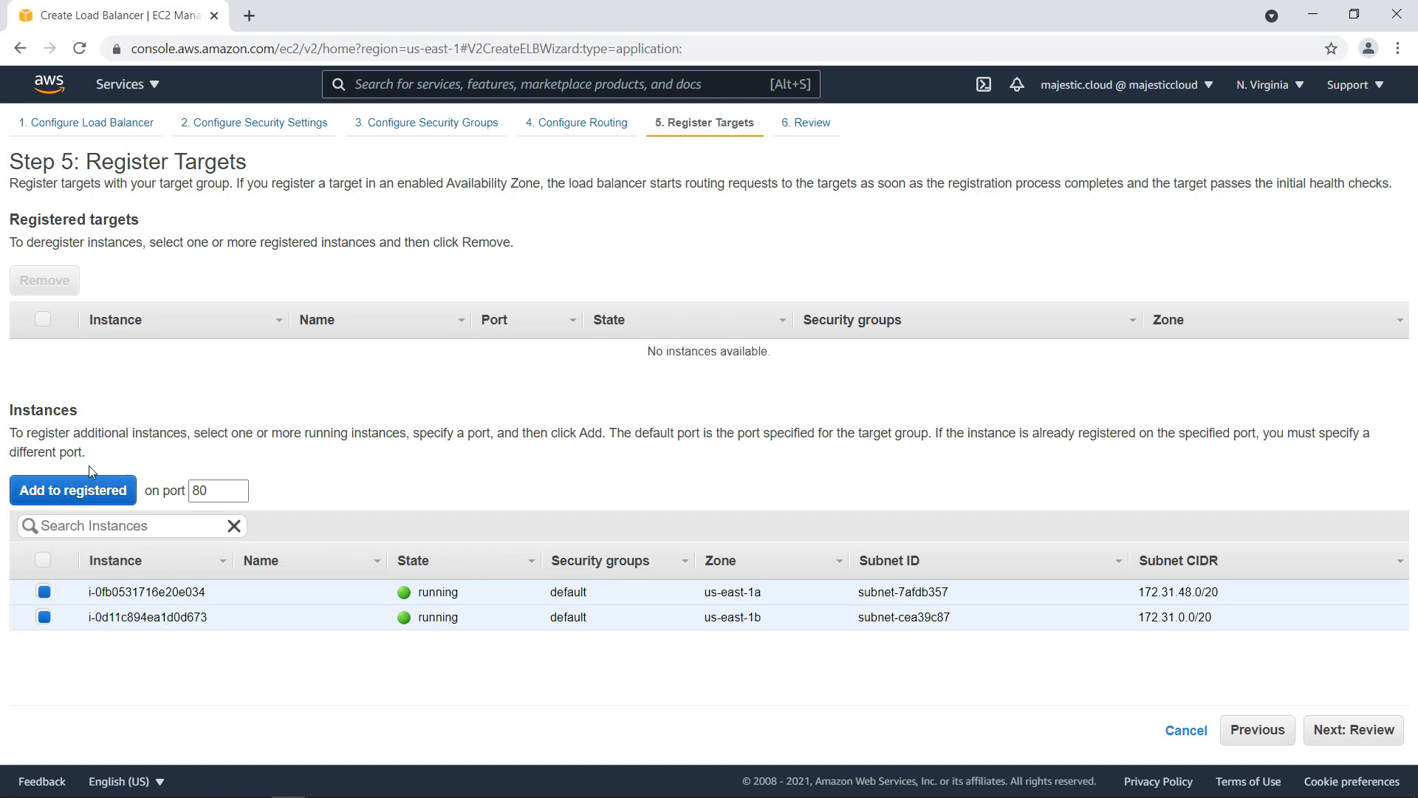
{"action": "left_click", "coordinate": [61, 491]}
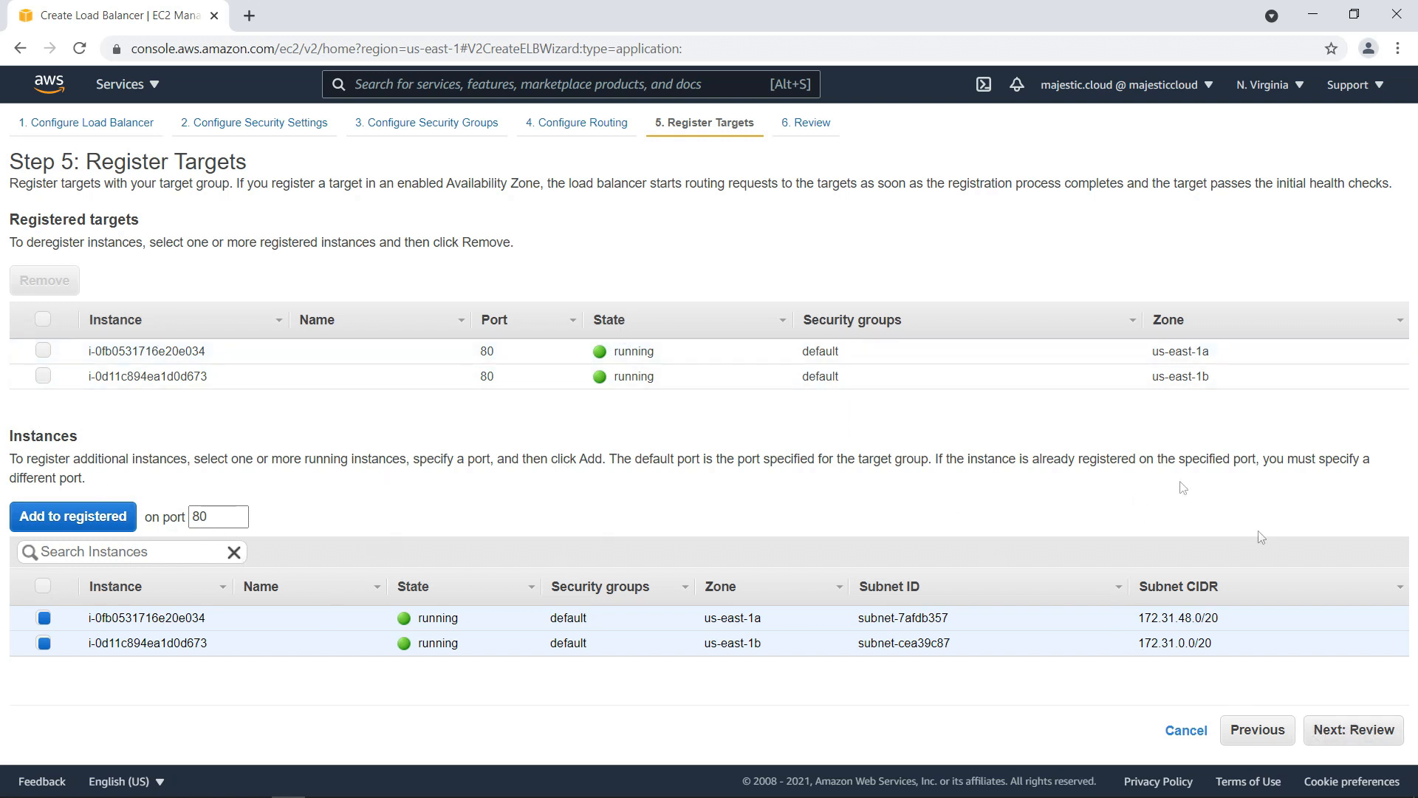
Review the load balancer configuration, create it and return to the load balancers list.
{"action": "left_click", "coordinate": [1344, 729]}
{"action": "scroll", "coordinate": [657, 434], "scroll_direction": "down", "scroll_amount": 3}
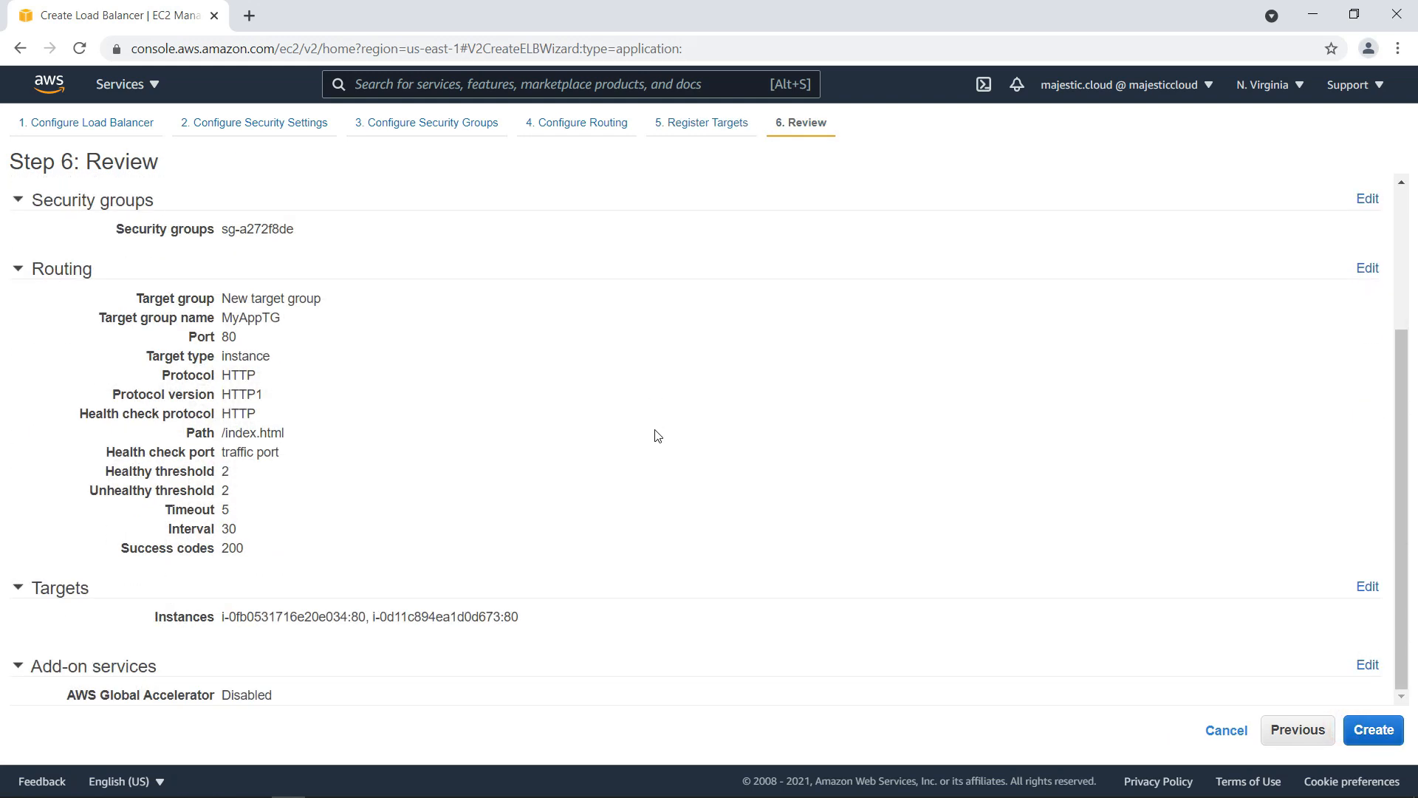
{"action": "left_click", "coordinate": [1373, 729]}
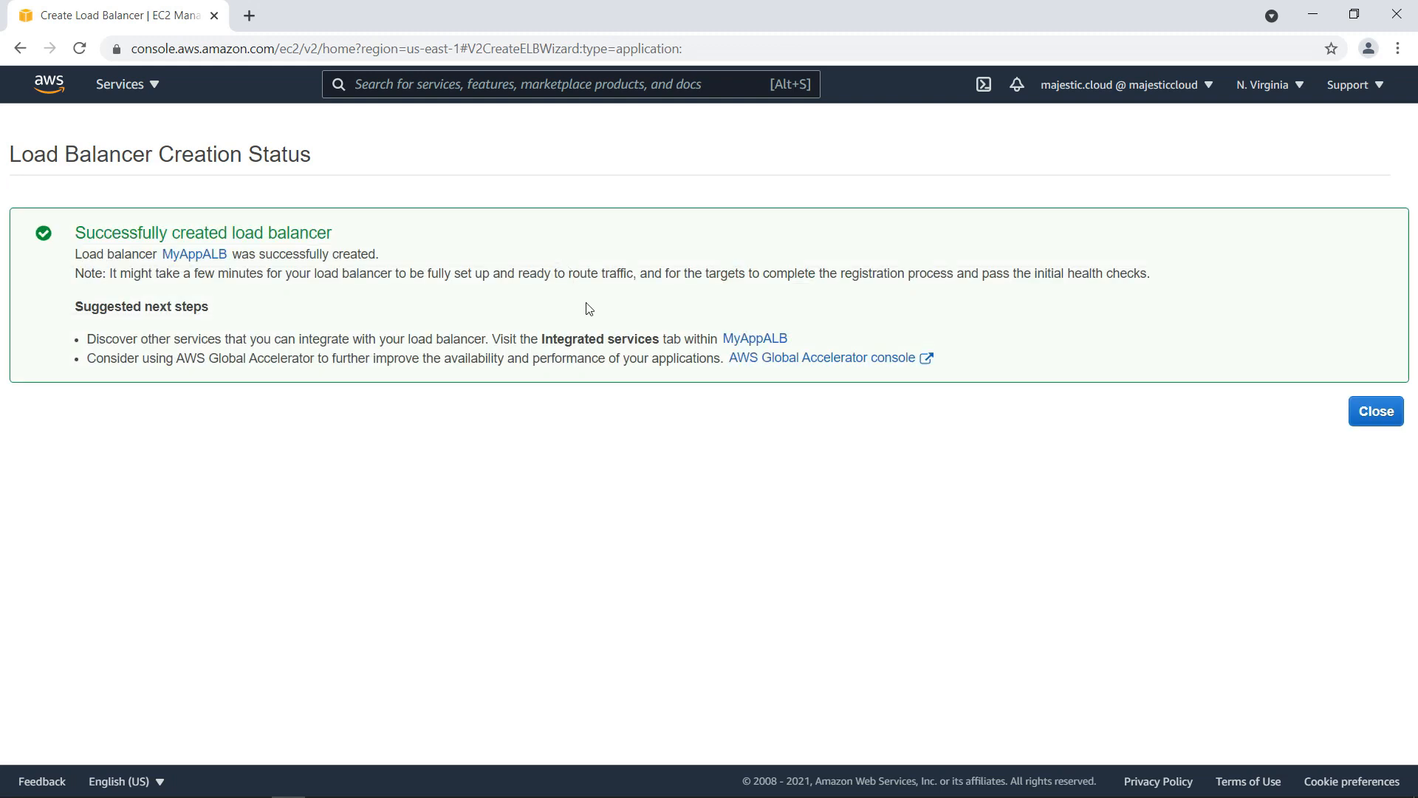
{"action": "left_click", "coordinate": [1376, 411]}
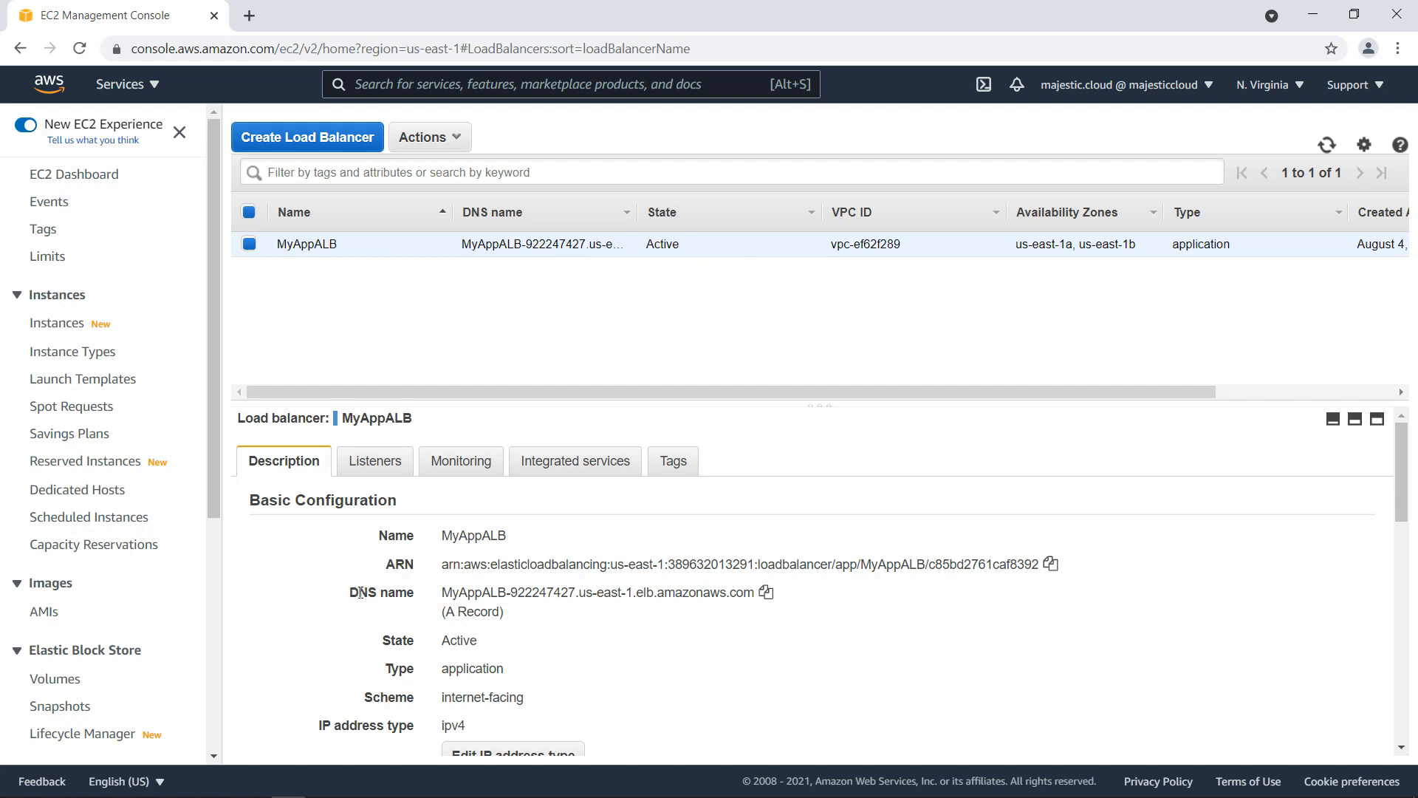
Copy the DNS name of MyAppALB and load it in a new browser tab.
{"action": "left_click_drag", "start_coordinate": [361, 593], "coordinate": [431, 599]}
{"action": "left_click", "coordinate": [766, 592]}
{"action": "left_click", "coordinate": [249, 15]}
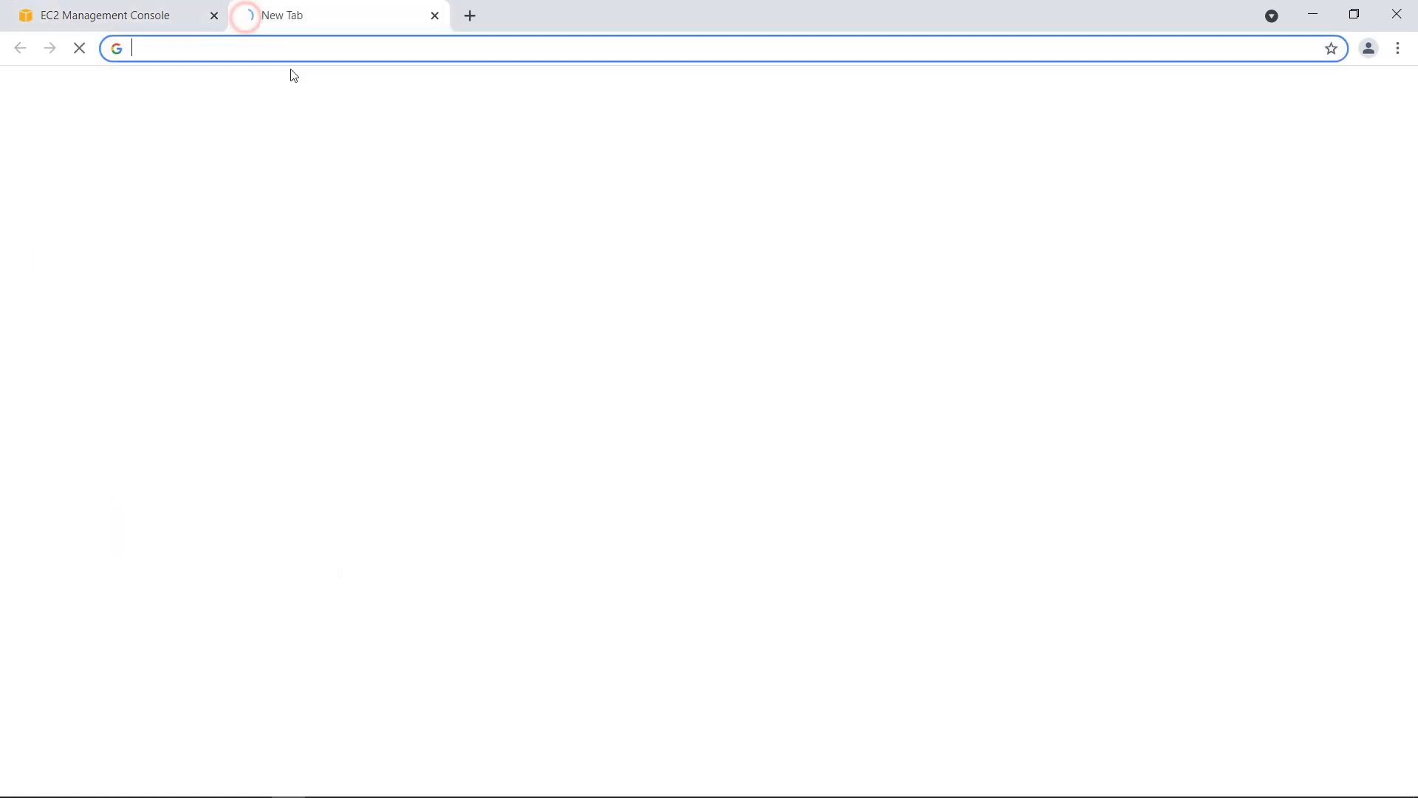
{"action": "key", "text": "ctrl+v"}
{"action": "key", "text": "Return"}
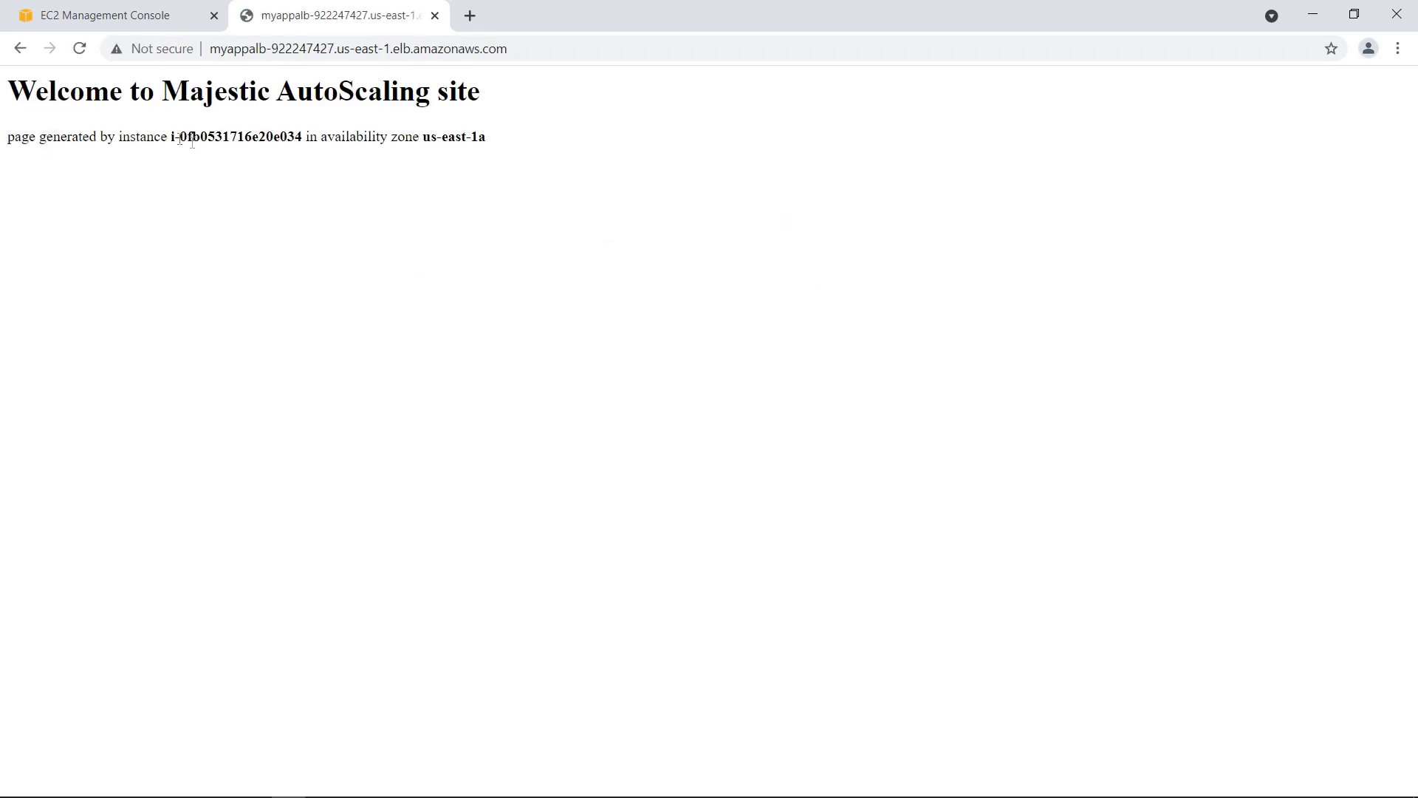
Examine the instance ID and availability zone on the page served through the load balancer.
{"action": "left_click_drag", "start_coordinate": [172, 137], "coordinate": [305, 139]}
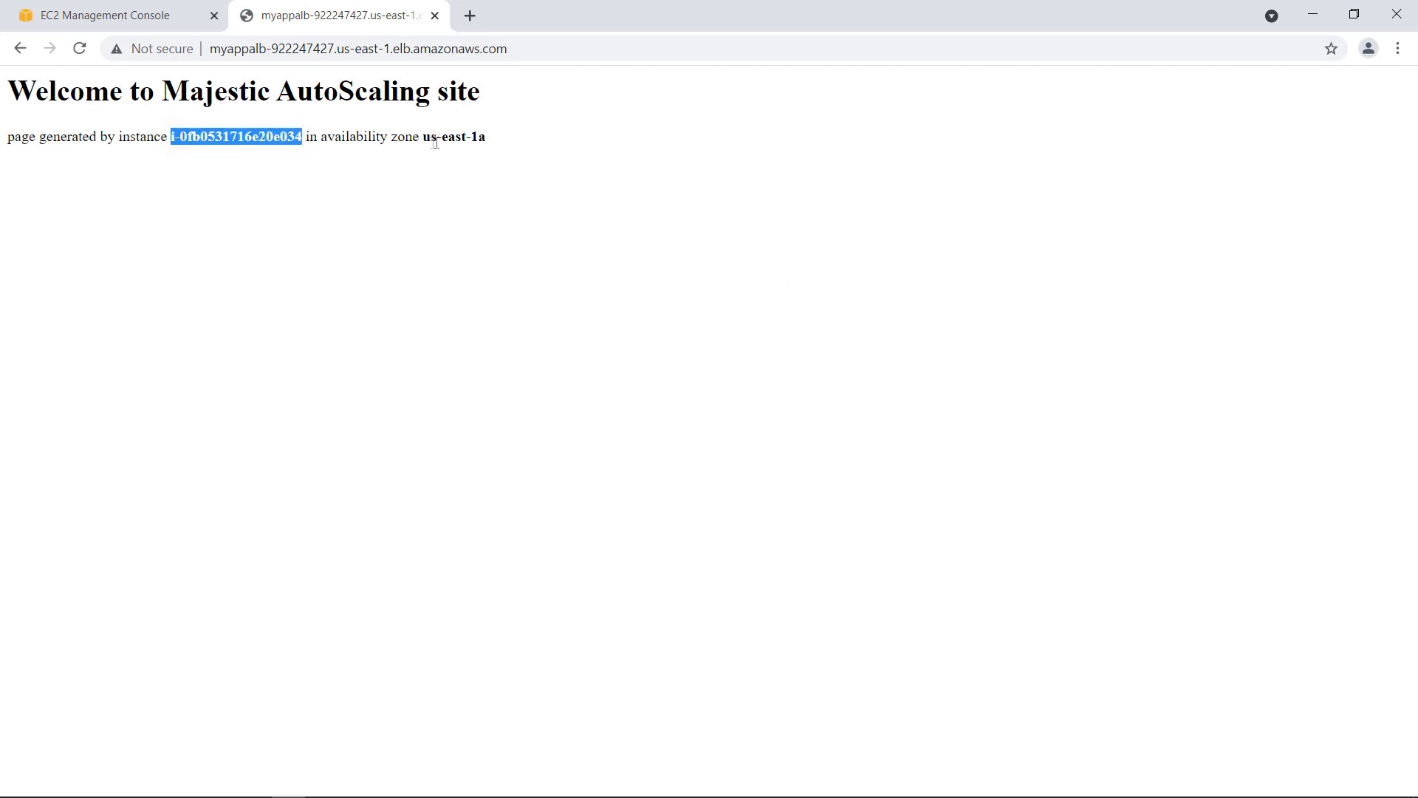
{"action": "left_click_drag", "start_coordinate": [439, 142], "coordinate": [559, 143]}
{"action": "left_click", "coordinate": [125, 107]}
Reload the load balancer page repeatedly to check which instance and availability zone serve each request.
{"action": "left_click", "coordinate": [81, 50]}
{"action": "left_click", "coordinate": [81, 50]}
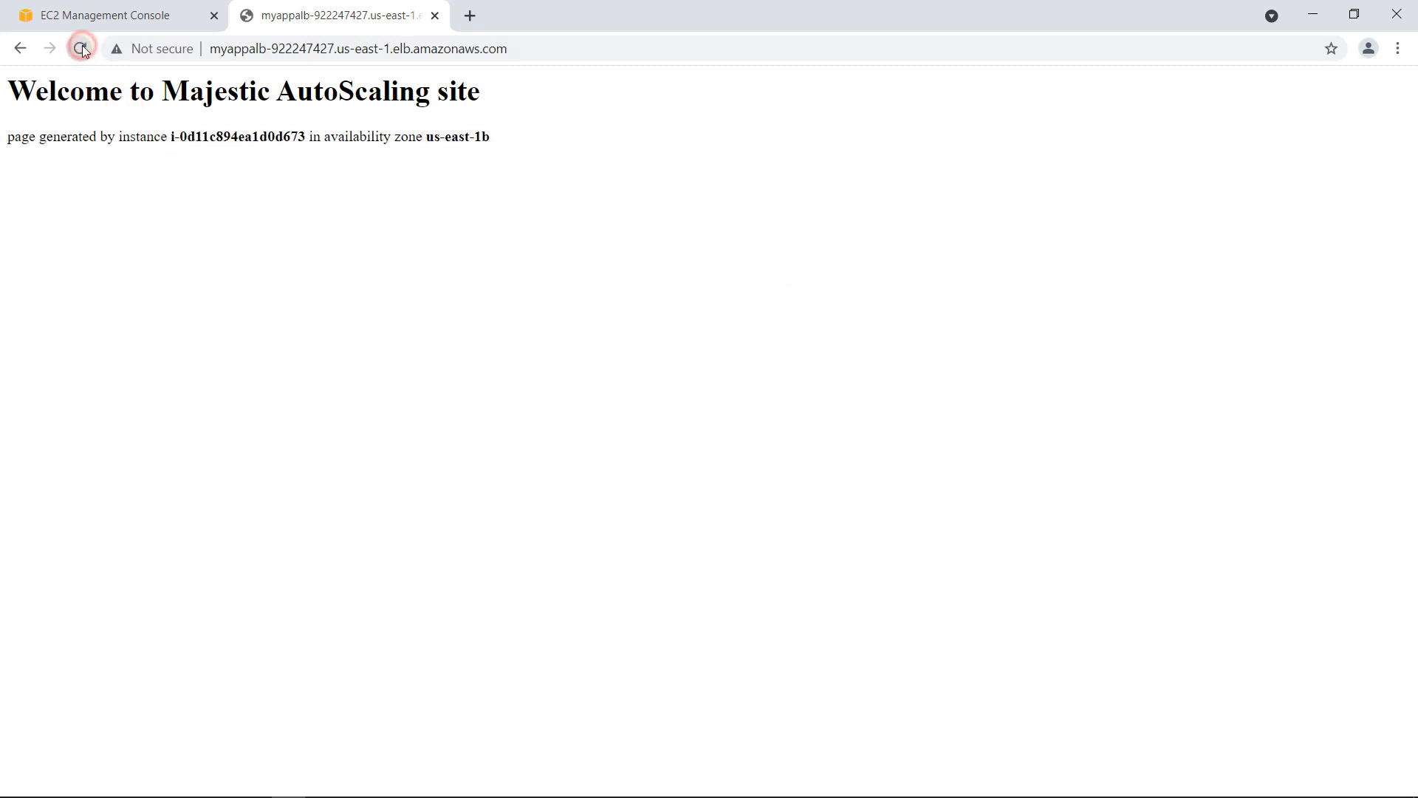
{"action": "left_click", "coordinate": [82, 49]}
{"action": "left_click", "coordinate": [81, 50]}
{"action": "left_click", "coordinate": [80, 50]}
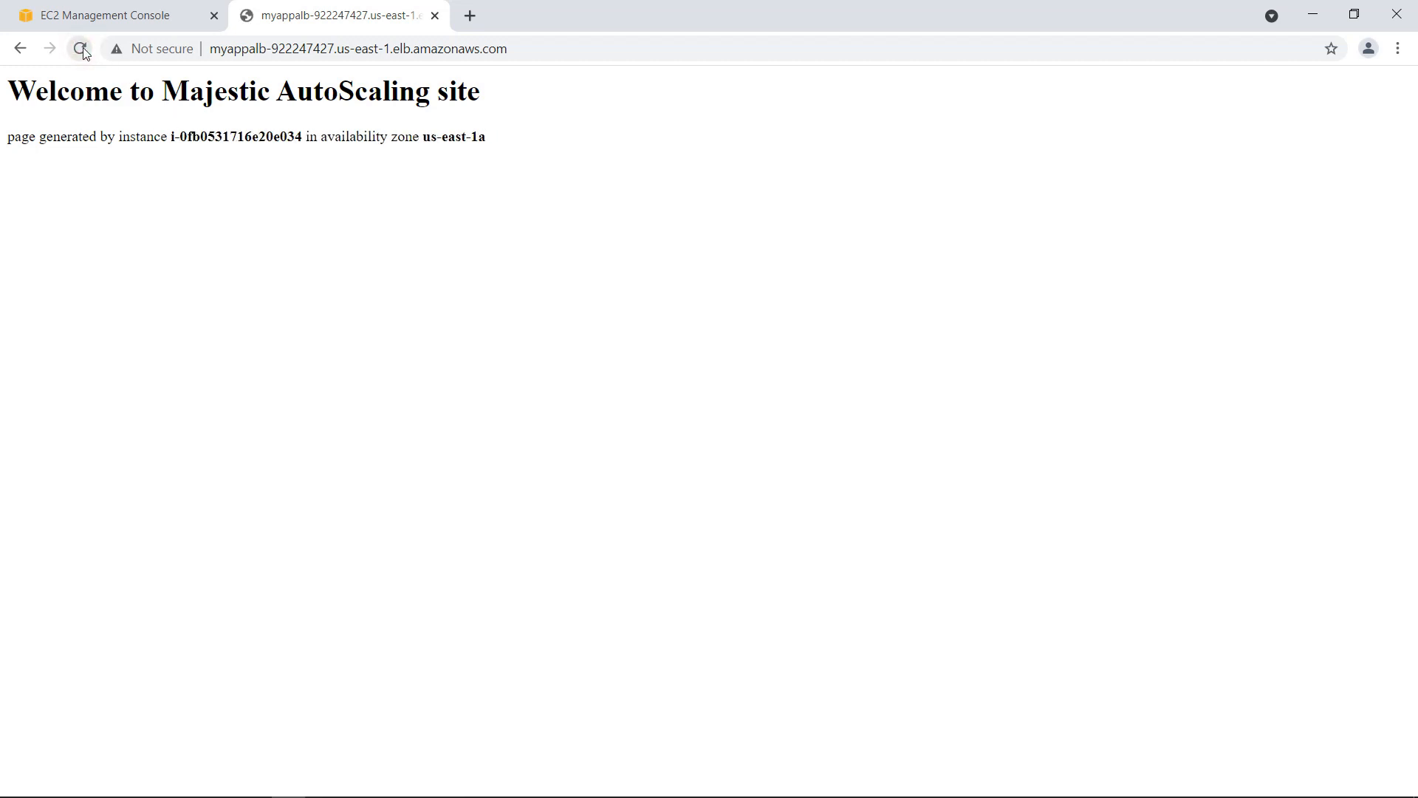
{"action": "left_click", "coordinate": [82, 49]}
{"action": "left_click", "coordinate": [80, 49]}
{"action": "left_click", "coordinate": [77, 50]}
{"action": "left_click", "coordinate": [77, 50]}
{"action": "left_click", "coordinate": [78, 50]}
{"action": "left_click", "coordinate": [78, 50]}
{"action": "left_click", "coordinate": [77, 50]}
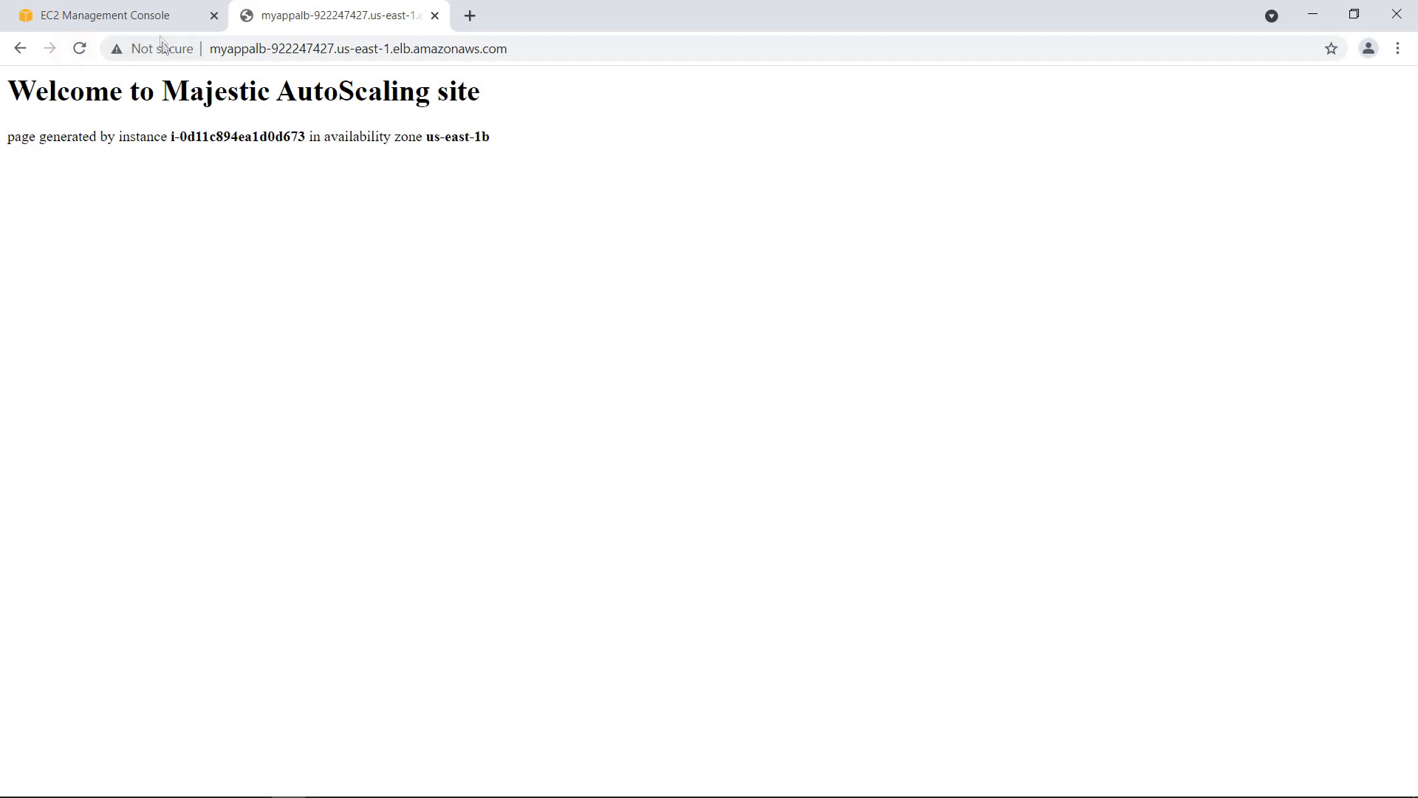
Return to the EC2 console and open the details page of the Auto Scaling group MyAppASG.
{"action": "key", "text": "ctrl+Tab"}
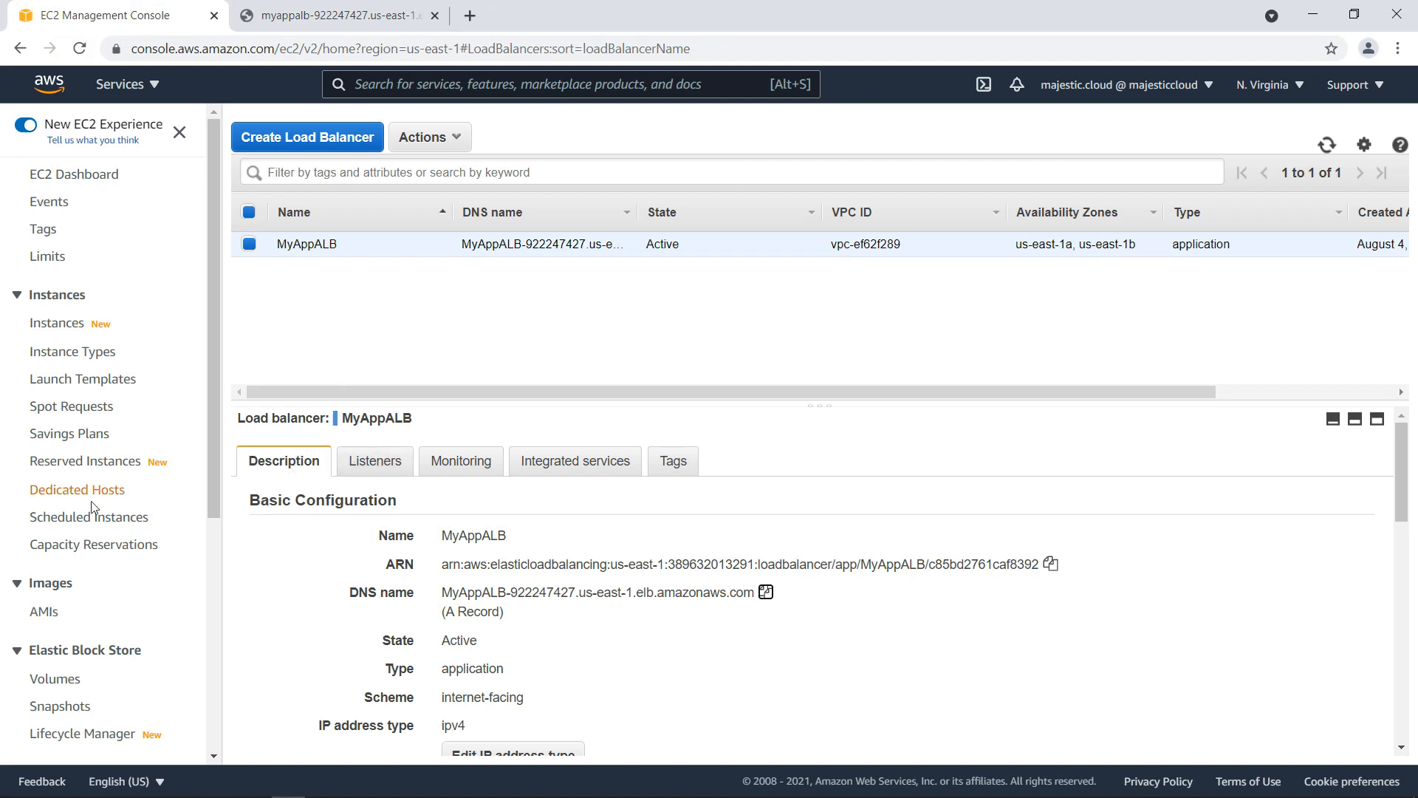
{"action": "scroll", "coordinate": [96, 487], "scroll_direction": "down", "scroll_amount": 5}
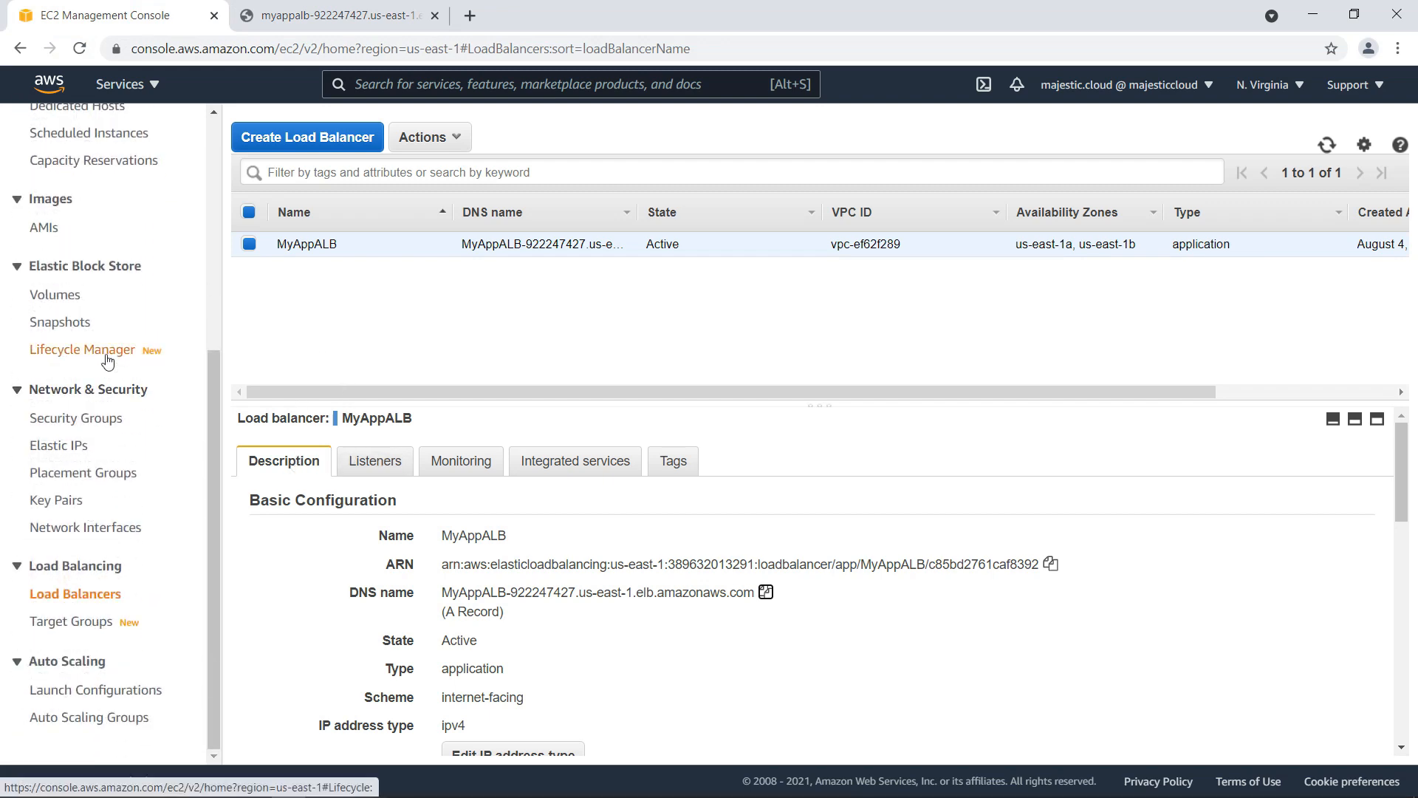
{"action": "scroll", "coordinate": [110, 358], "scroll_direction": "up", "scroll_amount": 5}
{"action": "scroll", "coordinate": [126, 355], "scroll_direction": "down", "scroll_amount": 4}
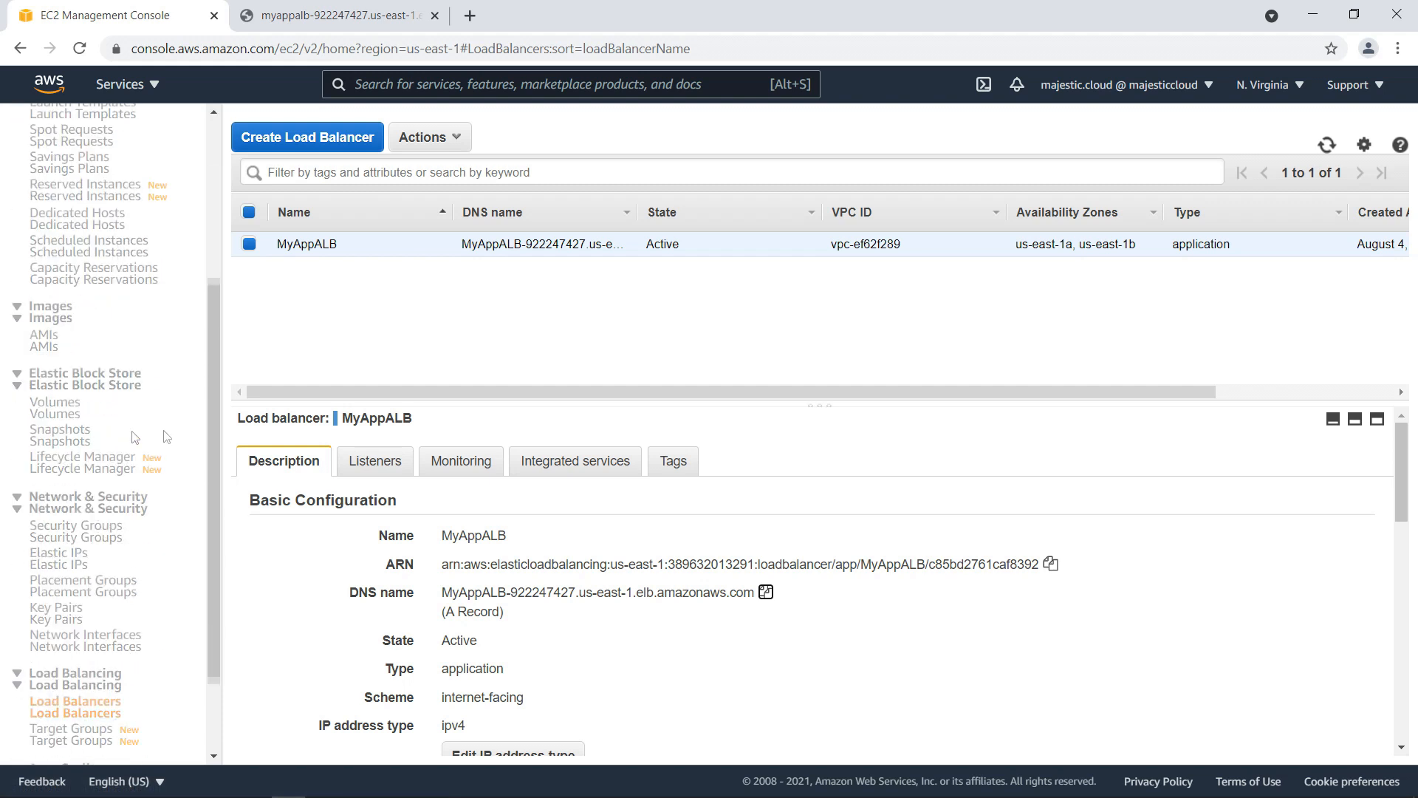
{"action": "scroll", "coordinate": [125, 369], "scroll_direction": "down", "scroll_amount": 2}
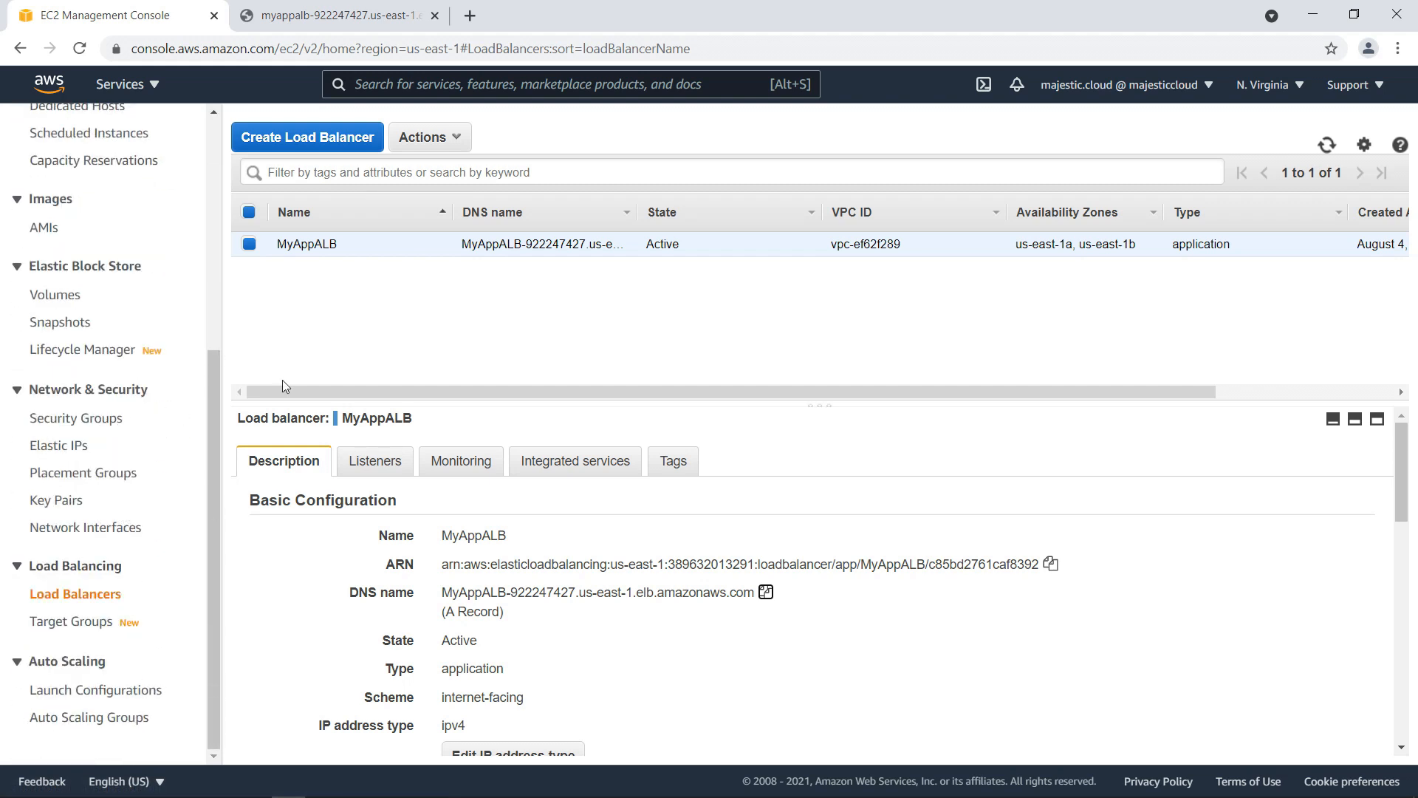
{"action": "left_click", "coordinate": [72, 691]}
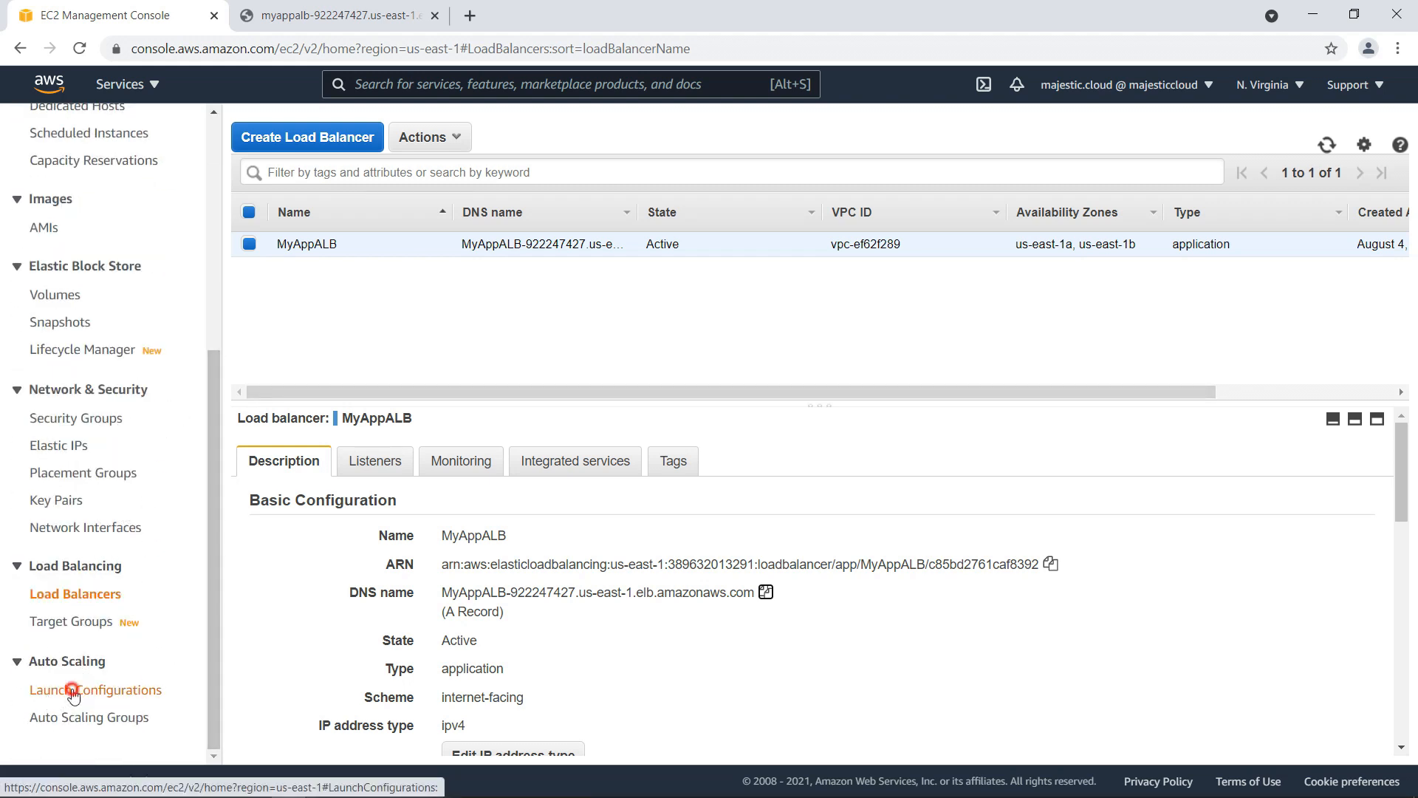
{"action": "left_click", "coordinate": [69, 718]}
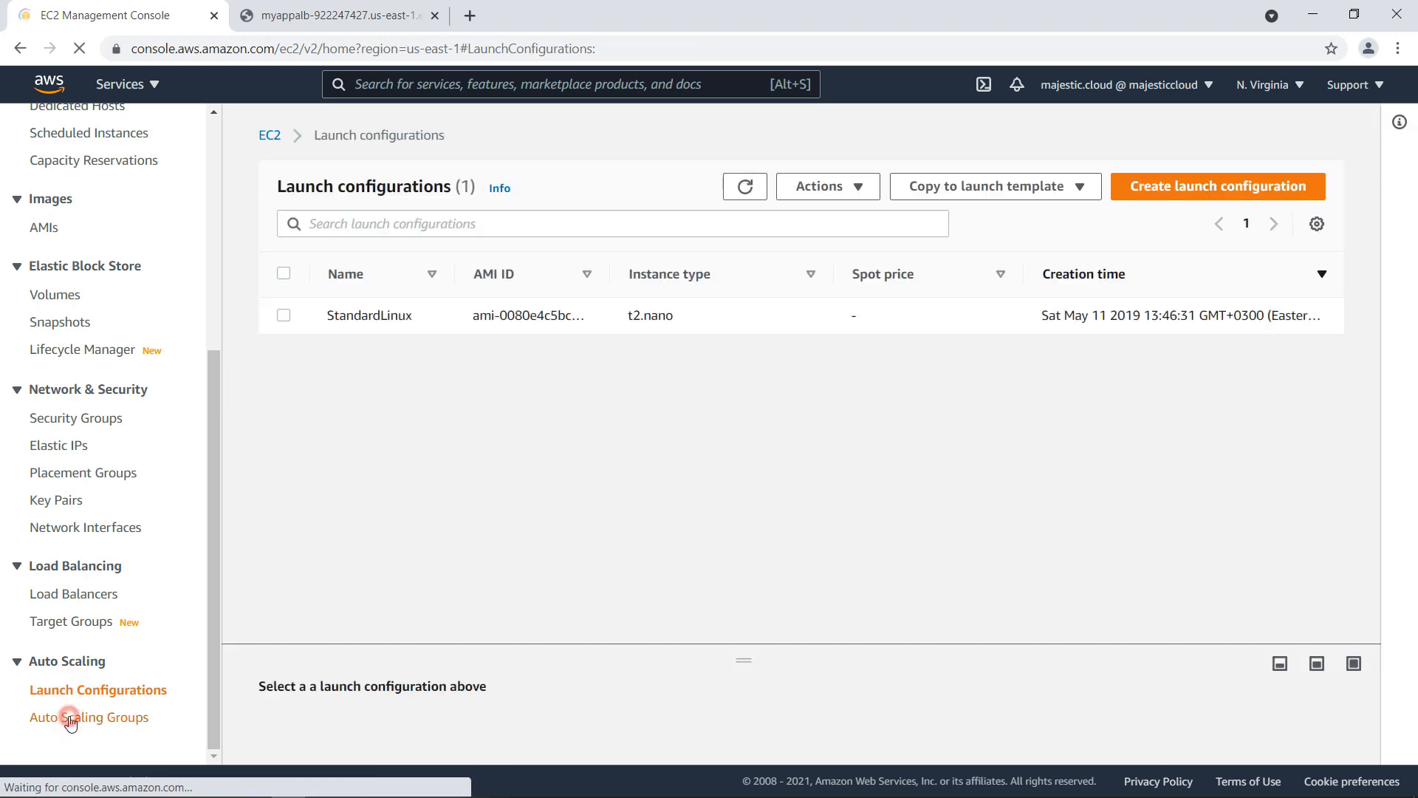
{"action": "left_click", "coordinate": [70, 716]}
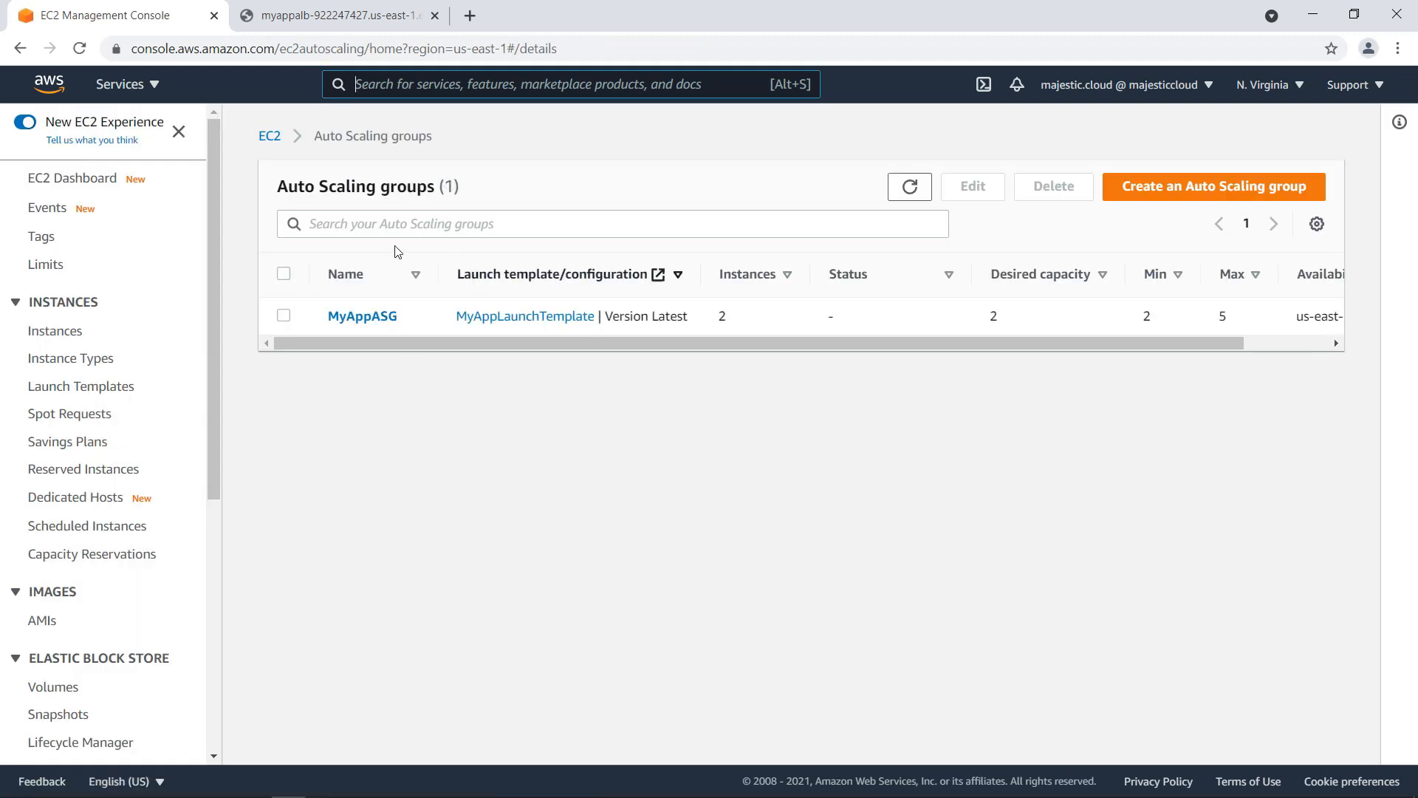
{"action": "left_click", "coordinate": [347, 329]}
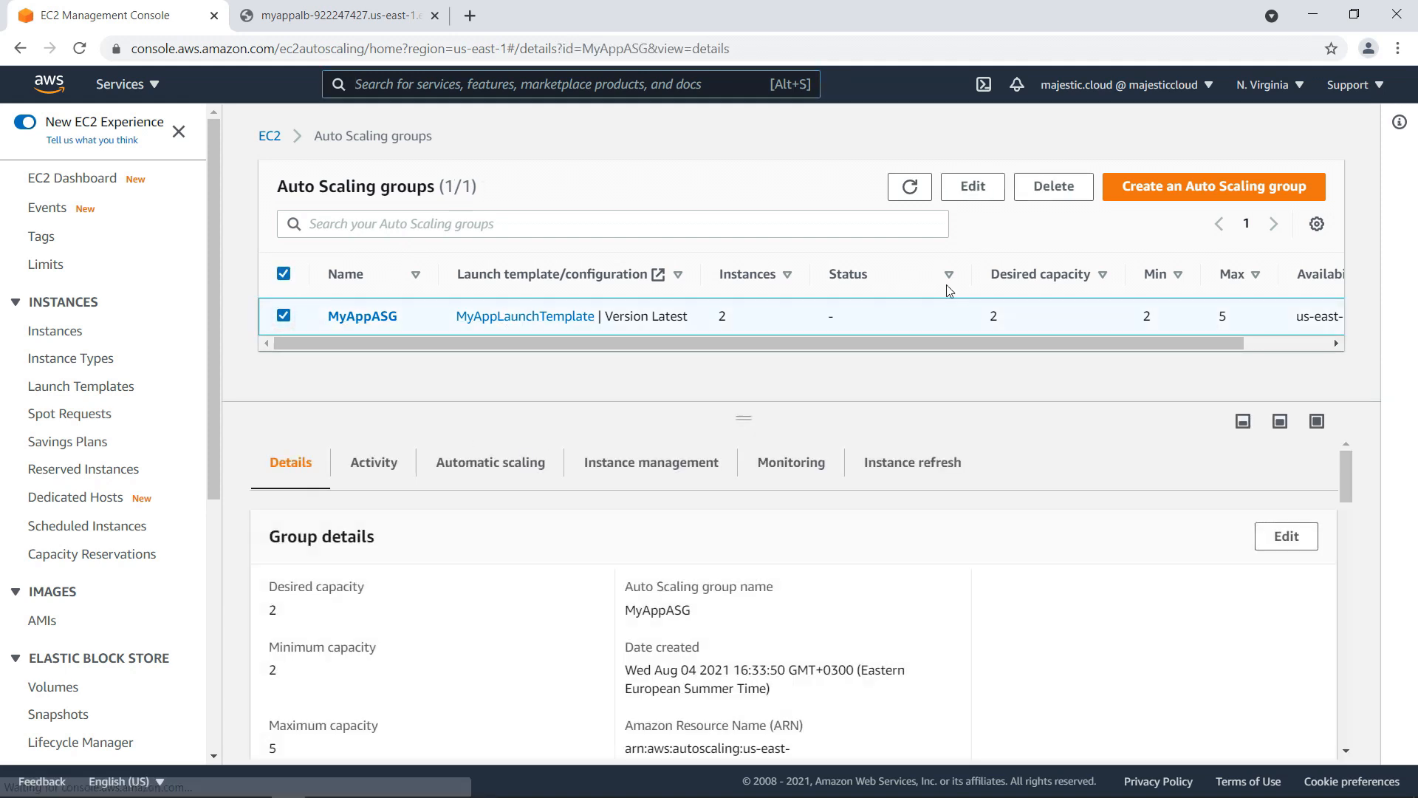
{"action": "left_click", "coordinate": [369, 314]}
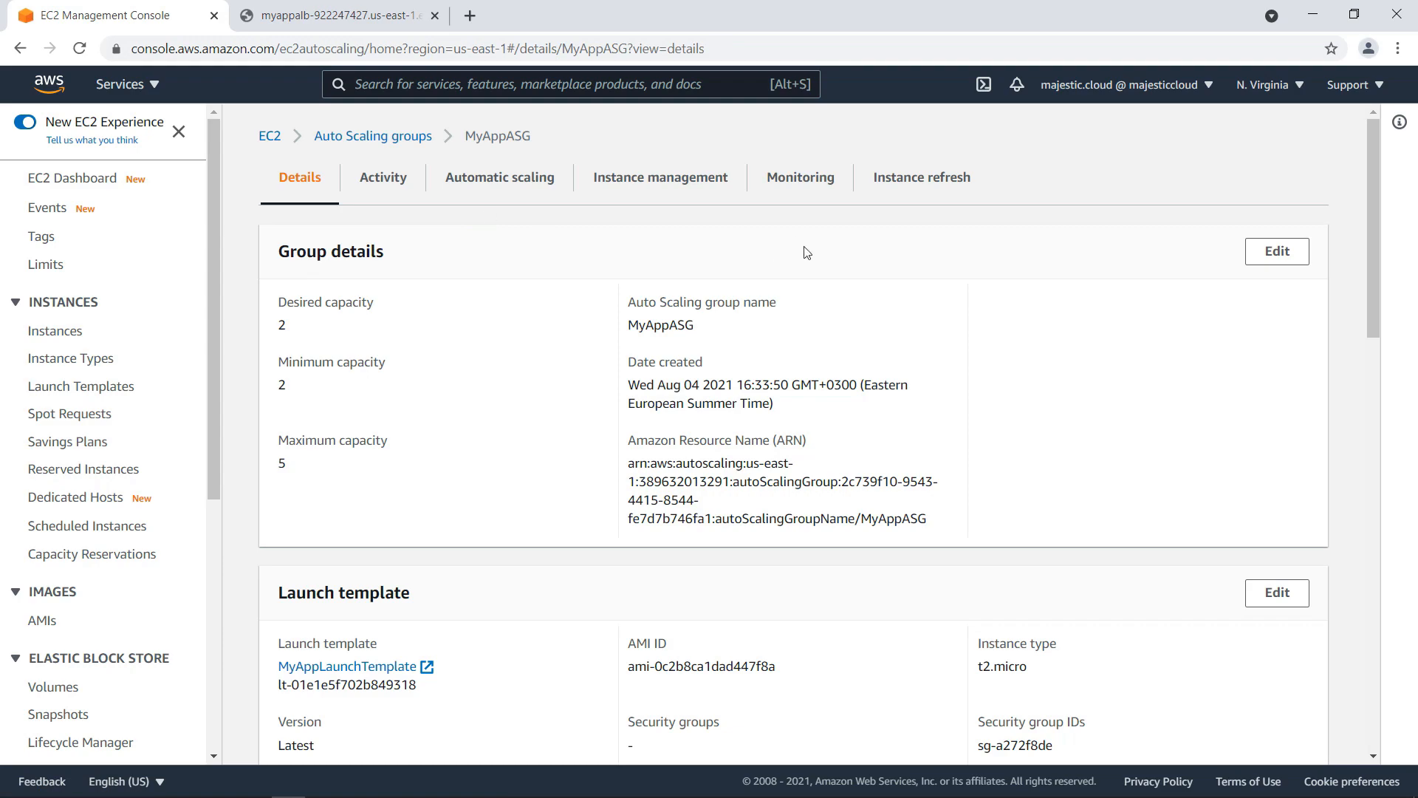
Attach the load balancer target group MyAppTG to MyAppASG, save the update and check the load balancing section of the group details.
{"action": "scroll", "coordinate": [864, 428], "scroll_direction": "down", "scroll_amount": 12}
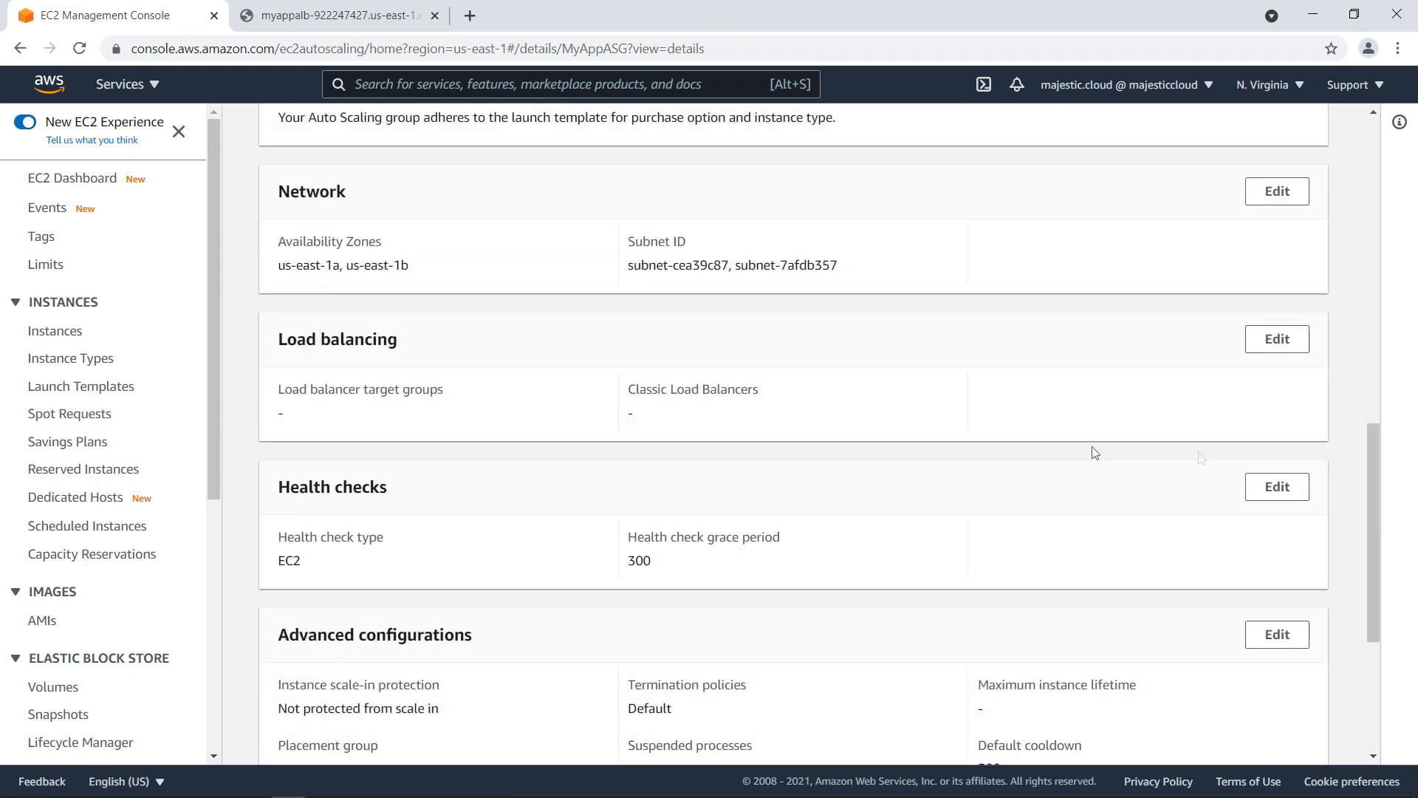
{"action": "left_click", "coordinate": [1307, 338]}
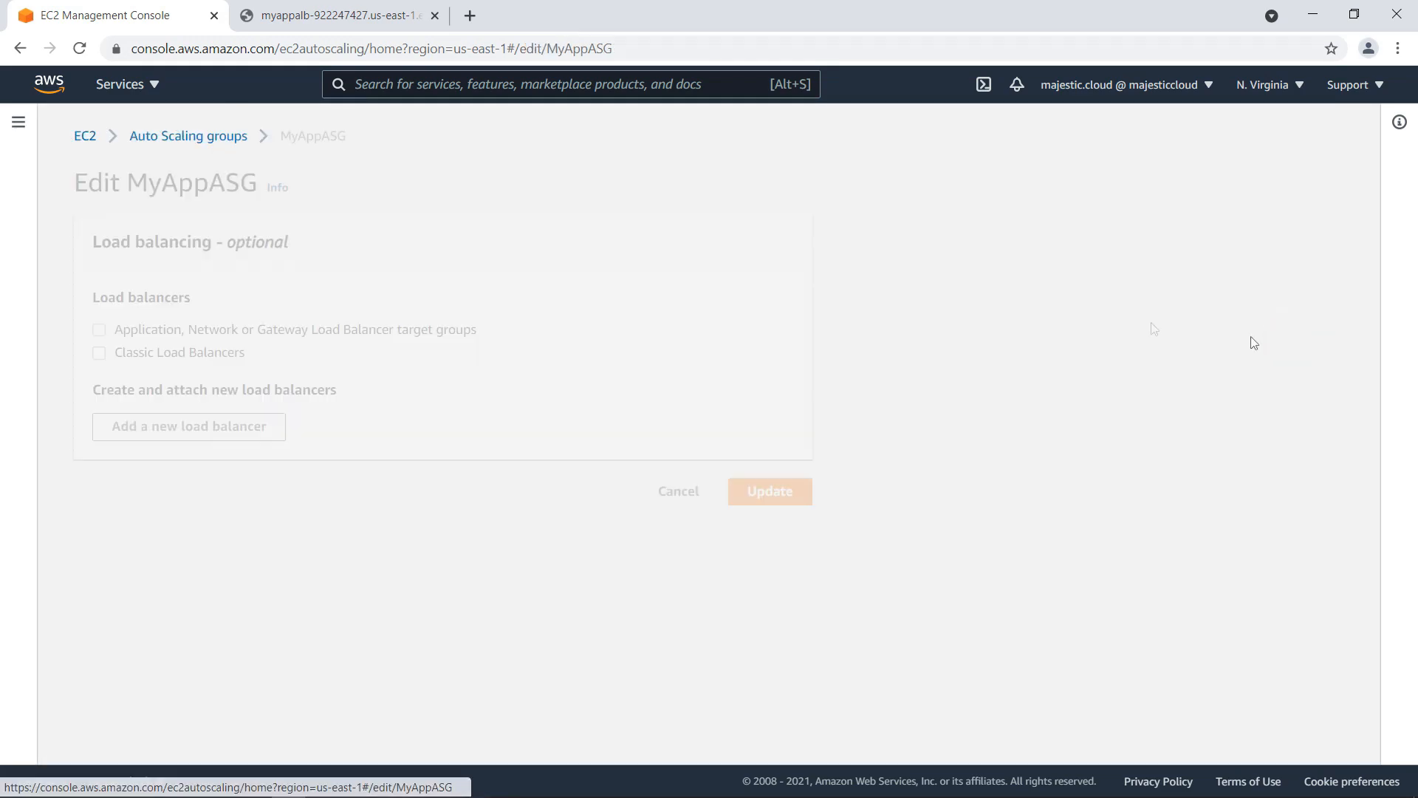
{"action": "left_click", "coordinate": [99, 330]}
{"action": "left_click", "coordinate": [193, 369]}
{"action": "left_click", "coordinate": [194, 366]}
{"action": "left_click", "coordinate": [195, 363]}
{"action": "left_click", "coordinate": [164, 428]}
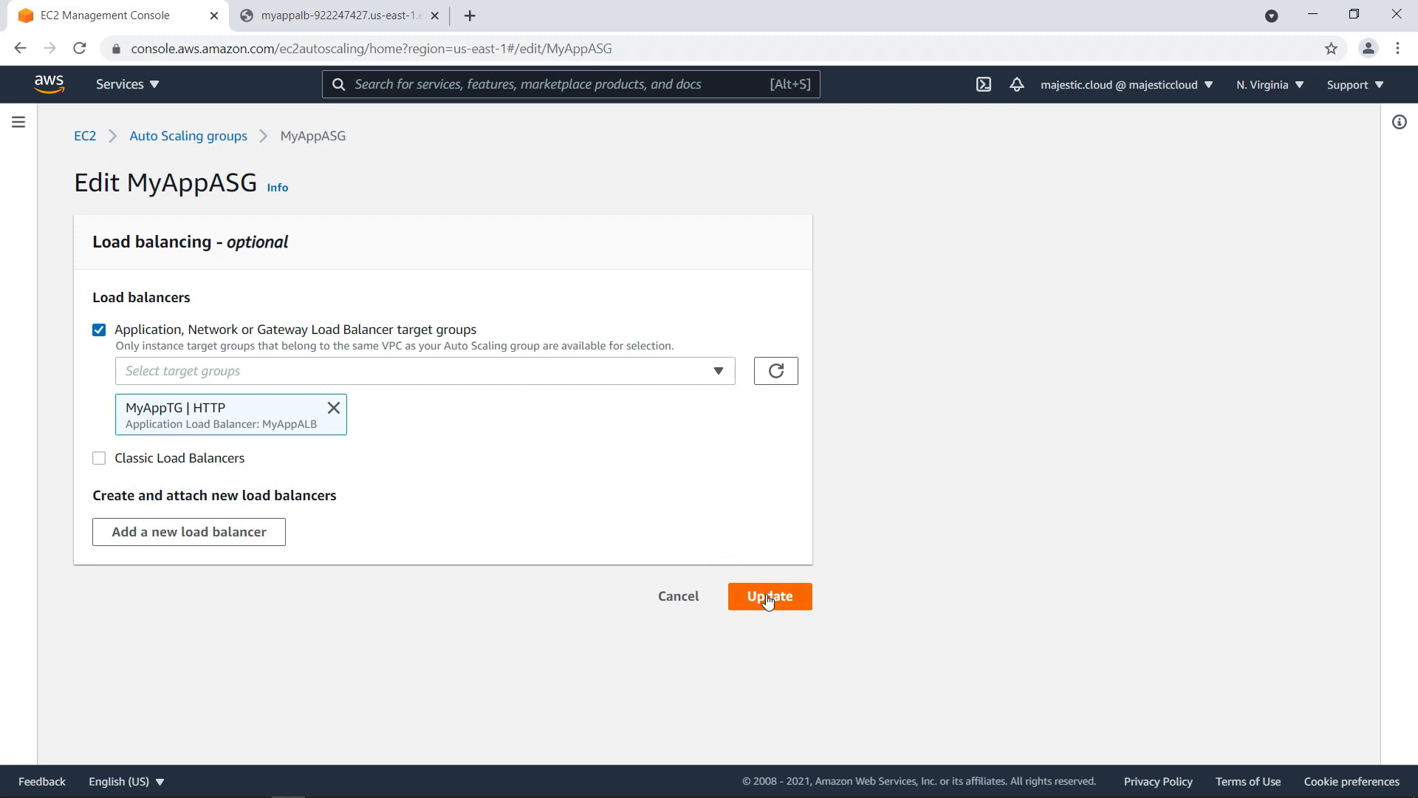
{"action": "left_click", "coordinate": [738, 595]}
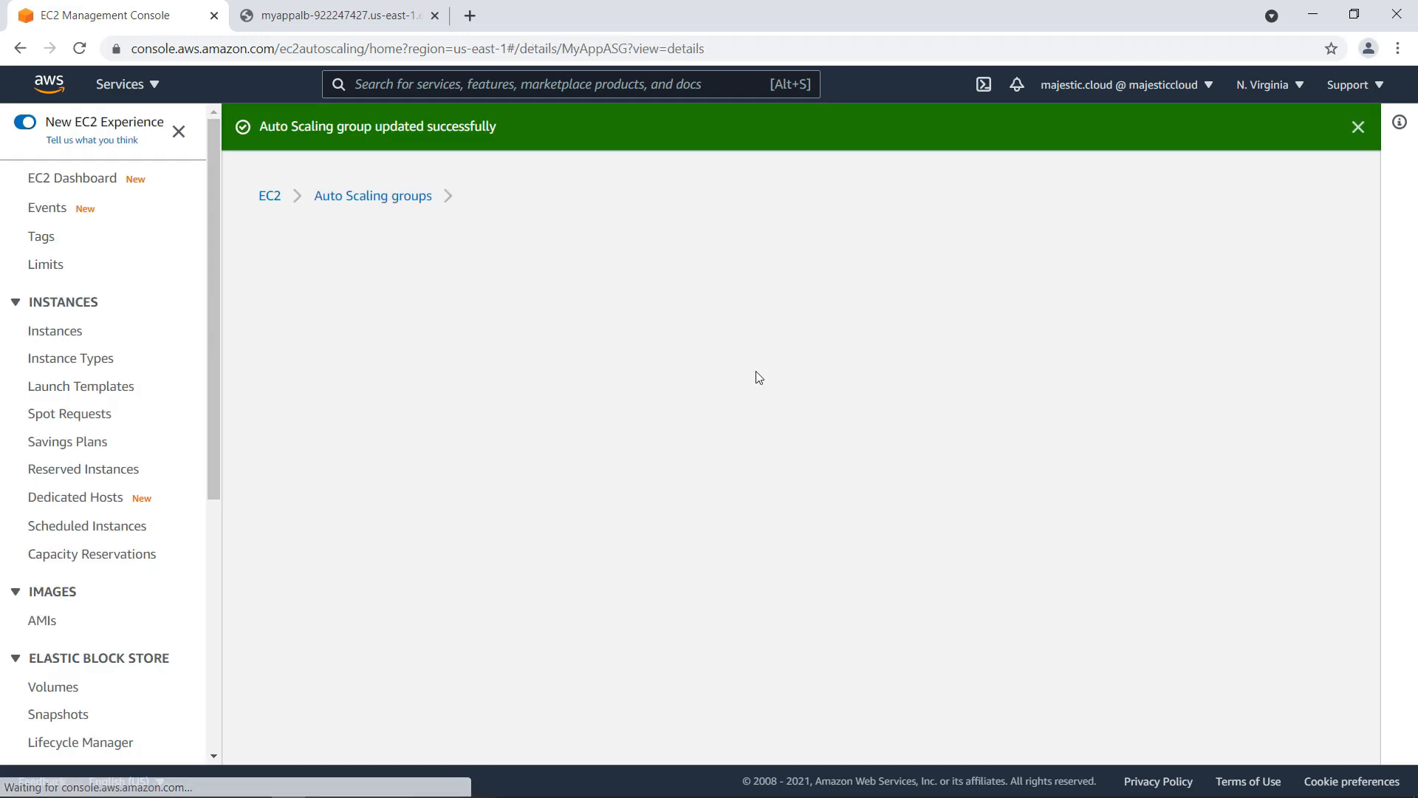
{"action": "scroll", "coordinate": [849, 428], "scroll_direction": "down", "scroll_amount": 10}
{"action": "scroll", "coordinate": [421, 414], "scroll_direction": "down", "scroll_amount": 4}
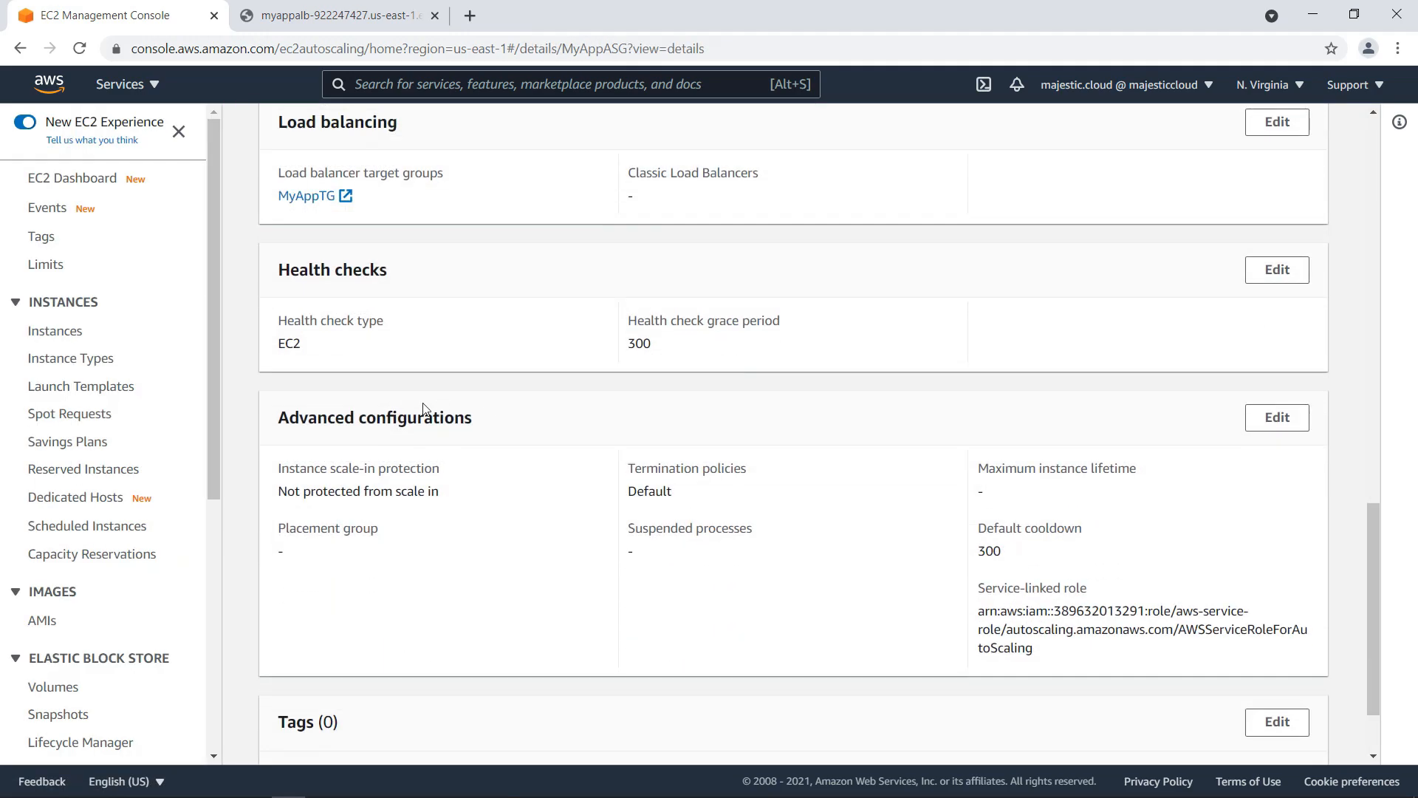
{"action": "scroll", "coordinate": [539, 428], "scroll_direction": "up", "scroll_amount": 8}
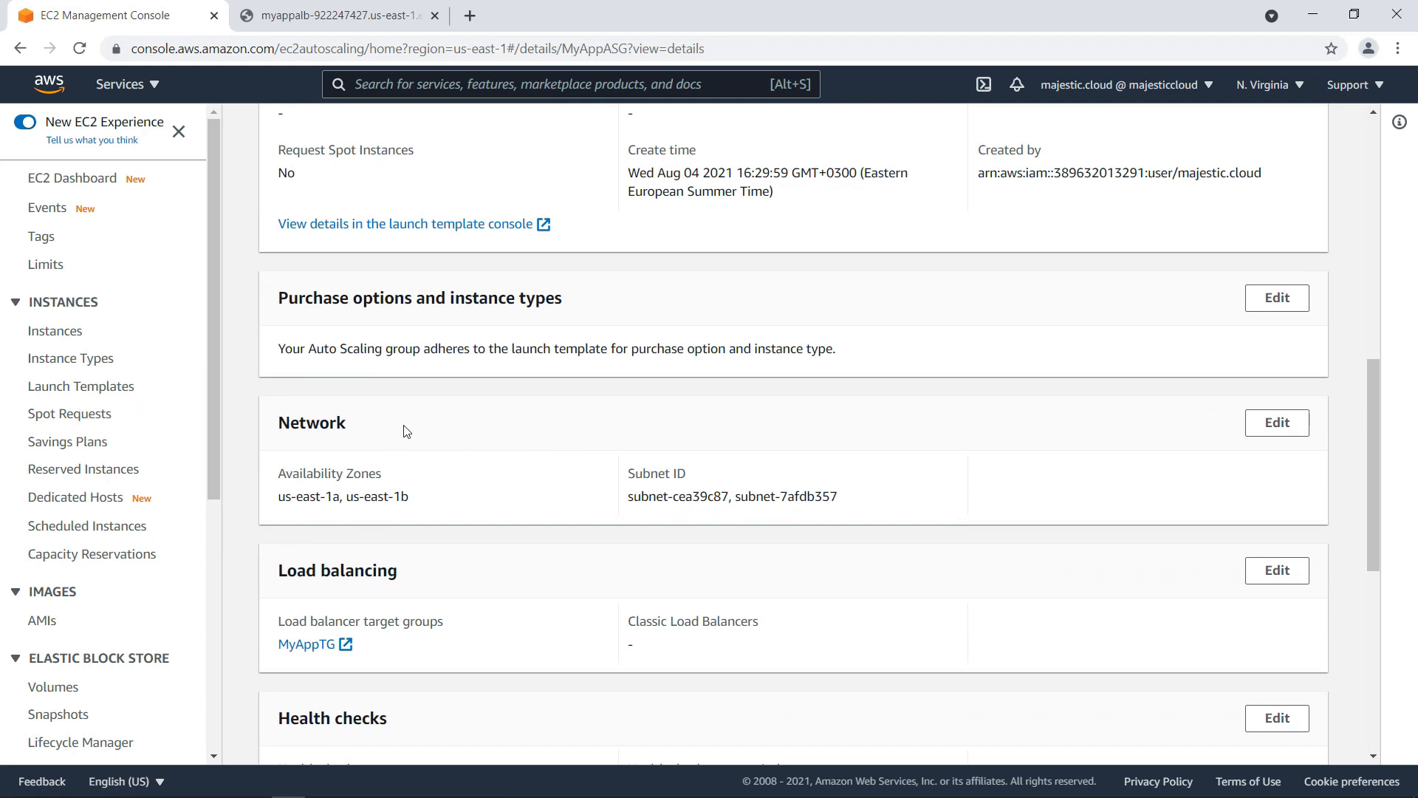
{"action": "scroll", "coordinate": [406, 431], "scroll_direction": "down", "scroll_amount": 2}
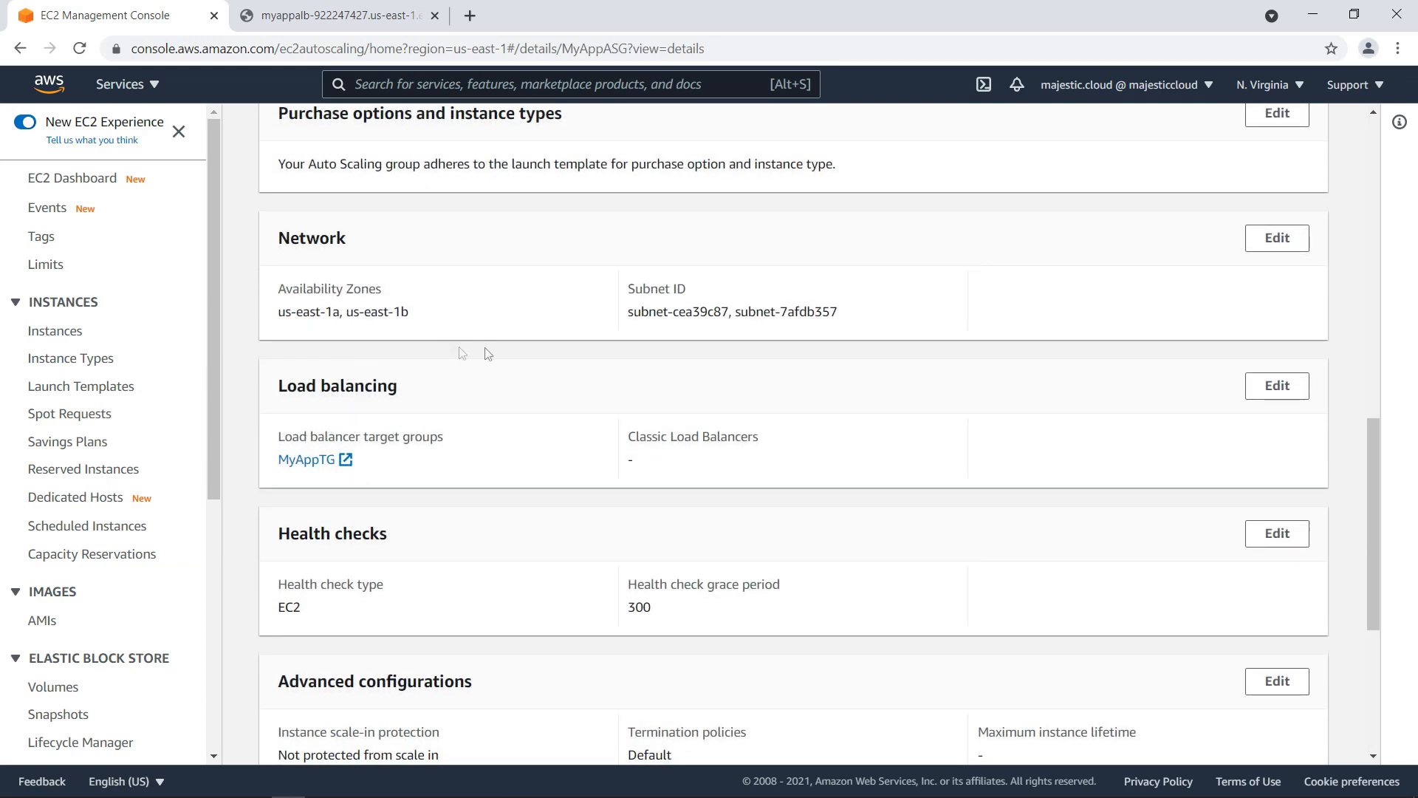
{"action": "scroll", "coordinate": [431, 423], "scroll_direction": "up", "scroll_amount": 10}
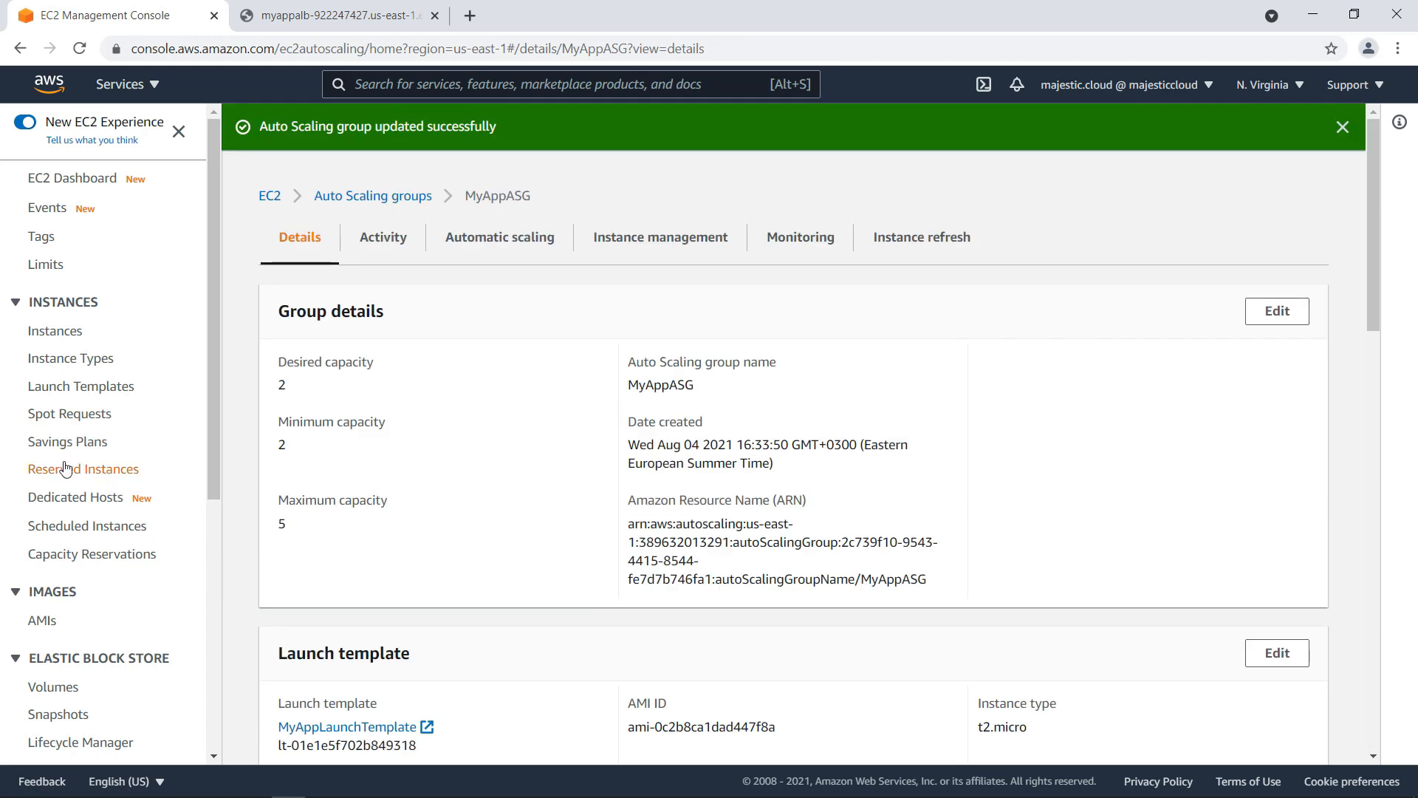
Open the inbound rules of the default security group for editing.
{"action": "scroll", "coordinate": [65, 466], "scroll_direction": "down", "scroll_amount": 5}
{"action": "scroll", "coordinate": [59, 561], "scroll_direction": "up", "scroll_amount": 5}
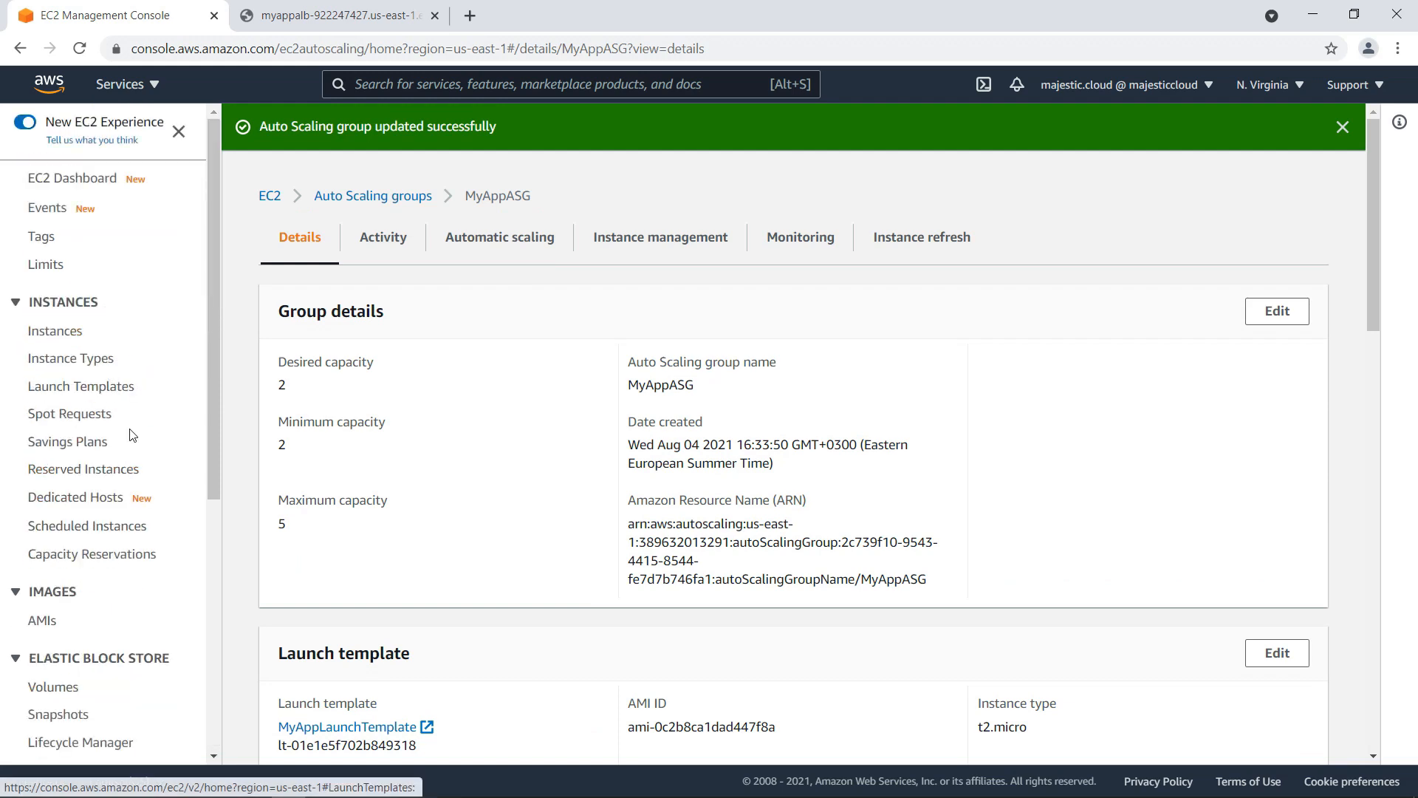
{"action": "scroll", "coordinate": [60, 568], "scroll_direction": "down", "scroll_amount": 3}
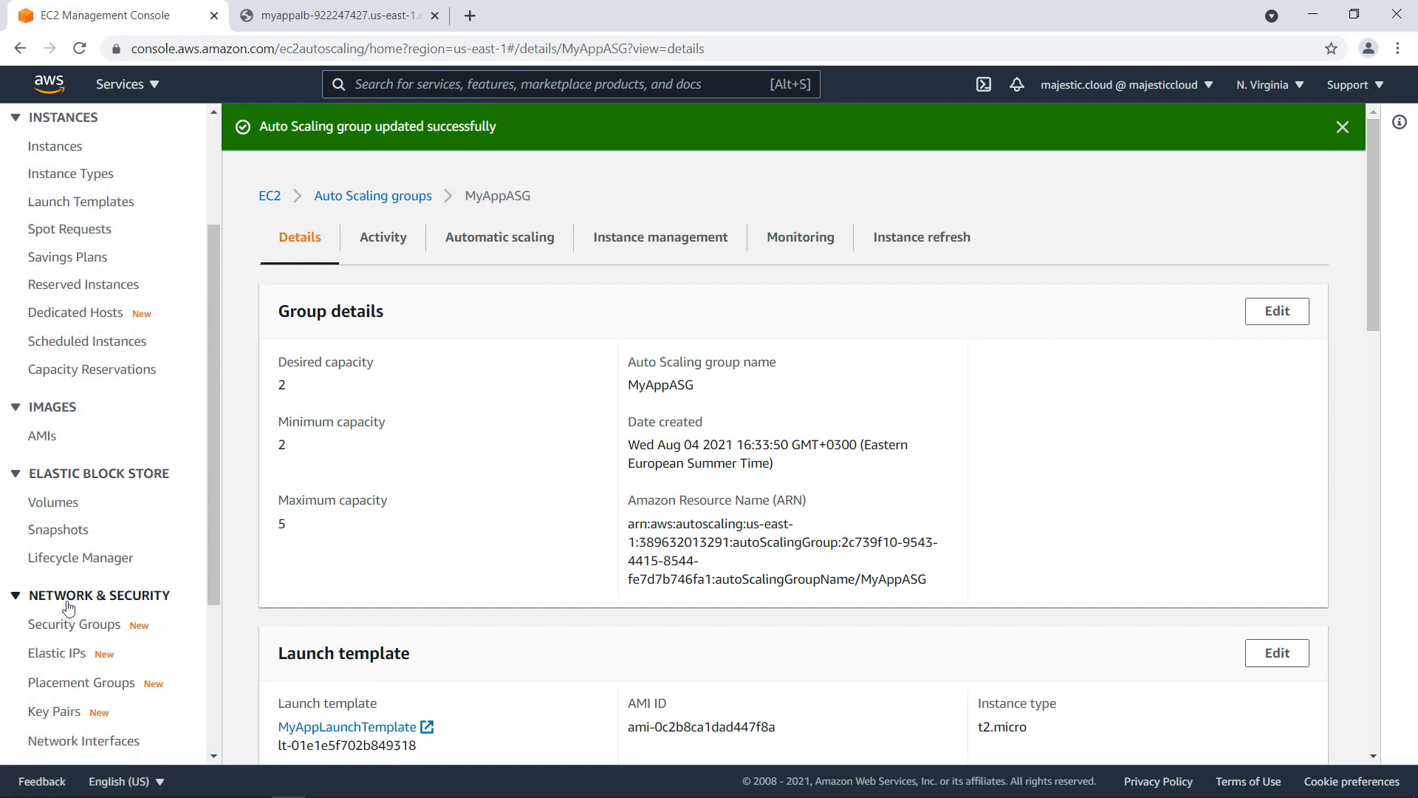
{"action": "left_click", "coordinate": [62, 629]}
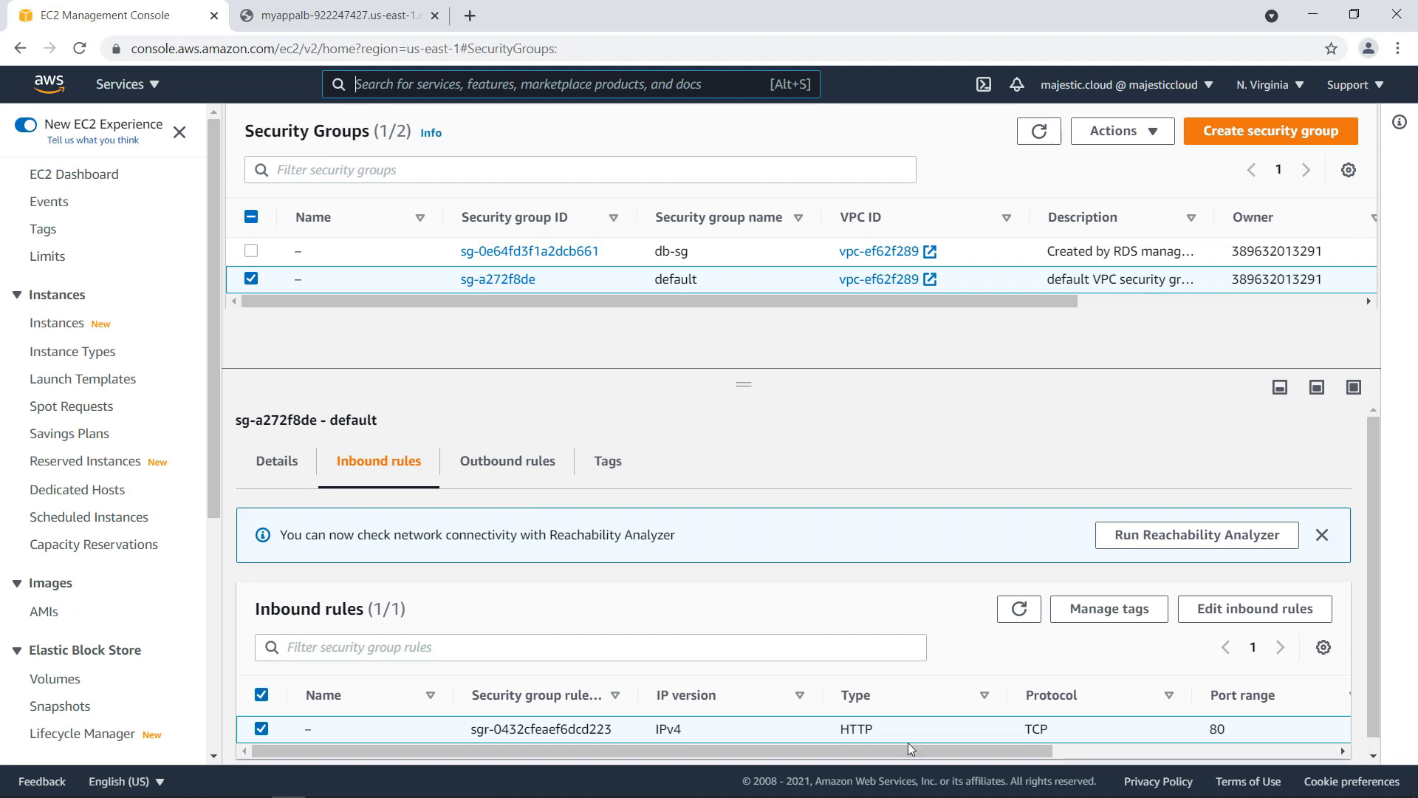
{"action": "scroll", "coordinate": [907, 742], "scroll_direction": "down", "scroll_amount": 1}
{"action": "left_click", "coordinate": [1235, 606]}
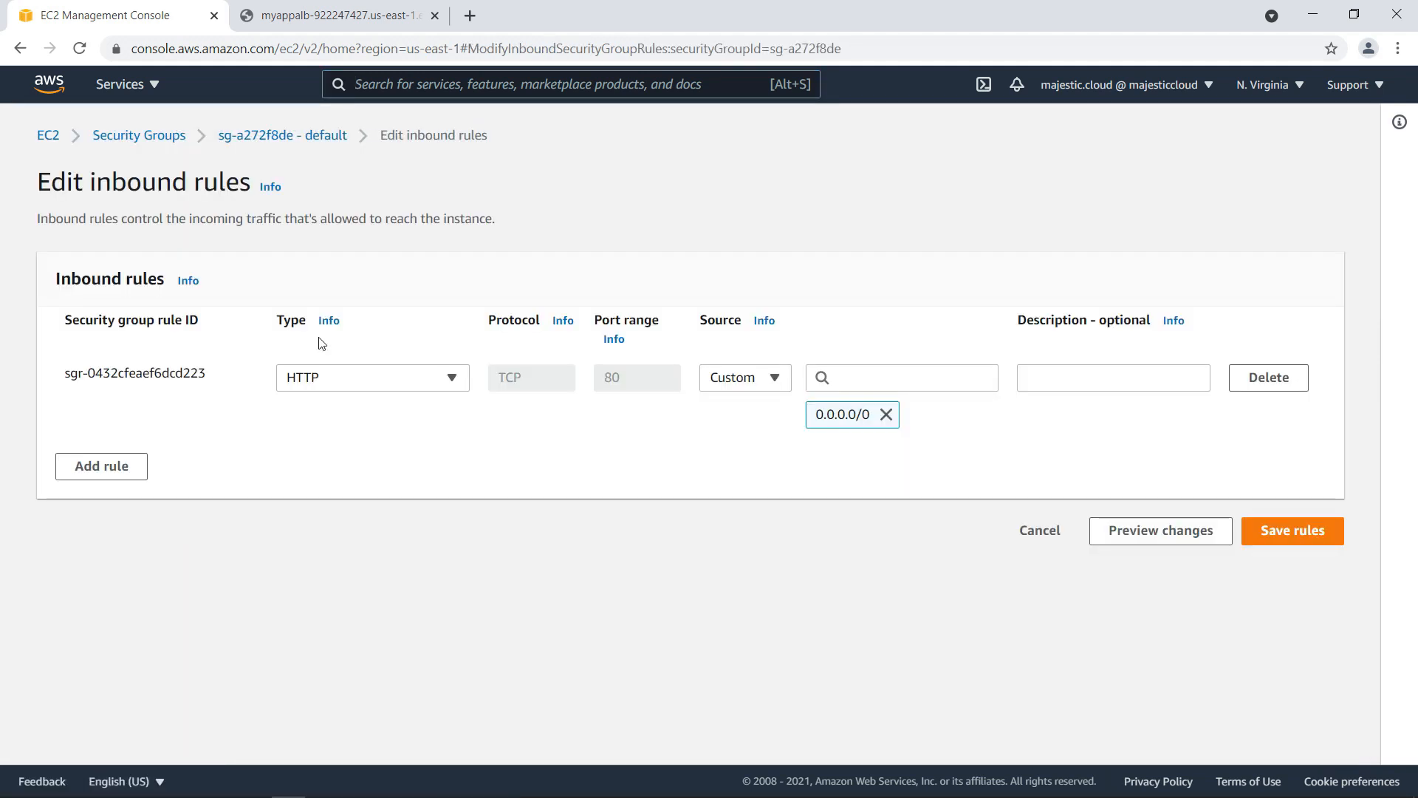
Add an inbound SSH rule with source Anywhere (0.0.0.0/0) to the default security group and save the rules.
{"action": "left_click", "coordinate": [123, 465]}
{"action": "left_click", "coordinate": [356, 451]}
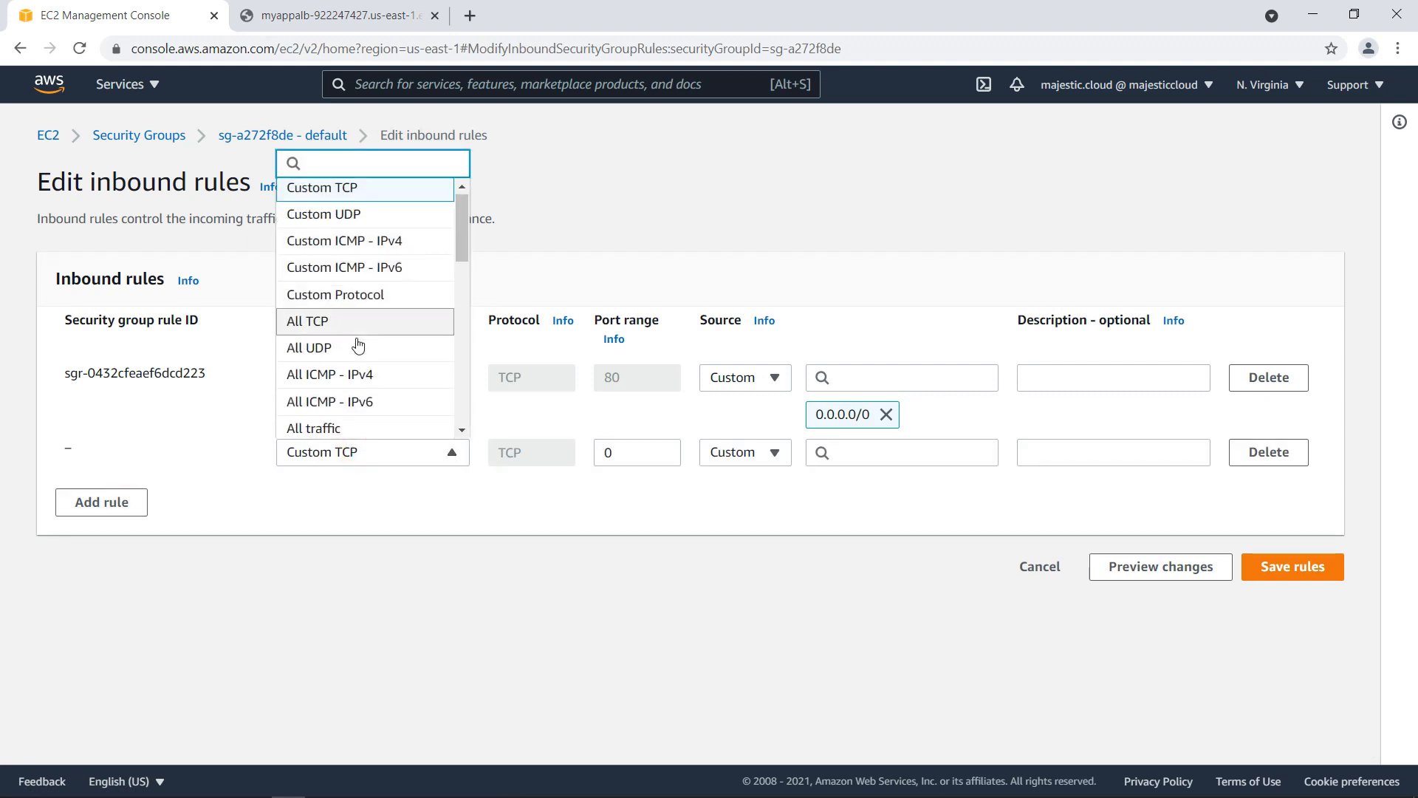
{"action": "scroll", "coordinate": [358, 345], "scroll_direction": "down", "scroll_amount": 5}
{"action": "type", "text": "ss"}
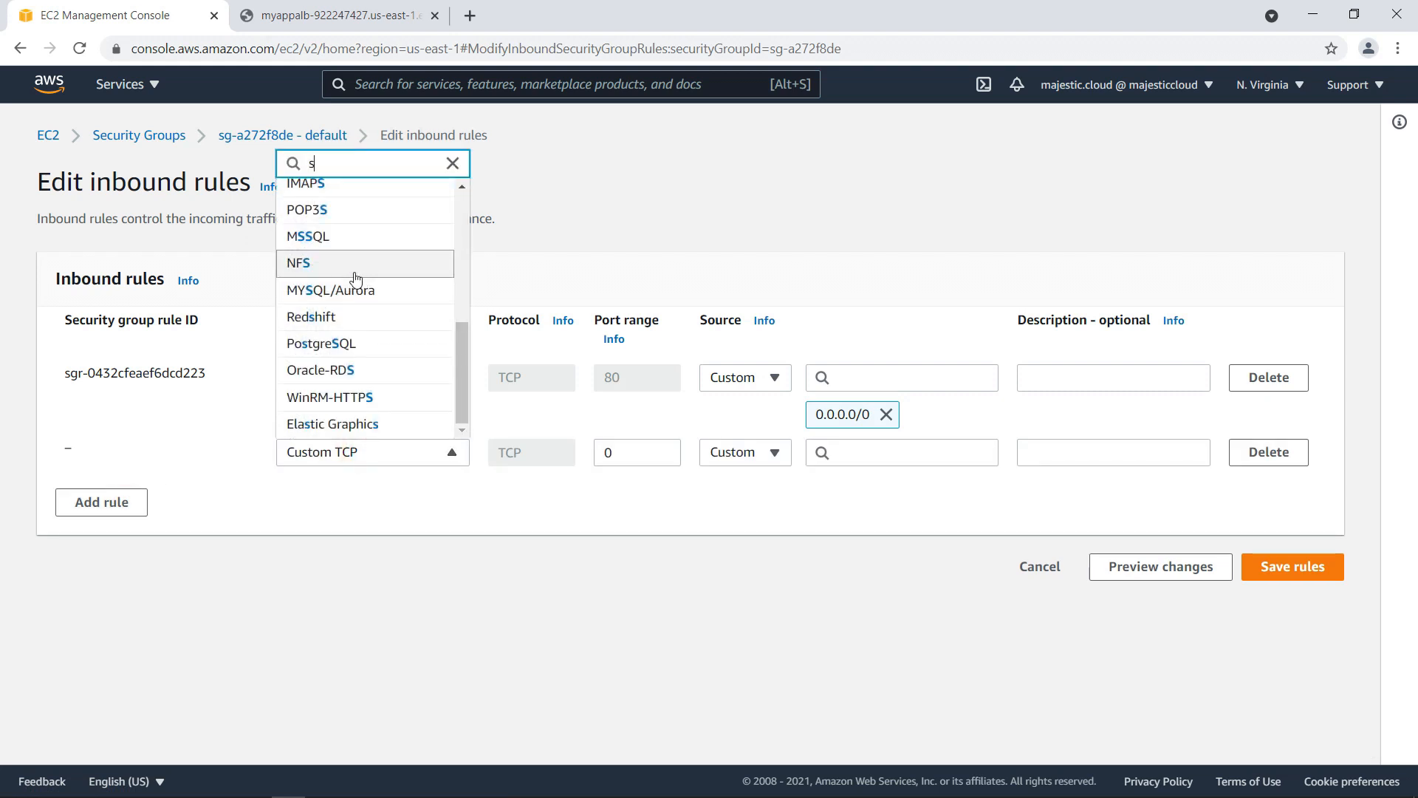
{"action": "left_click", "coordinate": [322, 406]}
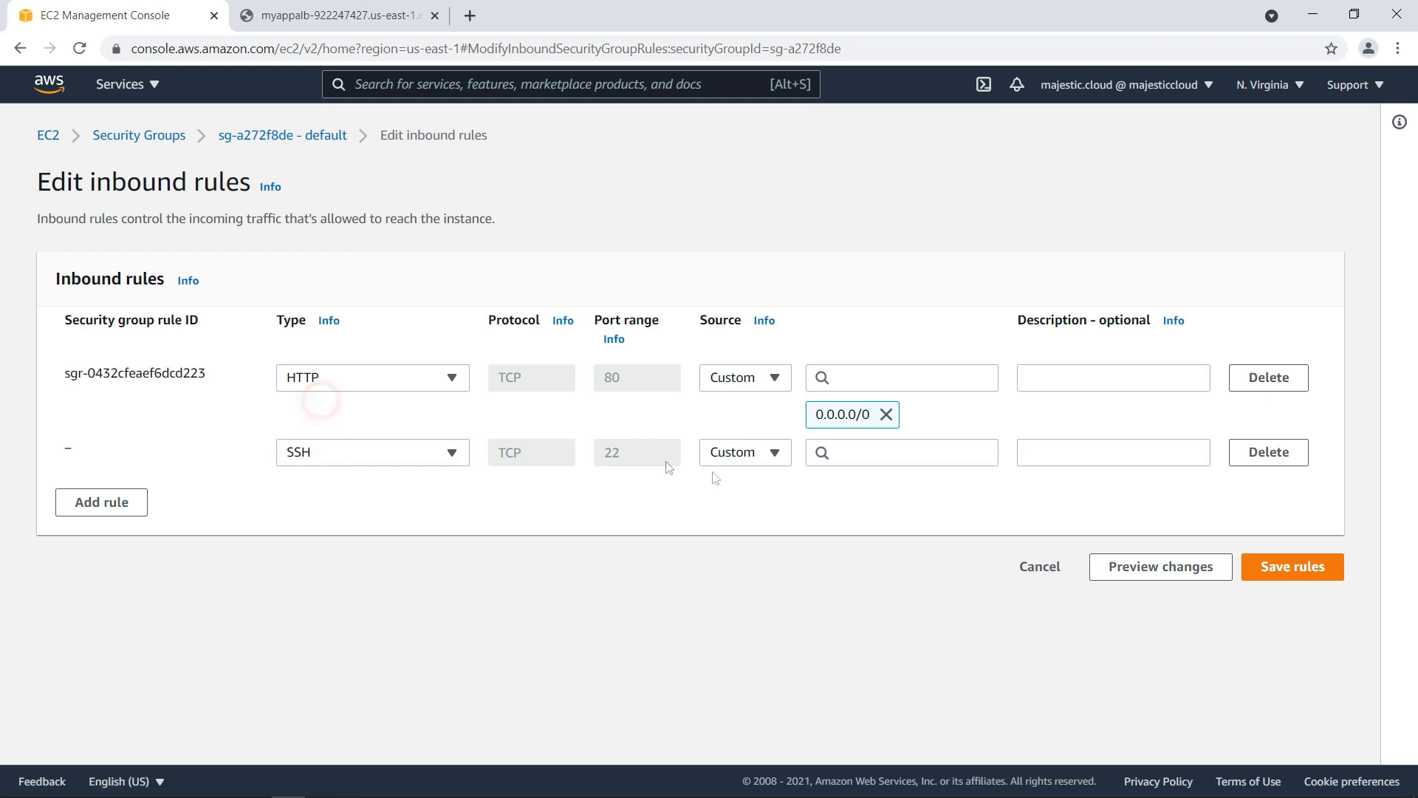
{"action": "left_click", "coordinate": [760, 454]}
{"action": "left_click", "coordinate": [750, 515]}
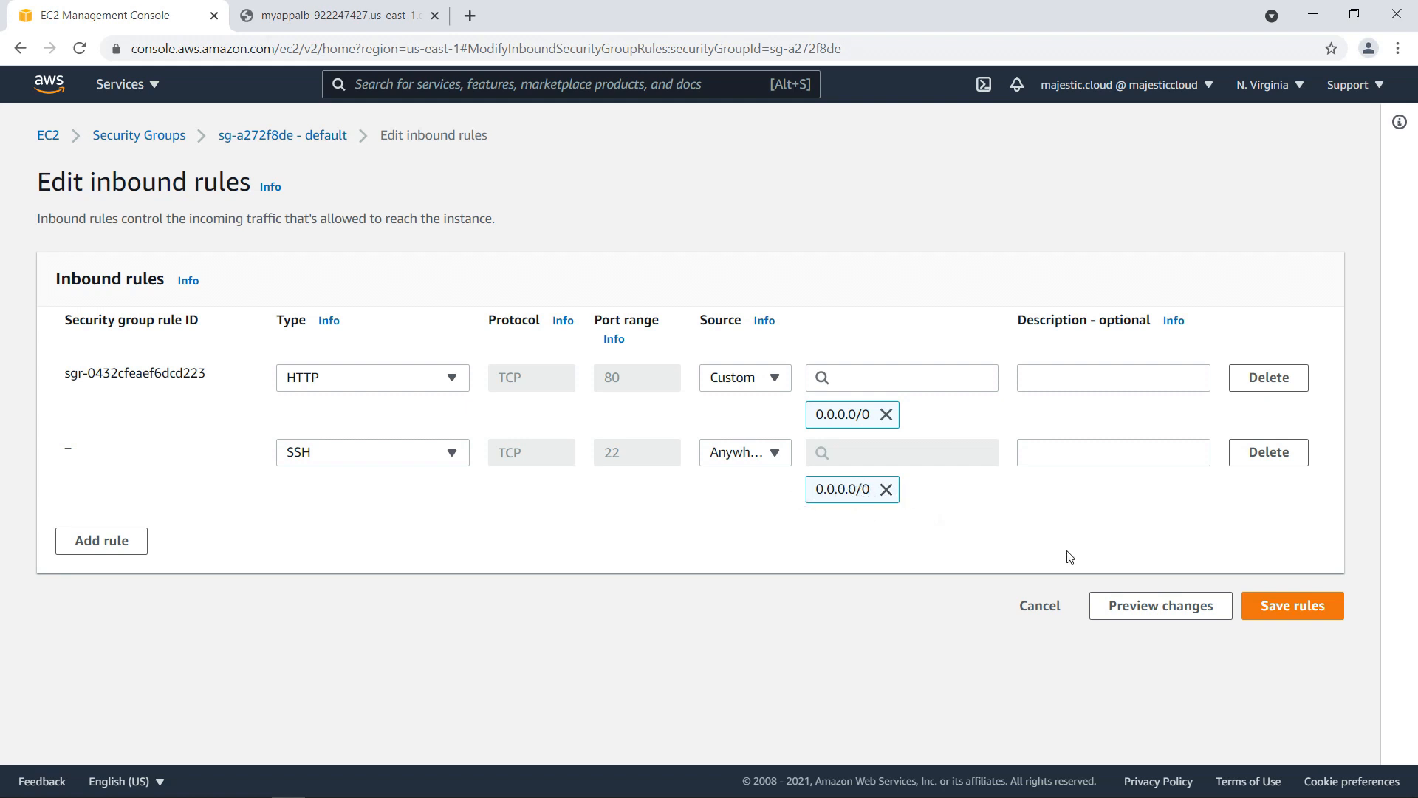
{"action": "left_click", "coordinate": [1302, 607]}
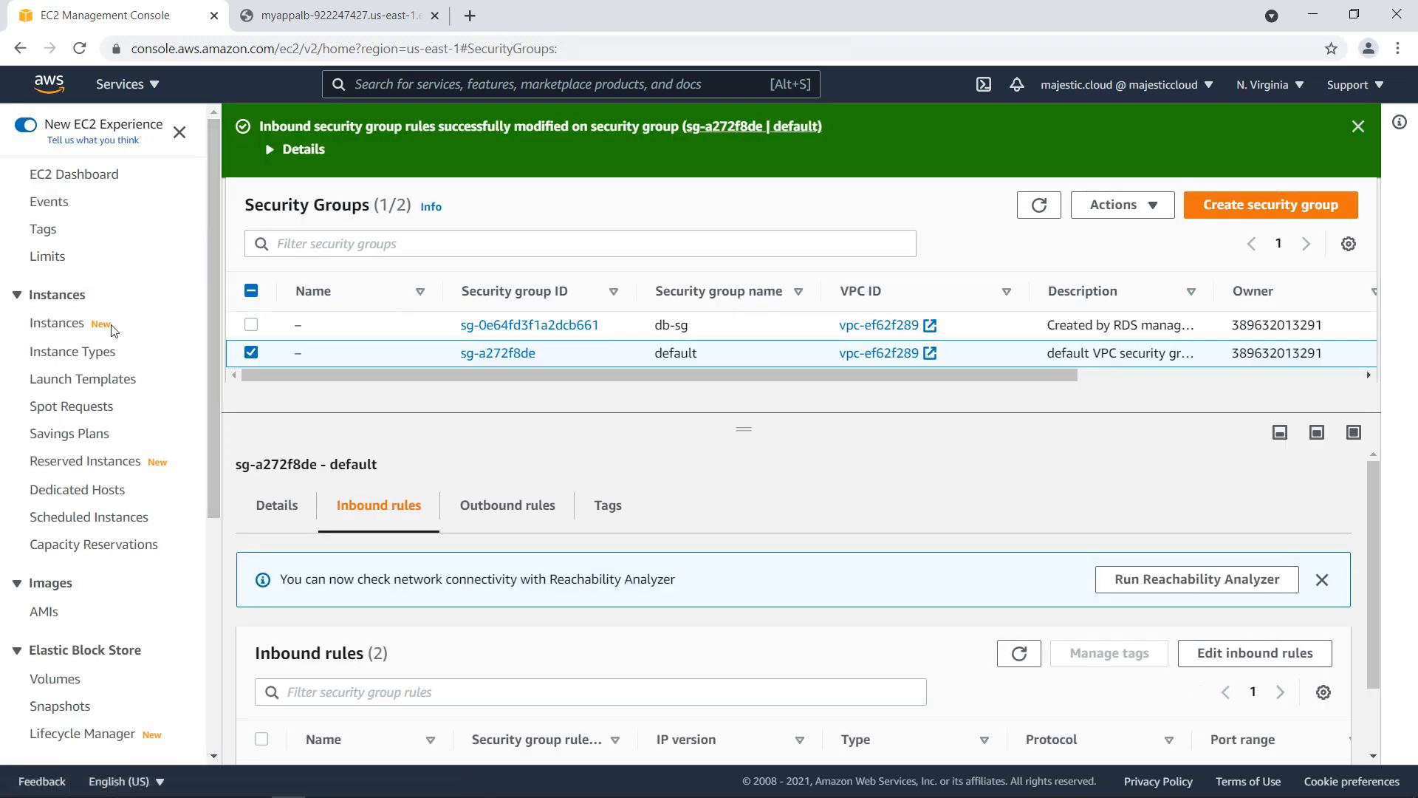
Connect to the running instance in us-east-1a through EC2 Instance Connect as ec2-user.
{"action": "left_click", "coordinate": [41, 325]}
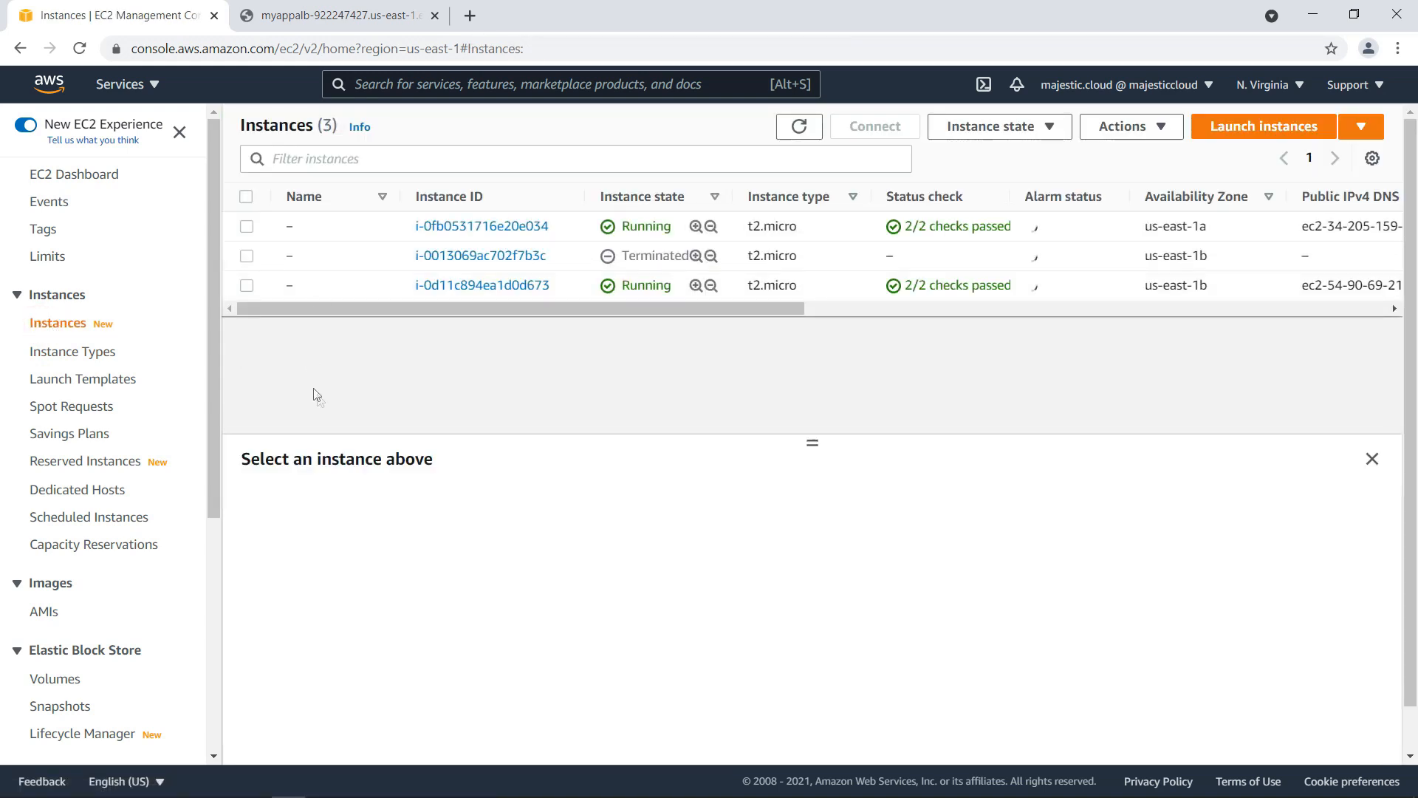
{"action": "left_click", "coordinate": [340, 234]}
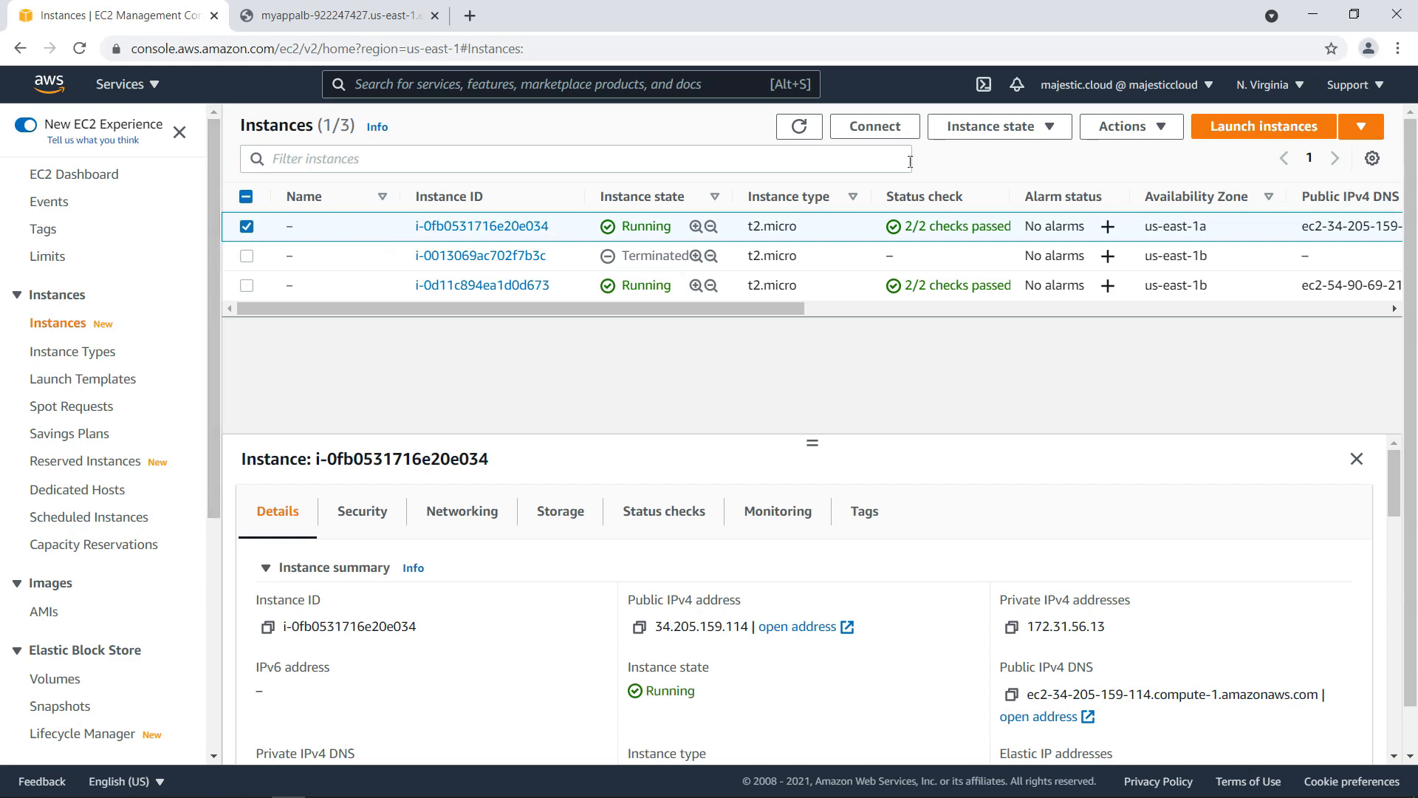
{"action": "left_click", "coordinate": [871, 127]}
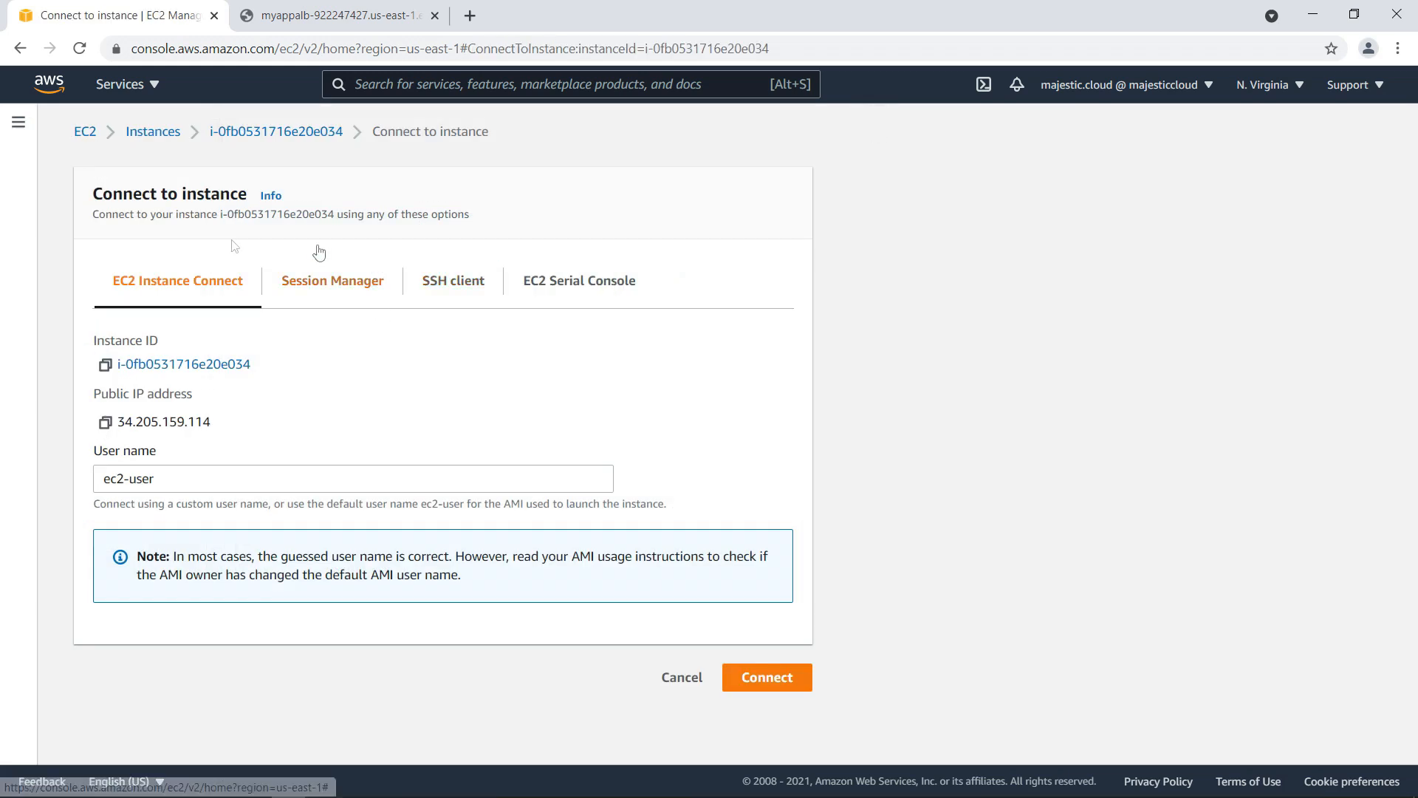
{"action": "left_click", "coordinate": [768, 677]}
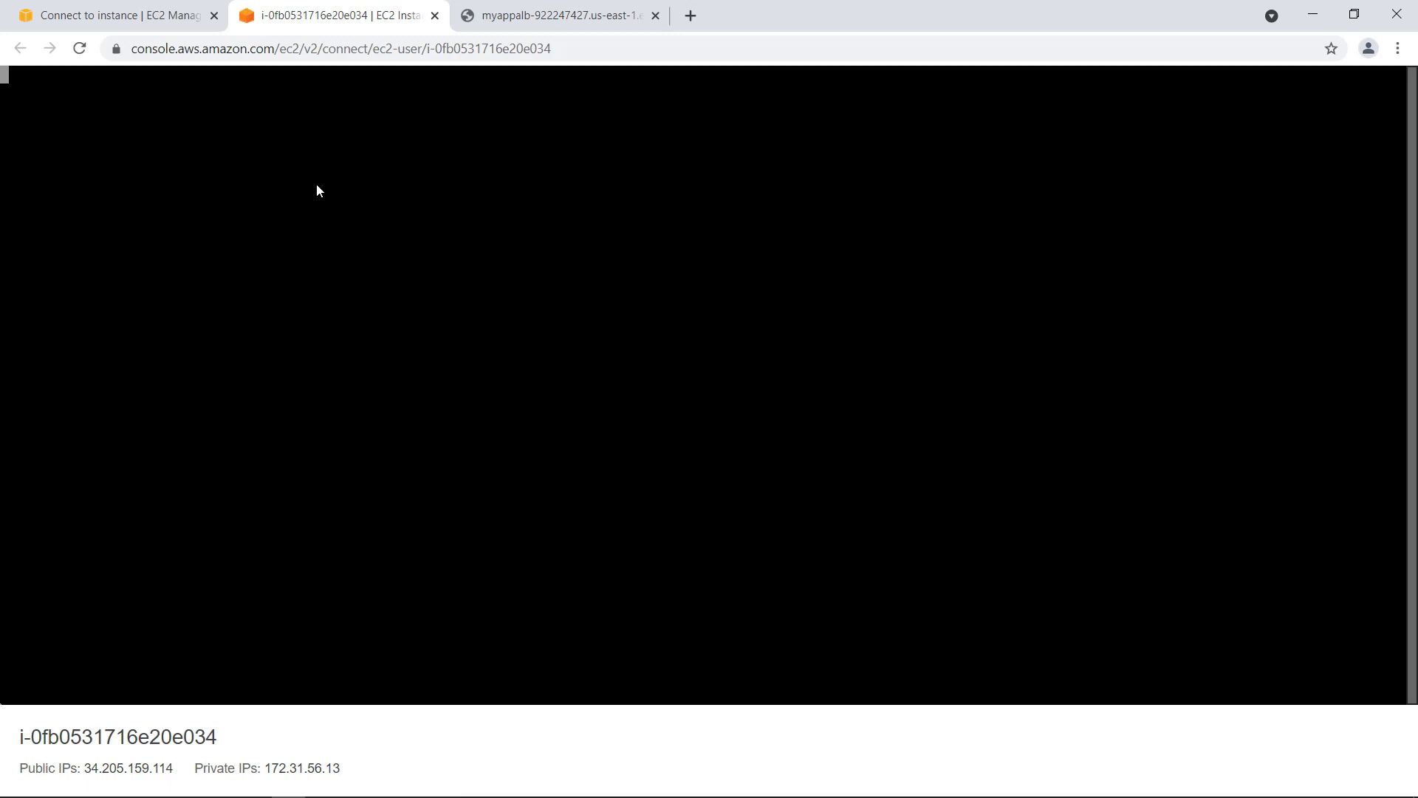
{"action": "left_click", "coordinate": [303, 328]}
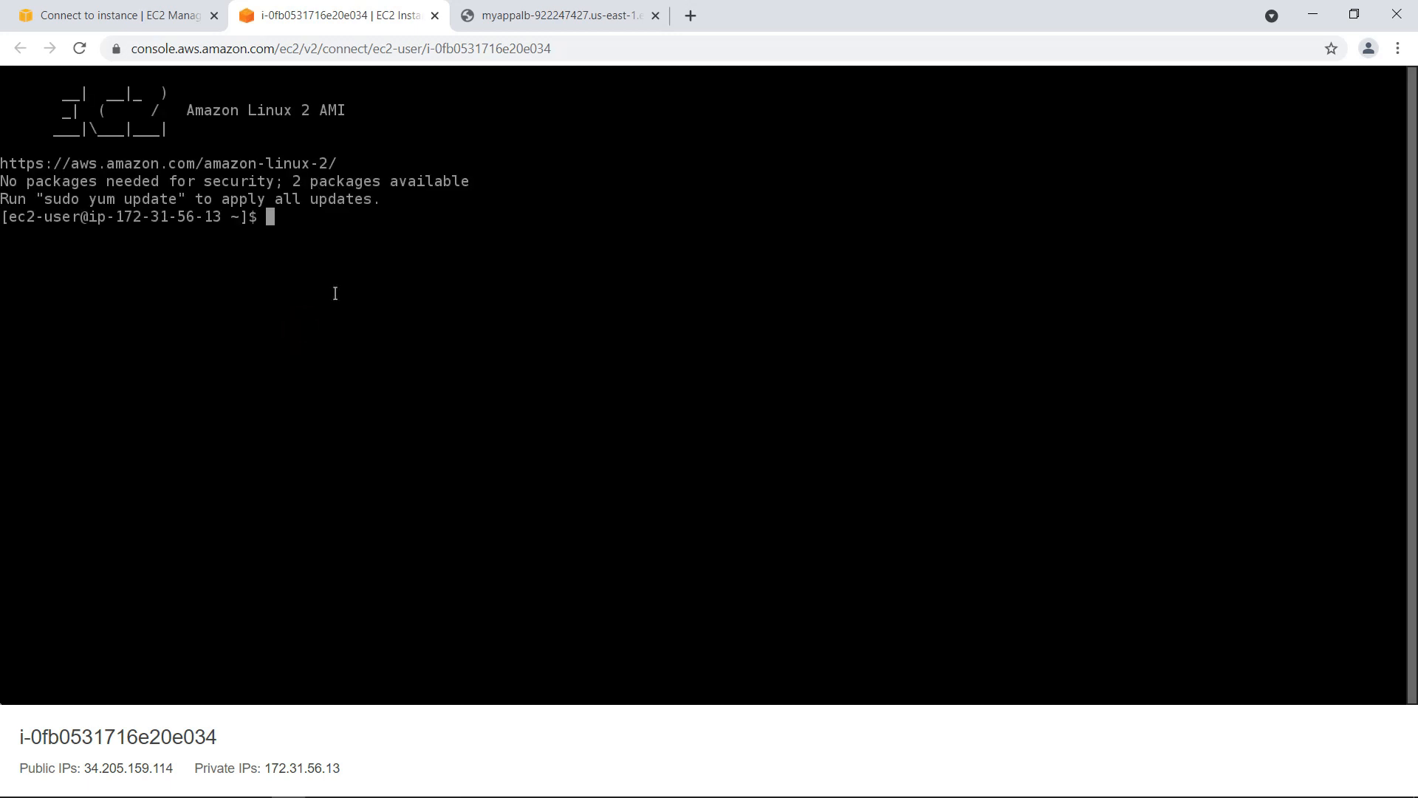
Run the stress command without options in the instance terminal to display its usage help.
{"action": "type", "text": "s"}
{"action": "type", "text": "tress -c 10"}
{"action": "key", "text": "BackSpace"}
{"action": "key", "text": "BackSpace"}
{"action": "key", "text": "BackSpace"}
{"action": "key", "text": "BackSpace"}
{"action": "key", "text": "Return"}
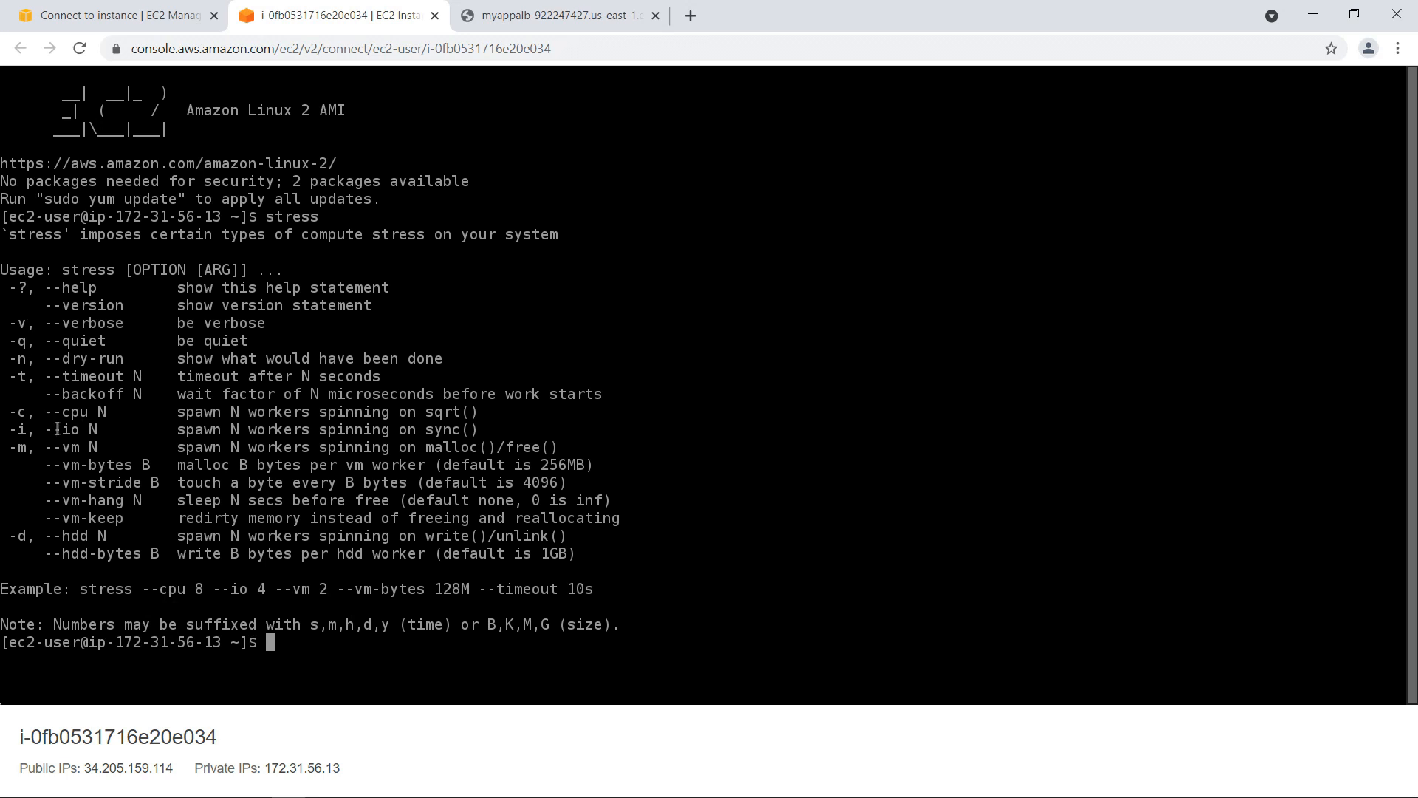
Check the description of the CPU worker option and start a CPU load with stress -c 10.
{"action": "left_click_drag", "start_coordinate": [181, 410], "coordinate": [480, 406]}
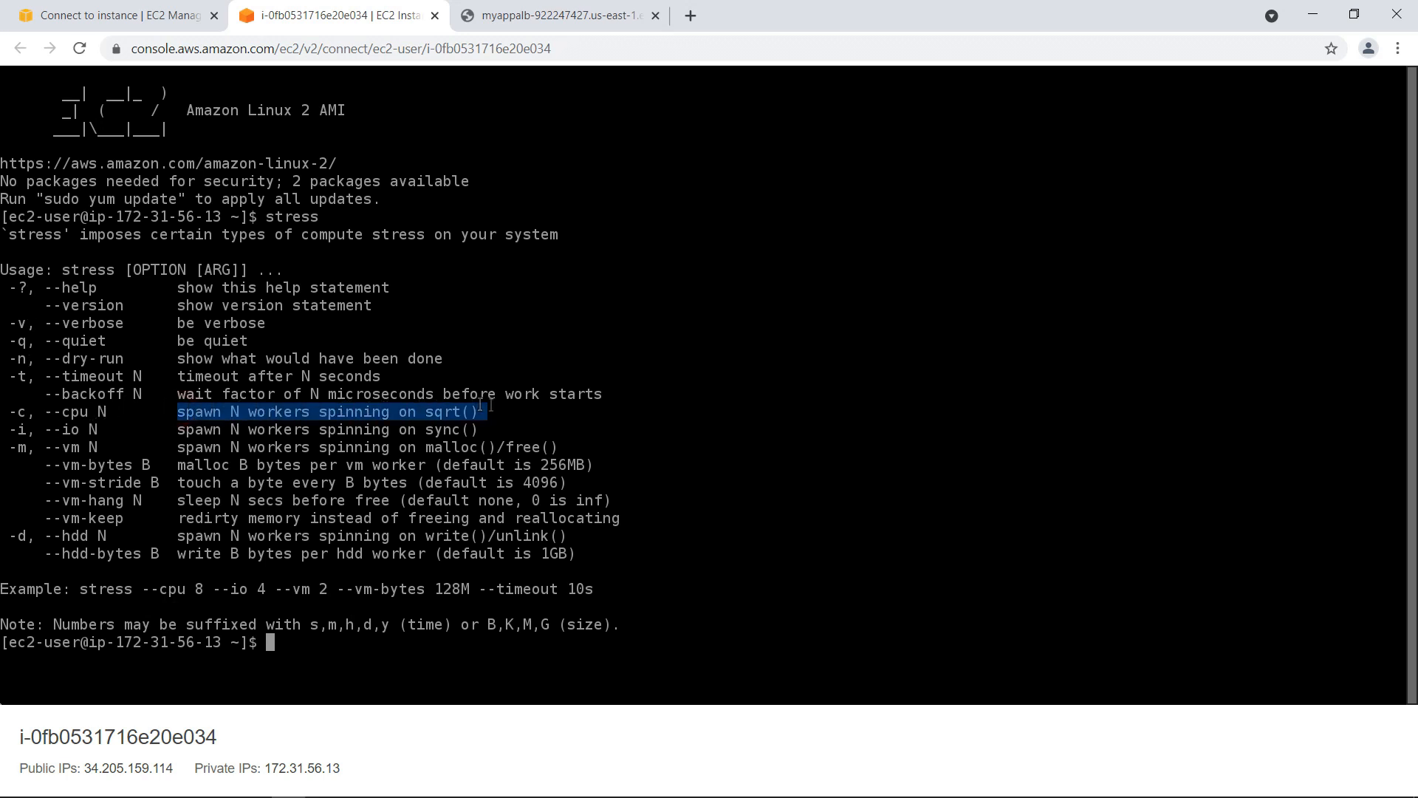
{"action": "left_click", "coordinate": [517, 482]}
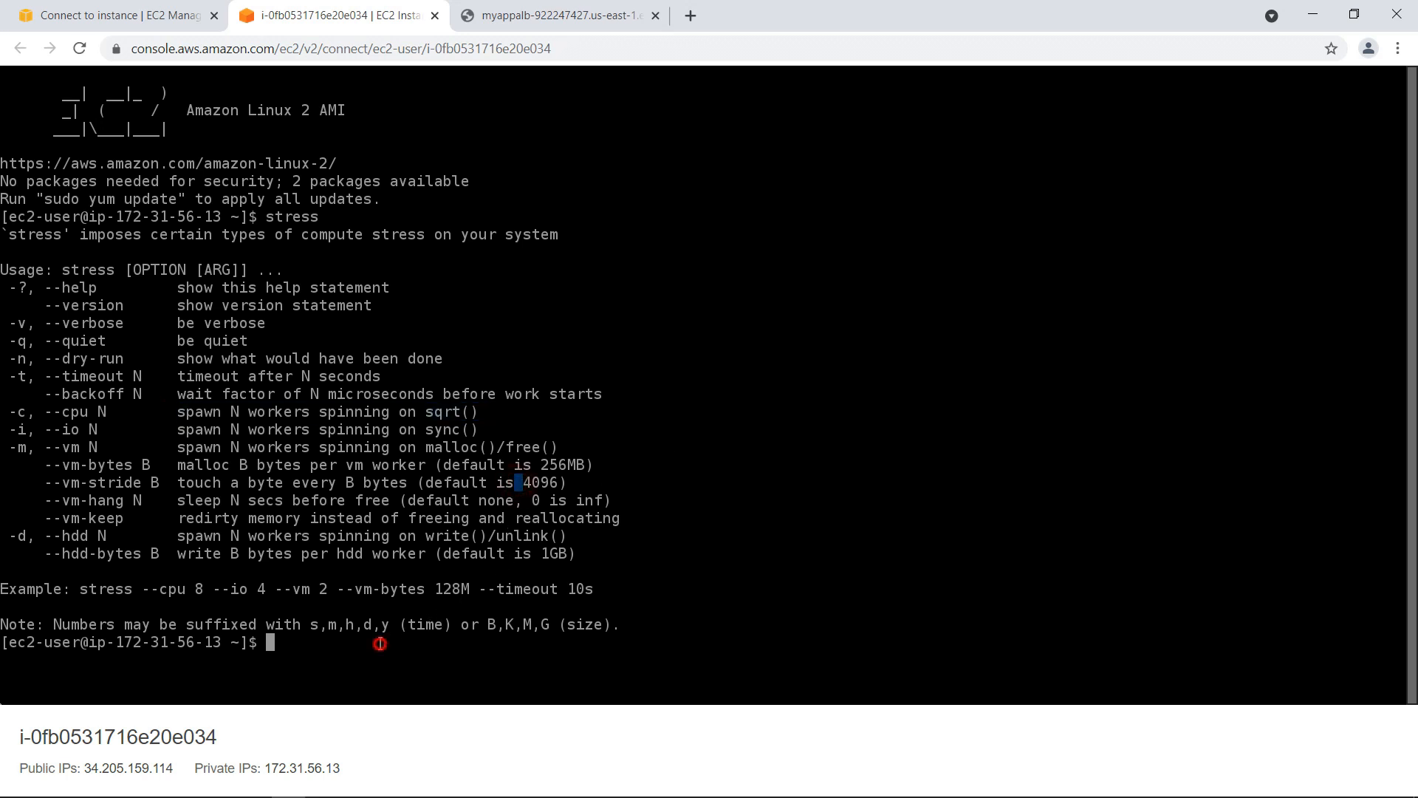
{"action": "type", "text": "stress -c 10"}
{"action": "key", "text": "Return"}
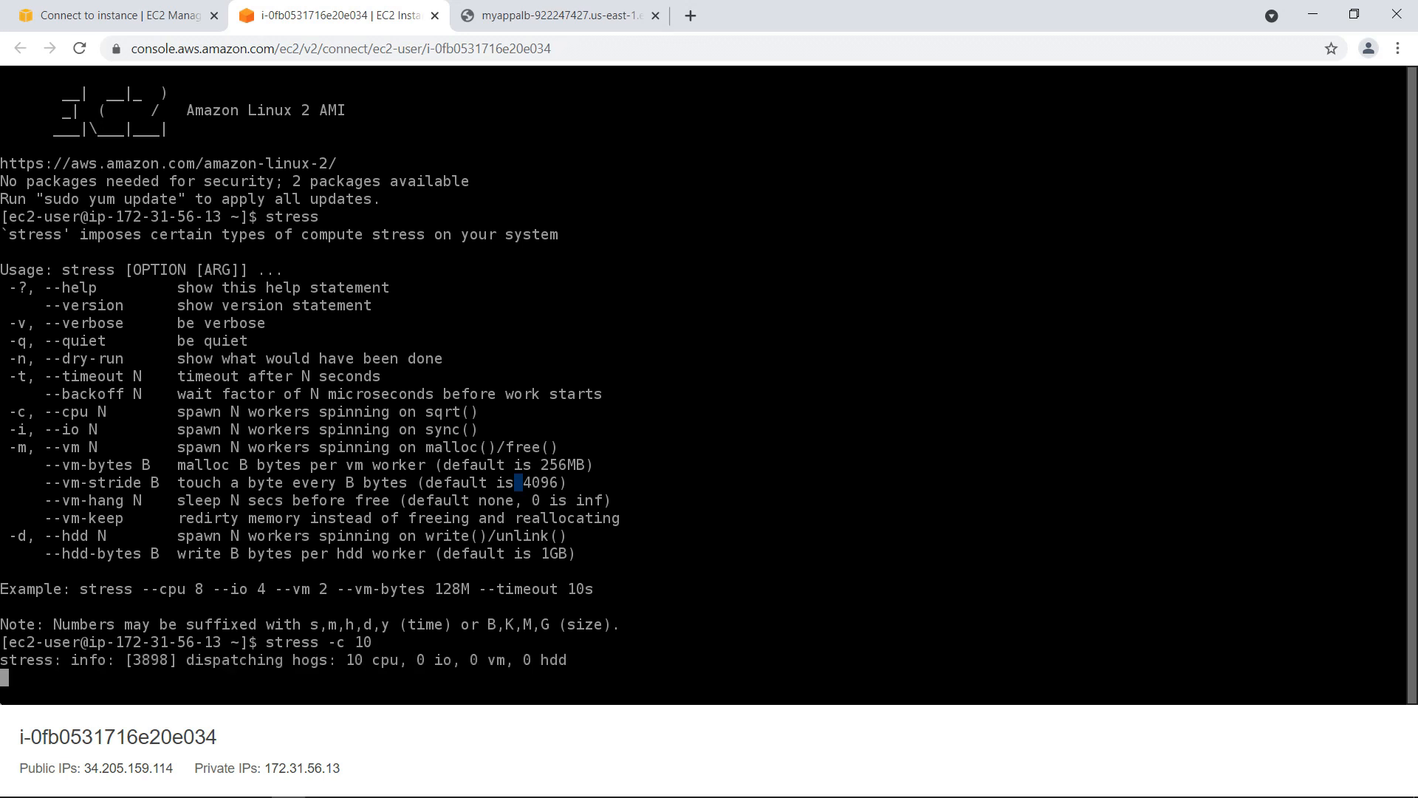
Connect to the running instance in us-east-1b through EC2 Instance Connect as ec2-user.
{"action": "left_click", "coordinate": [114, 7]}
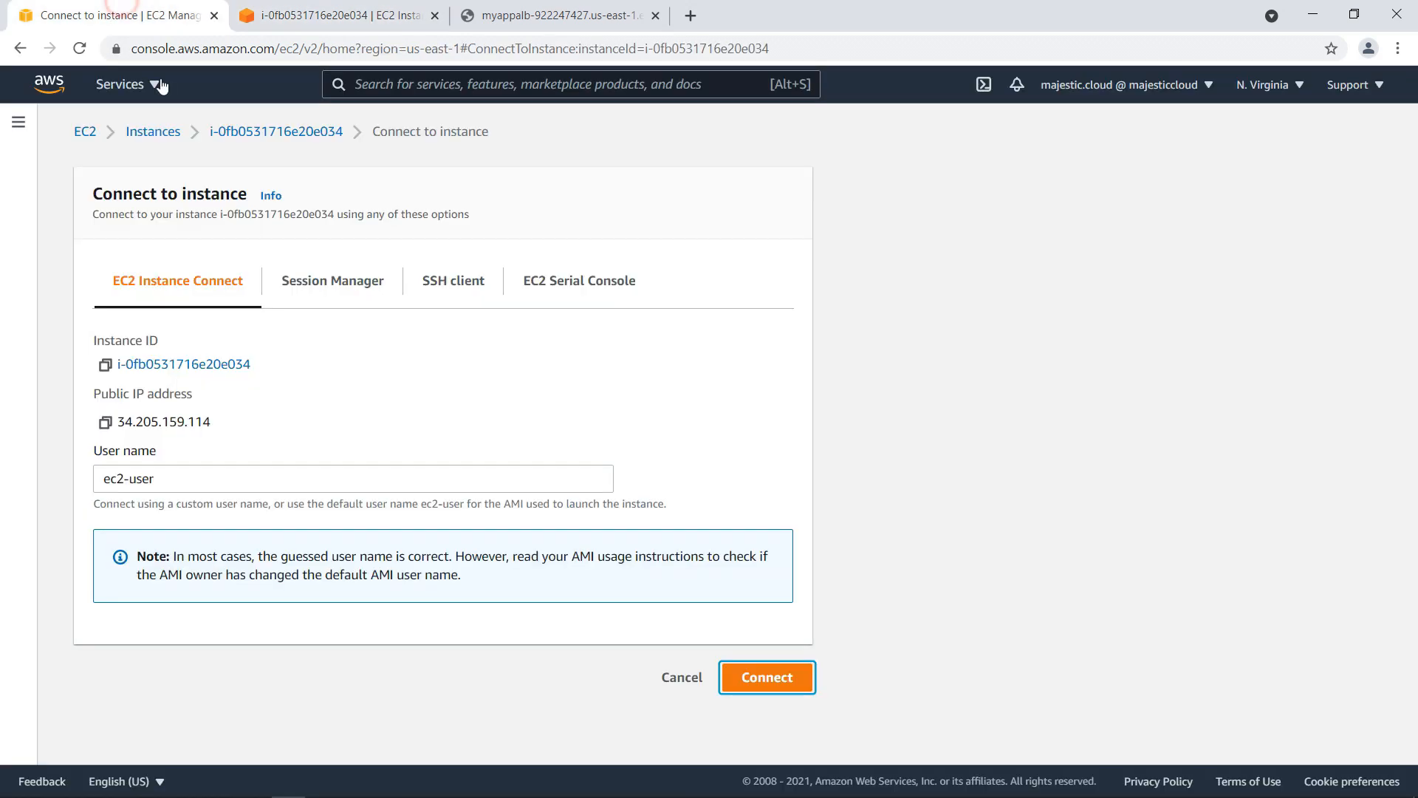
{"action": "left_click", "coordinate": [170, 138]}
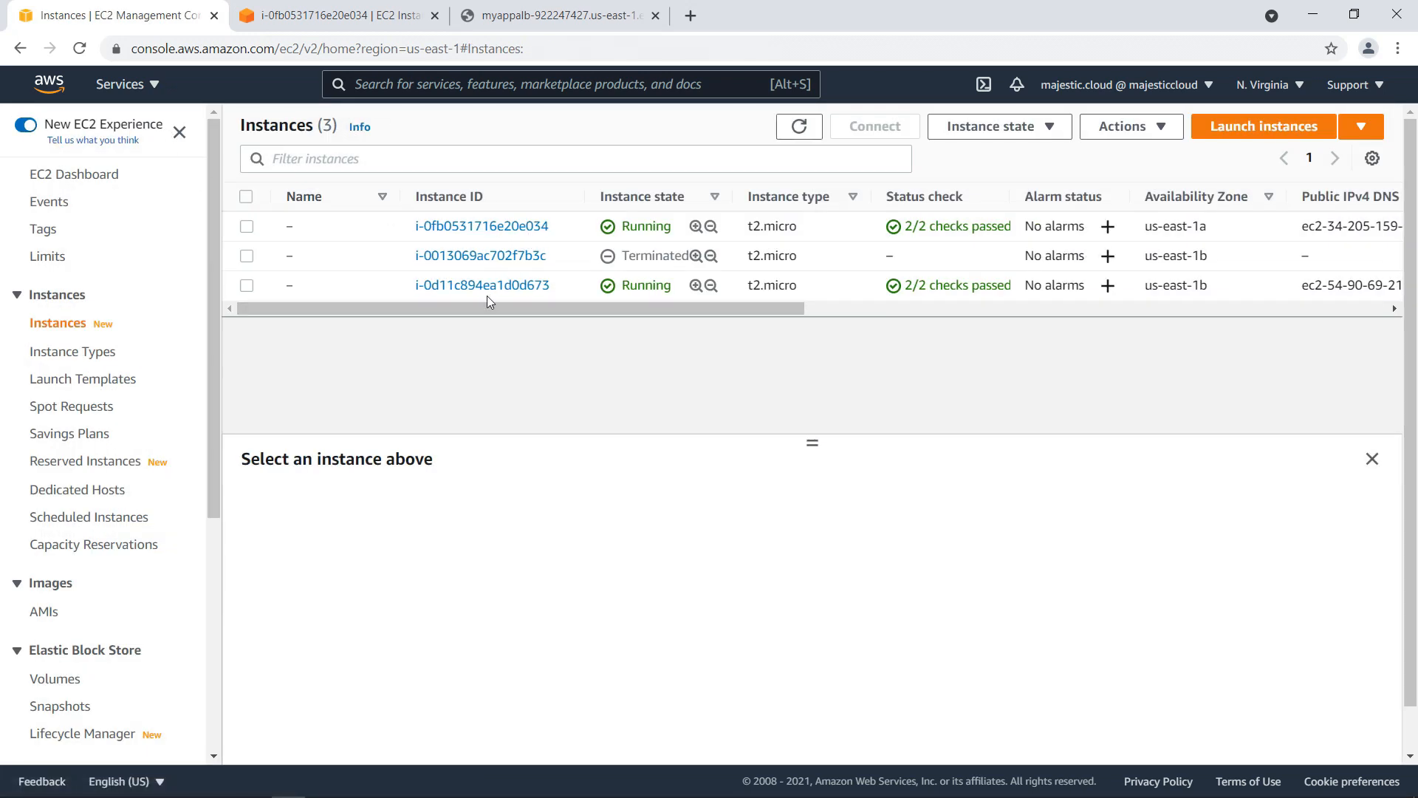
{"action": "left_click", "coordinate": [348, 284]}
{"action": "left_click", "coordinate": [874, 126]}
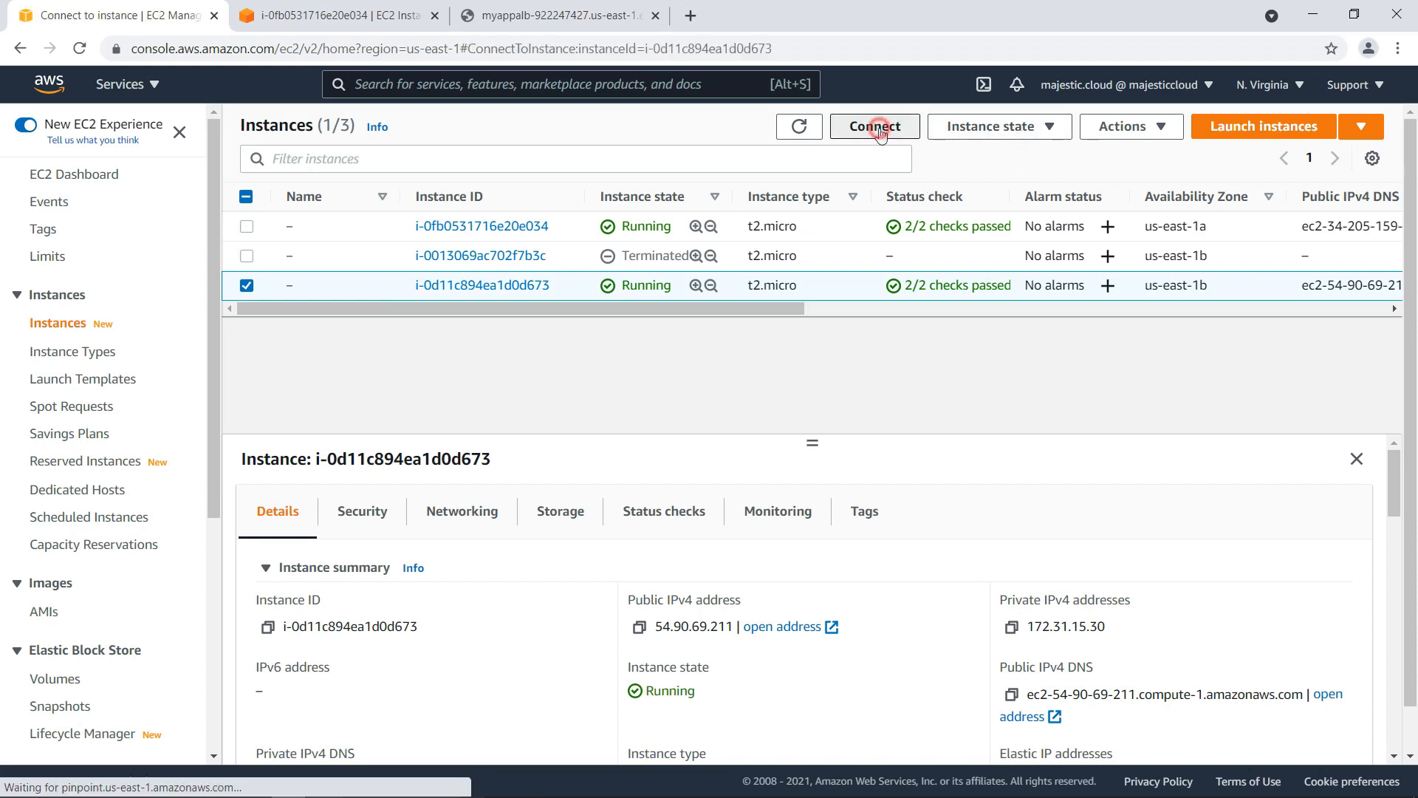
{"action": "left_click", "coordinate": [765, 676]}
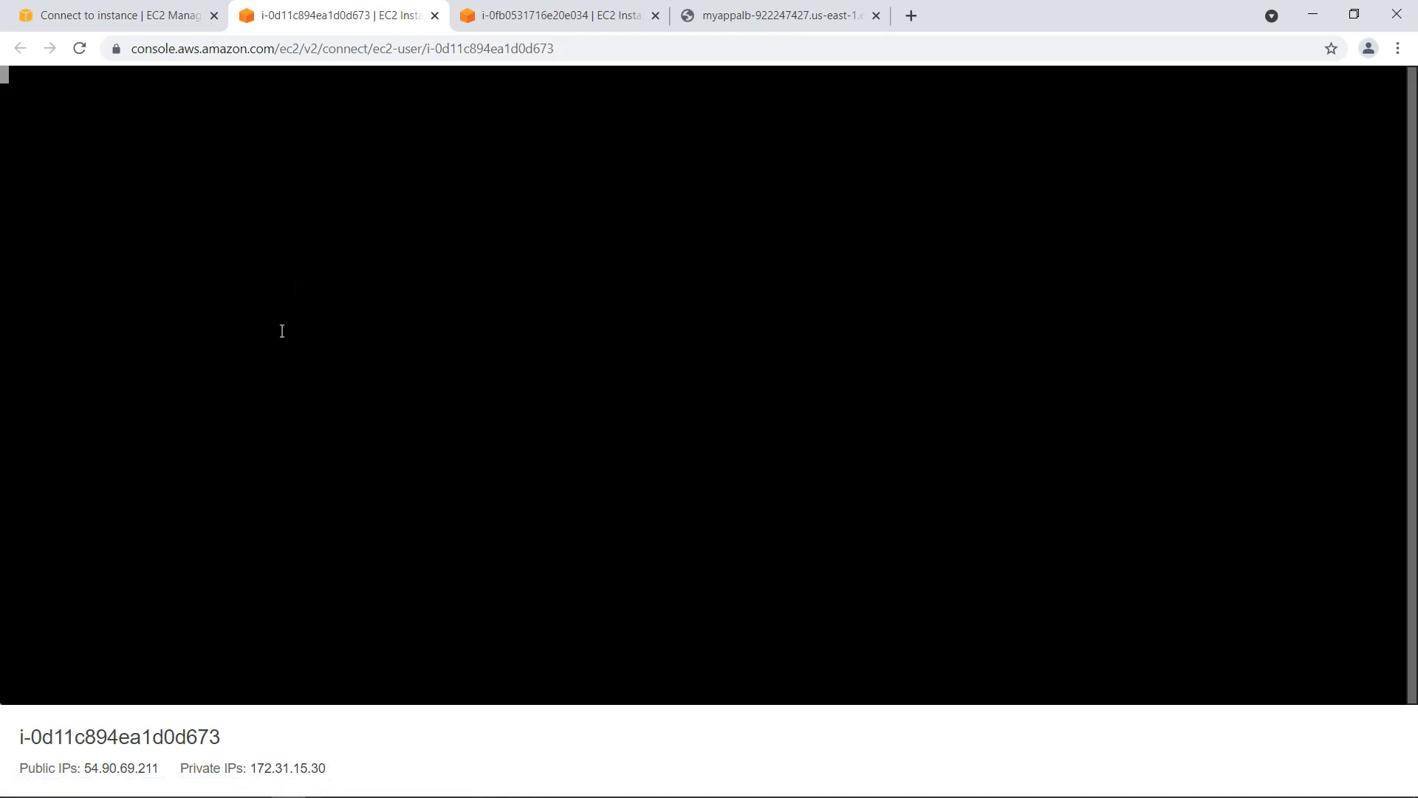
Start a CPU load with stress -c 10 in the terminal of the us-east-1b instance.
{"action": "type", "text": "stress "}
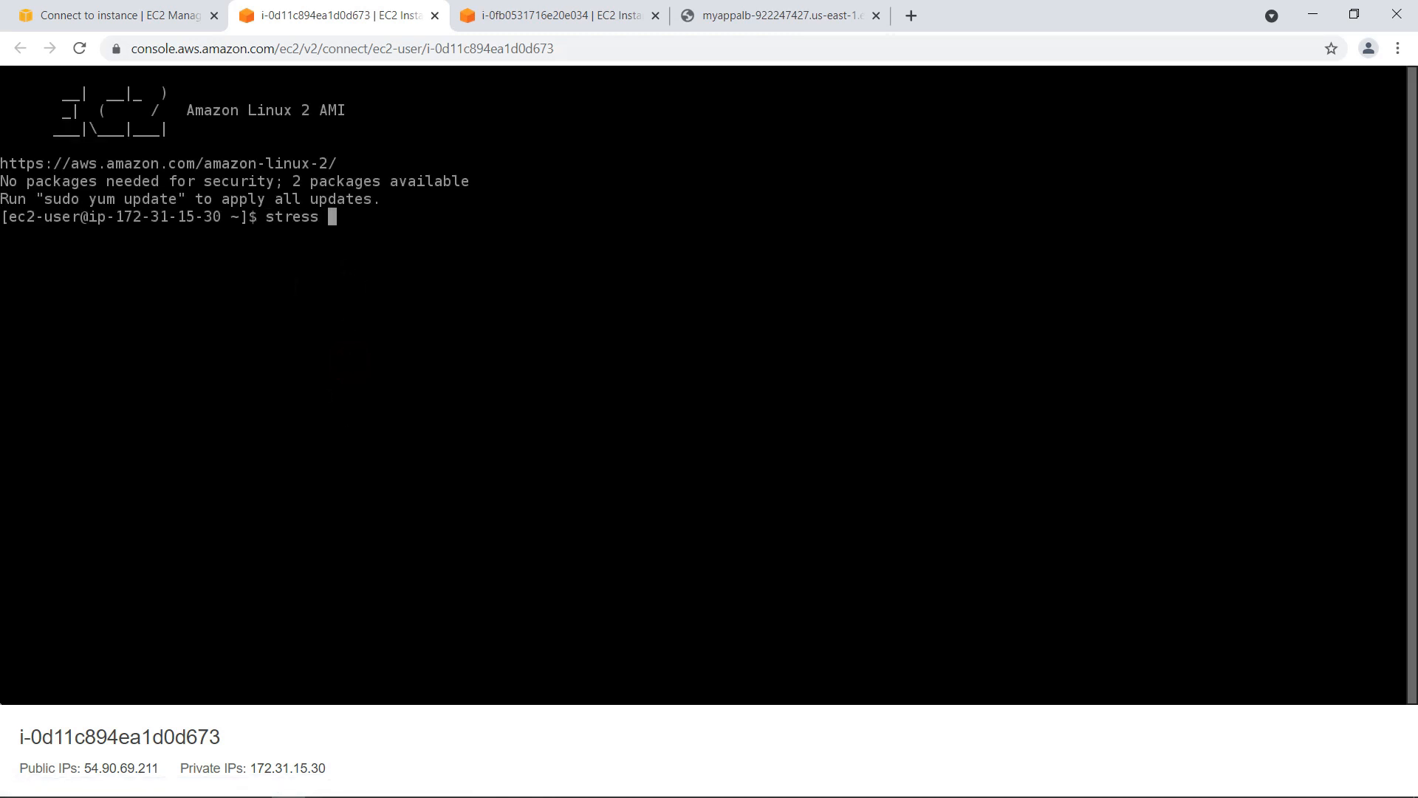
{"action": "type", "text": "-c 1-"}
{"action": "key", "text": "Return"}
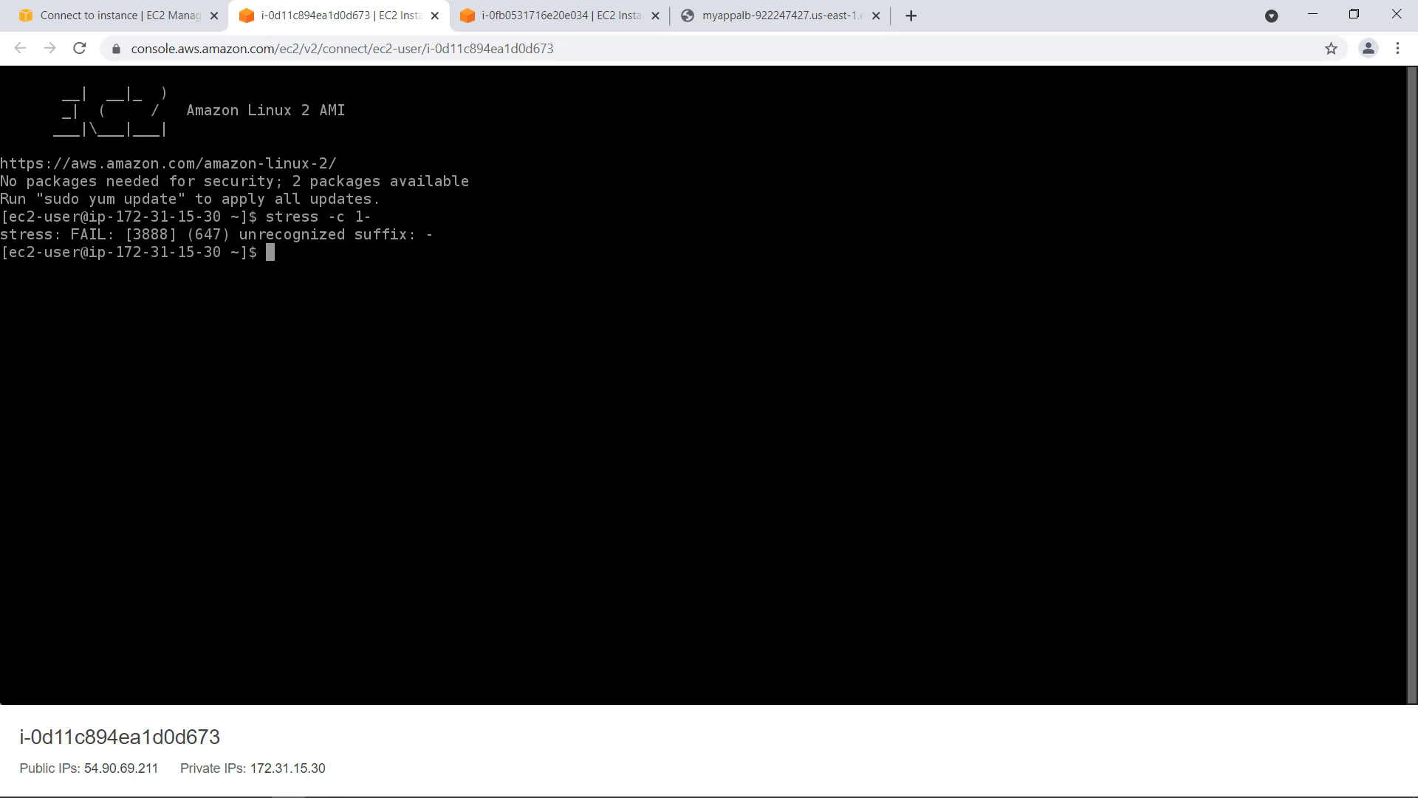
{"action": "key", "text": "Up"}
{"action": "key", "text": "Left"}
{"action": "key", "text": "Delete"}
{"action": "type", "text": "0"}
{"action": "key", "text": "Return"}
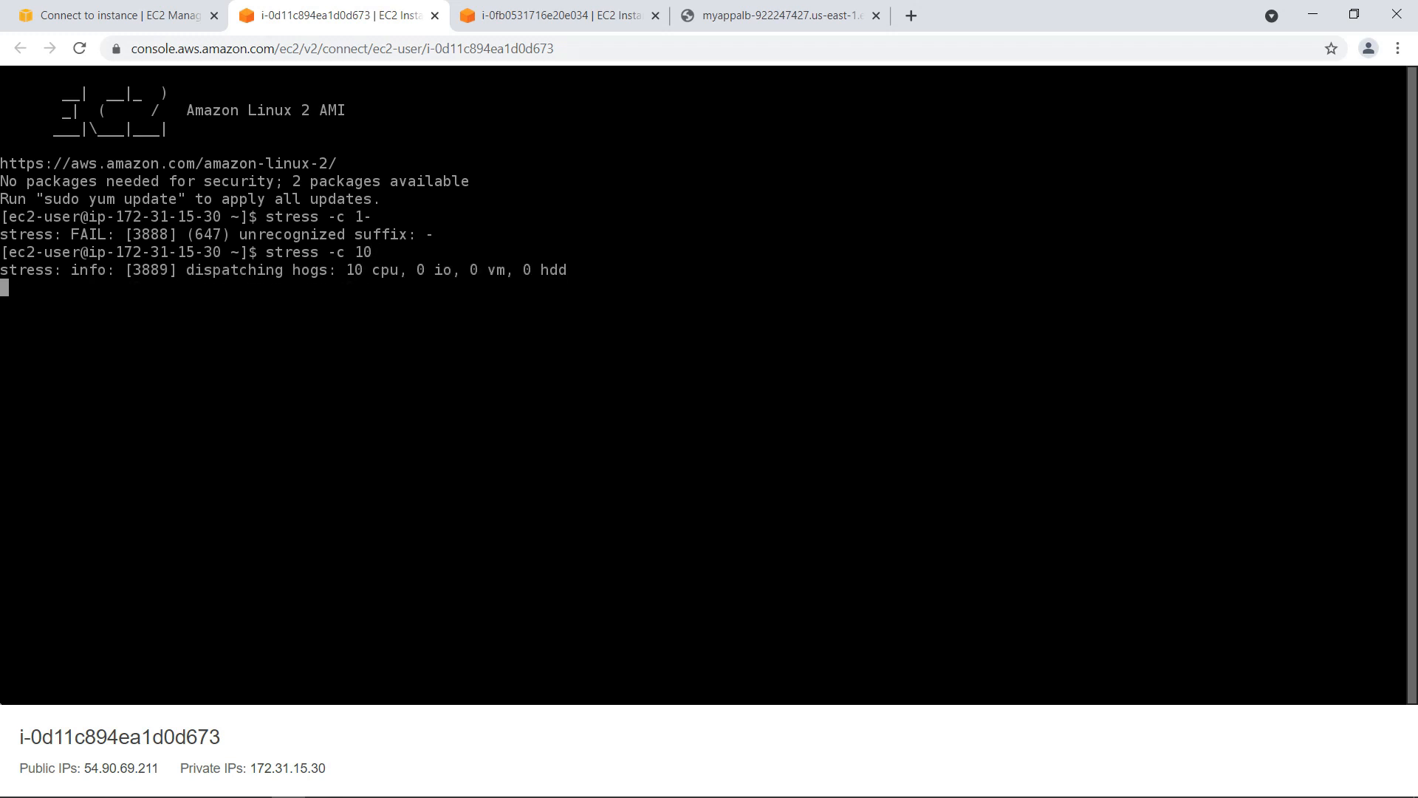
Open the EC2 monitoring metrics of the Auto Scaling group MyAppASG and inspect the CPU Utilization graph.
{"action": "left_click", "coordinate": [135, 7]}
{"action": "left_click", "coordinate": [678, 674]}
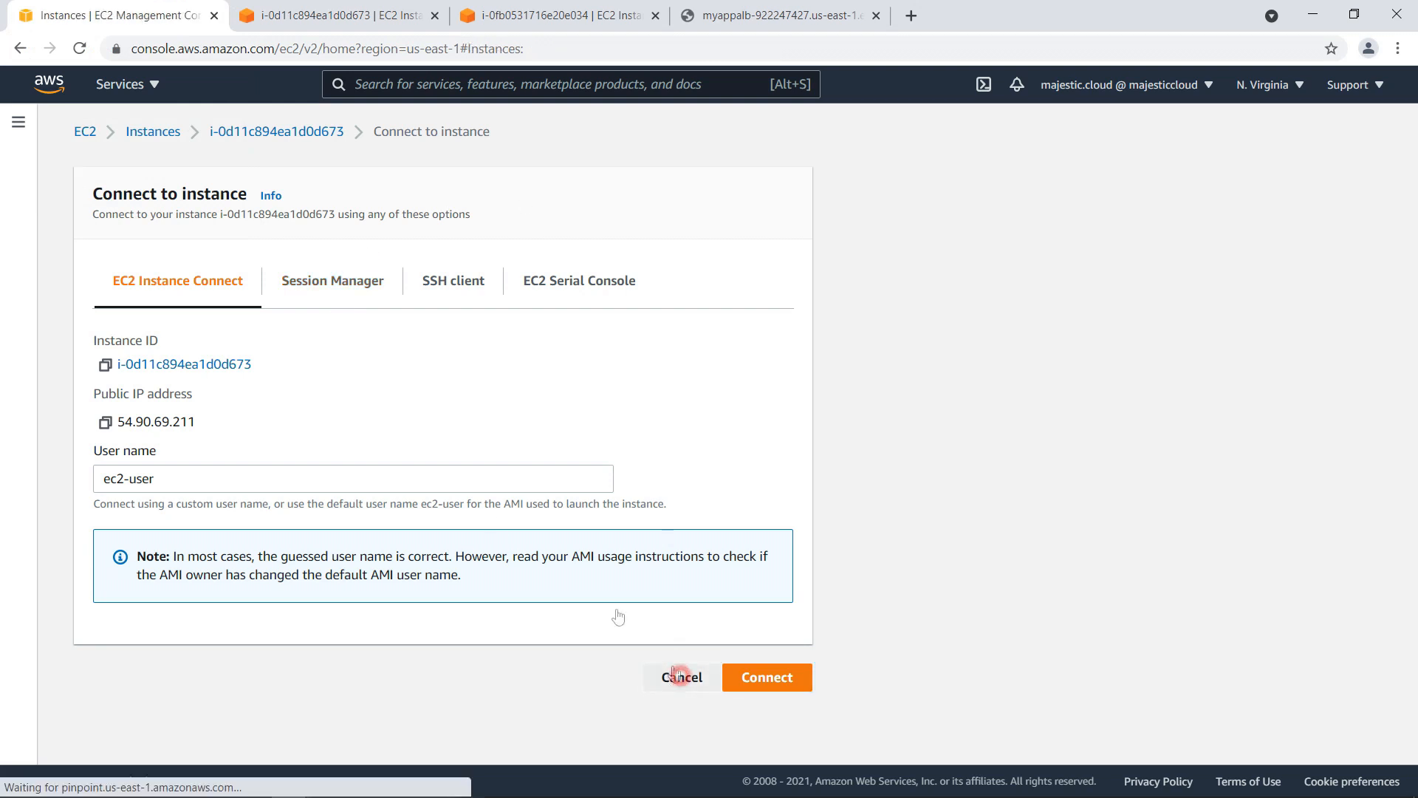
{"action": "scroll", "coordinate": [127, 502], "scroll_direction": "down", "scroll_amount": 5}
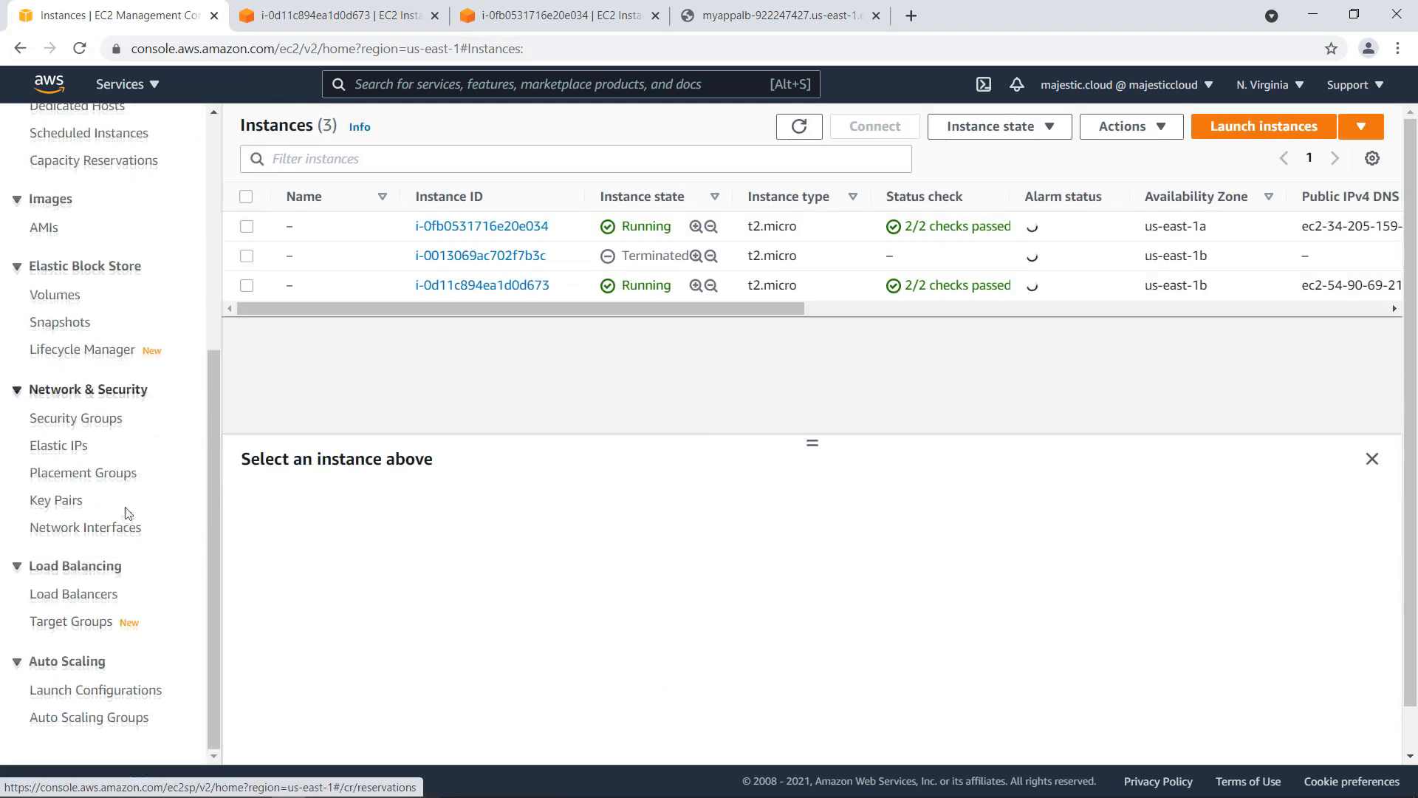
{"action": "left_click", "coordinate": [80, 716]}
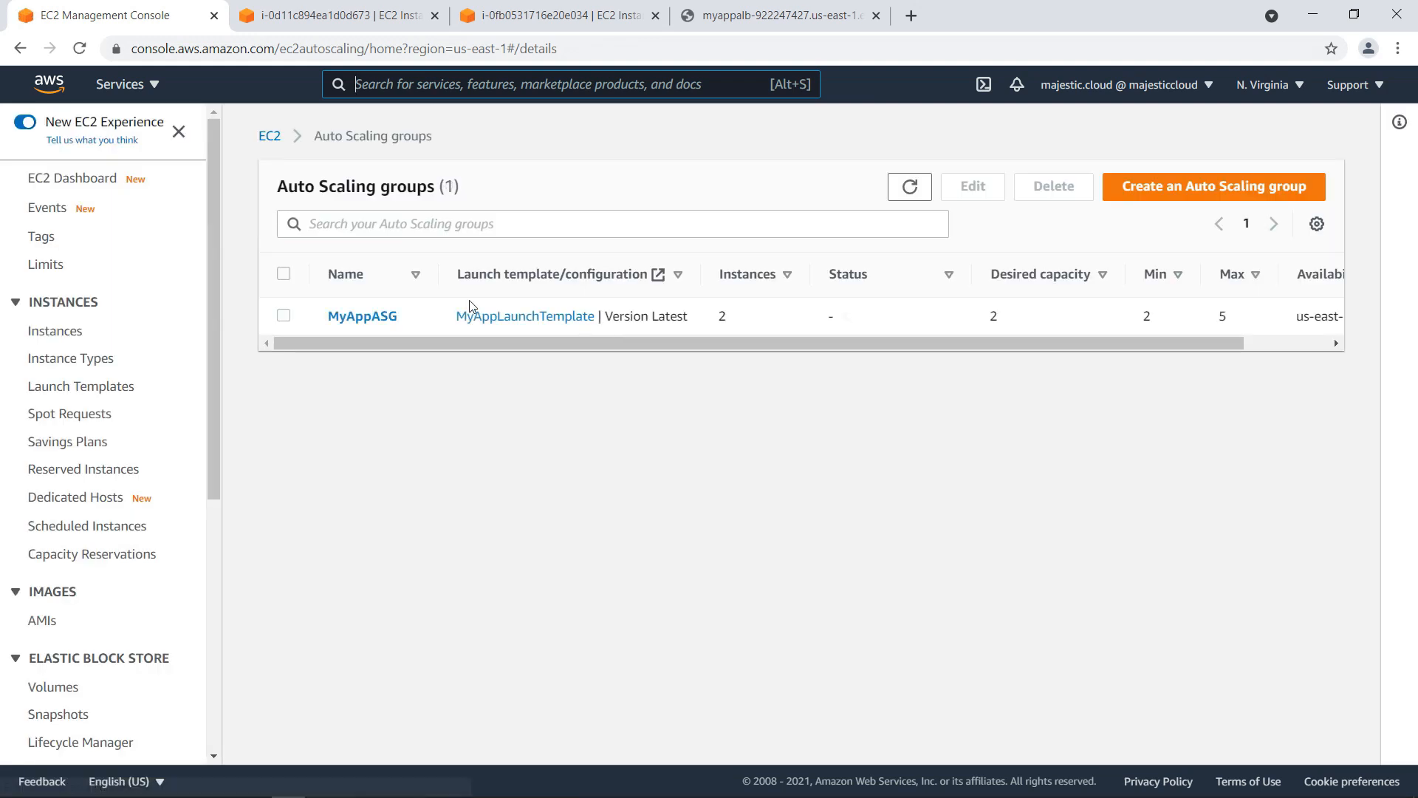
{"action": "left_click", "coordinate": [367, 316]}
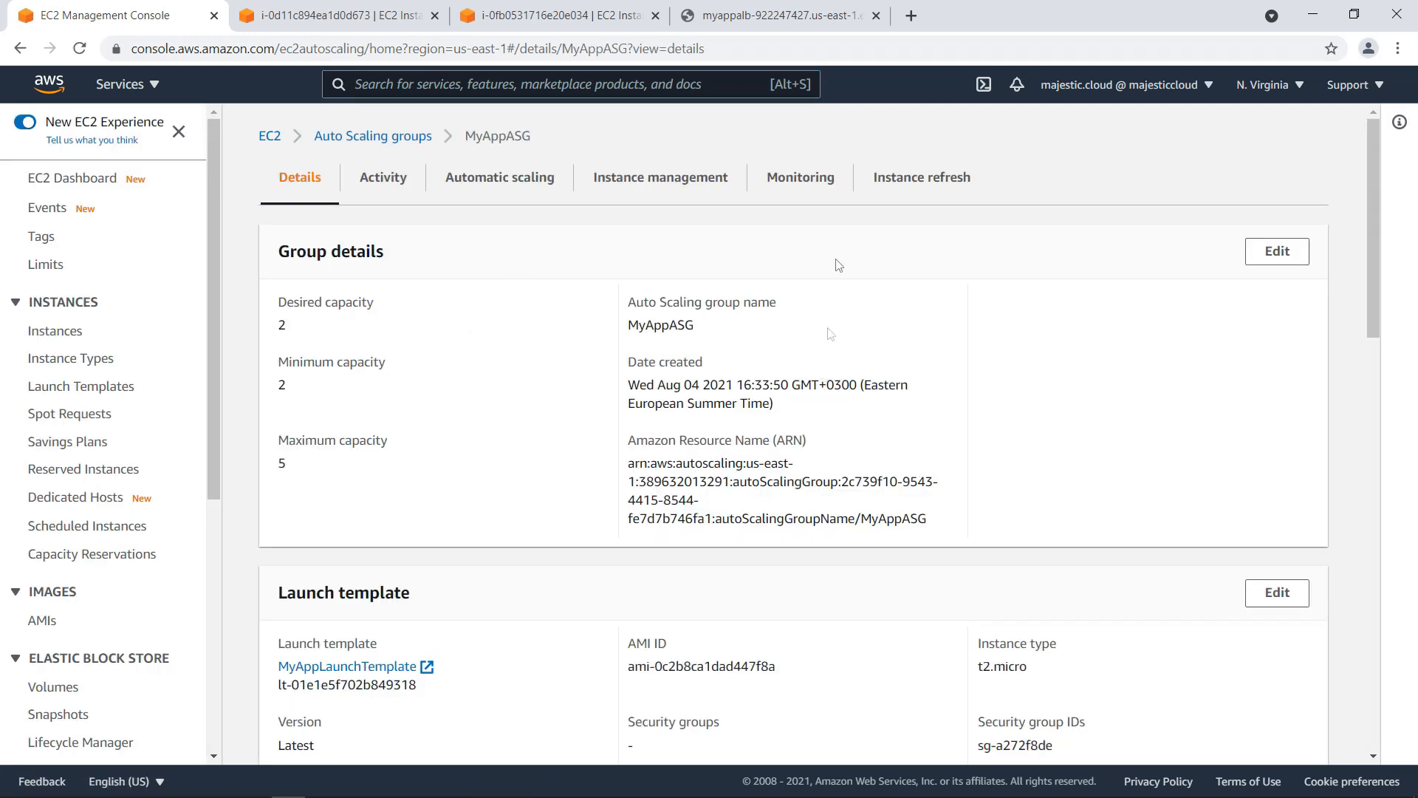
{"action": "left_click", "coordinate": [805, 181]}
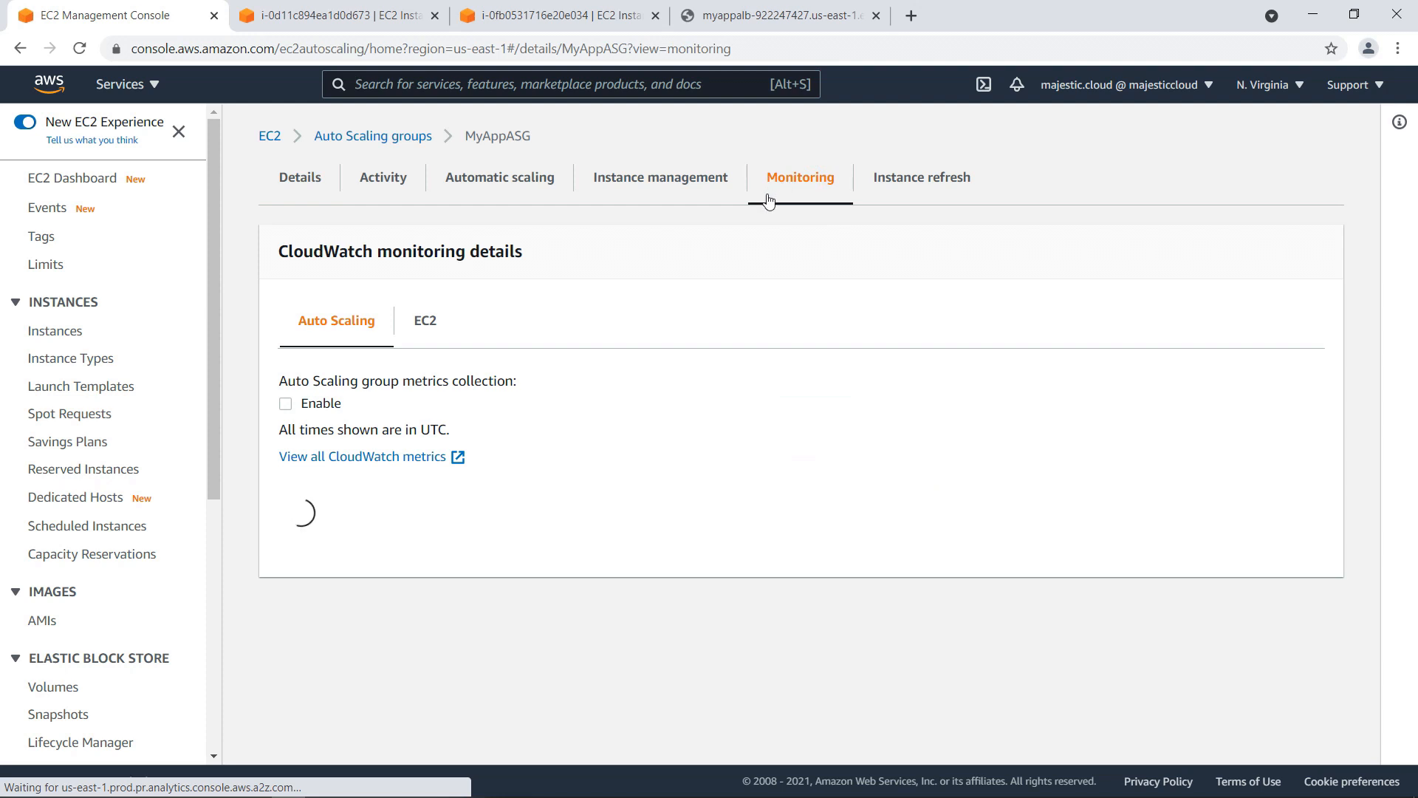
{"action": "left_click", "coordinate": [444, 316]}
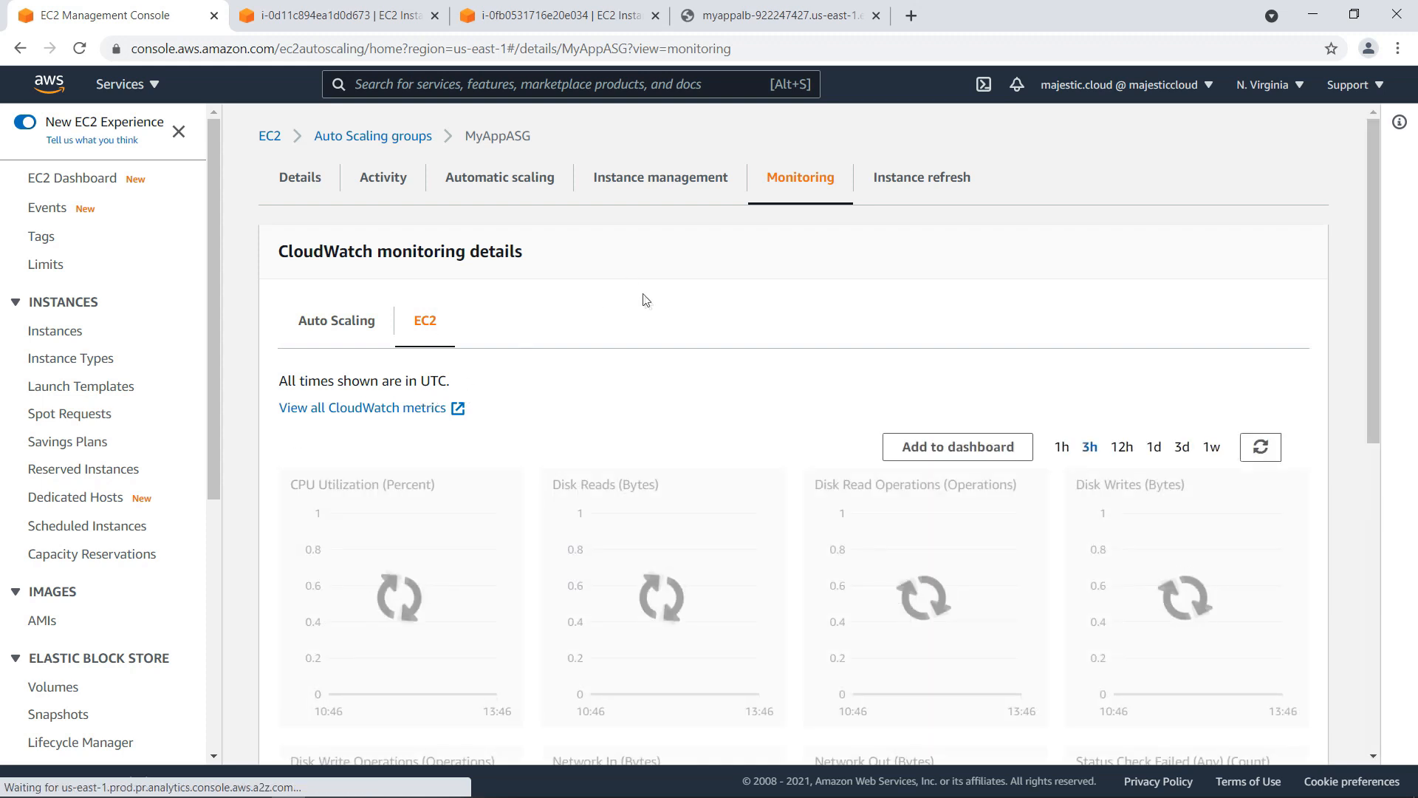
{"action": "scroll", "coordinate": [441, 360], "scroll_direction": "down", "scroll_amount": 2}
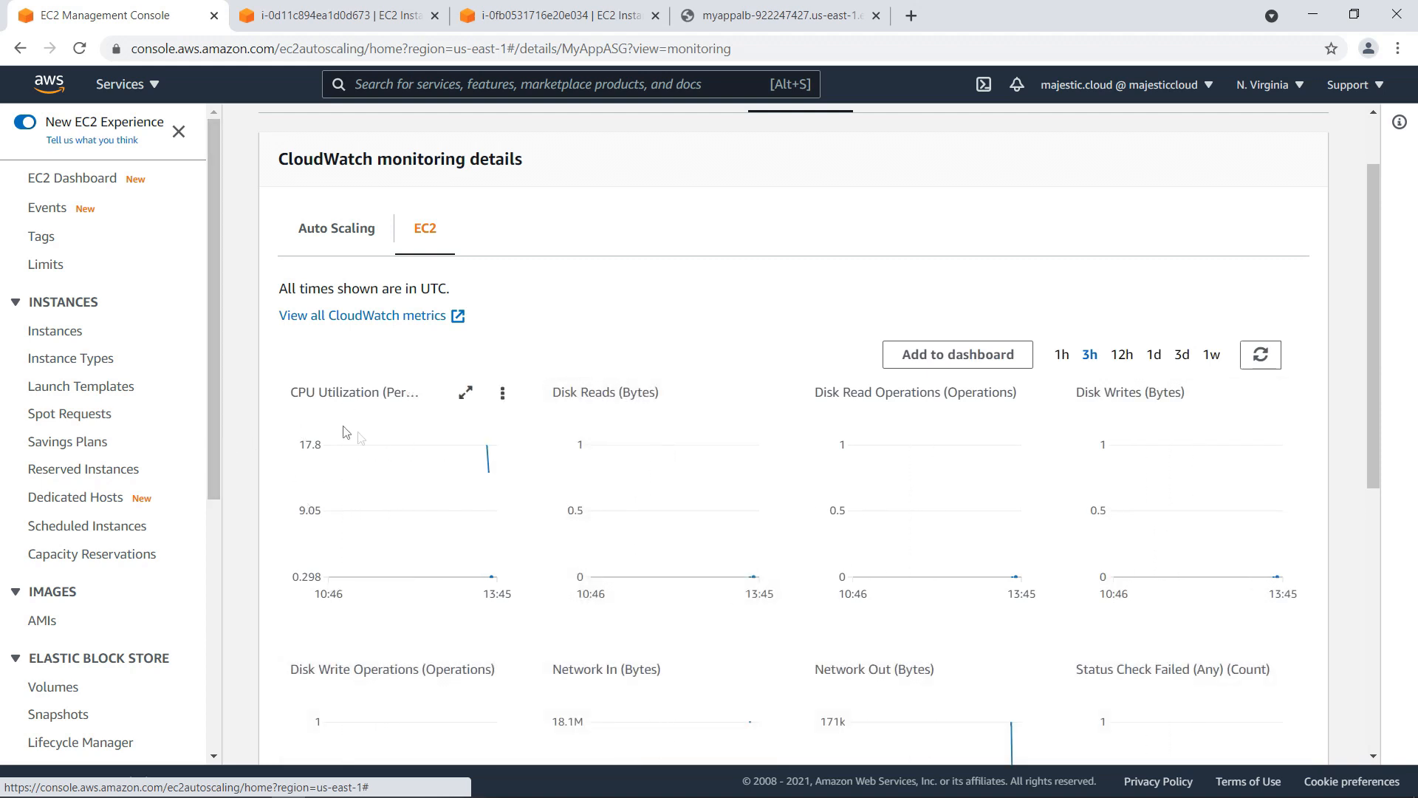
{"action": "mouse_move", "coordinate": [487, 452]}
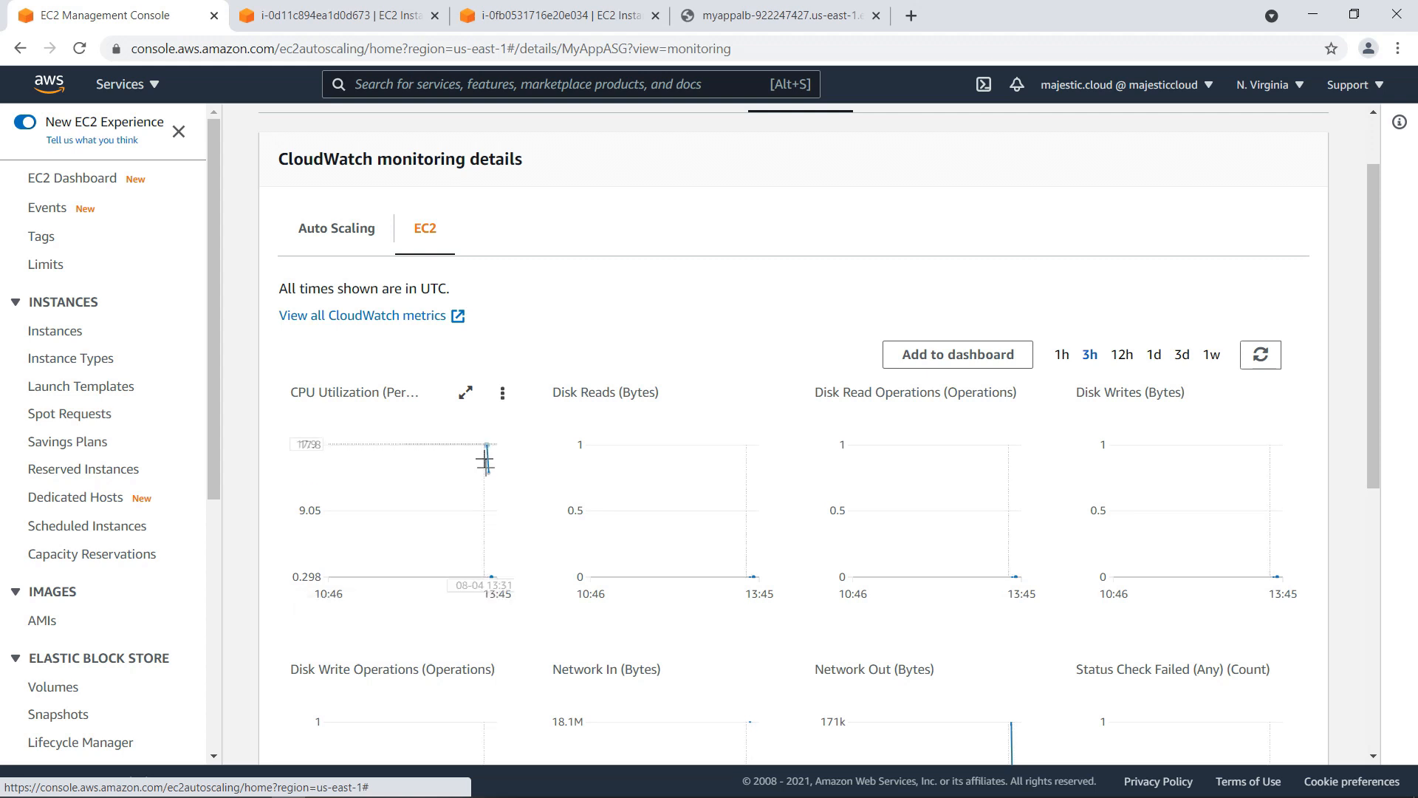
{"action": "scroll", "coordinate": [452, 457], "scroll_direction": "up", "scroll_amount": 2}
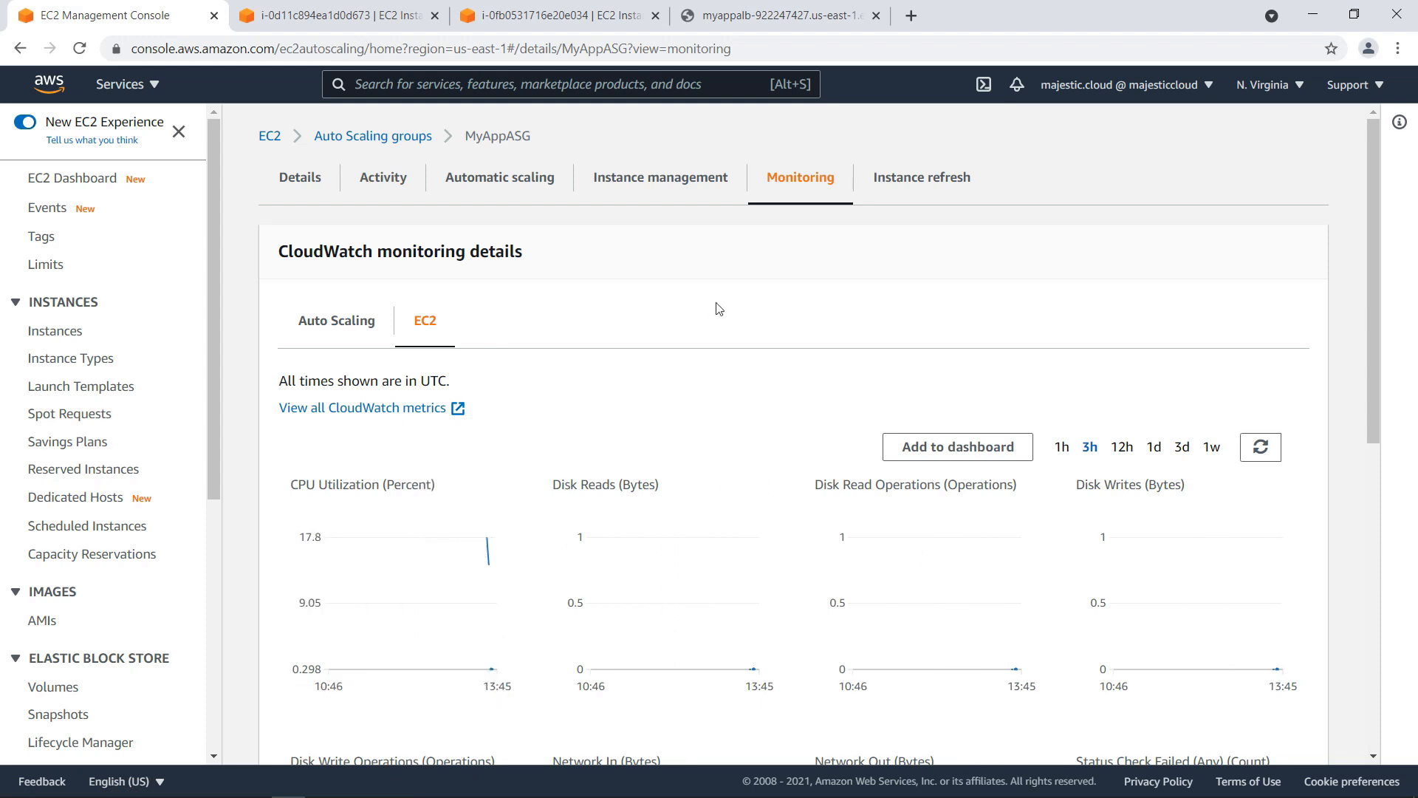
Review the activity history of MyAppASG for new scaling events.
{"action": "left_click", "coordinate": [378, 183]}
{"action": "scroll", "coordinate": [670, 389], "scroll_direction": "down", "scroll_amount": 2}
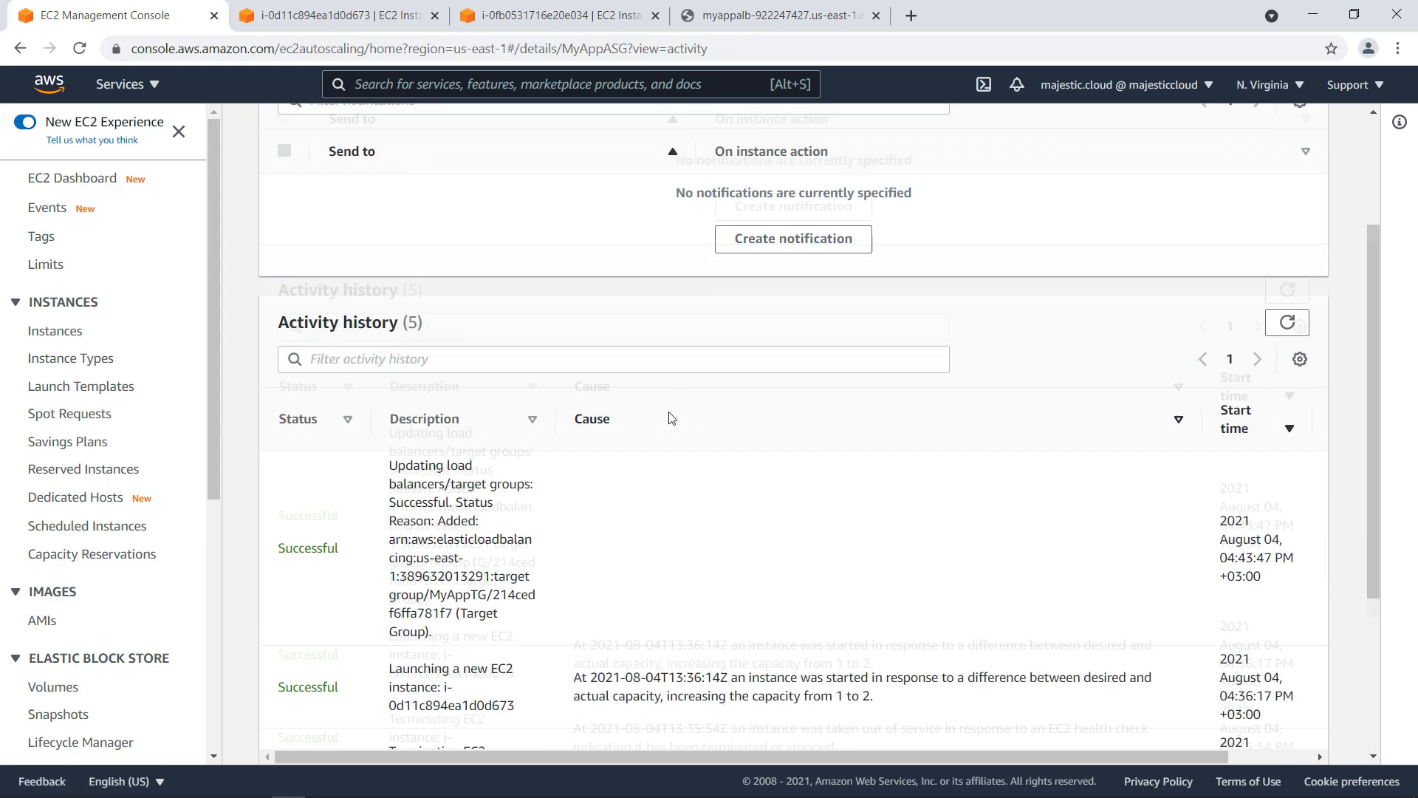
{"action": "scroll", "coordinate": [670, 417], "scroll_direction": "down", "scroll_amount": 3}
{"action": "scroll", "coordinate": [627, 430], "scroll_direction": "up", "scroll_amount": 2}
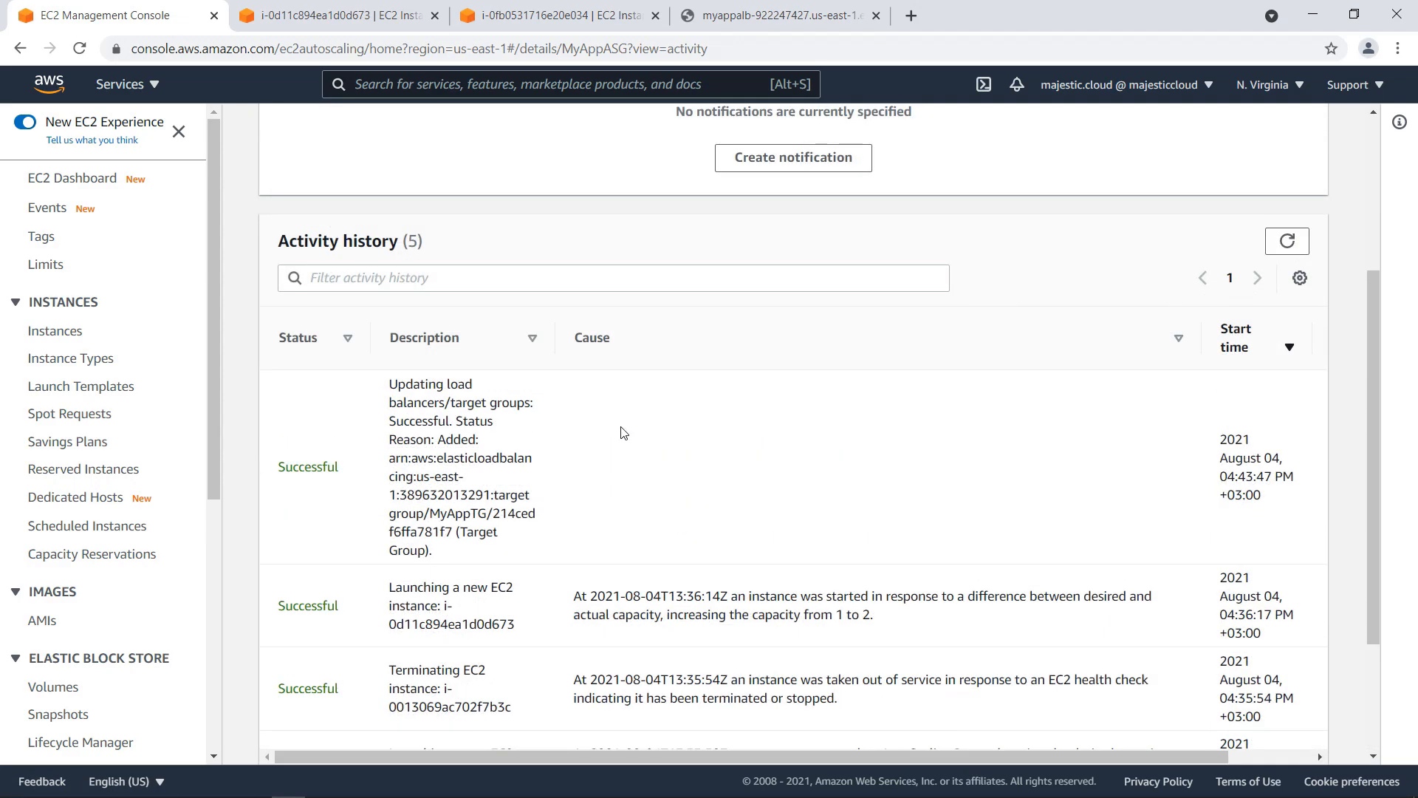
{"action": "scroll", "coordinate": [621, 421], "scroll_direction": "down", "scroll_amount": 2}
{"action": "scroll", "coordinate": [509, 496], "scroll_direction": "up", "scroll_amount": 4}
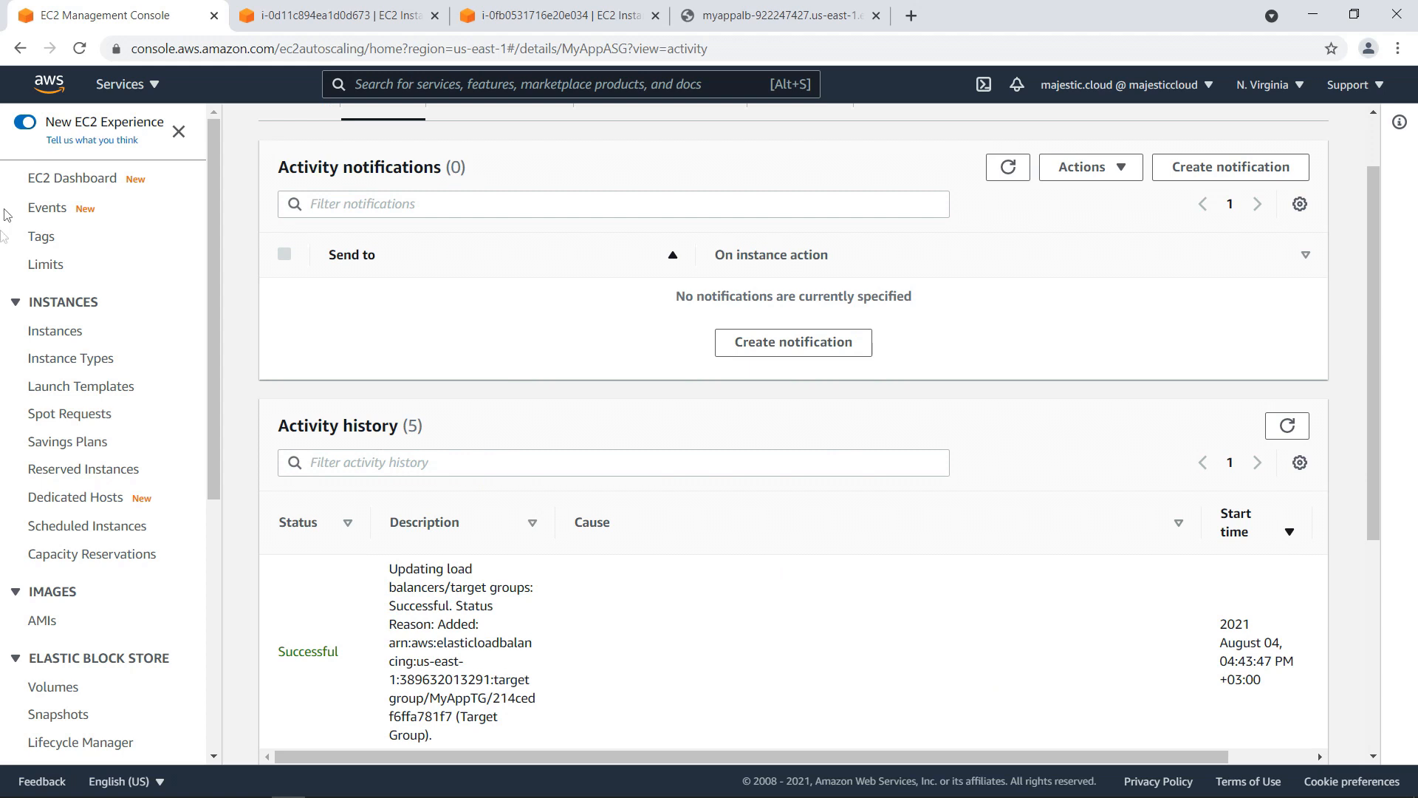
Check the EC2 instance list and refresh MyAppASG's EC2 monitoring graphs to read the latest CPU utilization.
{"action": "left_click", "coordinate": [65, 338]}
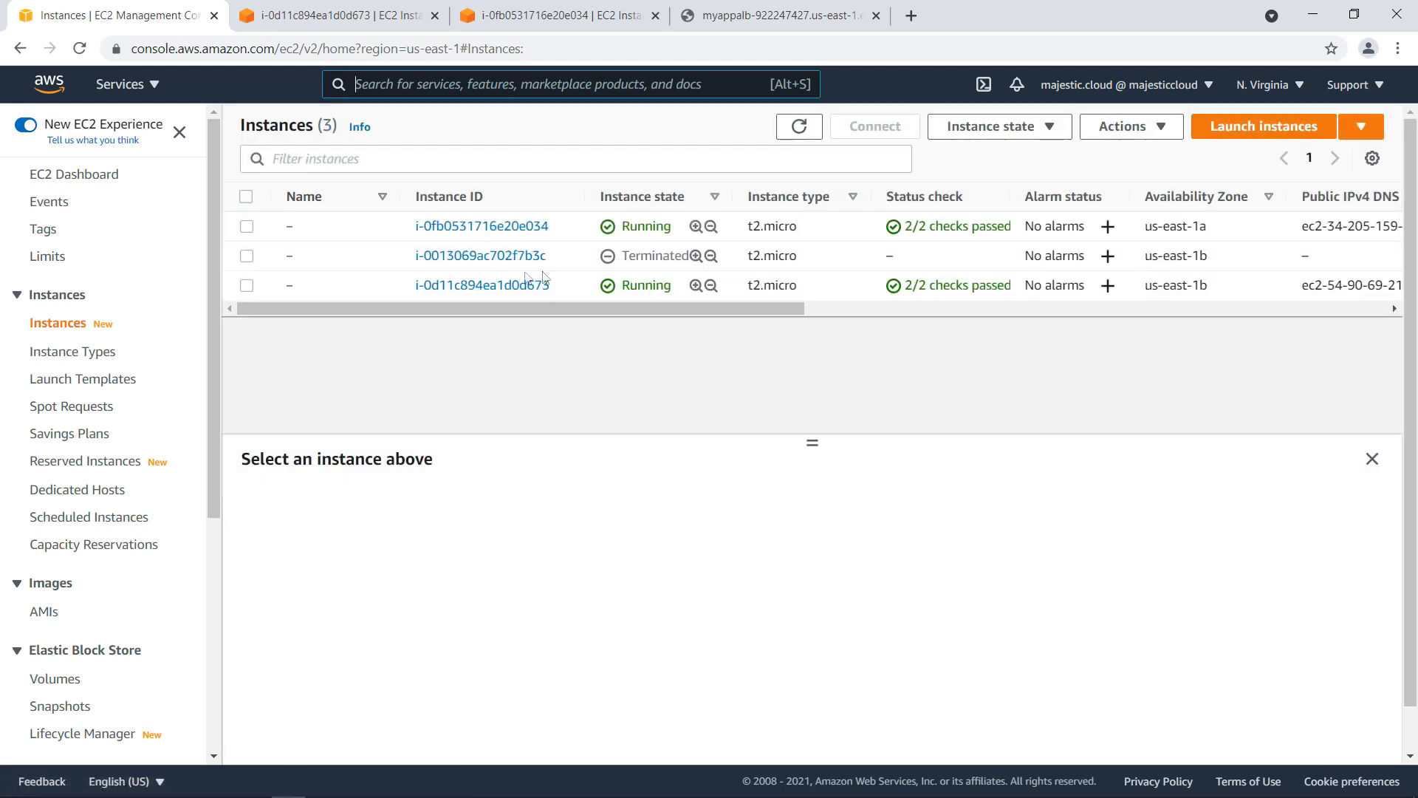
{"action": "scroll", "coordinate": [144, 602], "scroll_direction": "down", "scroll_amount": 5}
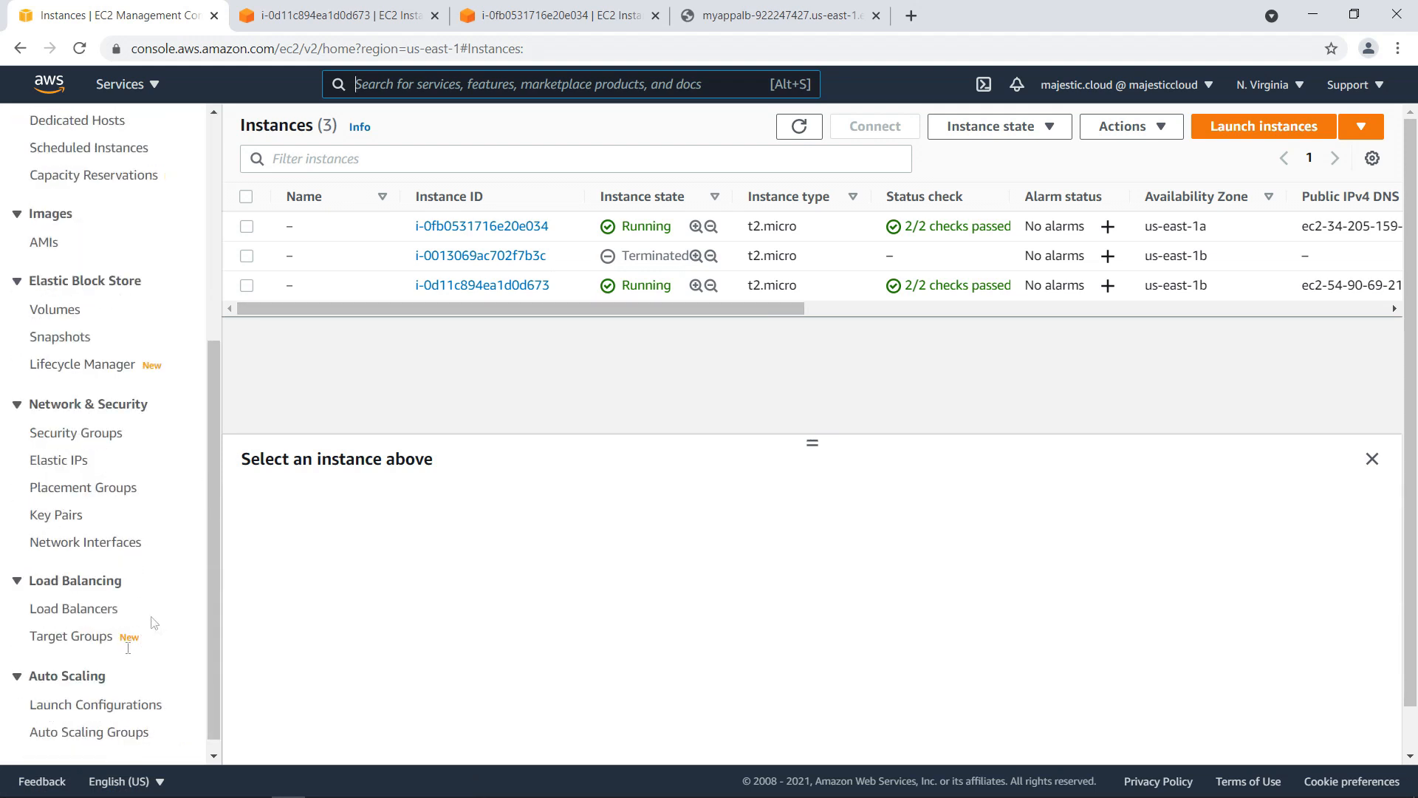
{"action": "left_click", "coordinate": [86, 733]}
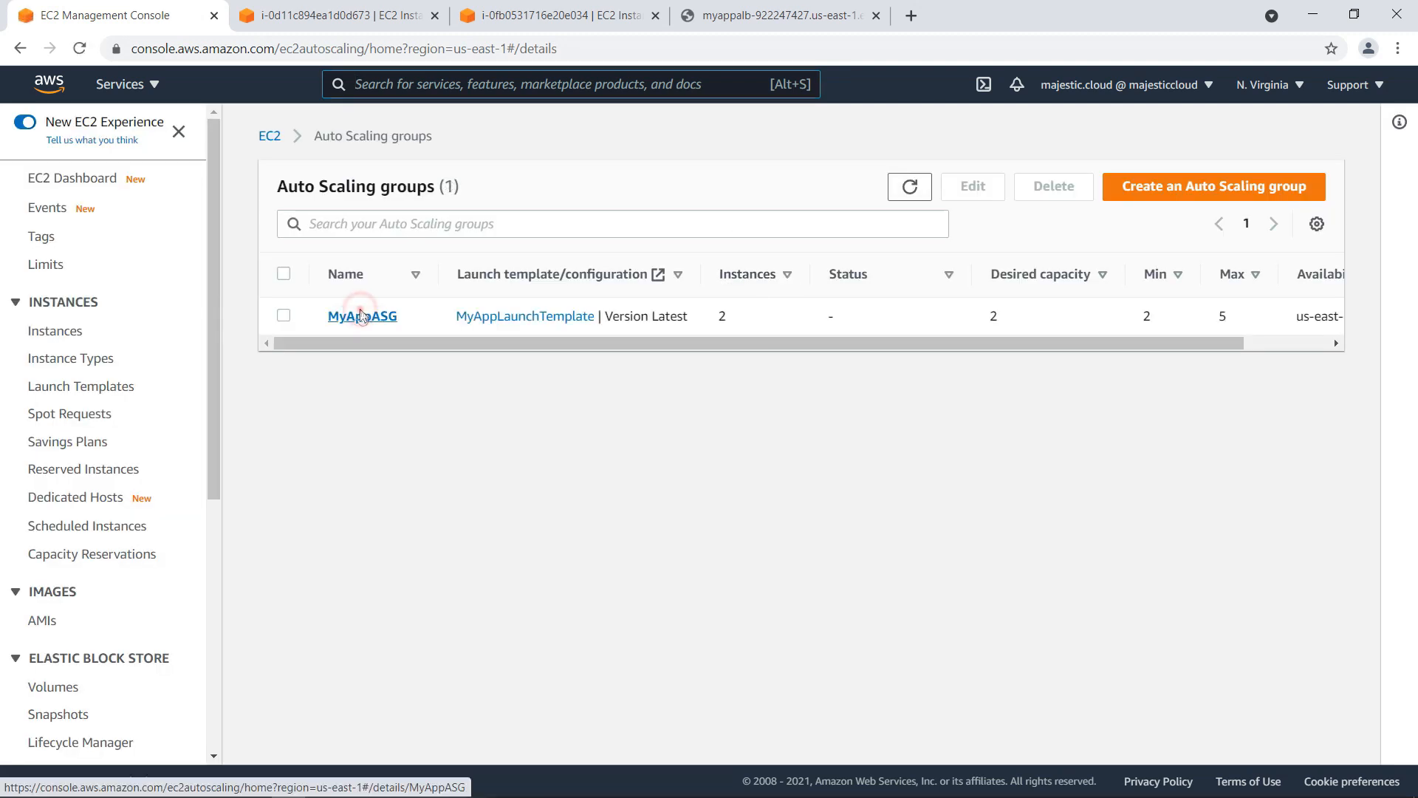
{"action": "left_click", "coordinate": [358, 314]}
{"action": "left_click", "coordinate": [800, 179]}
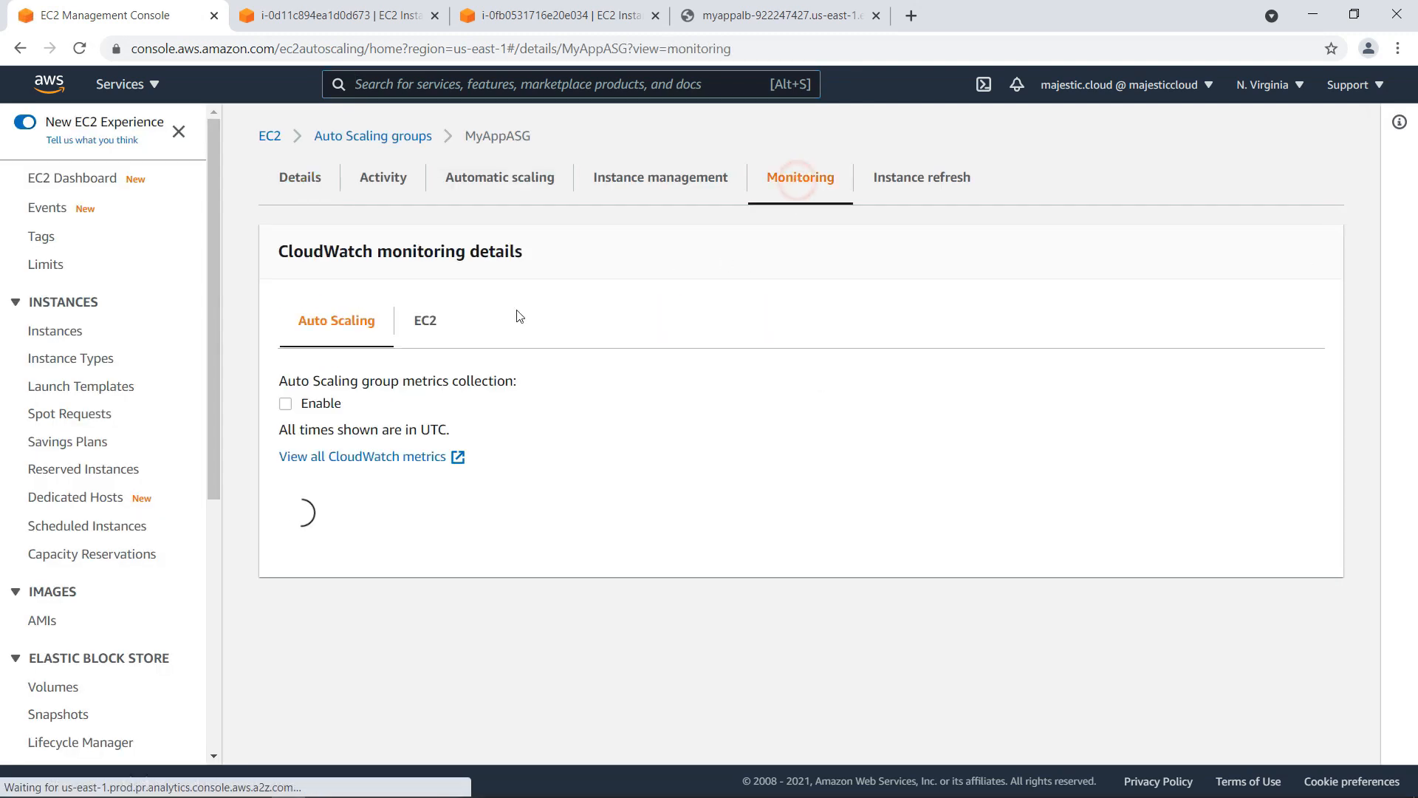
{"action": "left_click", "coordinate": [428, 325]}
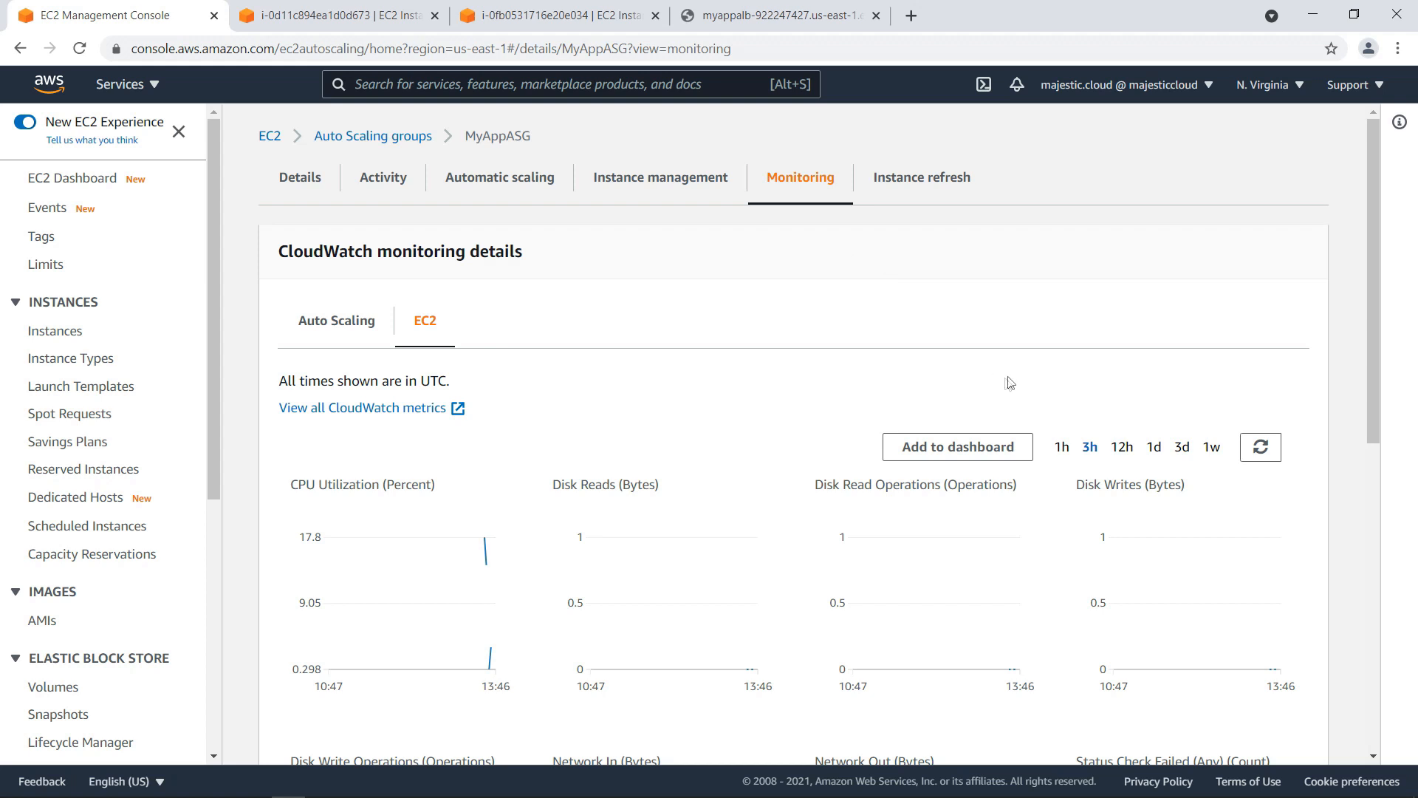
{"action": "left_click", "coordinate": [1262, 452]}
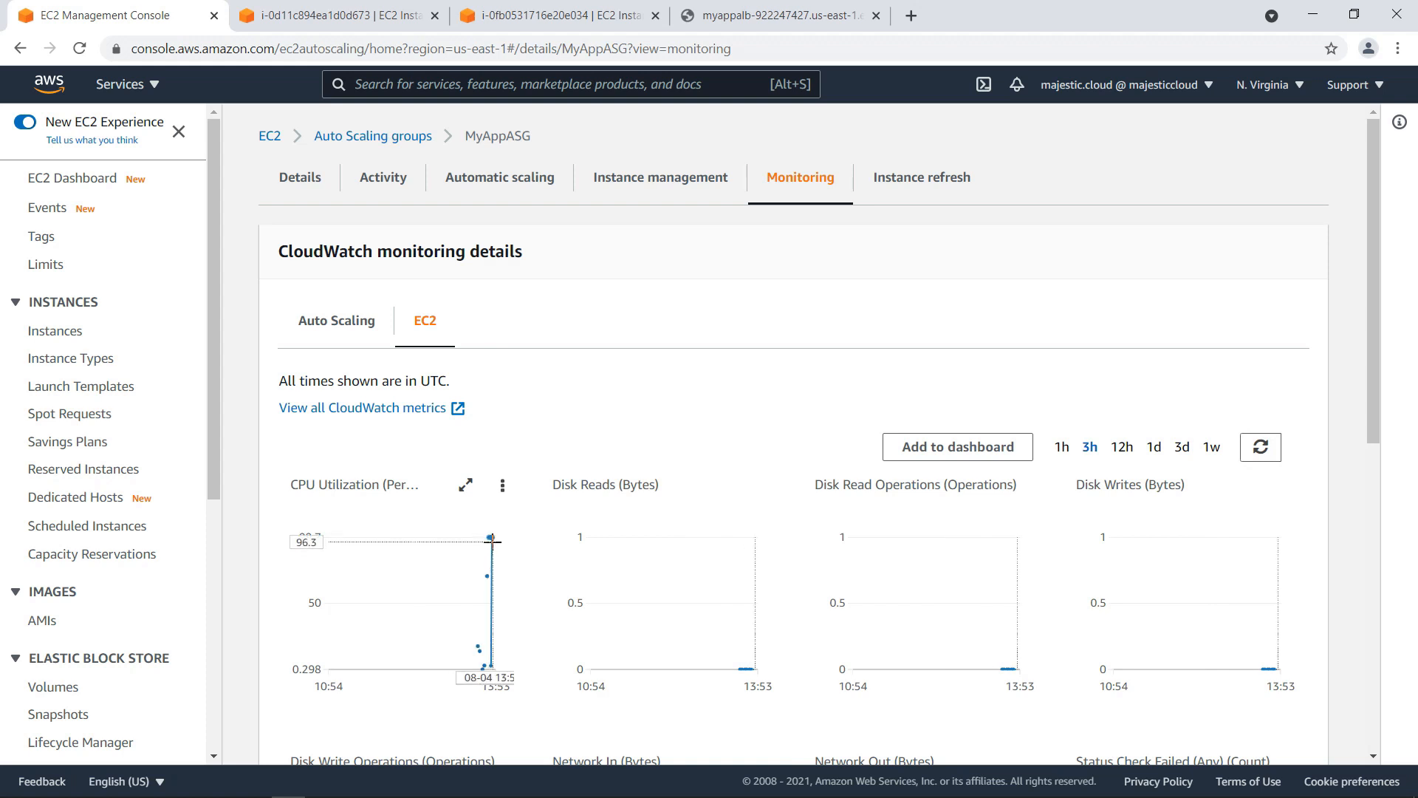
{"action": "mouse_move", "coordinate": [493, 540]}
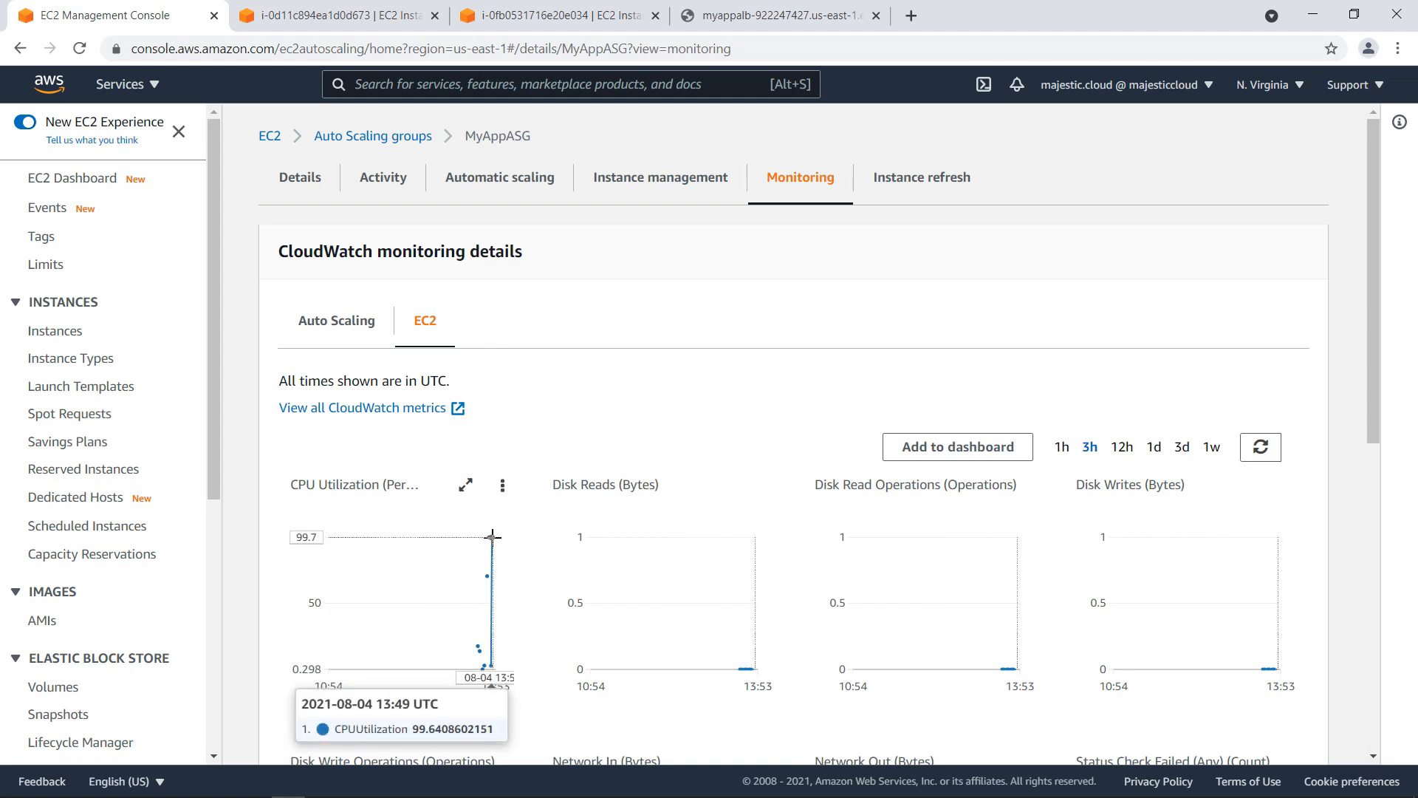
Examine the newest instance launches in MyAppASG's activity history, including the triggering alarms and the desired capacity changes.
{"action": "left_click", "coordinate": [385, 181]}
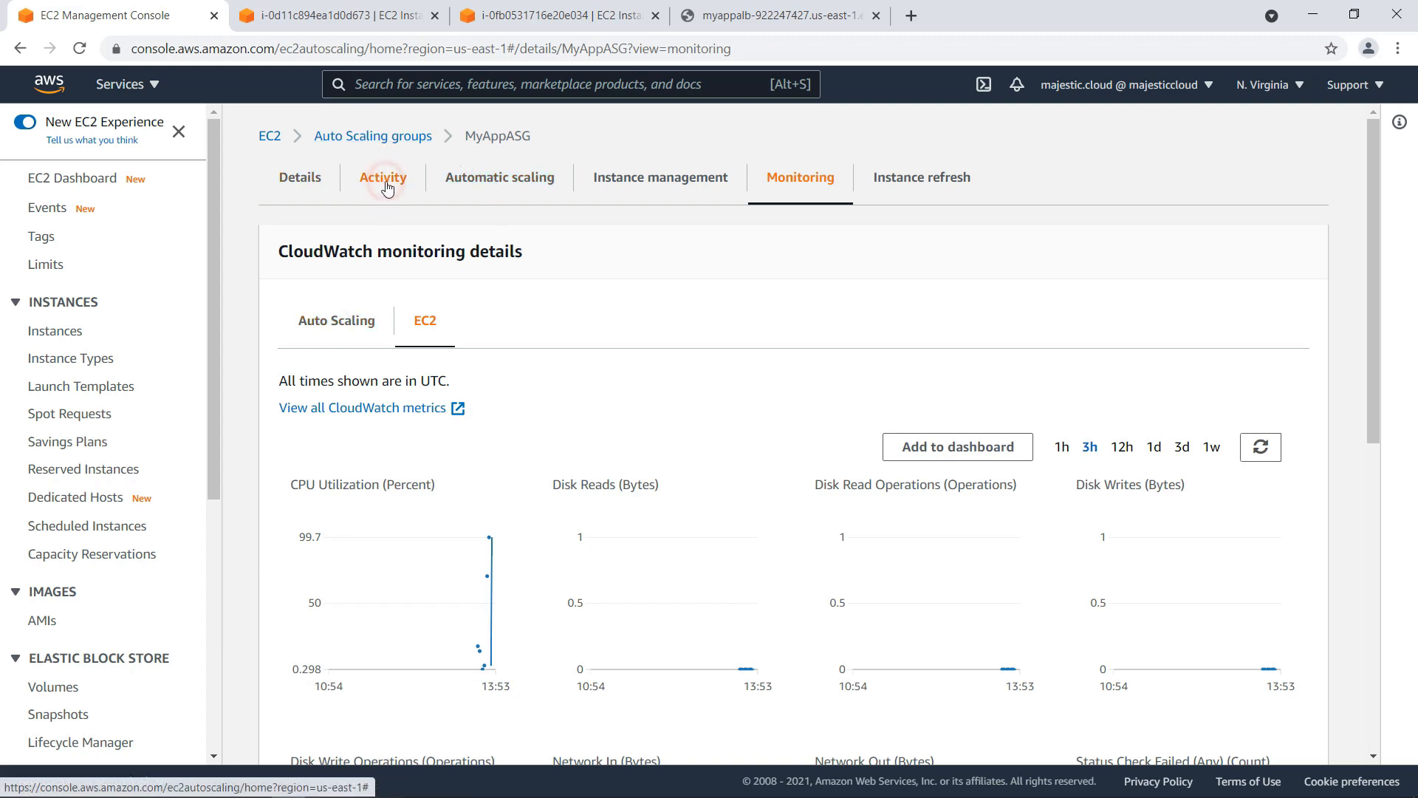
{"action": "scroll", "coordinate": [691, 292], "scroll_direction": "down", "scroll_amount": 1}
{"action": "scroll", "coordinate": [691, 292], "scroll_direction": "down", "scroll_amount": 3}
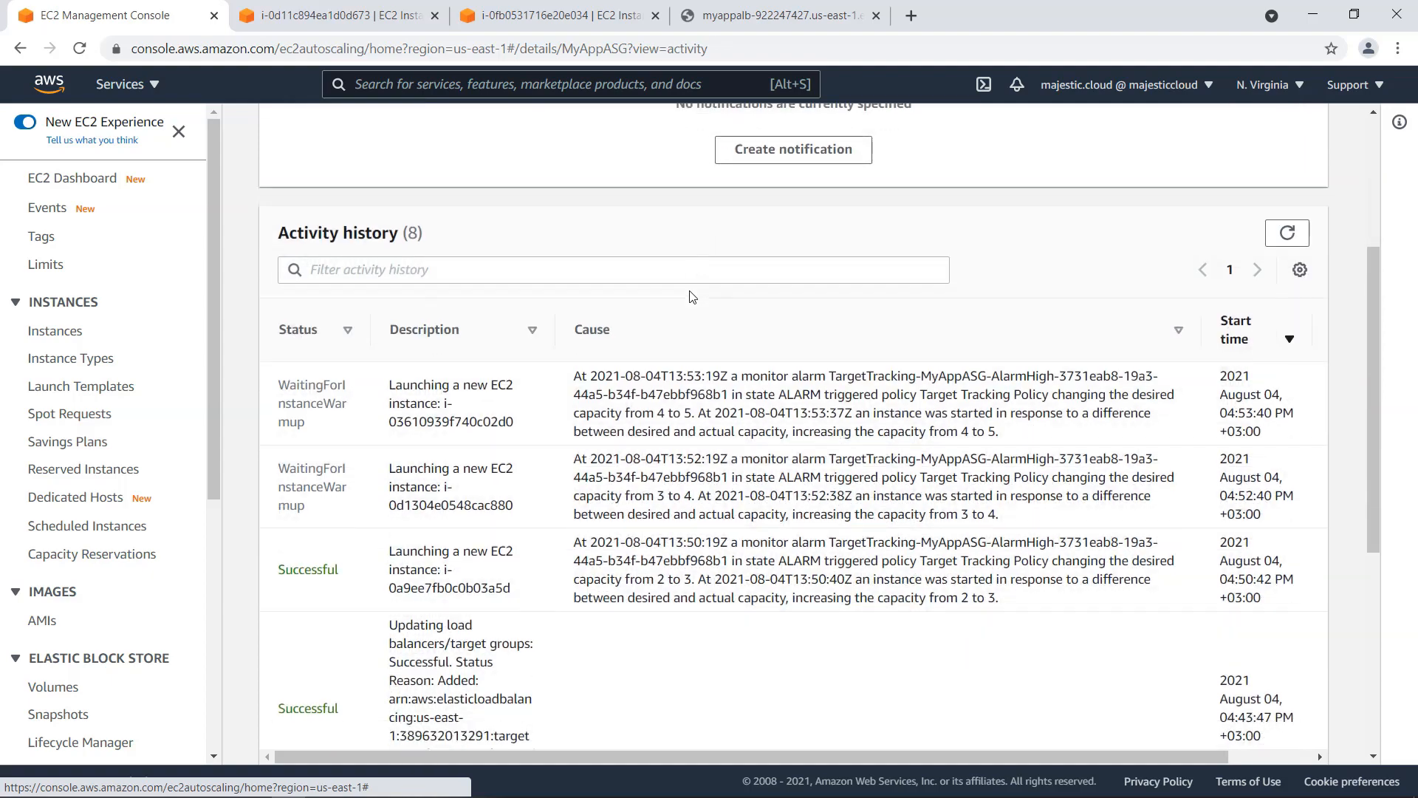
{"action": "scroll", "coordinate": [505, 438], "scroll_direction": "down", "scroll_amount": 1}
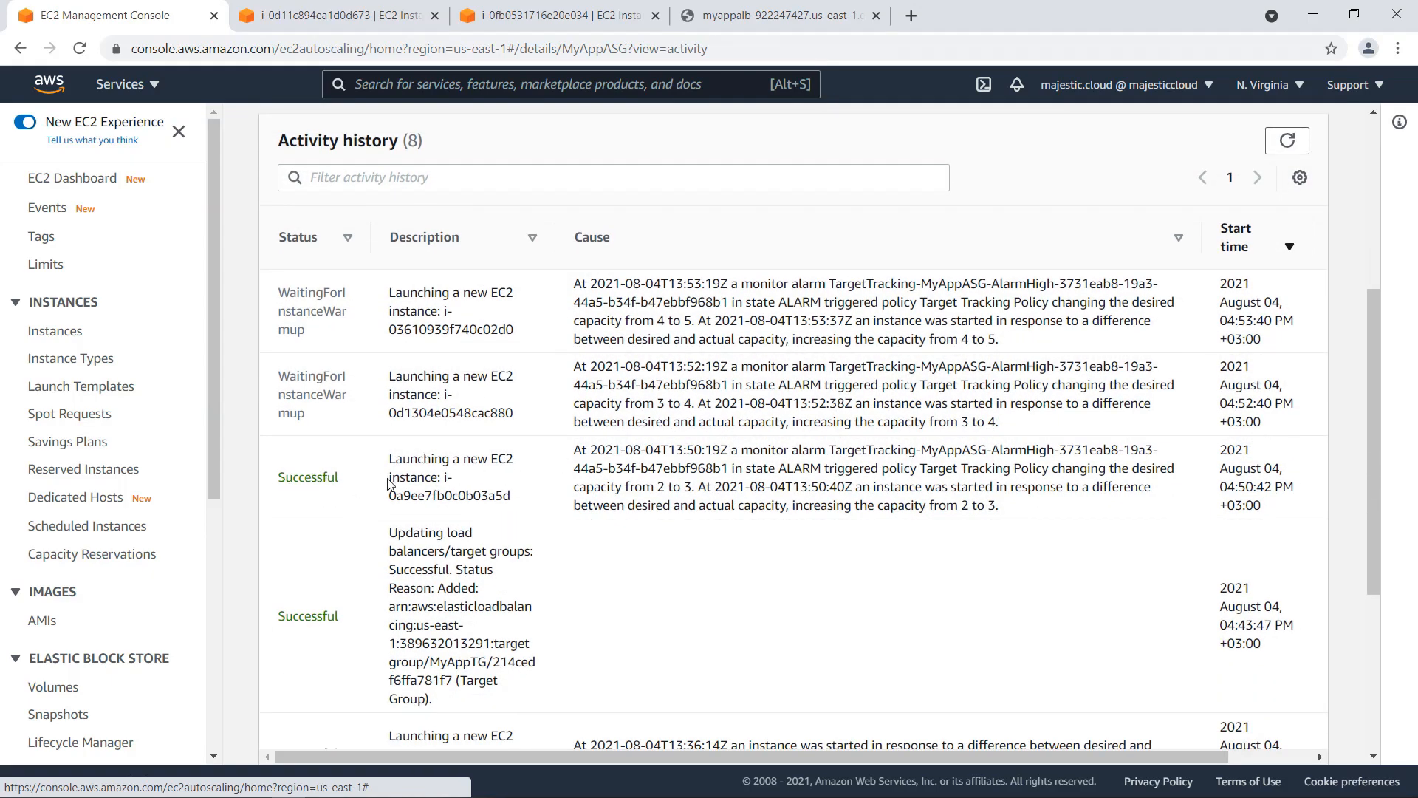
{"action": "left_click_drag", "start_coordinate": [395, 455], "coordinate": [538, 488]}
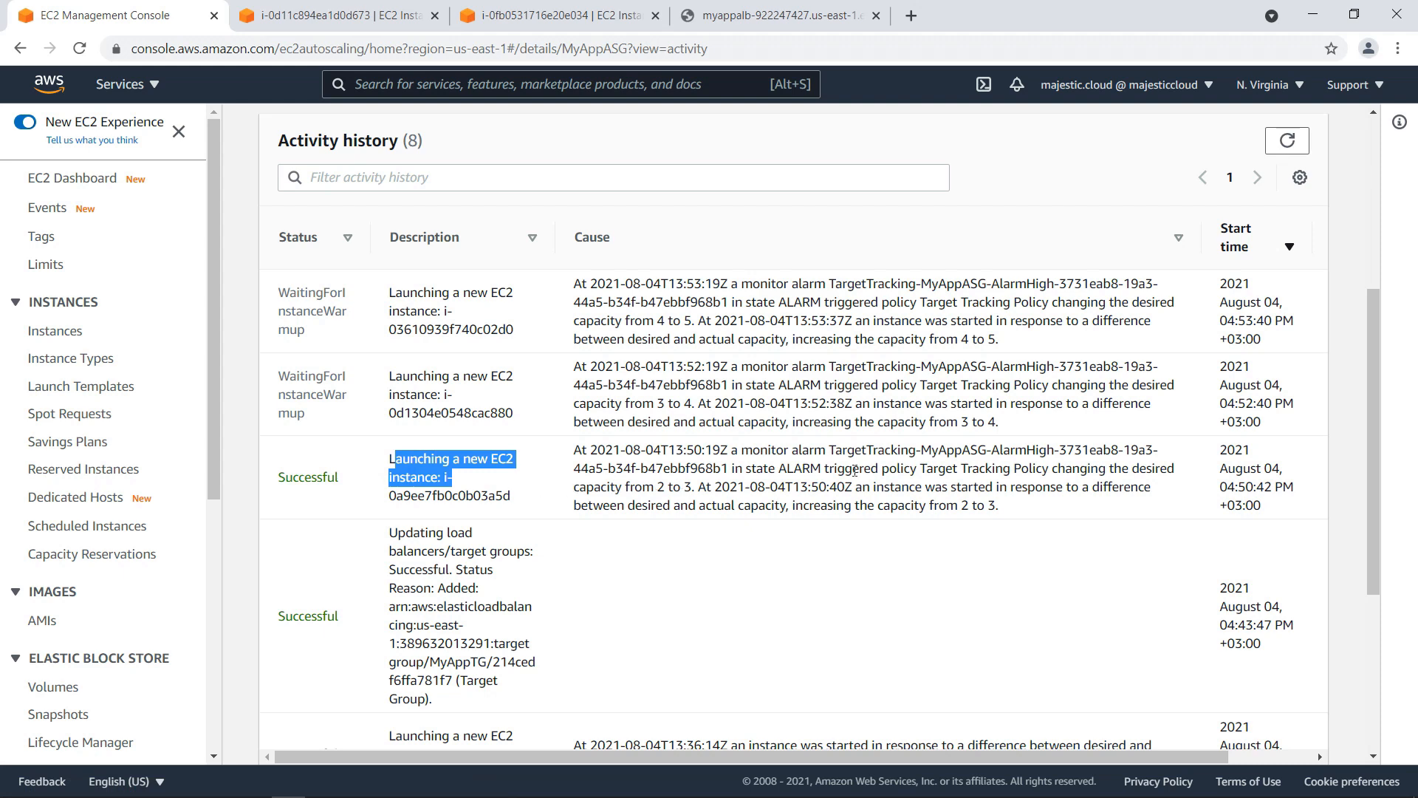
{"action": "left_click_drag", "start_coordinate": [774, 447], "coordinate": [878, 454]}
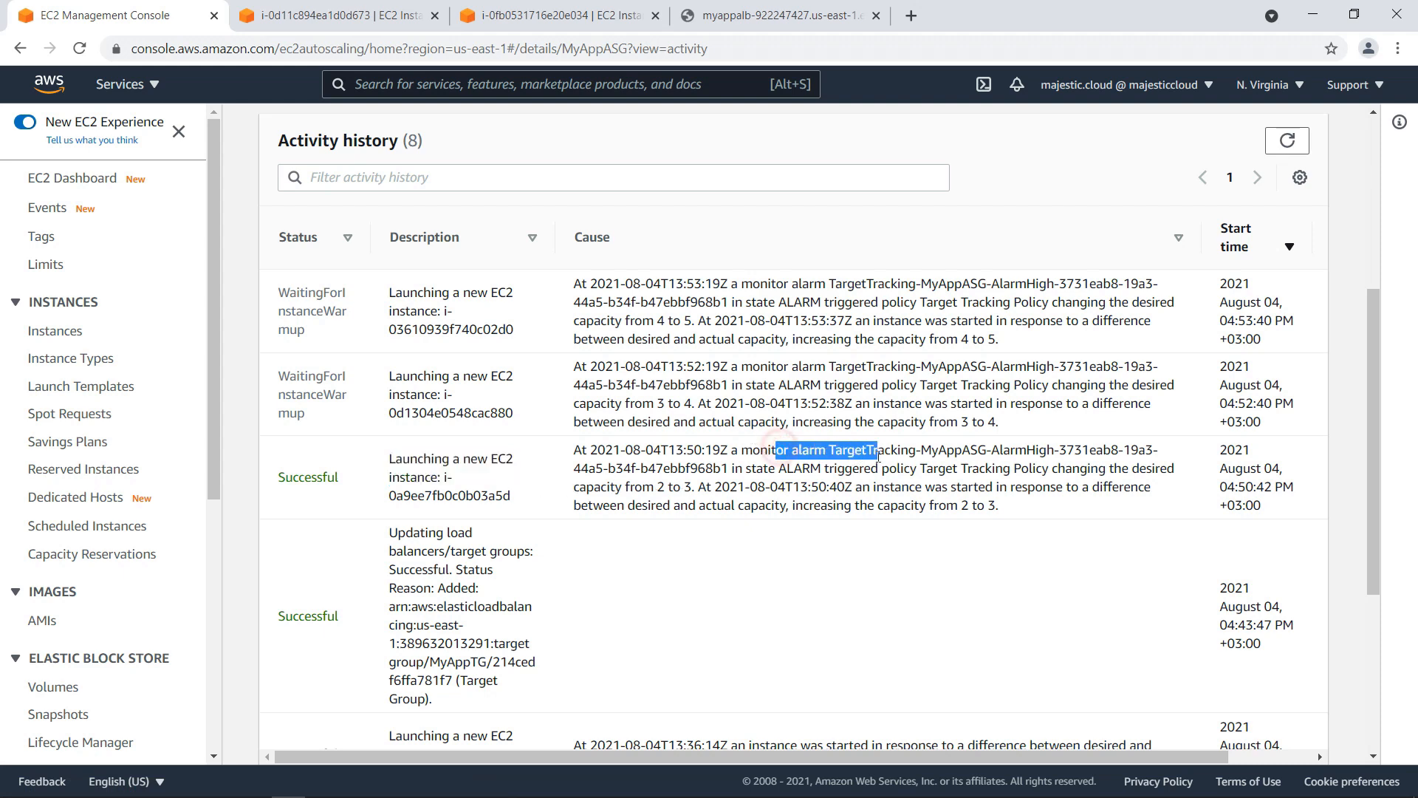
{"action": "left_click", "coordinate": [1008, 470]}
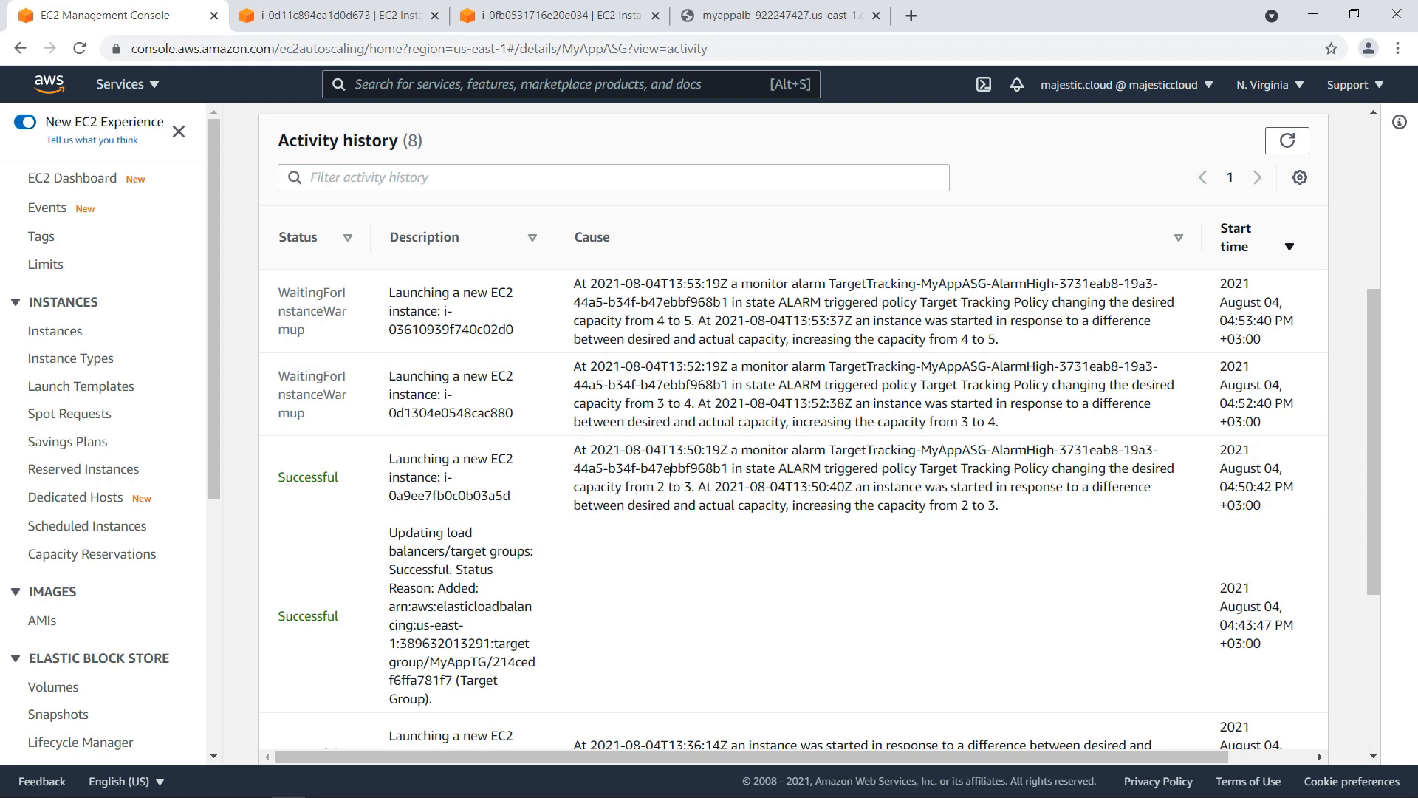
{"action": "left_click_drag", "start_coordinate": [599, 486], "coordinate": [696, 487]}
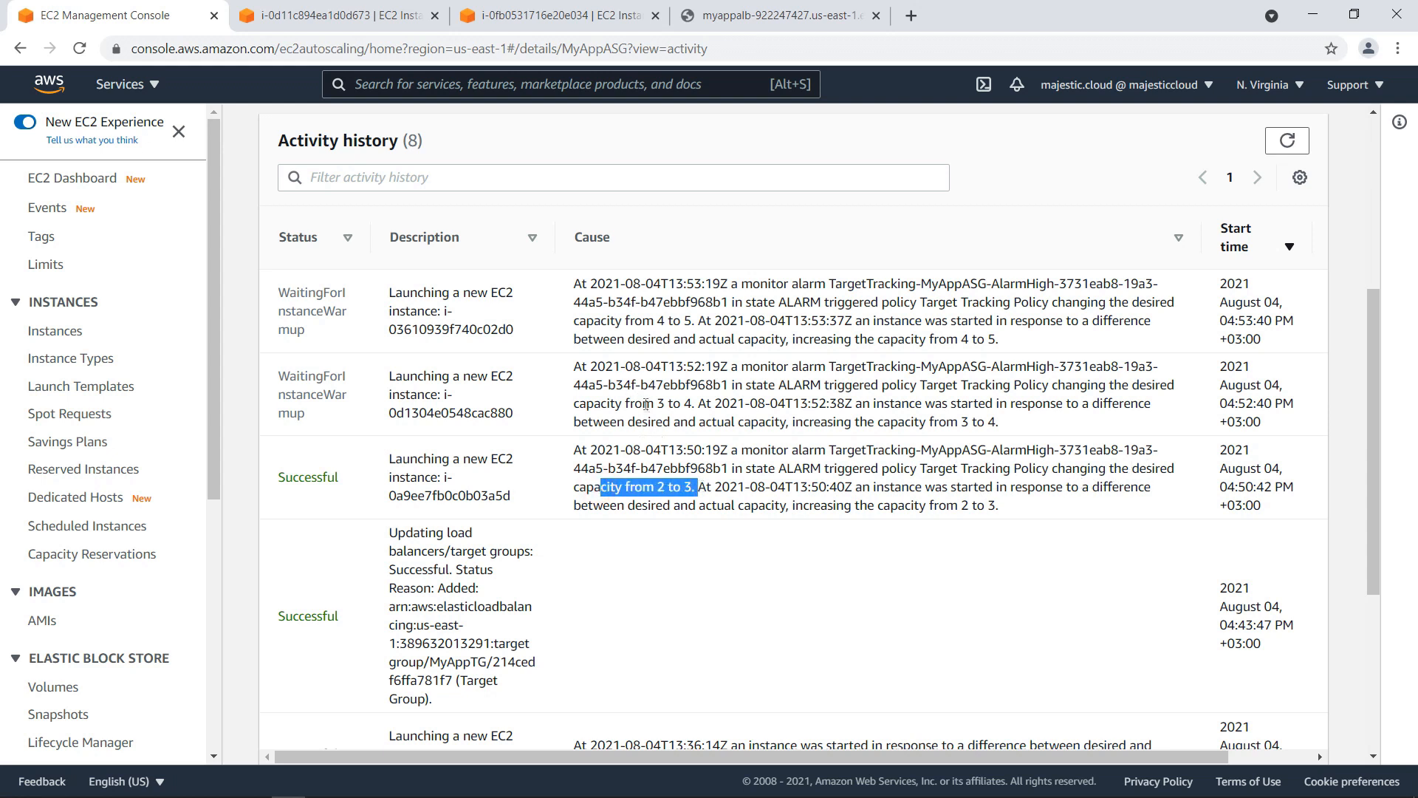
{"action": "left_click_drag", "start_coordinate": [644, 404], "coordinate": [692, 405]}
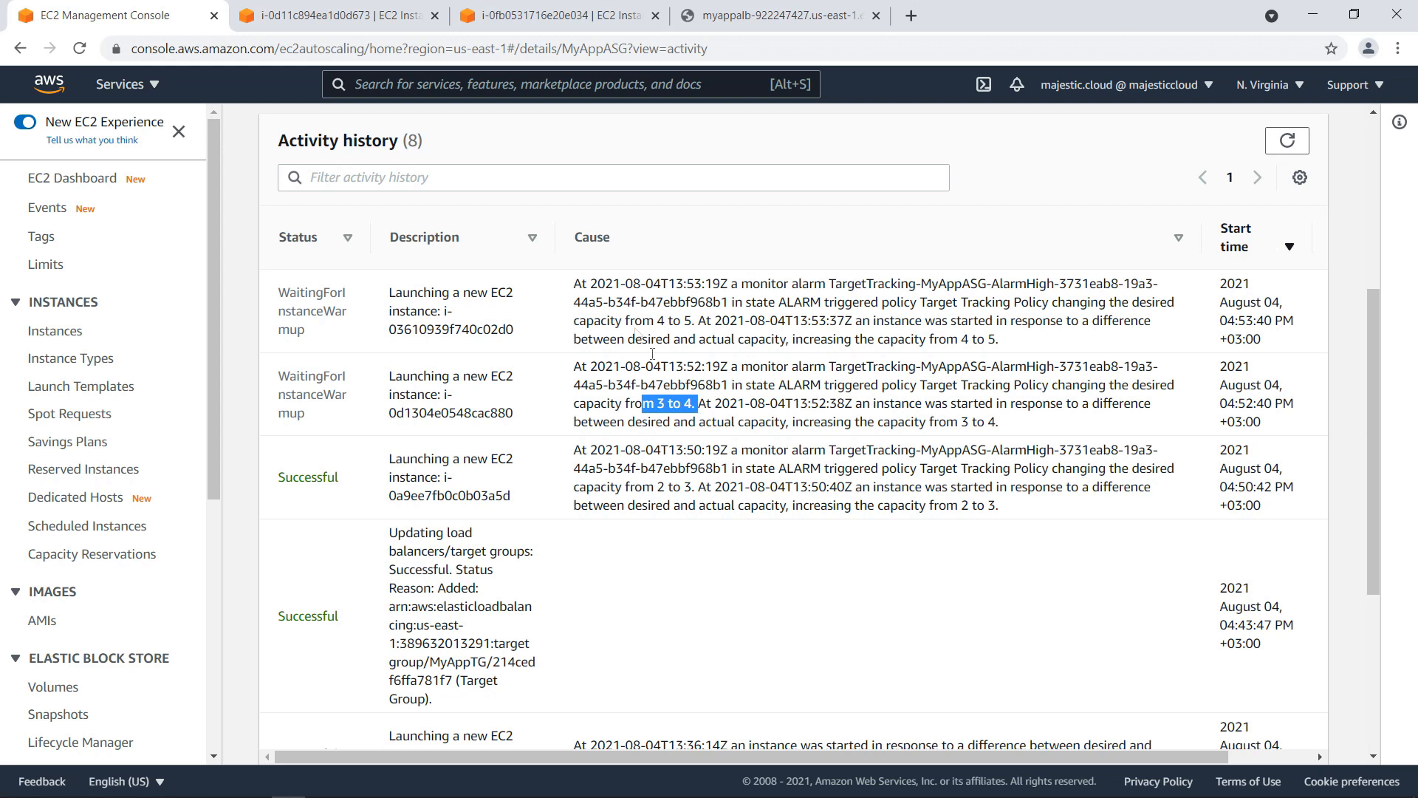
{"action": "left_click", "coordinate": [634, 321]}
{"action": "left_click_drag", "start_coordinate": [654, 321], "coordinate": [711, 322]}
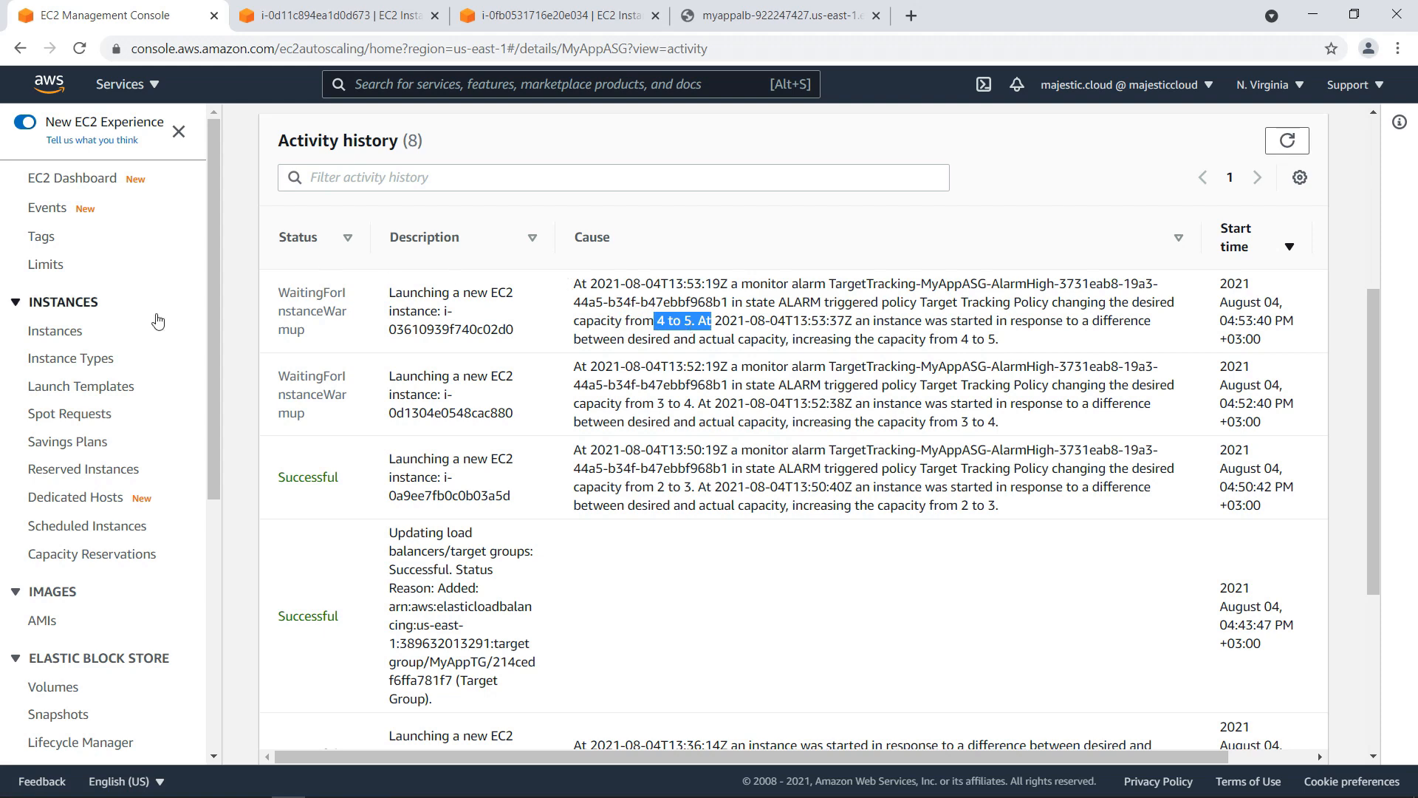
Check the EC2 instance list, and inspect the desired, minimum and maximum capacity in the group details of MyAppASG.
{"action": "left_click", "coordinate": [62, 334]}
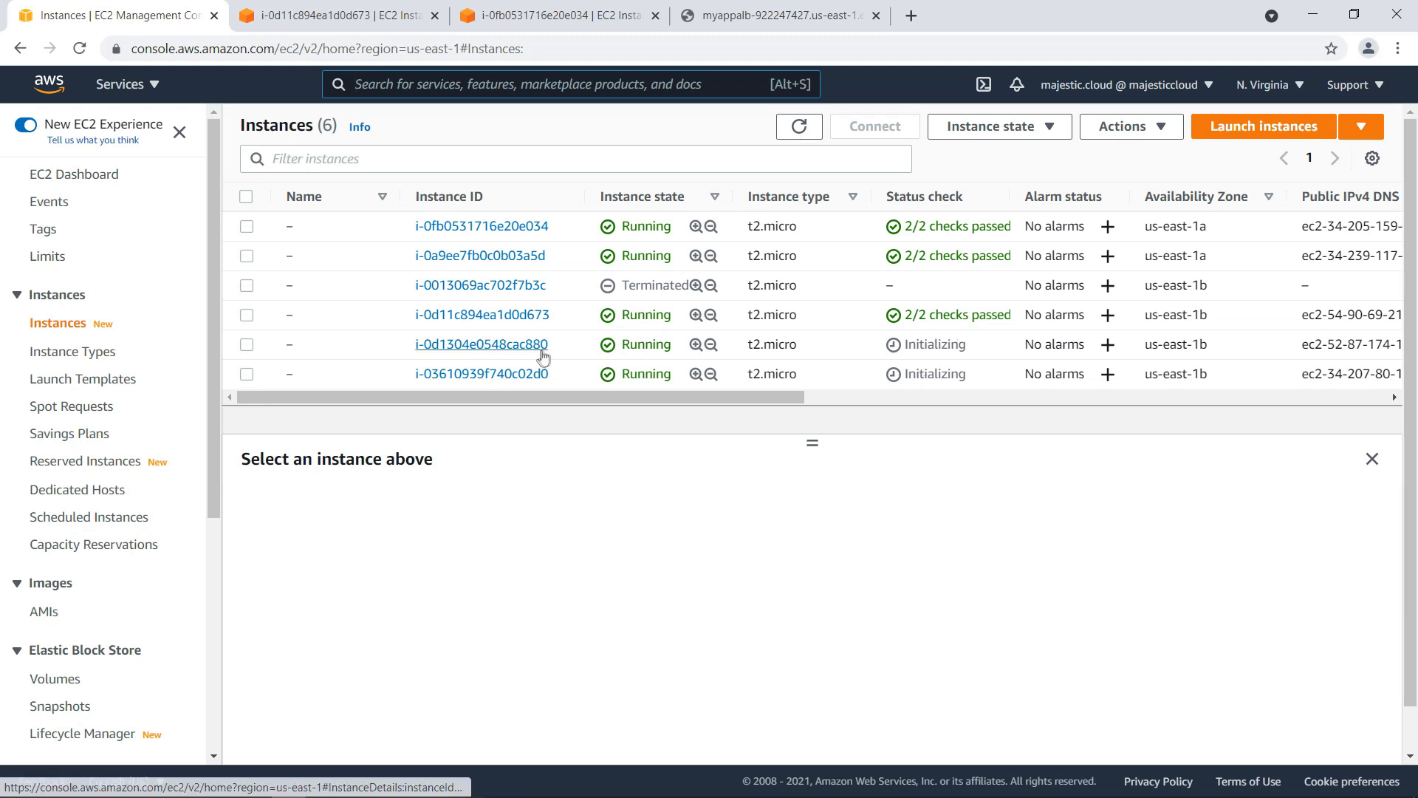
{"action": "scroll", "coordinate": [106, 636], "scroll_direction": "down", "scroll_amount": 5}
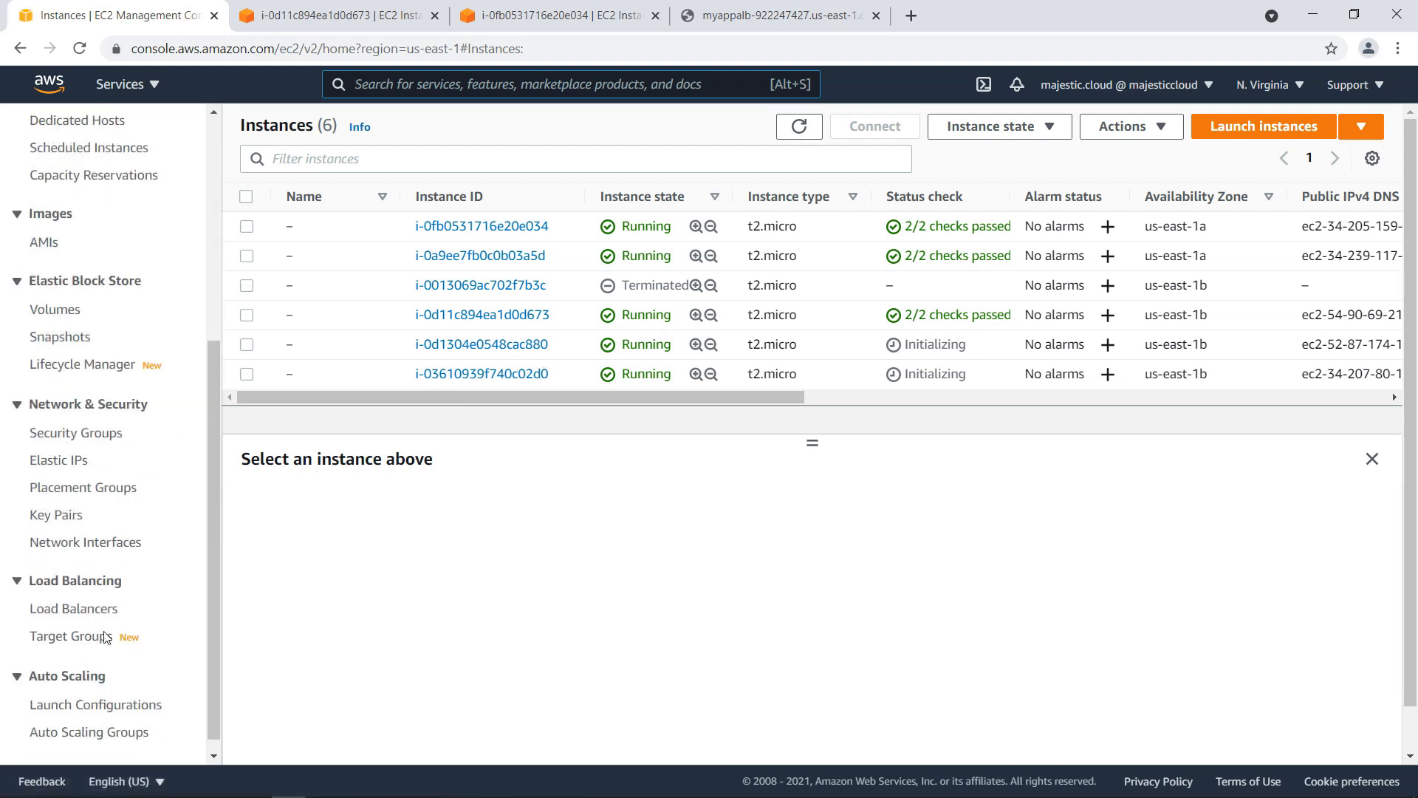
{"action": "left_click", "coordinate": [82, 739]}
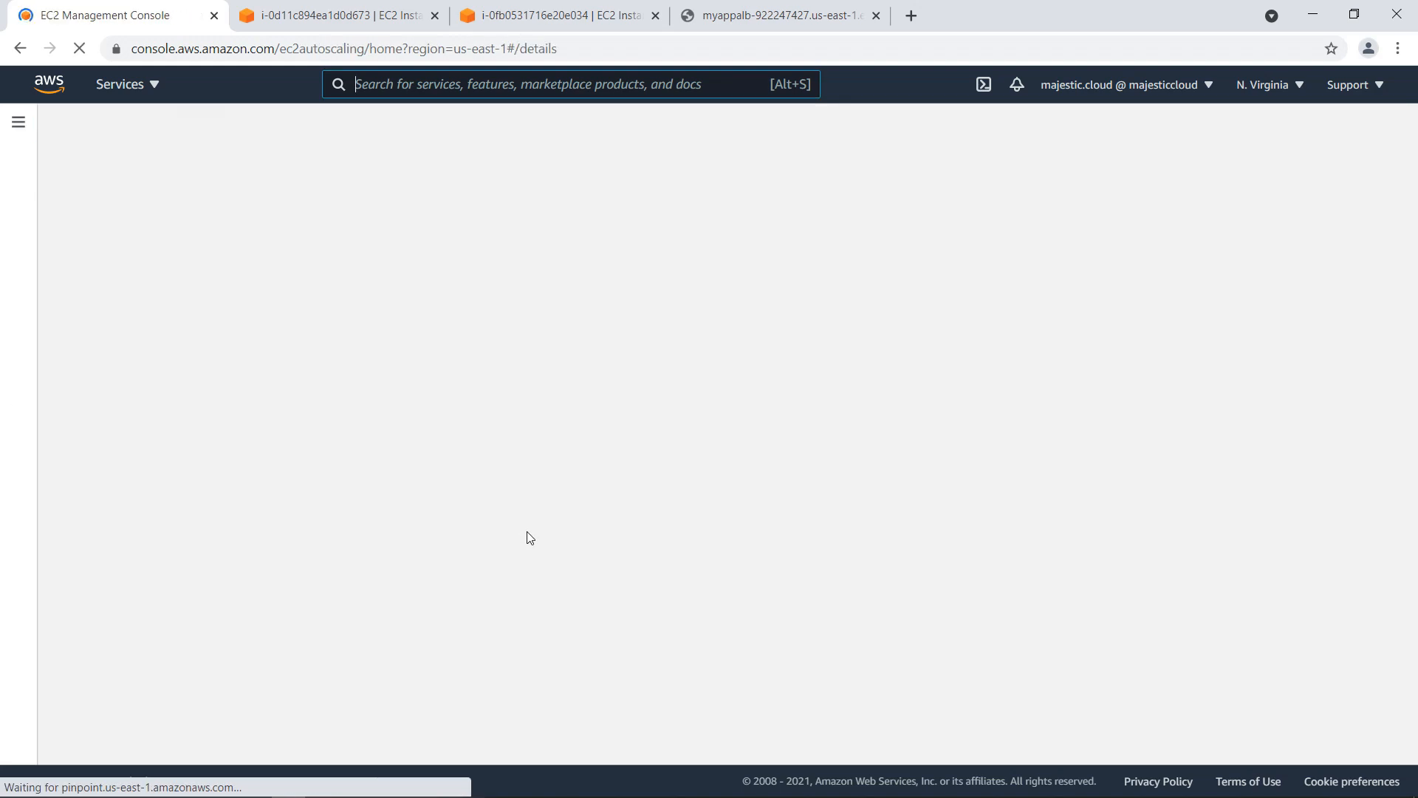
{"action": "left_click", "coordinate": [378, 314]}
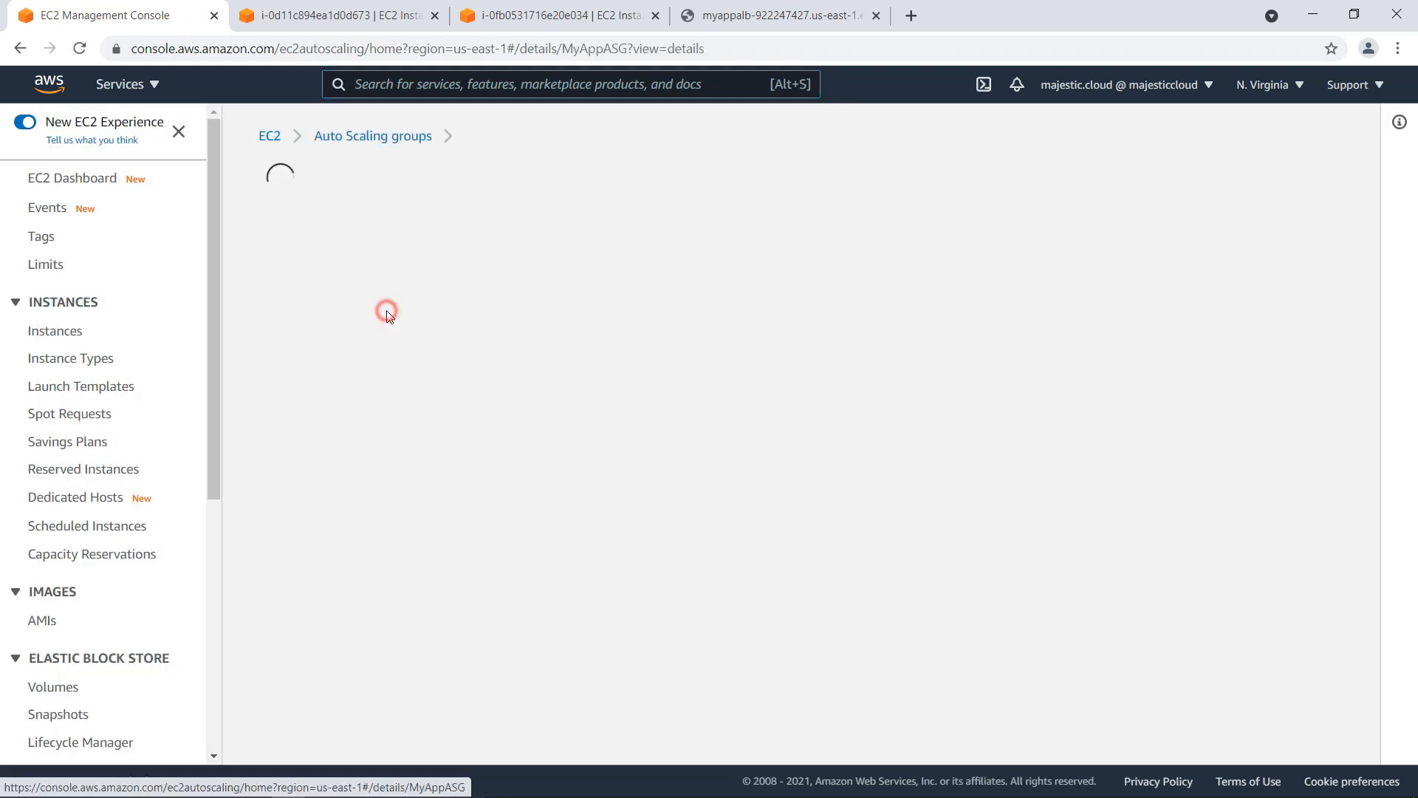
{"action": "left_click", "coordinate": [357, 180]}
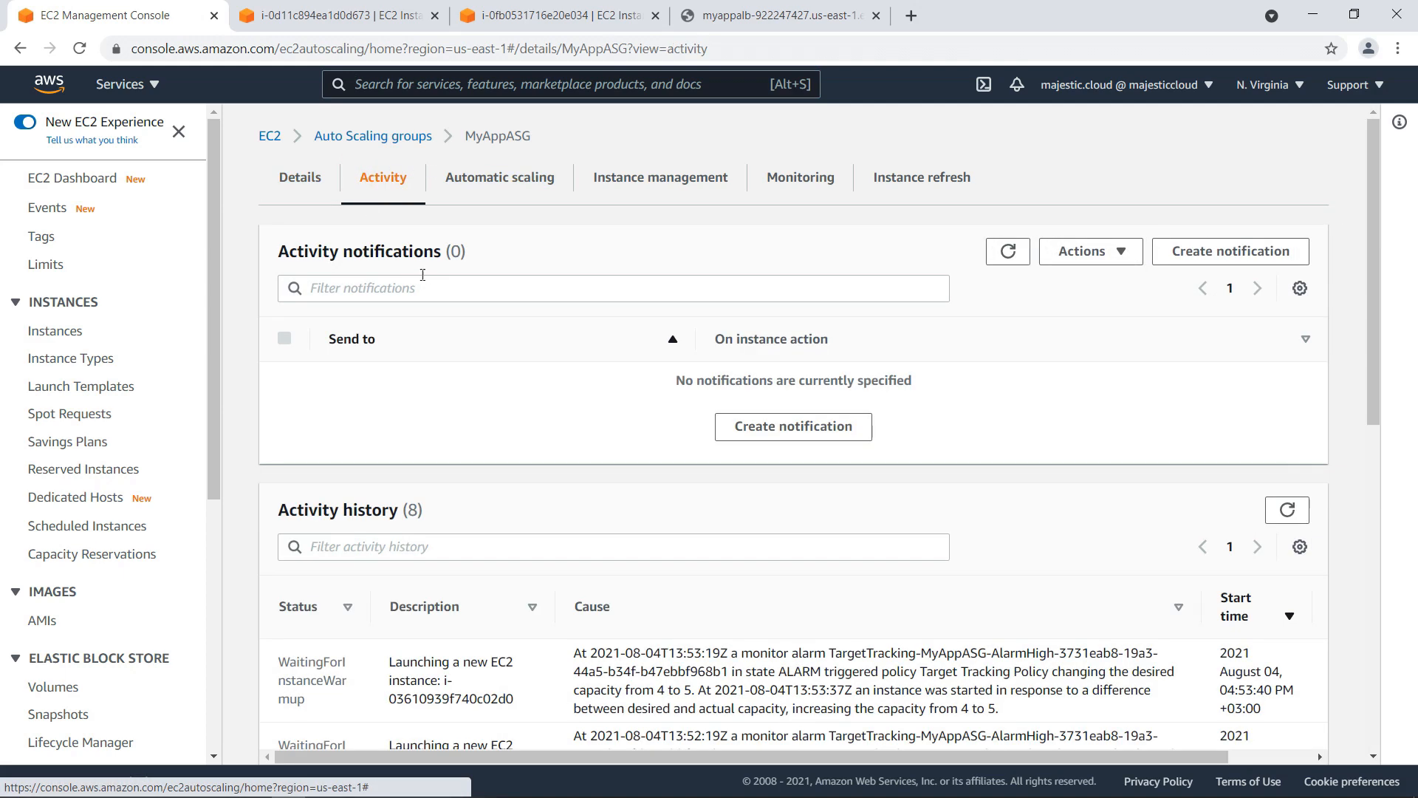
{"action": "left_click", "coordinate": [300, 179]}
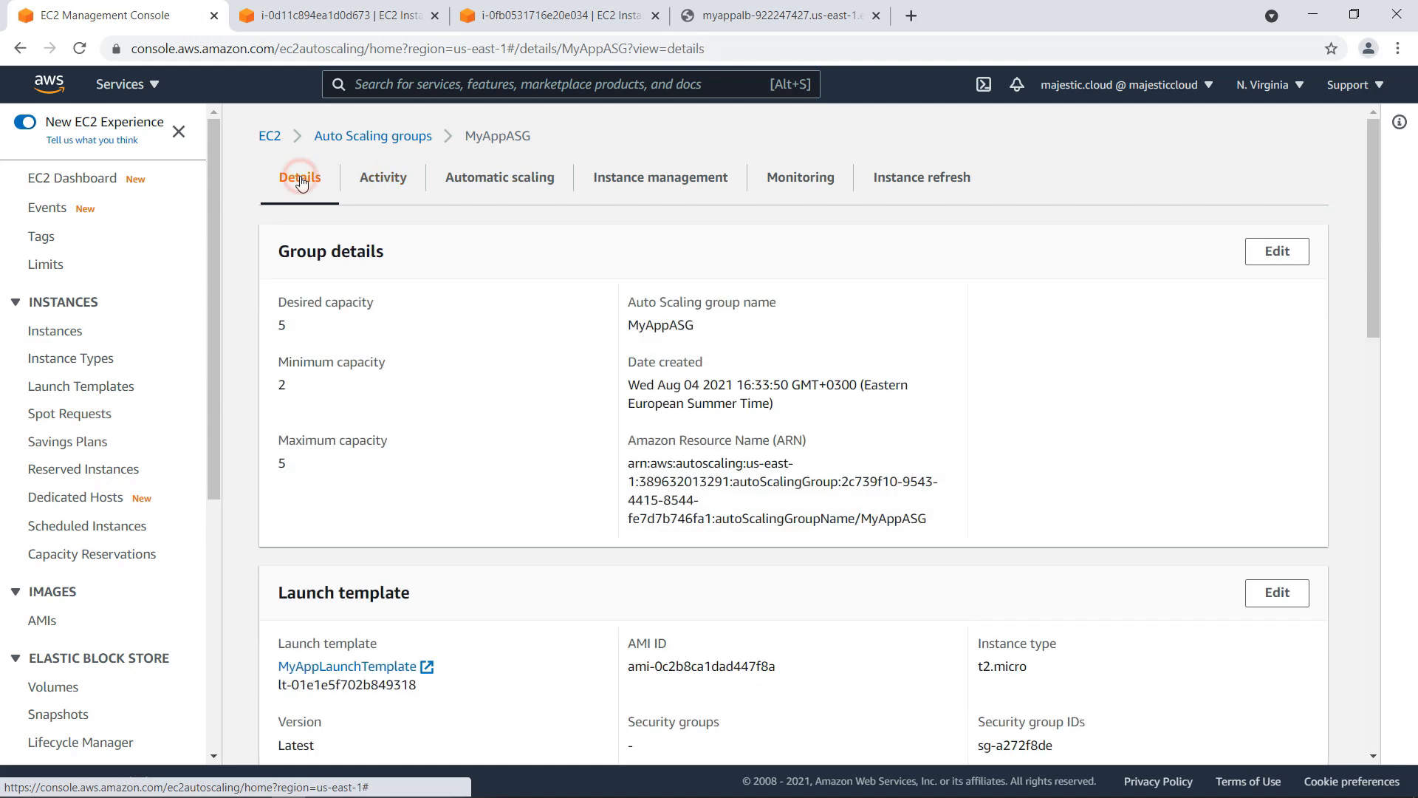
{"action": "double_click", "coordinate": [281, 325]}
{"action": "left_click", "coordinate": [289, 422]}
{"action": "double_click", "coordinate": [281, 463]}
{"action": "left_click", "coordinate": [325, 468]}
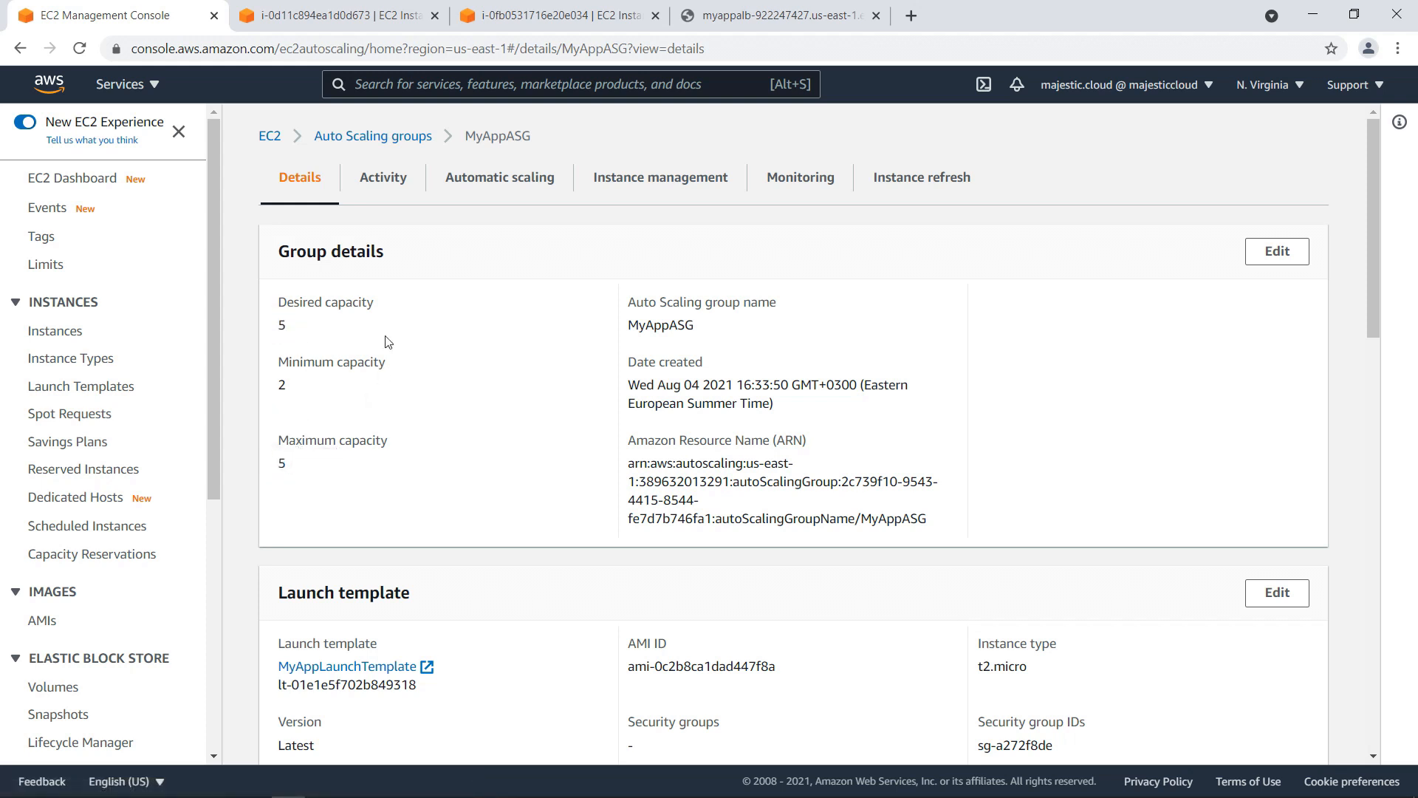
Review the full activity history of MyAppASG, including the warmup status of the newest instance launches.
{"action": "left_click", "coordinate": [383, 177]}
{"action": "scroll", "coordinate": [702, 497], "scroll_direction": "down", "scroll_amount": 3}
{"action": "scroll", "coordinate": [388, 446], "scroll_direction": "down", "scroll_amount": 1}
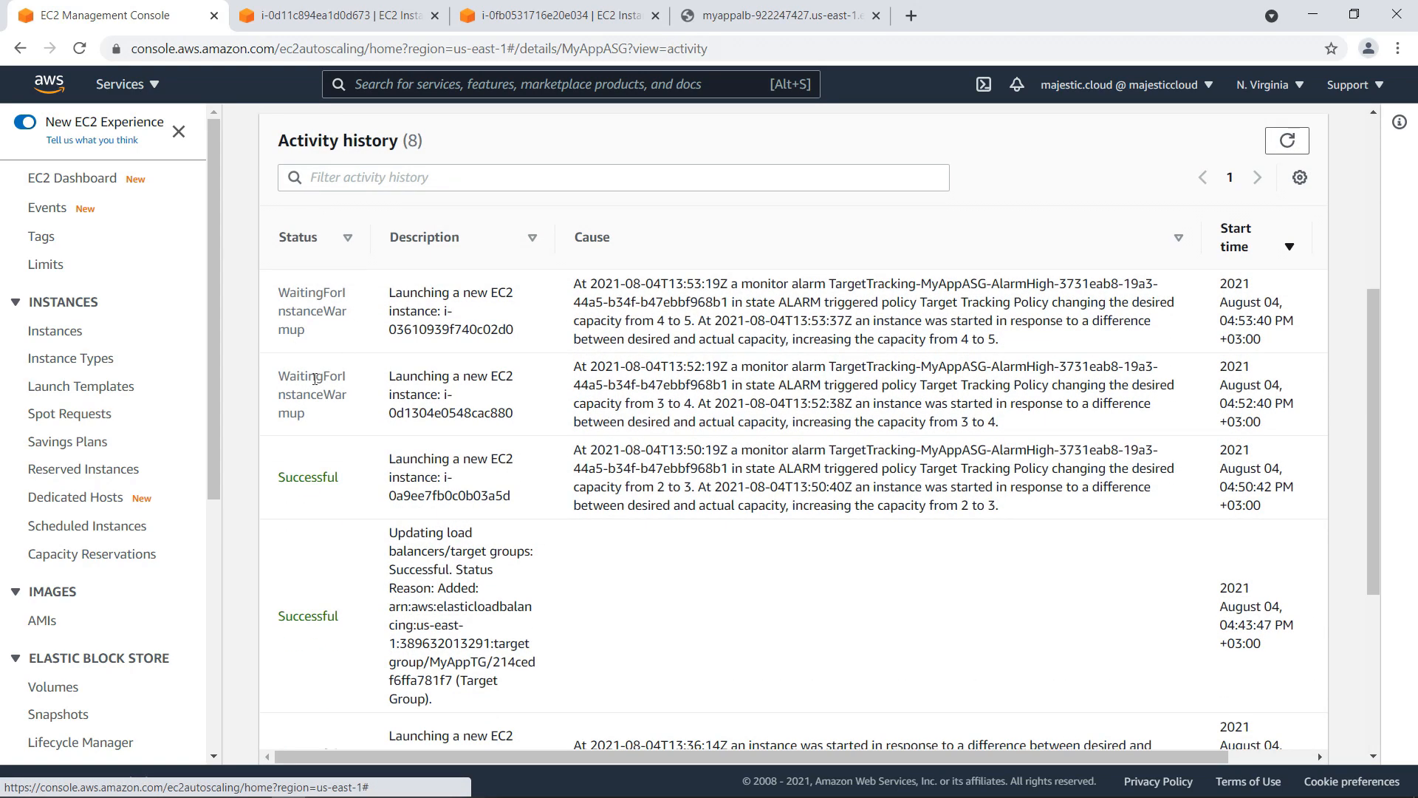
{"action": "left_click_drag", "start_coordinate": [310, 336], "coordinate": [286, 286]}
{"action": "left_click", "coordinate": [325, 352]}
{"action": "scroll", "coordinate": [461, 480], "scroll_direction": "down", "scroll_amount": 5}
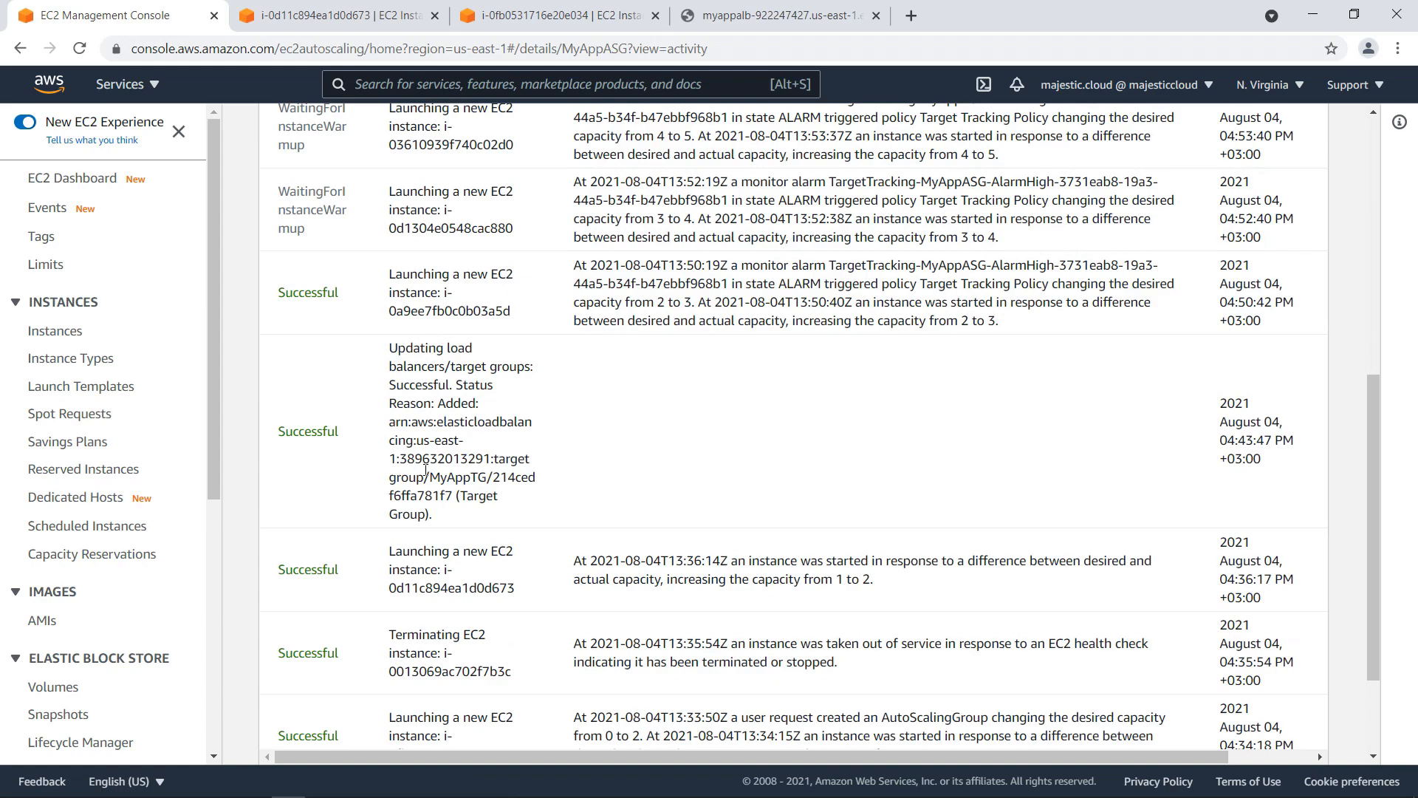
{"action": "scroll", "coordinate": [103, 443], "scroll_direction": "down", "scroll_amount": 5}
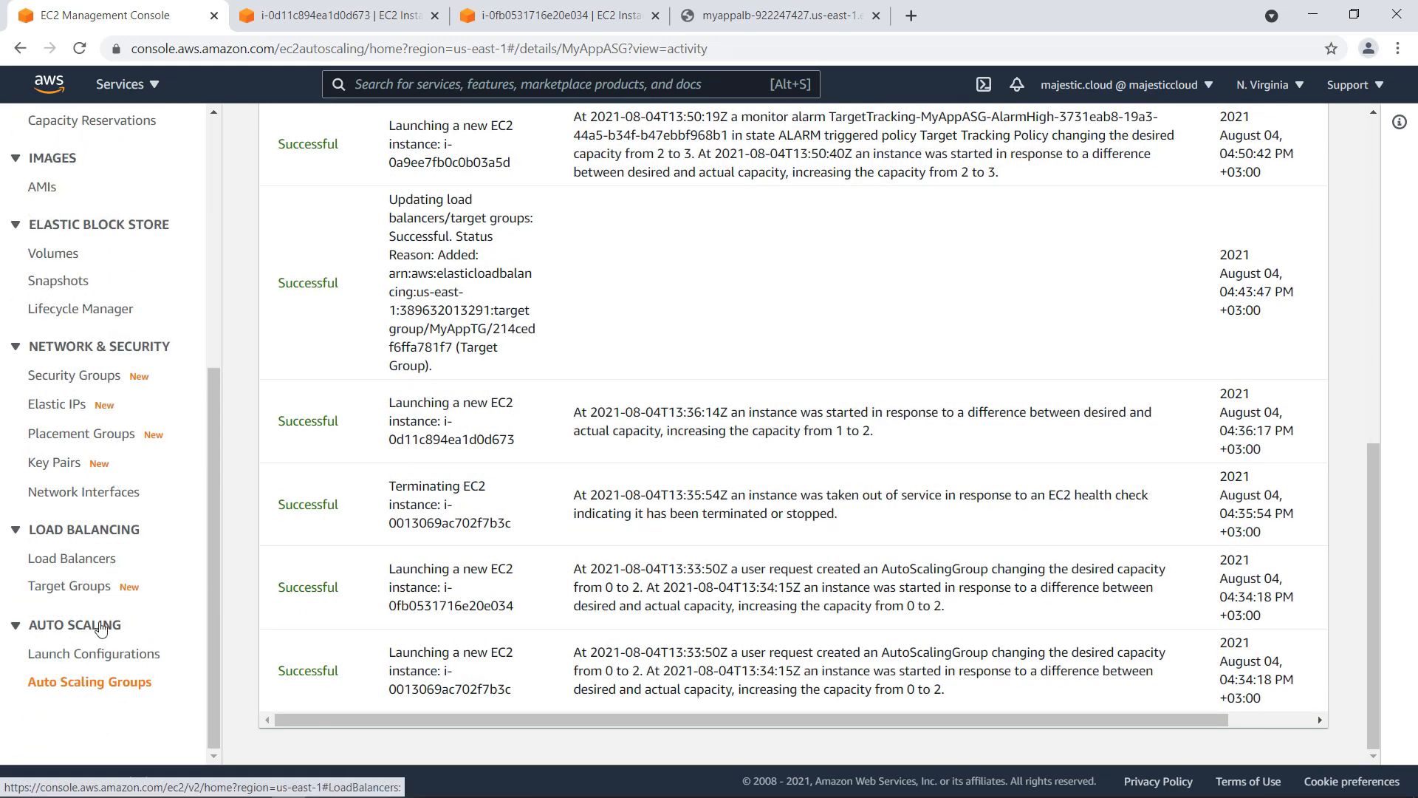
Inspect the health status of the registered targets in the target group MyAppTG and return to the target group list.
{"action": "left_click", "coordinate": [78, 590]}
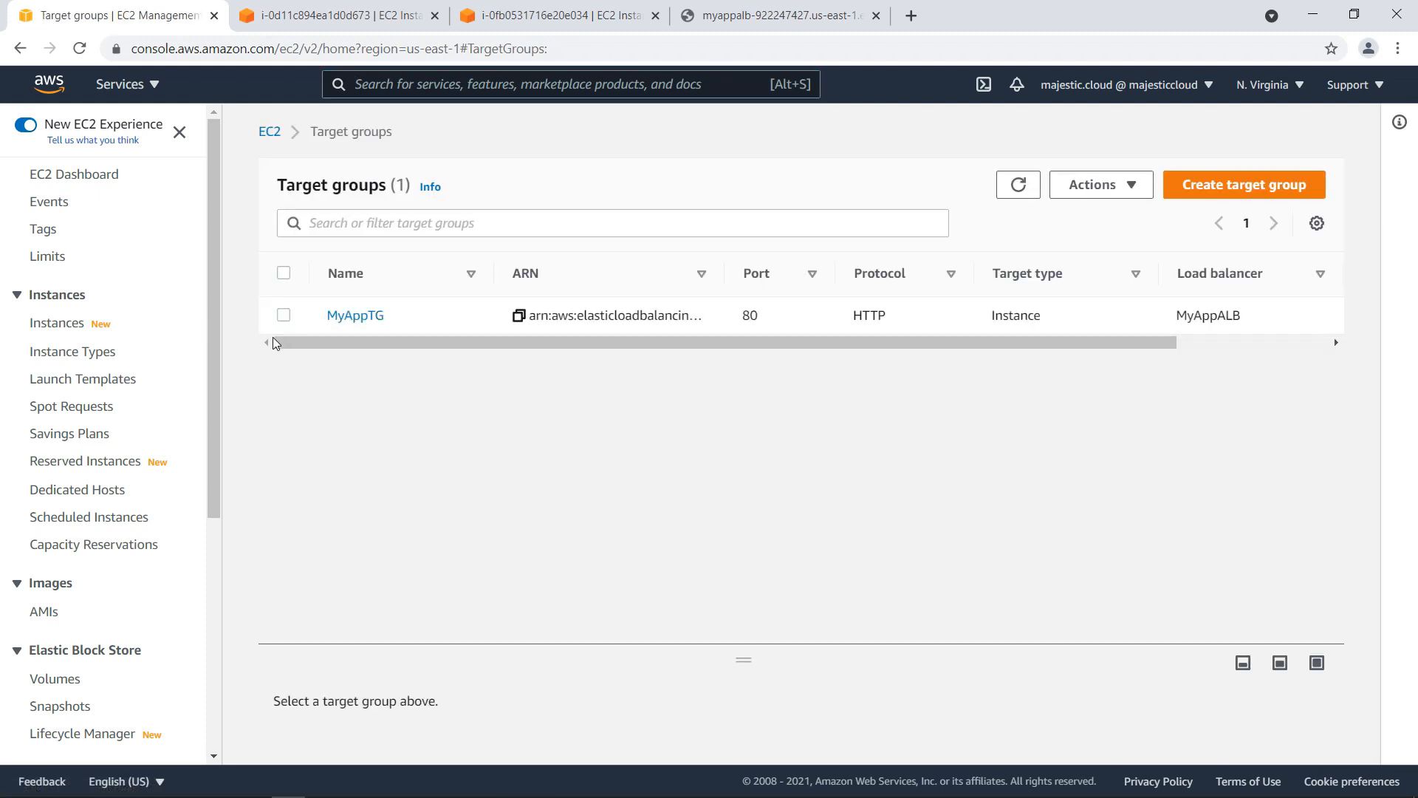
{"action": "left_click", "coordinate": [353, 315]}
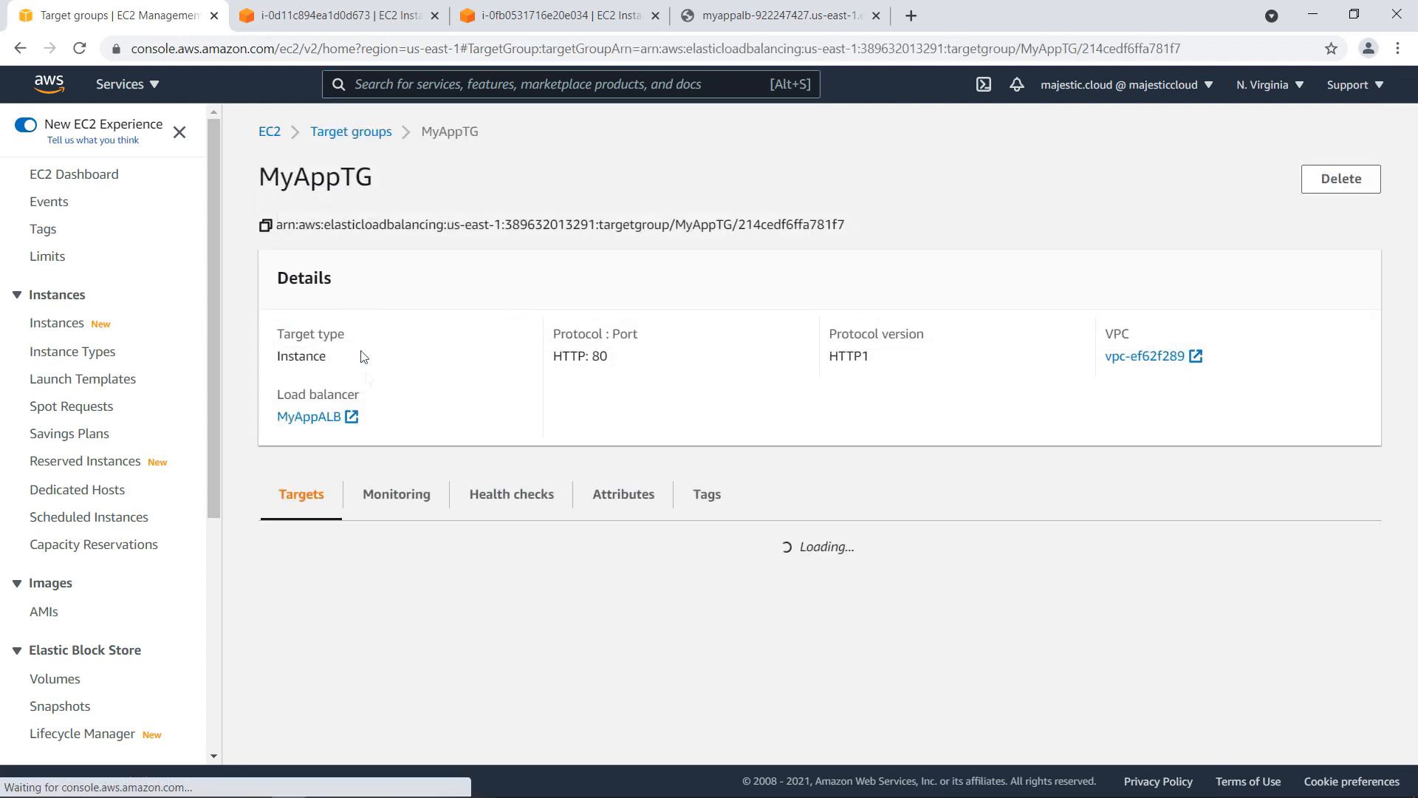
{"action": "scroll", "coordinate": [444, 509], "scroll_direction": "down", "scroll_amount": 3}
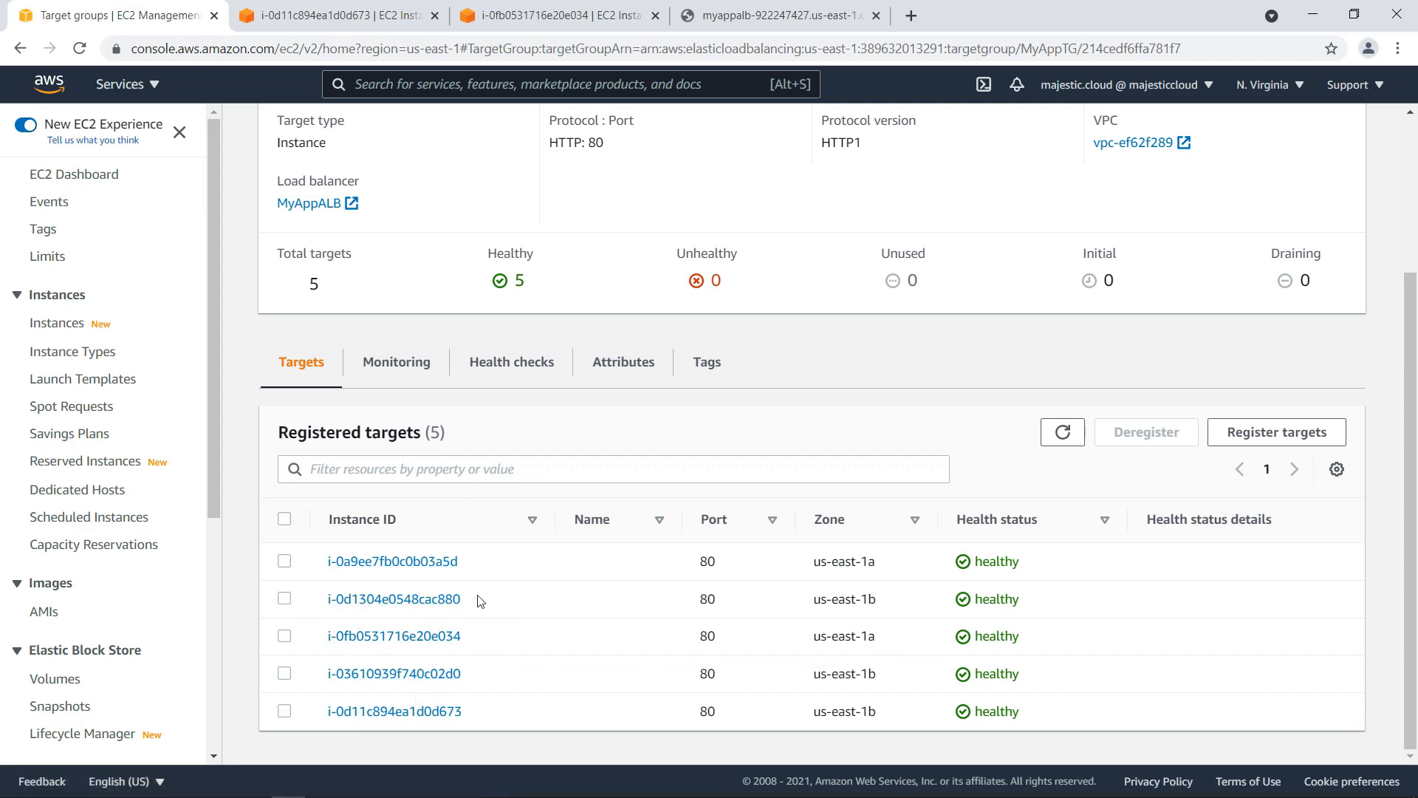
{"action": "scroll", "coordinate": [506, 505], "scroll_direction": "up", "scroll_amount": 2}
{"action": "scroll", "coordinate": [506, 505], "scroll_direction": "up", "scroll_amount": 1}
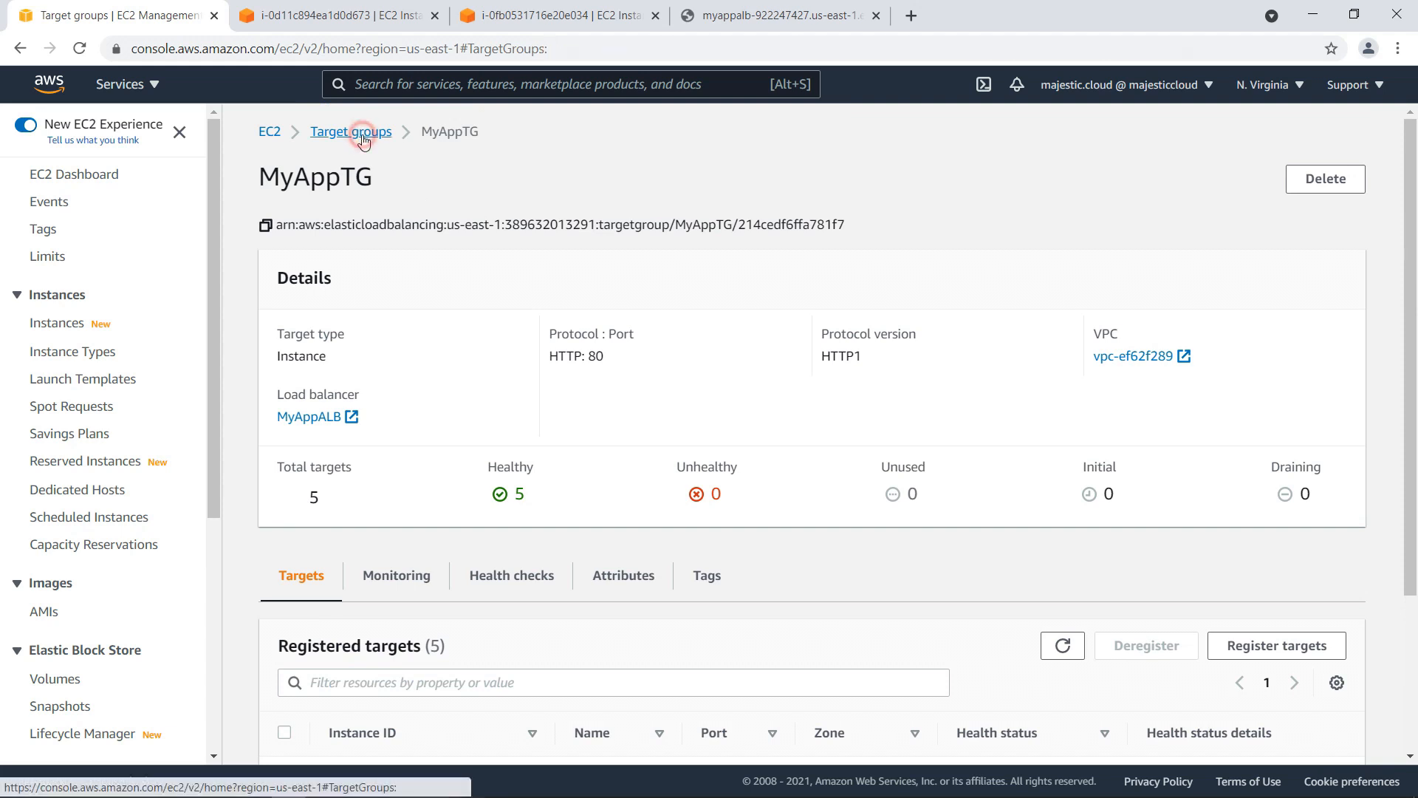
{"action": "left_click", "coordinate": [362, 133]}
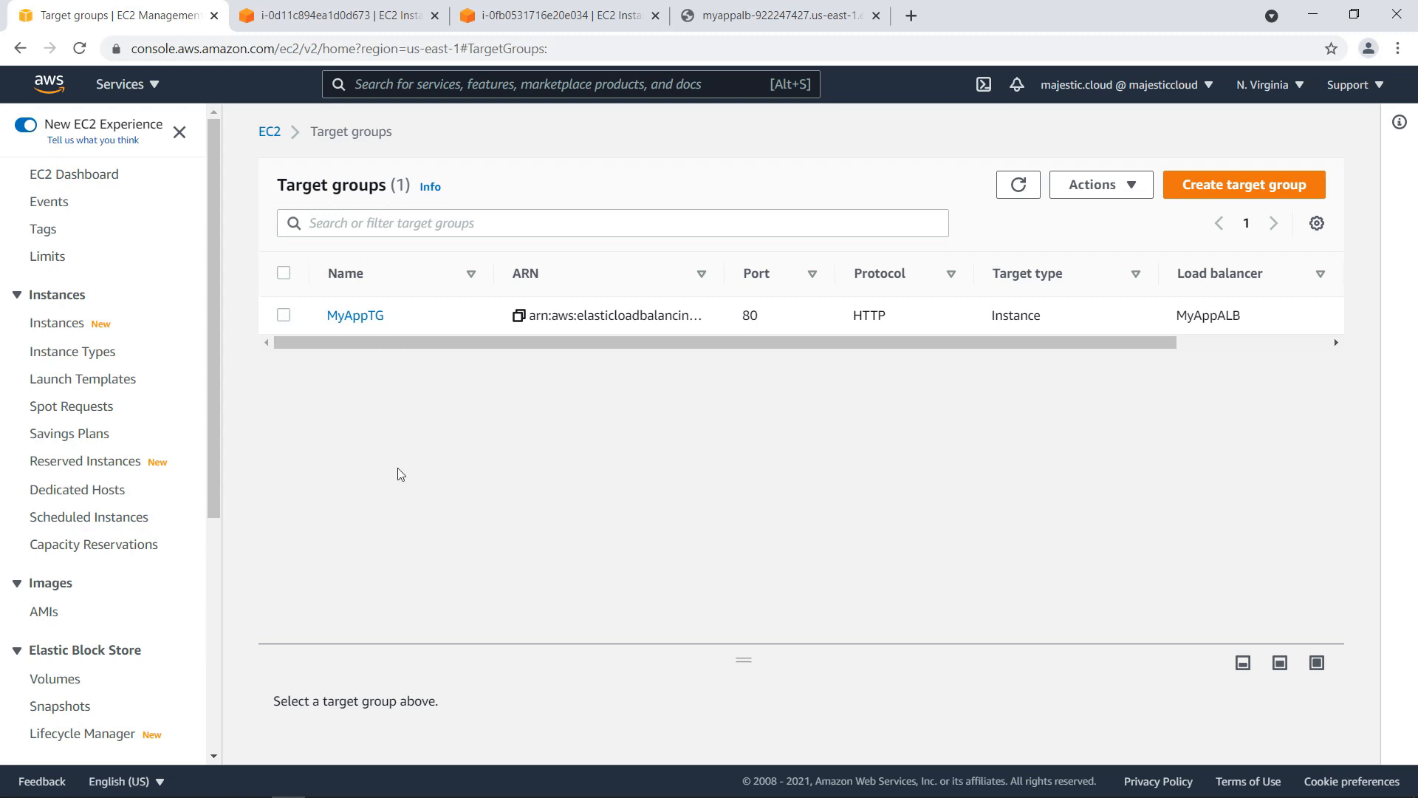
Open the EC2 instance list to check the state and status checks of the instances.
{"action": "scroll", "coordinate": [108, 491], "scroll_direction": "down", "scroll_amount": 5}
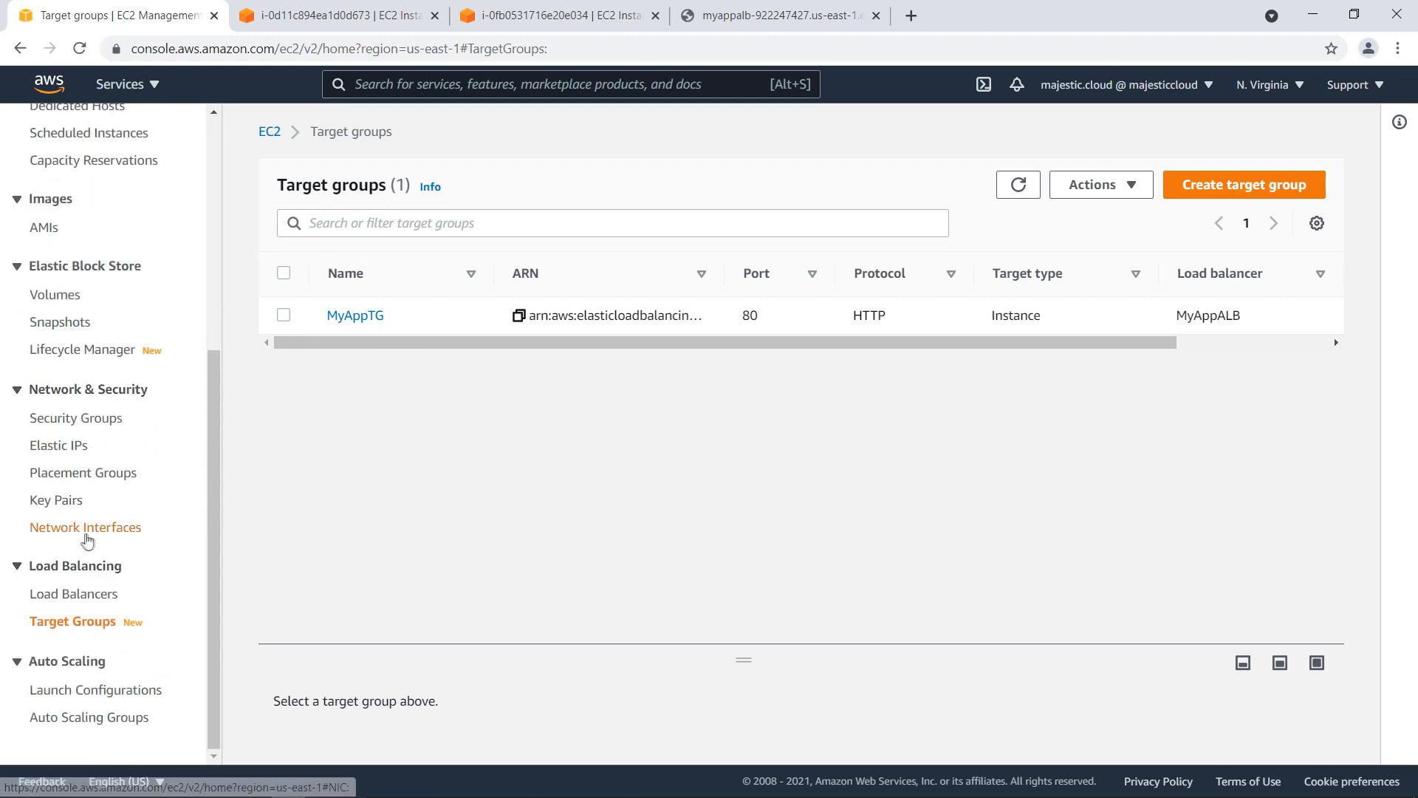
{"action": "scroll", "coordinate": [87, 535], "scroll_direction": "up", "scroll_amount": 5}
{"action": "scroll", "coordinate": [95, 497], "scroll_direction": "down", "scroll_amount": 5}
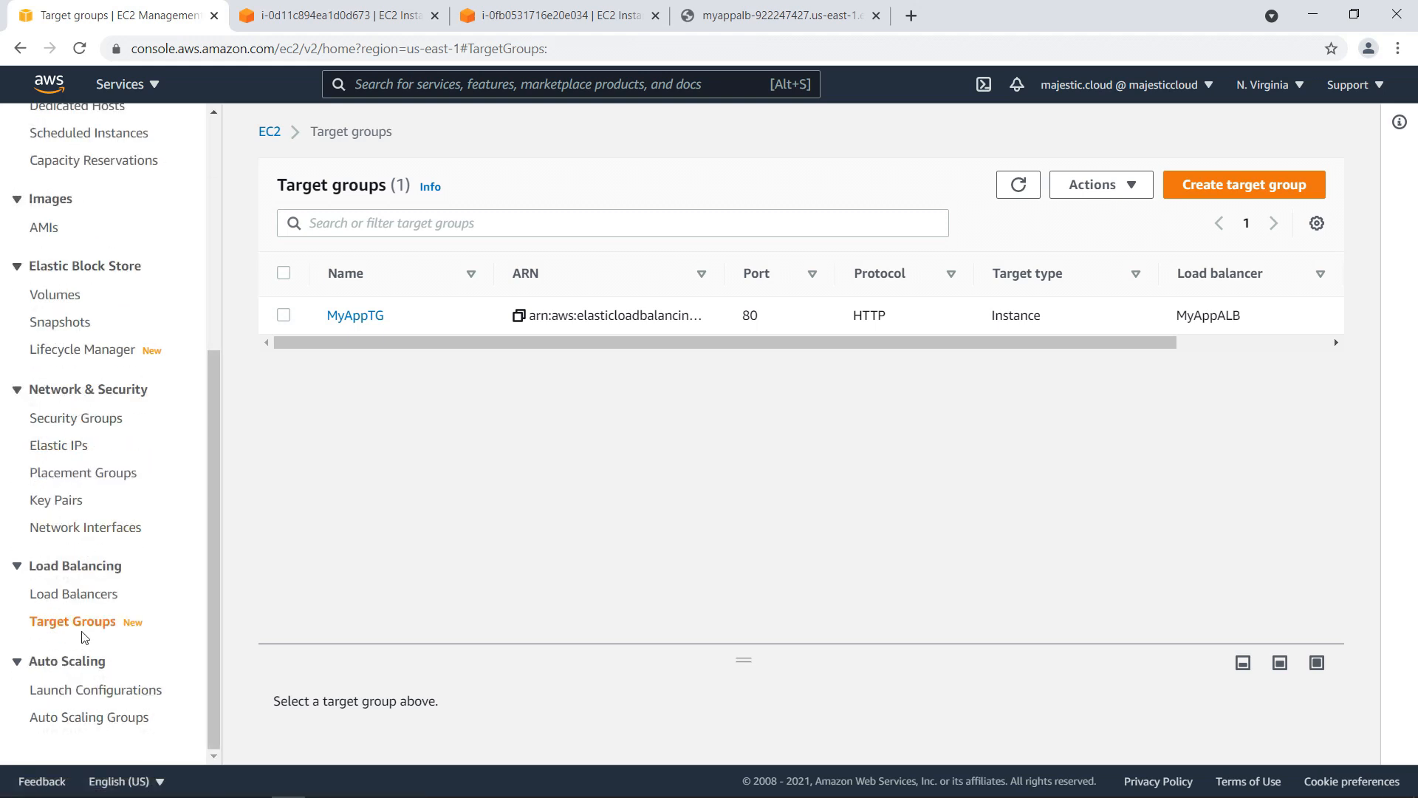
{"action": "scroll", "coordinate": [76, 497], "scroll_direction": "up", "scroll_amount": 5}
{"action": "scroll", "coordinate": [94, 380], "scroll_direction": "down", "scroll_amount": 5}
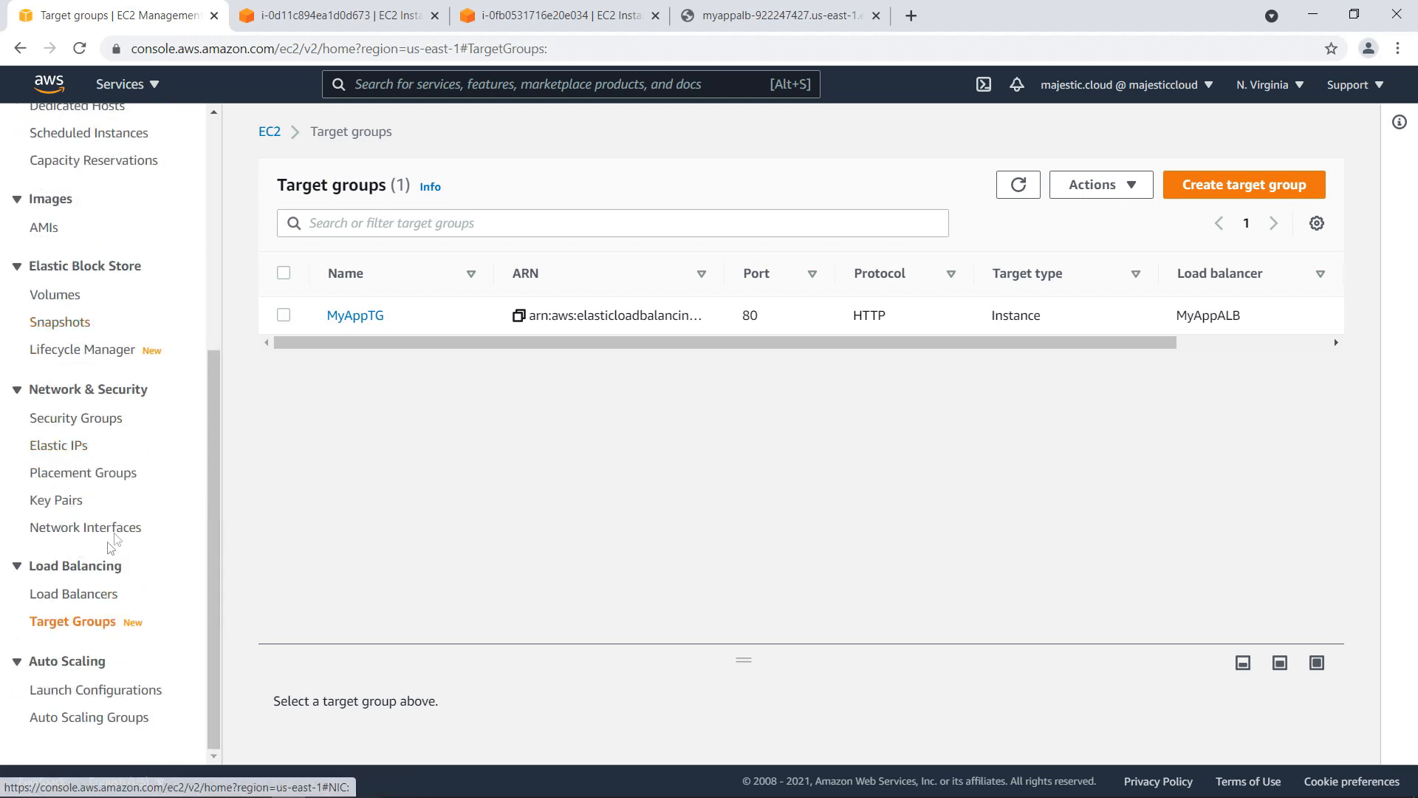
{"action": "scroll", "coordinate": [82, 473], "scroll_direction": "up", "scroll_amount": 5}
{"action": "left_click", "coordinate": [56, 323]}
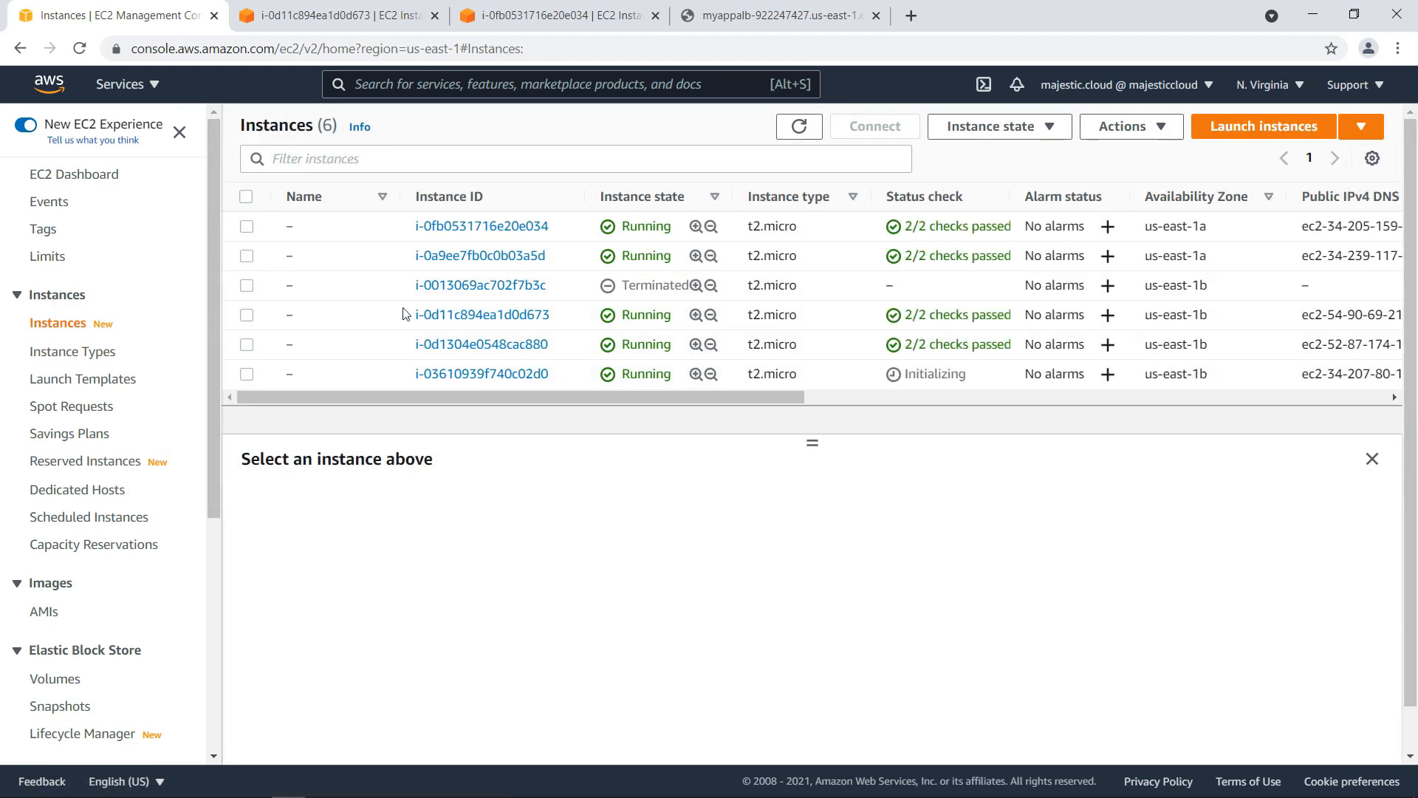
Close the terminal sessions of both stressed instances, i-0d11c894ea1d0d673 and i-0fb0531716e20e034, and return to the instance list.
{"action": "left_click", "coordinate": [399, 14]}
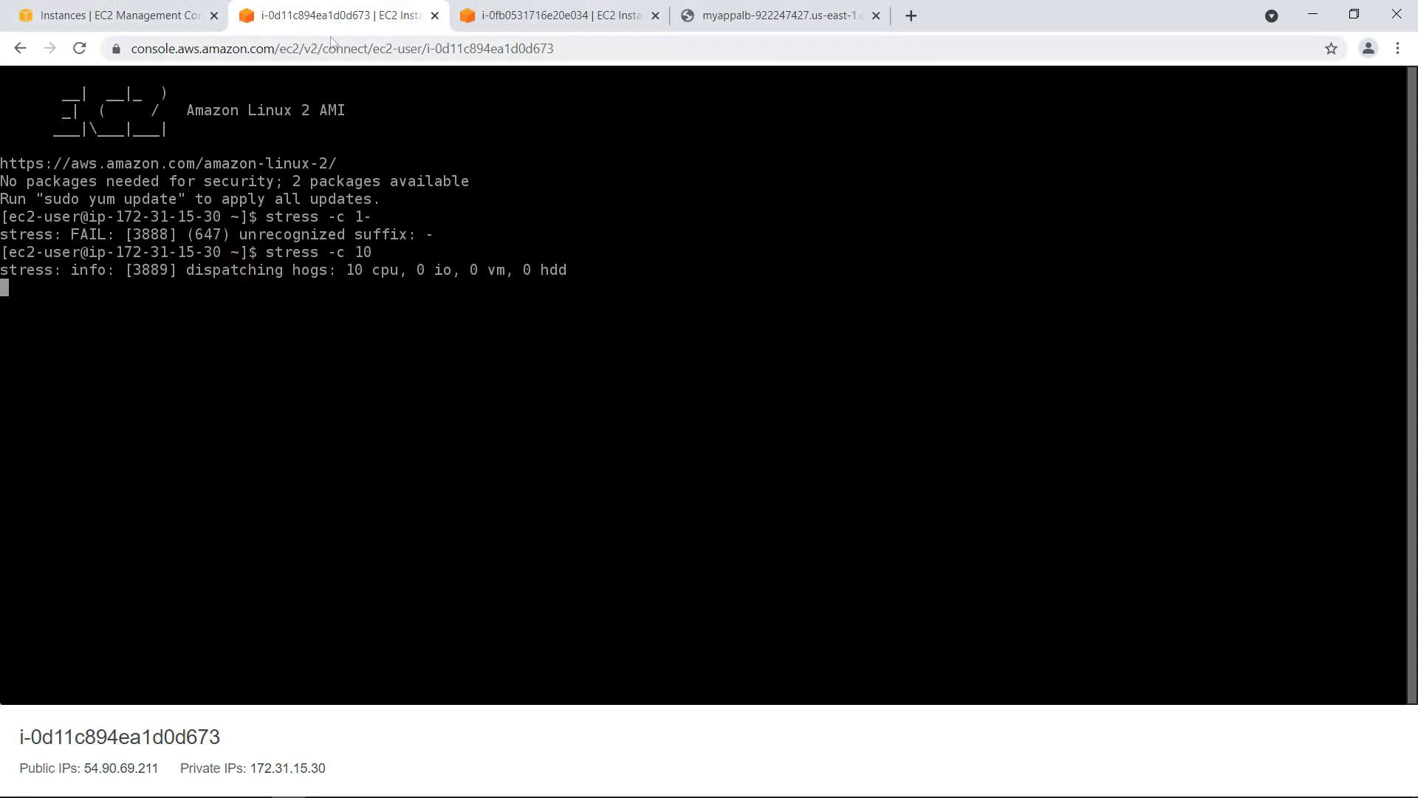
{"action": "left_click", "coordinate": [434, 15]}
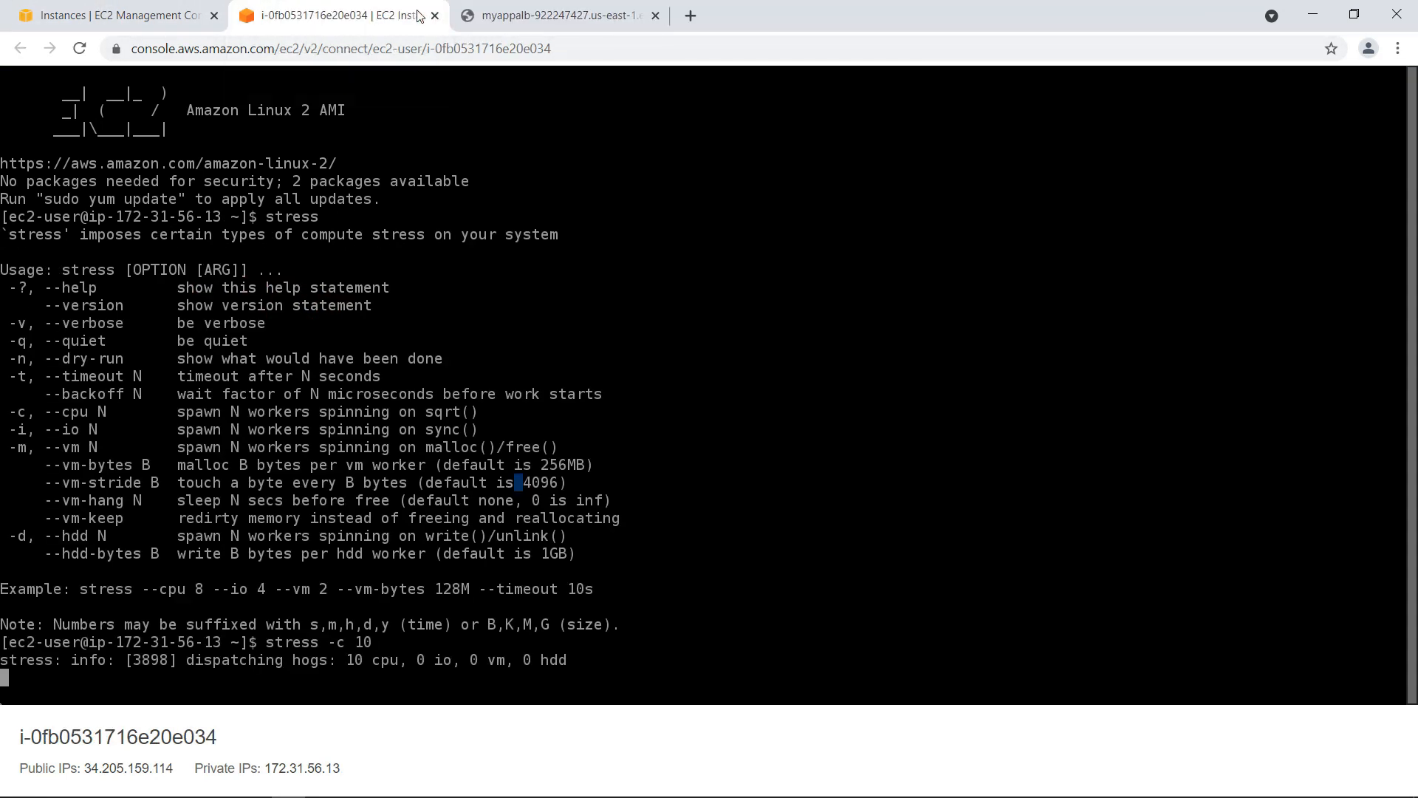
{"action": "left_click", "coordinate": [434, 15]}
{"action": "left_click", "coordinate": [159, 3]}
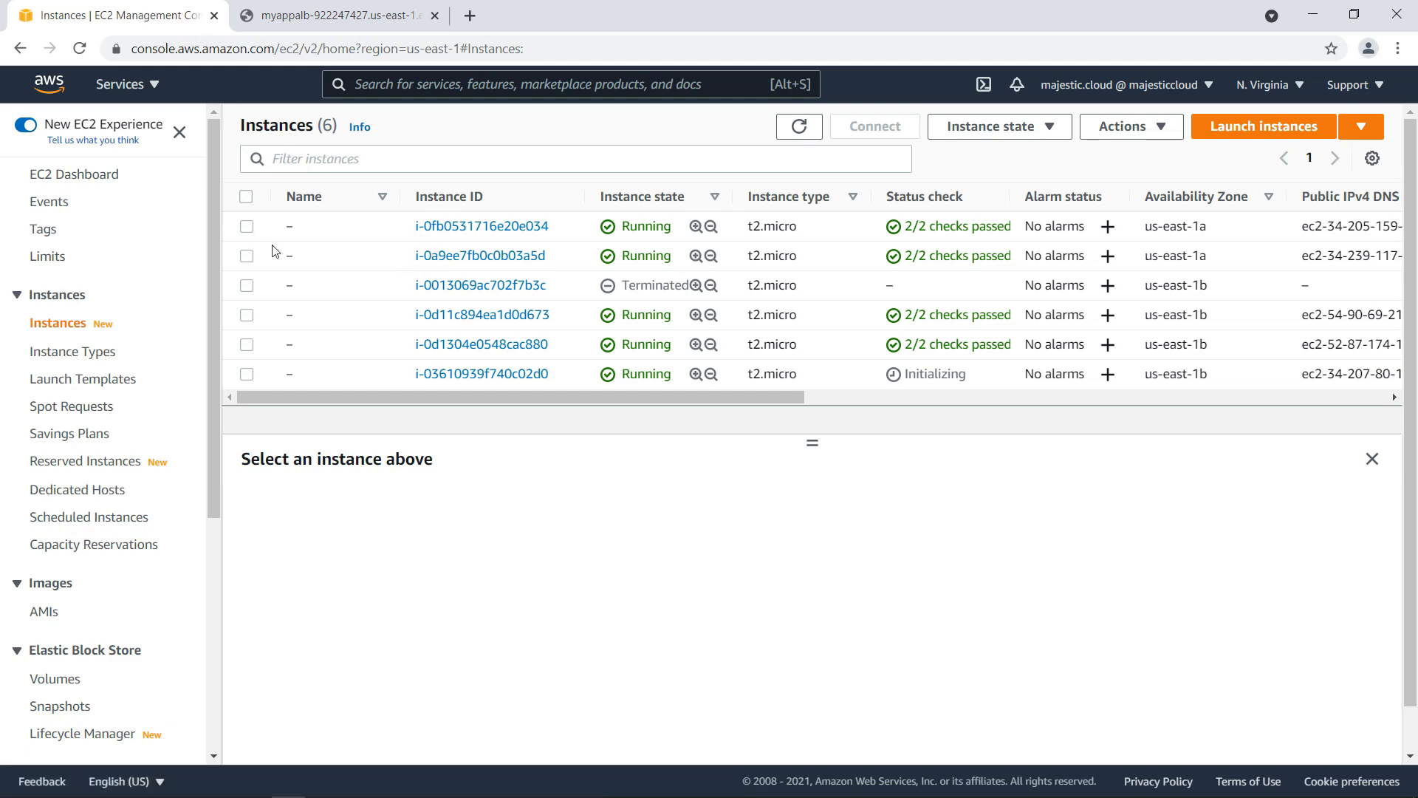
Terminate the stressed instance i-0fb0531716e20e034.
{"action": "left_click", "coordinate": [246, 227]}
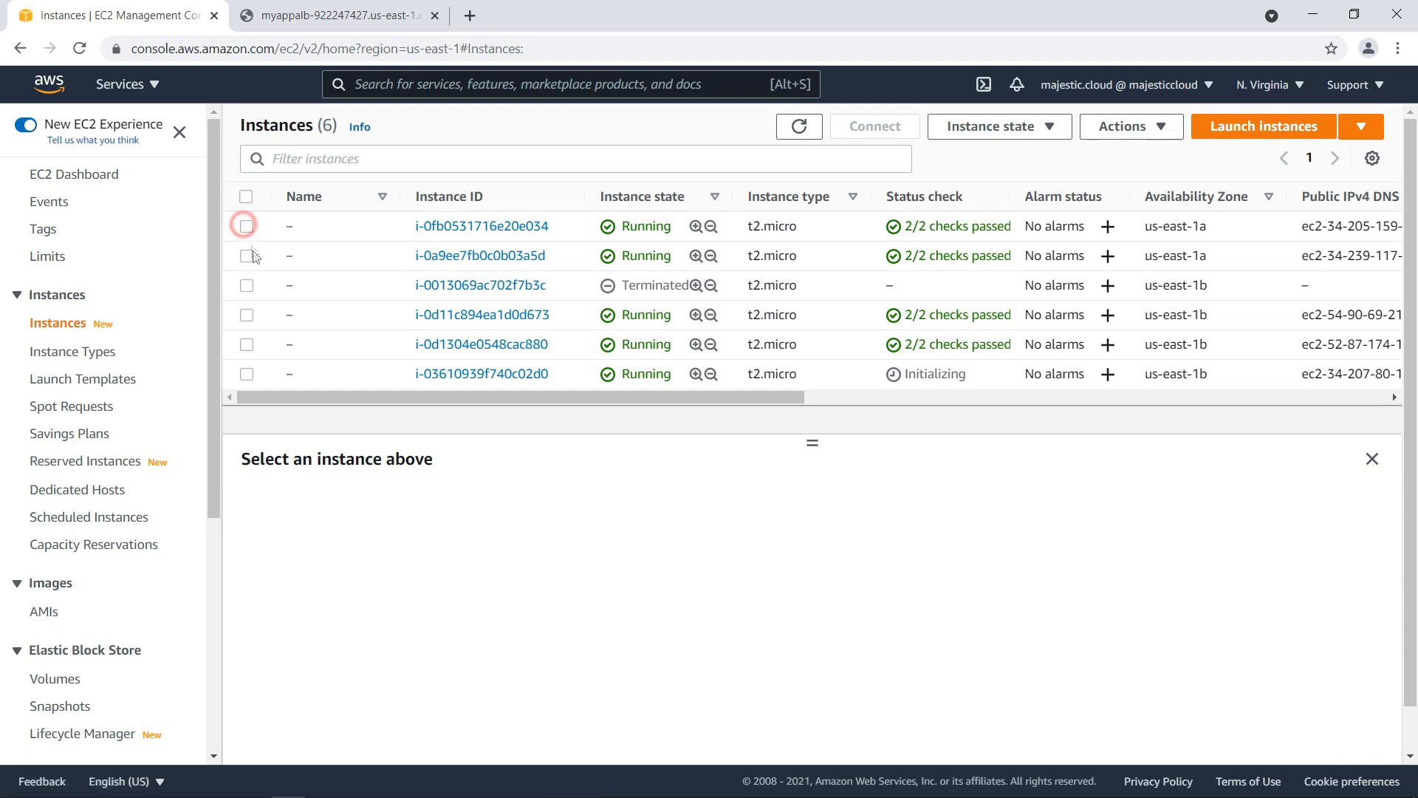
{"action": "right_click", "coordinate": [300, 226]}
{"action": "left_click", "coordinate": [365, 418]}
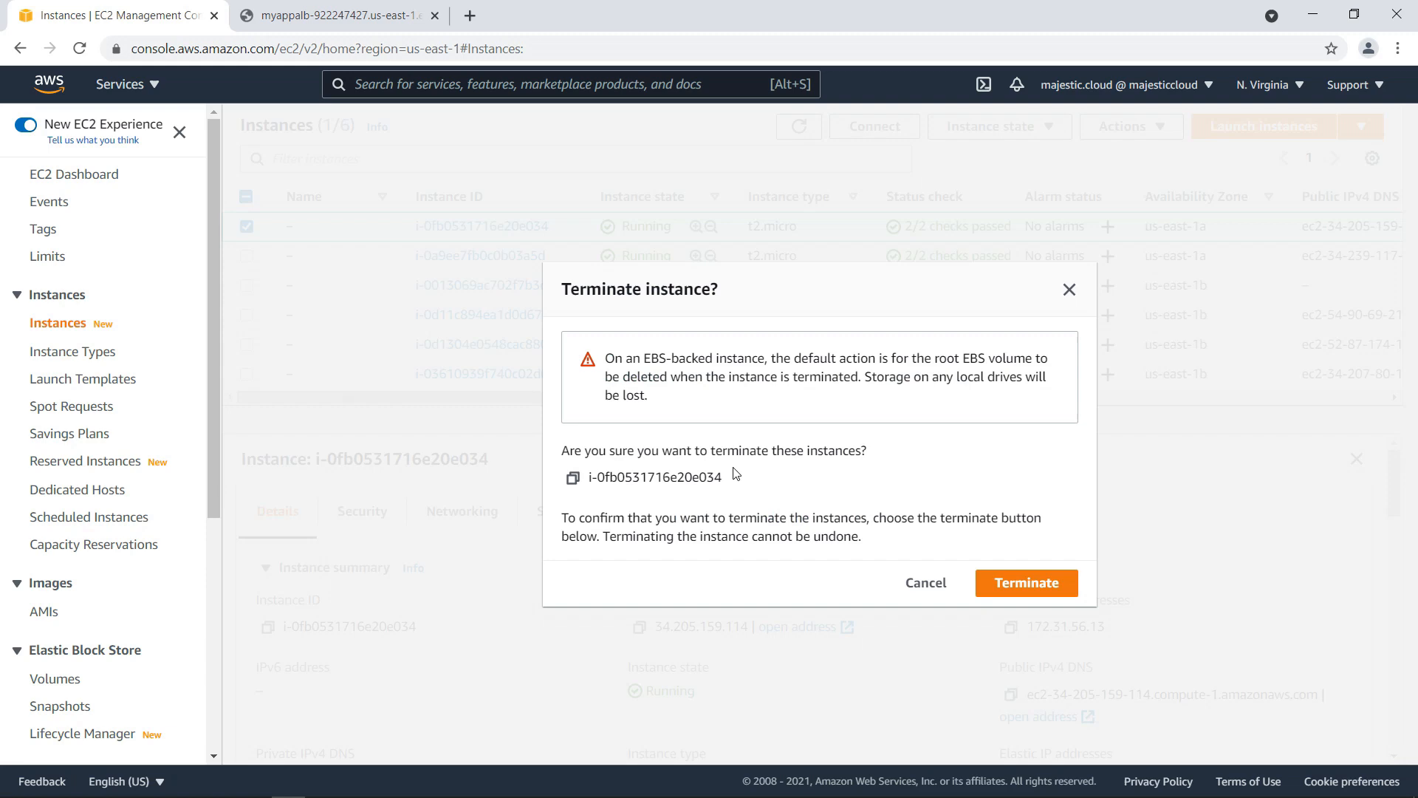
{"action": "left_click", "coordinate": [1054, 589]}
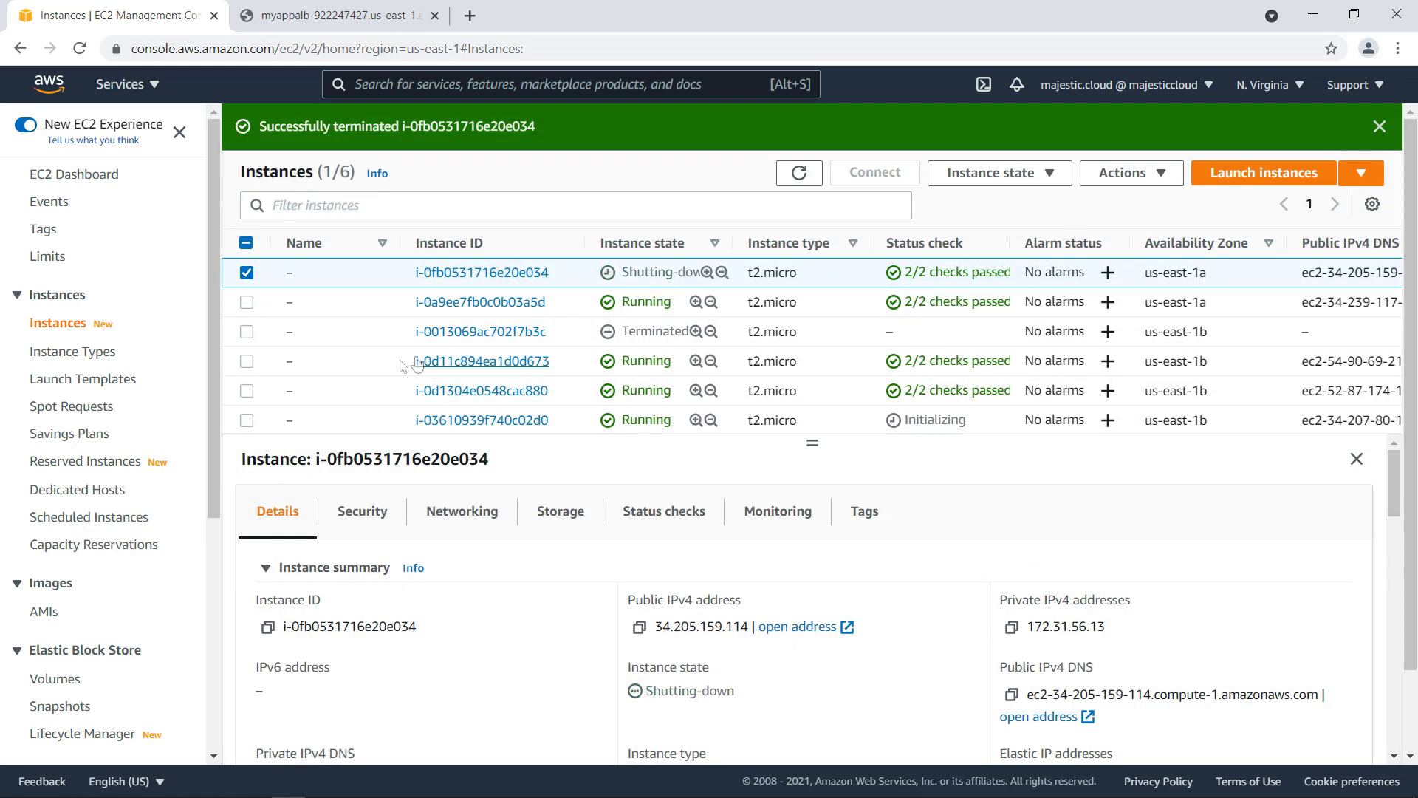
Terminate the second stressed instance, i-0d11c894ea1d0d673.
{"action": "left_click", "coordinate": [362, 361]}
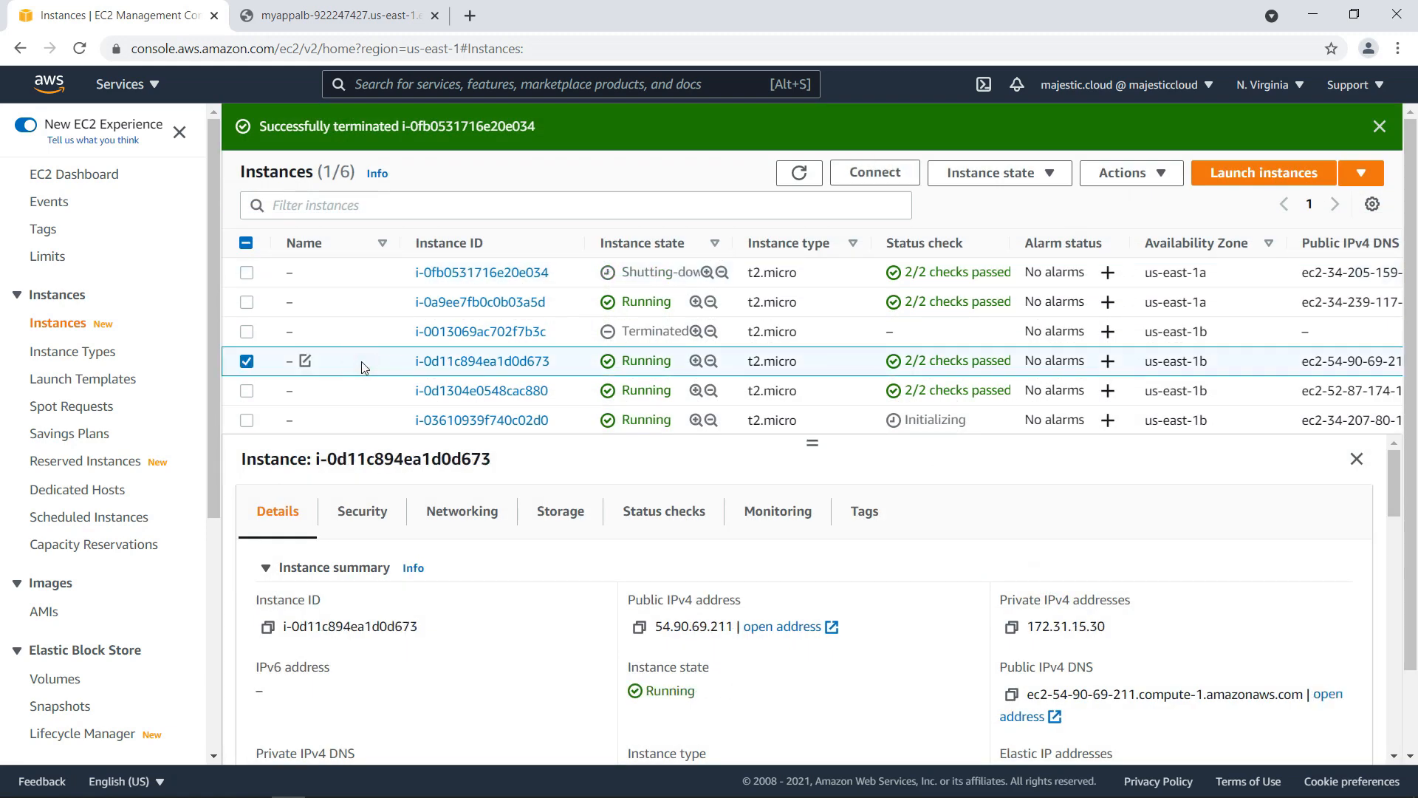
{"action": "right_click", "coordinate": [361, 362]}
{"action": "left_click", "coordinate": [432, 560]}
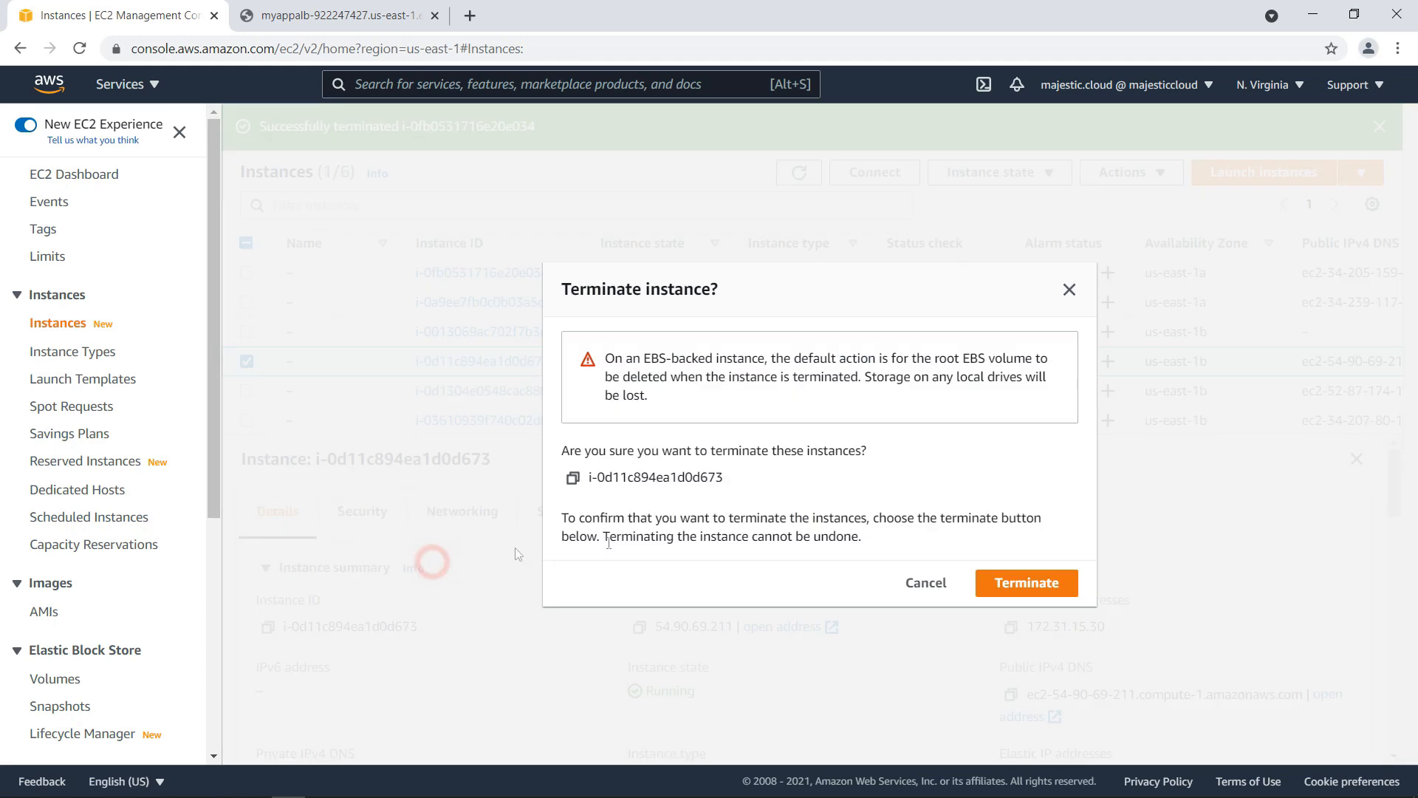
{"action": "left_click", "coordinate": [983, 584]}
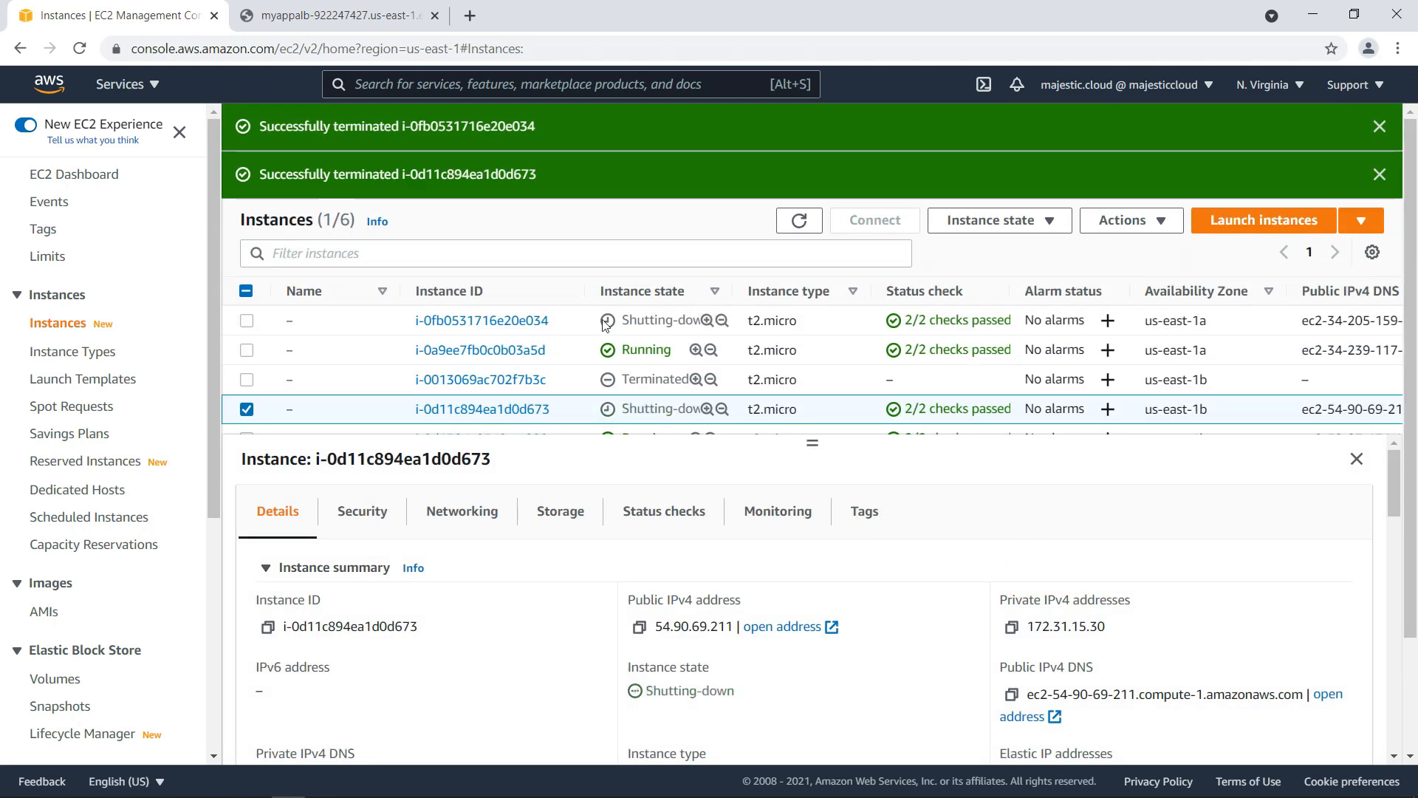
Refresh the instance list and watch the instance states for the shutdowns and any replacement launches by the Auto Scaling group.
{"action": "scroll", "coordinate": [996, 140], "scroll_direction": "down", "scroll_amount": 1}
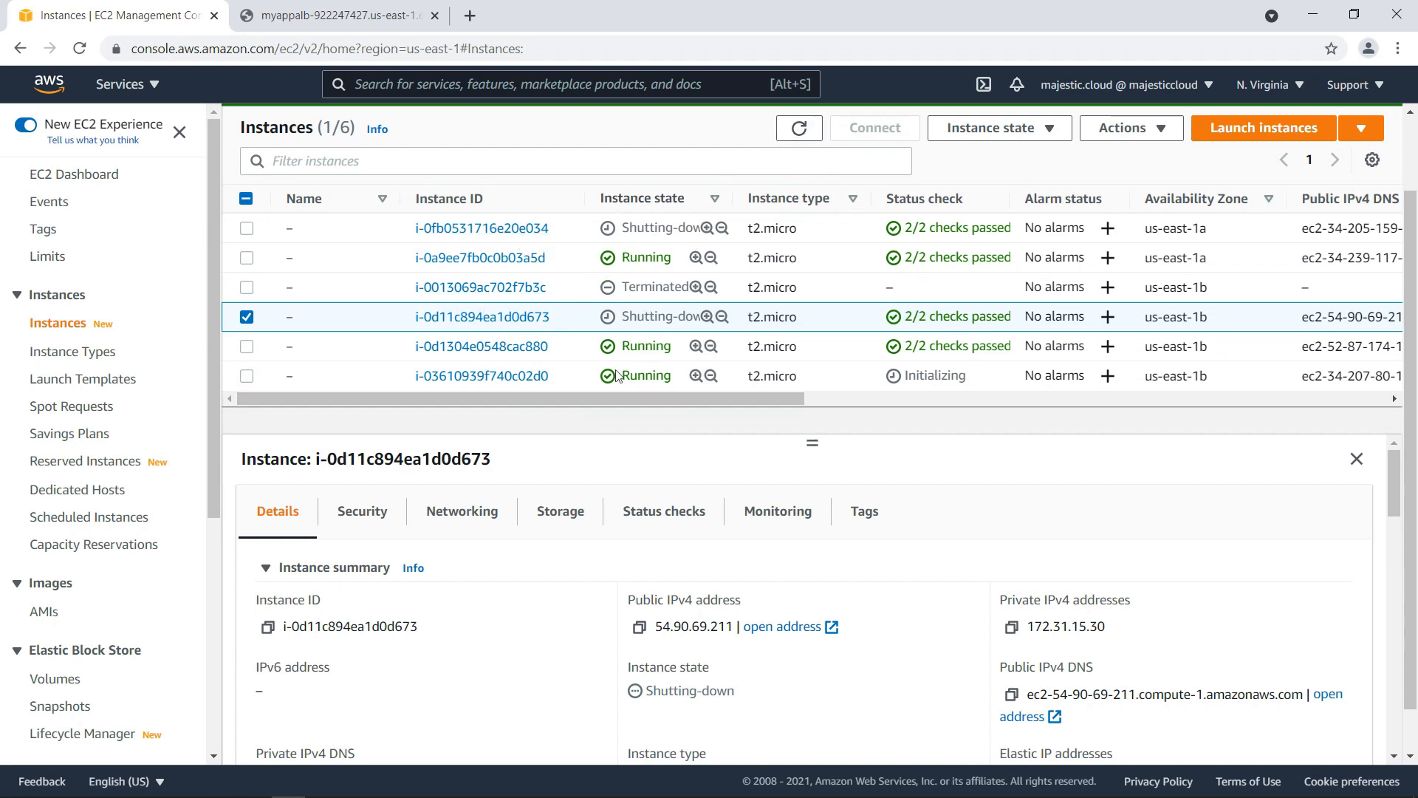
{"action": "scroll", "coordinate": [90, 539], "scroll_direction": "down", "scroll_amount": 6}
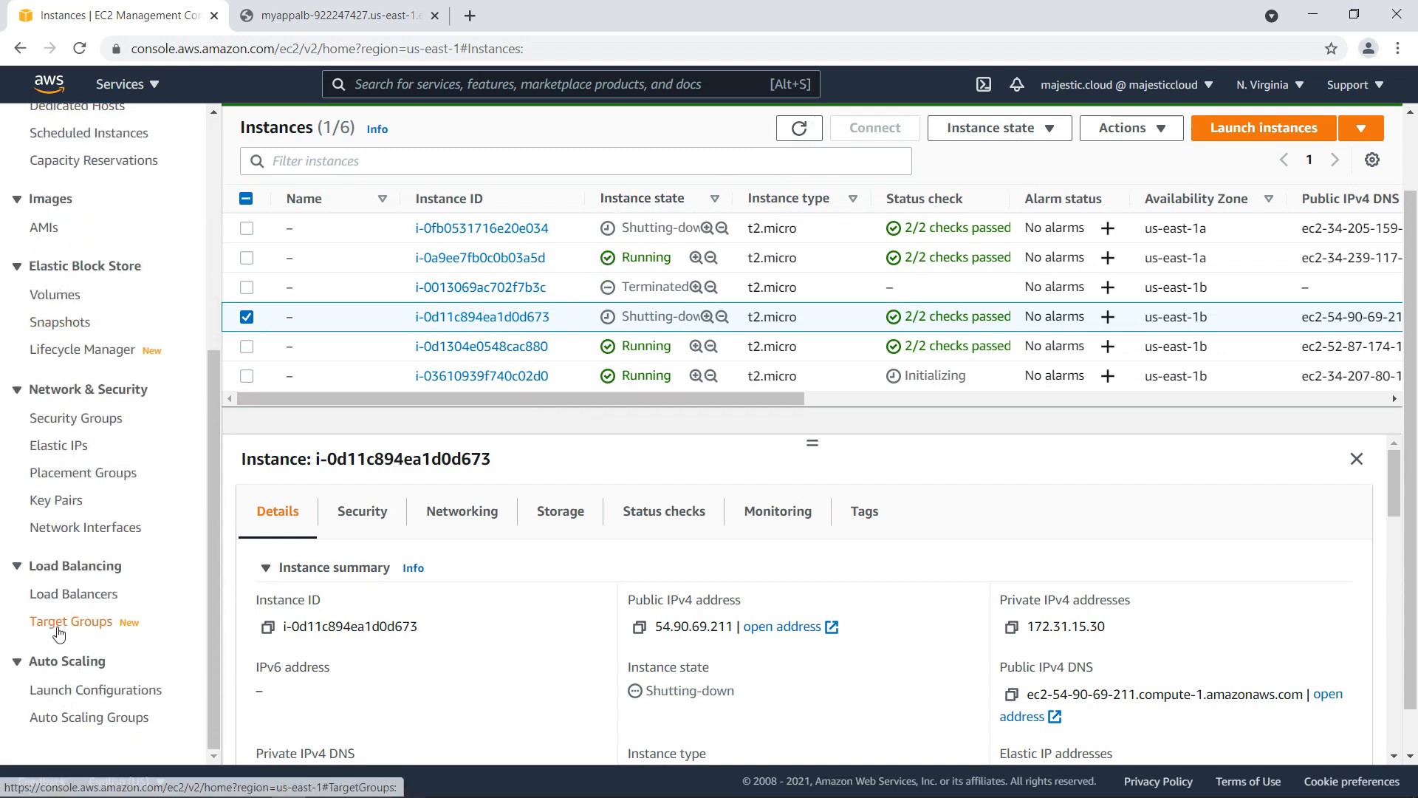
{"action": "scroll", "coordinate": [44, 628], "scroll_direction": "up", "scroll_amount": 5}
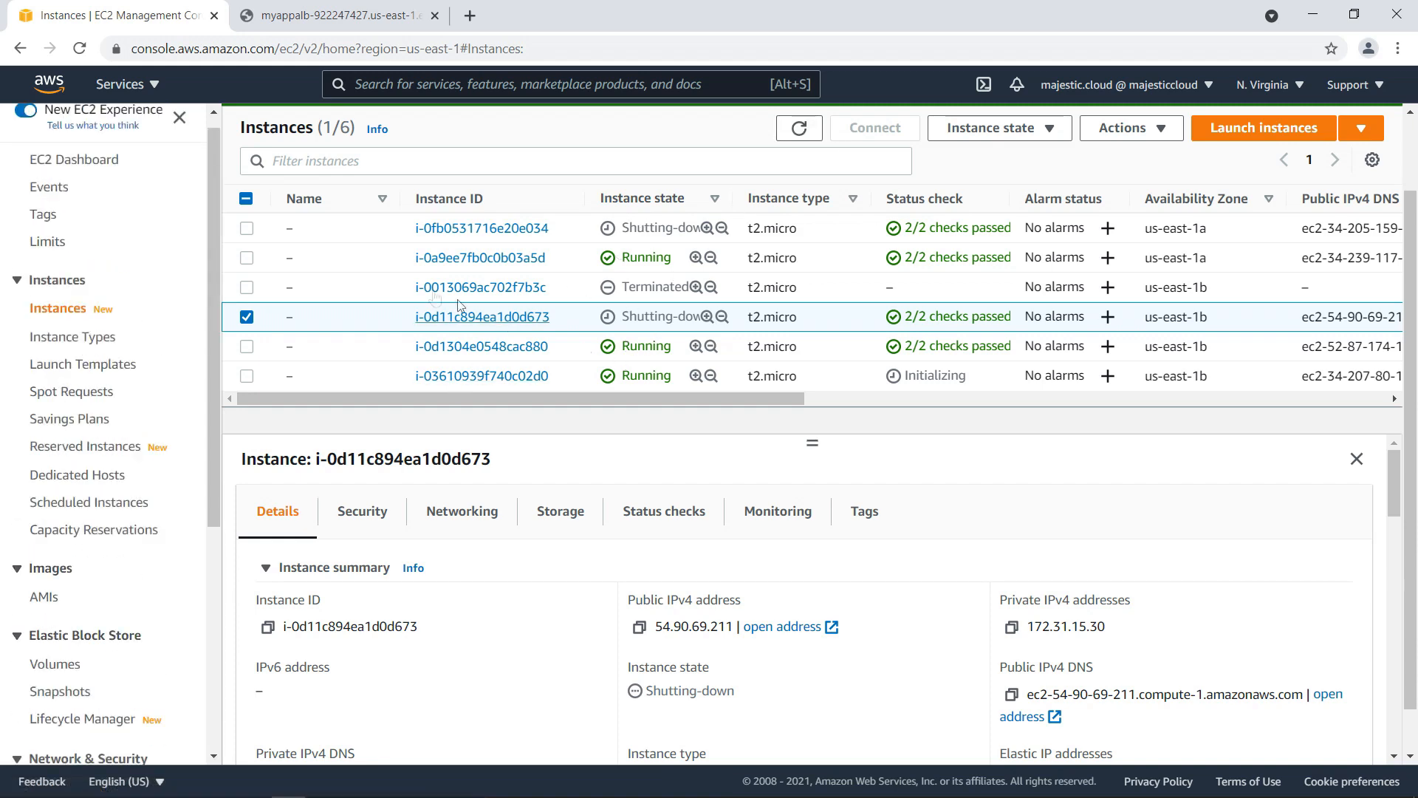
{"action": "left_click", "coordinate": [799, 129]}
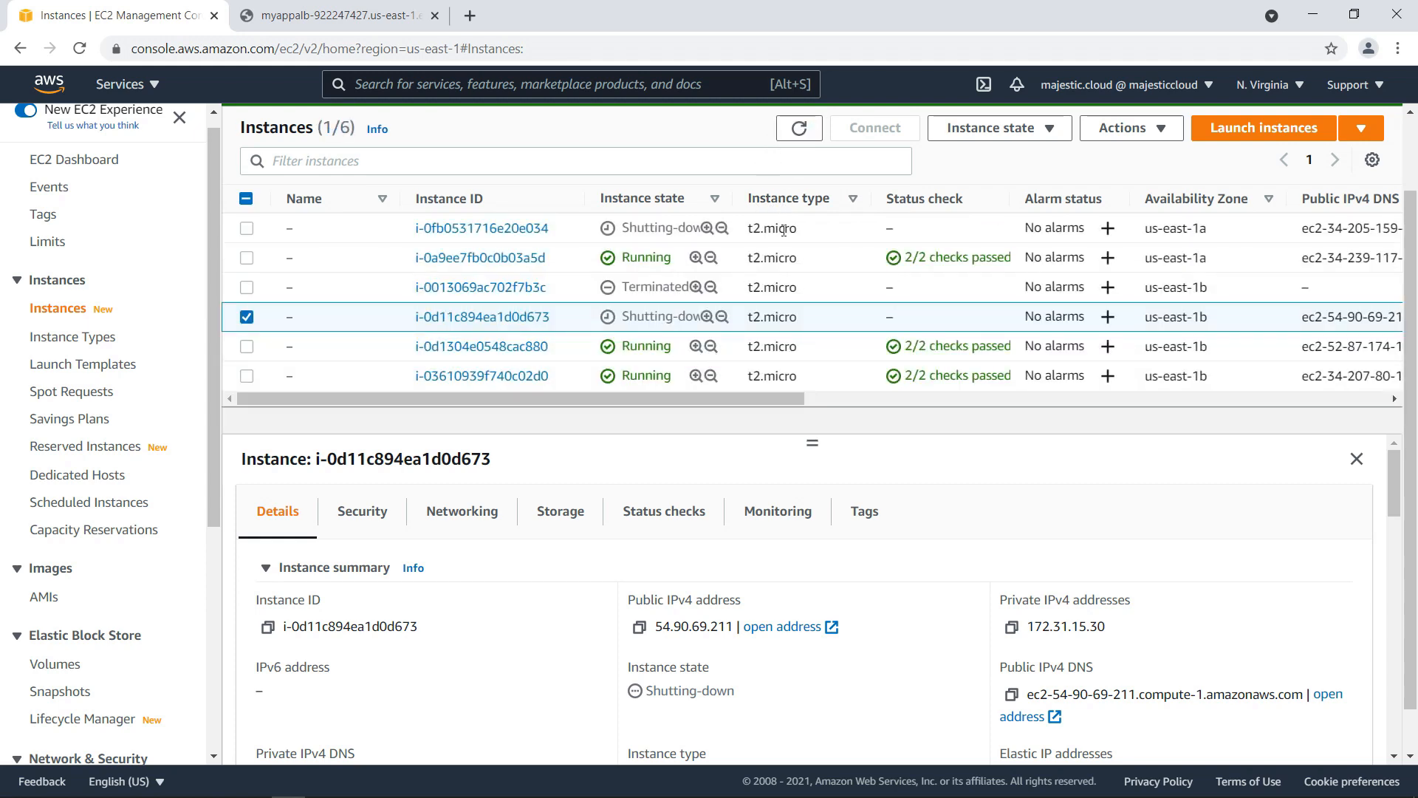
{"action": "scroll", "coordinate": [161, 532], "scroll_direction": "down", "scroll_amount": 4}
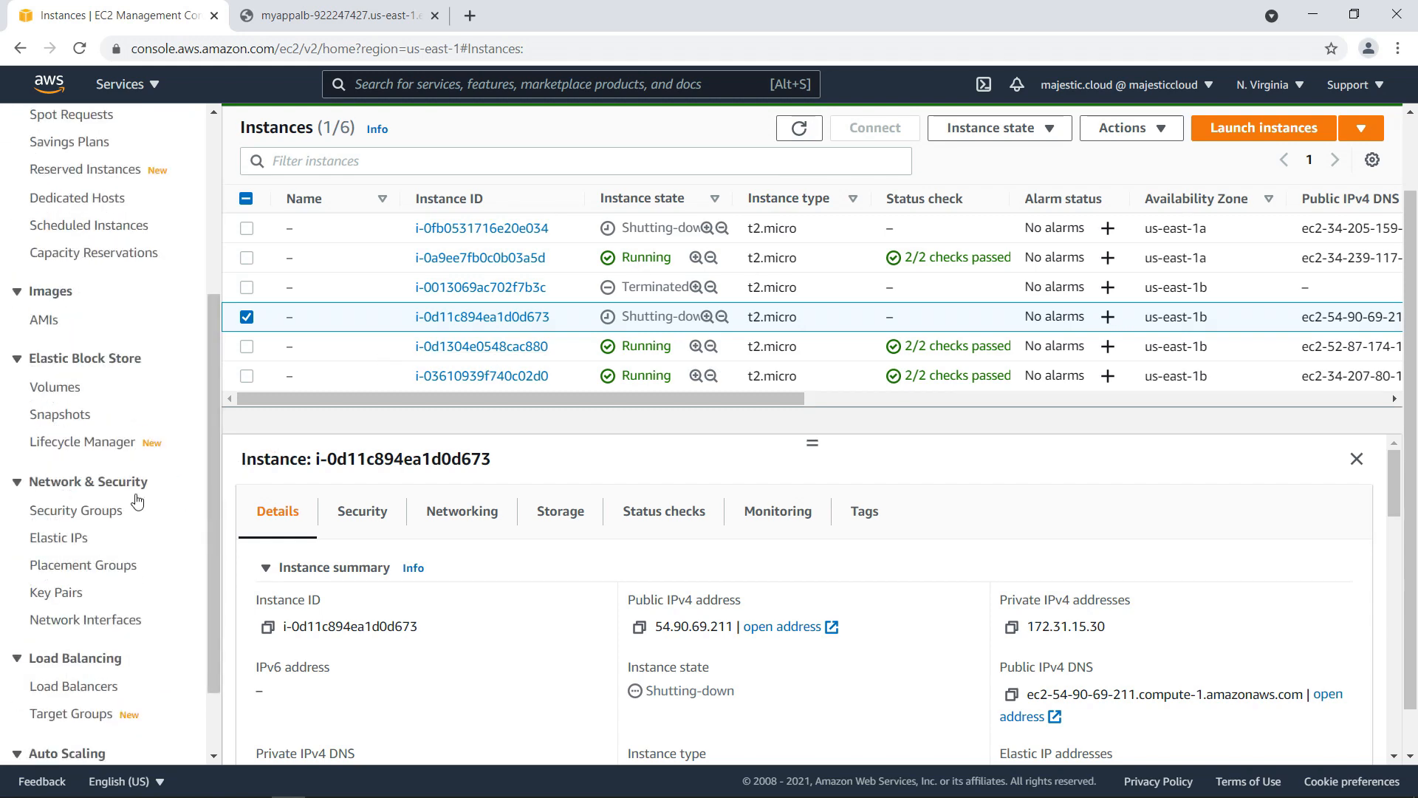
{"action": "scroll", "coordinate": [136, 496], "scroll_direction": "up", "scroll_amount": 4}
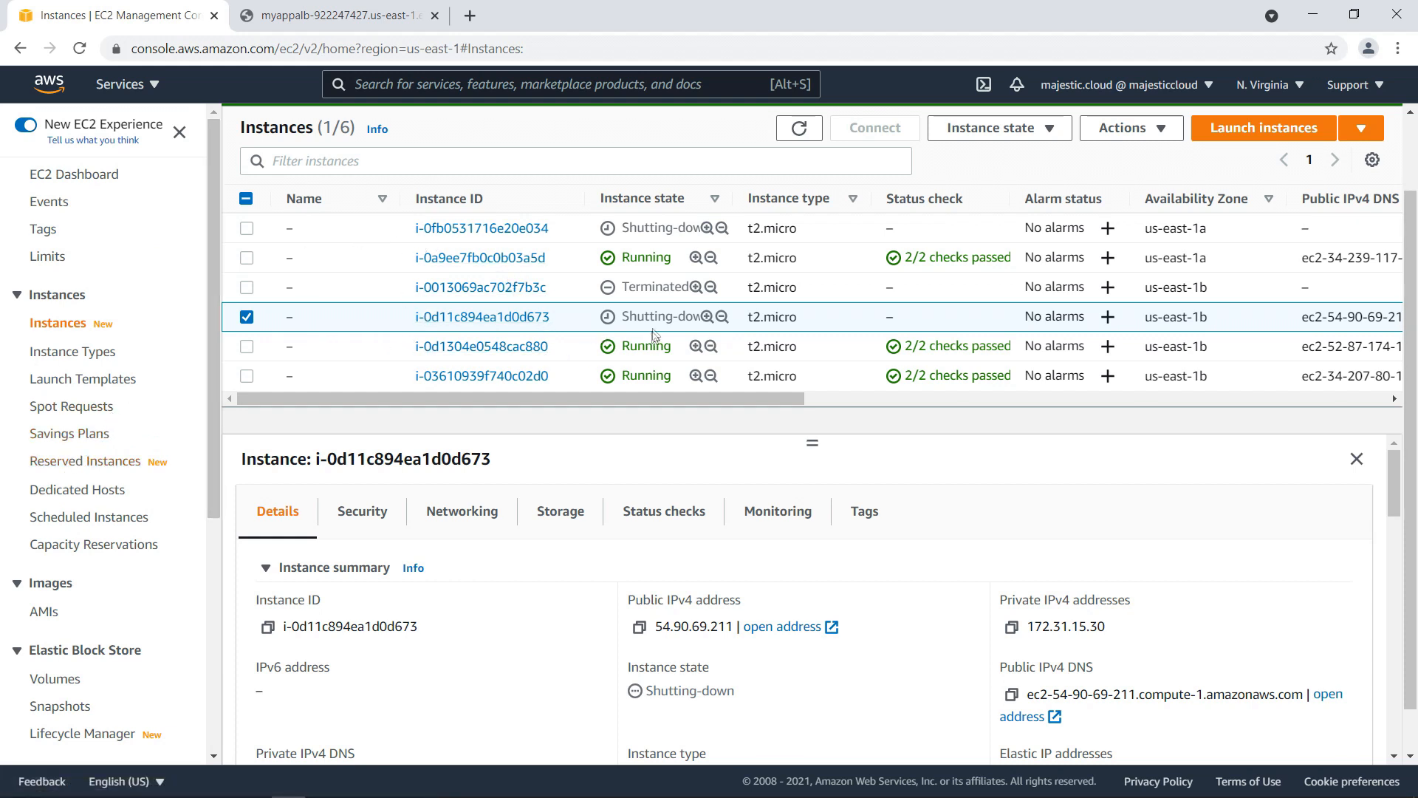
{"action": "scroll", "coordinate": [153, 466], "scroll_direction": "down", "scroll_amount": 2}
{"action": "scroll", "coordinate": [136, 403], "scroll_direction": "up", "scroll_amount": 2}
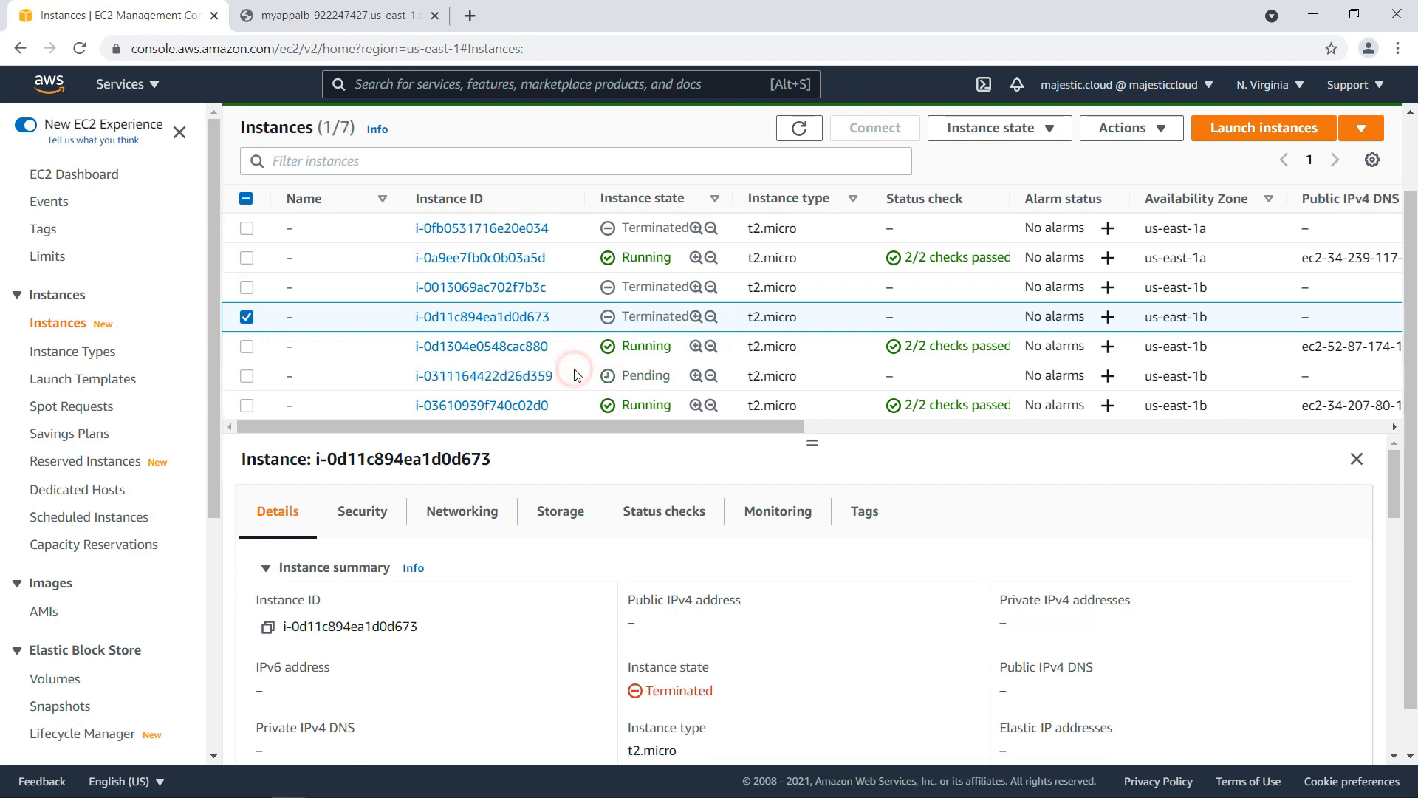
{"action": "left_click", "coordinate": [802, 126]}
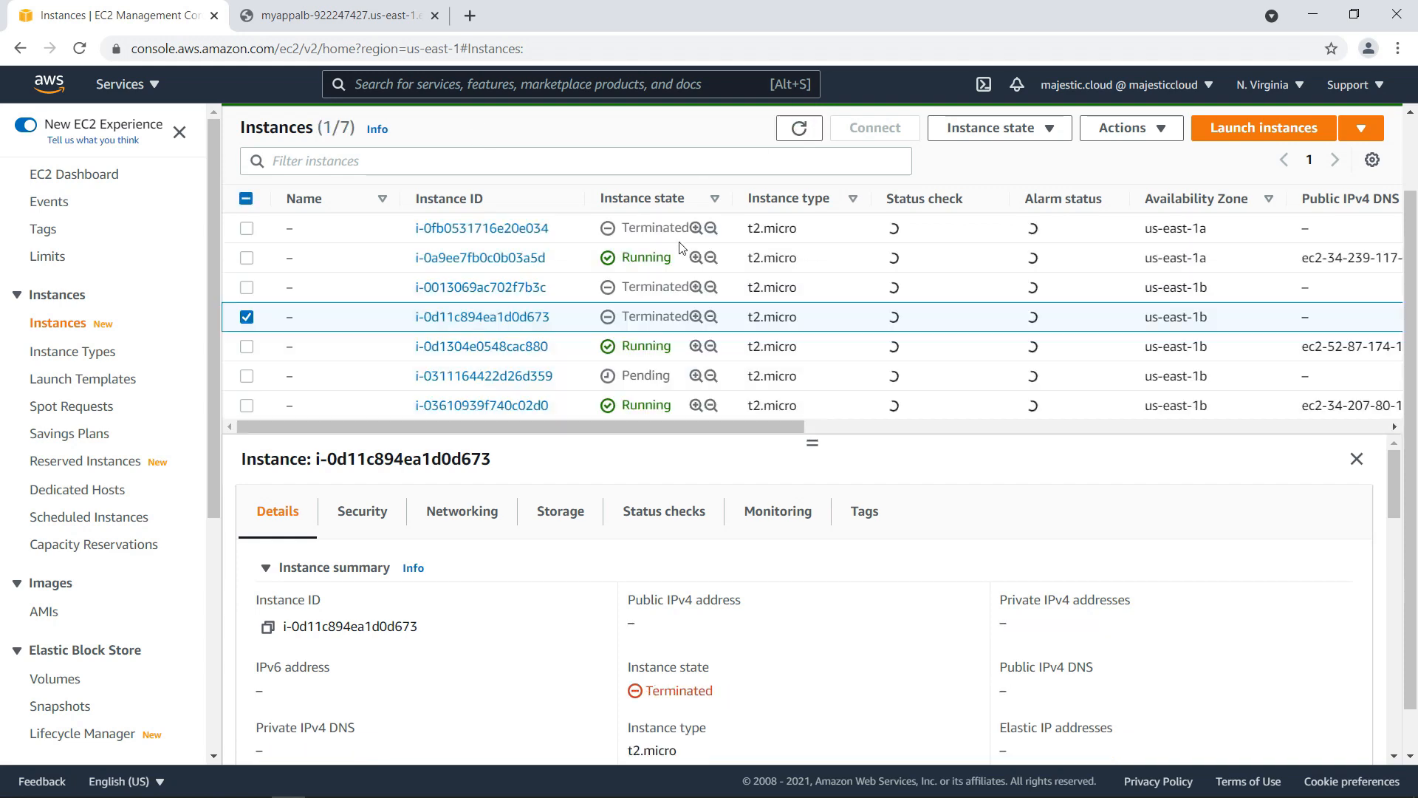
{"action": "left_click", "coordinate": [641, 373]}
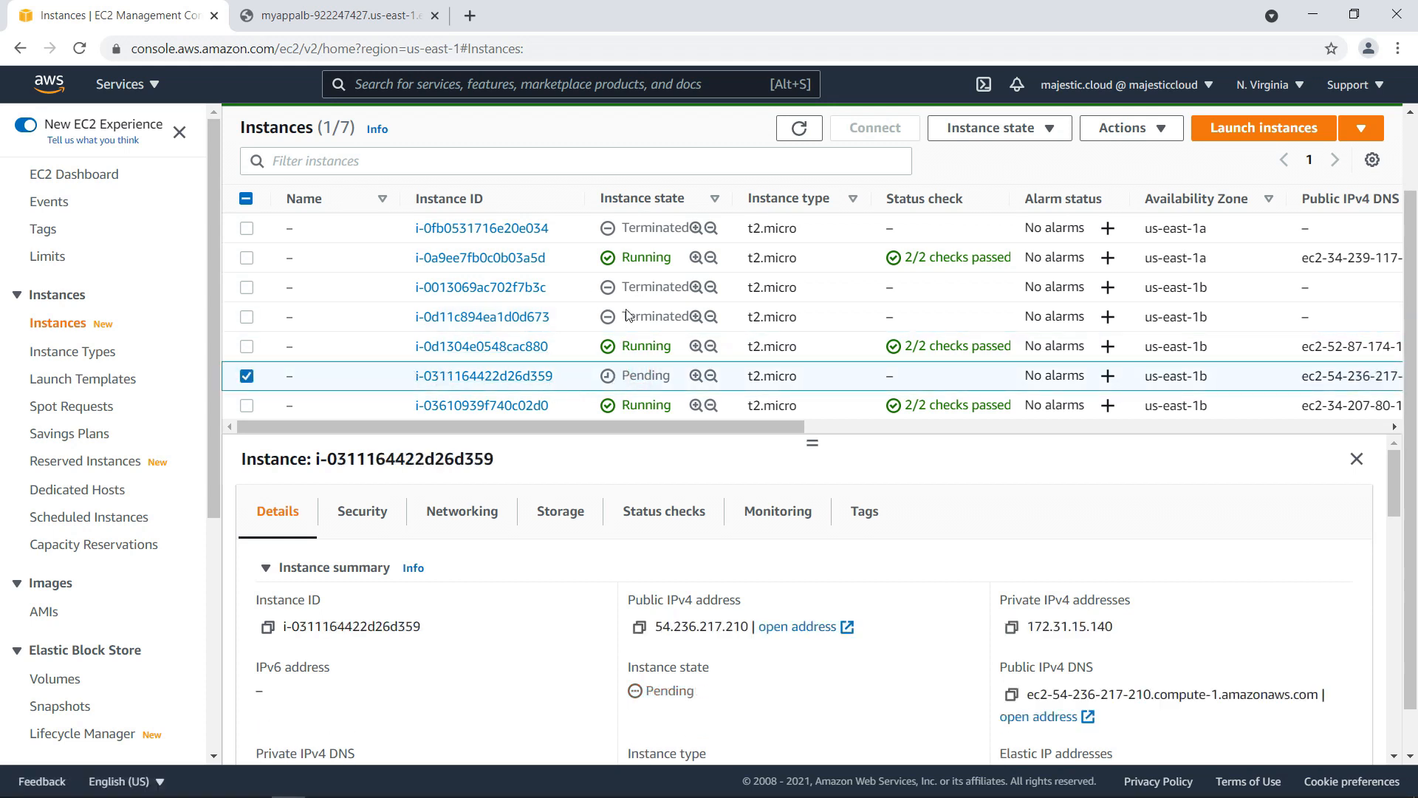
{"action": "left_click", "coordinate": [796, 129]}
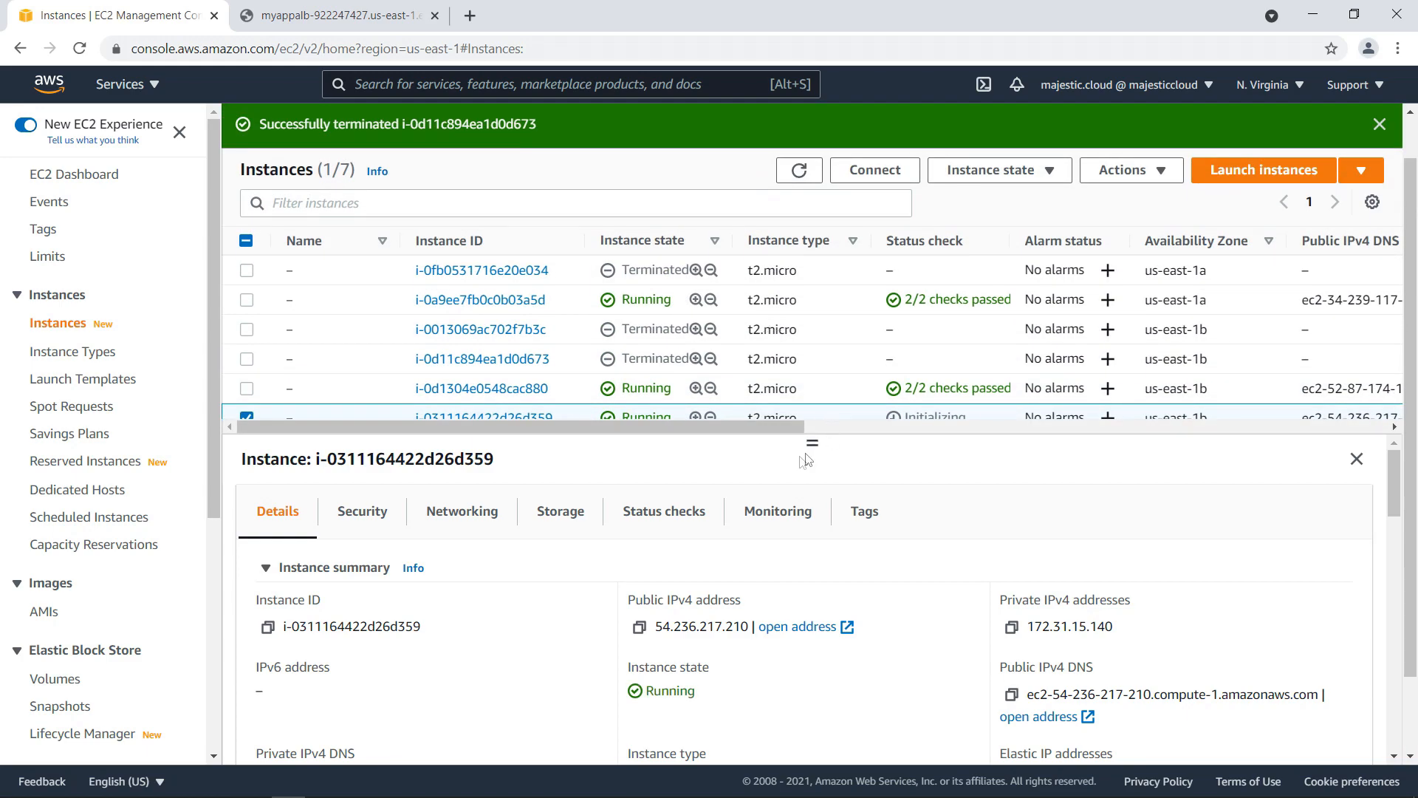
{"action": "left_click_drag", "start_coordinate": [813, 446], "coordinate": [813, 560]}
{"action": "left_click", "coordinate": [800, 202]}
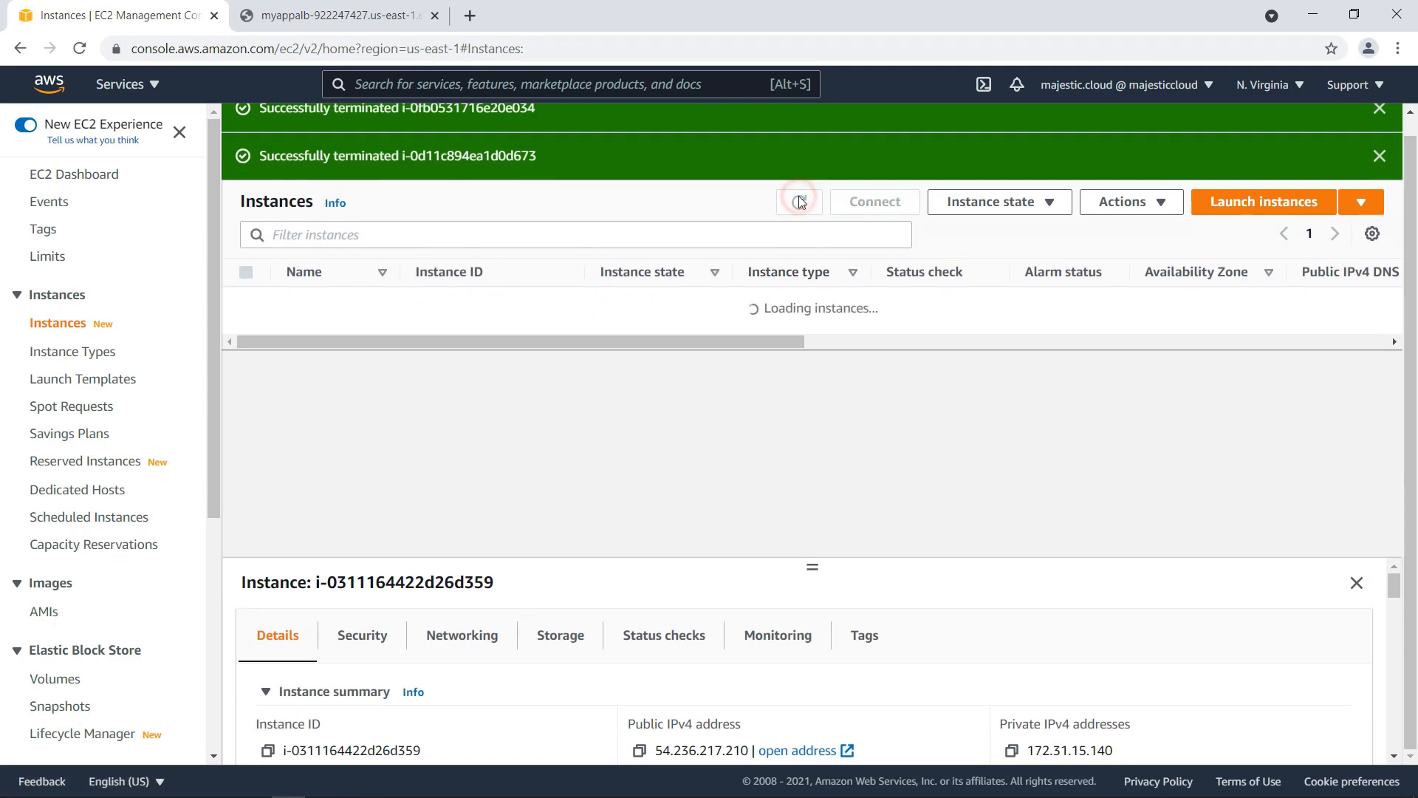
{"action": "left_click", "coordinate": [799, 201]}
{"action": "left_click", "coordinate": [800, 202]}
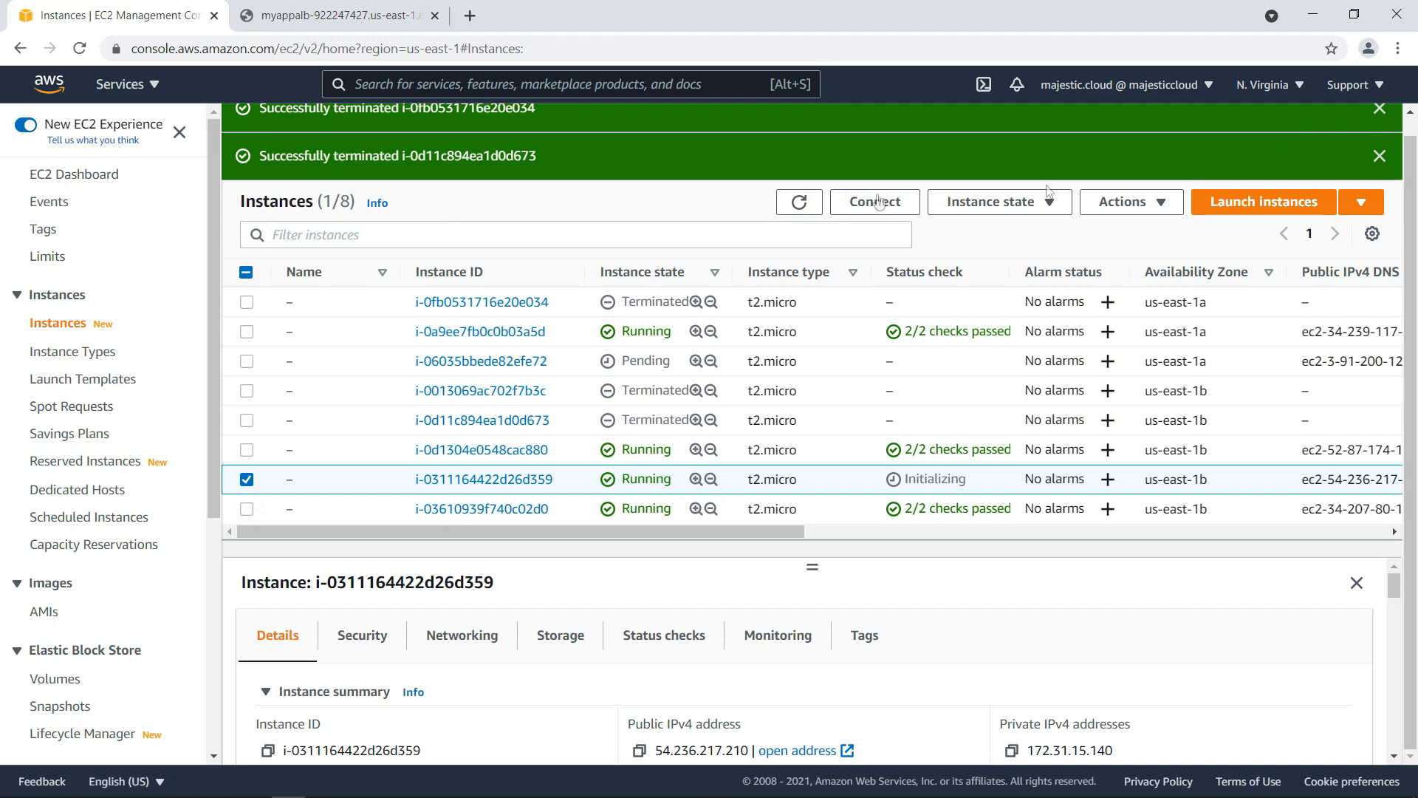
Open the Auto Scaling groups page in a new browser tab and display the activity of MyAppASG.
{"action": "scroll", "coordinate": [104, 444], "scroll_direction": "down", "scroll_amount": 5}
{"action": "middle_click", "coordinate": [86, 718]}
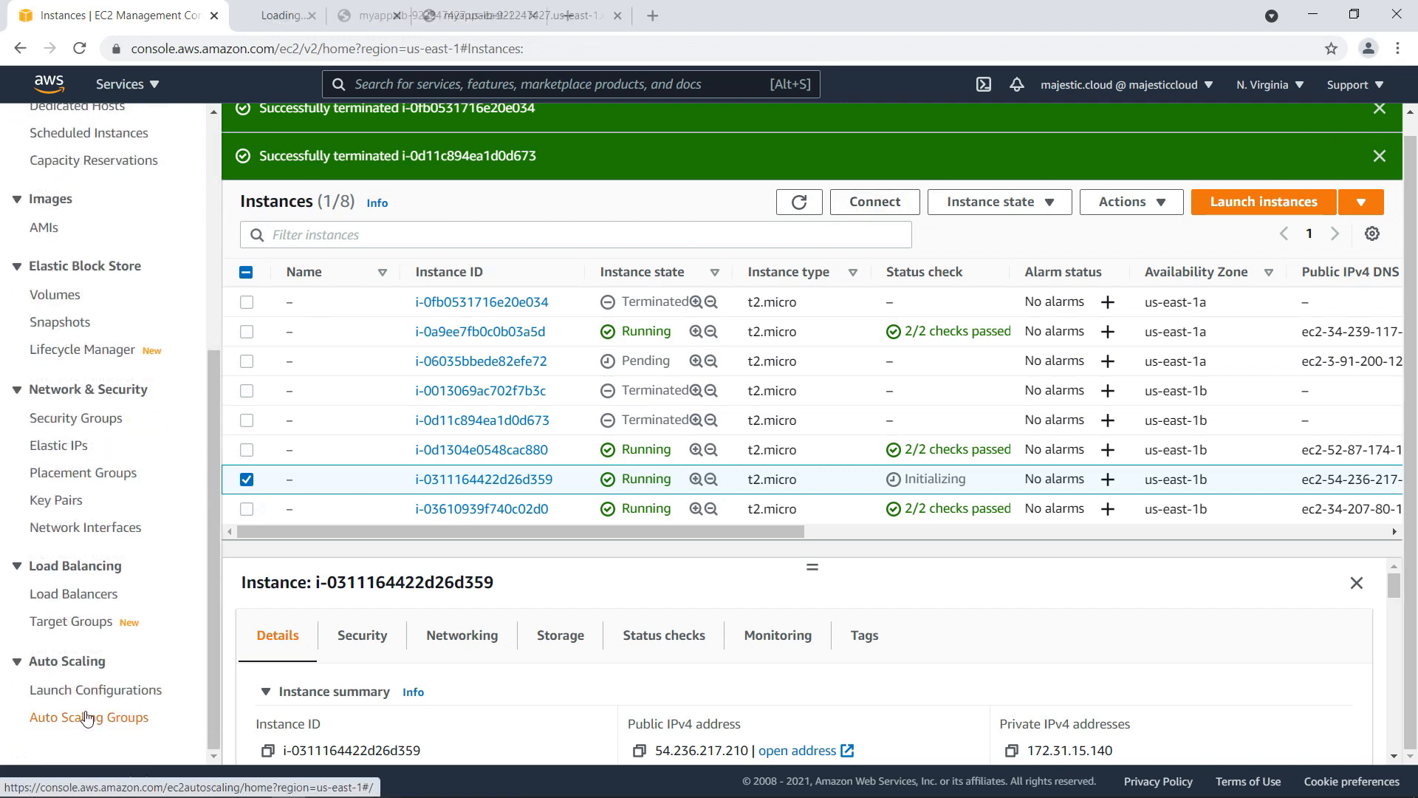
{"action": "scroll", "coordinate": [104, 443], "scroll_direction": "up", "scroll_amount": 5}
{"action": "left_click", "coordinate": [288, 15]}
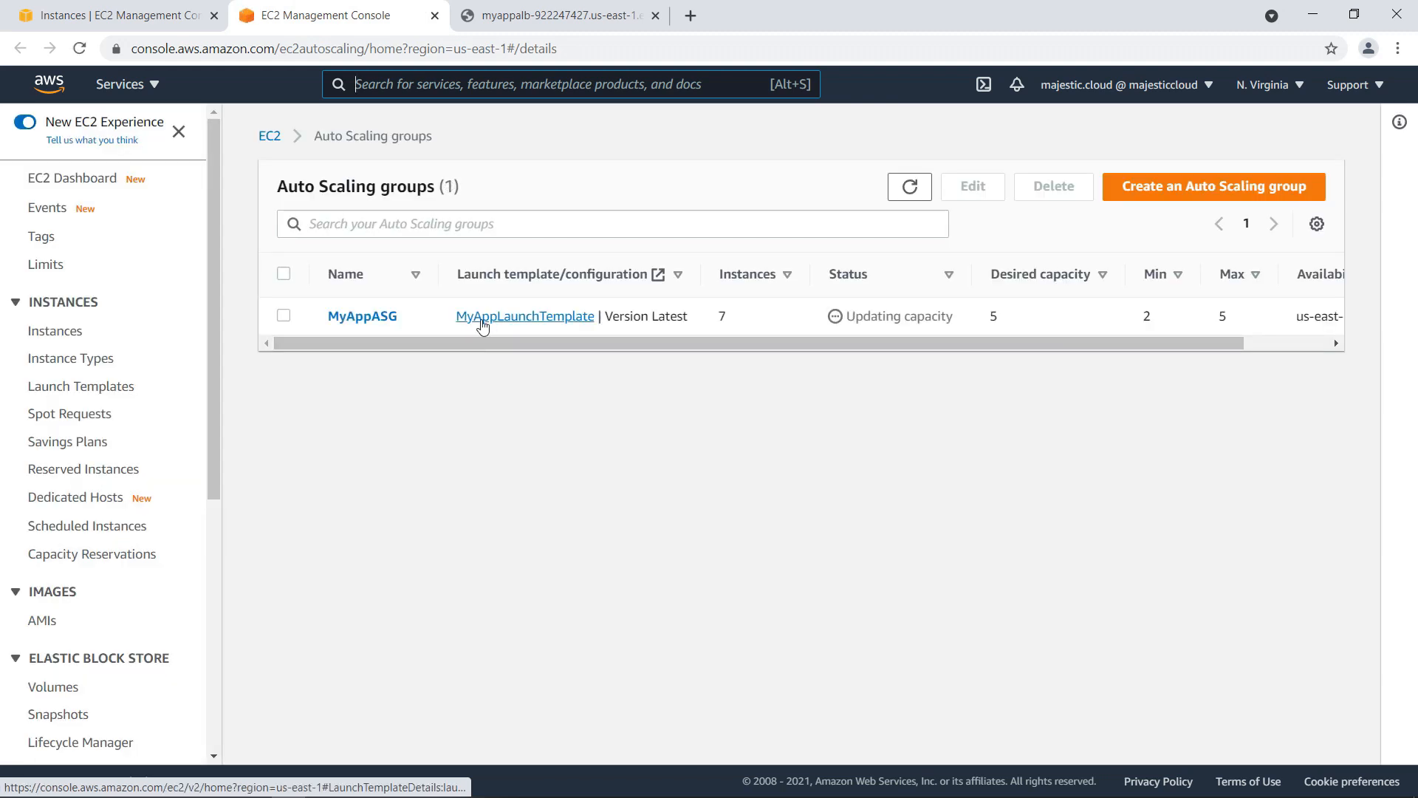
{"action": "left_click", "coordinate": [359, 317]}
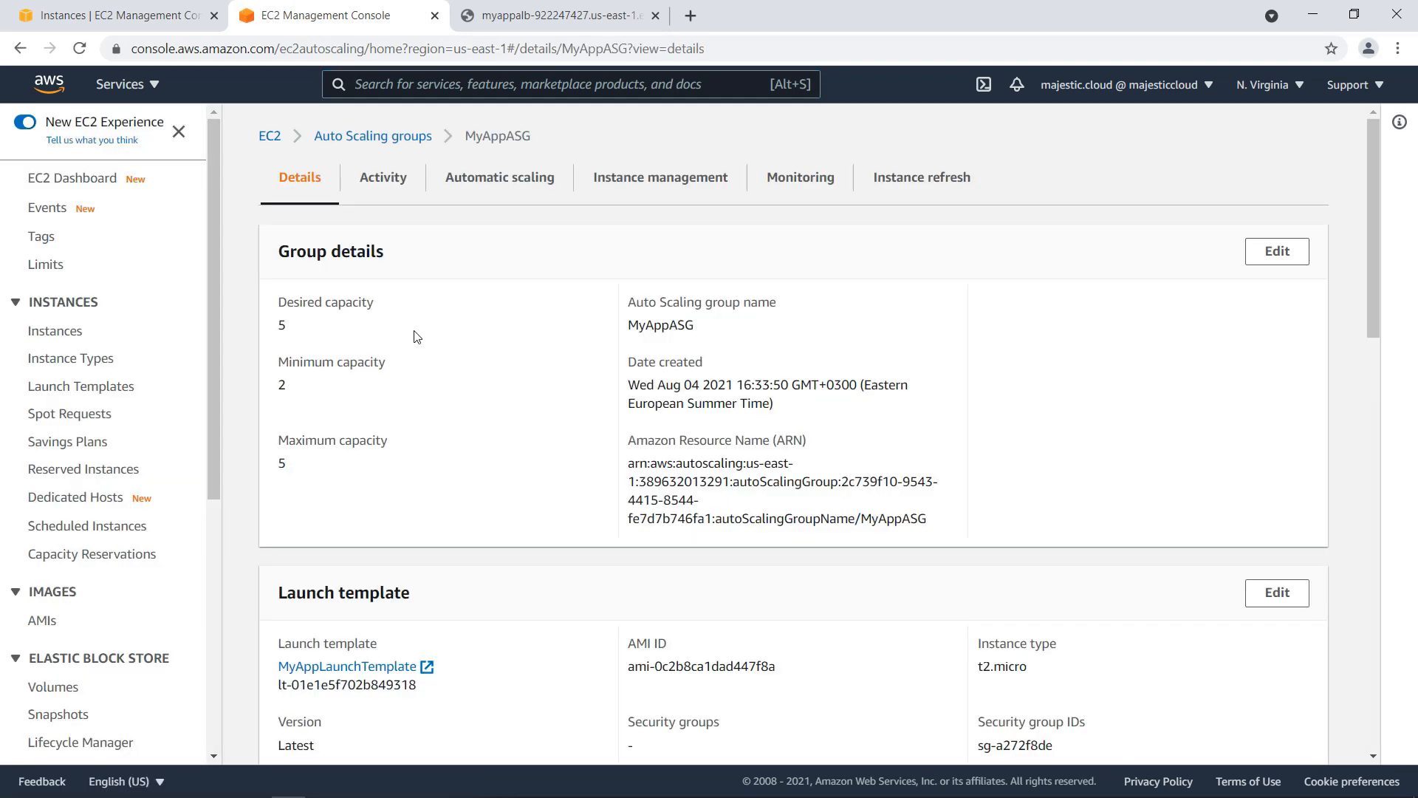
{"action": "left_click", "coordinate": [384, 178]}
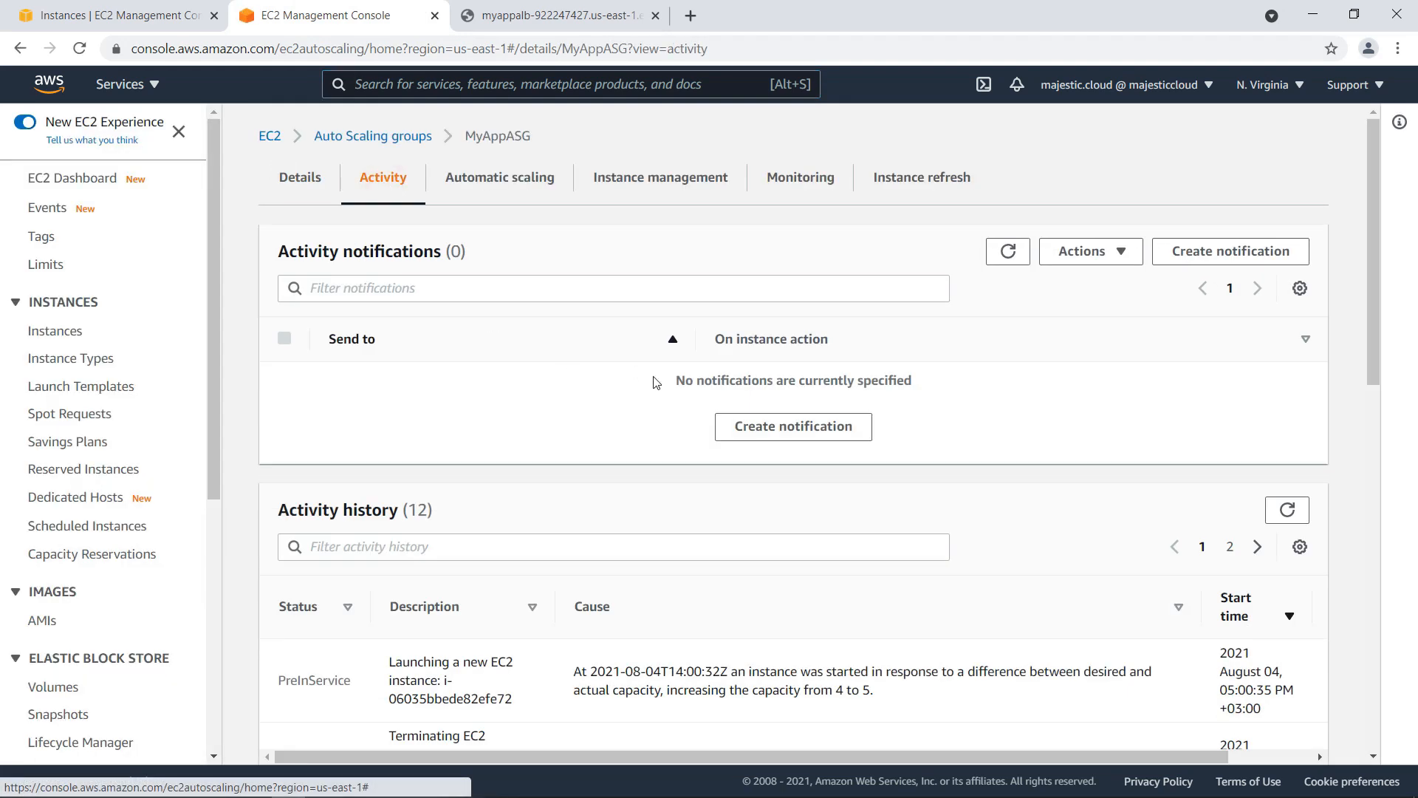
Examine the activity history causes for the two terminated instances and the launches that replaced them.
{"action": "scroll", "coordinate": [654, 383], "scroll_direction": "down", "scroll_amount": 5}
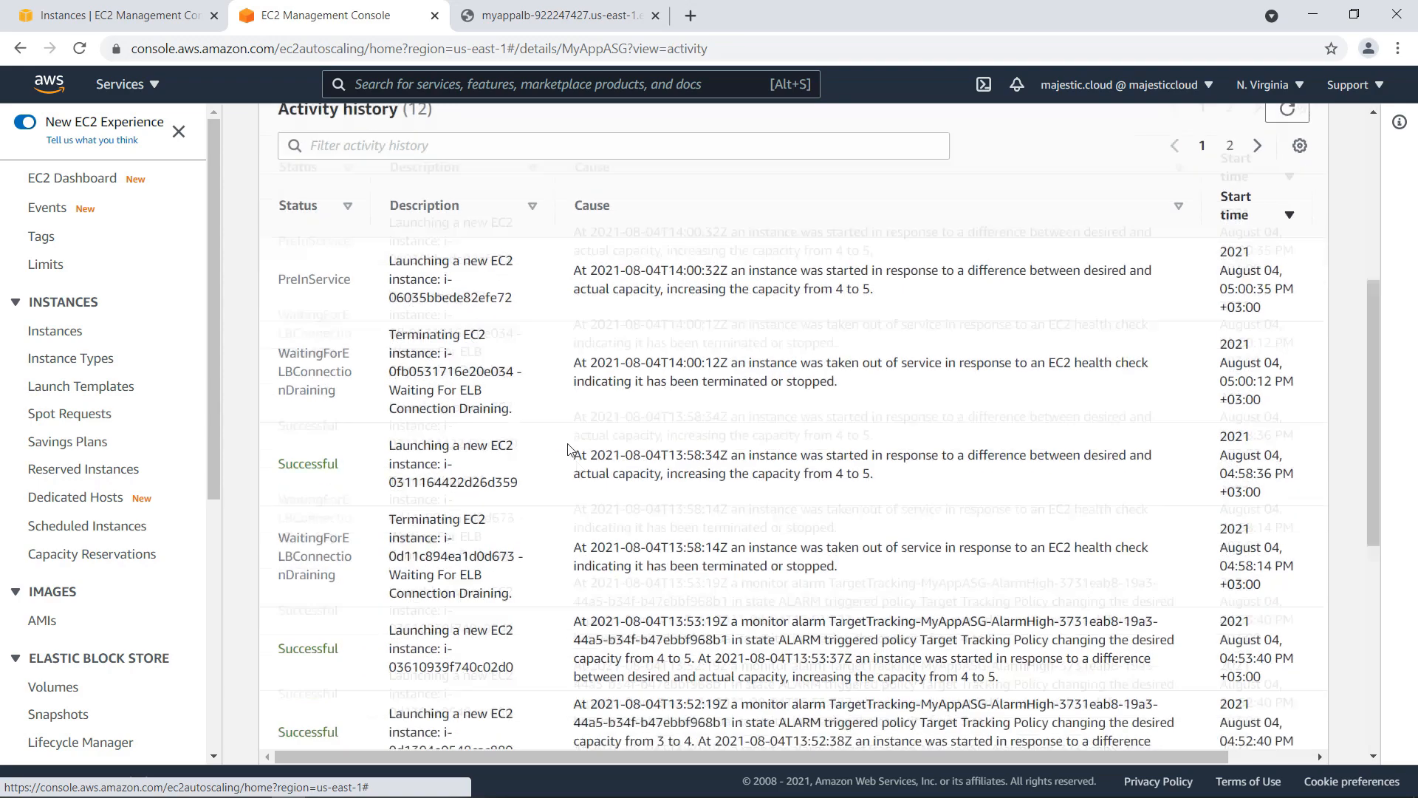
{"action": "left_click_drag", "start_coordinate": [758, 486], "coordinate": [851, 511]}
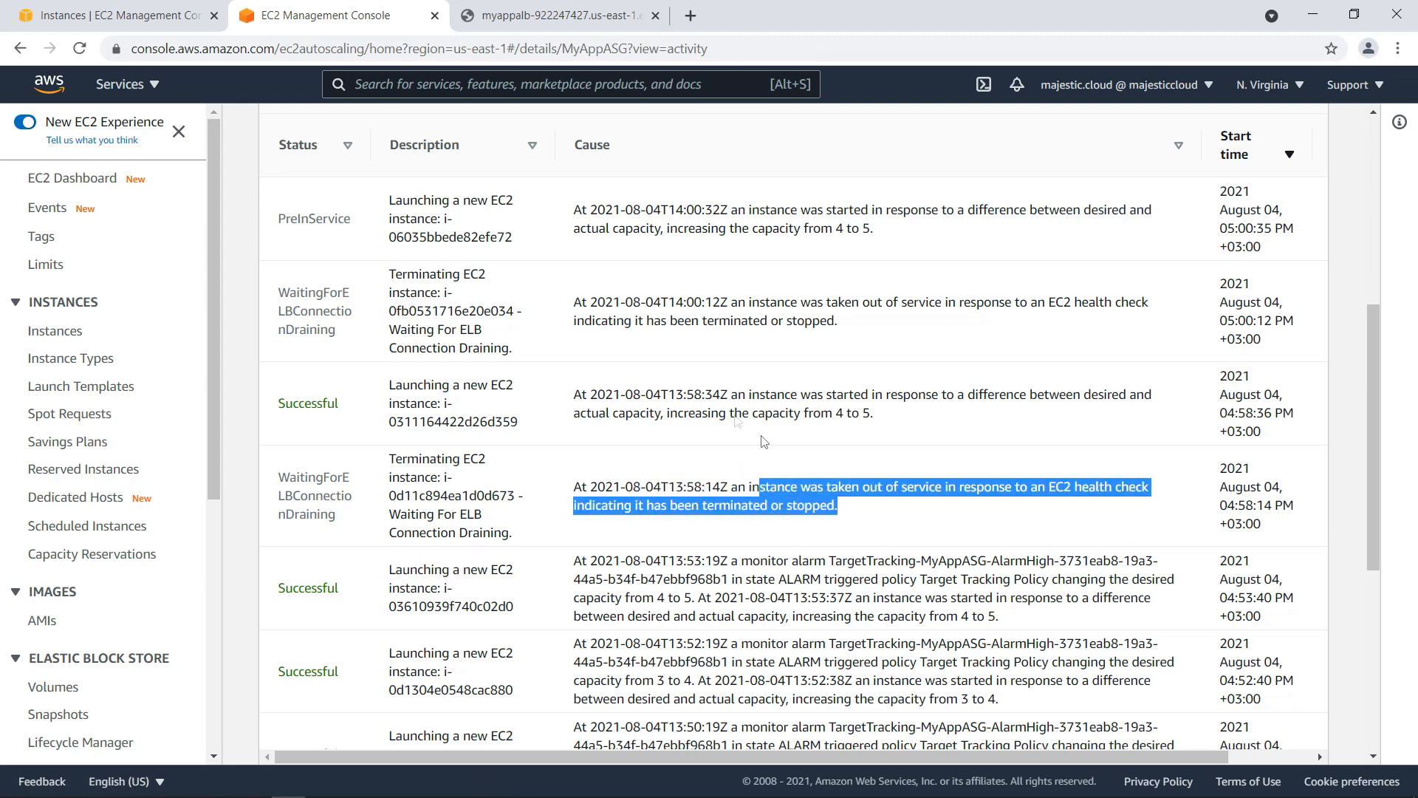
{"action": "left_click", "coordinate": [617, 398]}
{"action": "left_click_drag", "start_coordinate": [683, 413], "coordinate": [870, 414]}
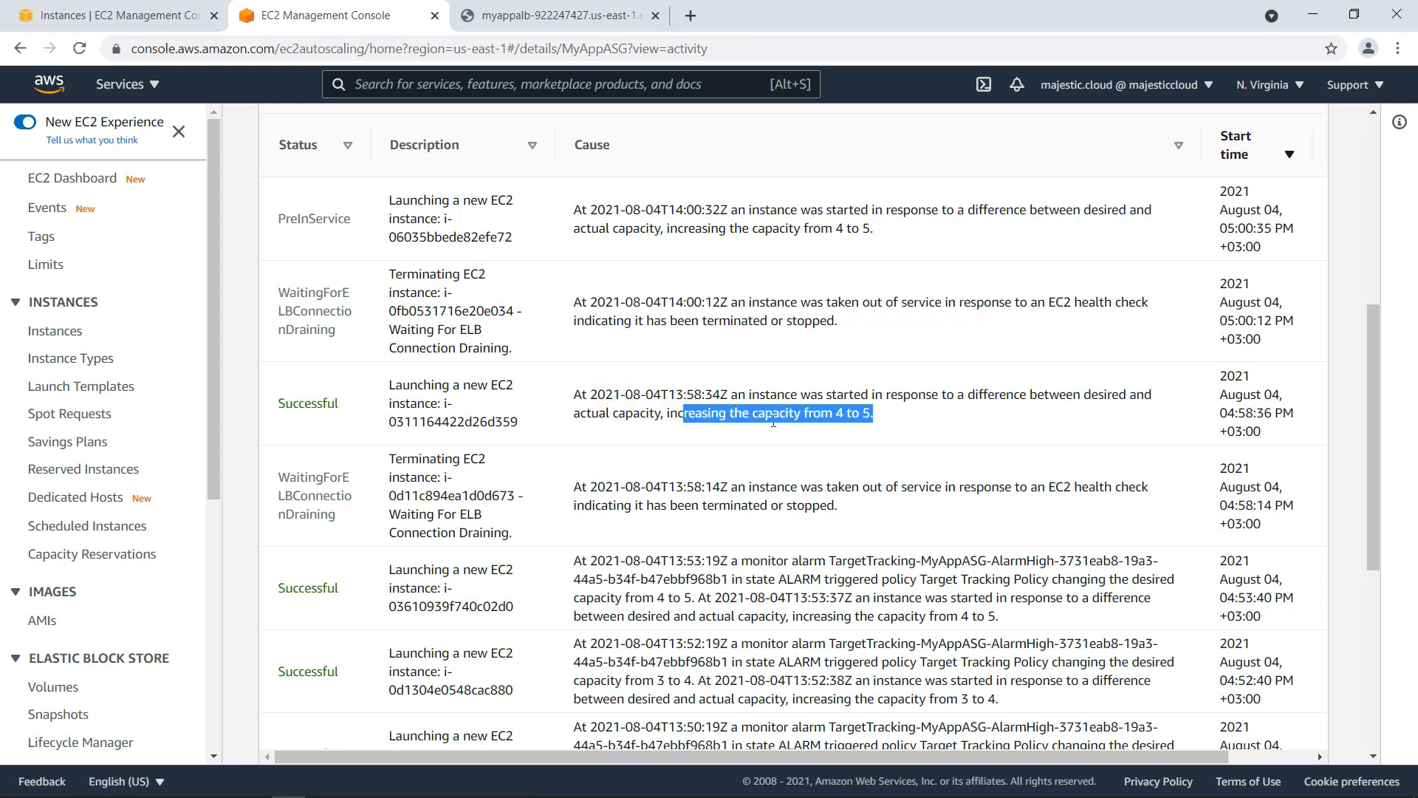
{"action": "scroll", "coordinate": [684, 465], "scroll_direction": "up", "scroll_amount": 1}
{"action": "left_click_drag", "start_coordinate": [579, 396], "coordinate": [943, 420]}
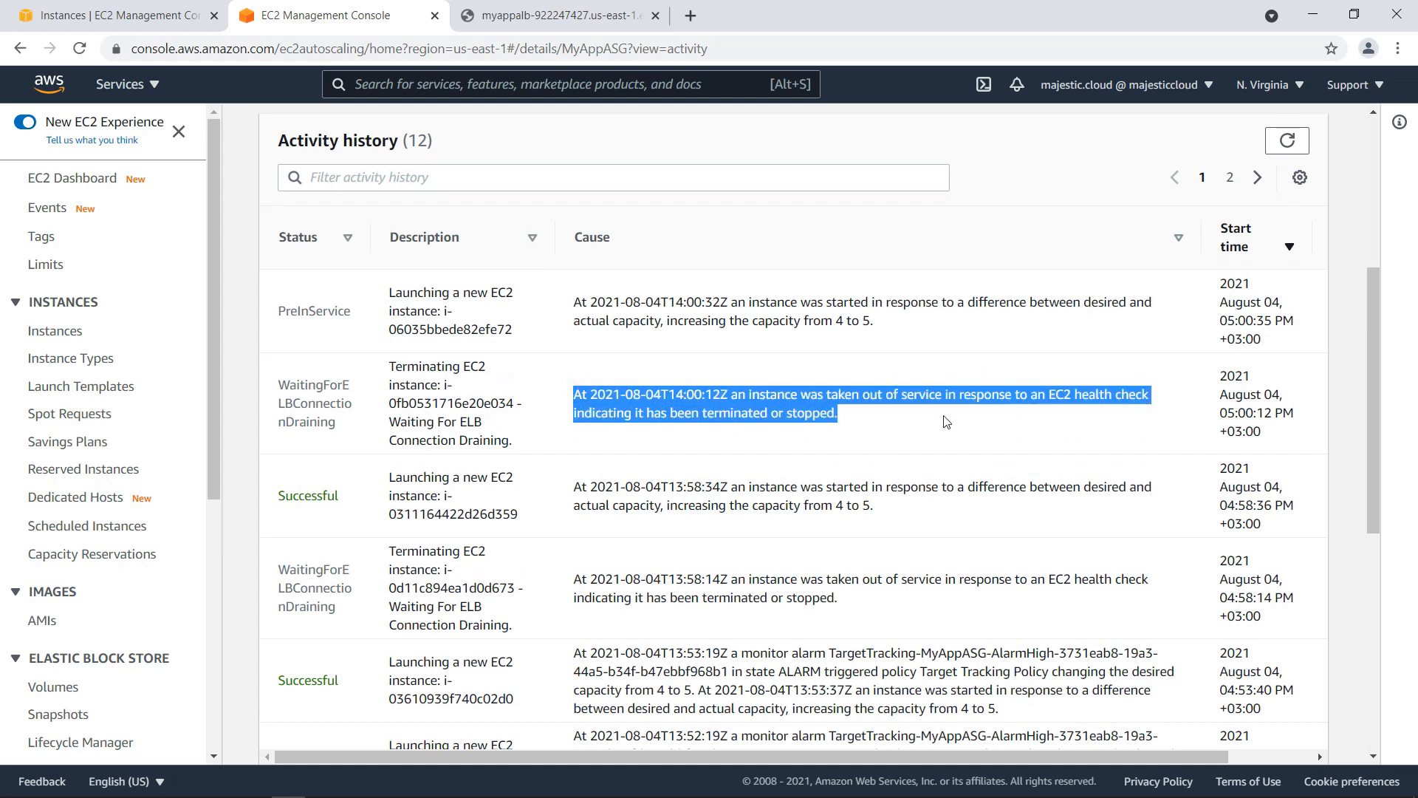
{"action": "left_click_drag", "start_coordinate": [676, 301], "coordinate": [906, 330]}
Refresh the EC2 instance list to check the replacement instances, and return to the MyAppASG page.
{"action": "left_click", "coordinate": [118, 15]}
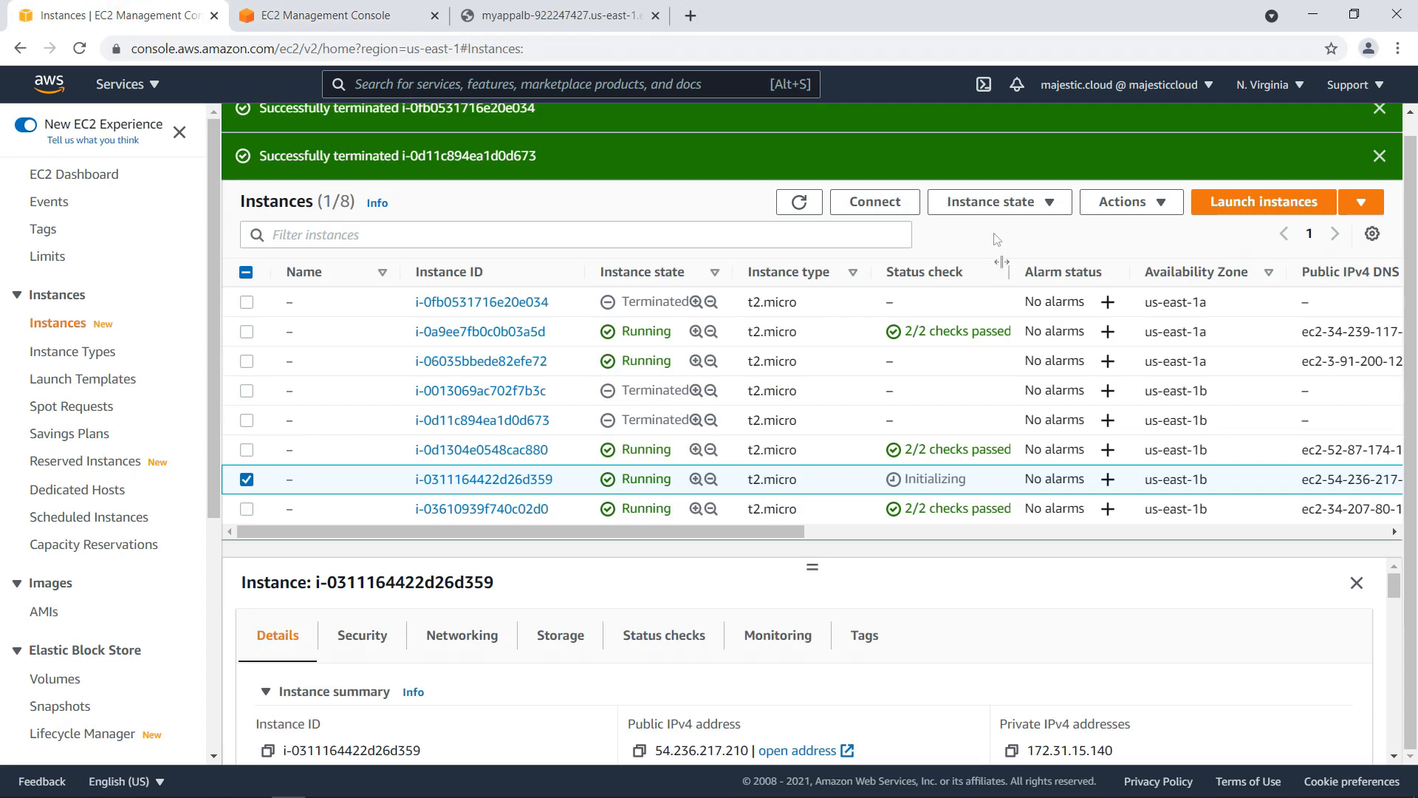
{"action": "left_click", "coordinate": [800, 202]}
{"action": "left_click", "coordinate": [384, 6]}
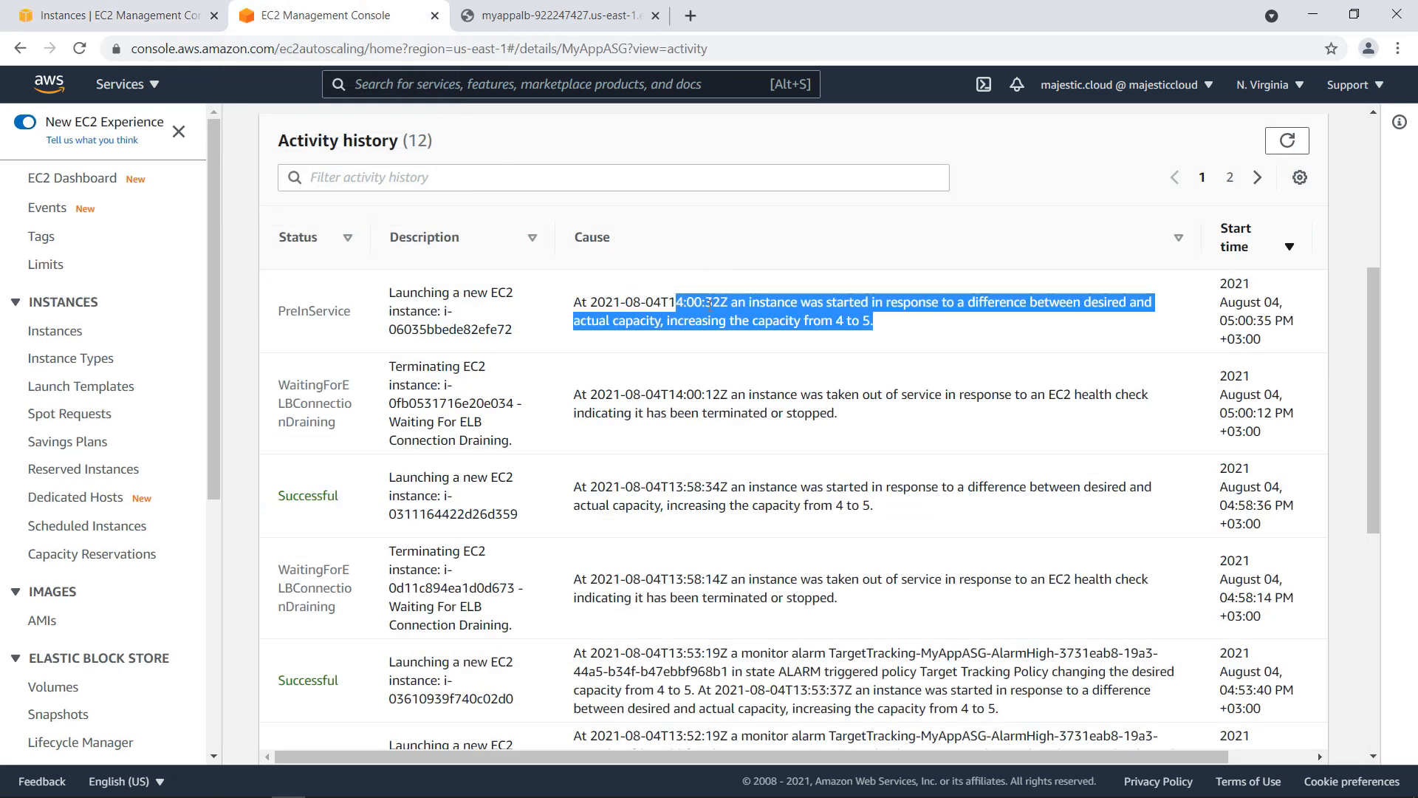
Display the EC2 monitoring metrics of MyAppASG and refresh the graphs to examine the CPU utilization.
{"action": "scroll", "coordinate": [514, 316], "scroll_direction": "up", "scroll_amount": 4}
{"action": "left_click", "coordinate": [808, 177]}
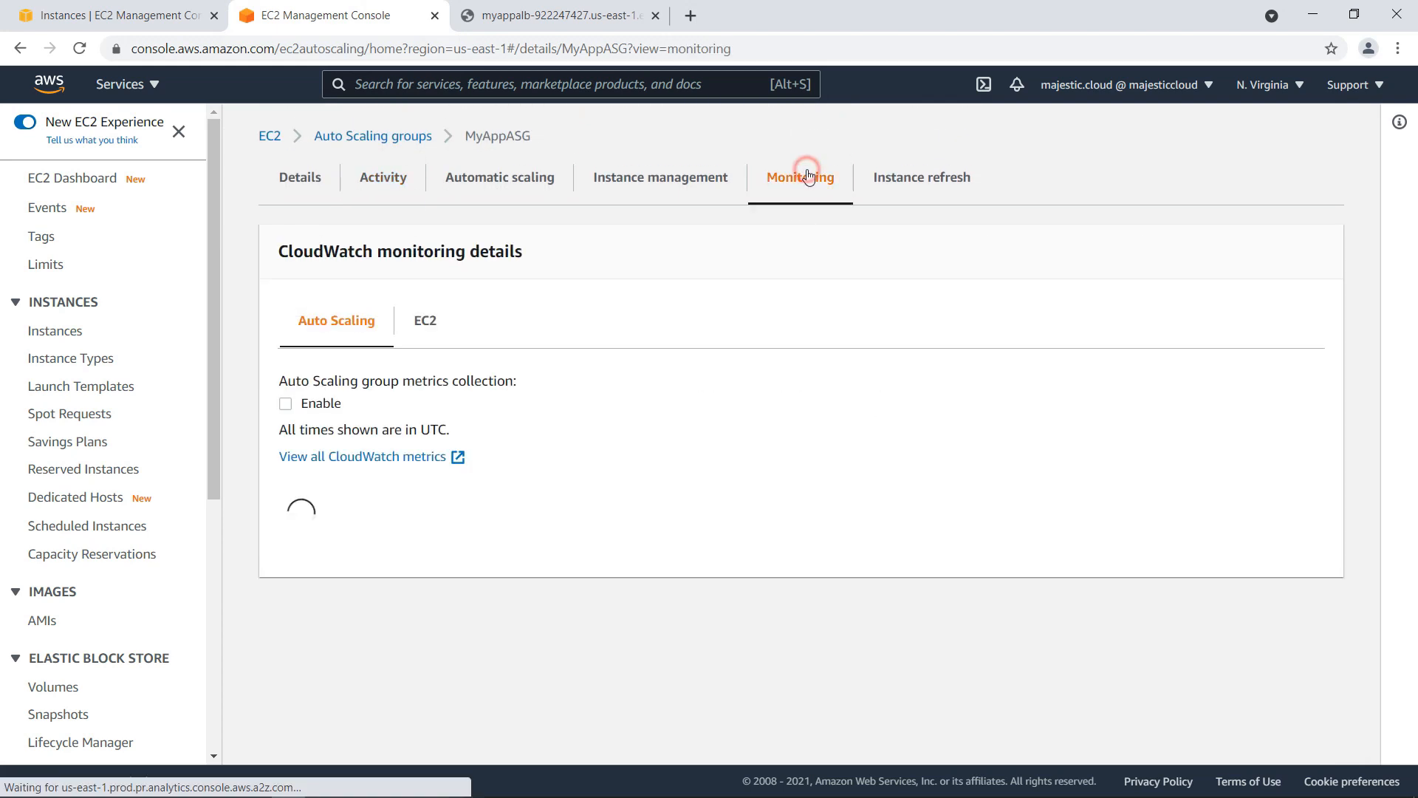
{"action": "left_click", "coordinate": [423, 319]}
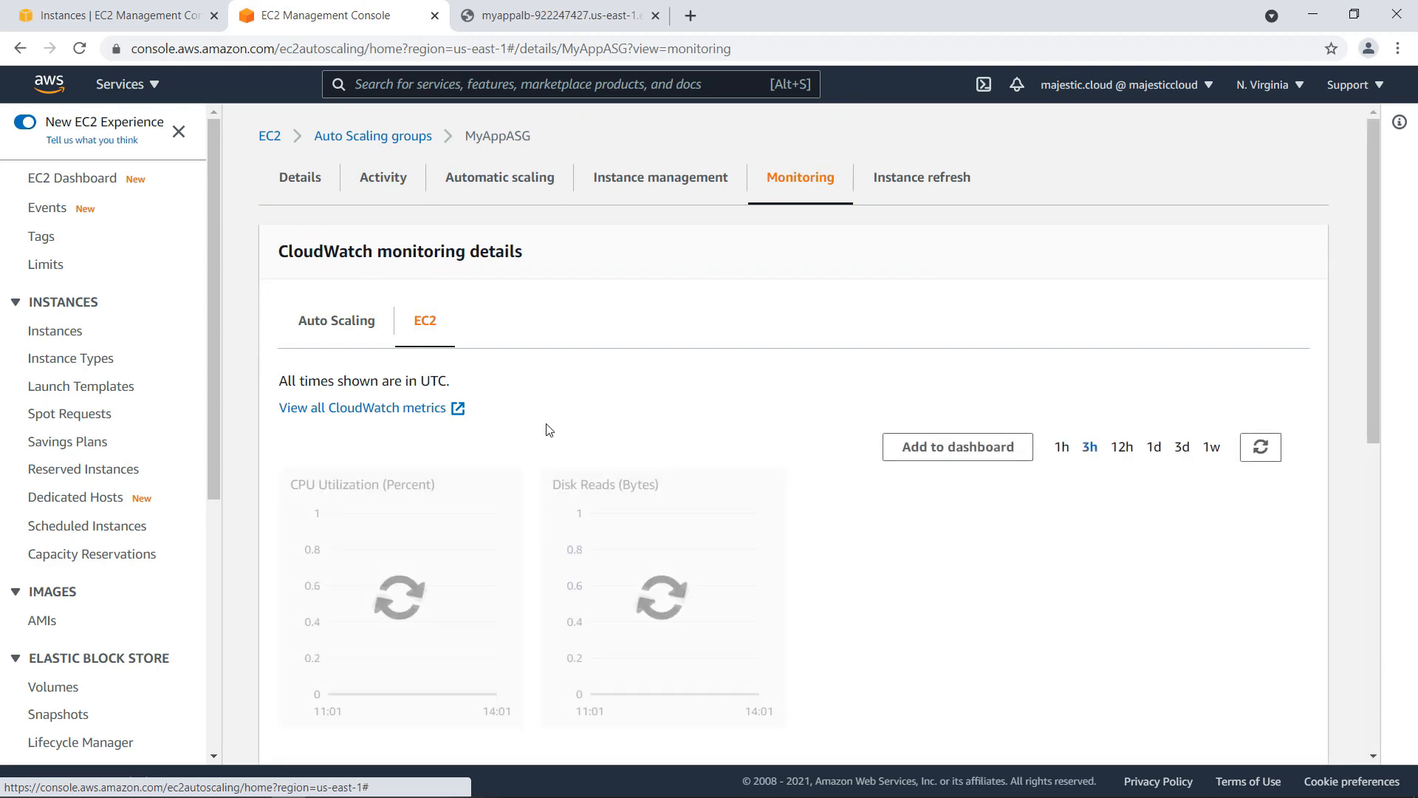
{"action": "scroll", "coordinate": [497, 443], "scroll_direction": "down", "scroll_amount": 4}
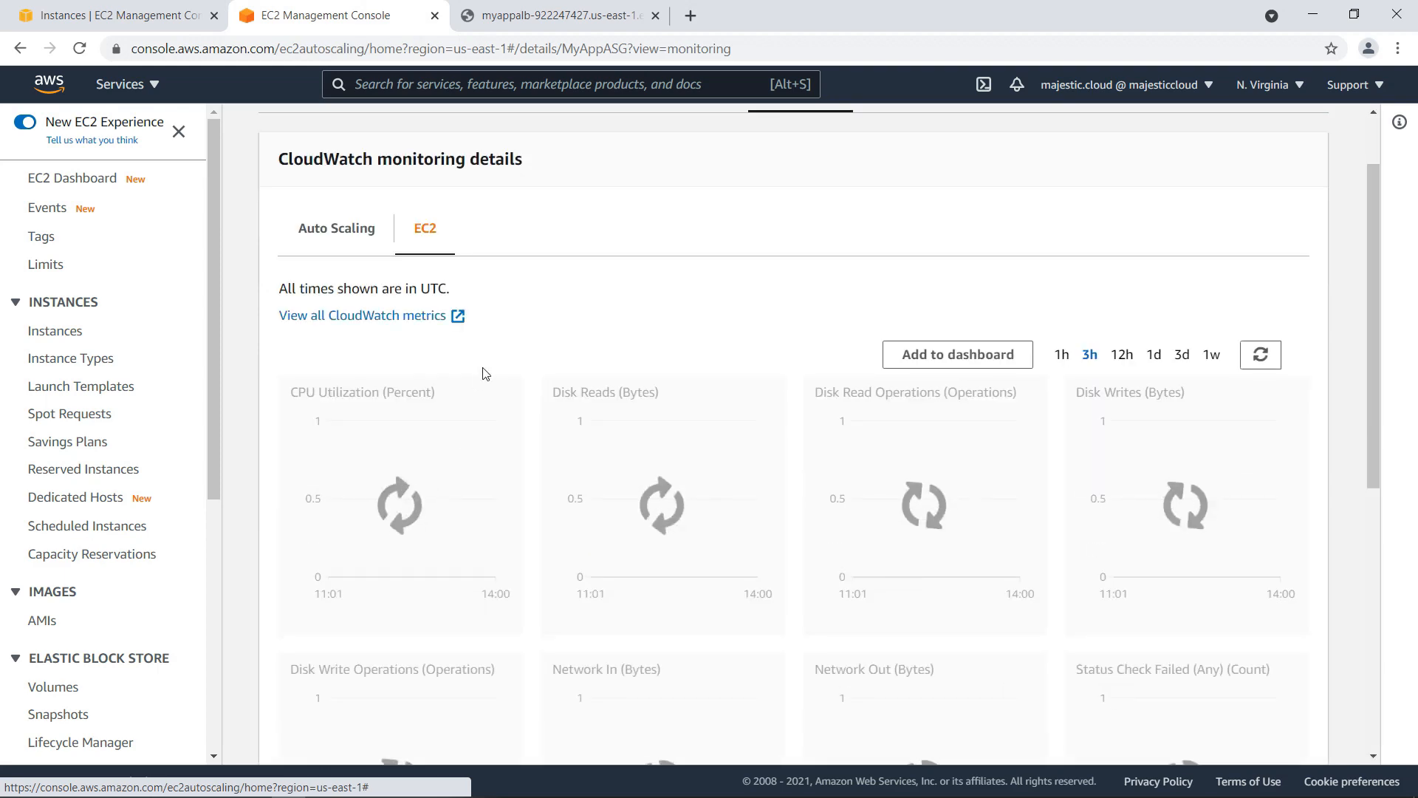
{"action": "scroll", "coordinate": [728, 305], "scroll_direction": "up", "scroll_amount": 1}
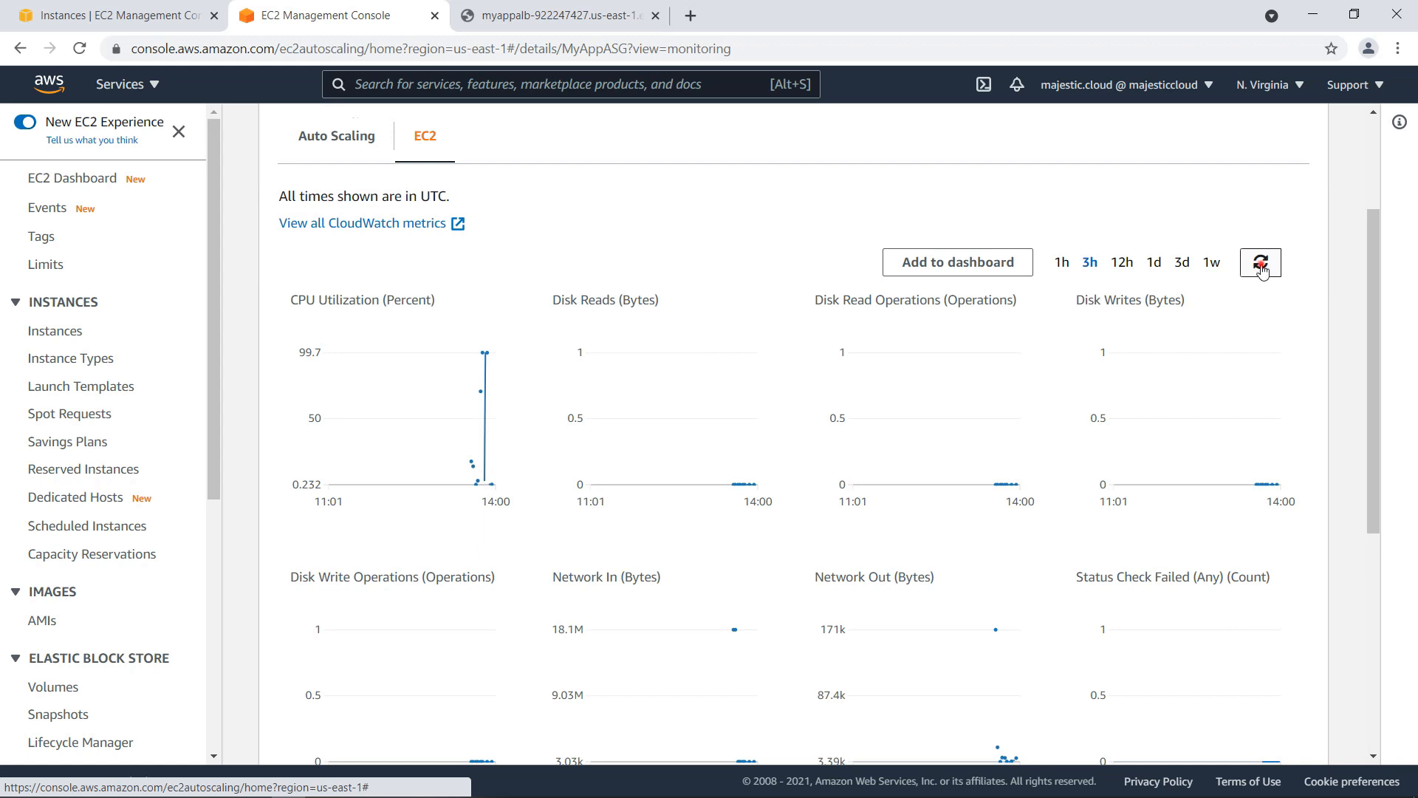
{"action": "left_click", "coordinate": [1260, 264]}
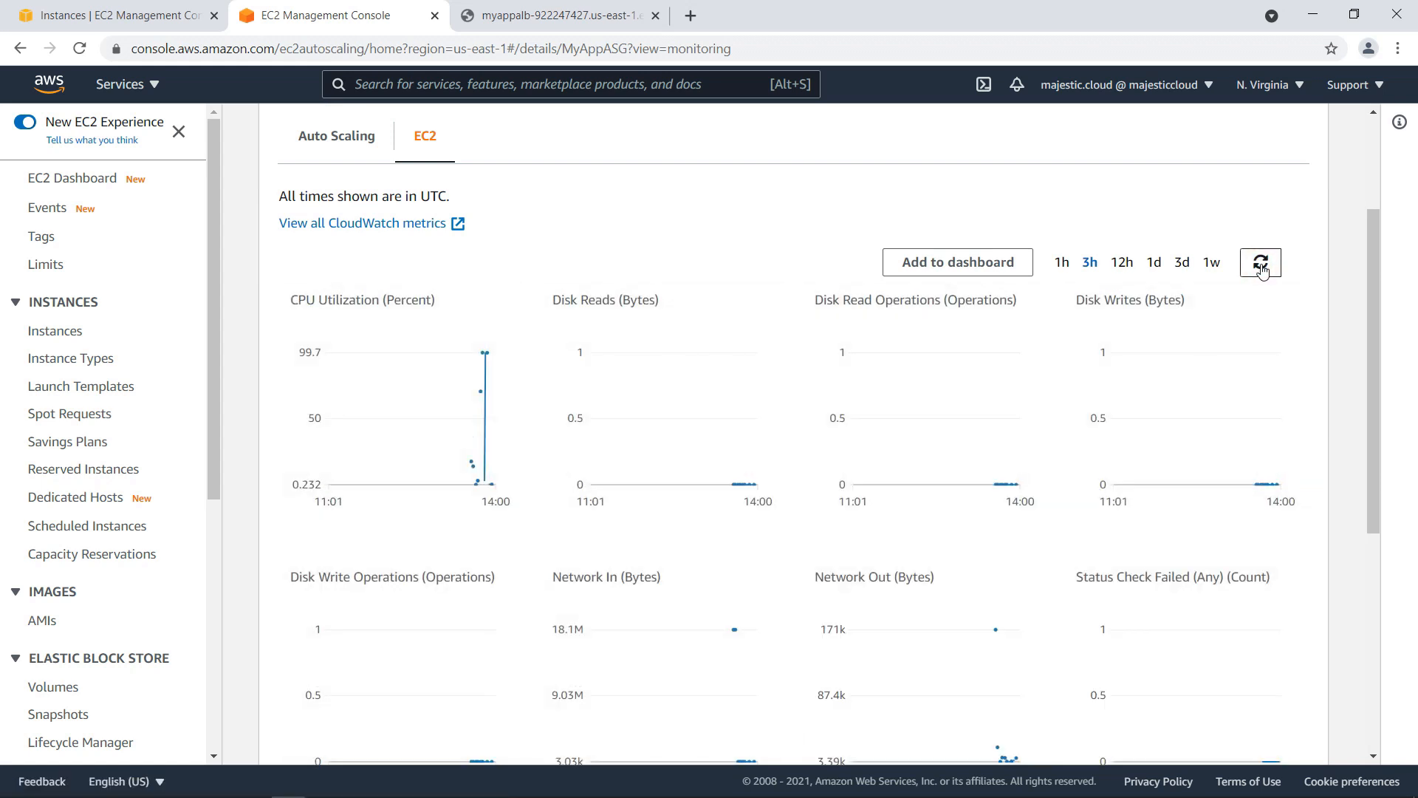
Return to the activity history of MyAppASG and check the status of the latest launch and termination entries.
{"action": "left_click", "coordinate": [201, 9]}
{"action": "left_click", "coordinate": [306, 8]}
{"action": "scroll", "coordinate": [480, 295], "scroll_direction": "up", "scroll_amount": 3}
{"action": "left_click", "coordinate": [375, 192]}
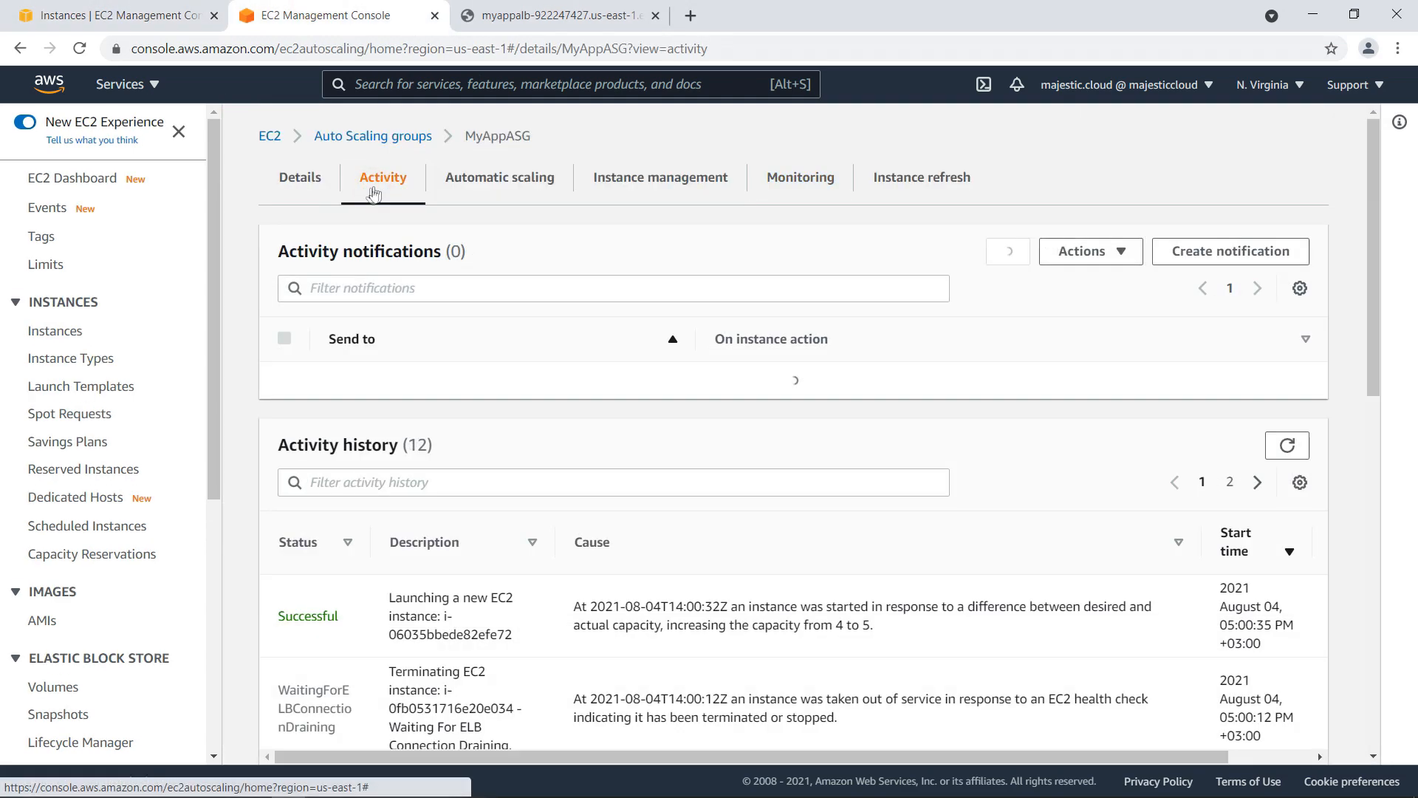
{"action": "scroll", "coordinate": [401, 368], "scroll_direction": "down", "scroll_amount": 1}
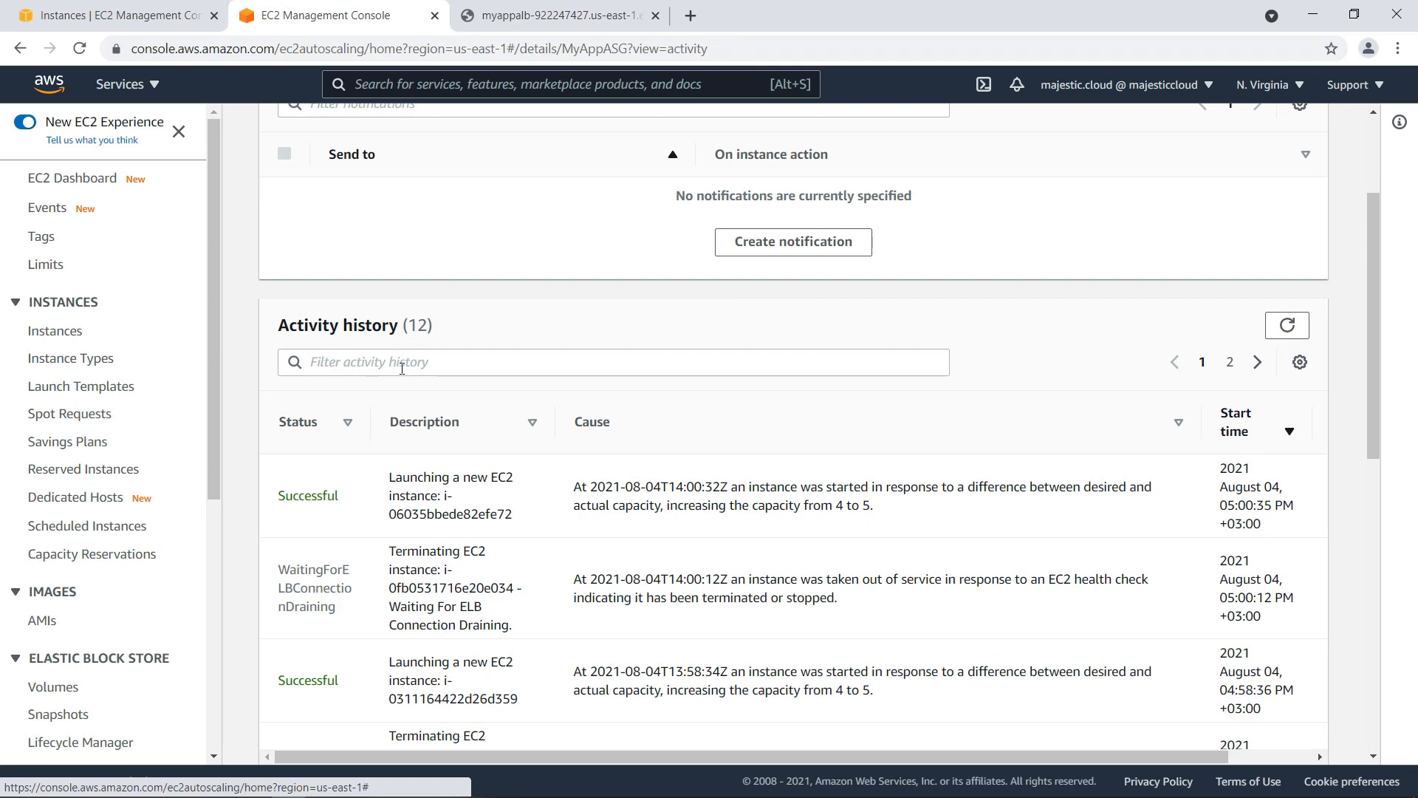
{"action": "scroll", "coordinate": [402, 368], "scroll_direction": "up", "scroll_amount": 2}
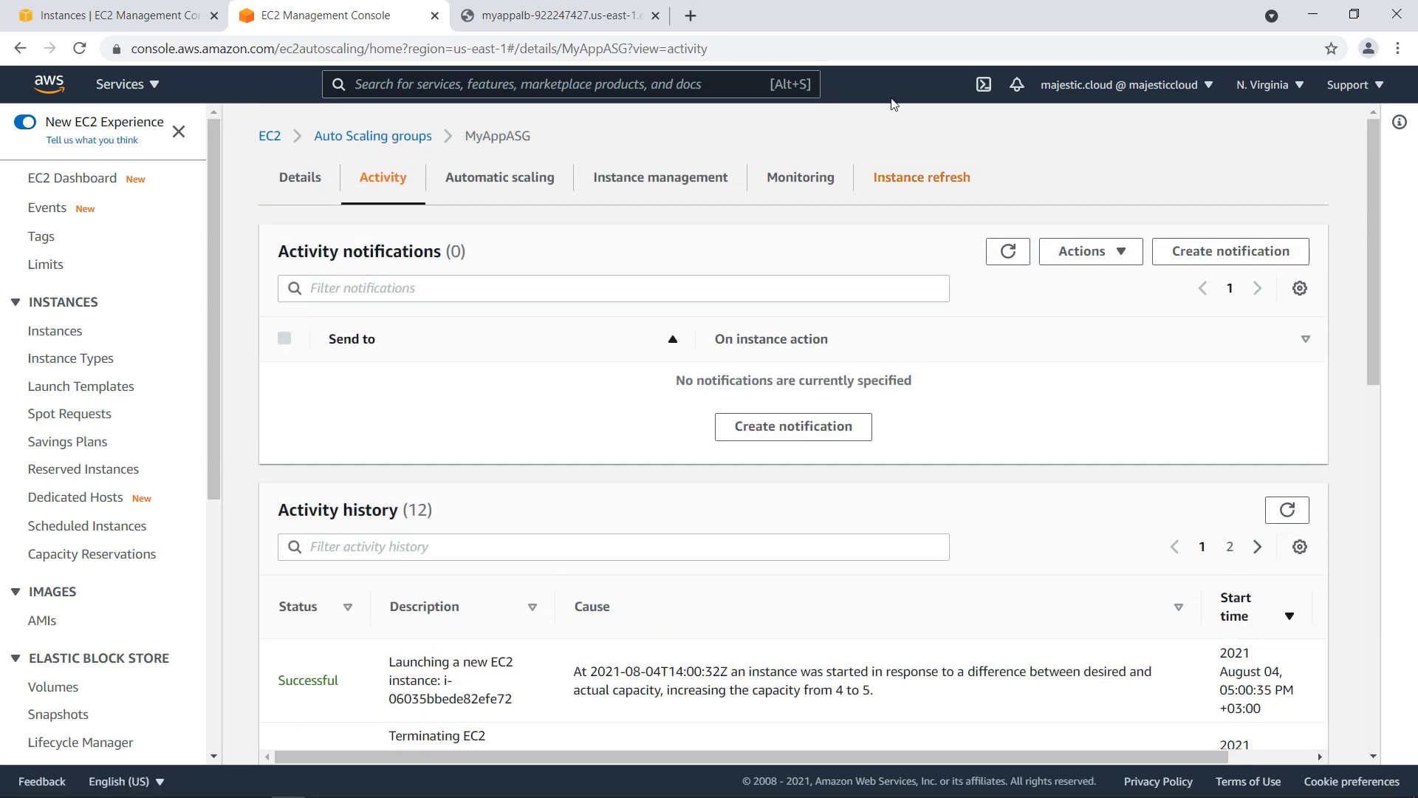
Switch to the load balancer's website and reload it repeatedly to check which instances and availability zones serve the page.
{"action": "left_click", "coordinate": [592, 5]}
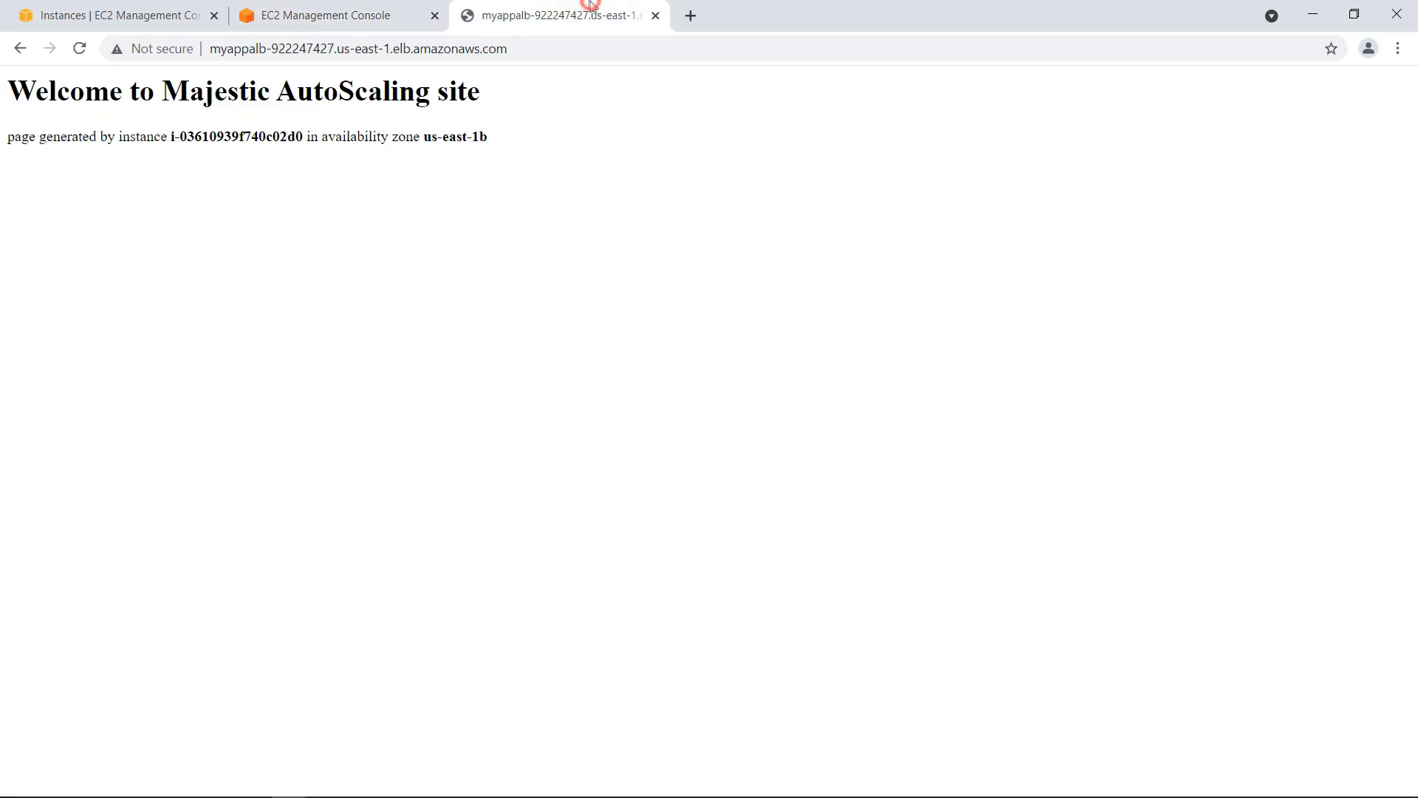
{"action": "left_click", "coordinate": [80, 49]}
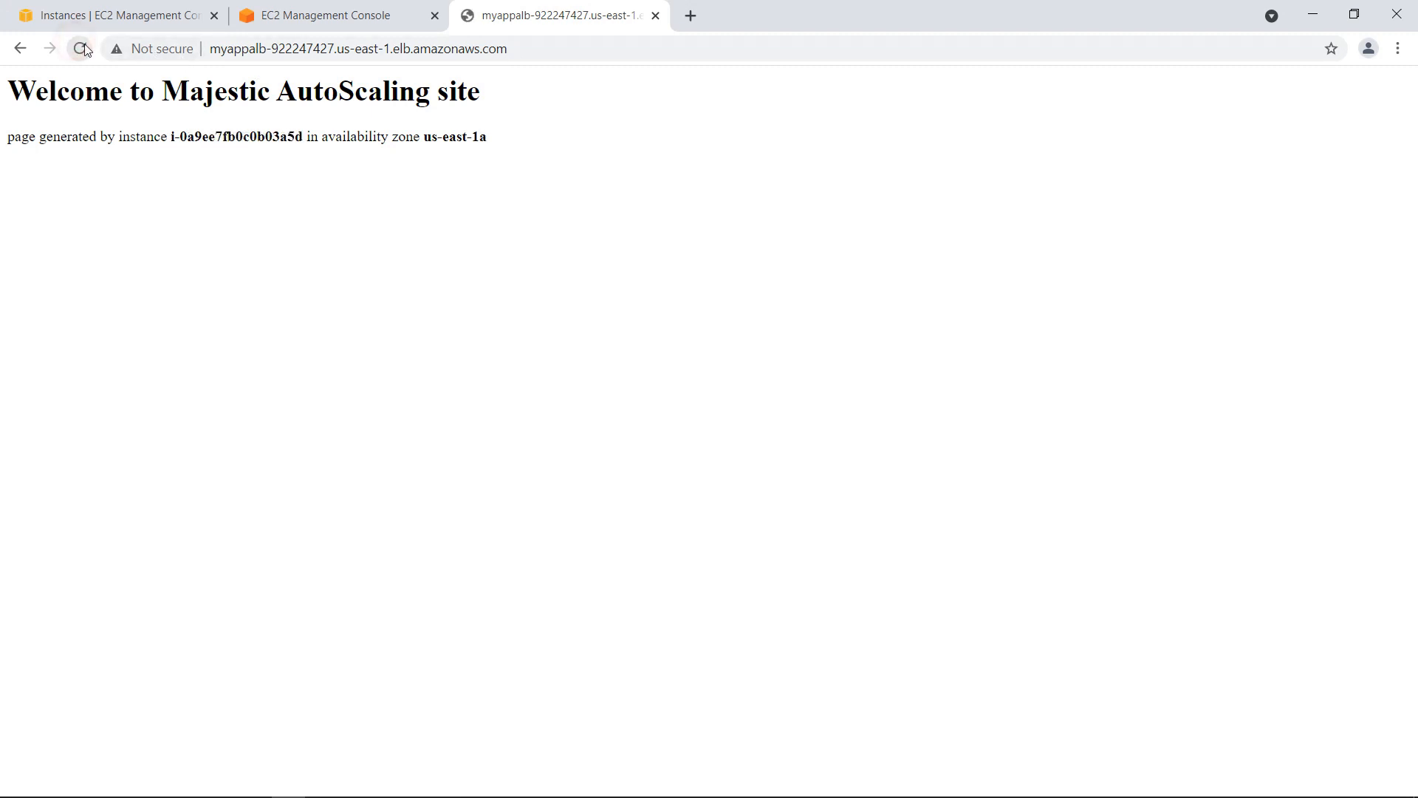
{"action": "left_click", "coordinate": [82, 49]}
{"action": "left_click", "coordinate": [81, 49]}
{"action": "left_click", "coordinate": [81, 49]}
{"action": "left_click", "coordinate": [84, 45]}
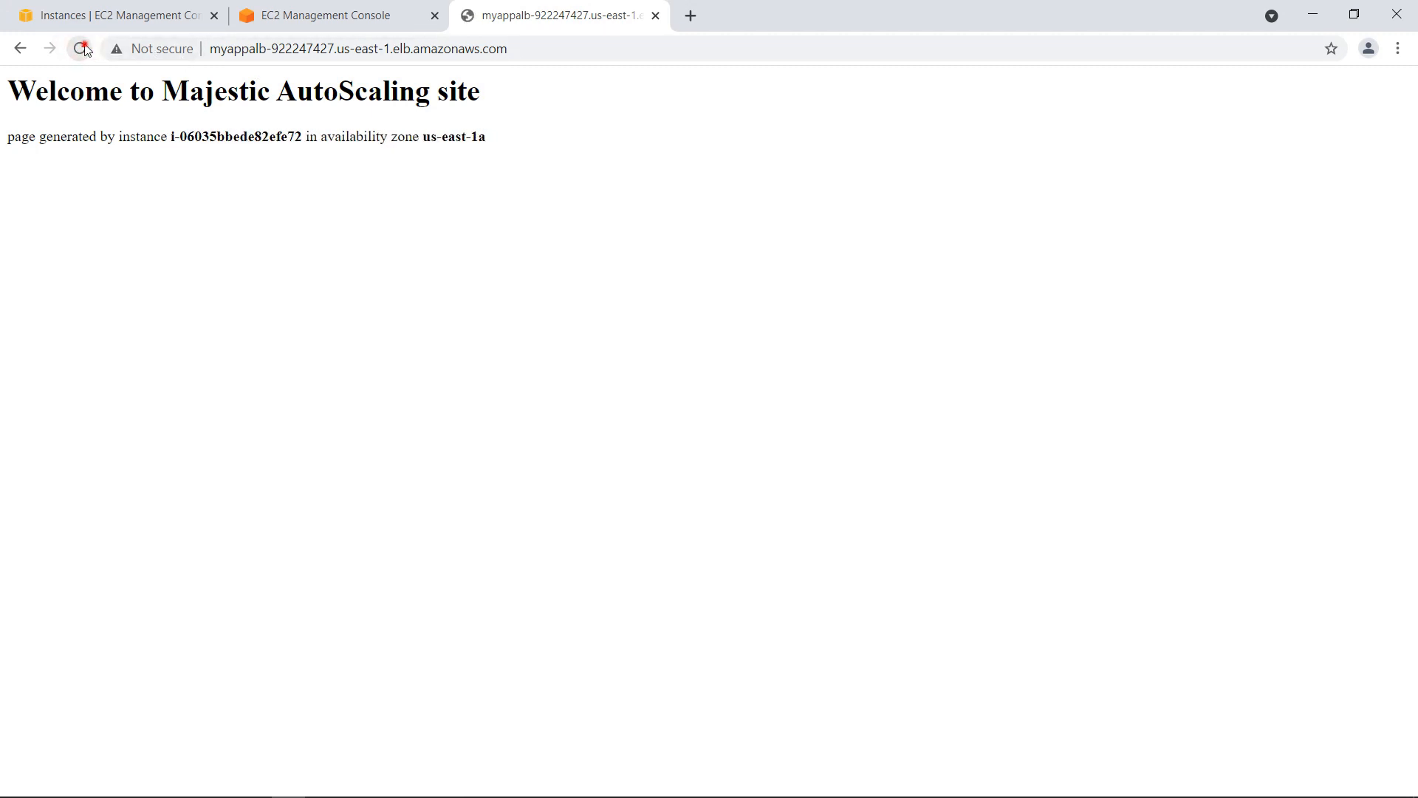
{"action": "left_click", "coordinate": [75, 49]}
{"action": "left_click", "coordinate": [79, 47]}
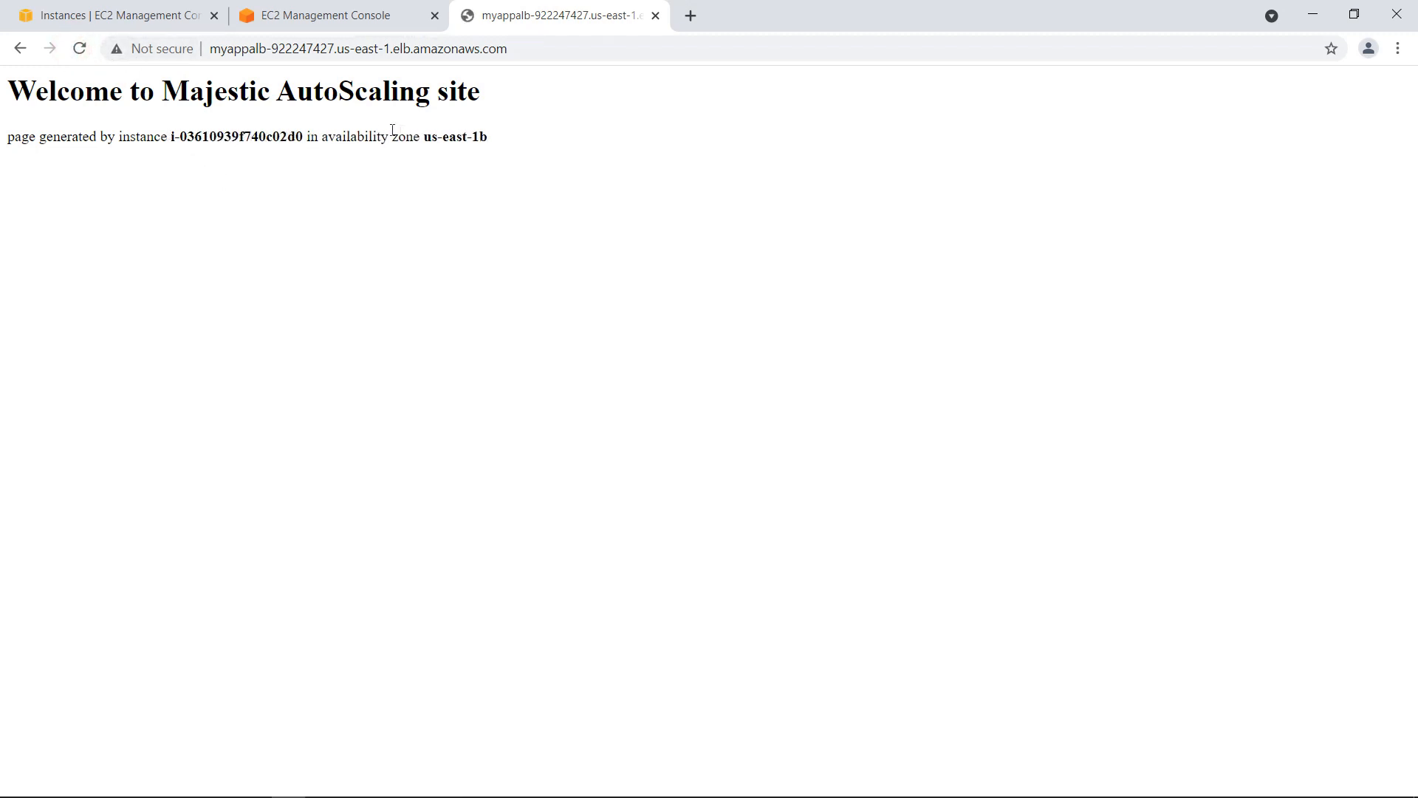
{"action": "left_click", "coordinate": [79, 48]}
{"action": "left_click", "coordinate": [80, 49]}
{"action": "left_click", "coordinate": [80, 49]}
{"action": "left_click", "coordinate": [80, 49]}
{"action": "left_click", "coordinate": [78, 48]}
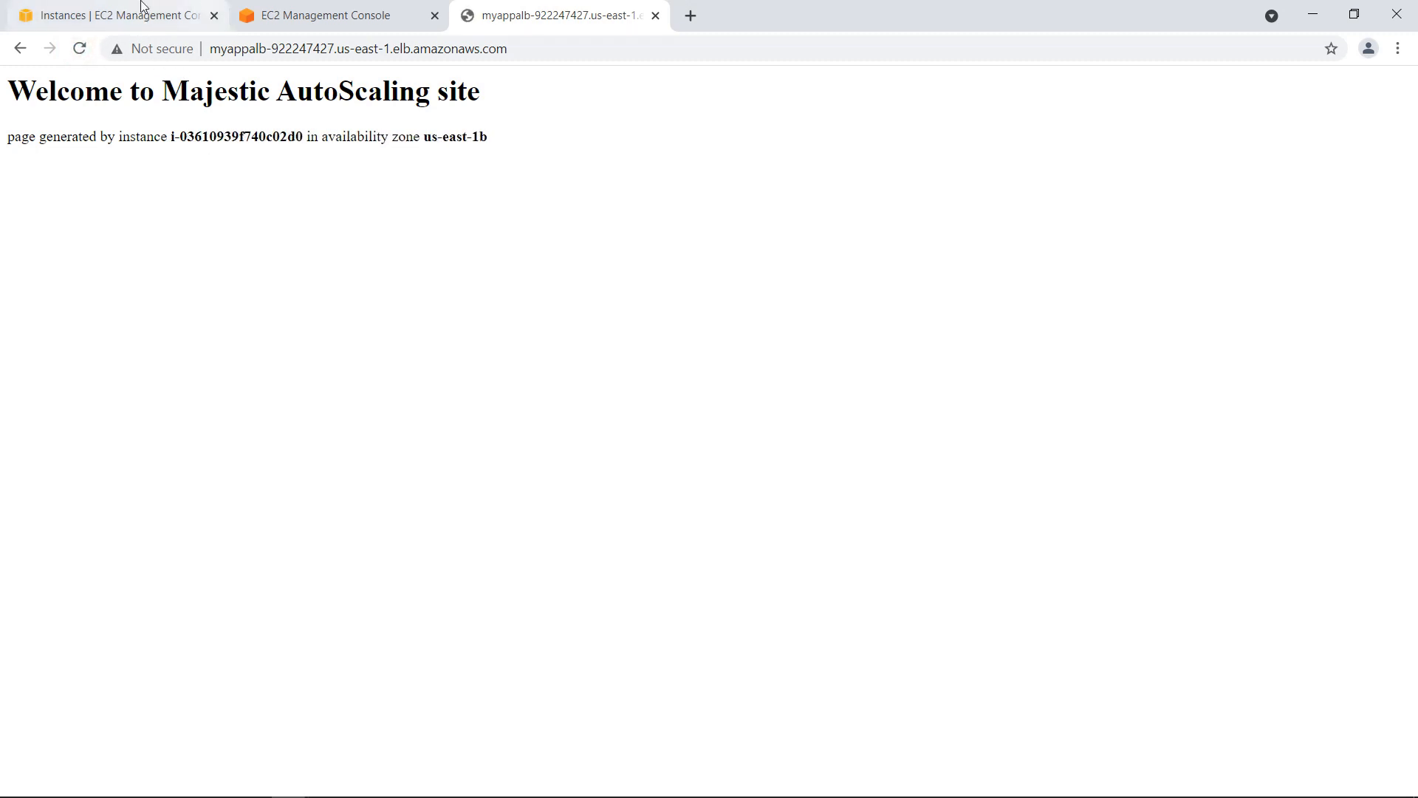
Go back to the MyAppASG activity page, refresh the activity notifications, and recheck the activity history entries.
{"action": "left_click", "coordinate": [295, 13]}
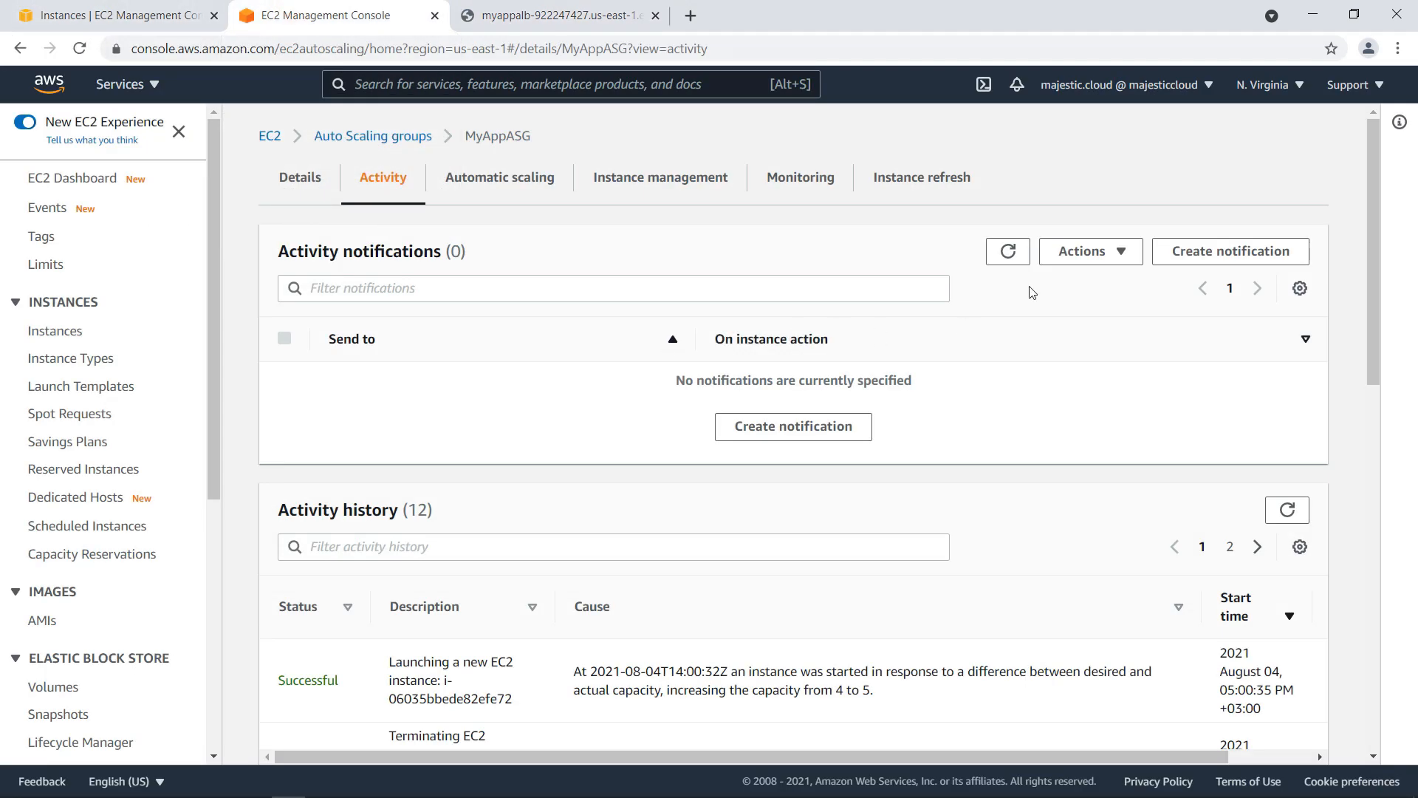
{"action": "left_click", "coordinate": [1009, 255]}
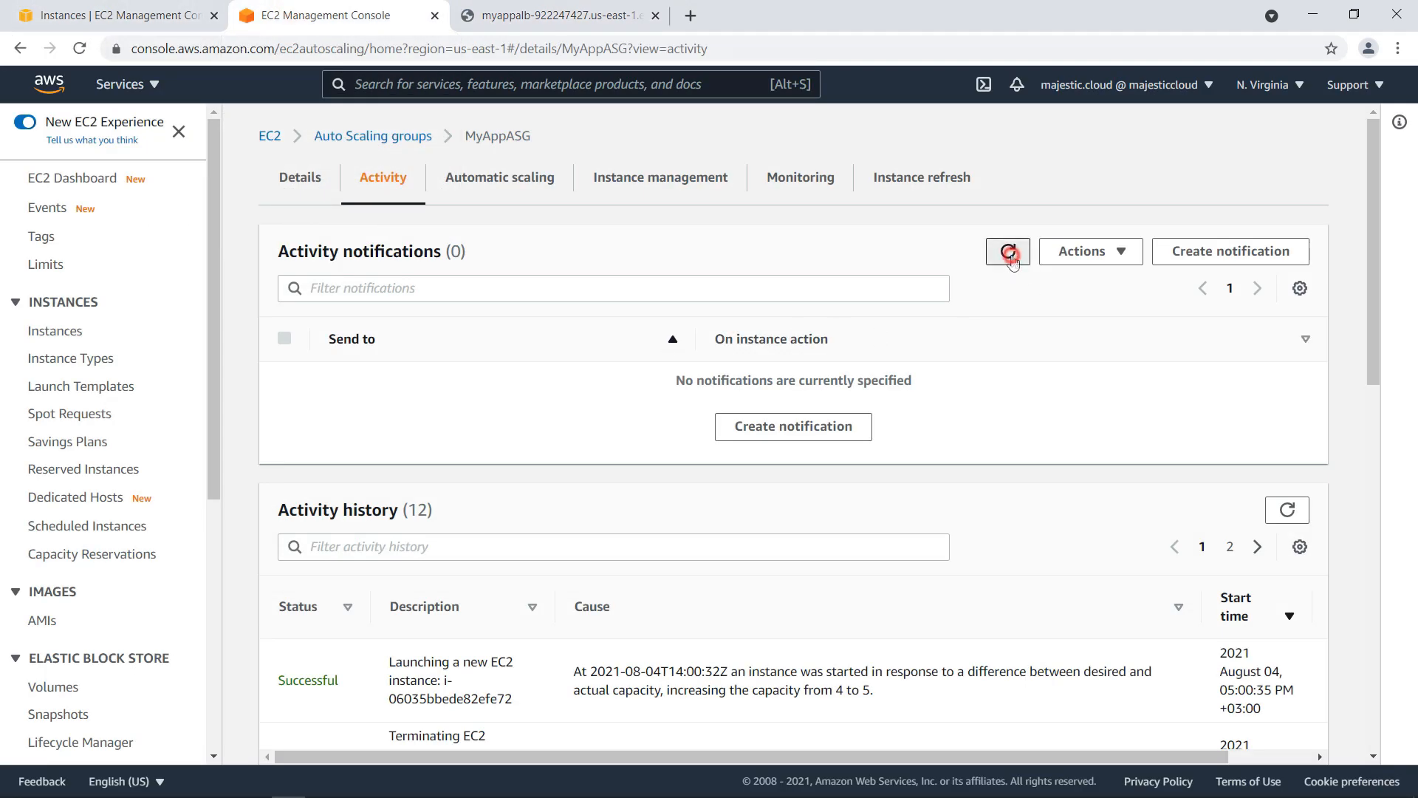
{"action": "scroll", "coordinate": [802, 294], "scroll_direction": "down", "scroll_amount": 3}
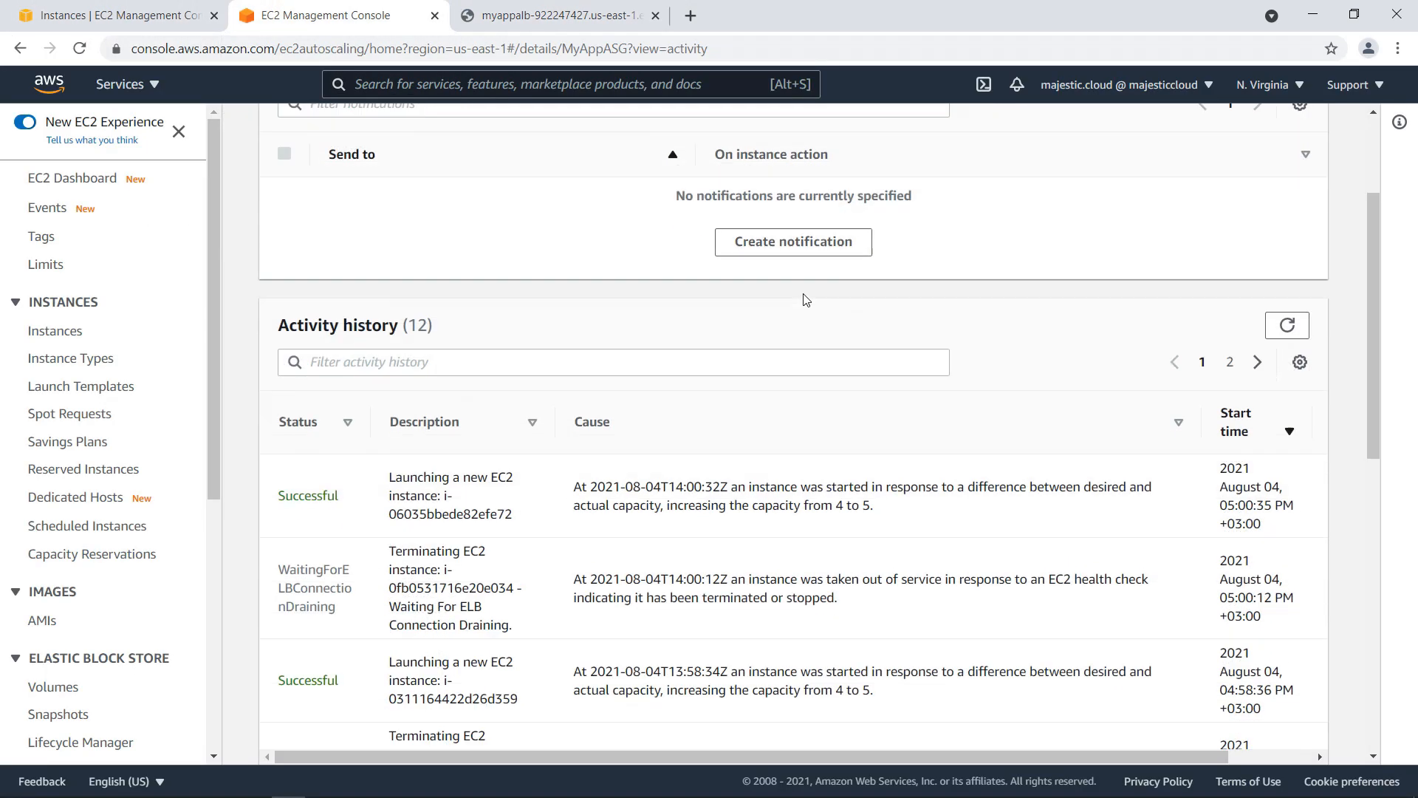
{"action": "scroll", "coordinate": [805, 299], "scroll_direction": "up", "scroll_amount": 3}
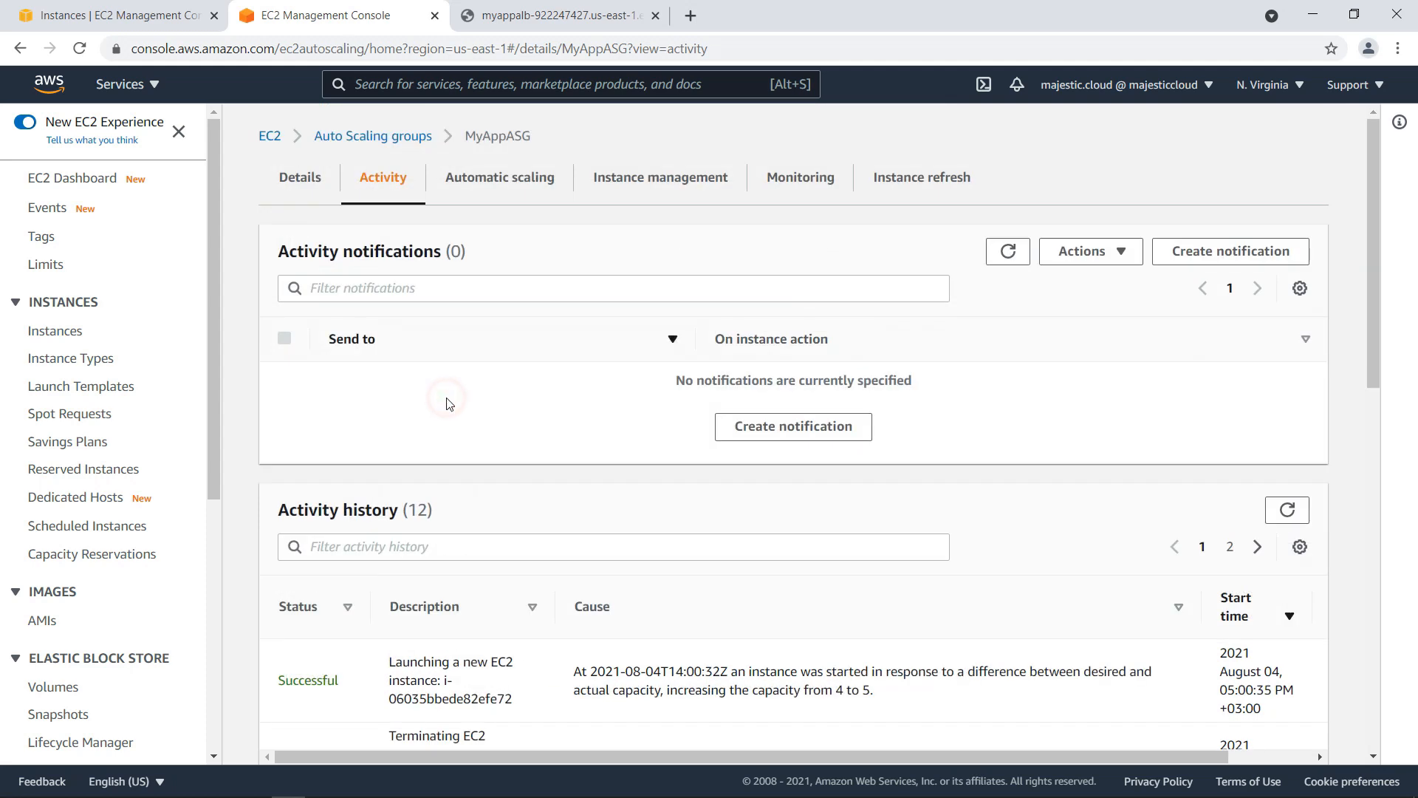
Reopen the EC2 monitoring metrics of MyAppASG to view the updated CPU utilization graph.
{"action": "left_click", "coordinate": [801, 181]}
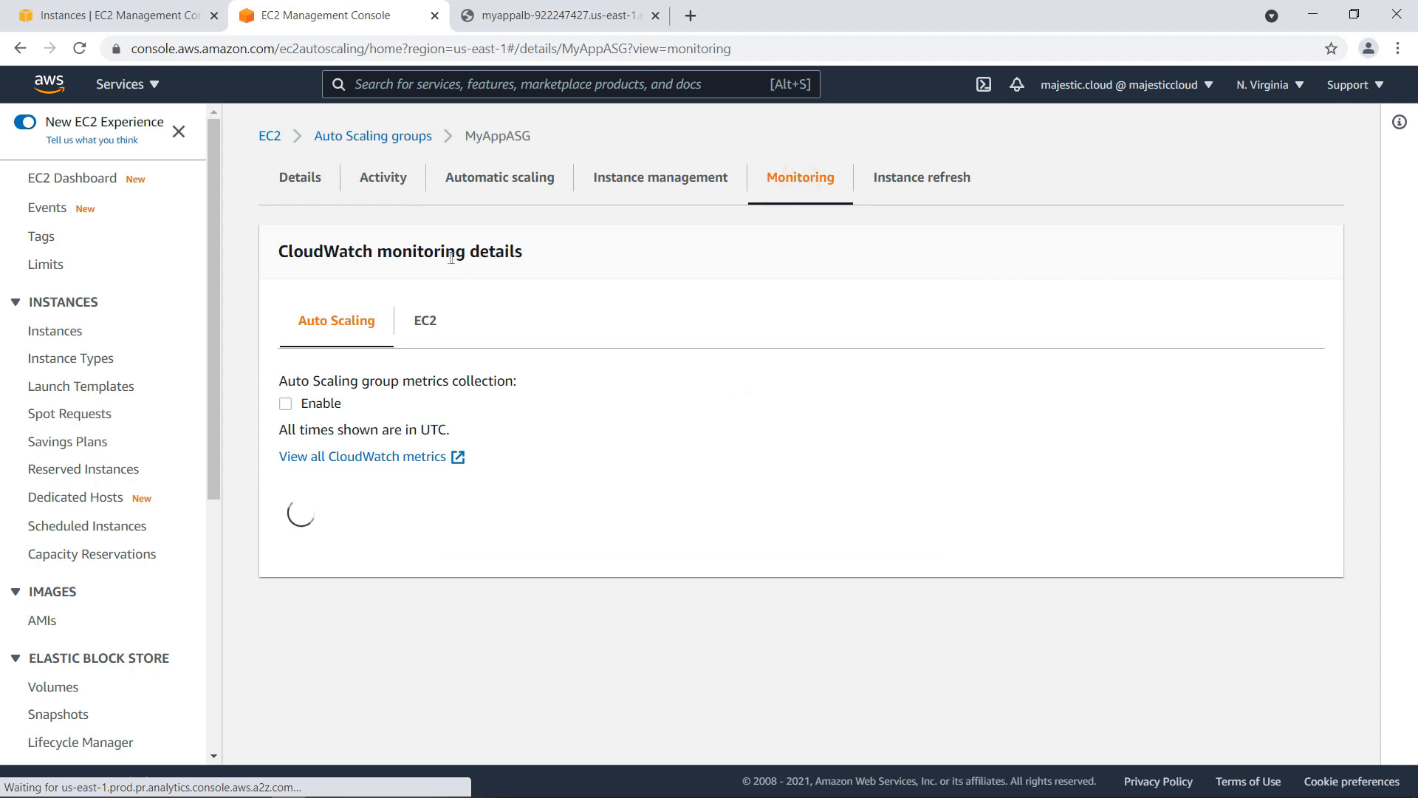
{"action": "left_click", "coordinate": [425, 322]}
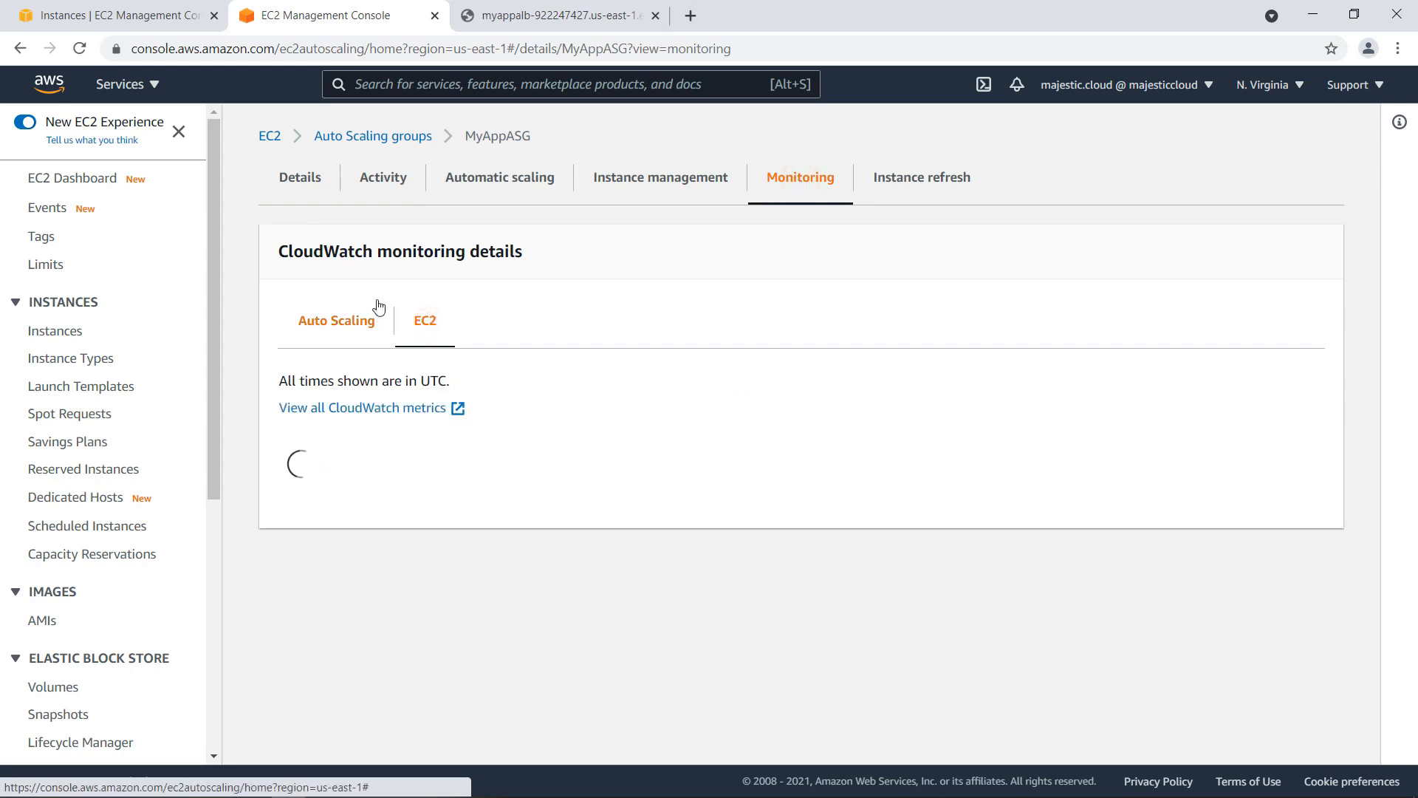
{"action": "scroll", "coordinate": [419, 296], "scroll_direction": "down", "scroll_amount": 1}
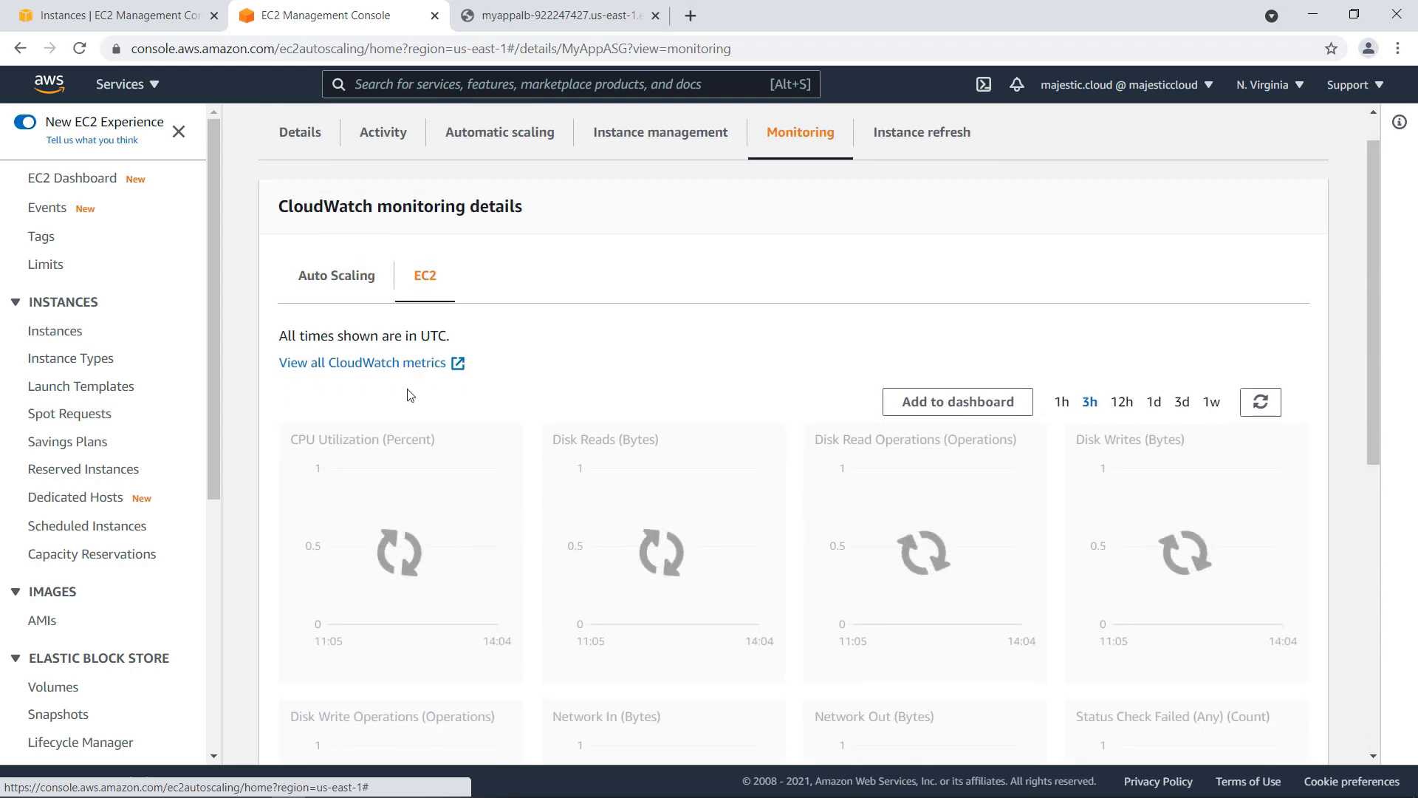
Inspect the most recent data point on the CPU Utilization graph in the EC2 metrics of MyAppASG.
{"action": "scroll", "coordinate": [406, 396], "scroll_direction": "down", "scroll_amount": 1}
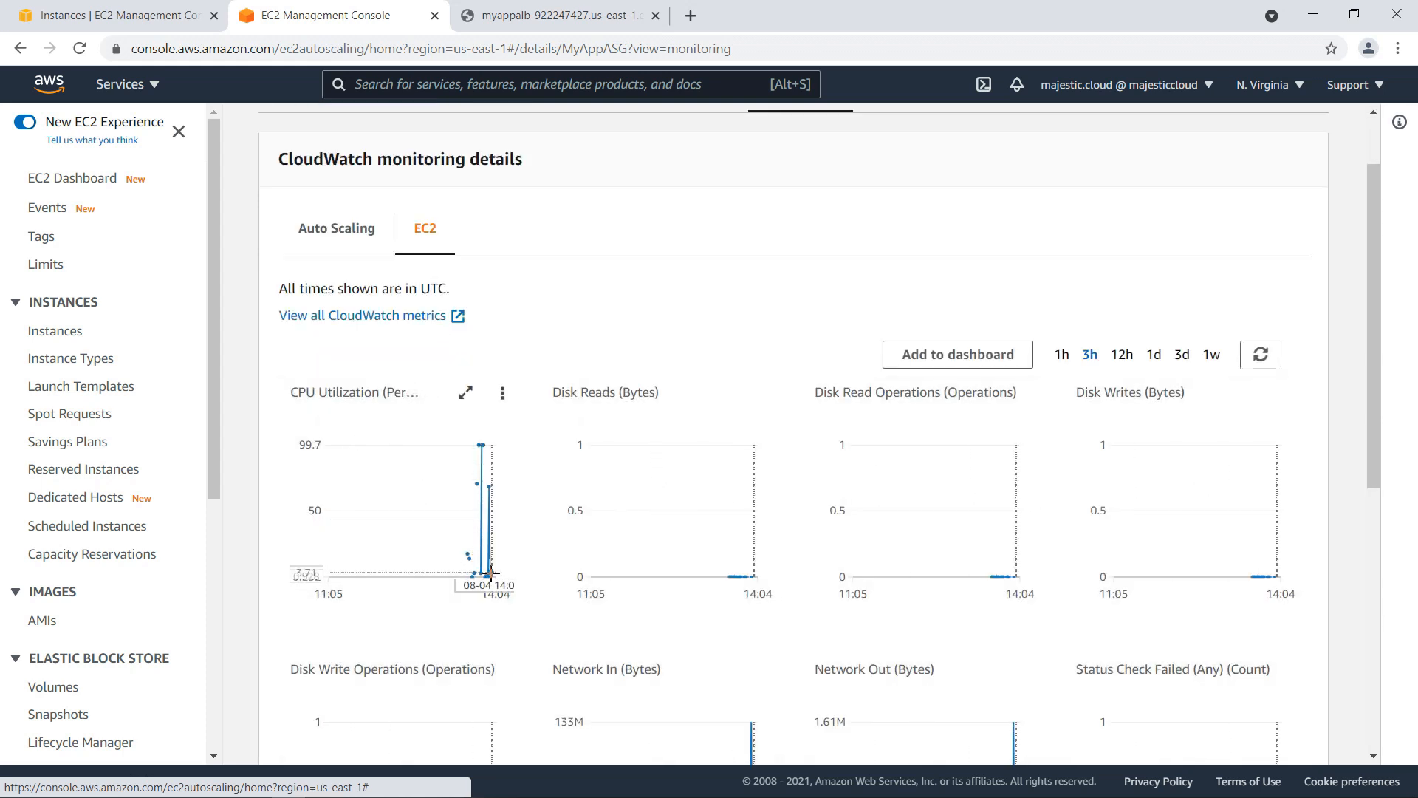
{"action": "mouse_move", "coordinate": [491, 572]}
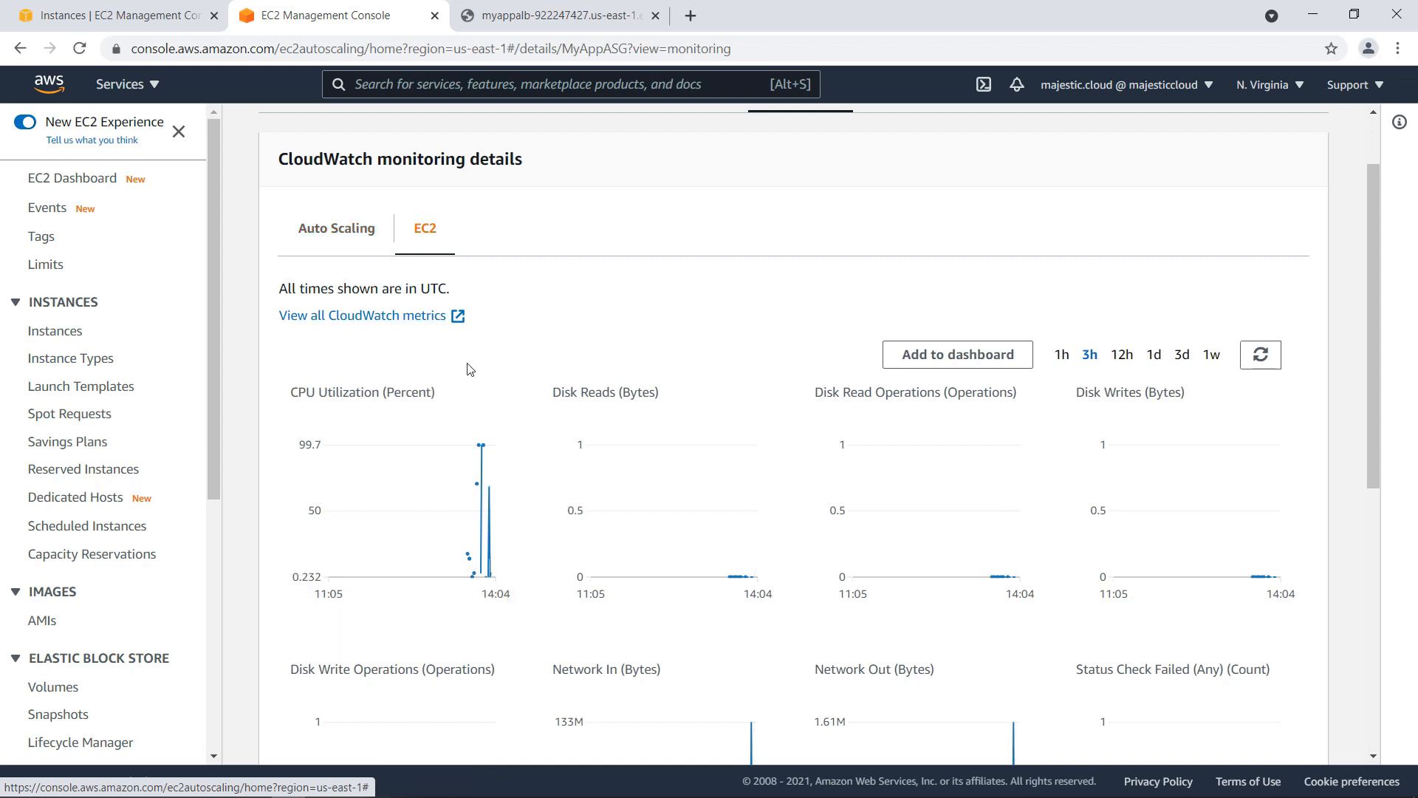
{"action": "scroll", "coordinate": [406, 229], "scroll_direction": "up", "scroll_amount": 1}
Return to the activity page of MyAppASG, refresh the activity history, and check its latest entries.
{"action": "left_click", "coordinate": [384, 184]}
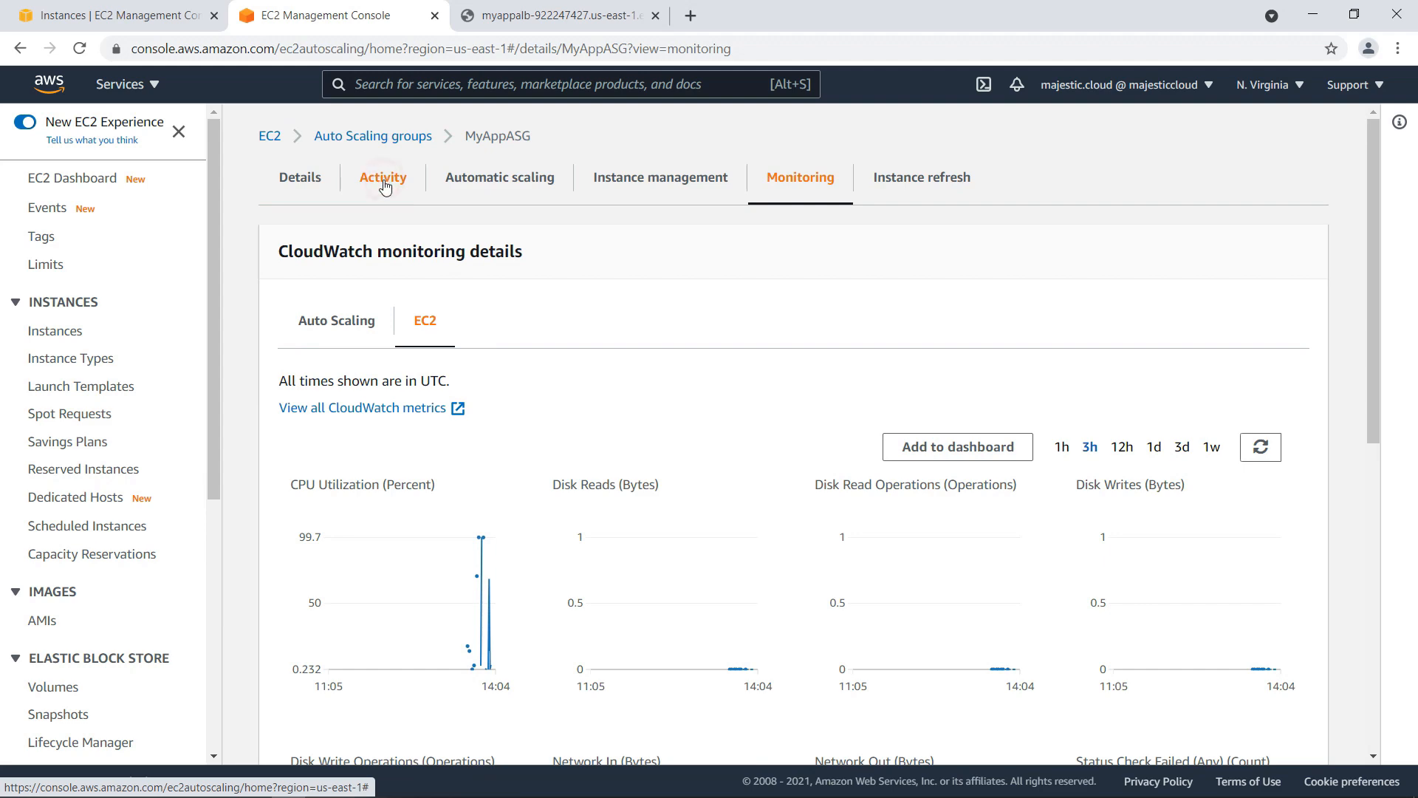
{"action": "scroll", "coordinate": [723, 330], "scroll_direction": "down", "scroll_amount": 2}
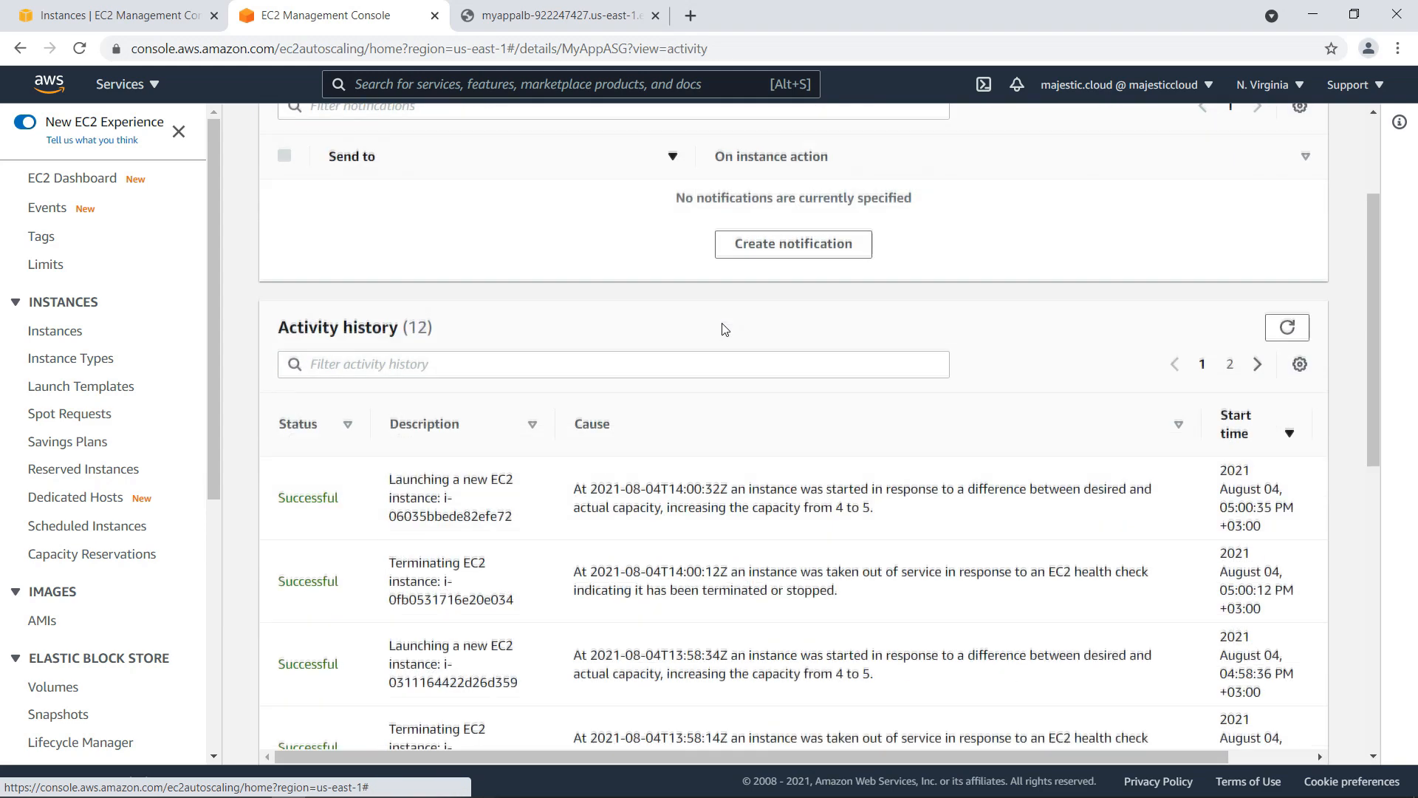
{"action": "scroll", "coordinate": [769, 307], "scroll_direction": "up", "scroll_amount": 2}
{"action": "left_click", "coordinate": [1288, 509]}
{"action": "scroll", "coordinate": [819, 375], "scroll_direction": "down", "scroll_amount": 2}
{"action": "scroll", "coordinate": [819, 375], "scroll_direction": "up", "scroll_amount": 2}
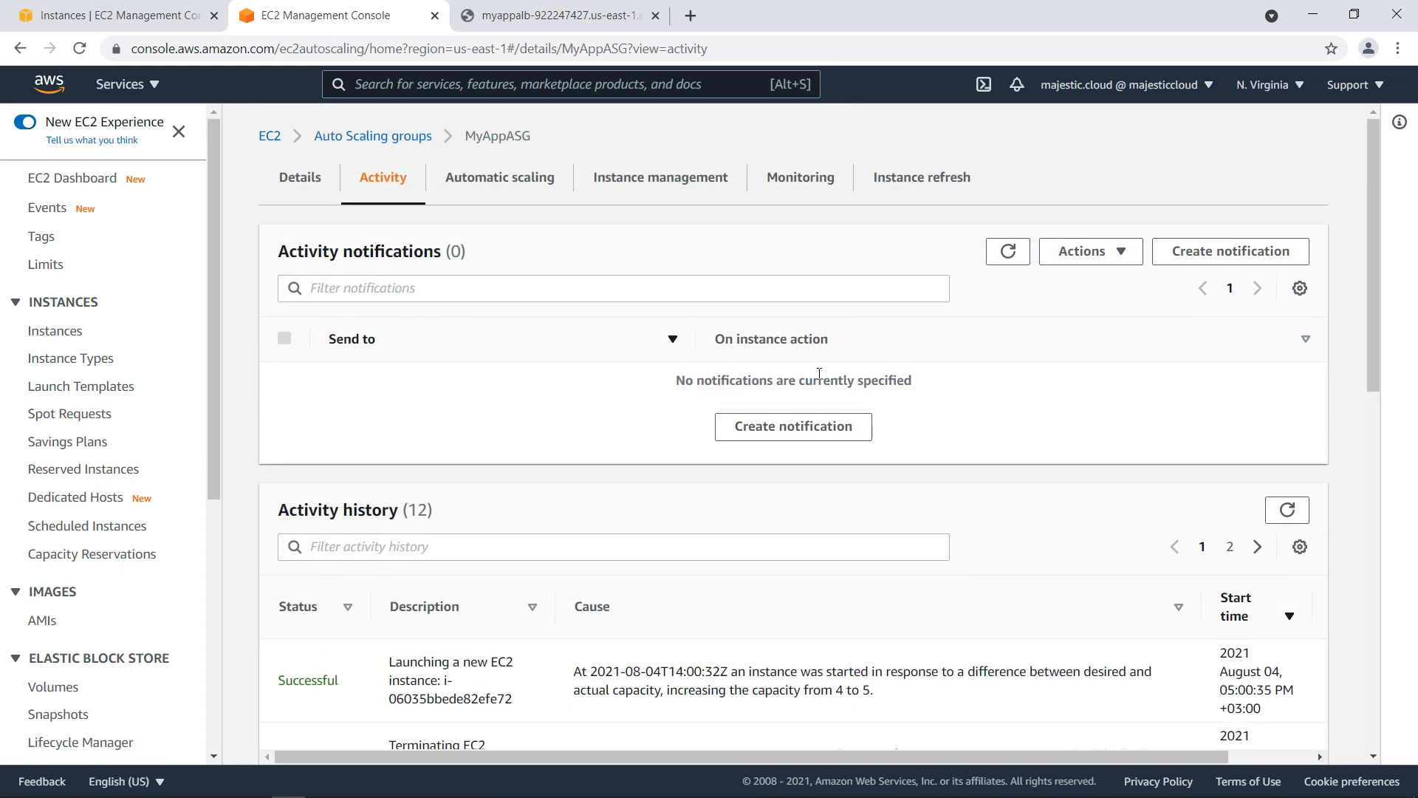
Search the AWS services for cloudwatch, open the CloudWatch service in a separate browser tab, and switch to it.
{"action": "key", "text": "alt+s"}
{"action": "type", "text": "cloudwa"}
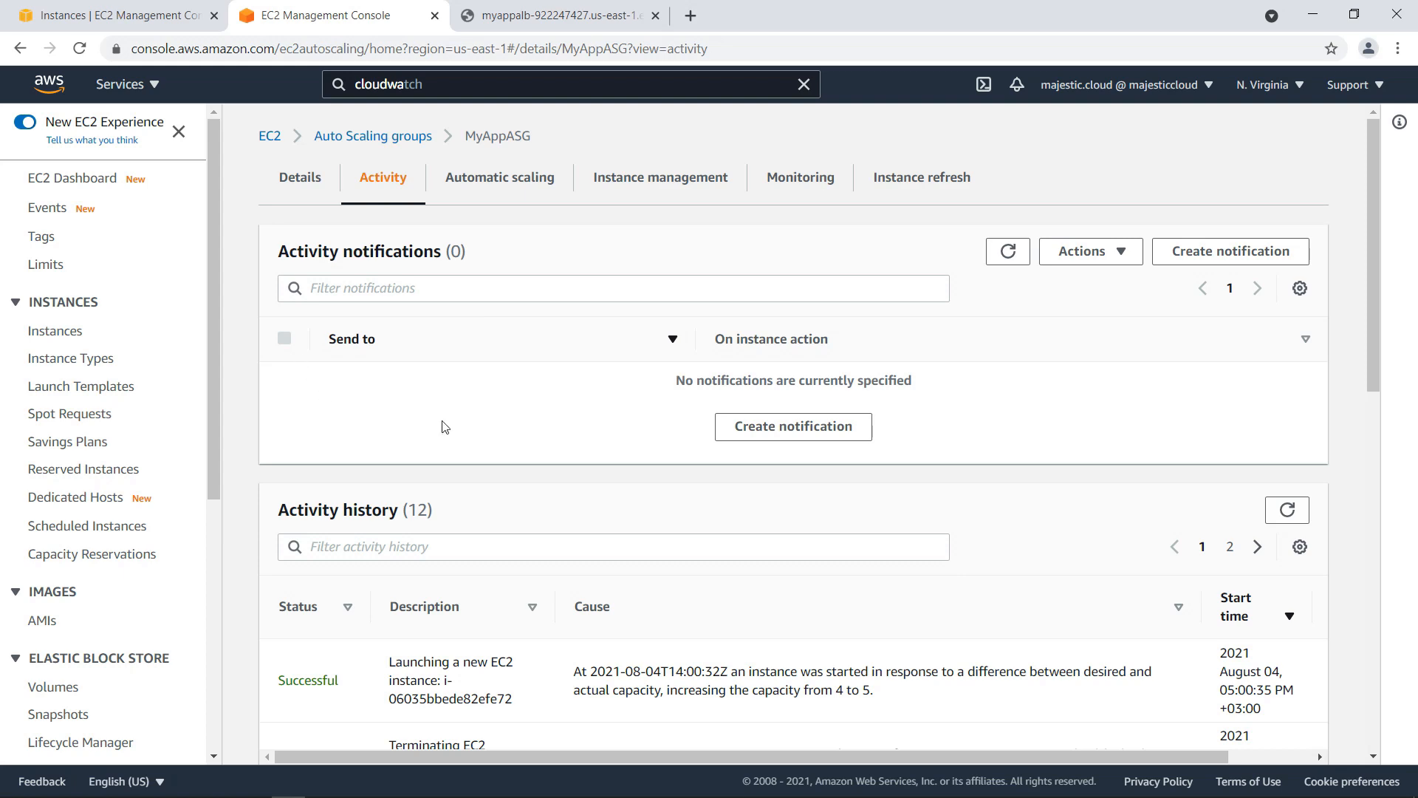
{"action": "scroll", "coordinate": [613, 547], "scroll_direction": "down", "scroll_amount": 1}
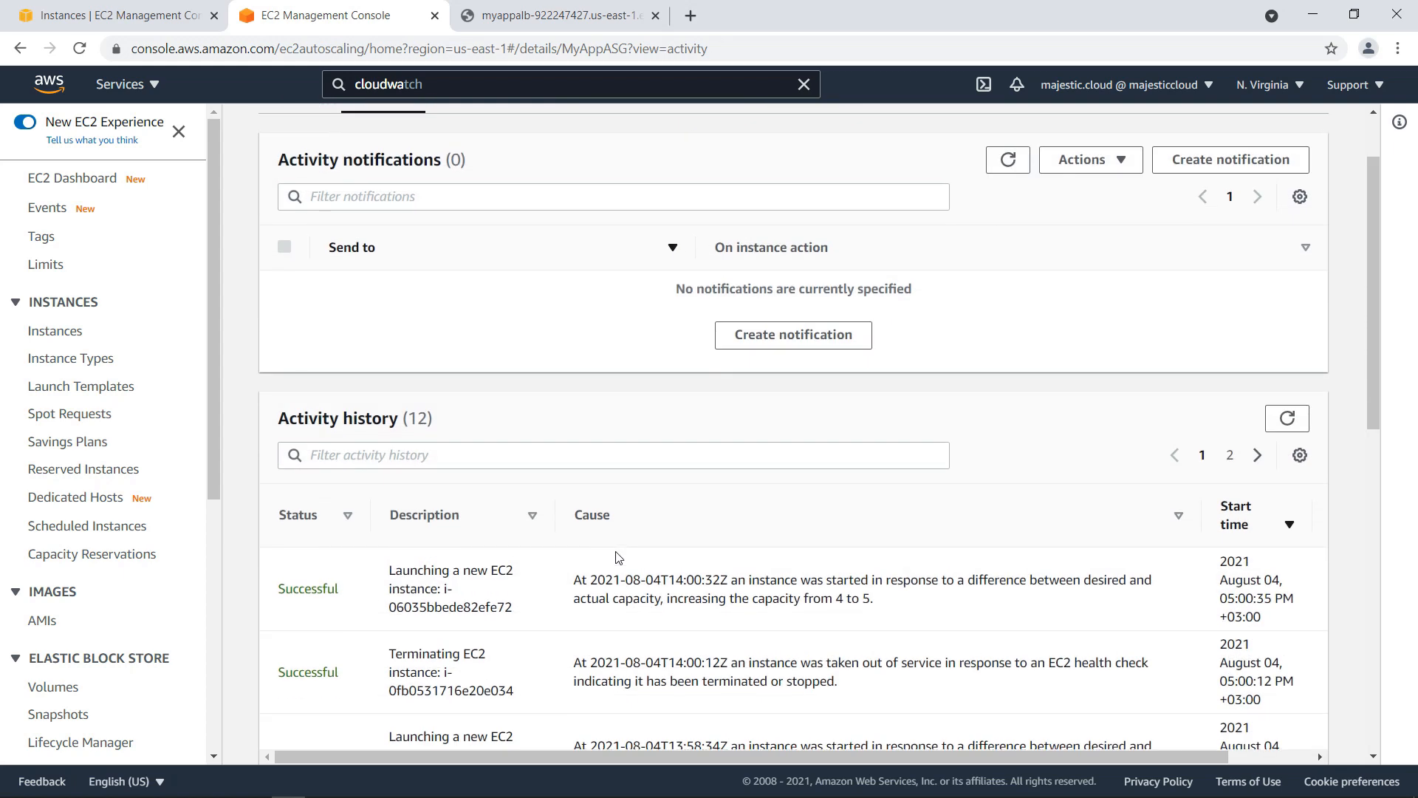
{"action": "scroll", "coordinate": [619, 557], "scroll_direction": "up", "scroll_amount": 1}
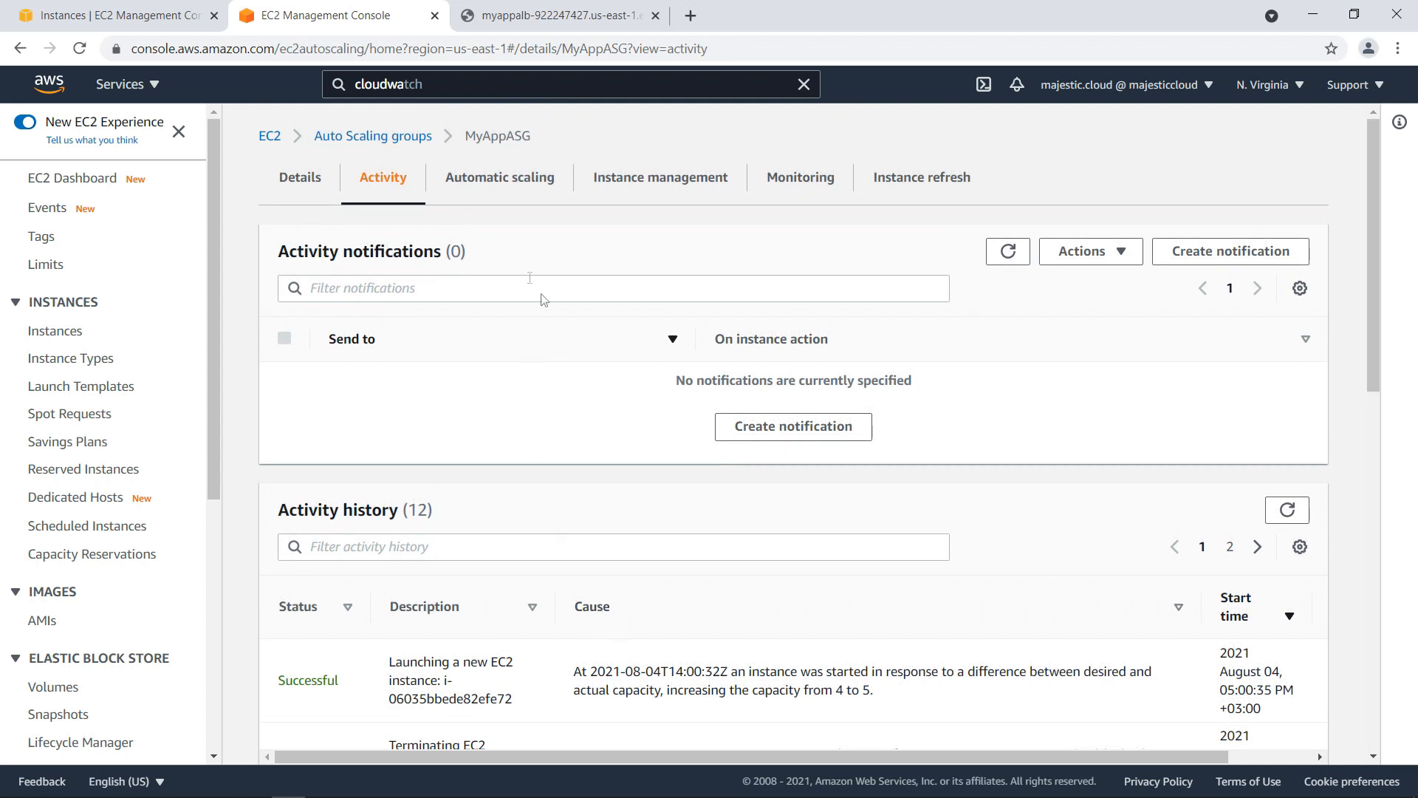
{"action": "left_click", "coordinate": [434, 87]}
{"action": "type", "text": "t"}
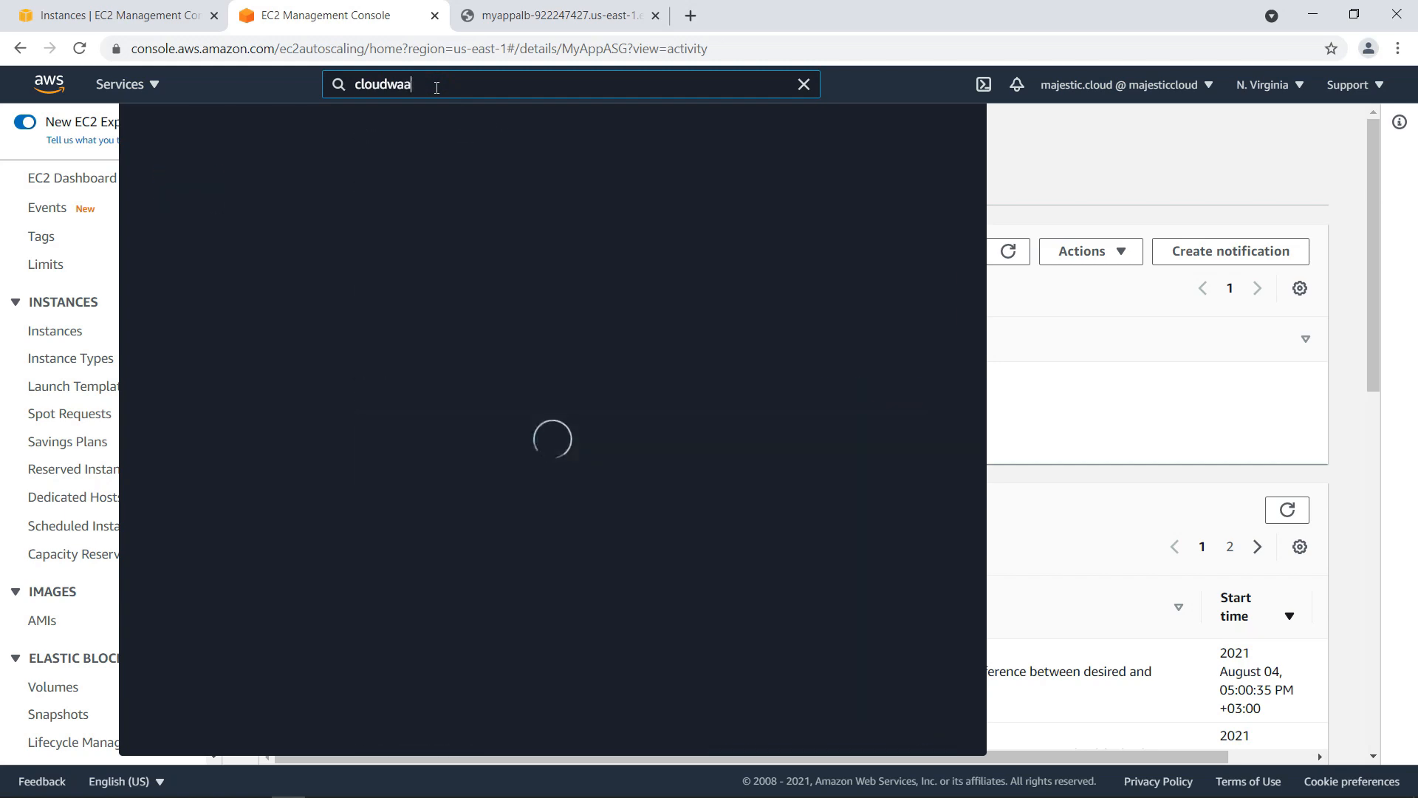
{"action": "type", "text": "ch"}
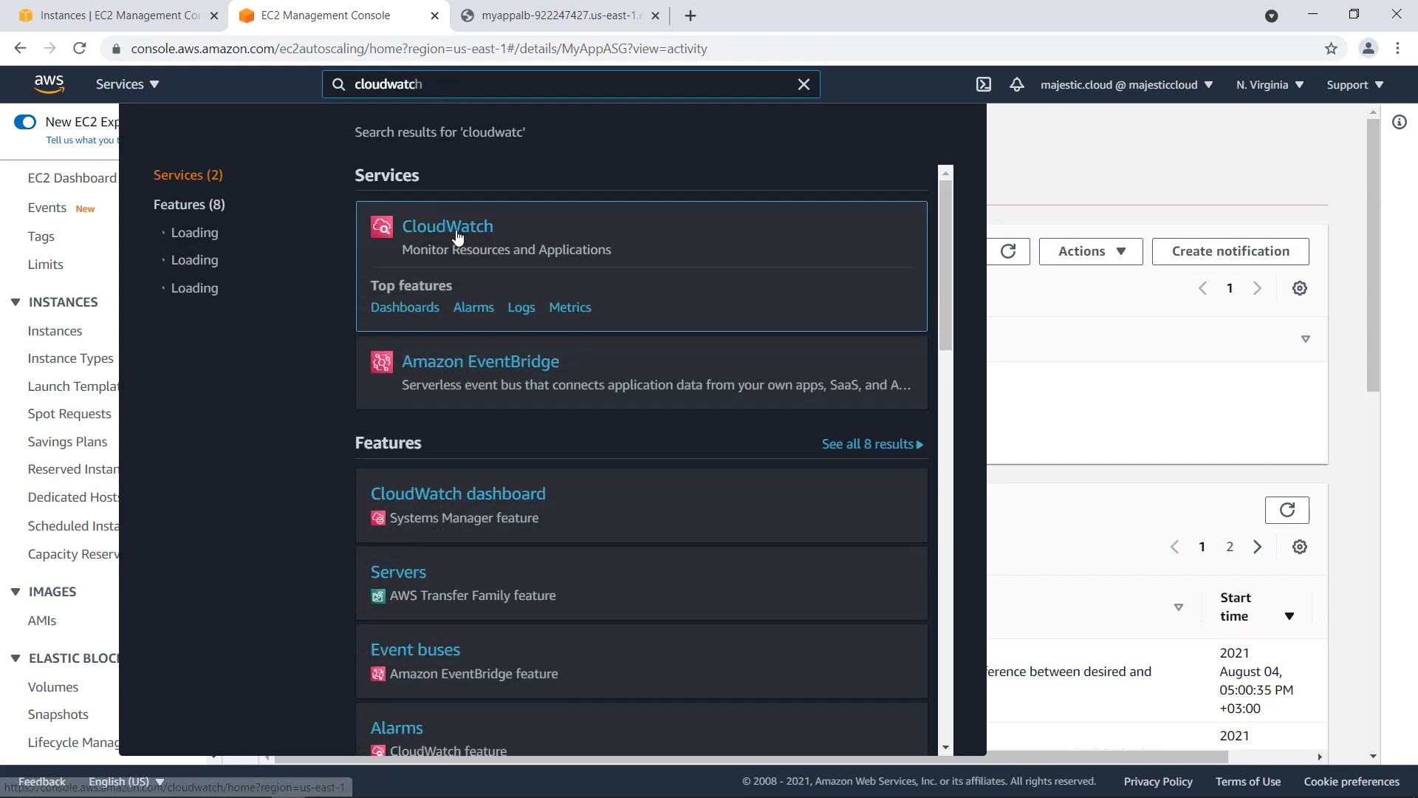
{"action": "left_click", "coordinate": [455, 235], "text": "ctrl"}
{"action": "left_click", "coordinate": [1057, 110]}
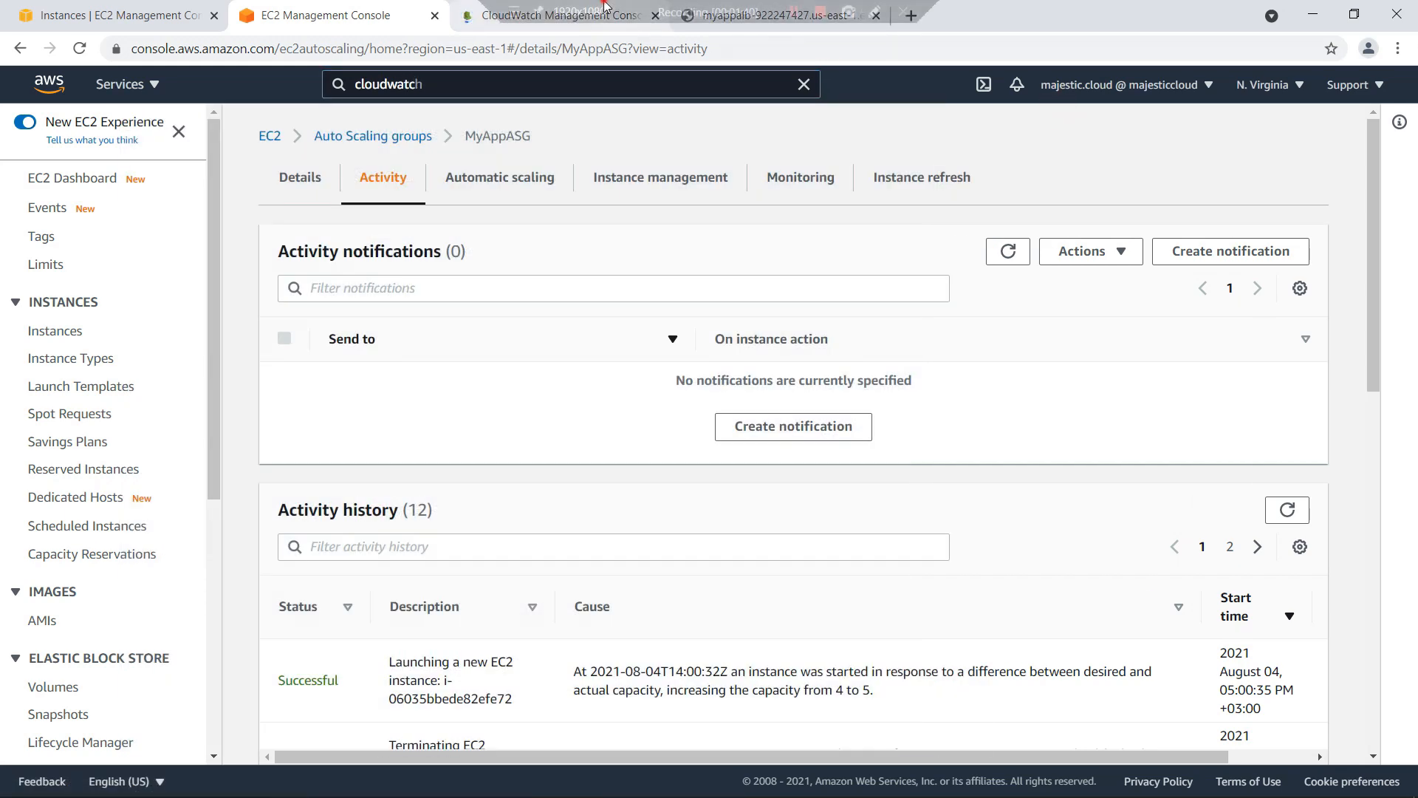
{"action": "left_click", "coordinate": [476, 13]}
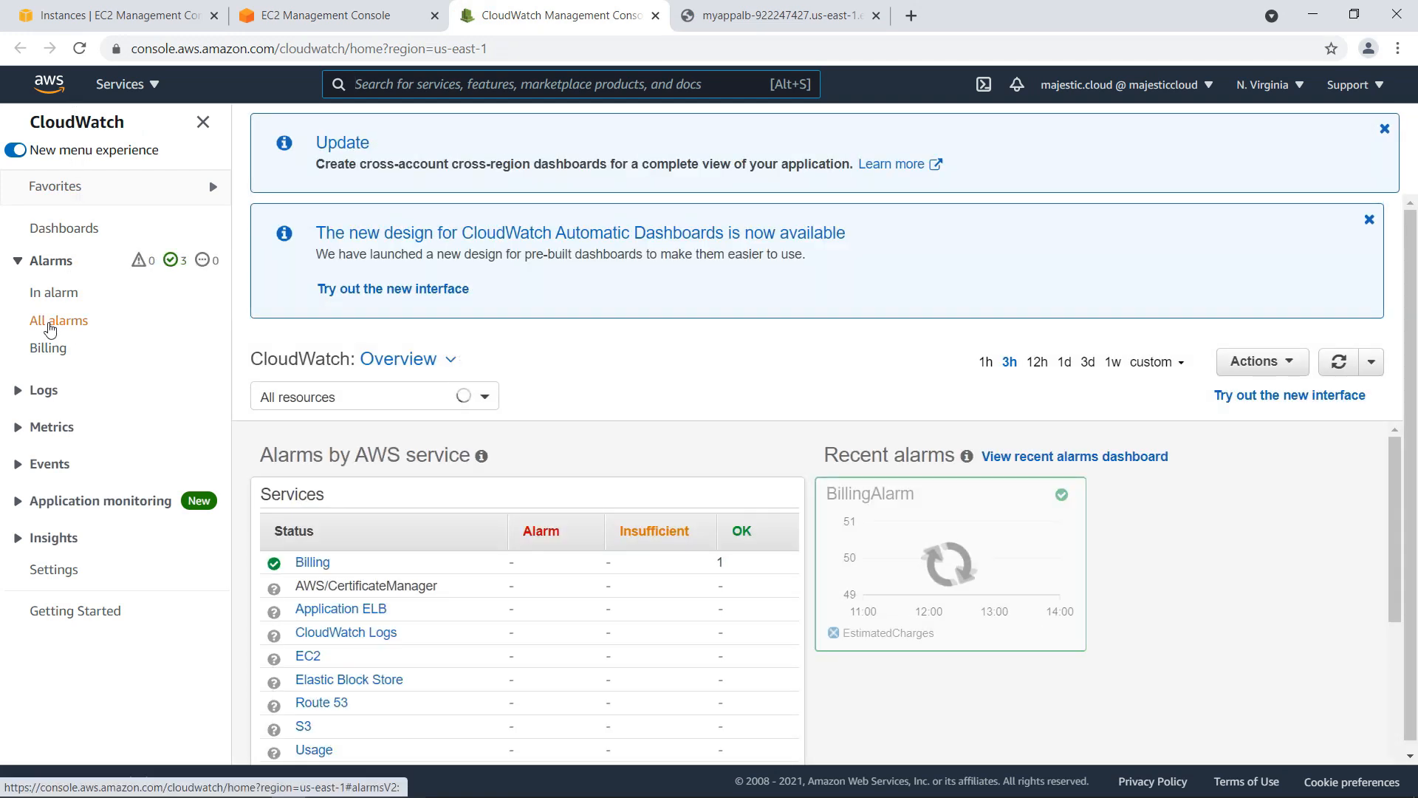
List all CloudWatch alarms and examine the CPU threshold and evaluation period of the MyAppASG AlarmLow target tracking alarm.
{"action": "left_click", "coordinate": [49, 324]}
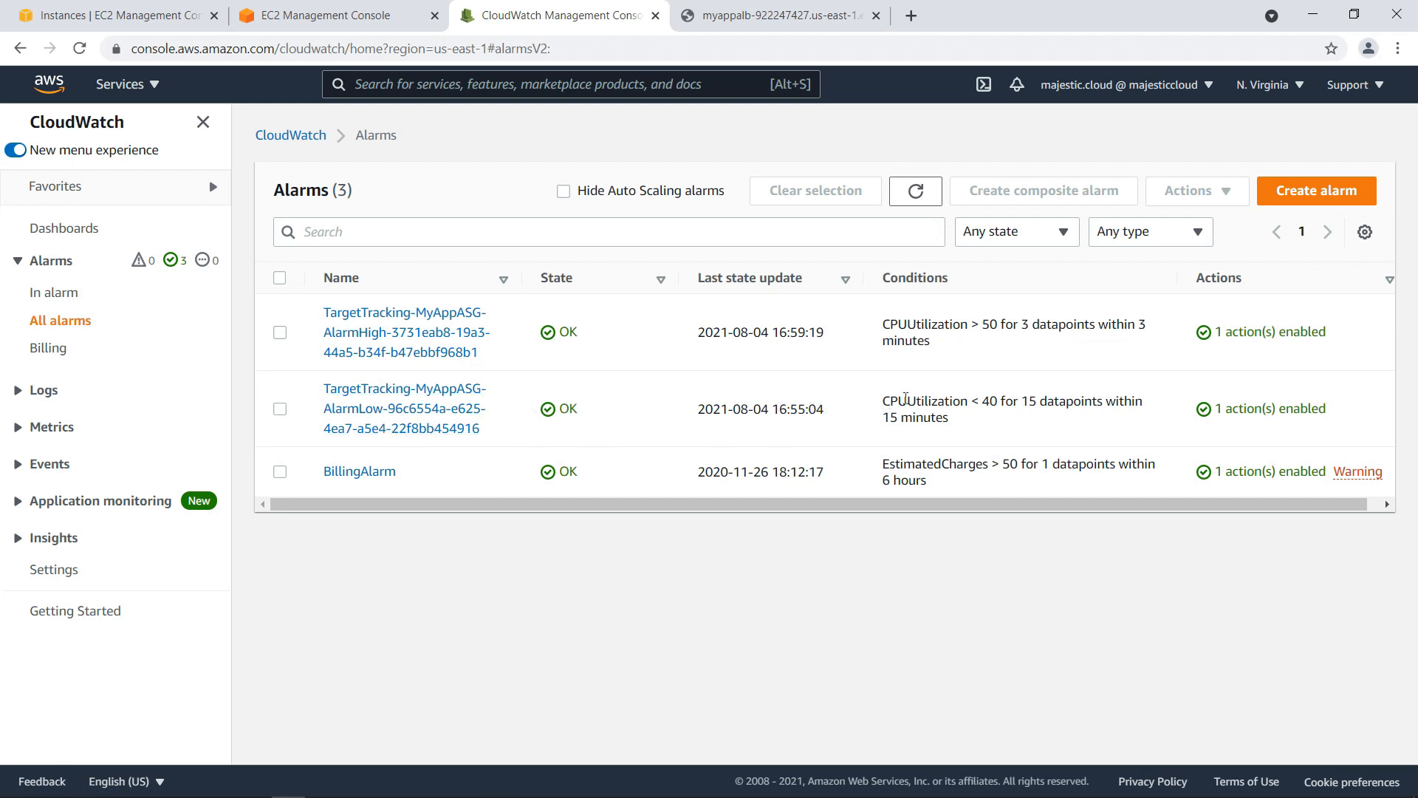
{"action": "left_click_drag", "start_coordinate": [884, 400], "coordinate": [995, 403]}
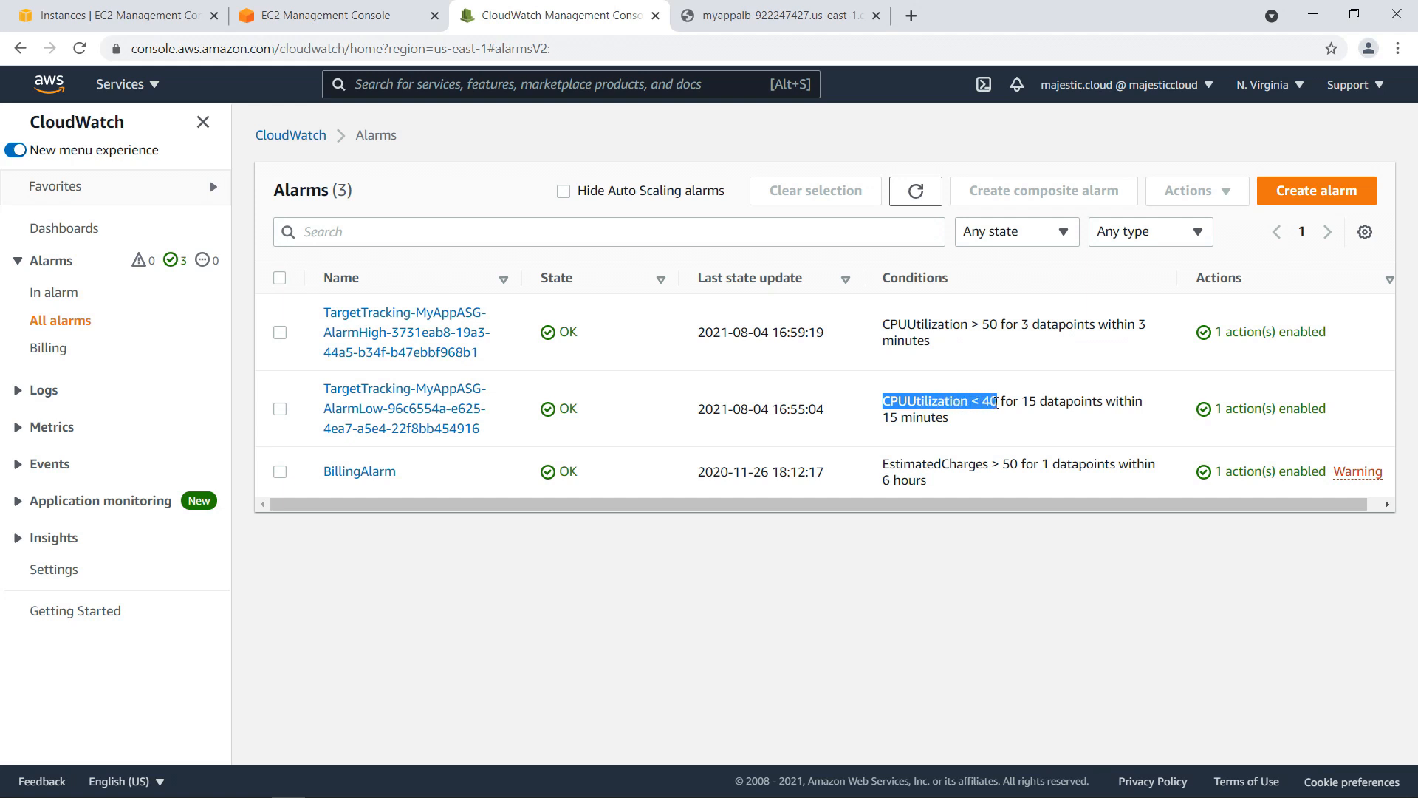
{"action": "left_click_drag", "start_coordinate": [888, 415], "coordinate": [966, 425]}
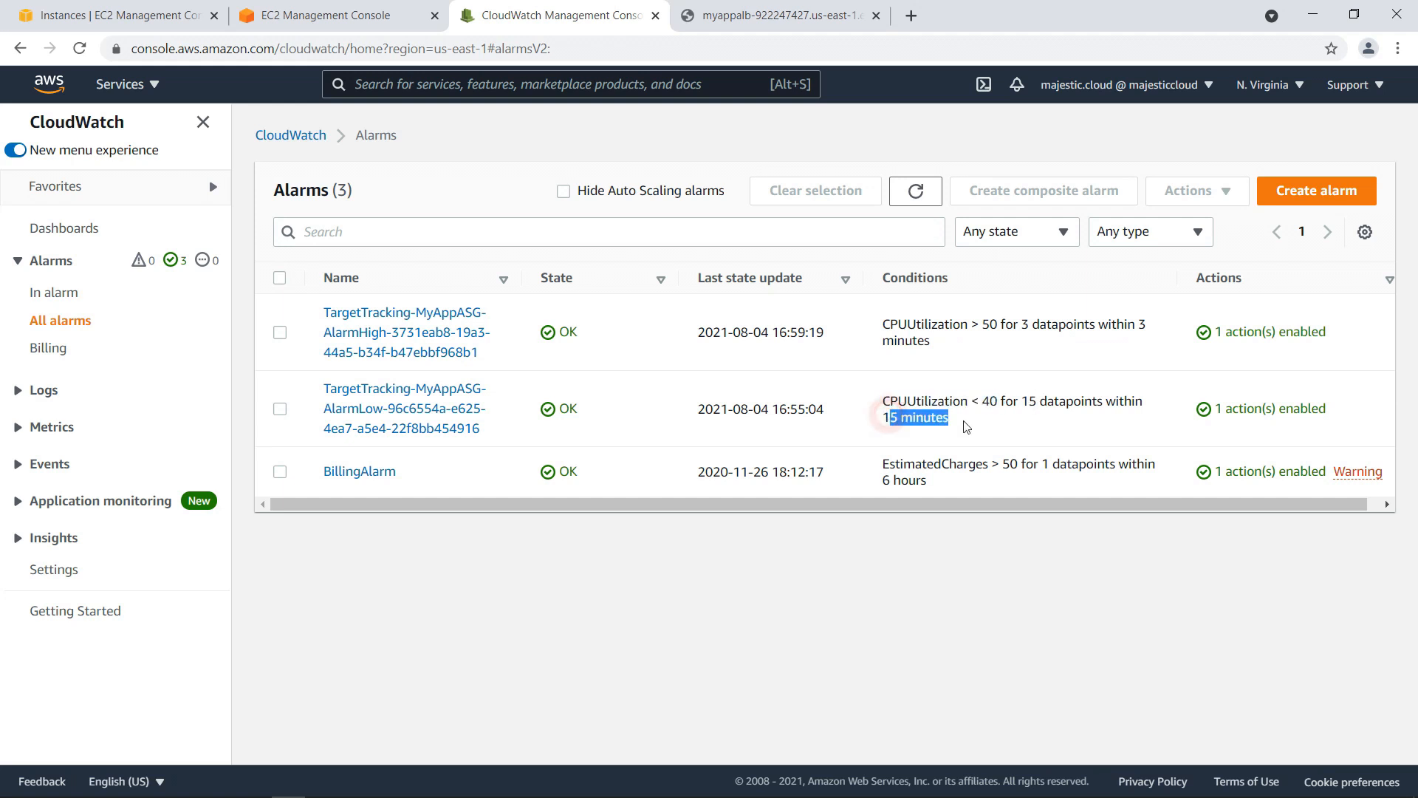
{"action": "left_click", "coordinate": [972, 420]}
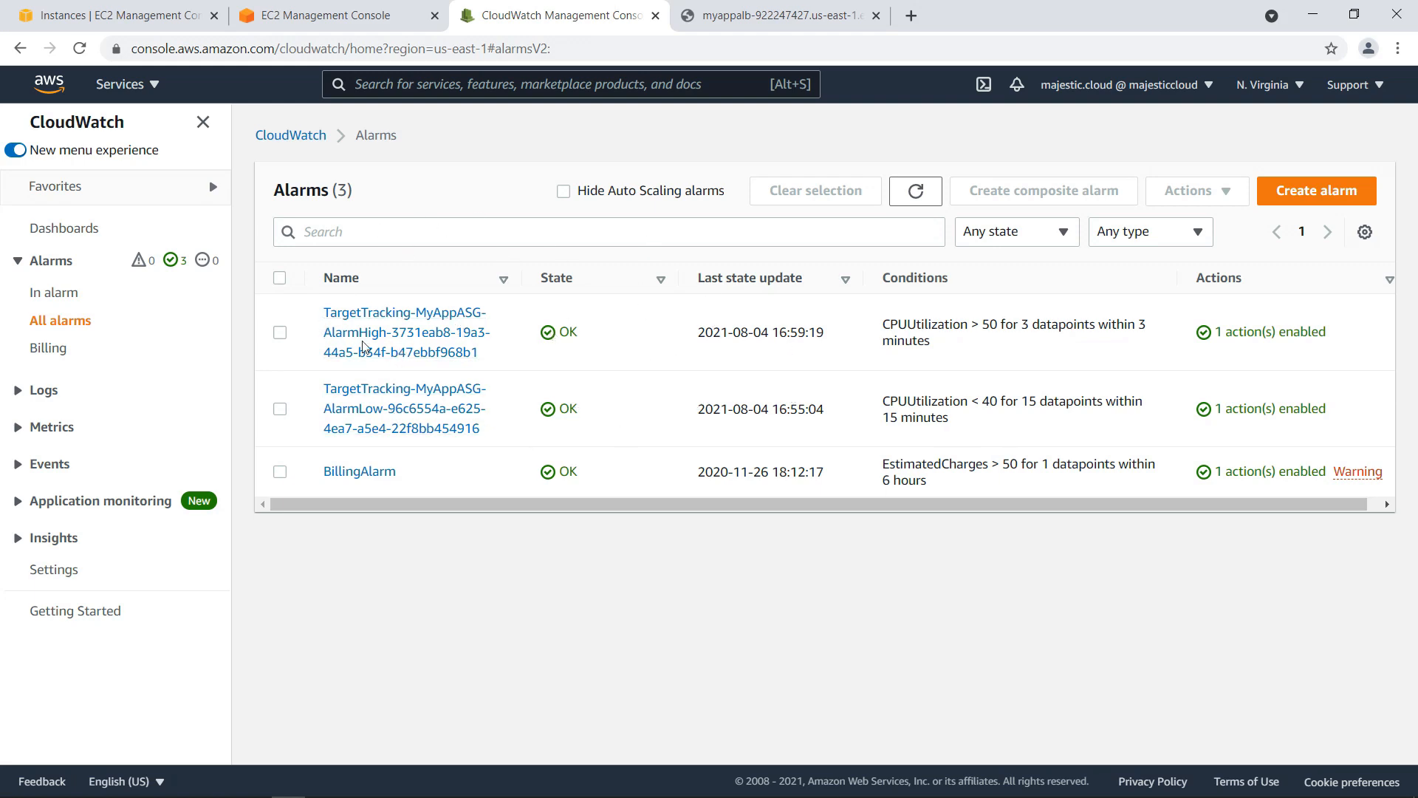
Return to the MyAppASG activity page, refresh the activity notifications, and check the start time of the latest launch entry.
{"action": "left_click", "coordinate": [306, 6]}
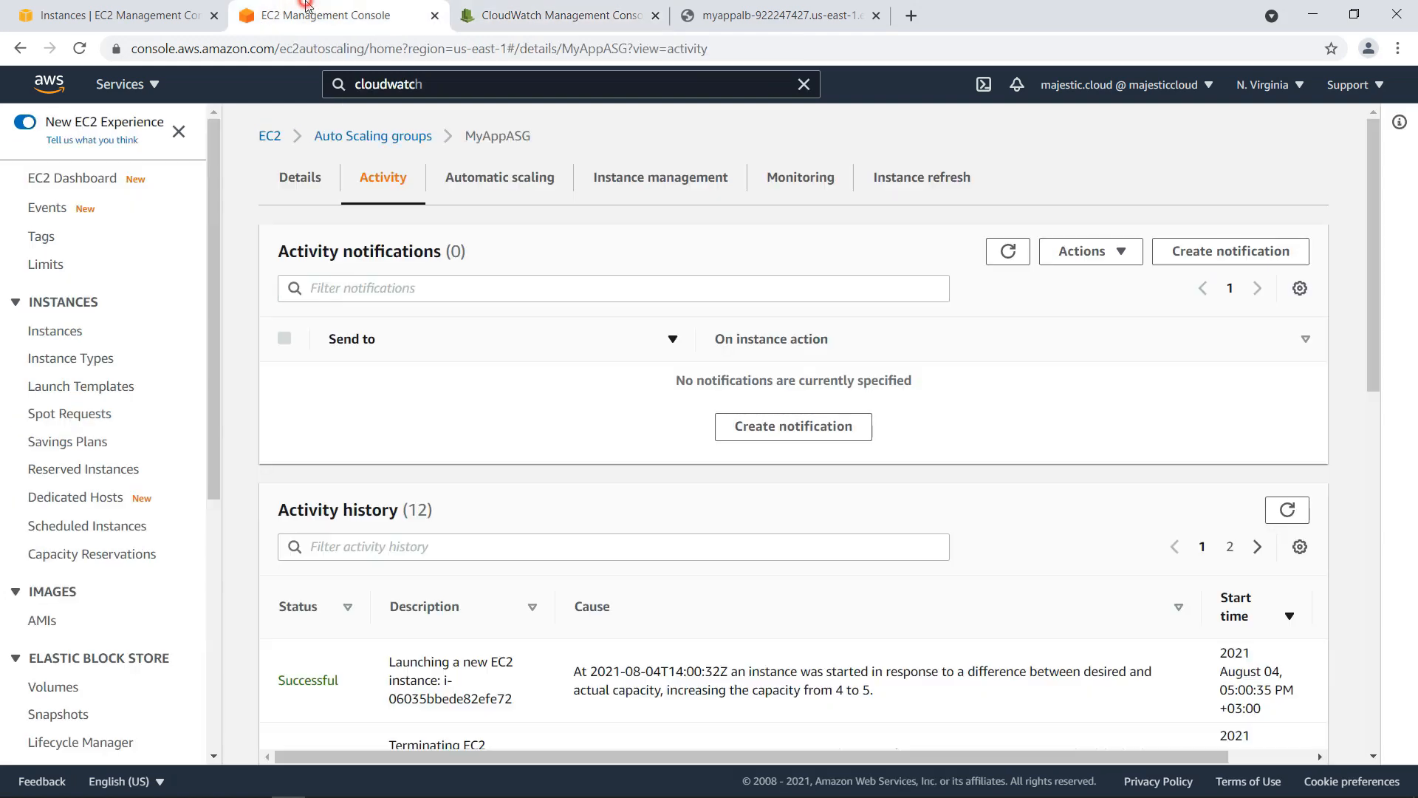
{"action": "scroll", "coordinate": [628, 432], "scroll_direction": "down", "scroll_amount": 4}
{"action": "scroll", "coordinate": [849, 377], "scroll_direction": "up", "scroll_amount": 4}
{"action": "left_click", "coordinate": [1013, 257]}
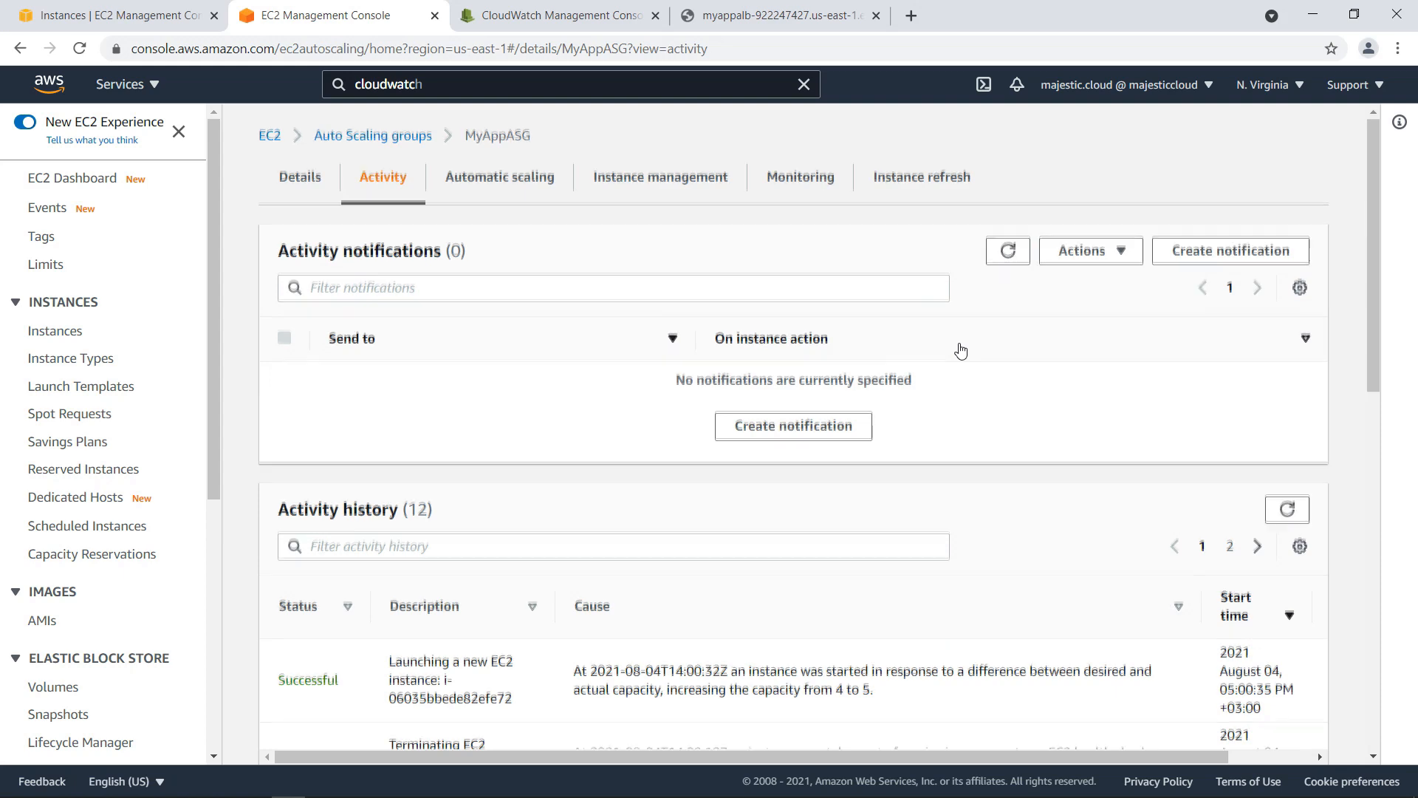
{"action": "scroll", "coordinate": [960, 350], "scroll_direction": "down", "scroll_amount": 1}
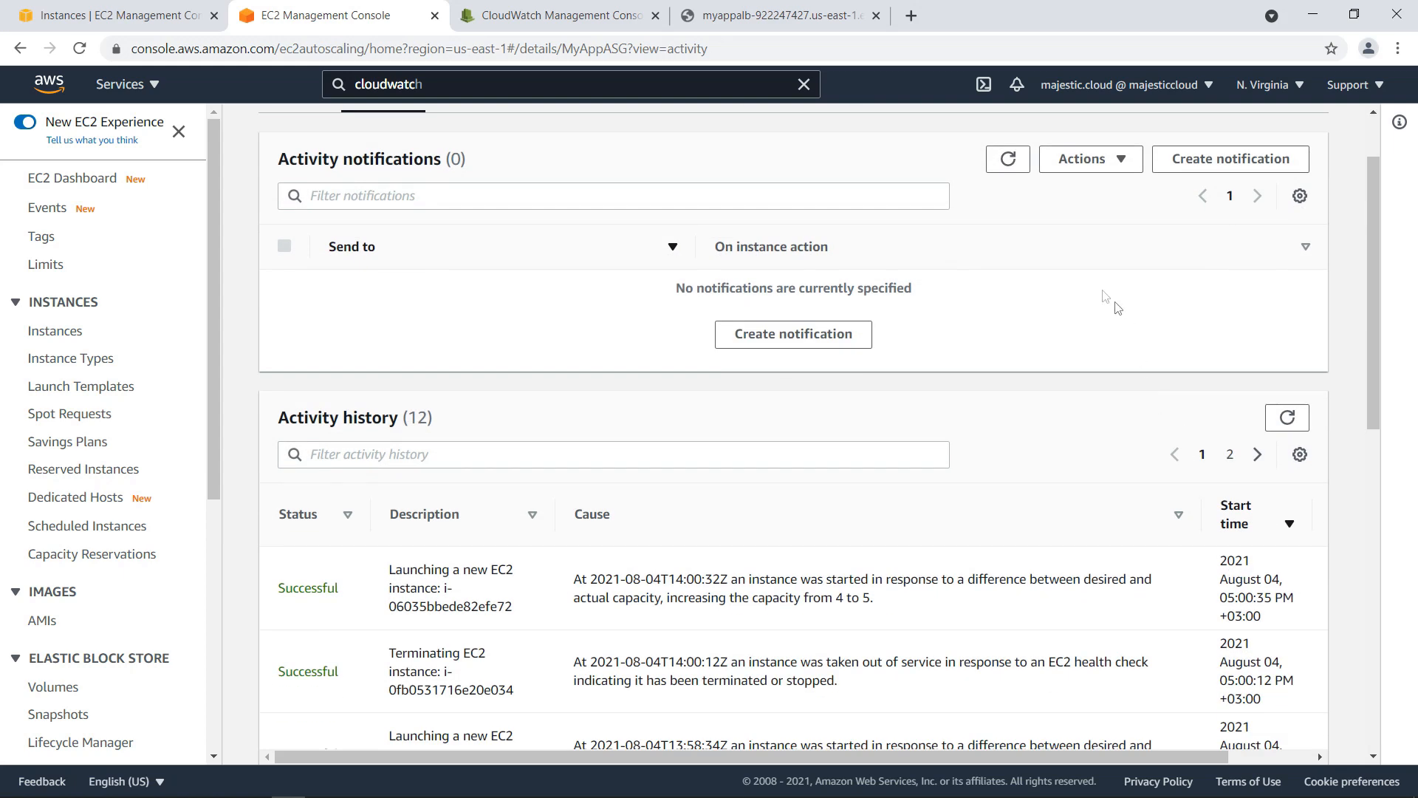
{"action": "scroll", "coordinate": [1040, 322], "scroll_direction": "up", "scroll_amount": 1}
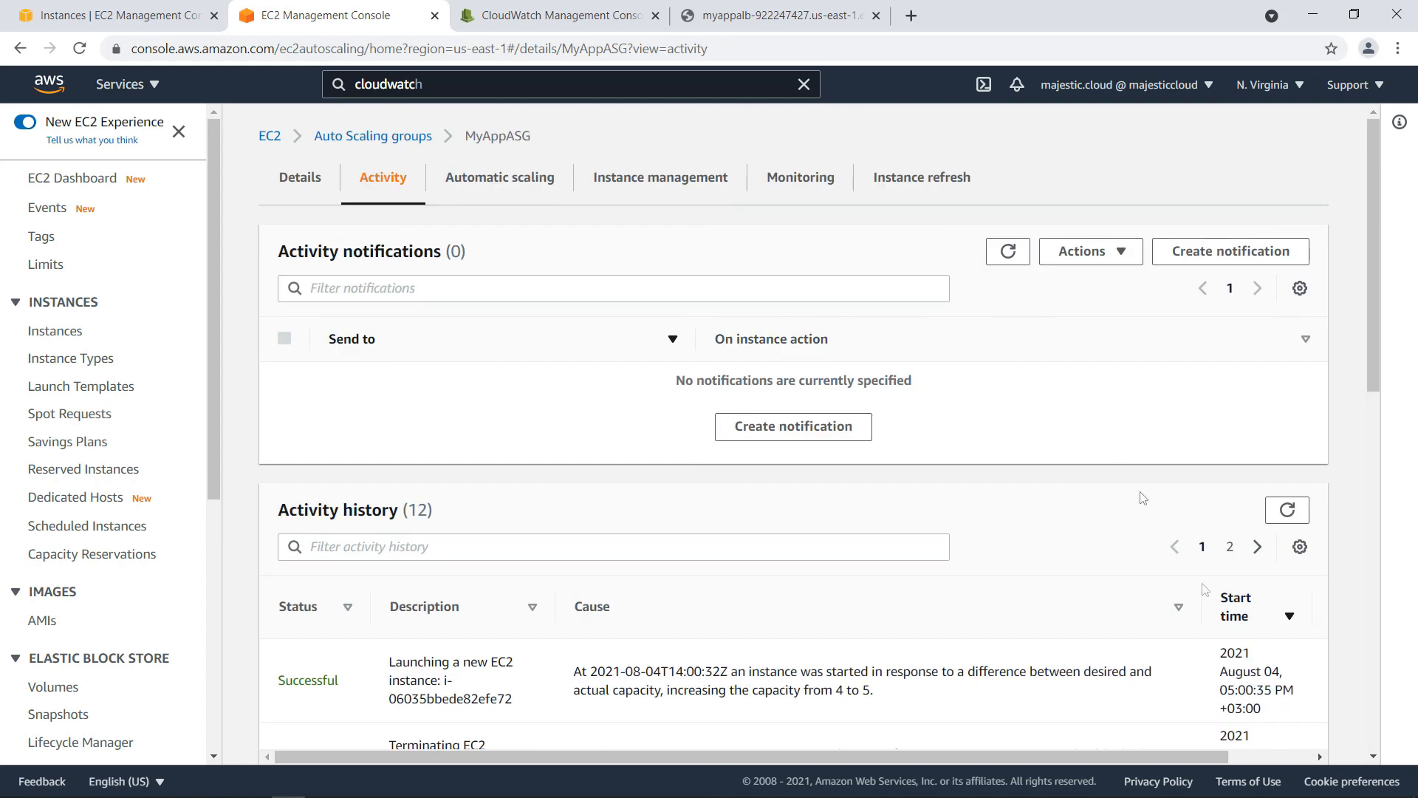
{"action": "left_click_drag", "start_coordinate": [1222, 691], "coordinate": [1284, 682]}
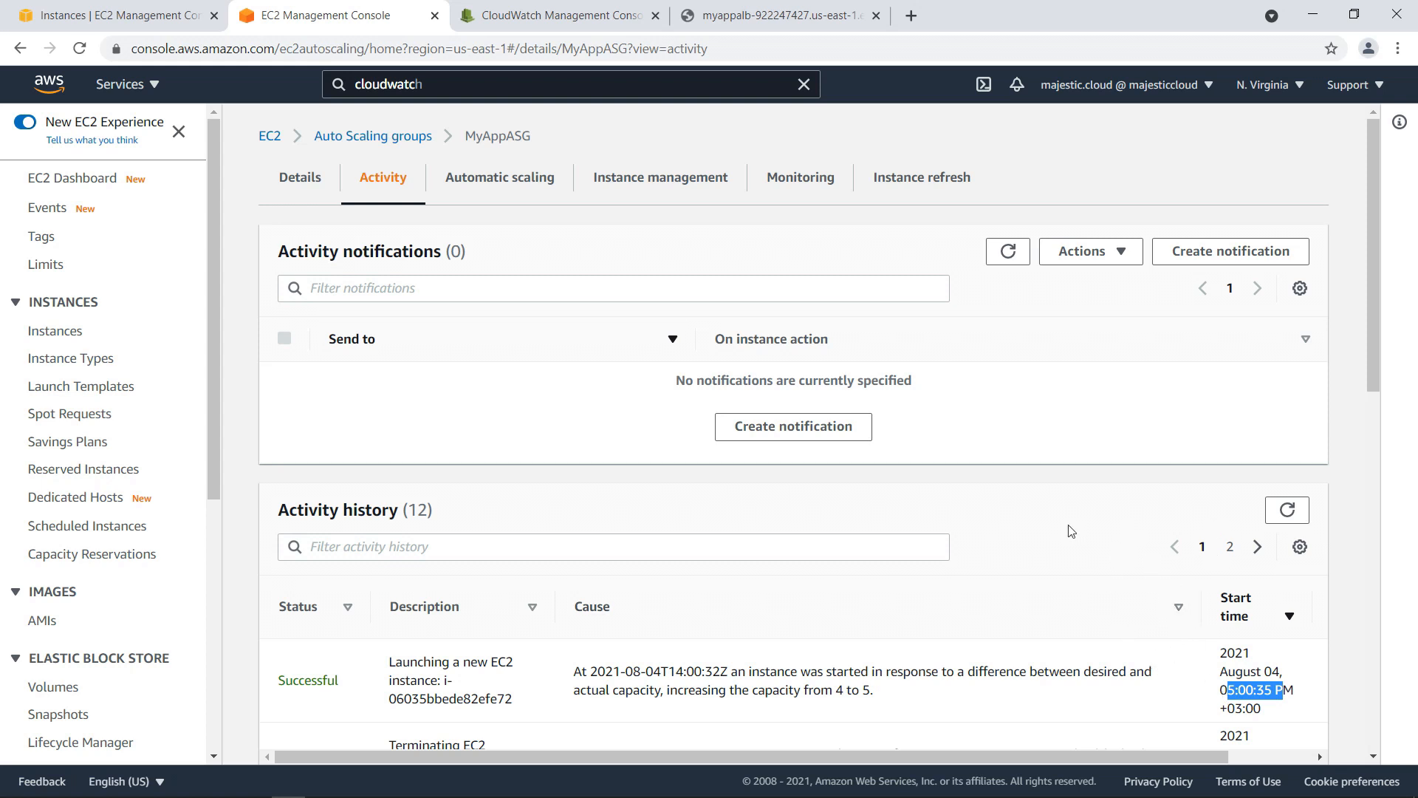
Refresh the MyAppASG activity history and check the start time and status of the newest termination entry.
{"action": "left_click", "coordinate": [1287, 511]}
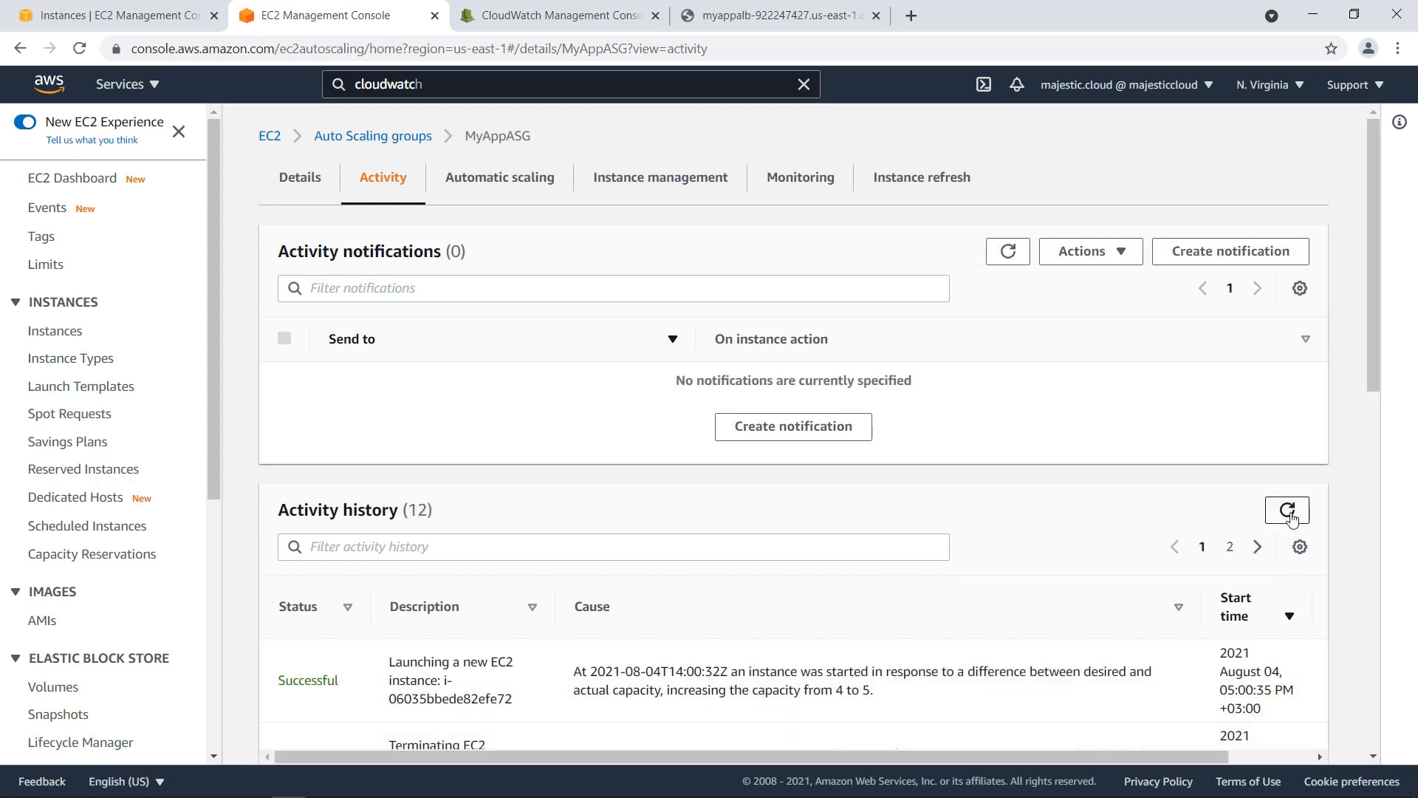
{"action": "left_click", "coordinate": [1289, 516]}
{"action": "scroll", "coordinate": [923, 314], "scroll_direction": "down", "scroll_amount": 4}
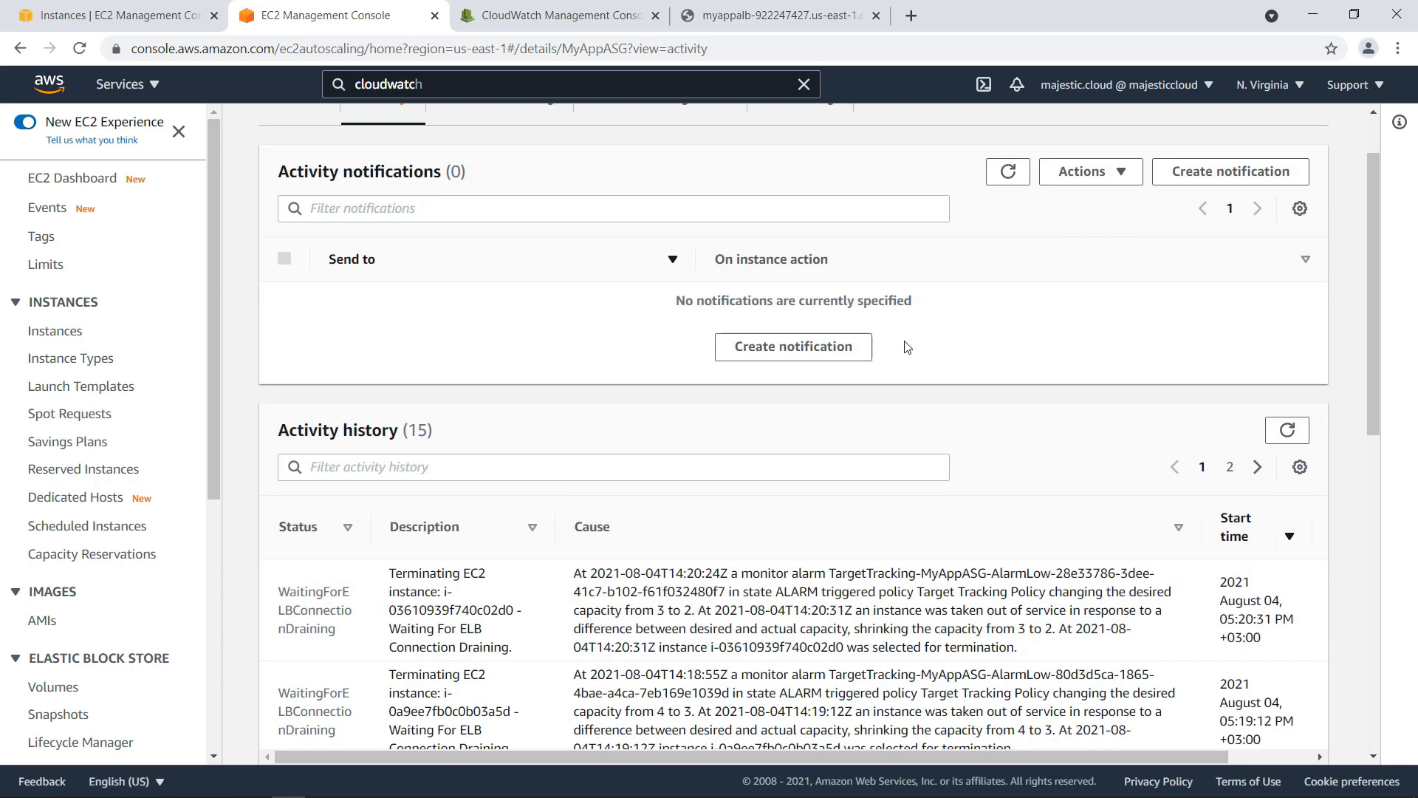
{"action": "left_click_drag", "start_coordinate": [1227, 426], "coordinate": [1255, 423]}
{"action": "left_click", "coordinate": [295, 392]}
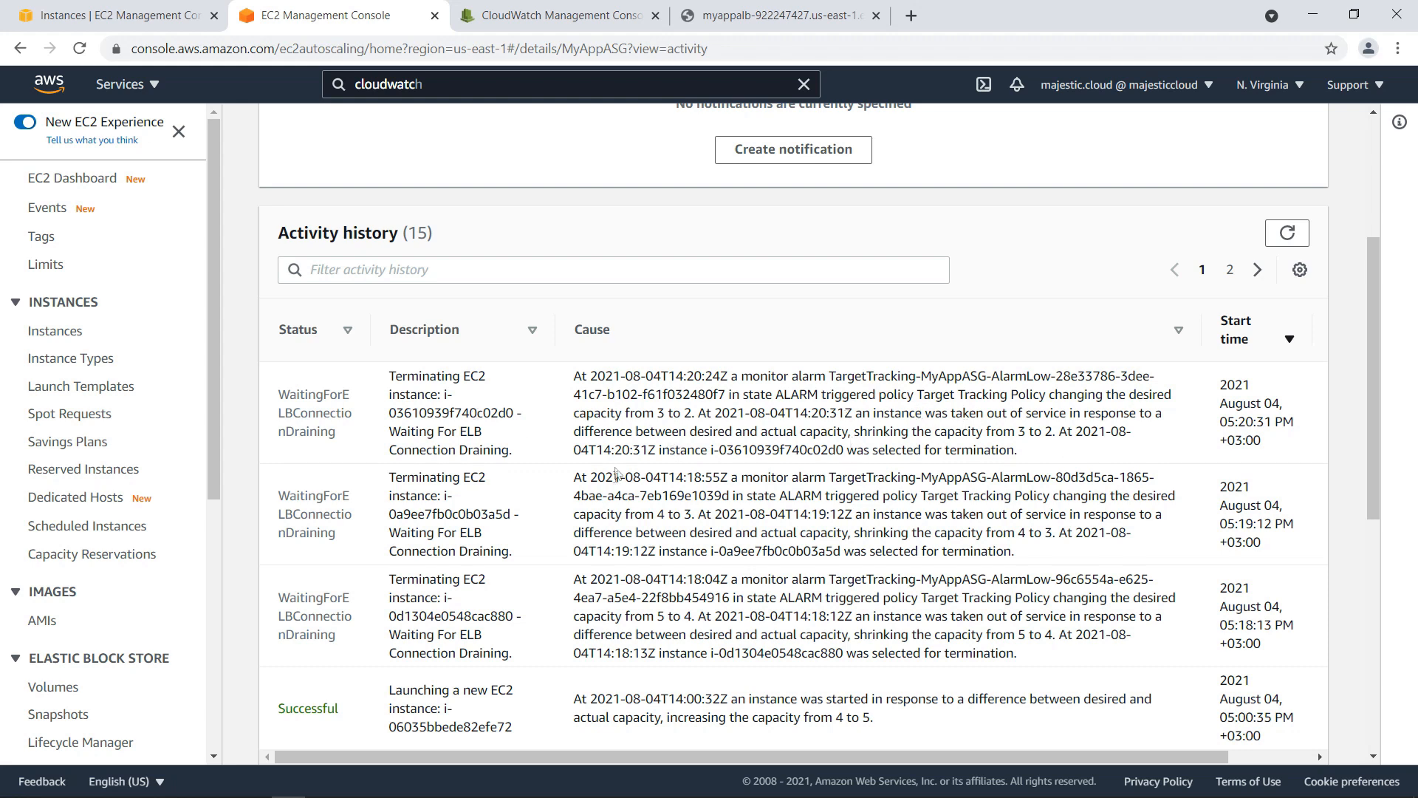
Examine the instance IDs, start times, causes, and capacity changes of the three newest termination entries in the activity history.
{"action": "scroll", "coordinate": [692, 669], "scroll_direction": "down", "scroll_amount": 1}
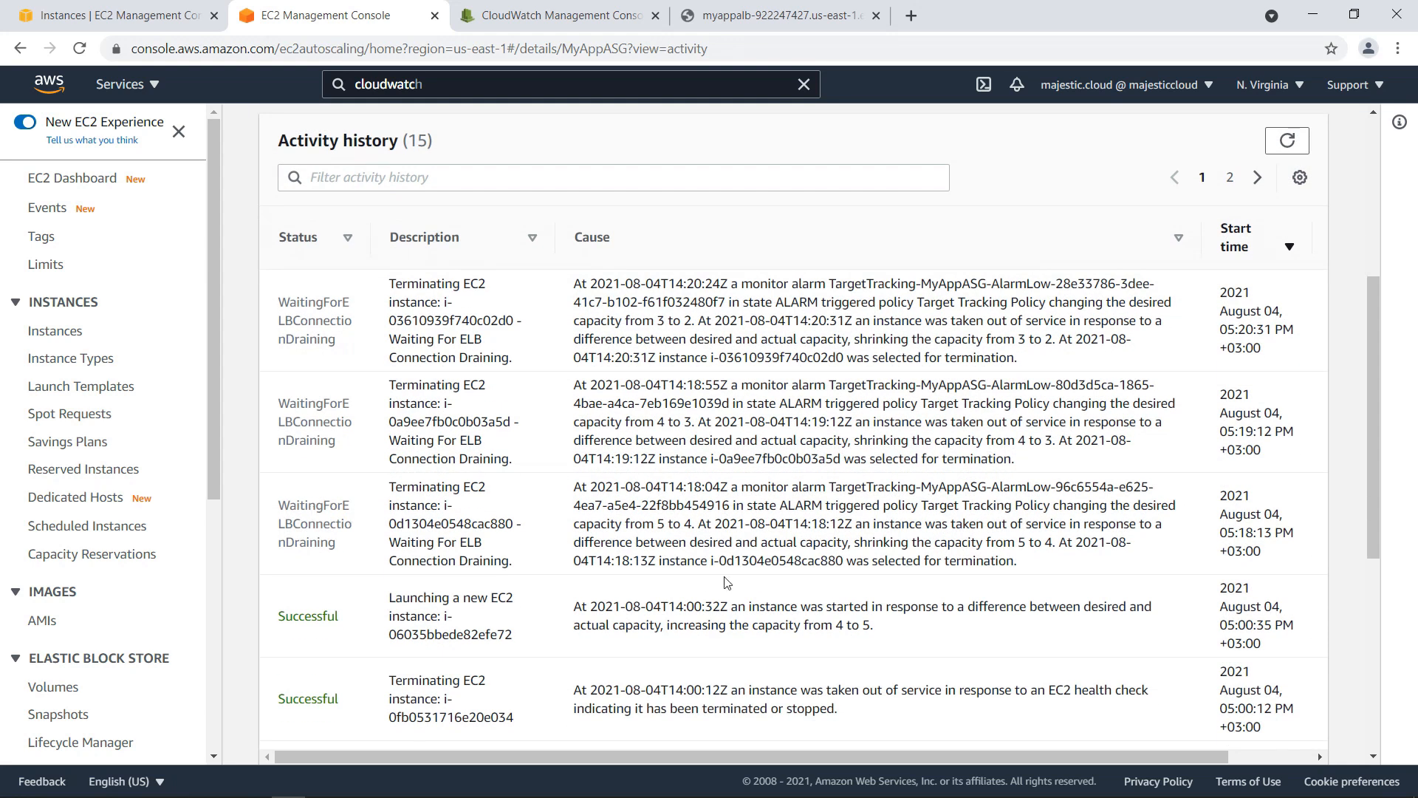
{"action": "left_click_drag", "start_coordinate": [389, 484], "coordinate": [481, 508]}
{"action": "left_click_drag", "start_coordinate": [1228, 530], "coordinate": [1257, 536]}
{"action": "left_click", "coordinate": [1233, 532]}
{"action": "left_click_drag", "start_coordinate": [1222, 533], "coordinate": [1266, 536]}
{"action": "left_click", "coordinate": [1269, 538]}
{"action": "left_click_drag", "start_coordinate": [622, 523], "coordinate": [800, 523]}
{"action": "left_click_drag", "start_coordinate": [1246, 532], "coordinate": [1268, 533]}
{"action": "left_click_drag", "start_coordinate": [1019, 544], "coordinate": [1056, 545]}
{"action": "left_click_drag", "start_coordinate": [1017, 441], "coordinate": [1056, 441]}
{"action": "left_click_drag", "start_coordinate": [1019, 339], "coordinate": [1073, 340]}
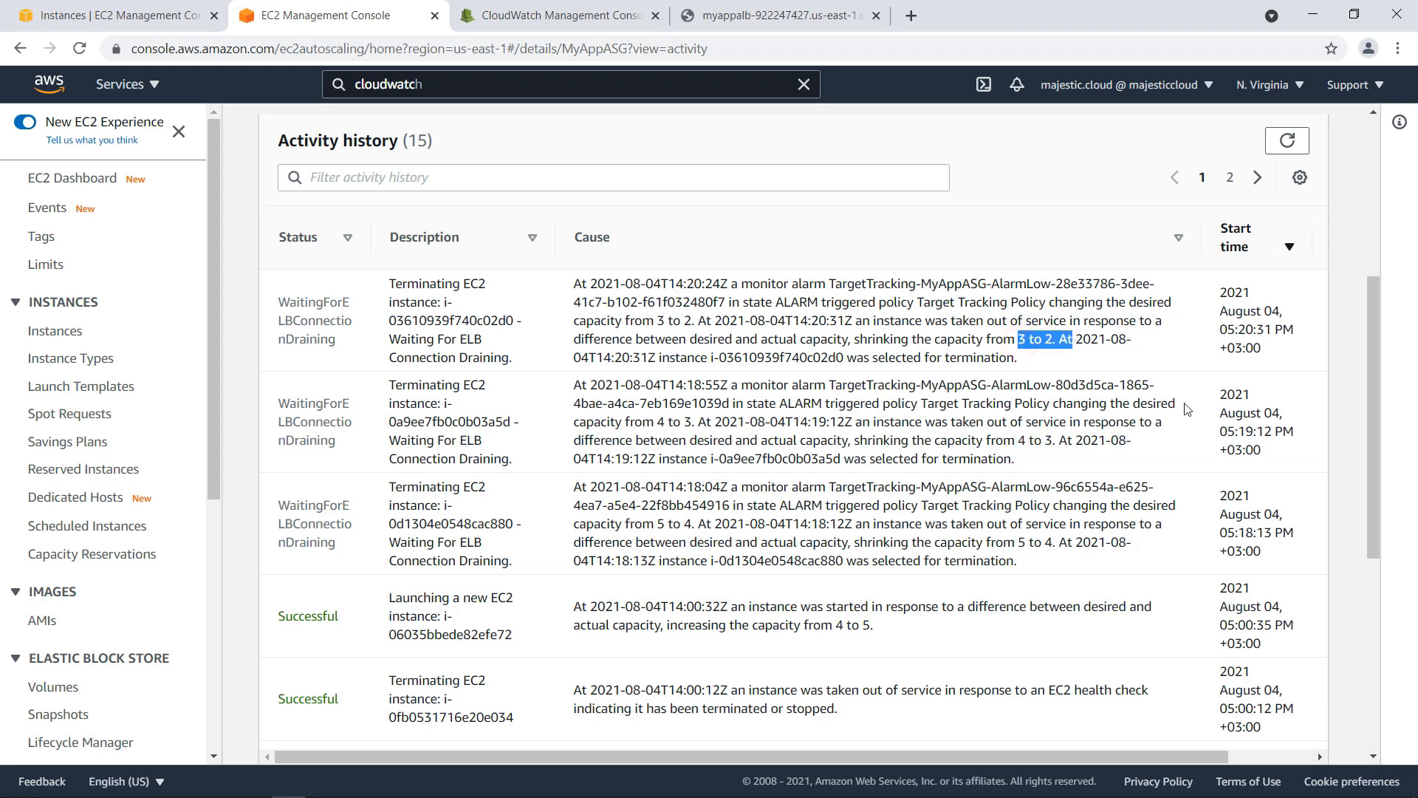
Switch to the EC2 Instances list and refresh it to check the states of the instances selected for termination.
{"action": "scroll", "coordinate": [1084, 362], "scroll_direction": "up", "scroll_amount": 5}
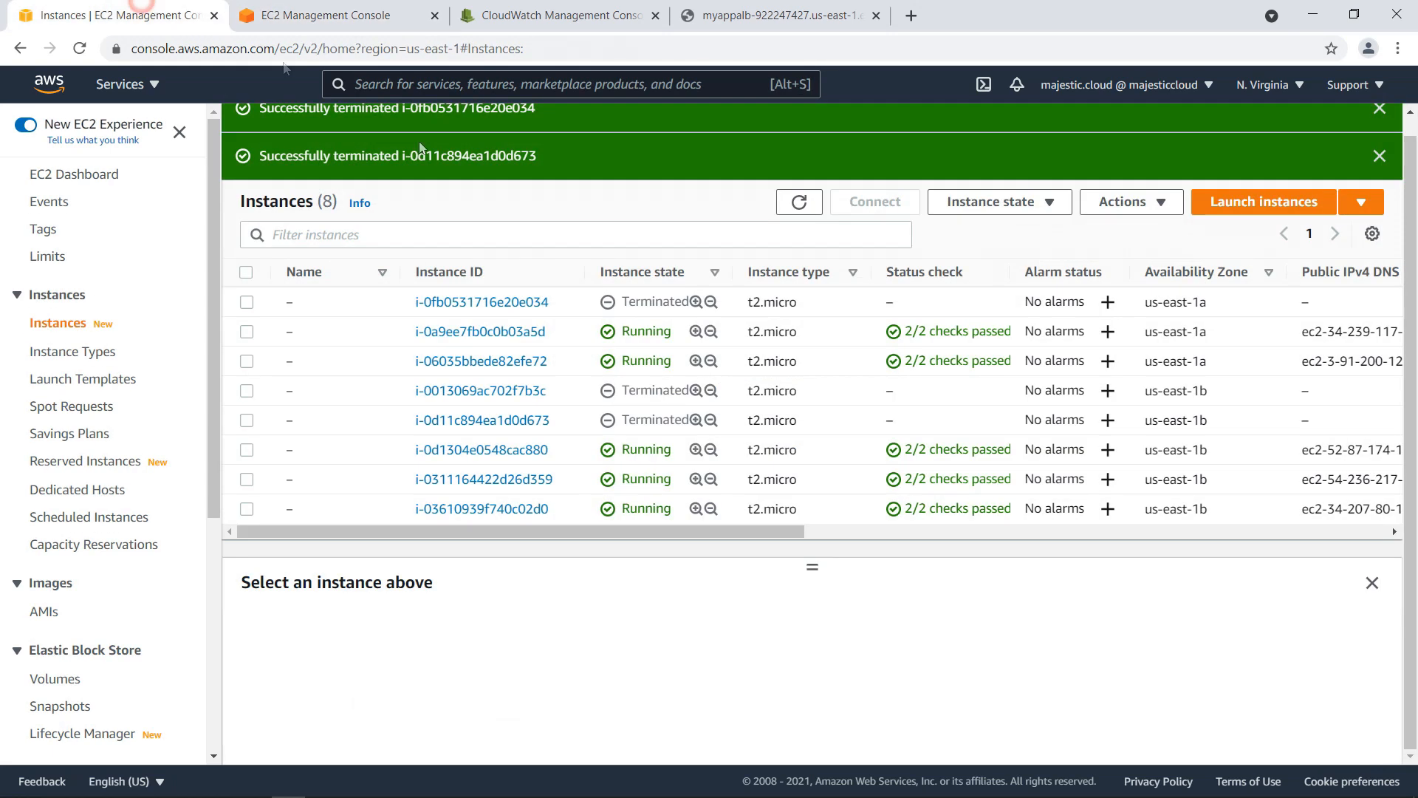
{"action": "left_click", "coordinate": [140, 14]}
{"action": "left_click", "coordinate": [785, 207]}
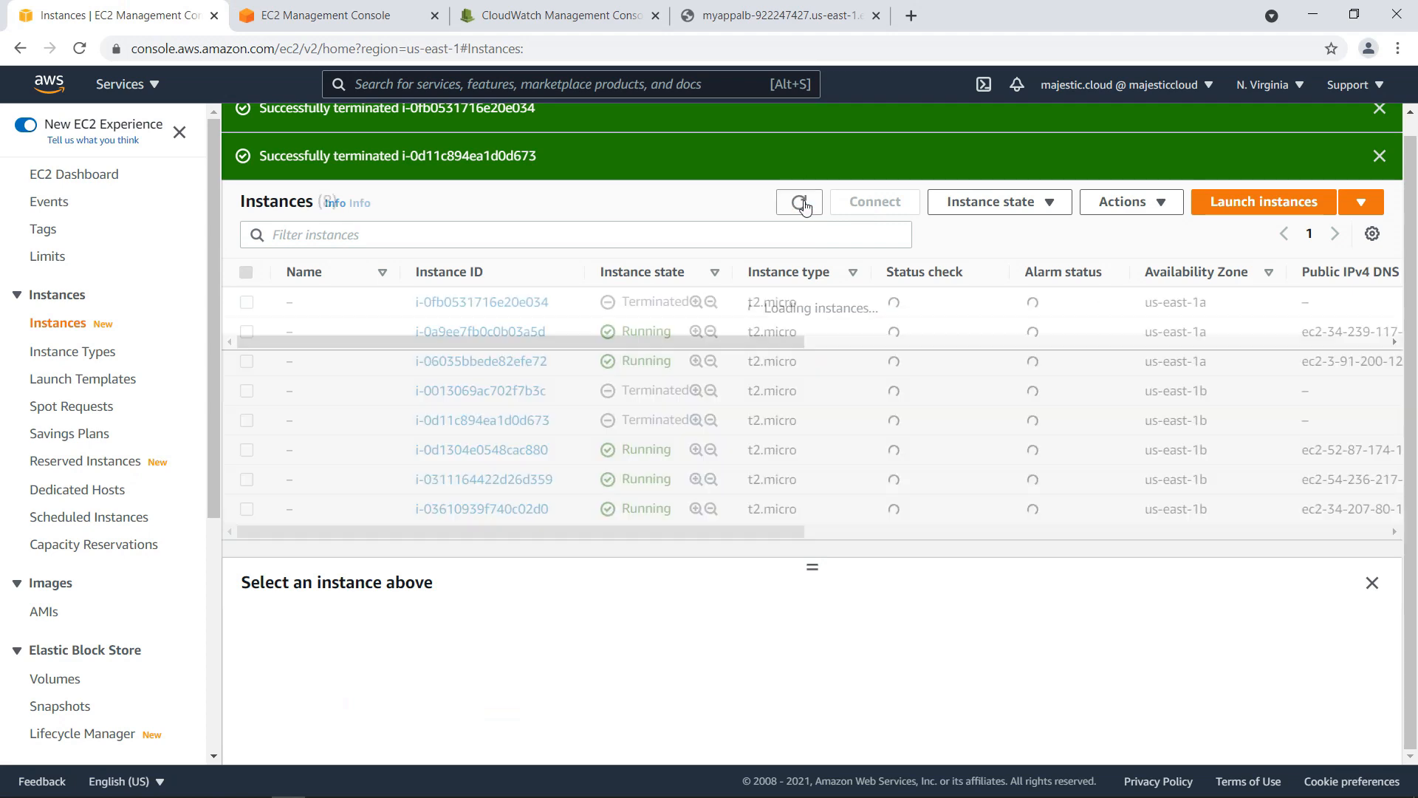
{"action": "left_click", "coordinate": [805, 206]}
Go back to the MyAppASG activity history and examine the connection draining description of the newest termination entry.
{"action": "left_click", "coordinate": [325, 16]}
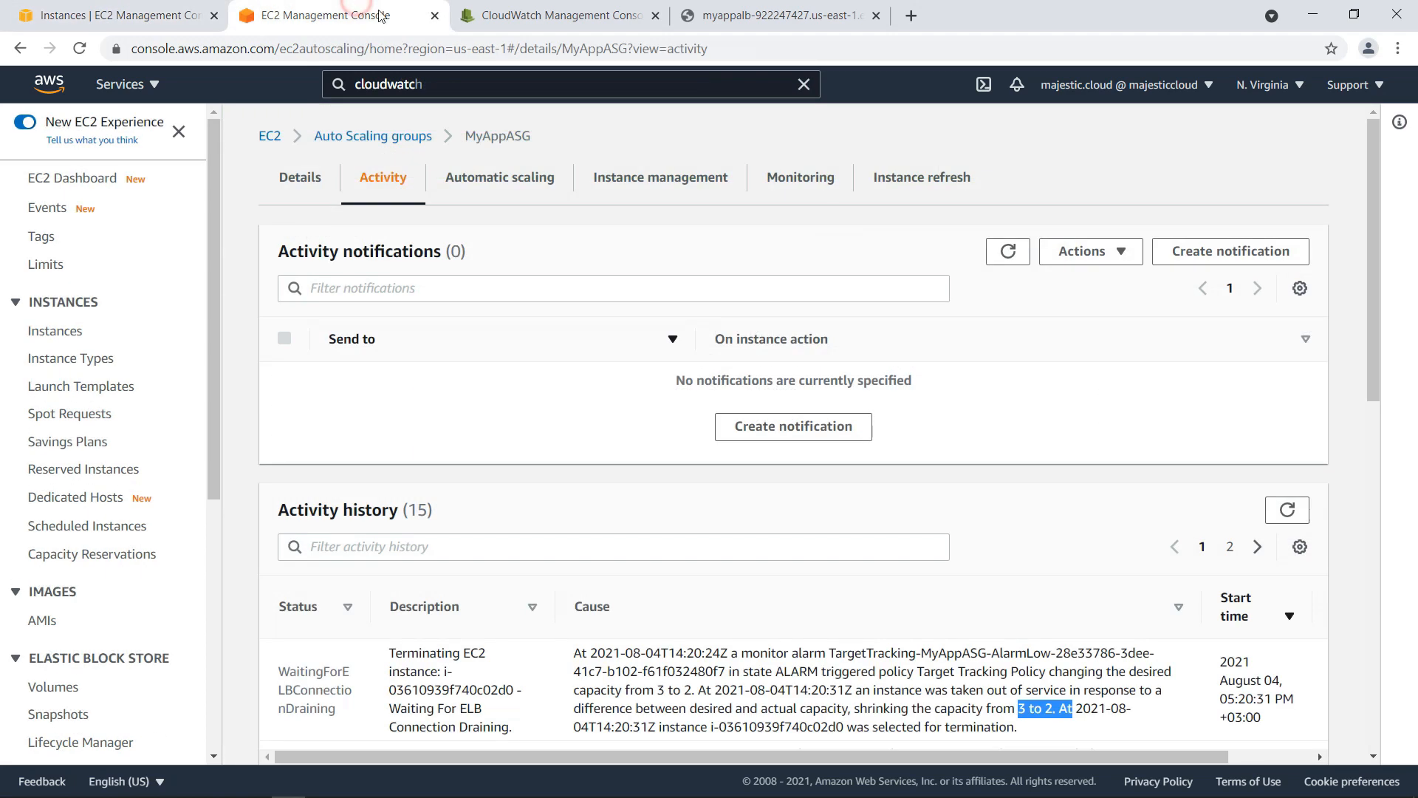
{"action": "scroll", "coordinate": [485, 525], "scroll_direction": "down", "scroll_amount": 3}
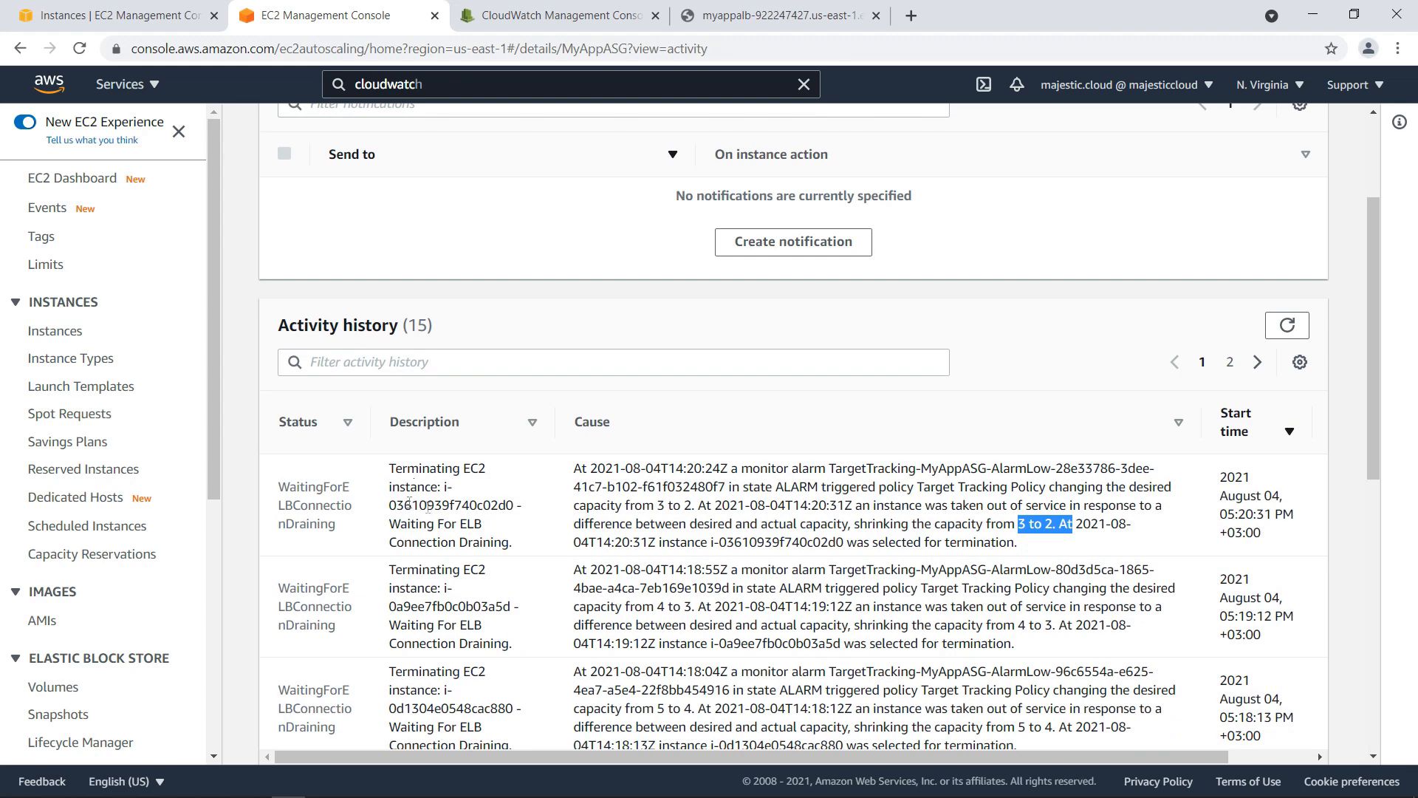
{"action": "left_click_drag", "start_coordinate": [391, 541], "coordinate": [527, 552]}
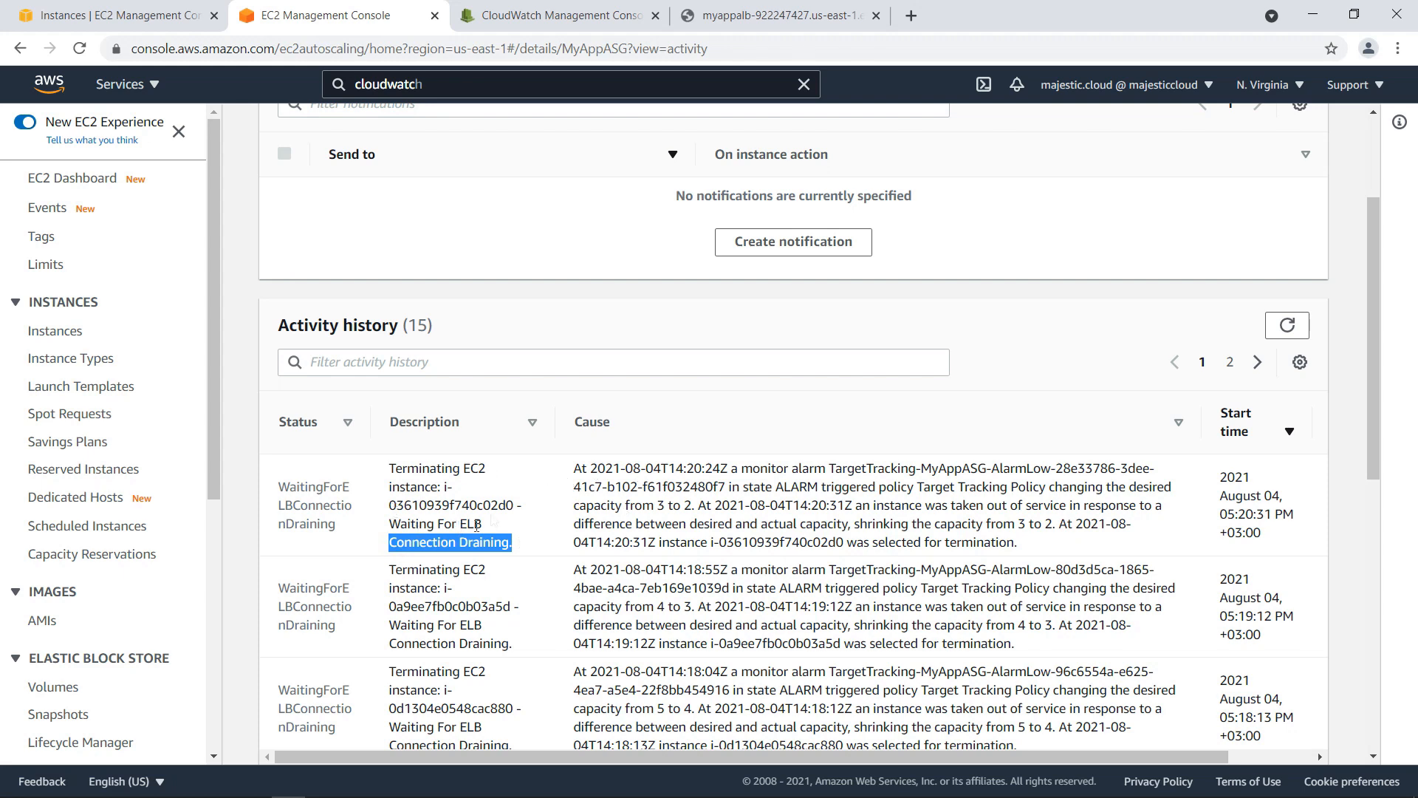
{"action": "left_click", "coordinate": [499, 495]}
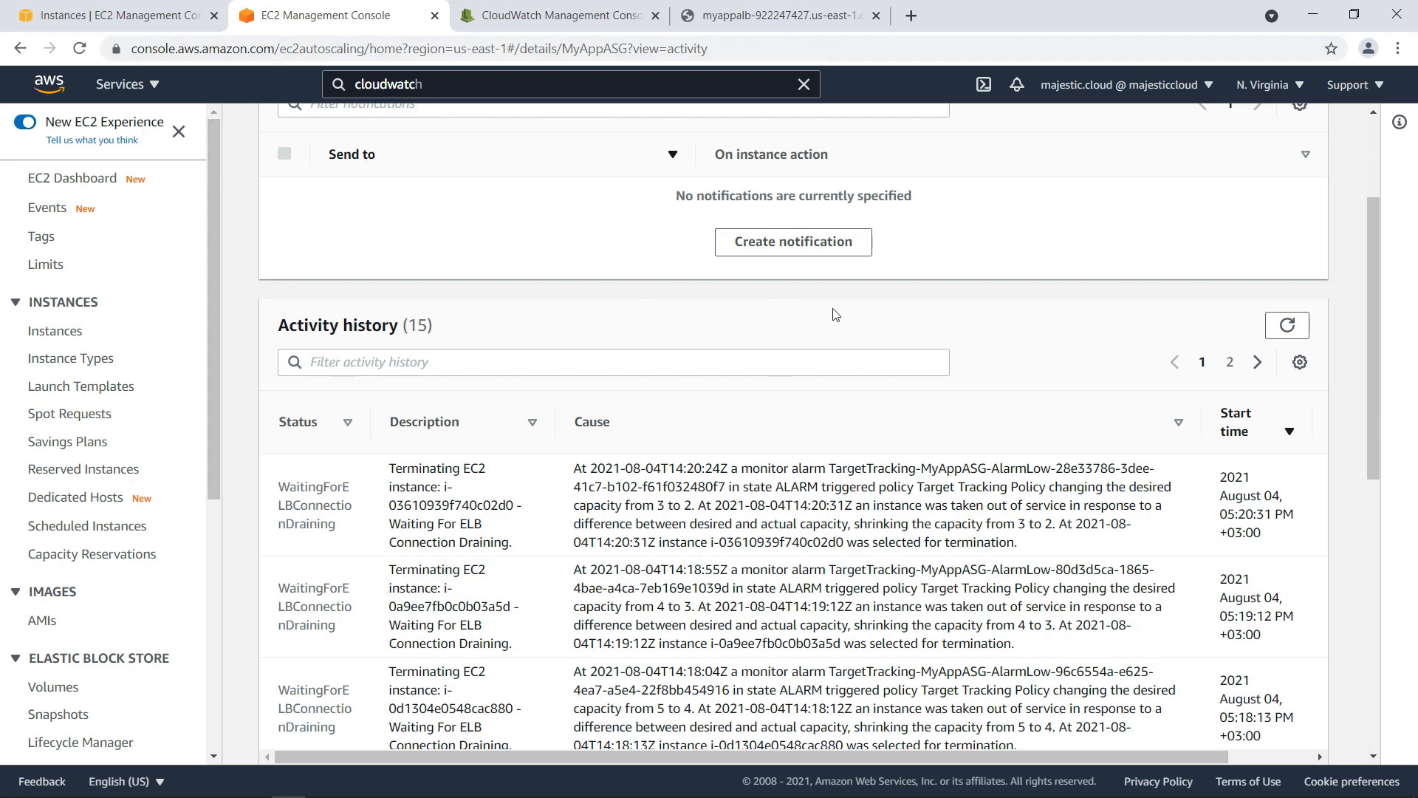
Reopen the EC2 Instances list and refresh it until the updated instance states load.
{"action": "left_click", "coordinate": [136, 9]}
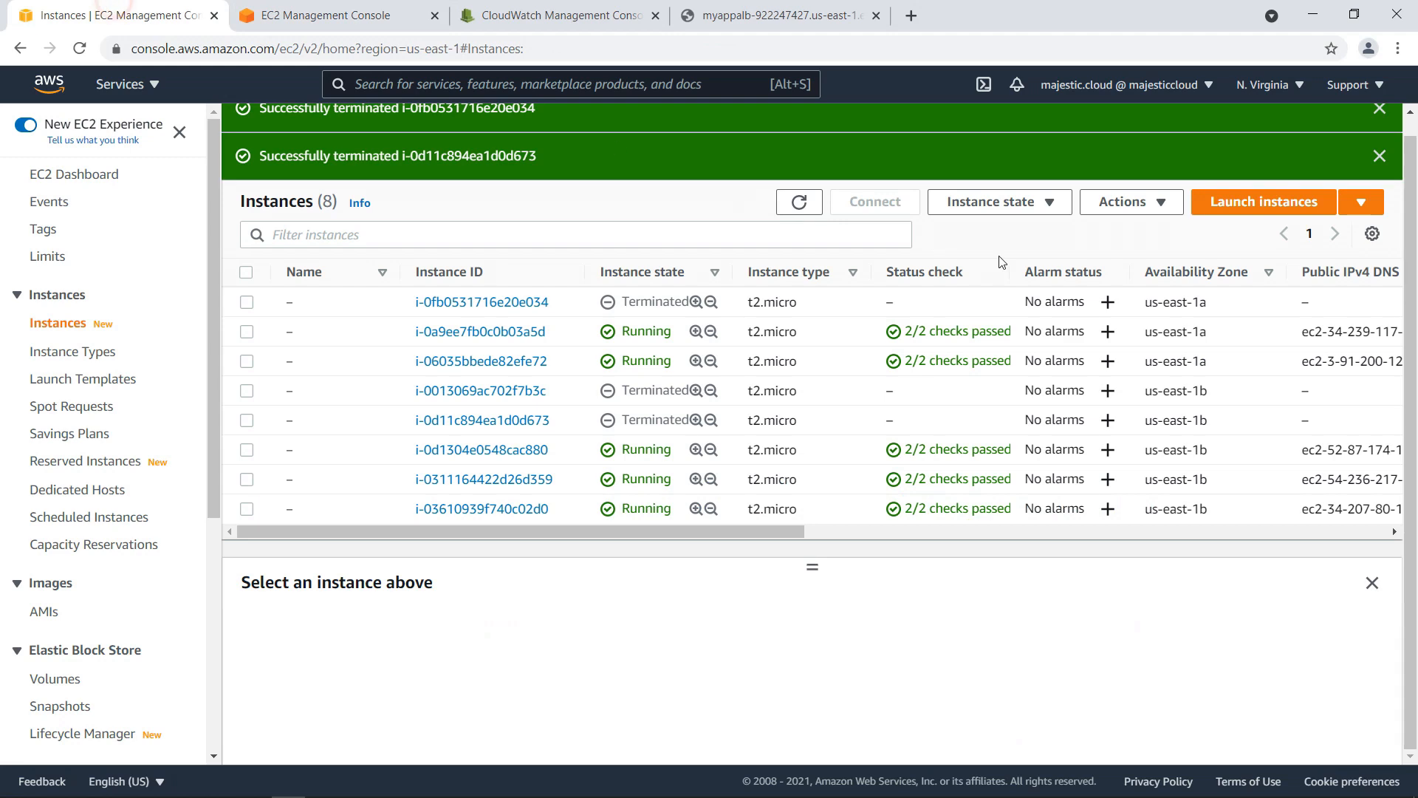
{"action": "left_click", "coordinate": [804, 195]}
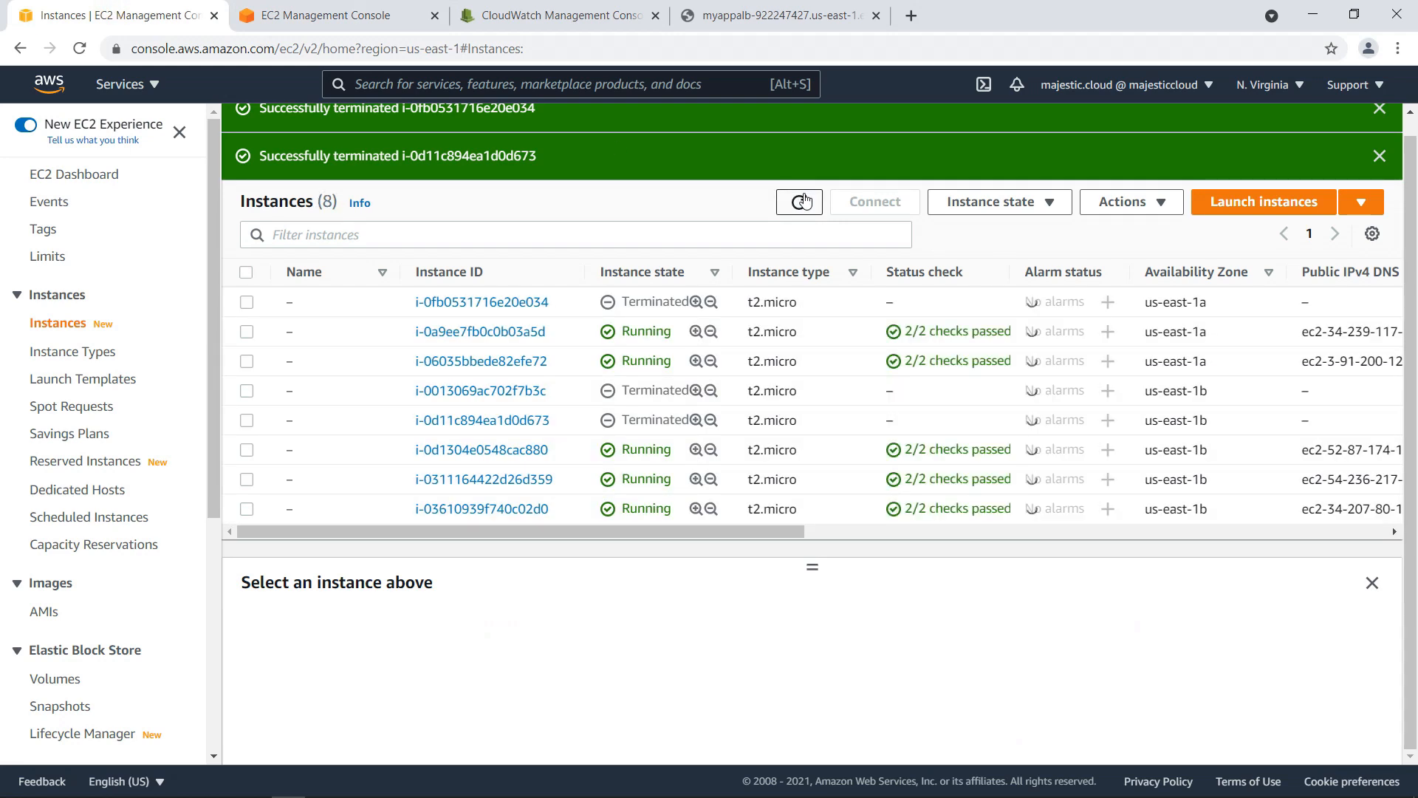
{"action": "left_click", "coordinate": [803, 201]}
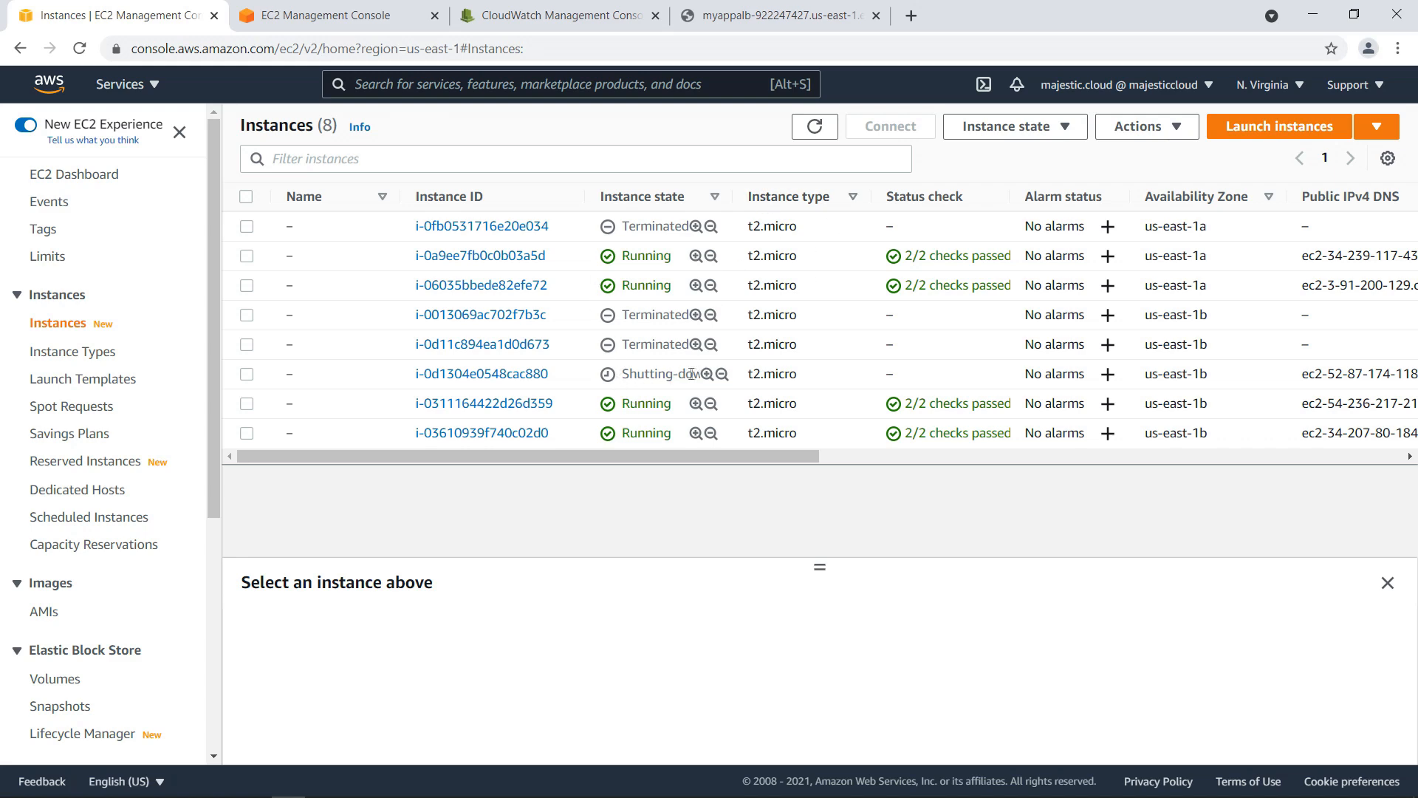
Refresh the instance list, then open the MyAppTG target group and refresh its registered targets to check their health status.
{"action": "left_click", "coordinate": [813, 129]}
{"action": "scroll", "coordinate": [73, 554], "scroll_direction": "down", "scroll_amount": 5}
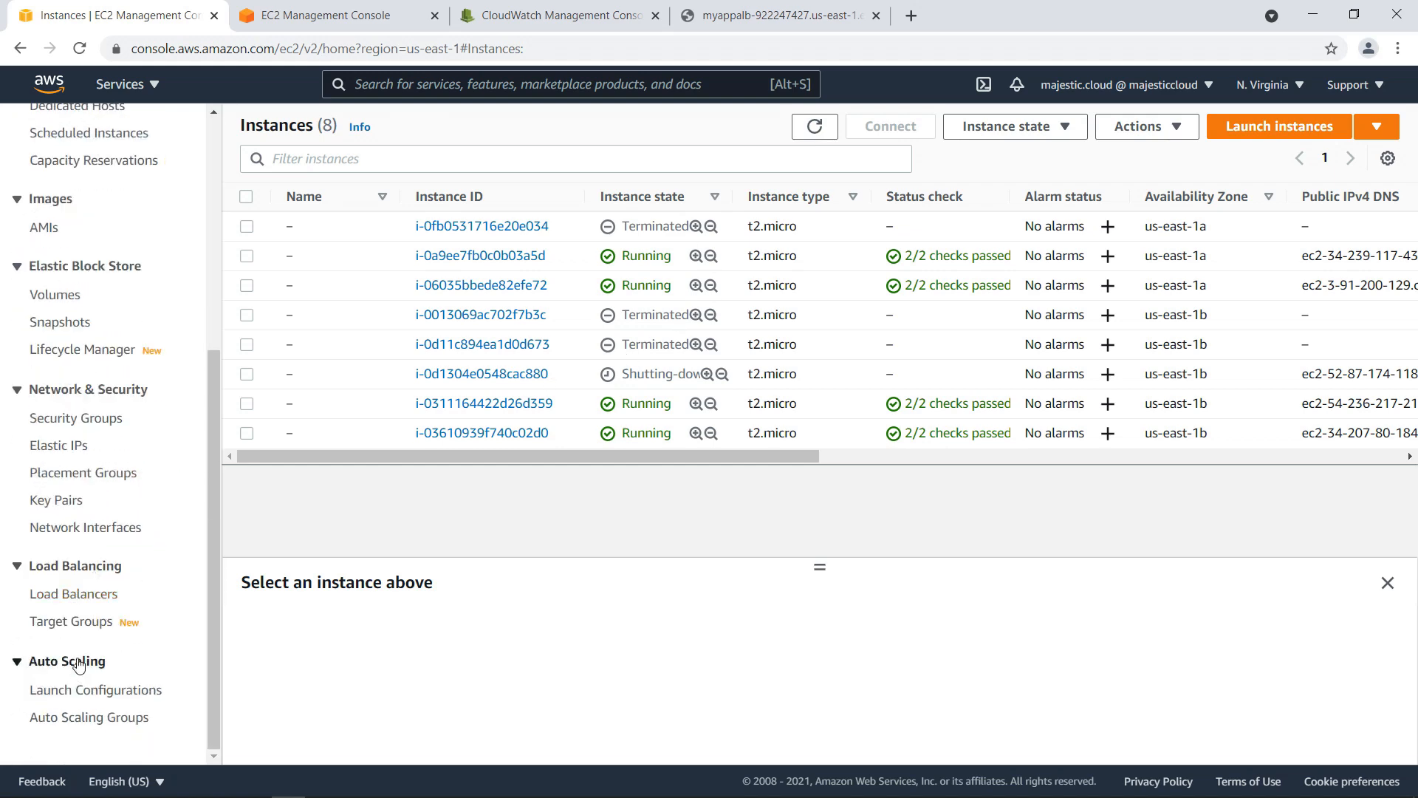
{"action": "left_click", "coordinate": [77, 620]}
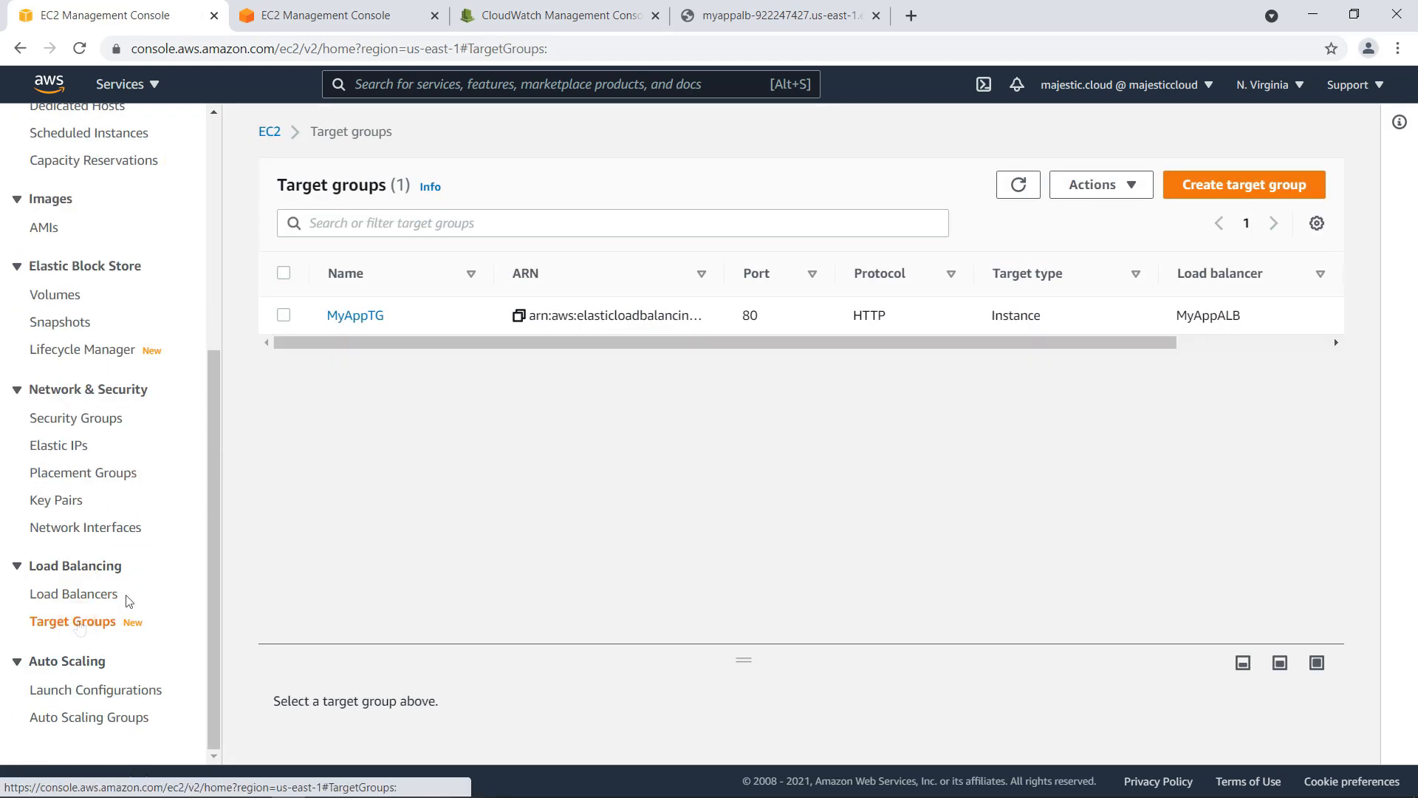
{"action": "left_click", "coordinate": [355, 322]}
{"action": "scroll", "coordinate": [540, 456], "scroll_direction": "down", "scroll_amount": 5}
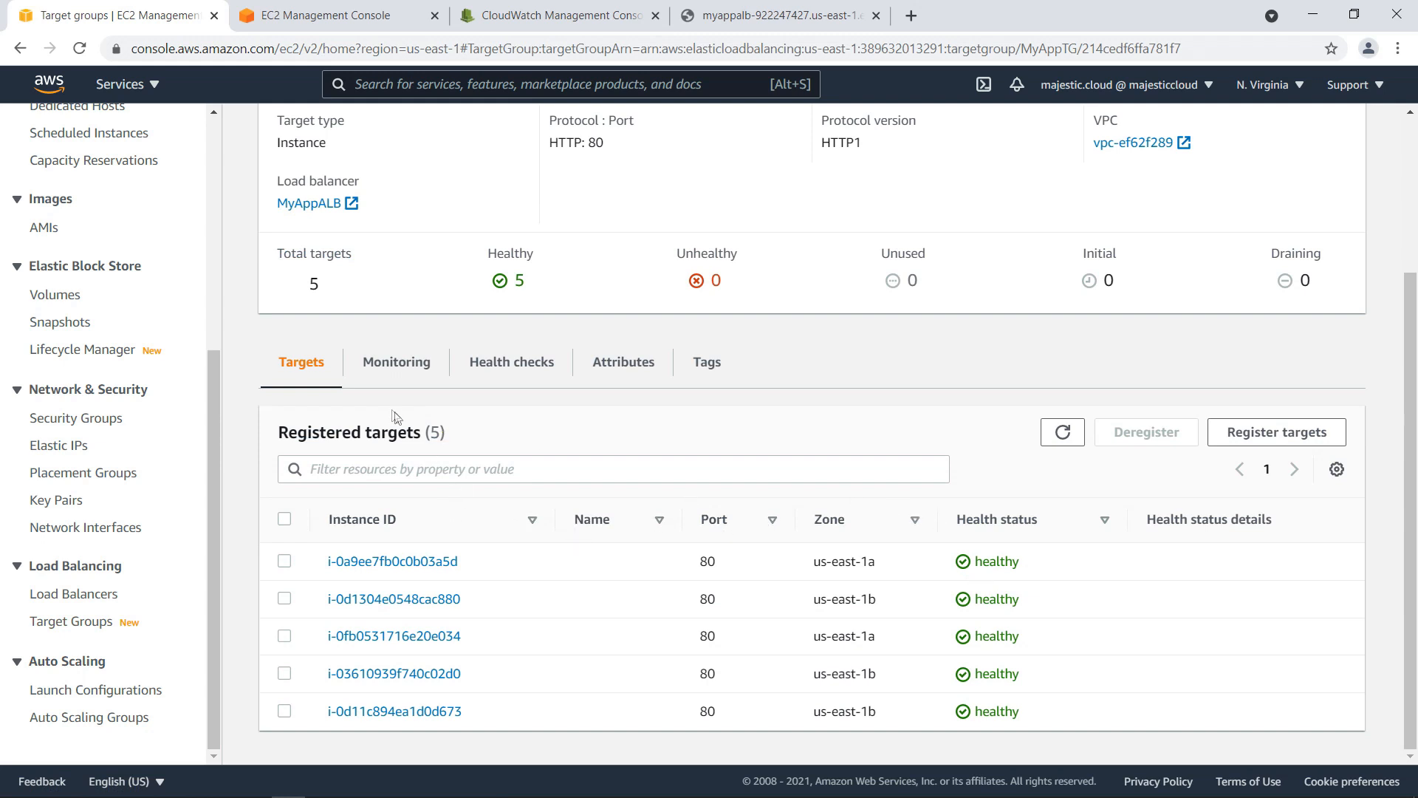
{"action": "left_click", "coordinate": [1063, 432]}
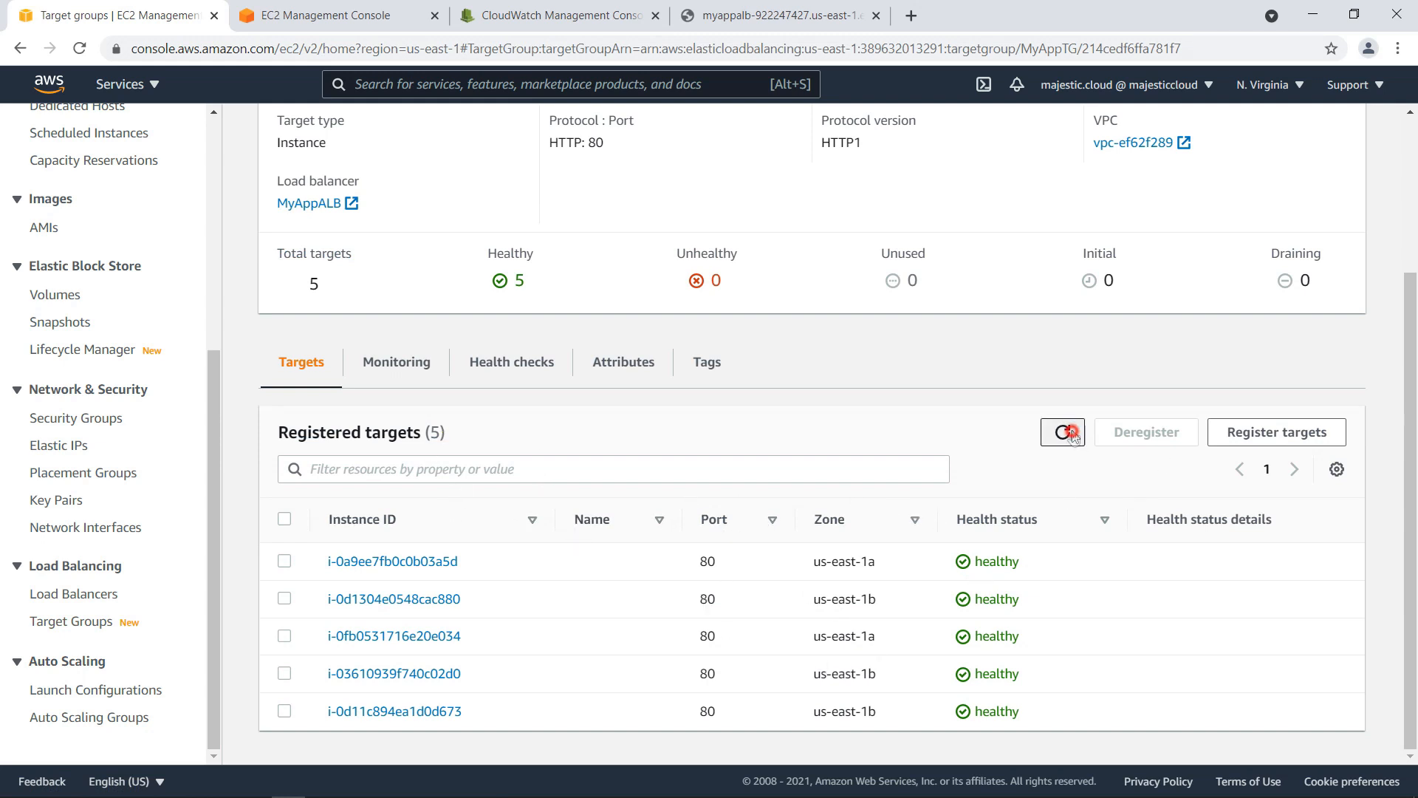
{"action": "scroll", "coordinate": [1038, 521], "scroll_direction": "down", "scroll_amount": 2}
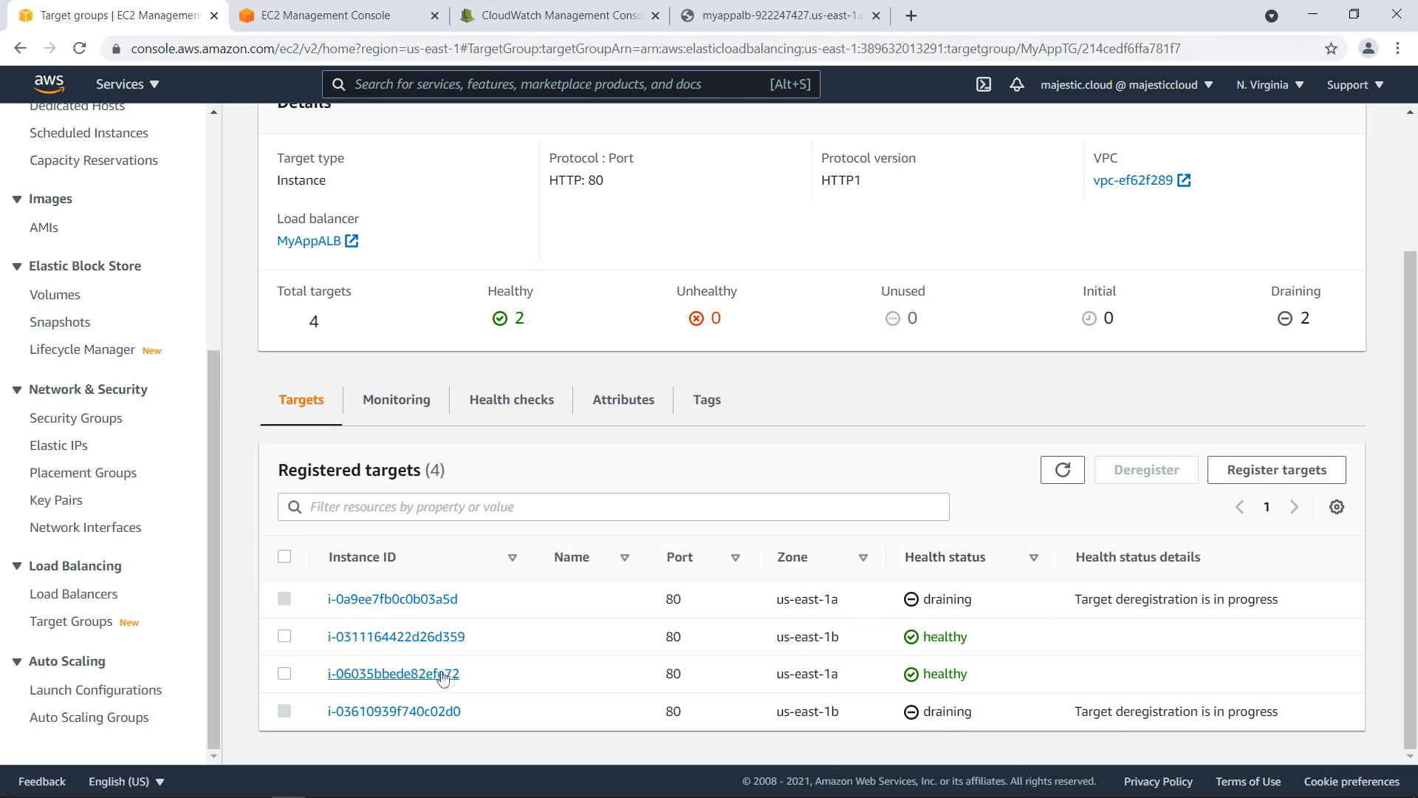
{"action": "left_click", "coordinate": [1062, 469]}
{"action": "scroll", "coordinate": [986, 532], "scroll_direction": "down", "scroll_amount": 2}
Return to the EC2 Instances list and refresh it repeatedly to follow the states of the instances deregistering from MyAppTG.
{"action": "scroll", "coordinate": [94, 412], "scroll_direction": "up", "scroll_amount": 5}
{"action": "left_click", "coordinate": [70, 325]}
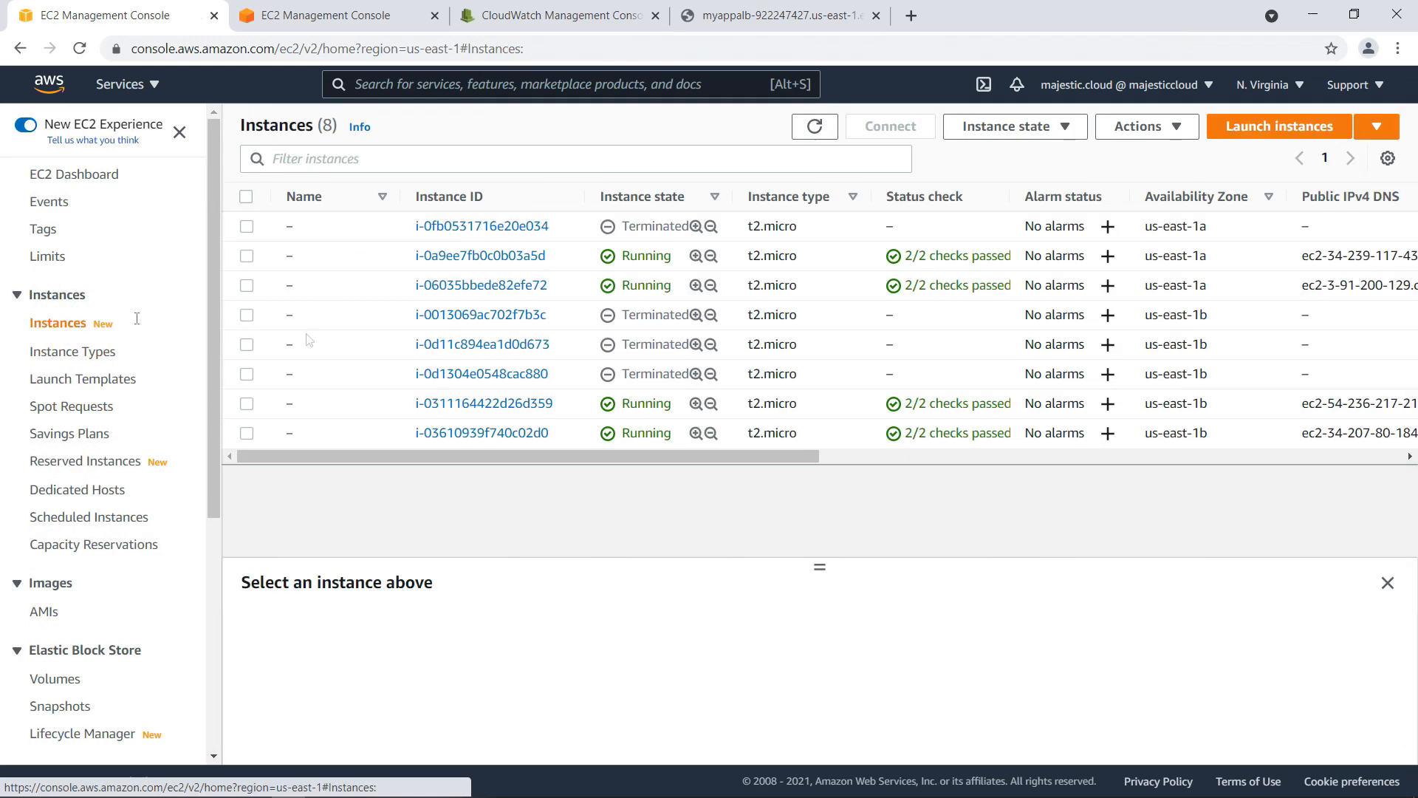
{"action": "left_click", "coordinate": [815, 127]}
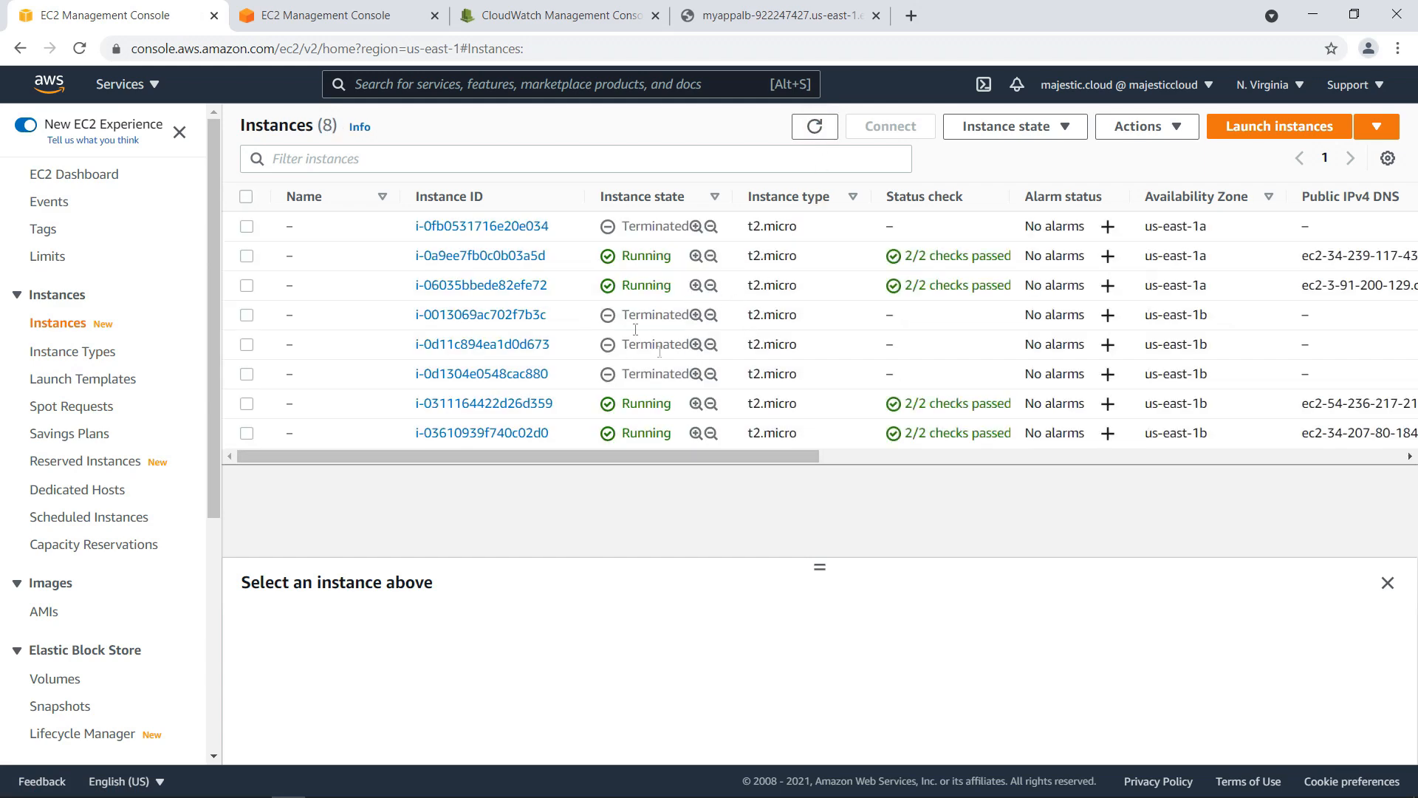
{"action": "left_click", "coordinate": [816, 128]}
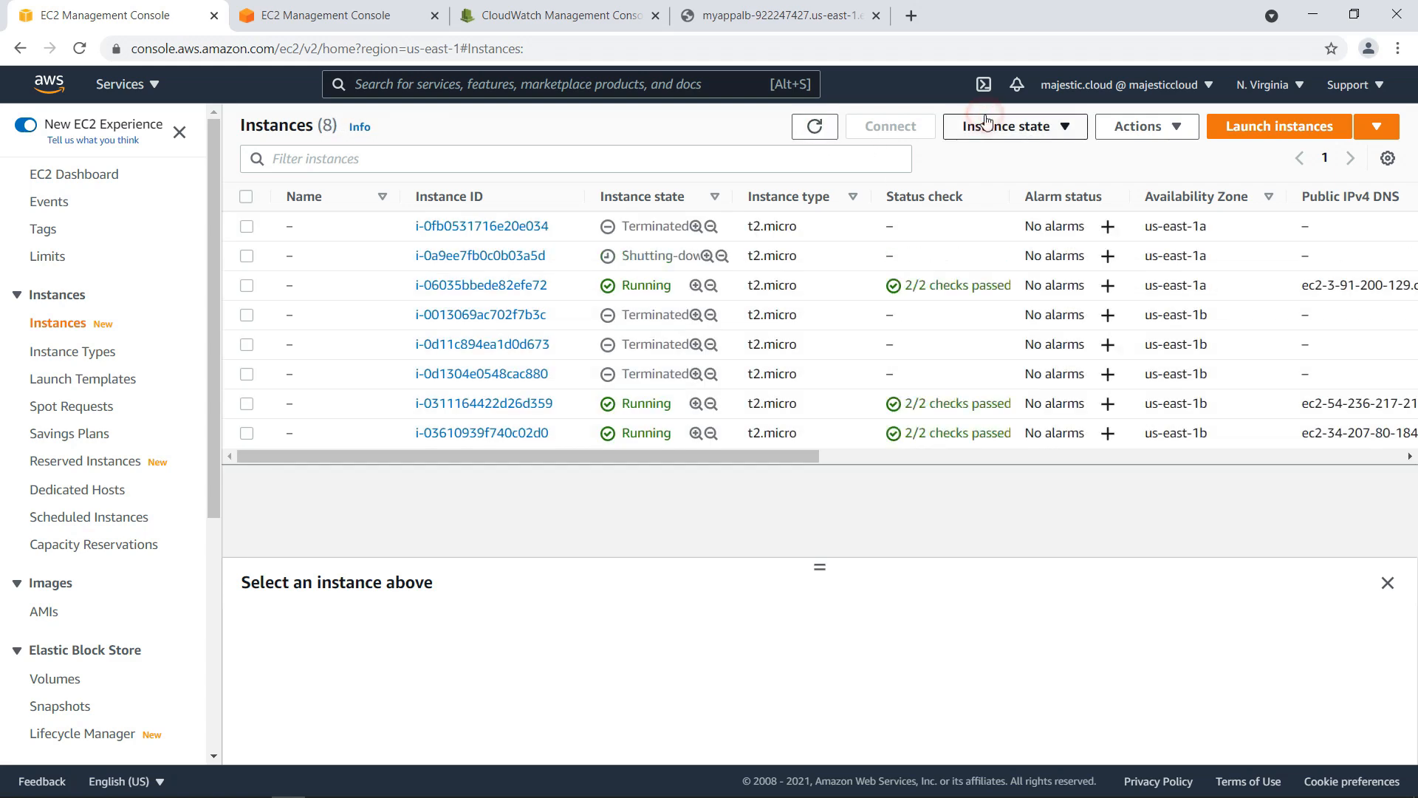
{"action": "left_click_drag", "start_coordinate": [700, 260], "coordinate": [692, 257]}
{"action": "left_click", "coordinate": [814, 127]}
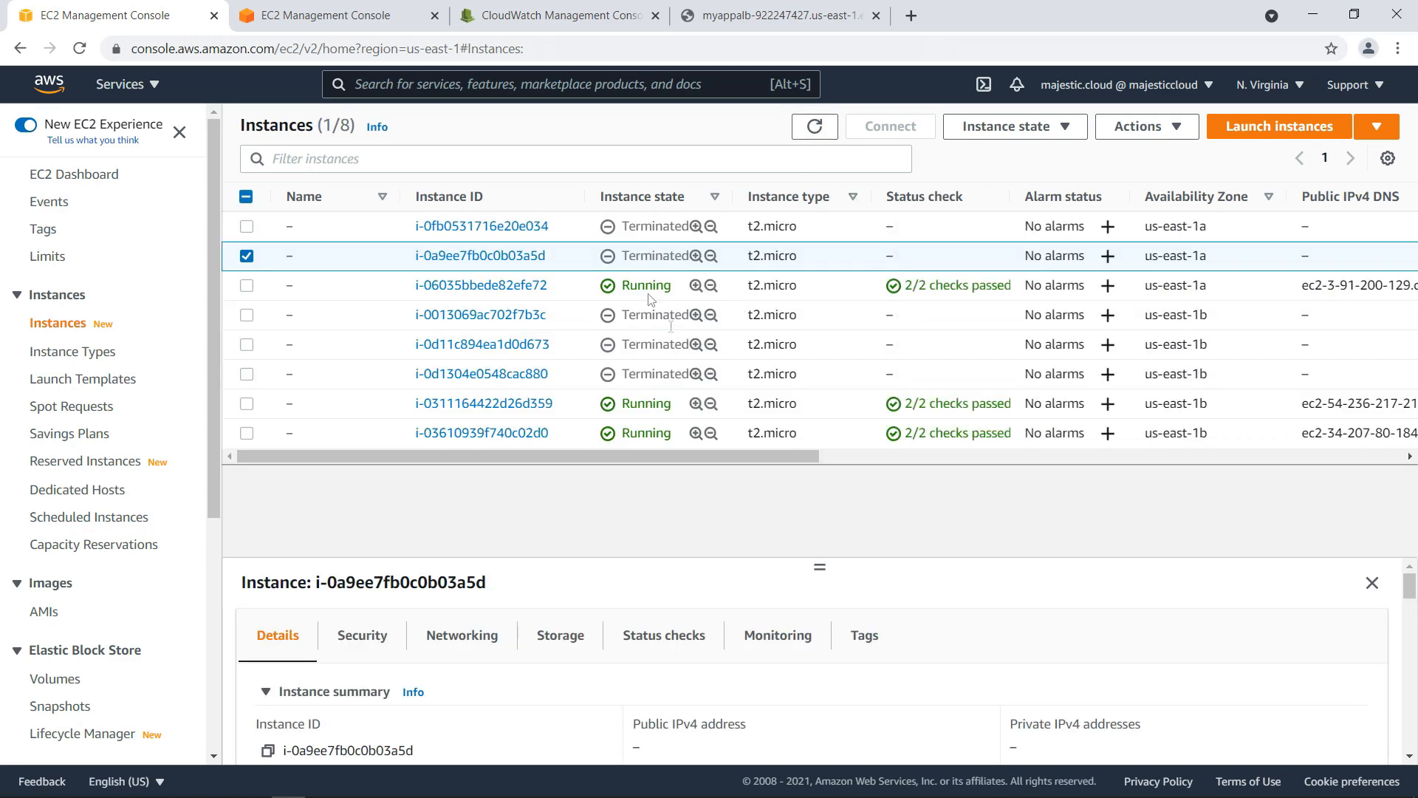
{"action": "left_click", "coordinate": [826, 132]}
{"action": "scroll", "coordinate": [81, 583], "scroll_direction": "down", "scroll_amount": 5}
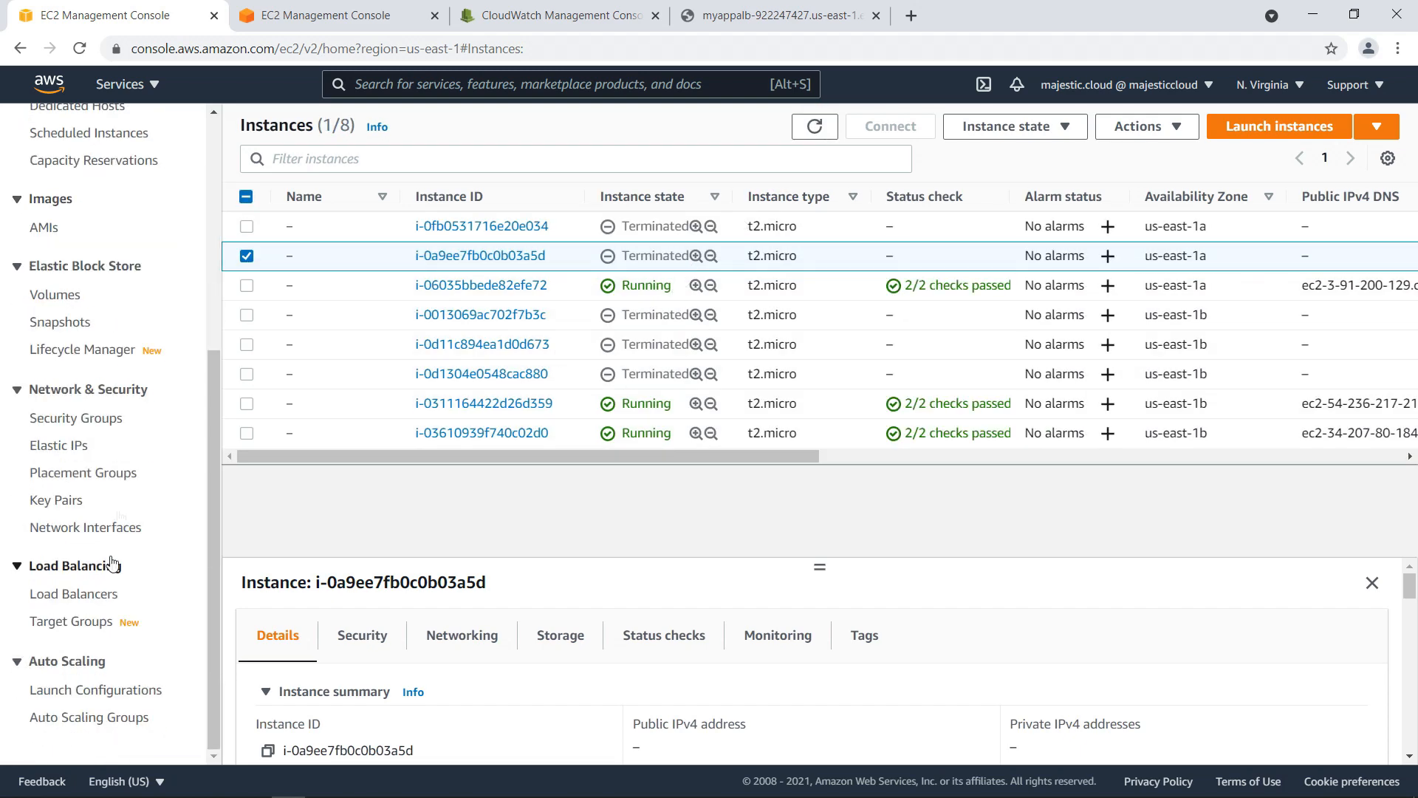
{"action": "scroll", "coordinate": [158, 440], "scroll_direction": "up", "scroll_amount": 5}
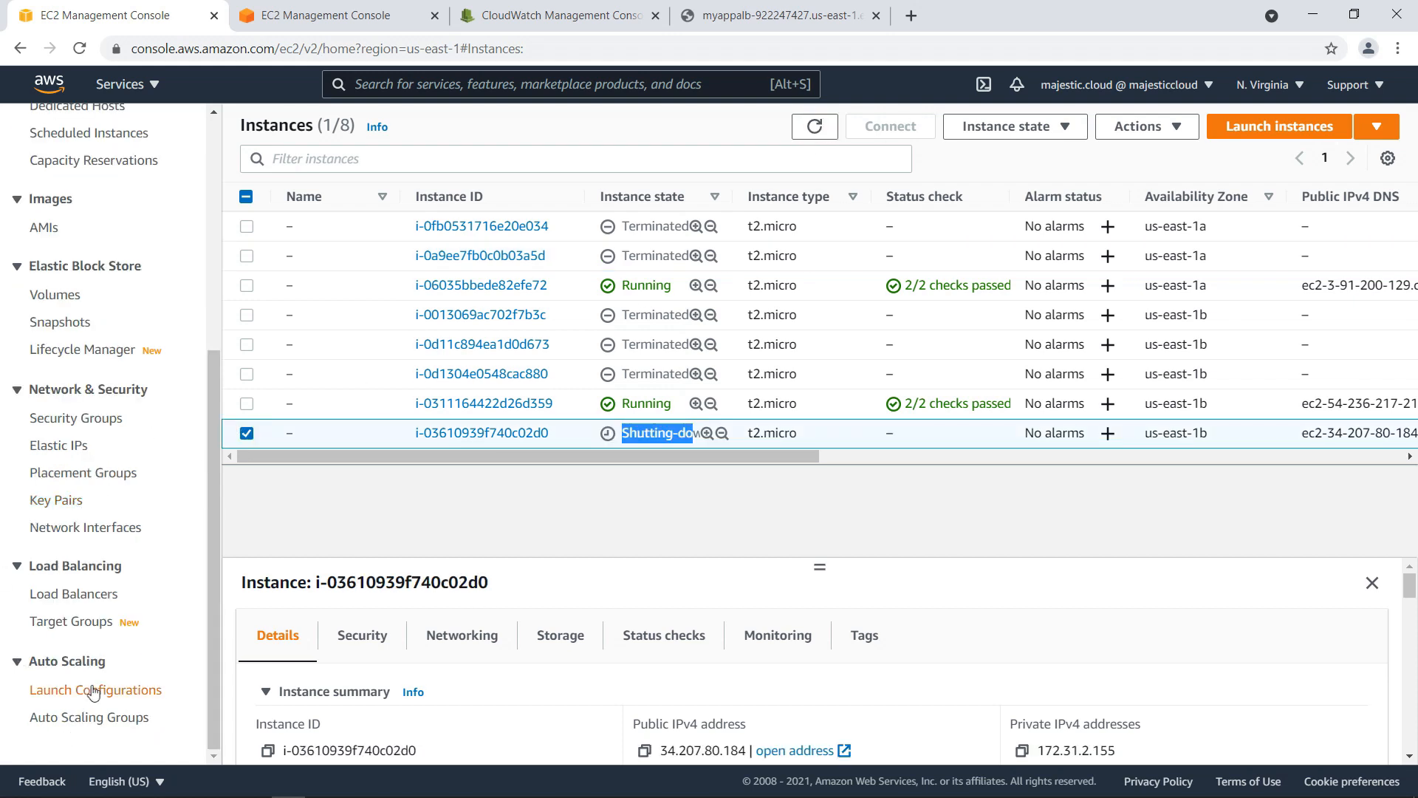
Delete the MyAppASG Auto Scaling group, confirming with the text "delete".
{"action": "left_click", "coordinate": [82, 717]}
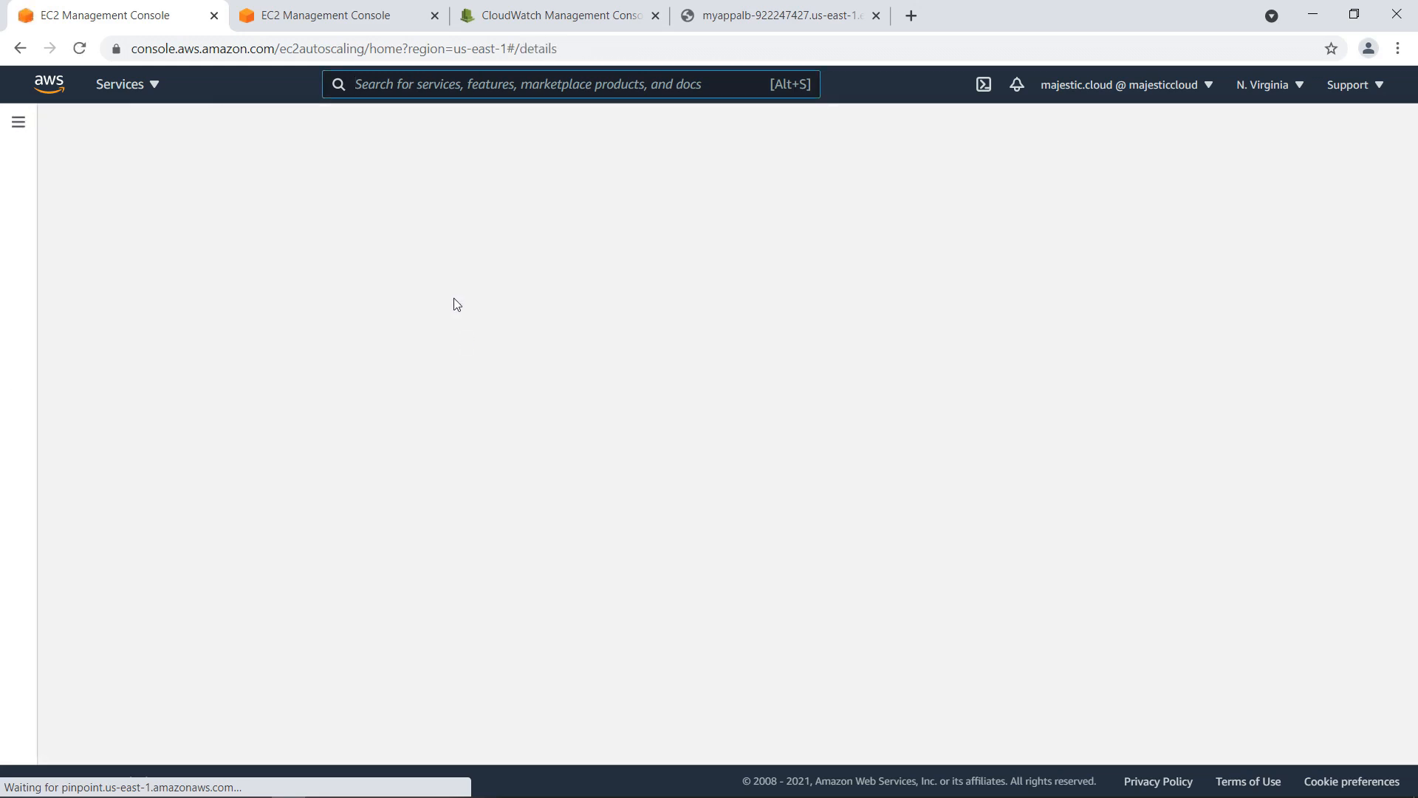
{"action": "left_click", "coordinate": [274, 325]}
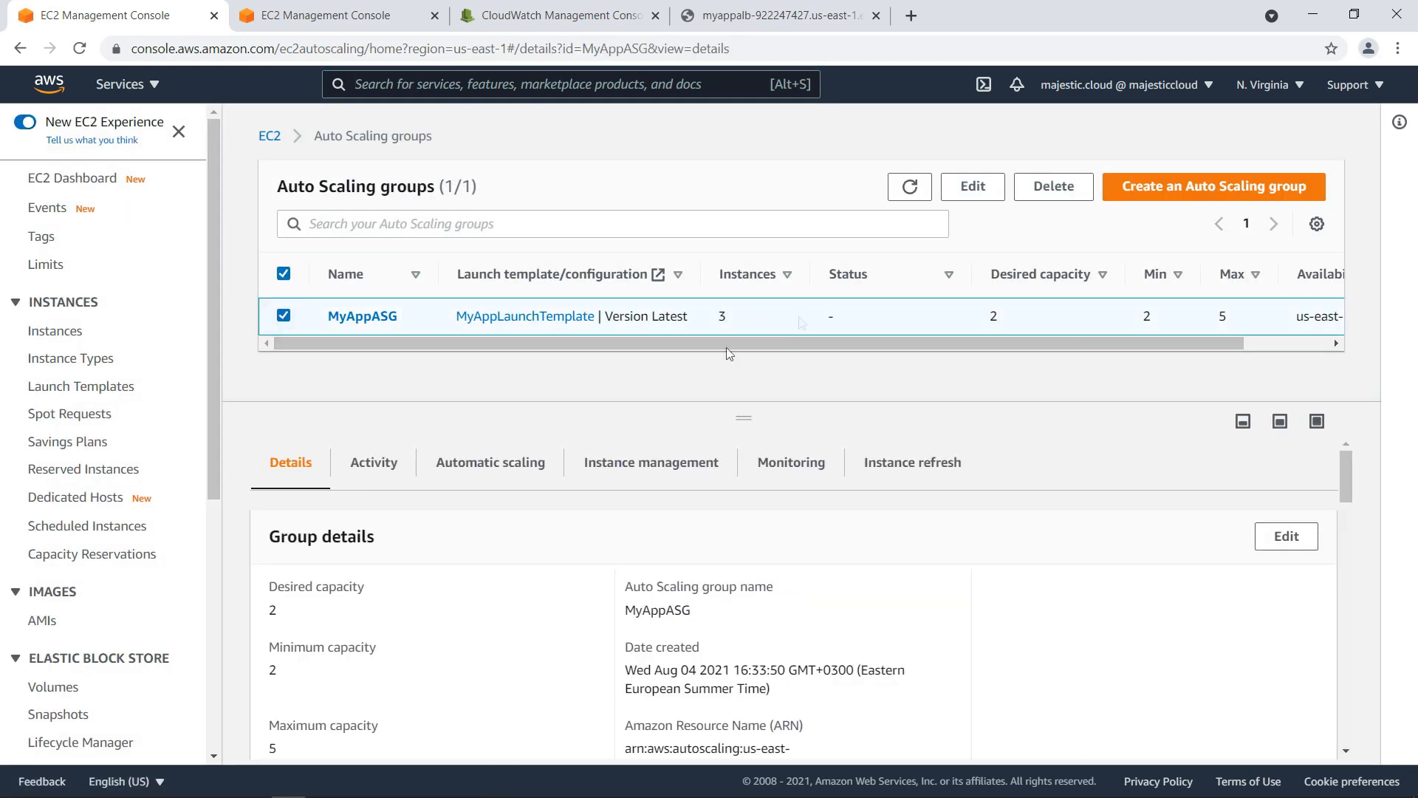
{"action": "left_click", "coordinate": [1053, 187]}
{"action": "left_click", "coordinate": [602, 498]}
{"action": "type", "text": "delete"}
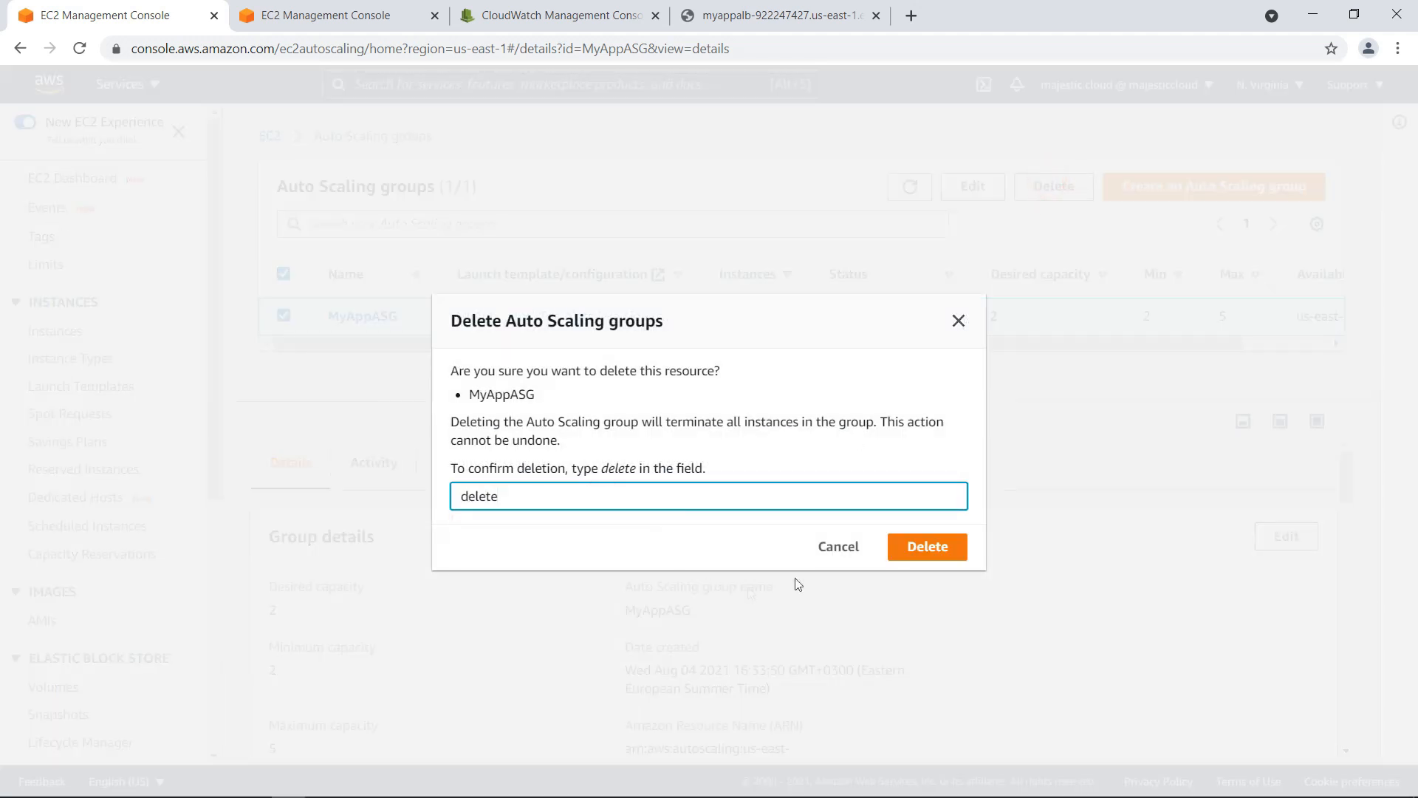
{"action": "left_click", "coordinate": [912, 547]}
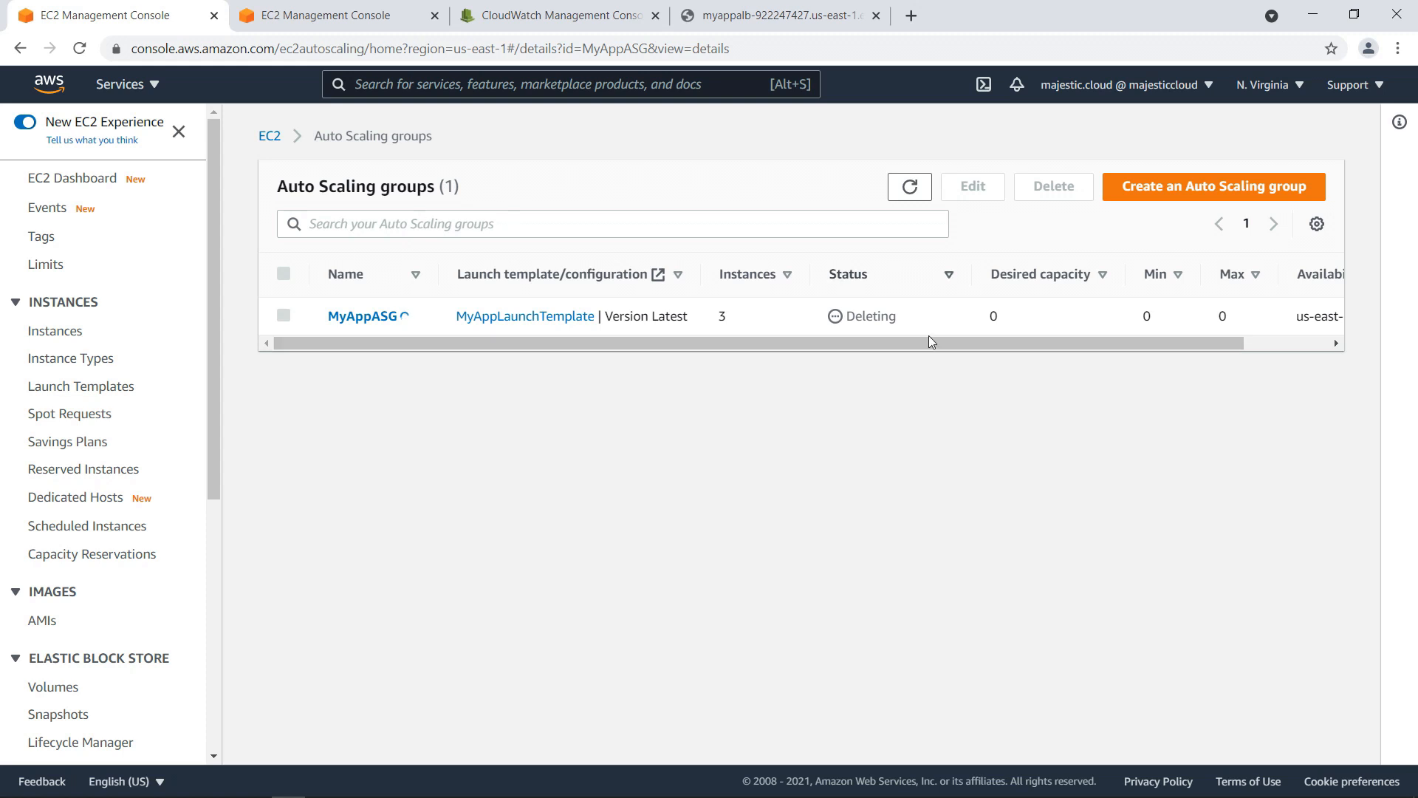
Delete the MyAppLaunchTemplate launch template, confirming with the text "Delete".
{"action": "scroll", "coordinate": [52, 478], "scroll_direction": "down", "scroll_amount": 6}
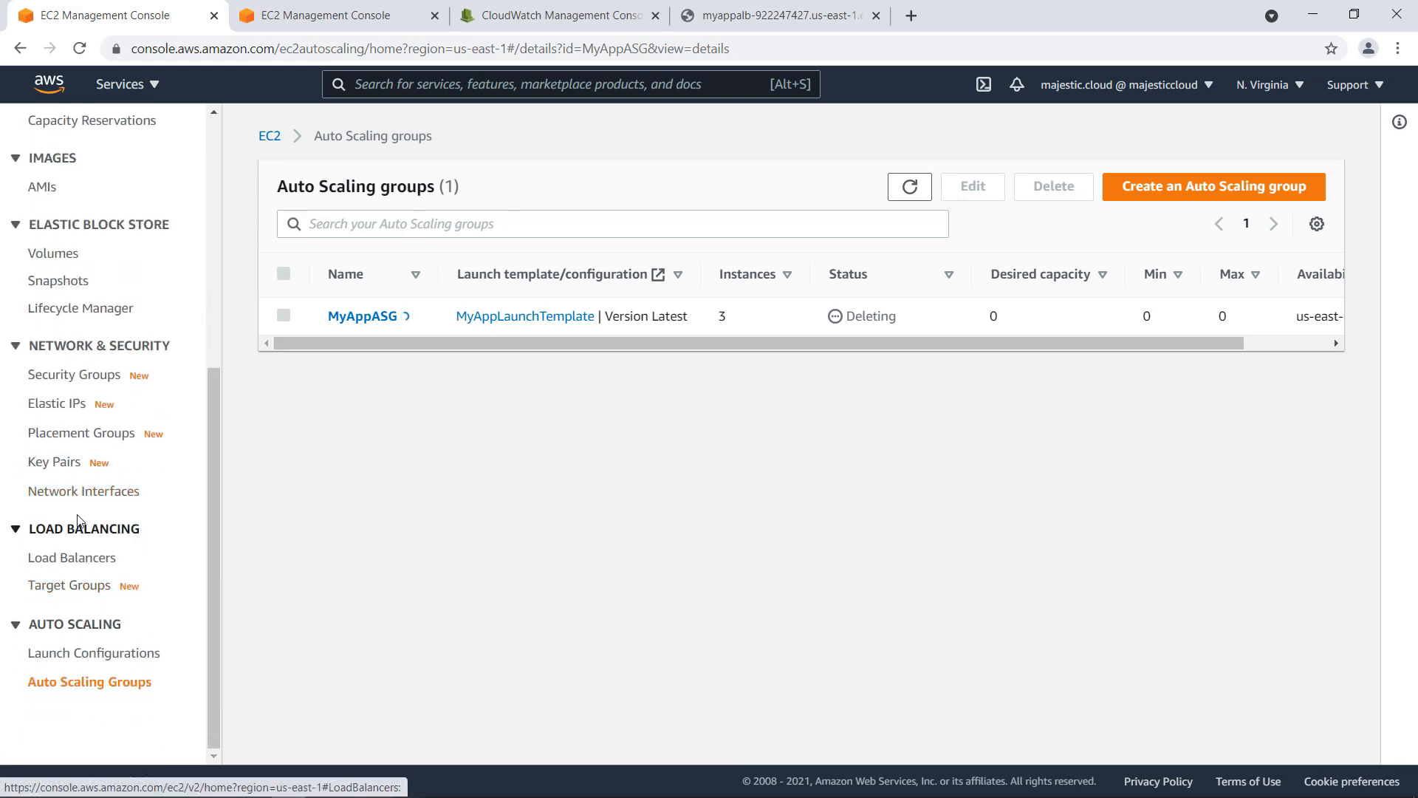
{"action": "scroll", "coordinate": [116, 441], "scroll_direction": "up", "scroll_amount": 6}
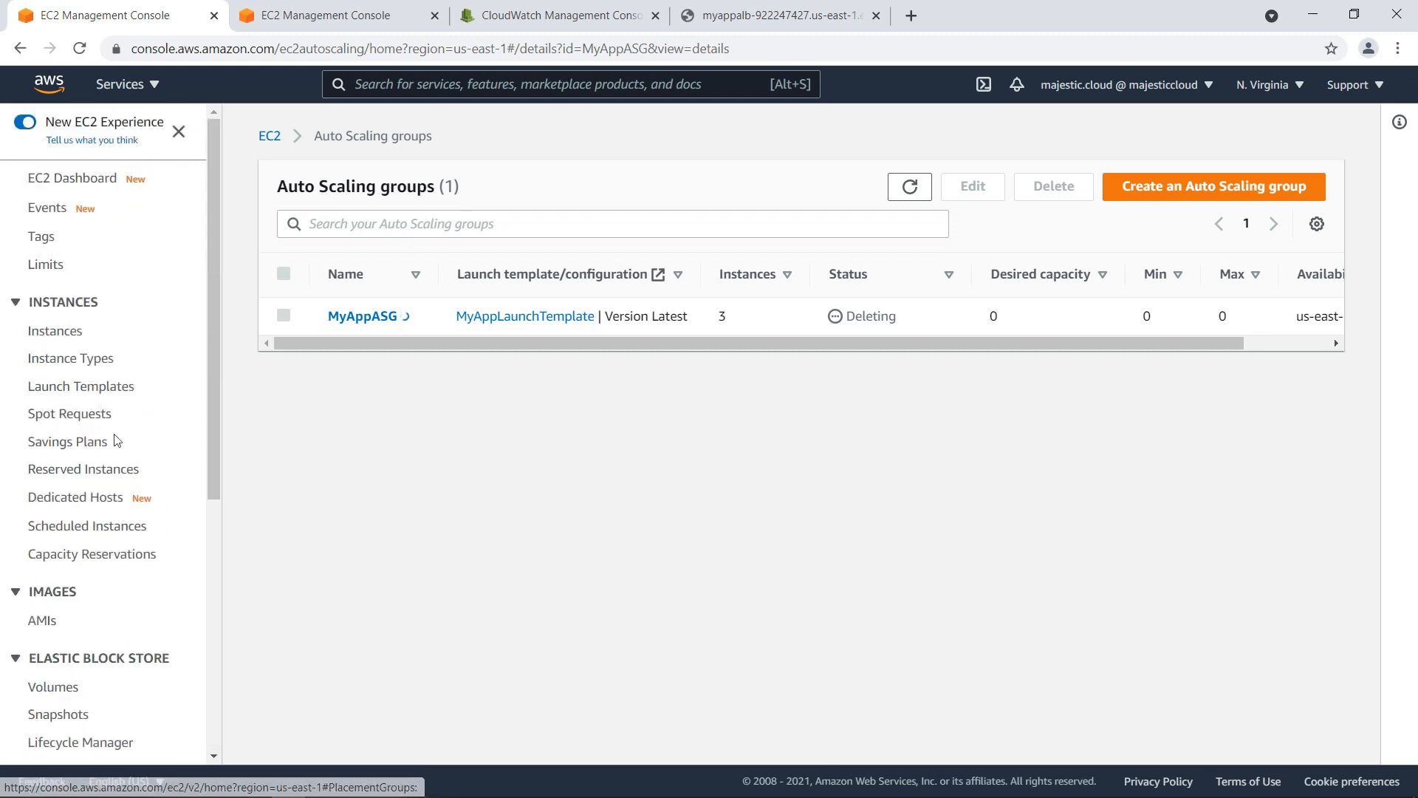
{"action": "left_click", "coordinate": [78, 386]}
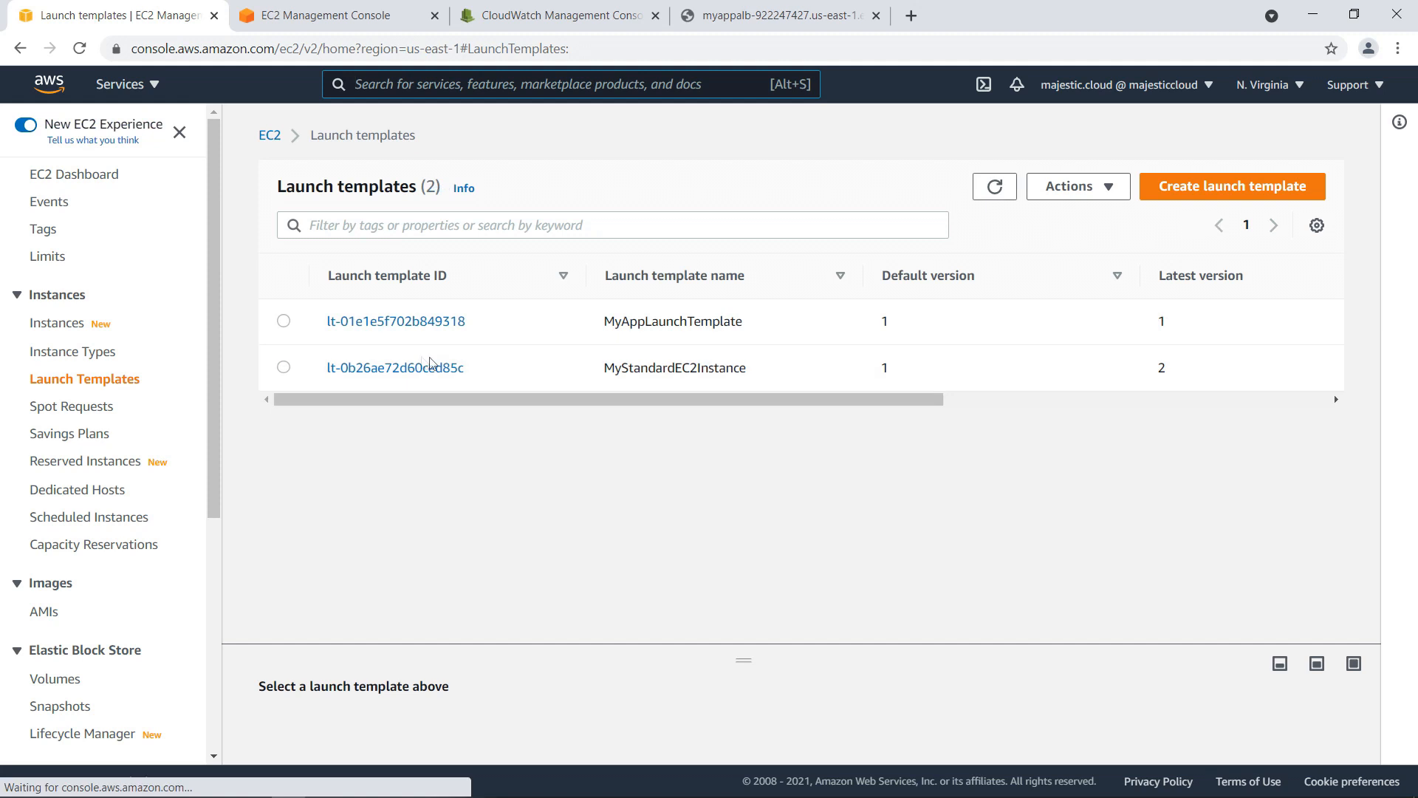
{"action": "left_click", "coordinate": [287, 320]}
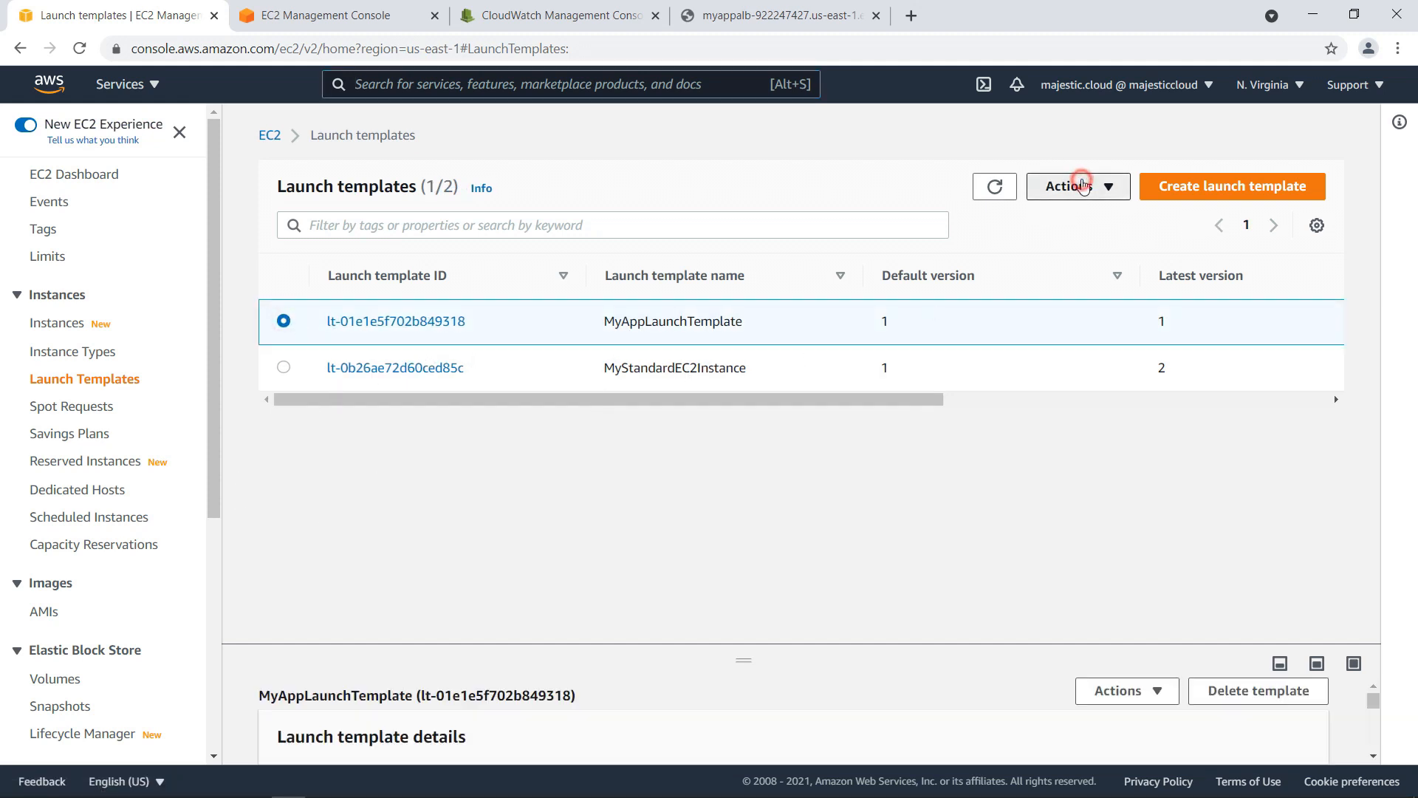
{"action": "left_click", "coordinate": [1078, 188]}
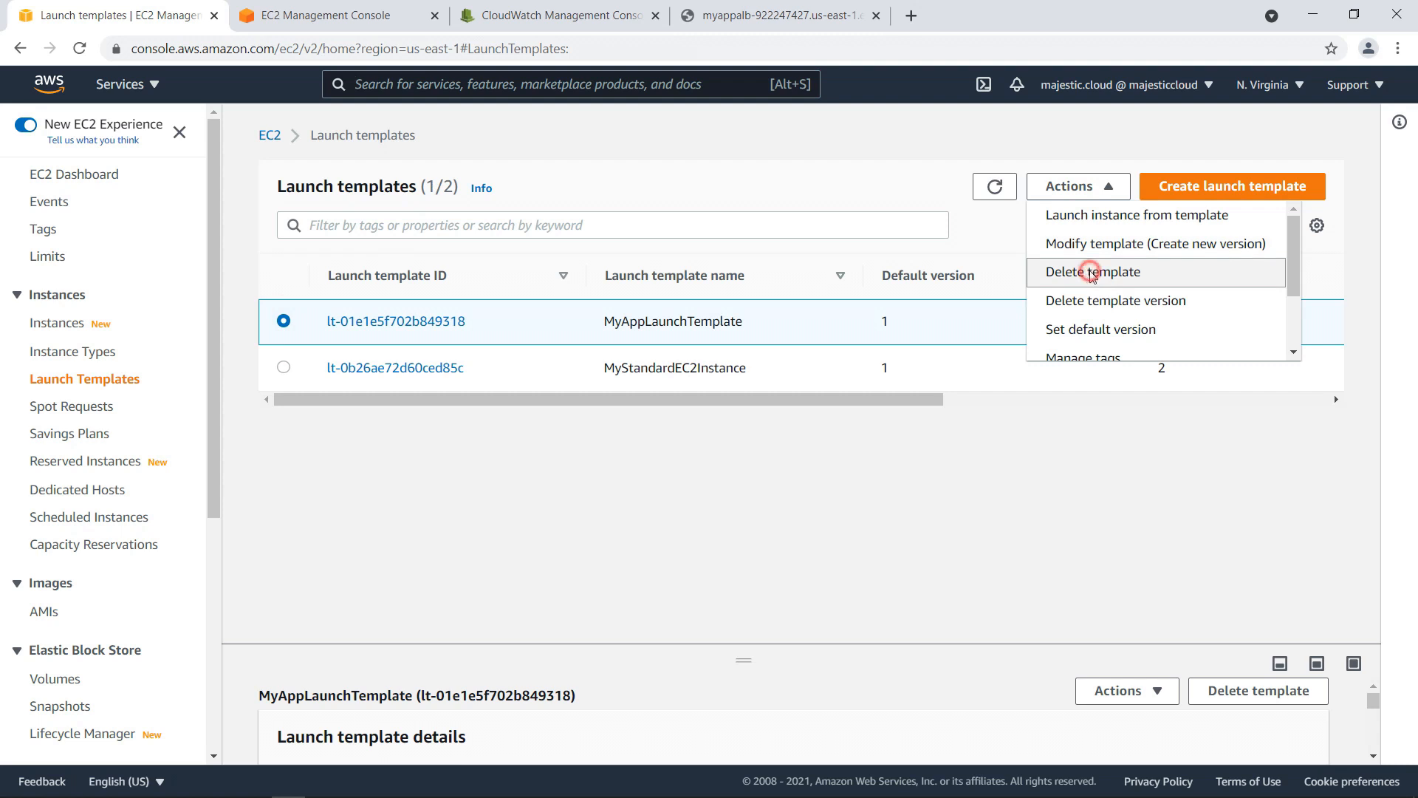
{"action": "left_click", "coordinate": [1091, 273]}
{"action": "left_click", "coordinate": [667, 378]}
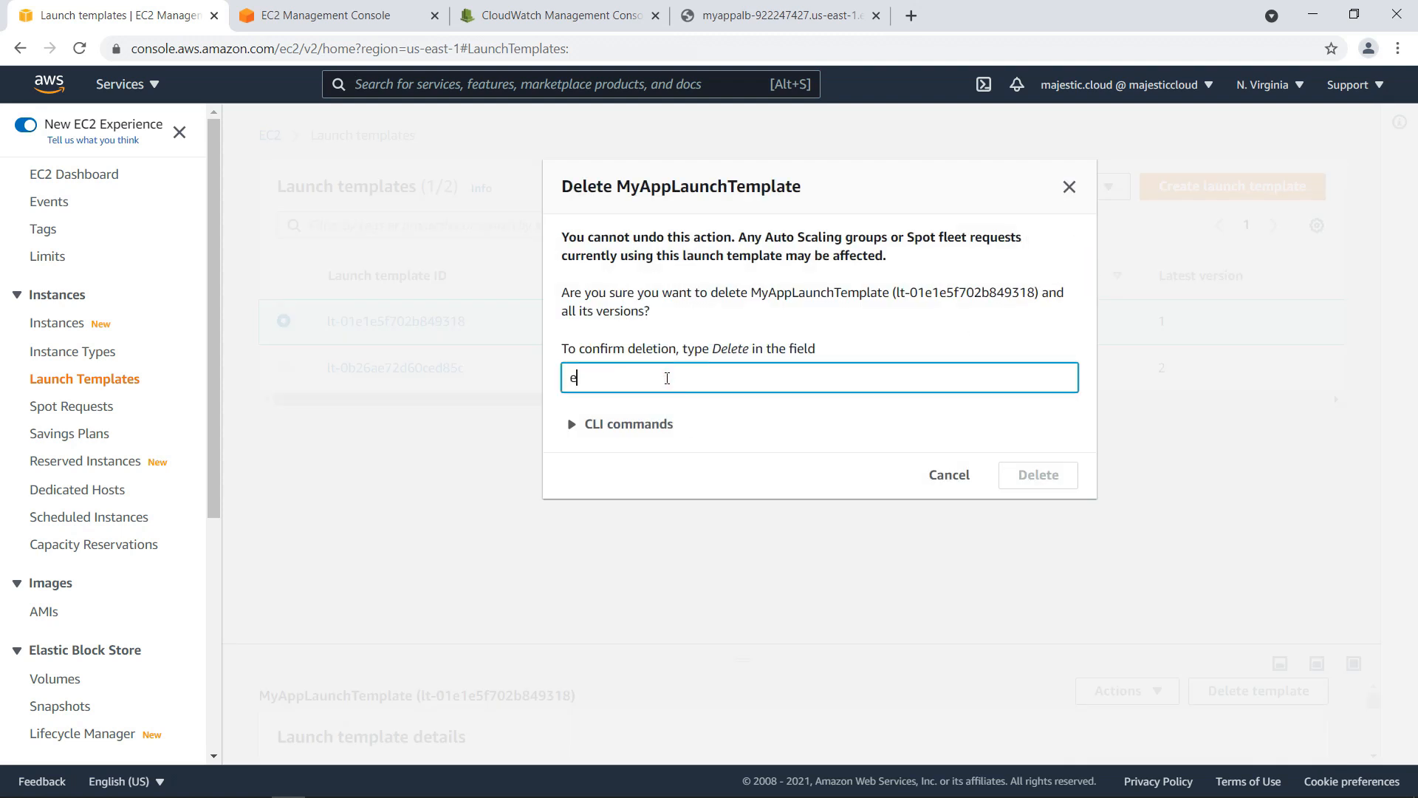
{"action": "type", "text": "Delete"}
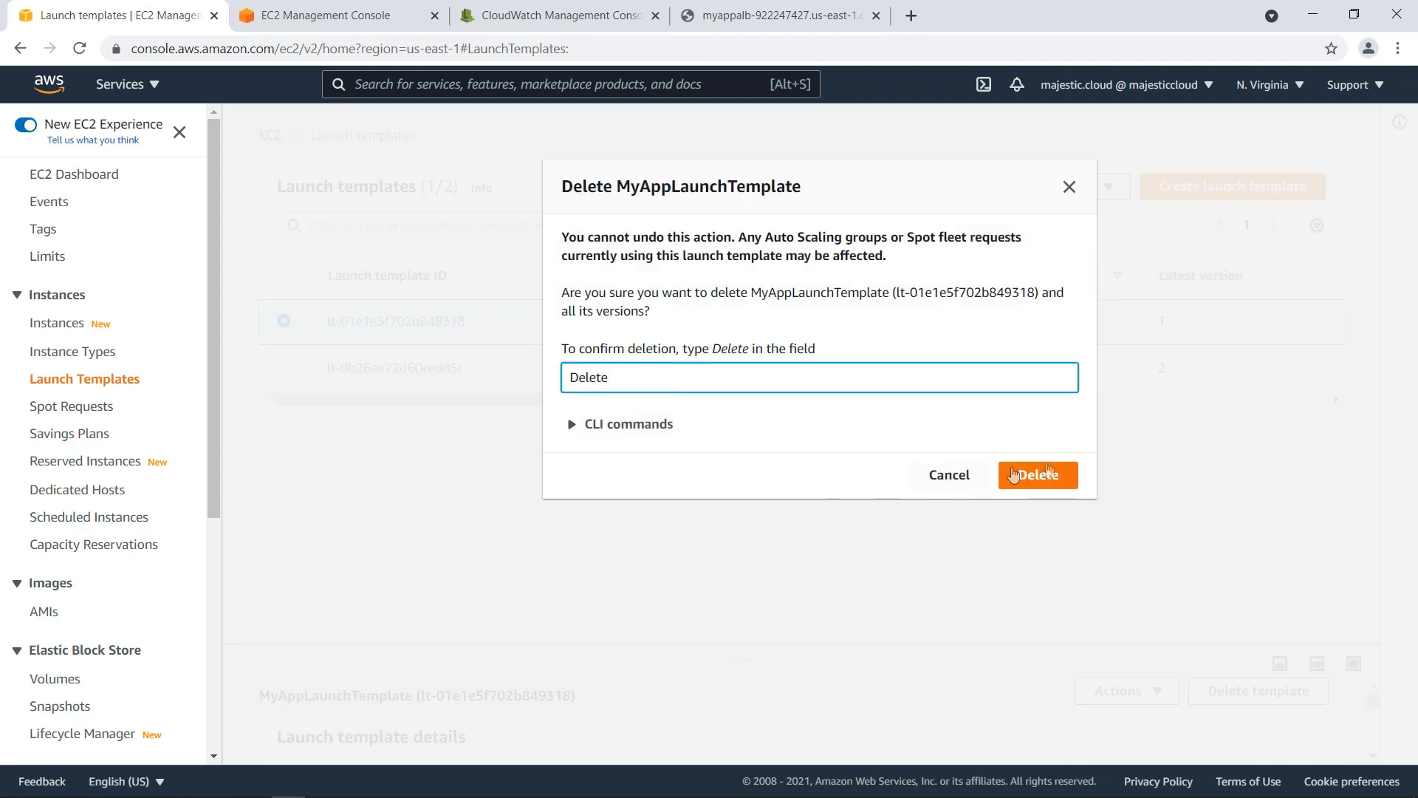
{"action": "left_click", "coordinate": [1063, 475]}
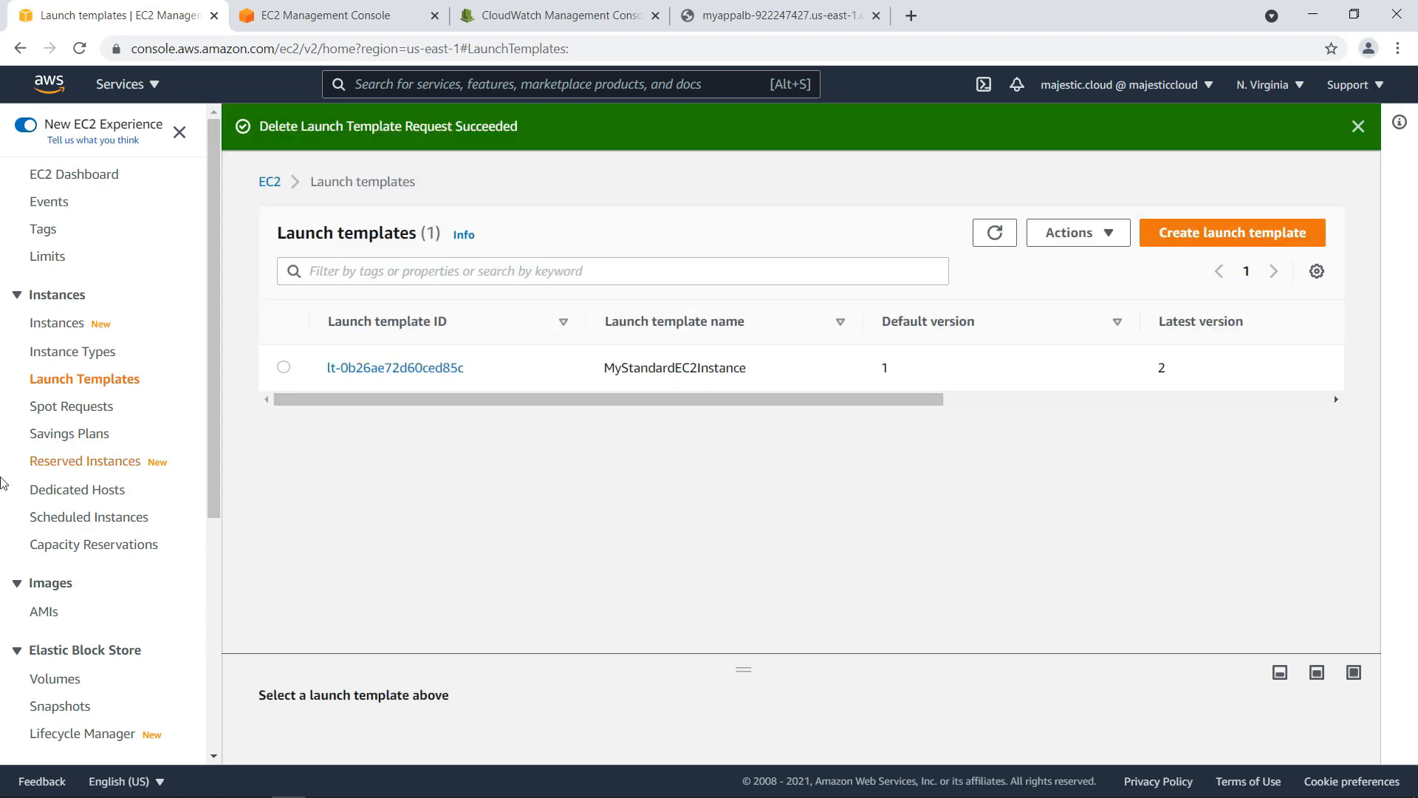
Delete the MyAppALB load balancer and confirm the deletion.
{"action": "scroll", "coordinate": [110, 473], "scroll_direction": "down", "scroll_amount": 4}
{"action": "scroll", "coordinate": [184, 338], "scroll_direction": "down", "scroll_amount": 2}
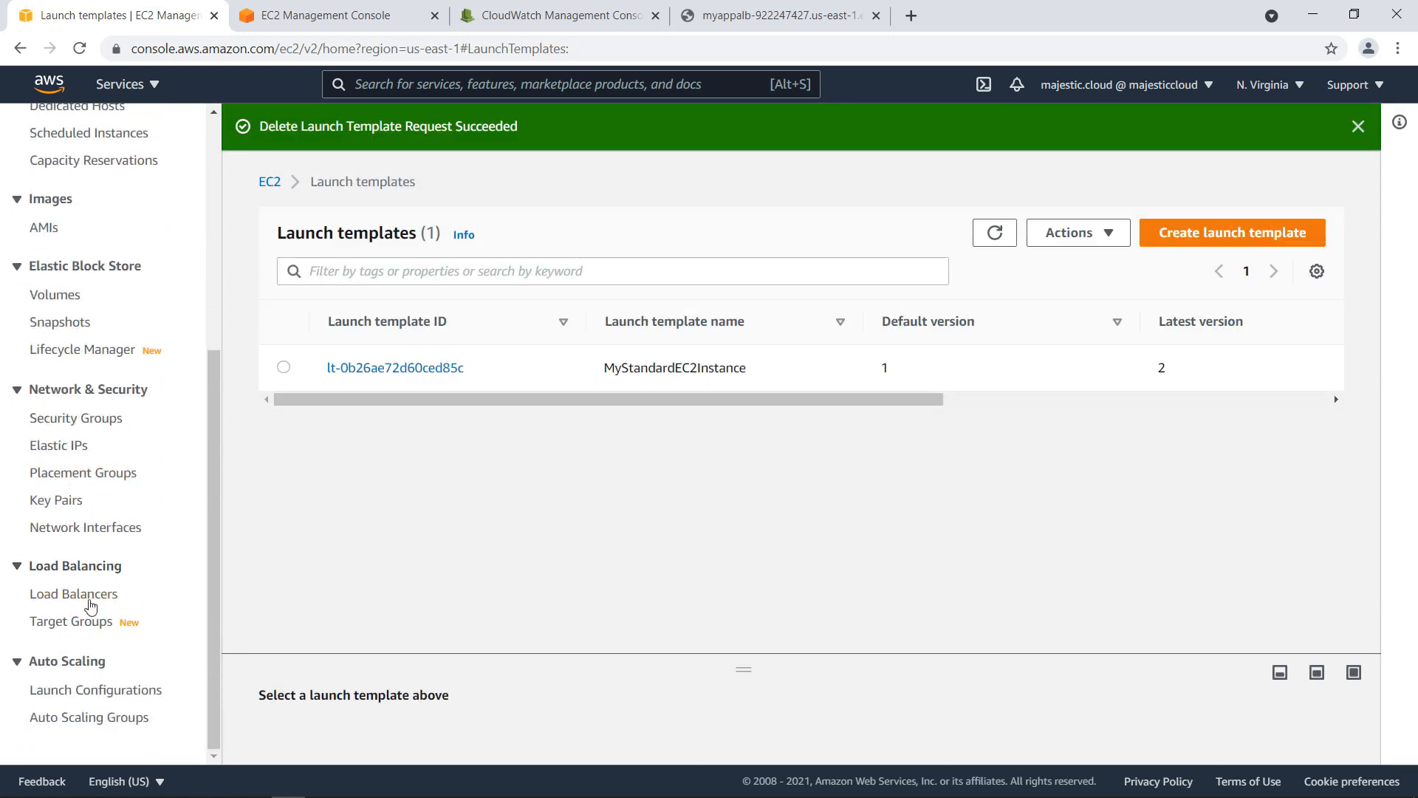
{"action": "left_click", "coordinate": [76, 593]}
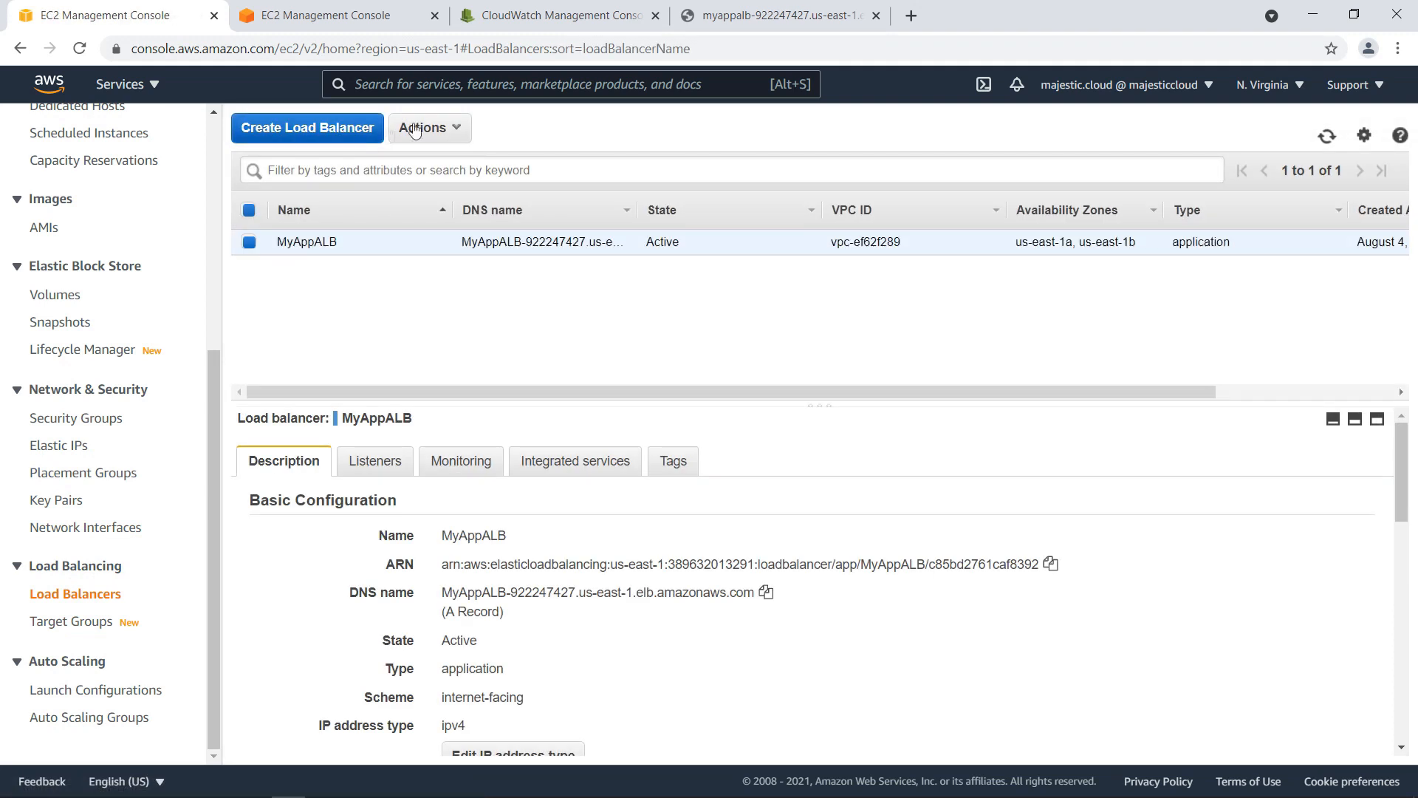
{"action": "left_click", "coordinate": [414, 130]}
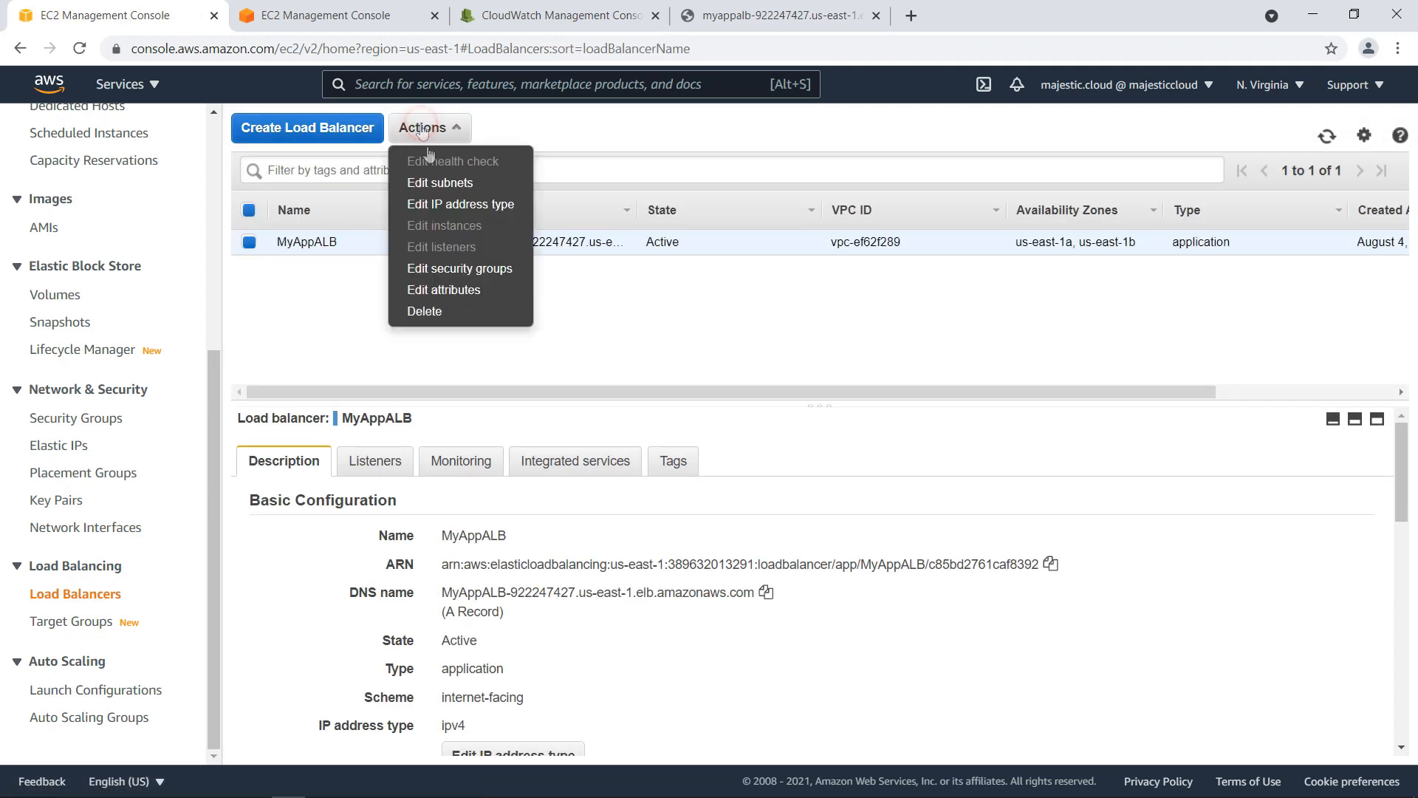
{"action": "left_click", "coordinate": [438, 311]}
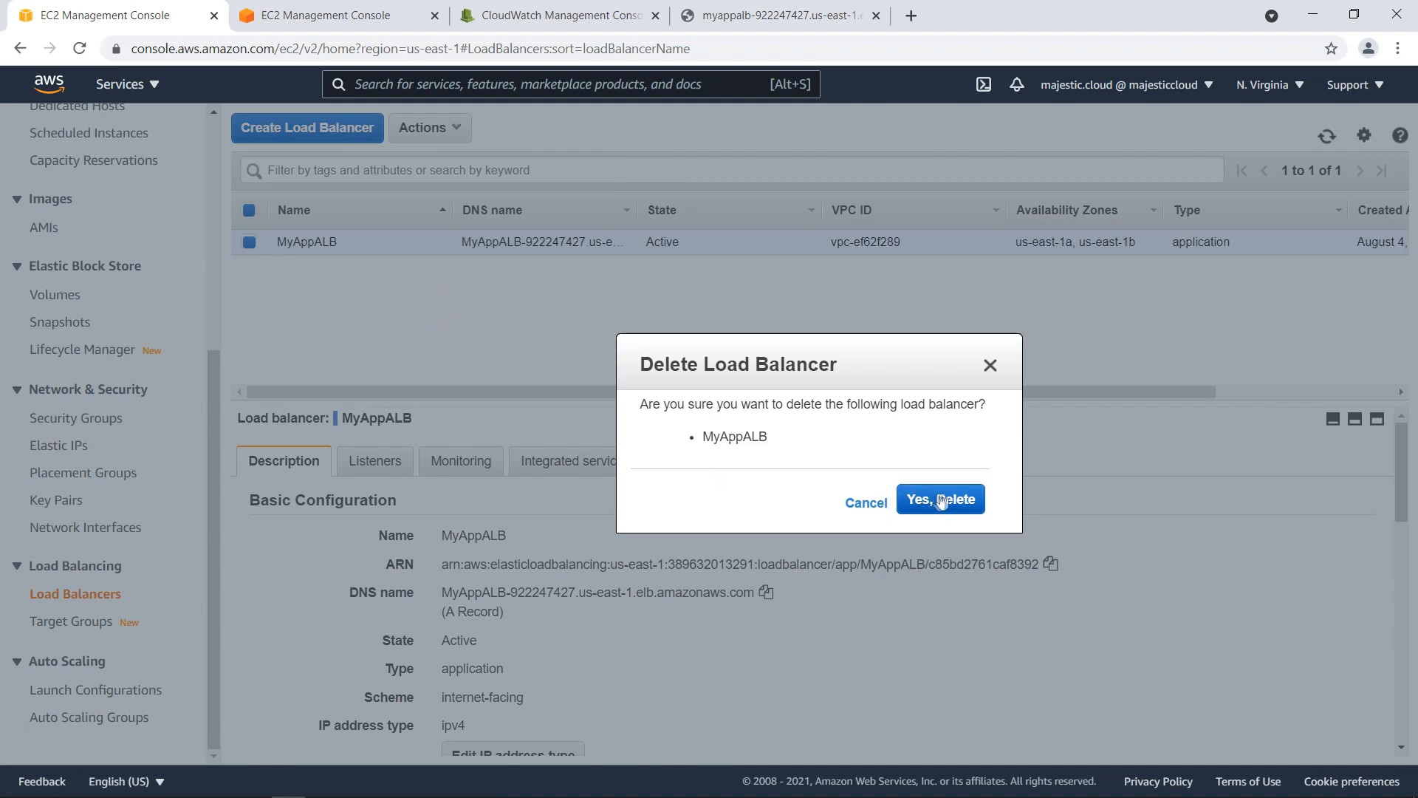
{"action": "left_click", "coordinate": [915, 498]}
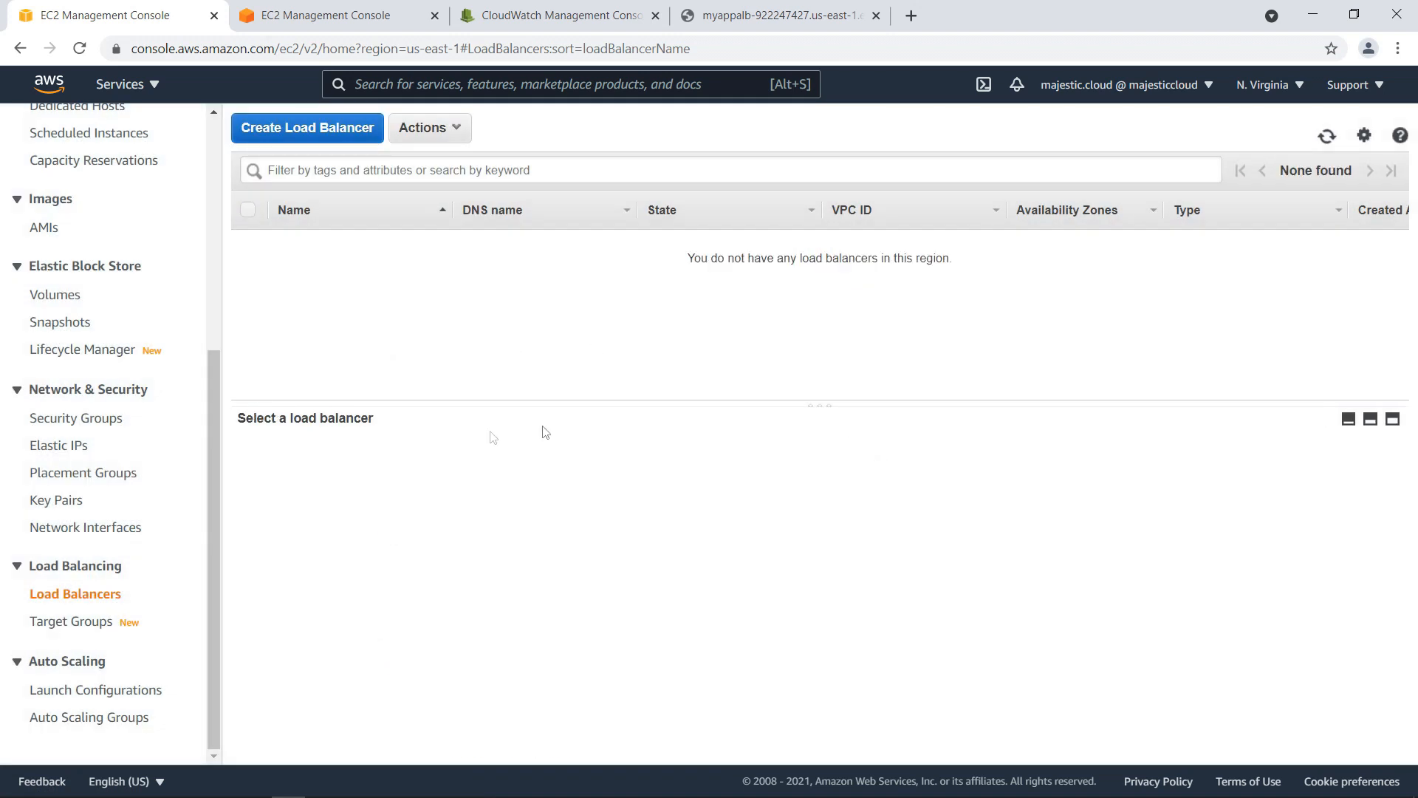
Delete the MyAppTG target group and confirm the deletion.
{"action": "left_click", "coordinate": [93, 622]}
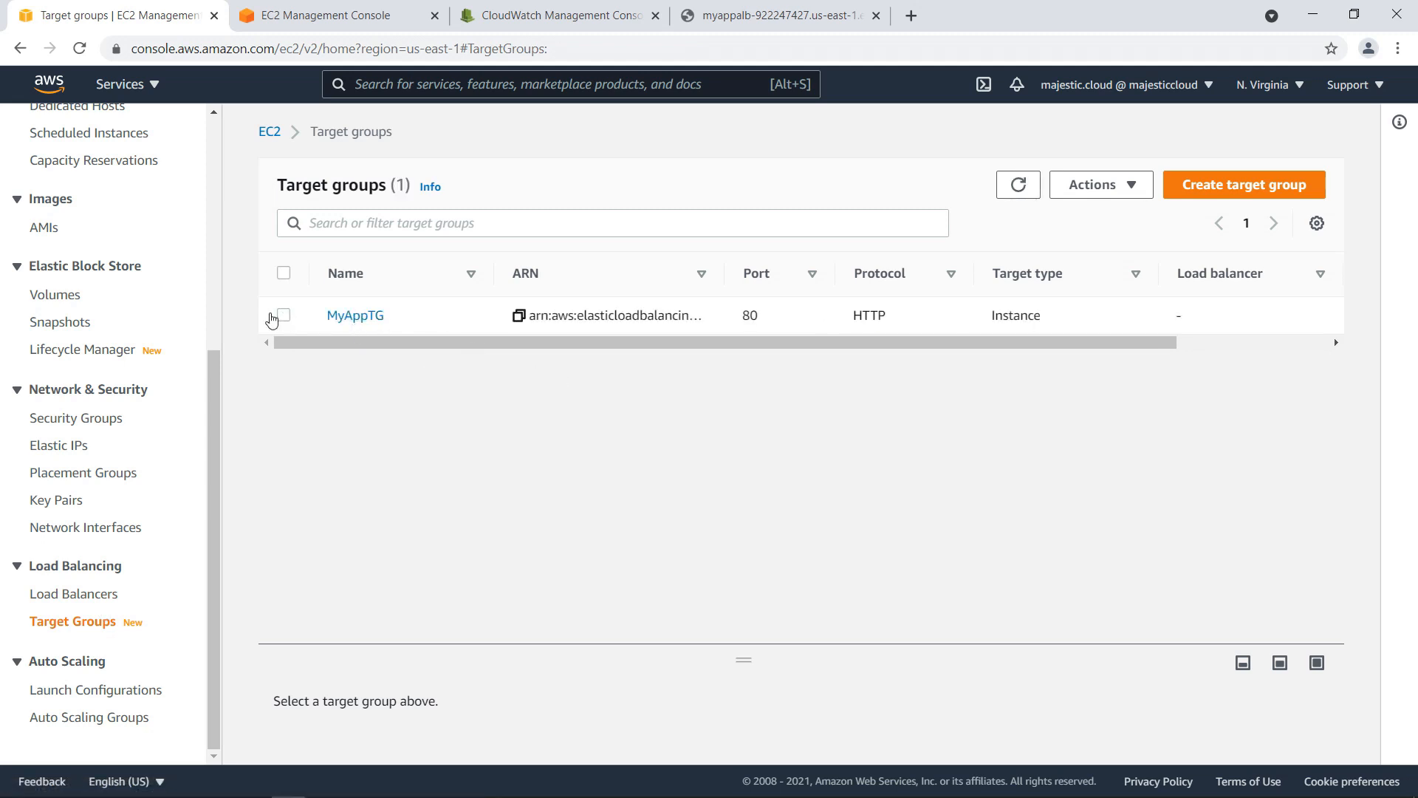
{"action": "left_click", "coordinate": [273, 317]}
{"action": "left_click", "coordinate": [1093, 186]}
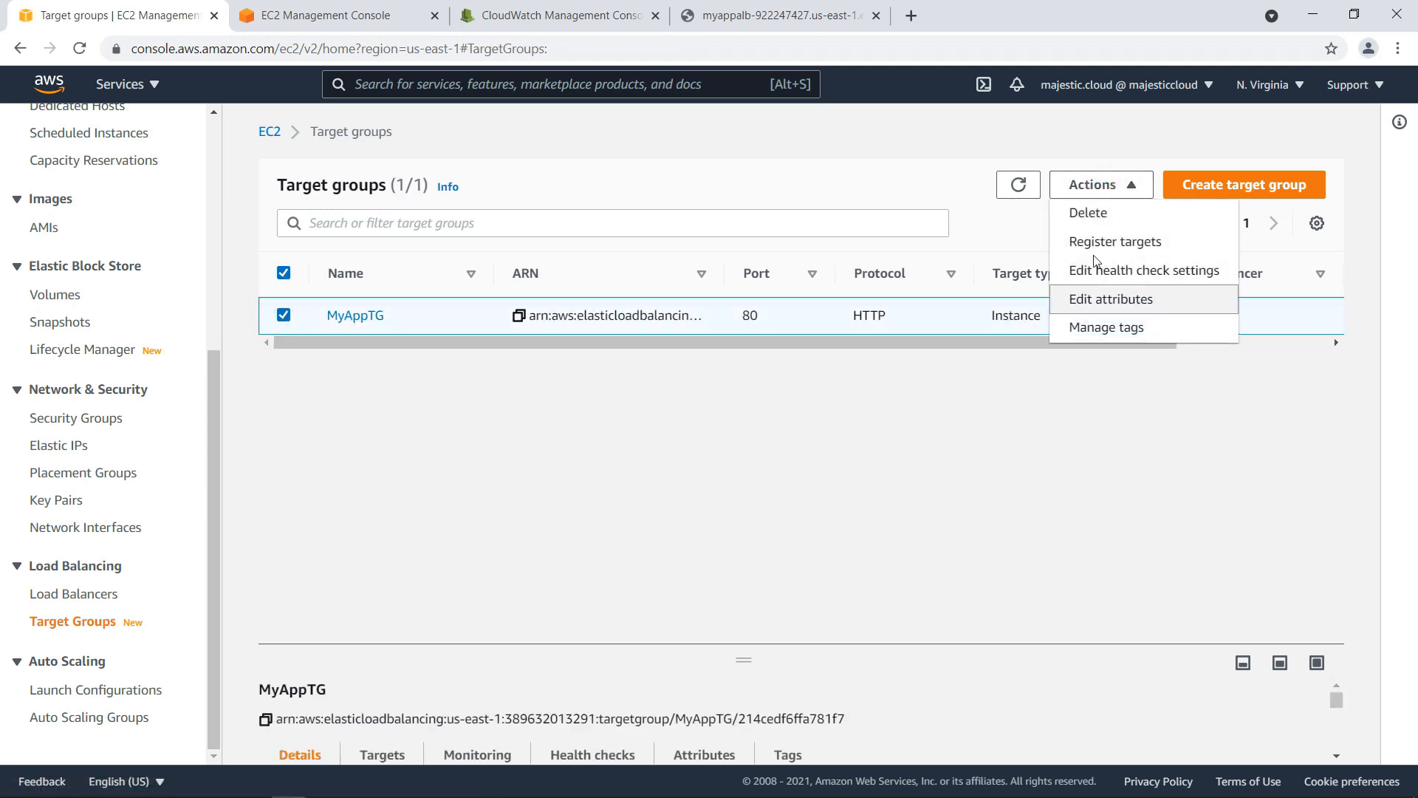
{"action": "left_click", "coordinate": [1090, 213]}
{"action": "left_click", "coordinate": [1024, 544]}
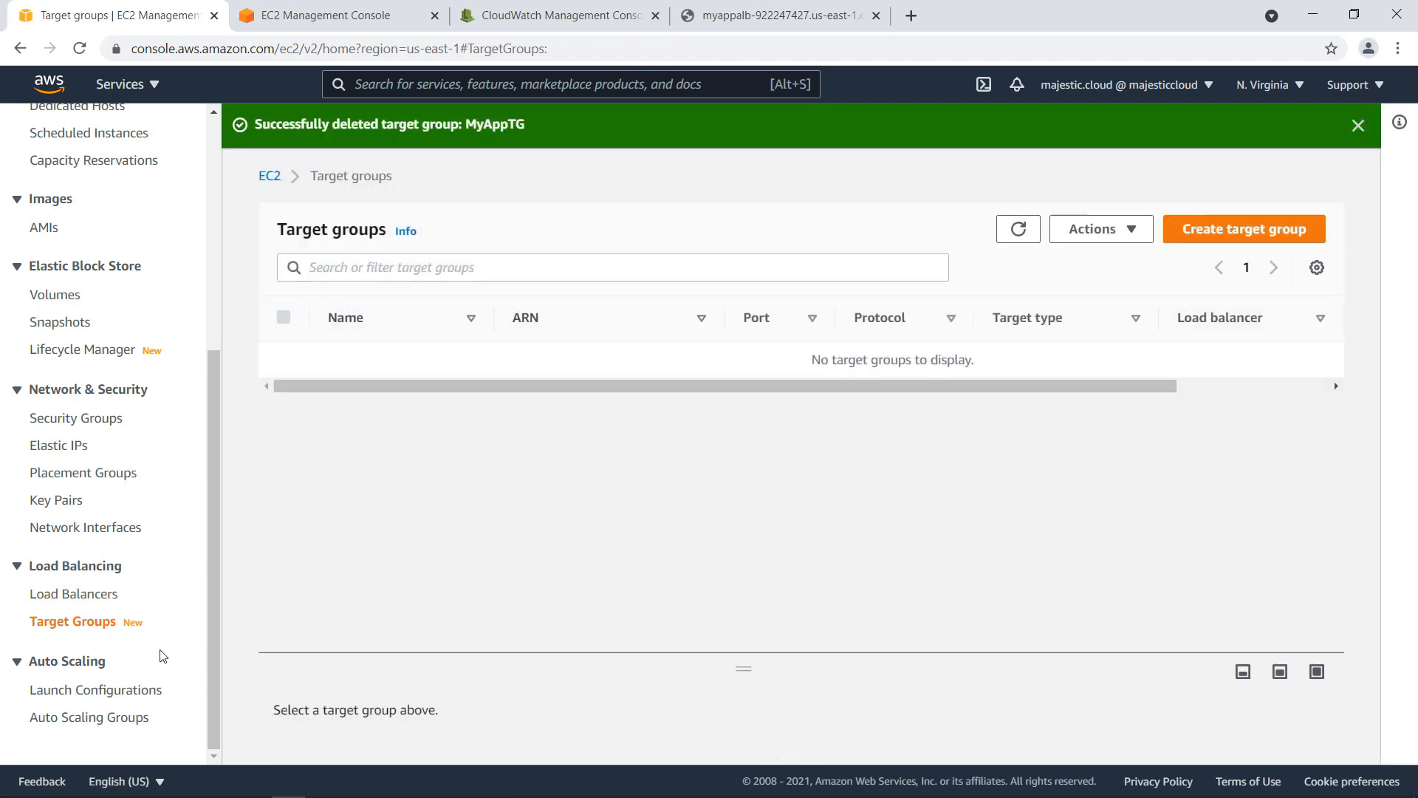
Check the deletion status of MyAppASG, then examine the states of its instances in the EC2 Instances list.
{"action": "left_click", "coordinate": [62, 718]}
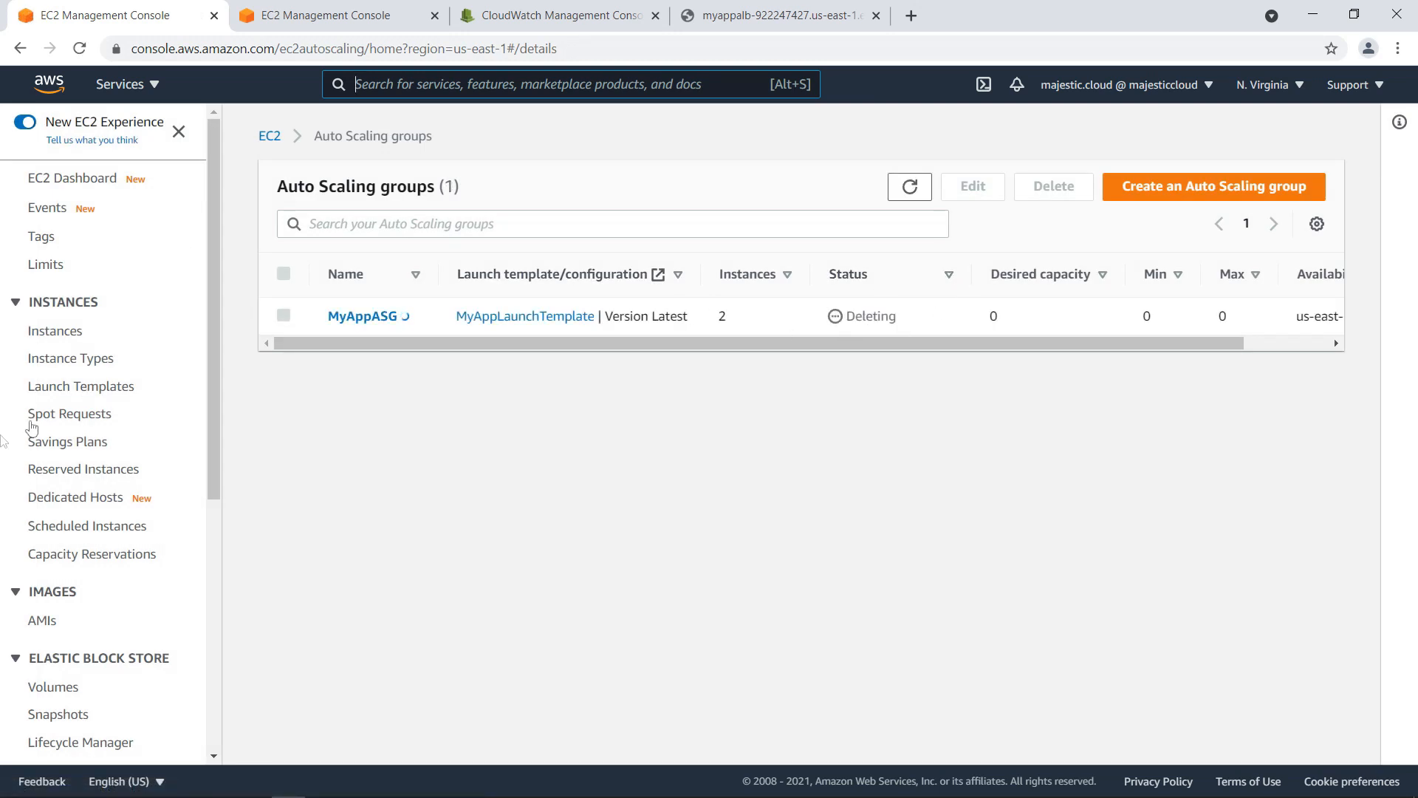
{"action": "left_click", "coordinate": [58, 333]}
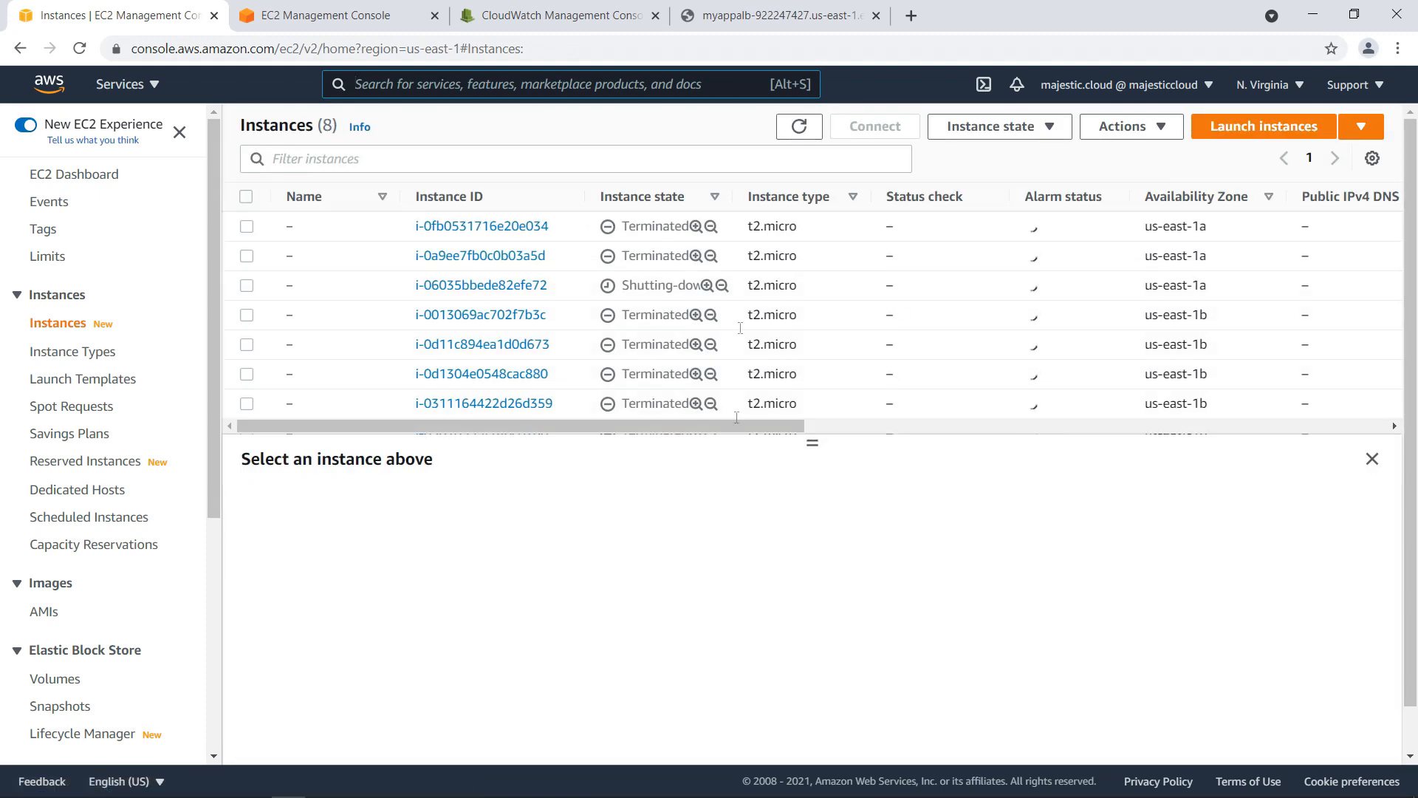
{"action": "scroll", "coordinate": [646, 366], "scroll_direction": "down", "scroll_amount": 1}
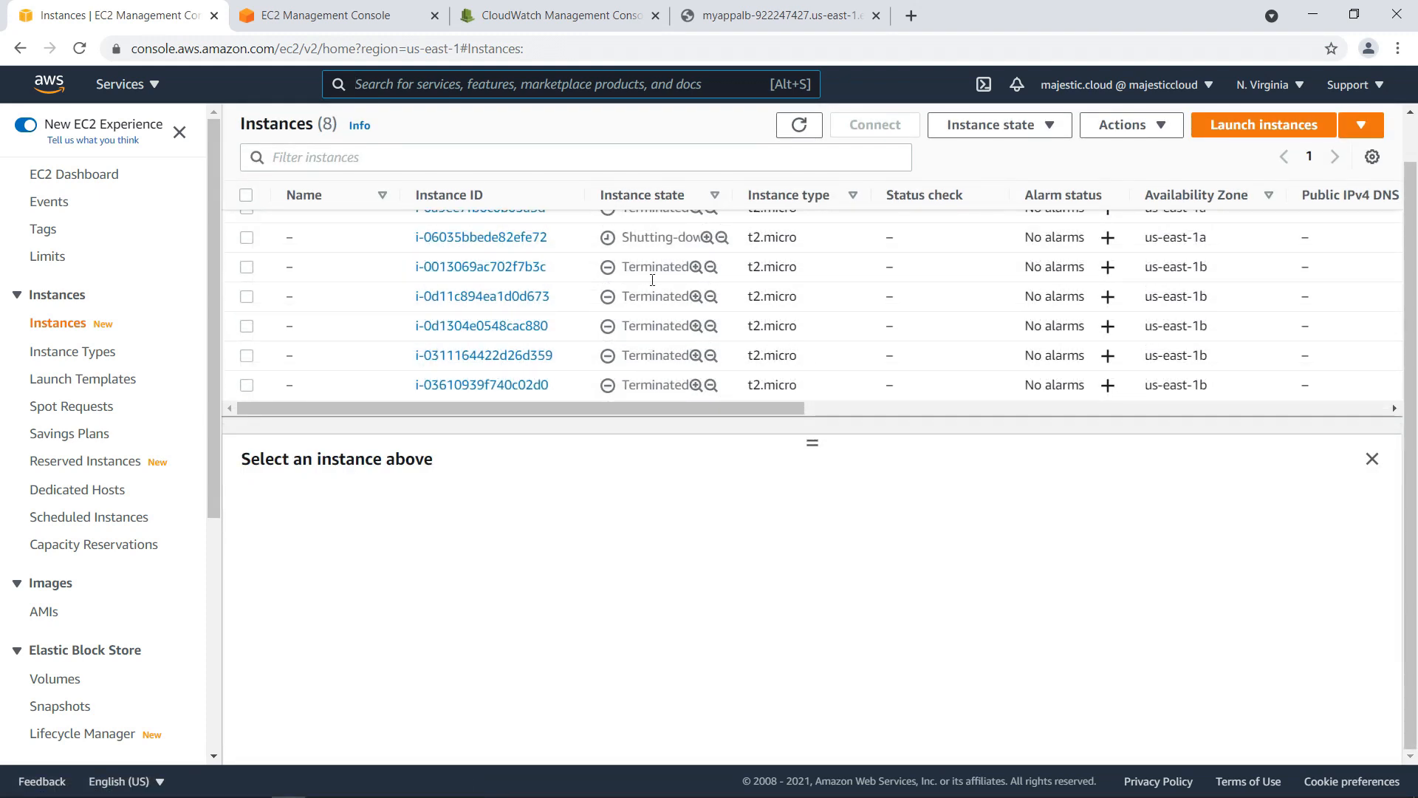
{"action": "scroll", "coordinate": [652, 279], "scroll_direction": "up", "scroll_amount": 1}
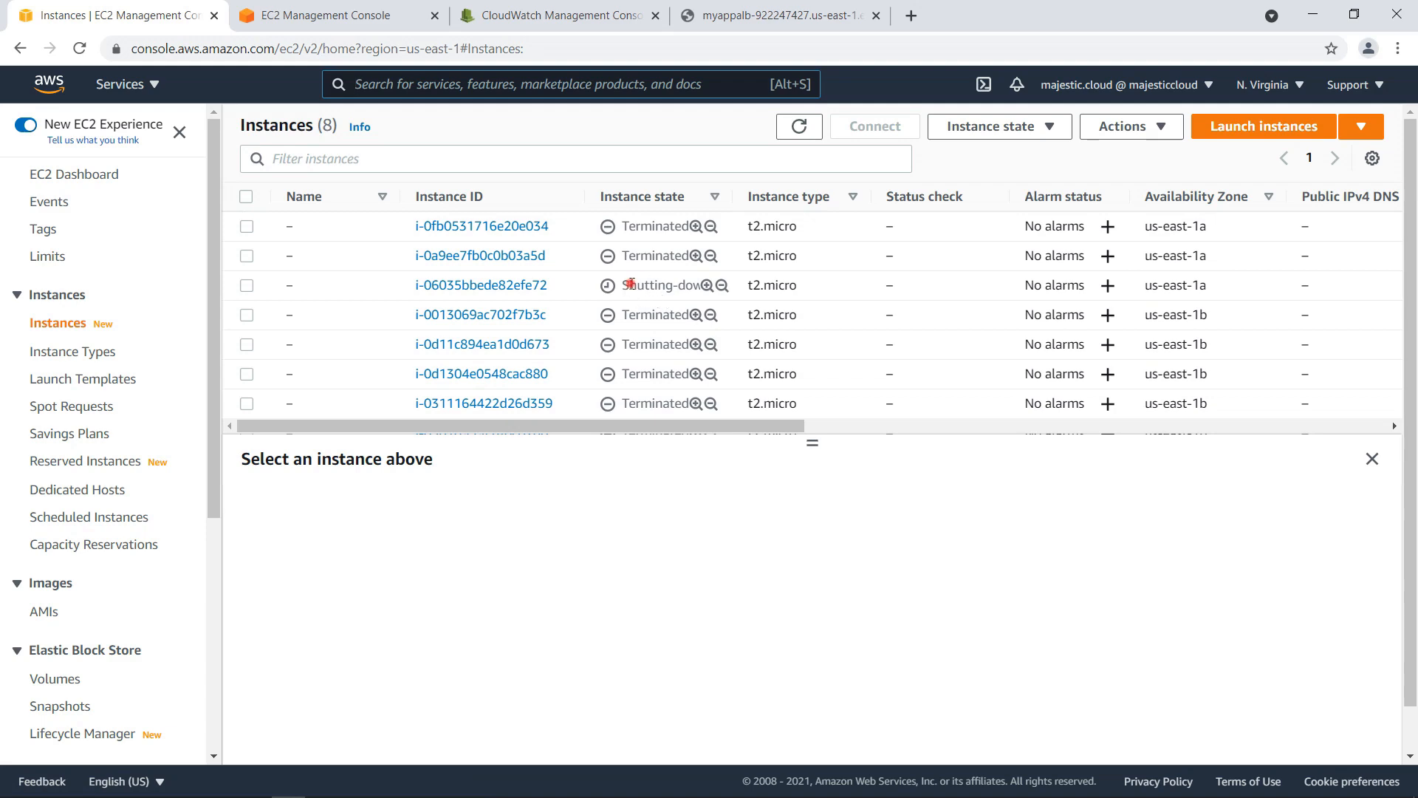
Check the state of the instance still shutting down, then refresh the Auto Scaling groups list to check the deletion of MyAppASG.
{"action": "left_click_drag", "start_coordinate": [630, 284], "coordinate": [685, 286]}
{"action": "scroll", "coordinate": [633, 347], "scroll_direction": "down", "scroll_amount": 1}
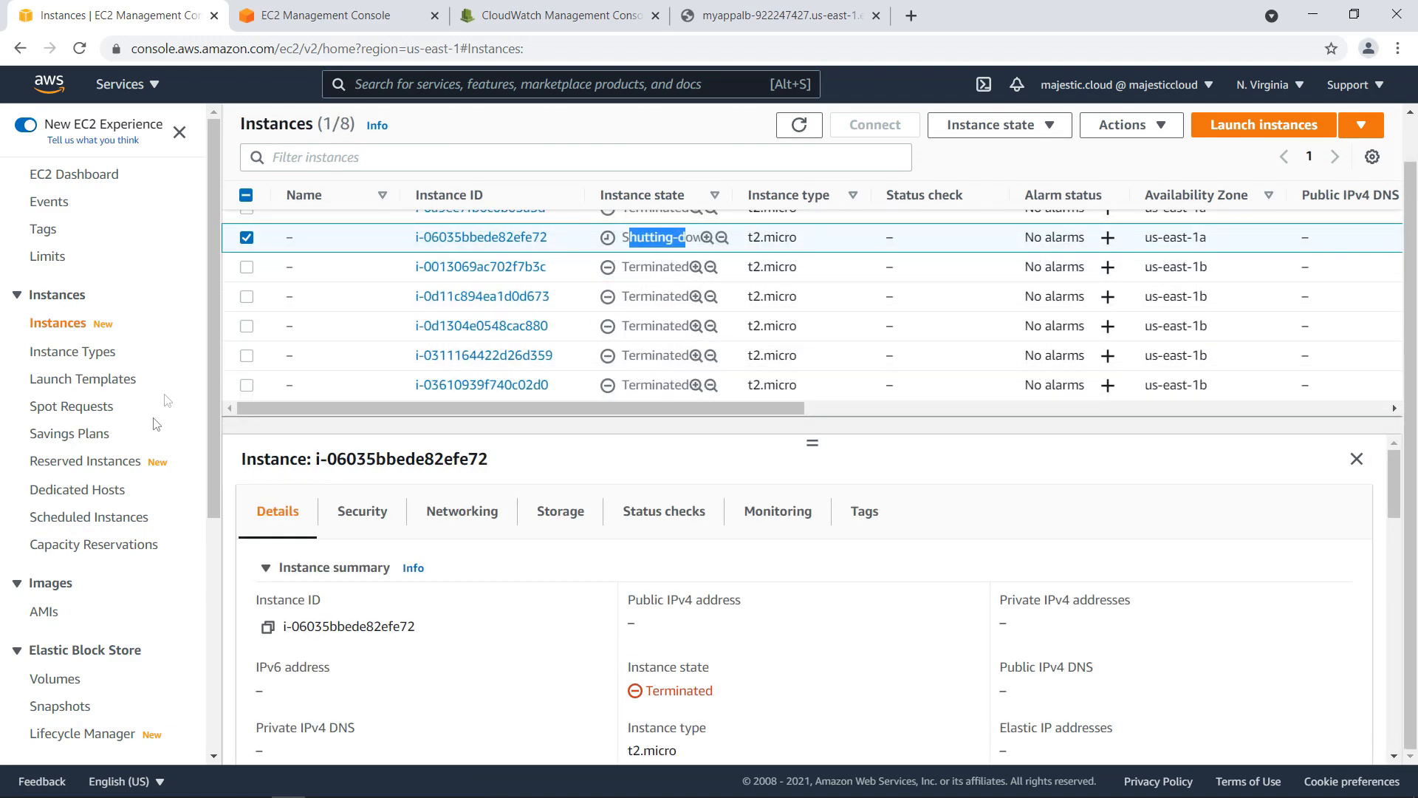
{"action": "scroll", "coordinate": [166, 400], "scroll_direction": "down", "scroll_amount": 5}
{"action": "scroll", "coordinate": [662, 300], "scroll_direction": "up", "scroll_amount": 1}
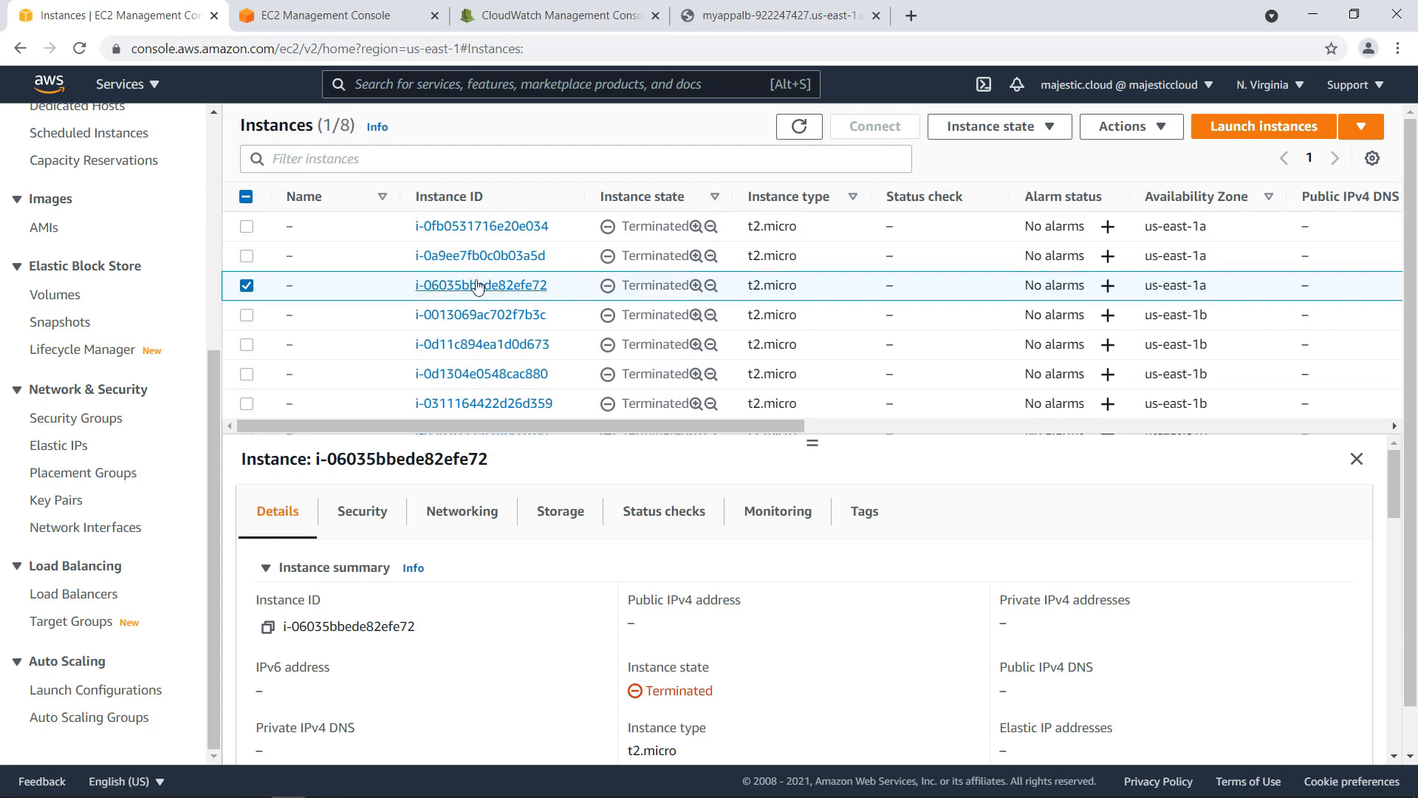
{"action": "left_click", "coordinate": [89, 717]}
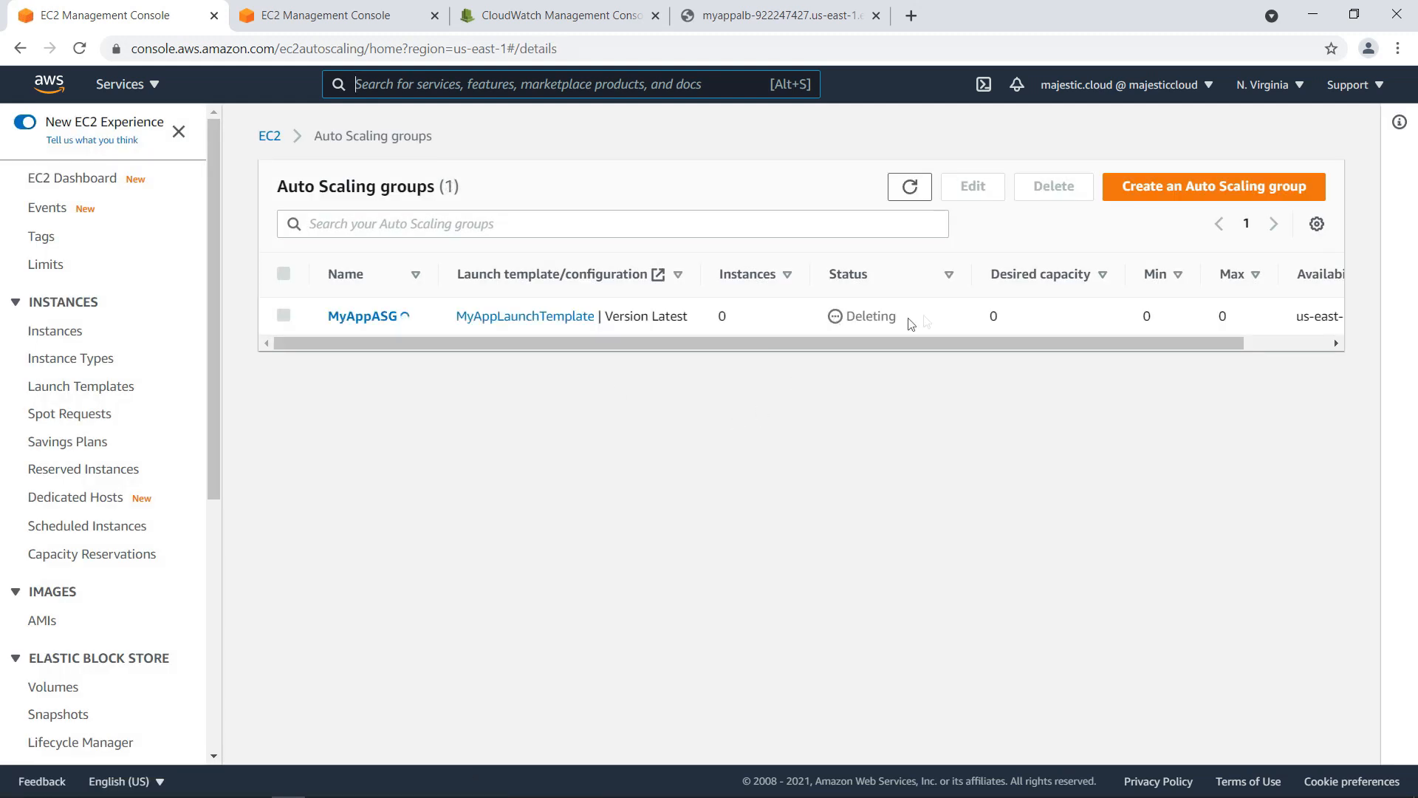
{"action": "left_click", "coordinate": [910, 186]}
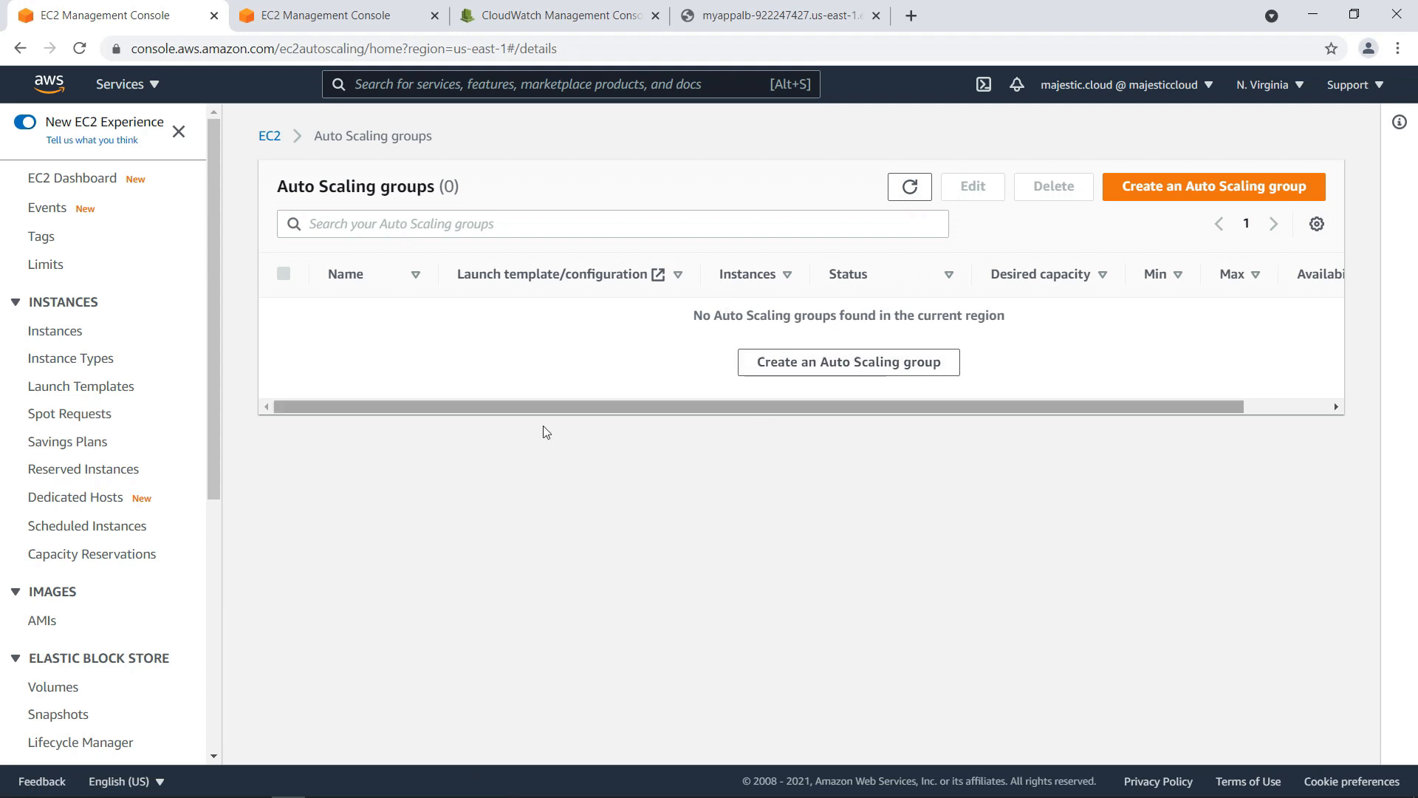
{"action": "scroll", "coordinate": [109, 464], "scroll_direction": "down", "scroll_amount": 3}
{"action": "scroll", "coordinate": [126, 462], "scroll_direction": "down", "scroll_amount": 2}
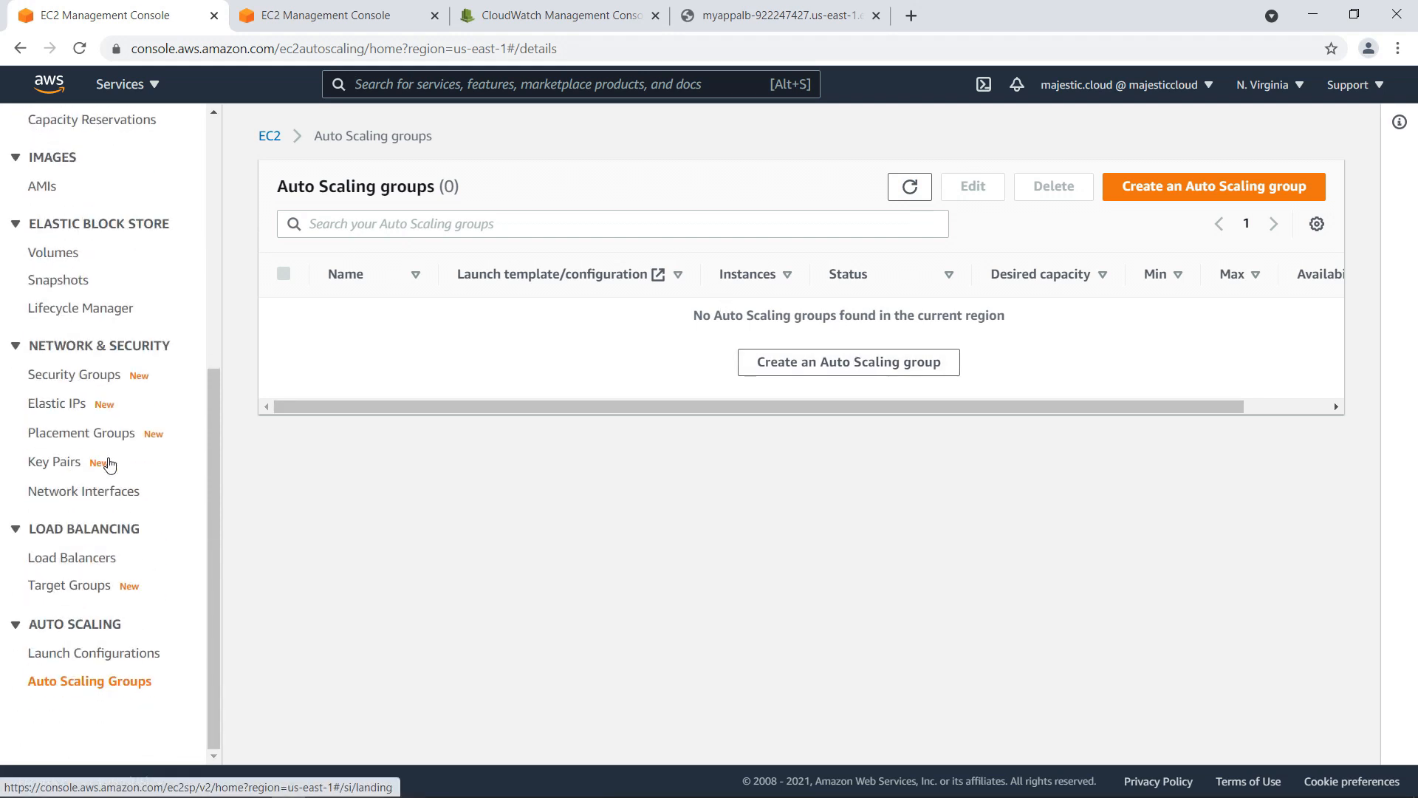
{"action": "scroll", "coordinate": [134, 496], "scroll_direction": "up", "scroll_amount": 6}
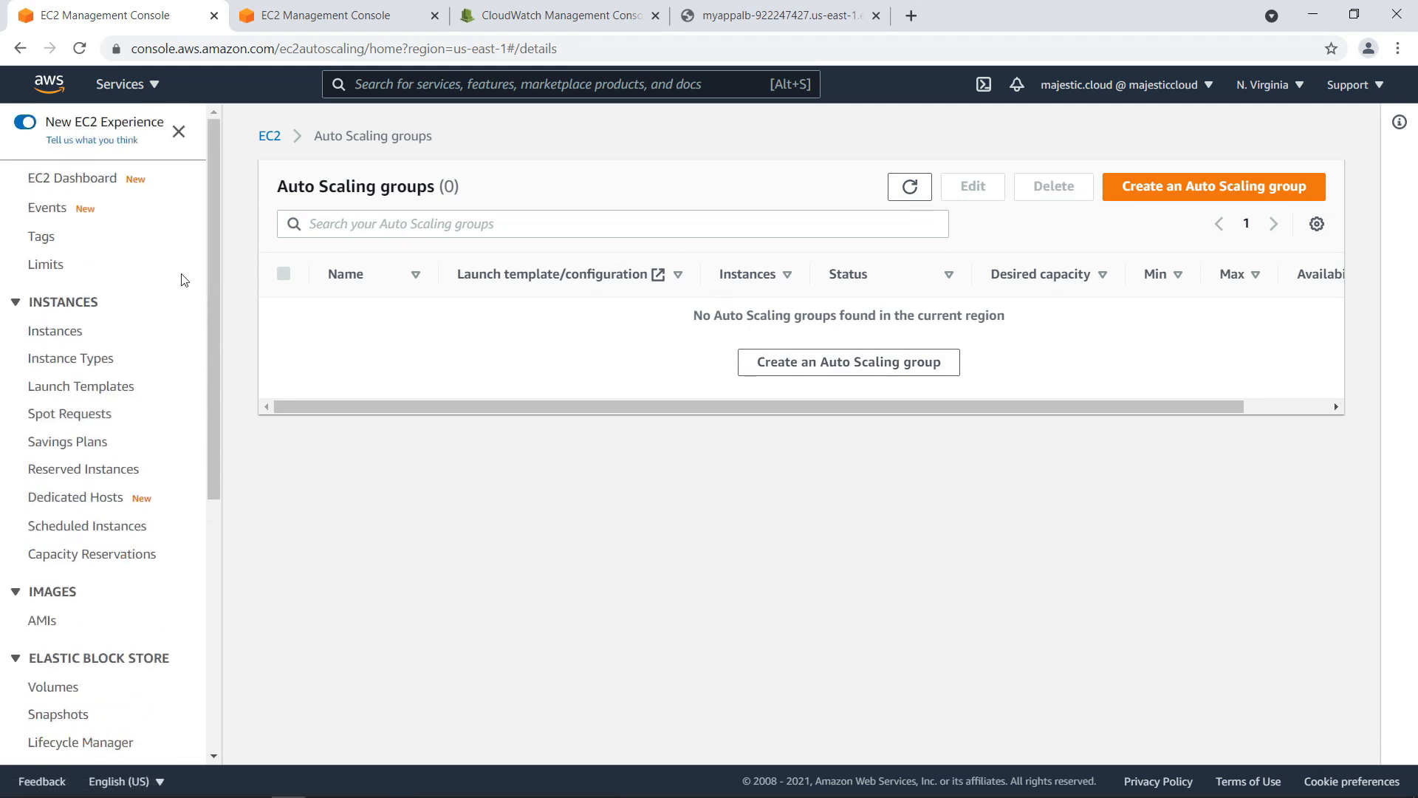